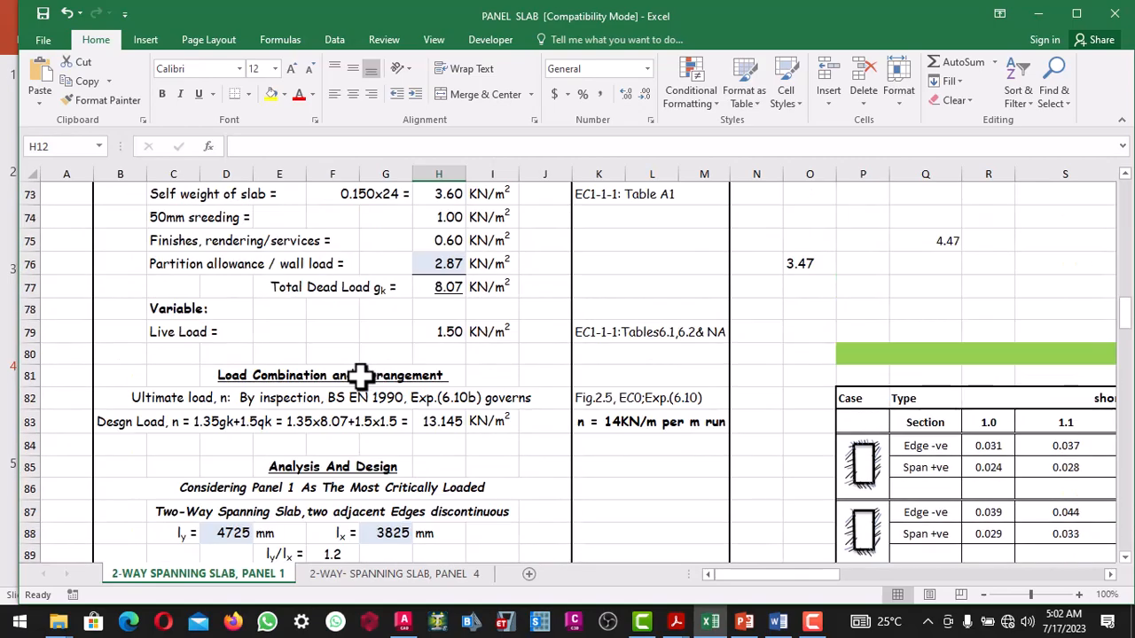
Step: Switch to the EN 1990 PDF in Acrobat Reader and check Table 2.1 on indicative design working life
scroll(361, 376, up, 20)
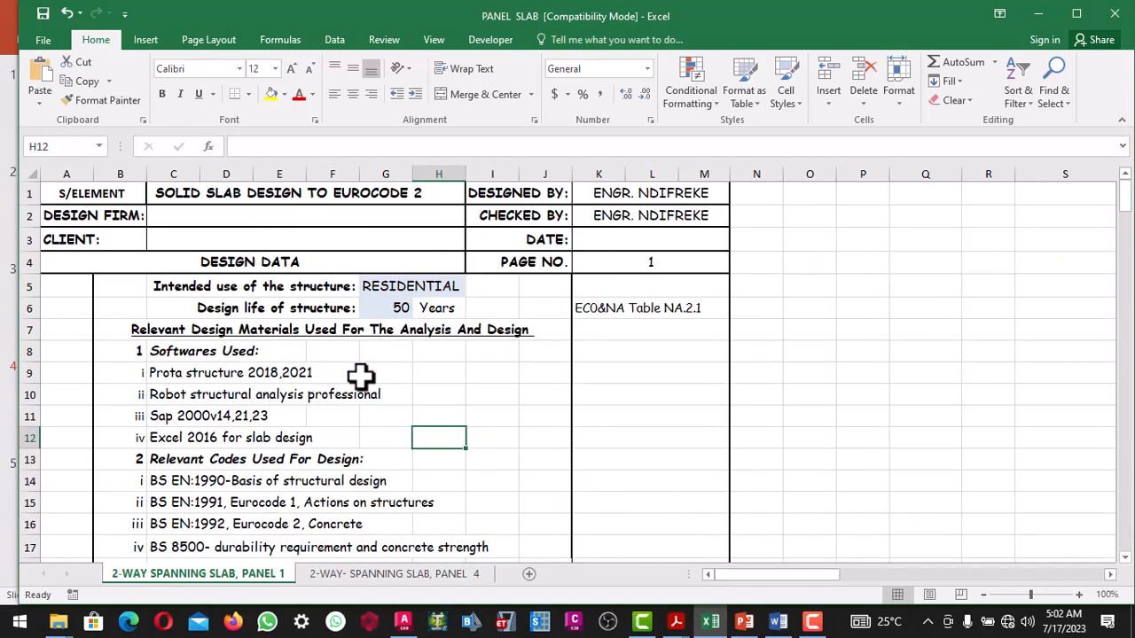
scroll(413, 355, down, 1)
scroll(414, 355, up, 1)
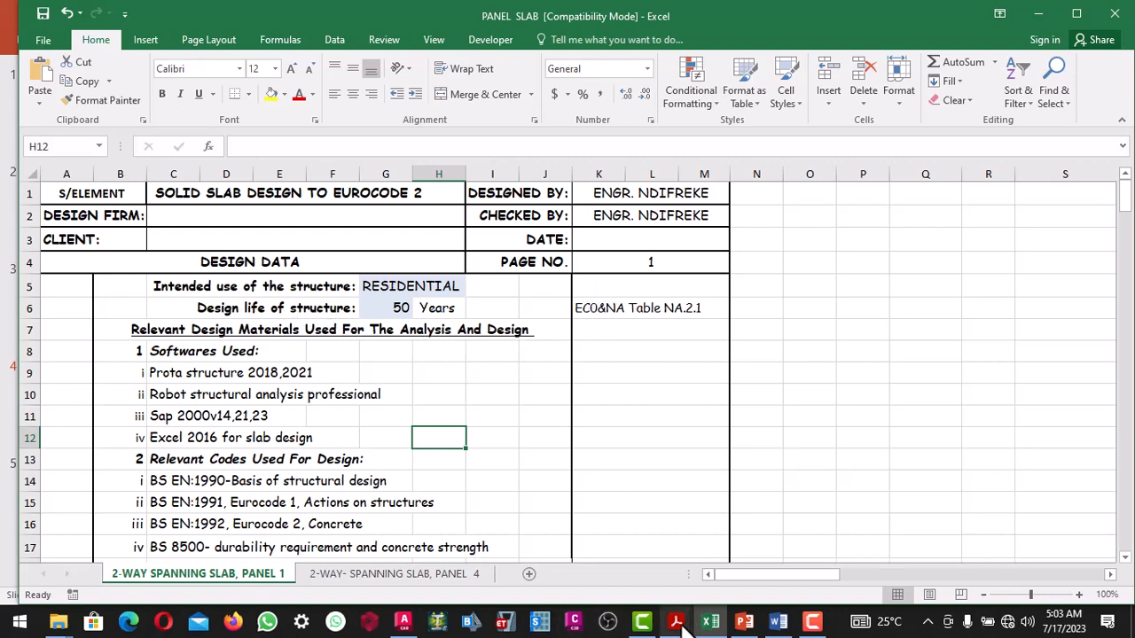
mouse_move(681, 625)
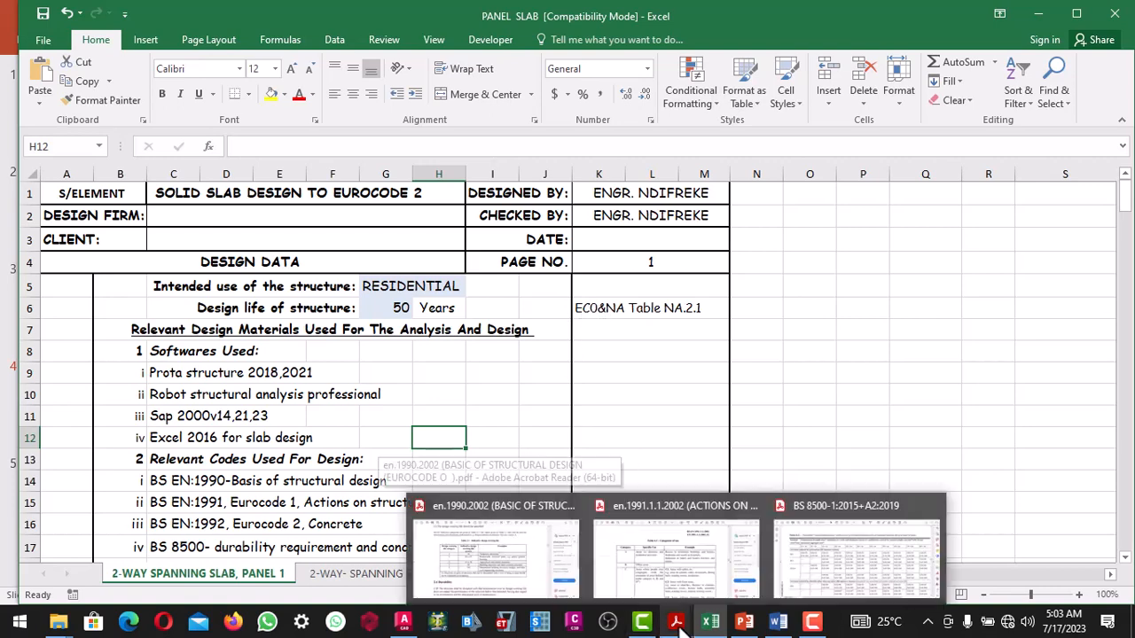
click(538, 558)
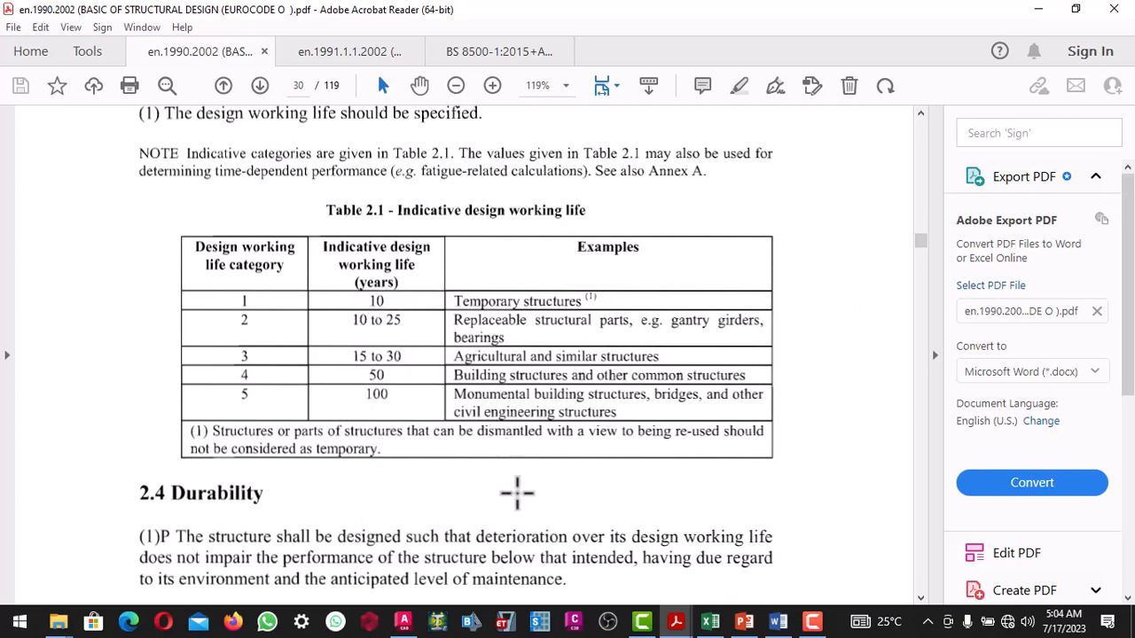
Step: Return to the PANEL SLAB workbook in Excel and review the listed design software, design codes and material characteristic strengths
click(710, 622)
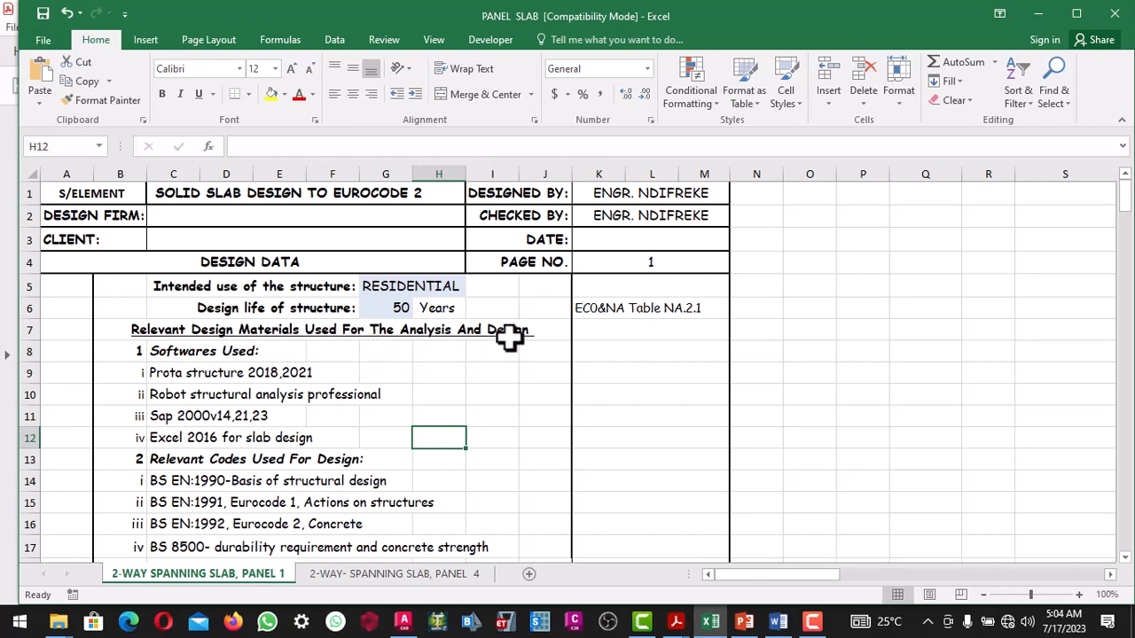
scroll(284, 376, down, 1)
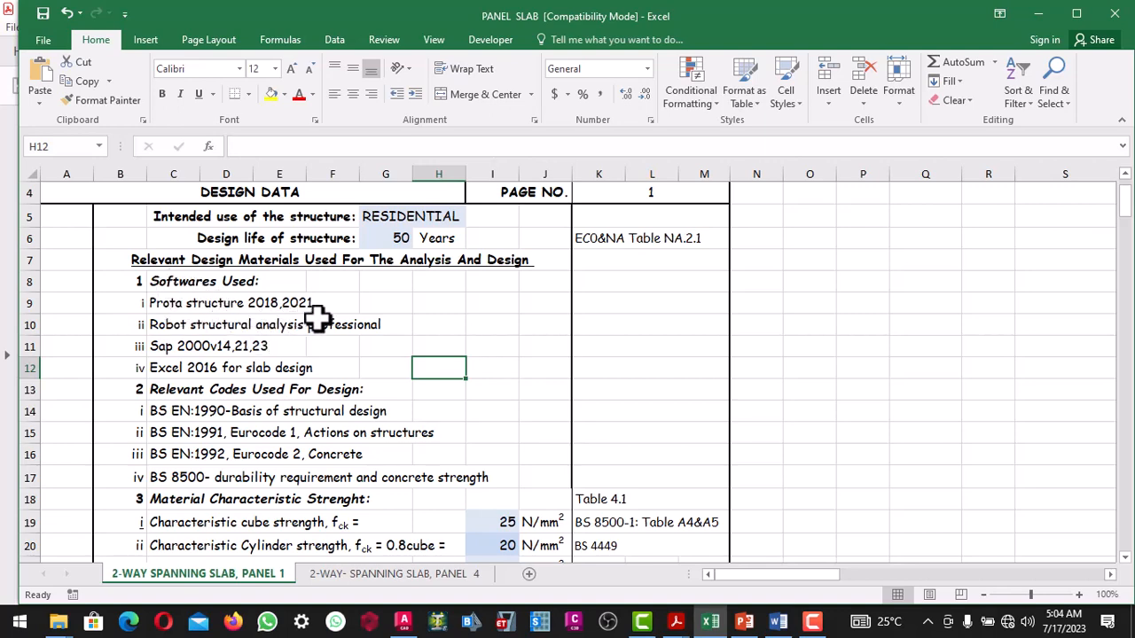
scroll(310, 327, down, 1)
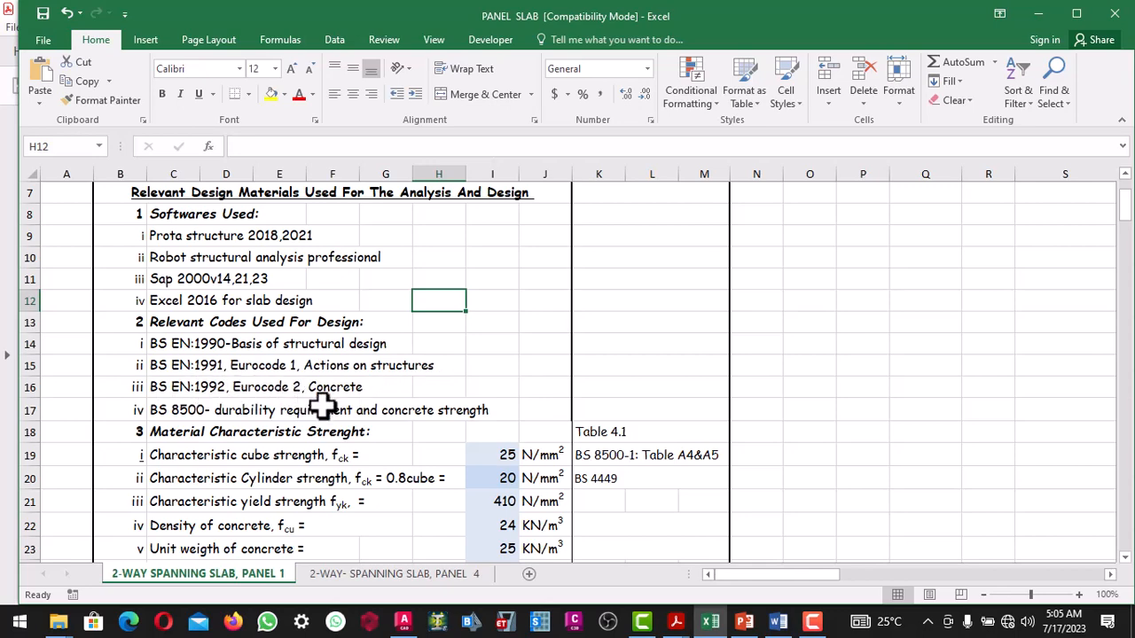
scroll(322, 404, down, 1)
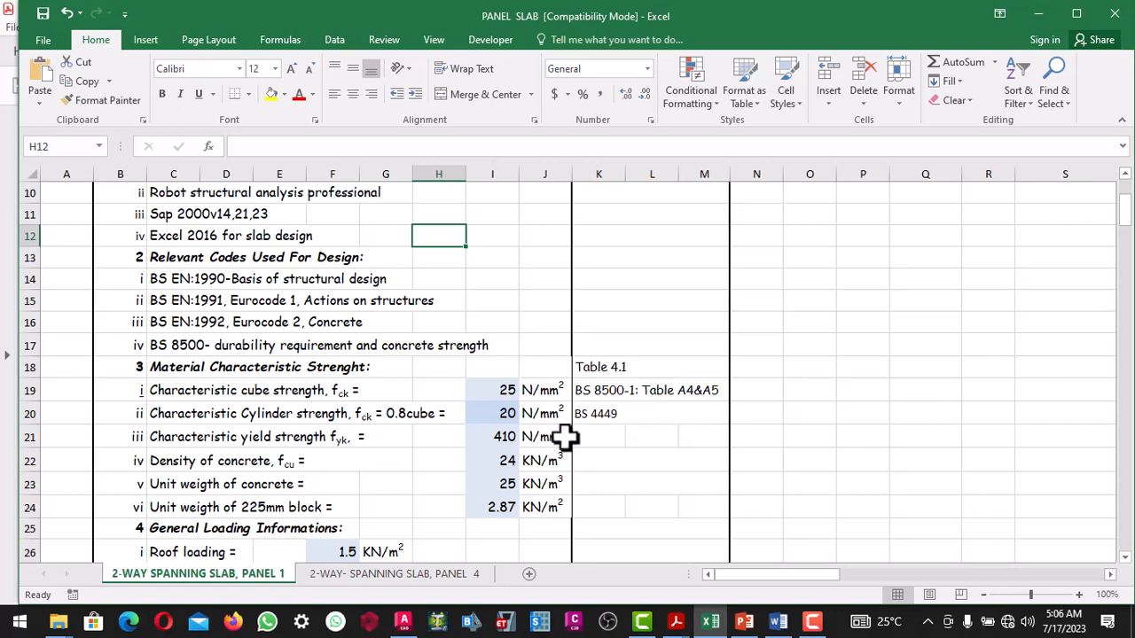
Step: Switch to the BS 8500-1:2015+A2:2019 PDF in Acrobat Reader and examine the durability recommendations in Table A.4
mouse_move(682, 626)
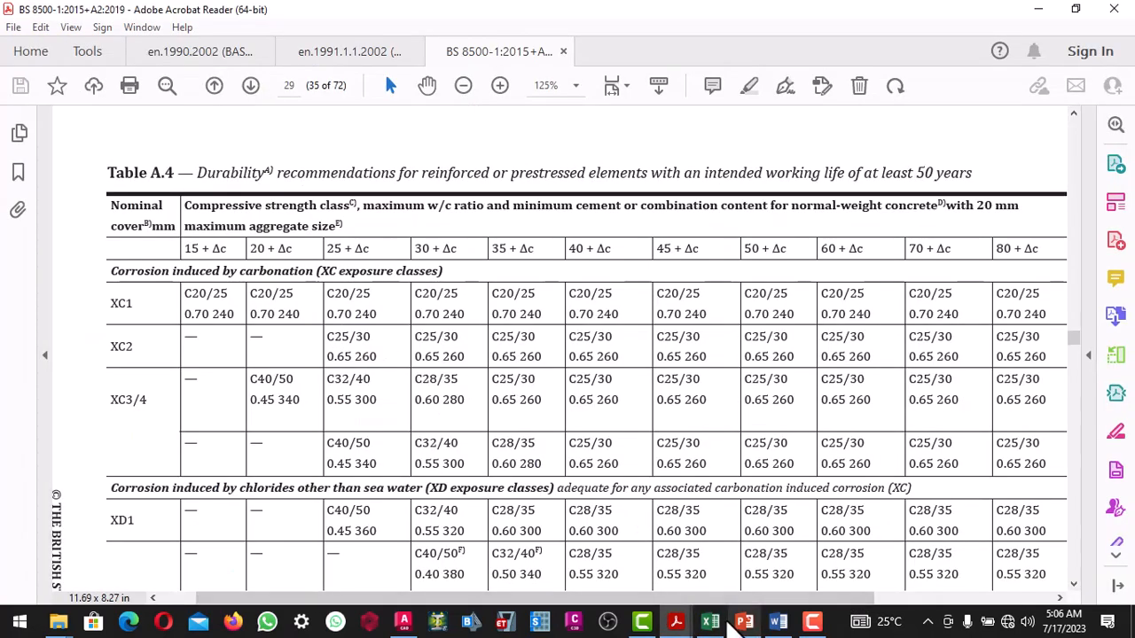
click(676, 622)
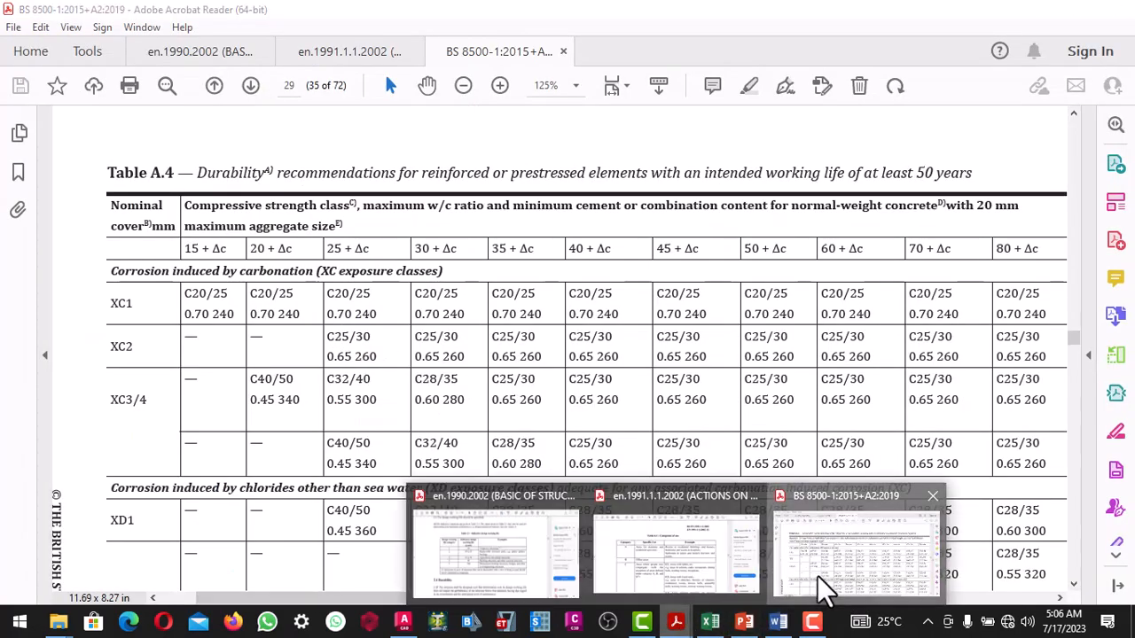
click(816, 576)
click(683, 626)
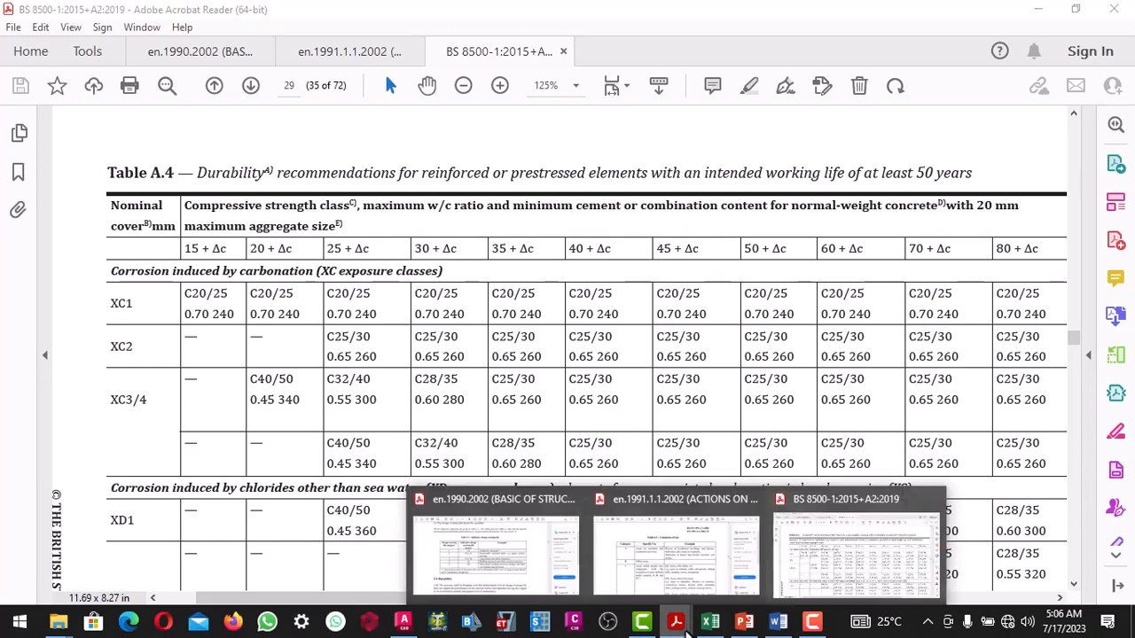
click(793, 580)
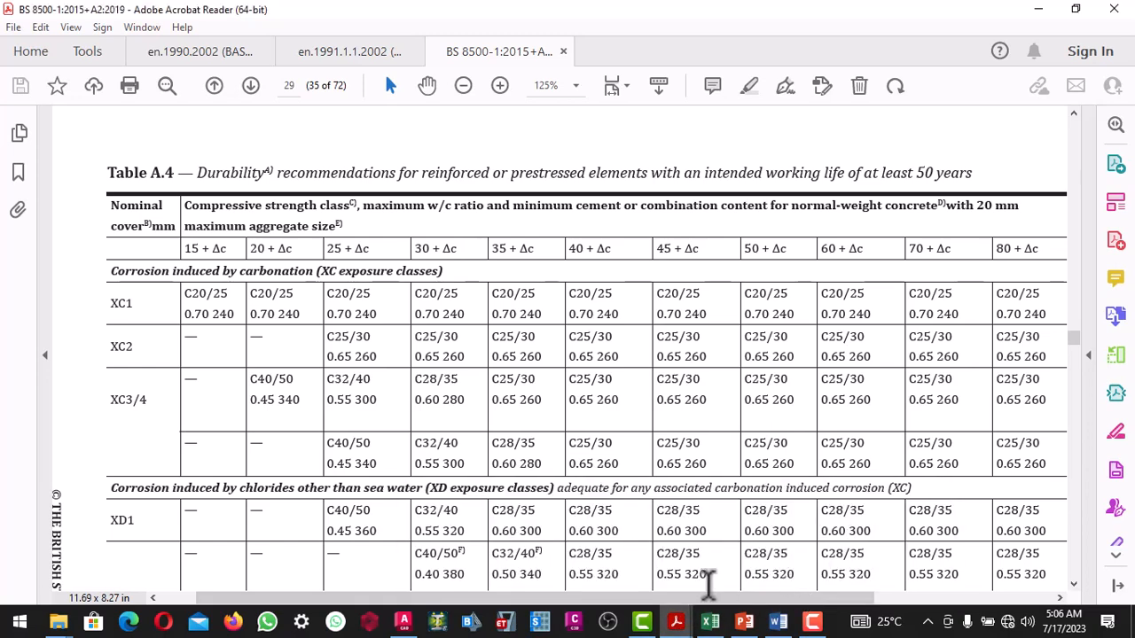
click(670, 618)
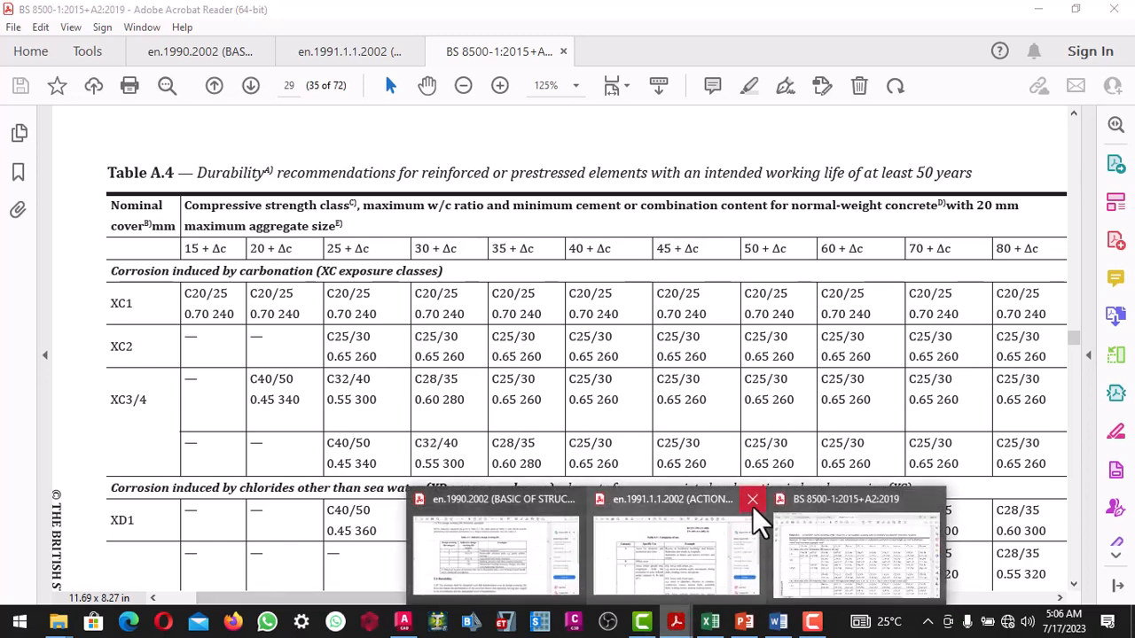
click(889, 535)
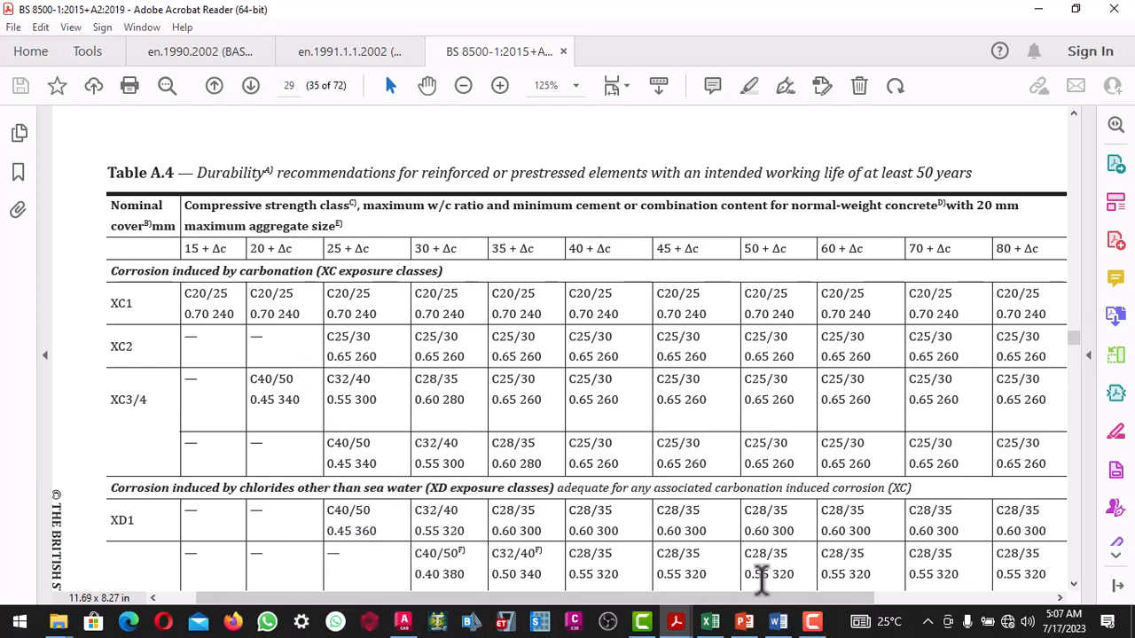
Step: Go back to the Excel slab sheet and review the concrete and steel strengths, concrete density and unit weights
click(713, 623)
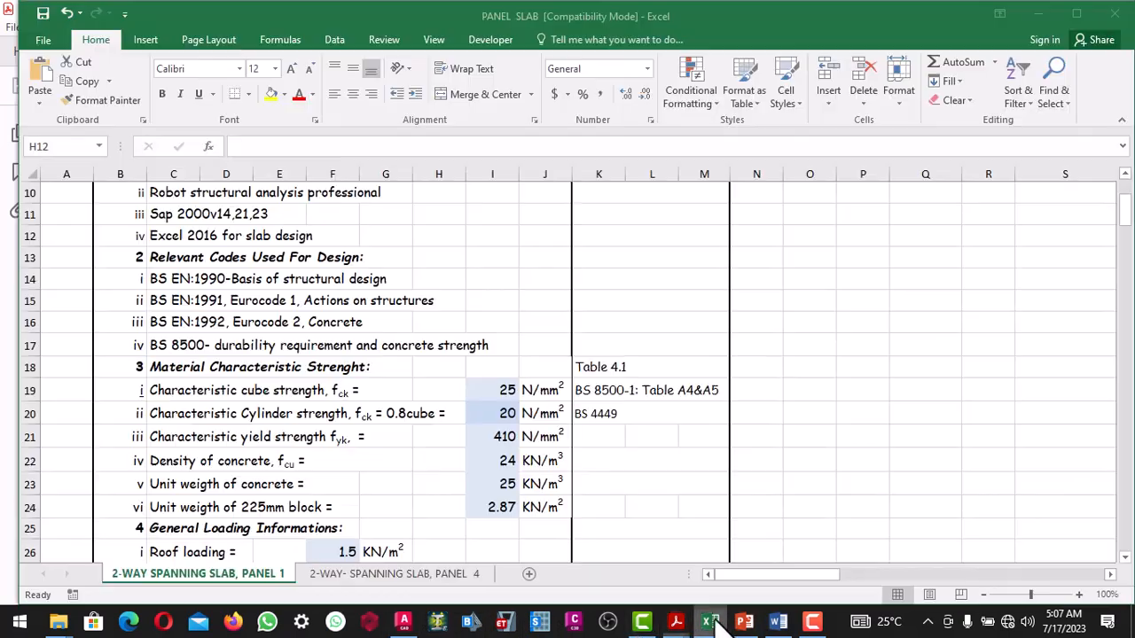
scroll(451, 342, down, 2)
click(452, 353)
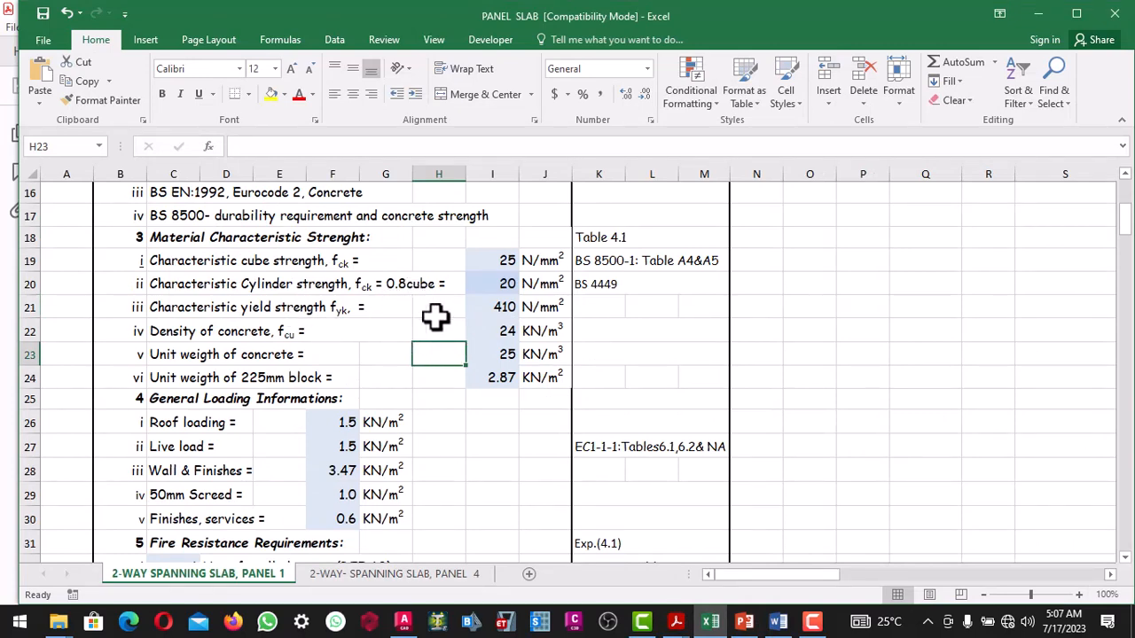
scroll(398, 320, down, 1)
scroll(275, 293, up, 1)
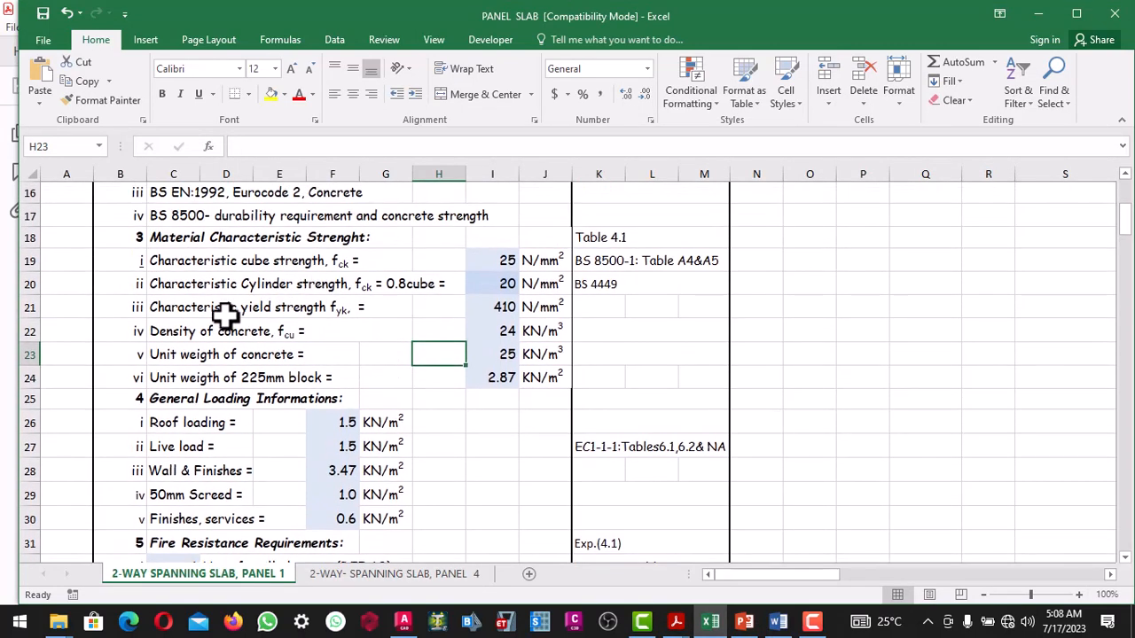
scroll(292, 312, down, 1)
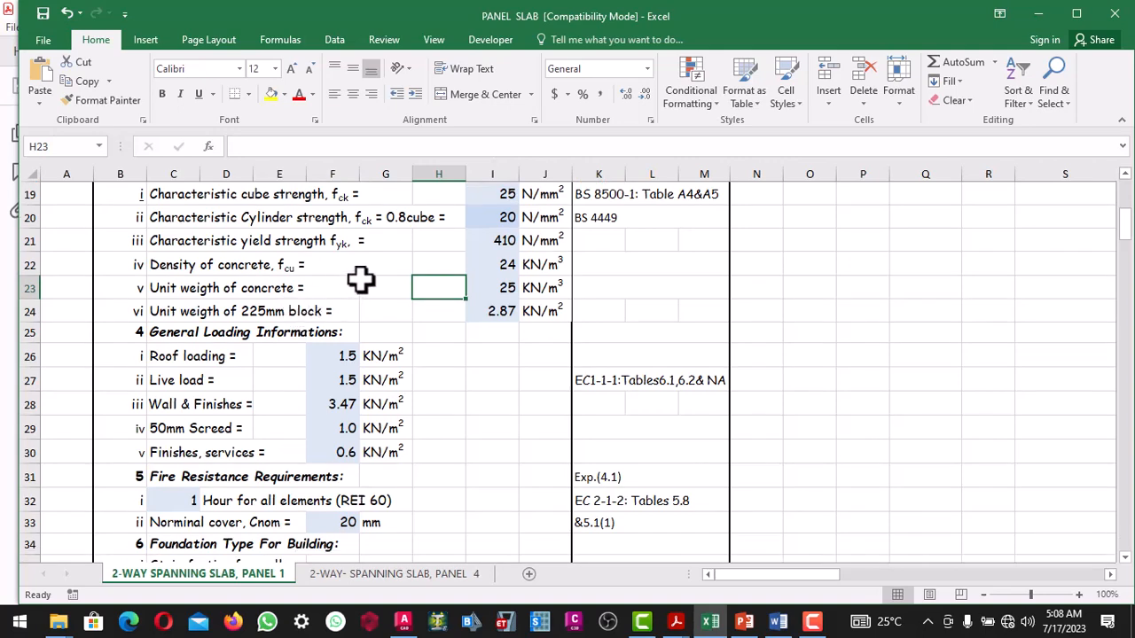
scroll(499, 253, up, 1)
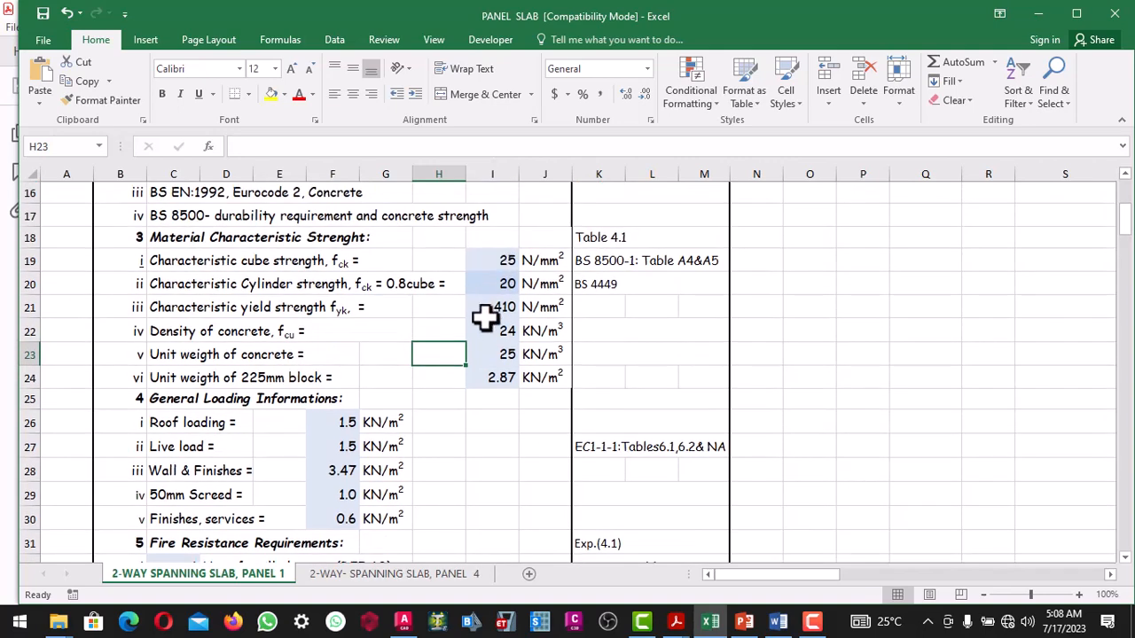
click(639, 320)
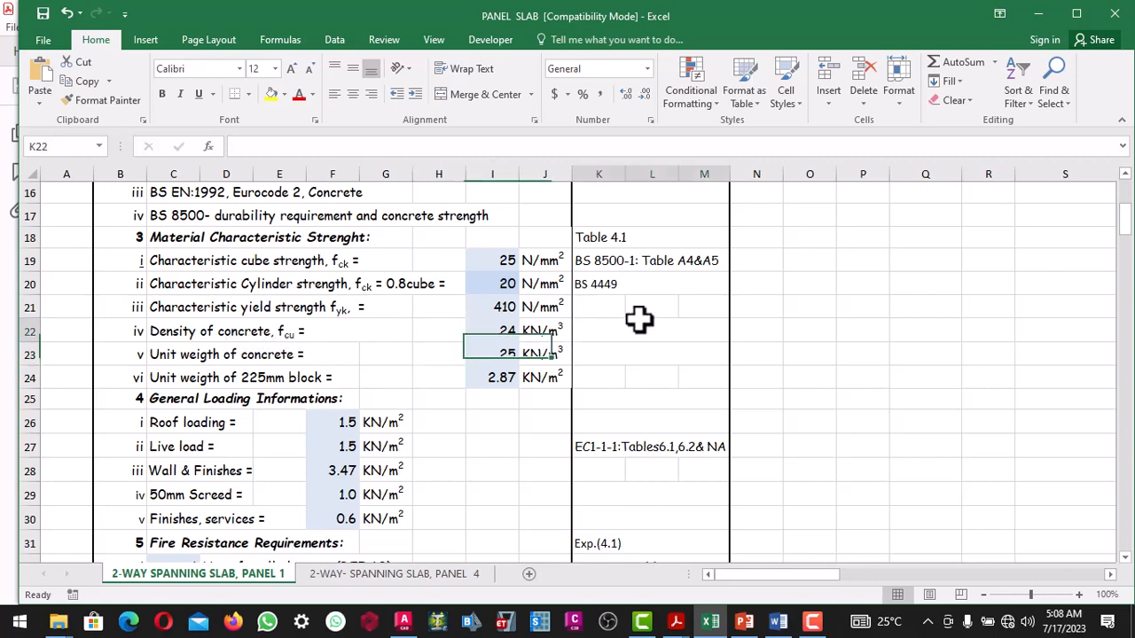
scroll(396, 346, down, 1)
click(431, 353)
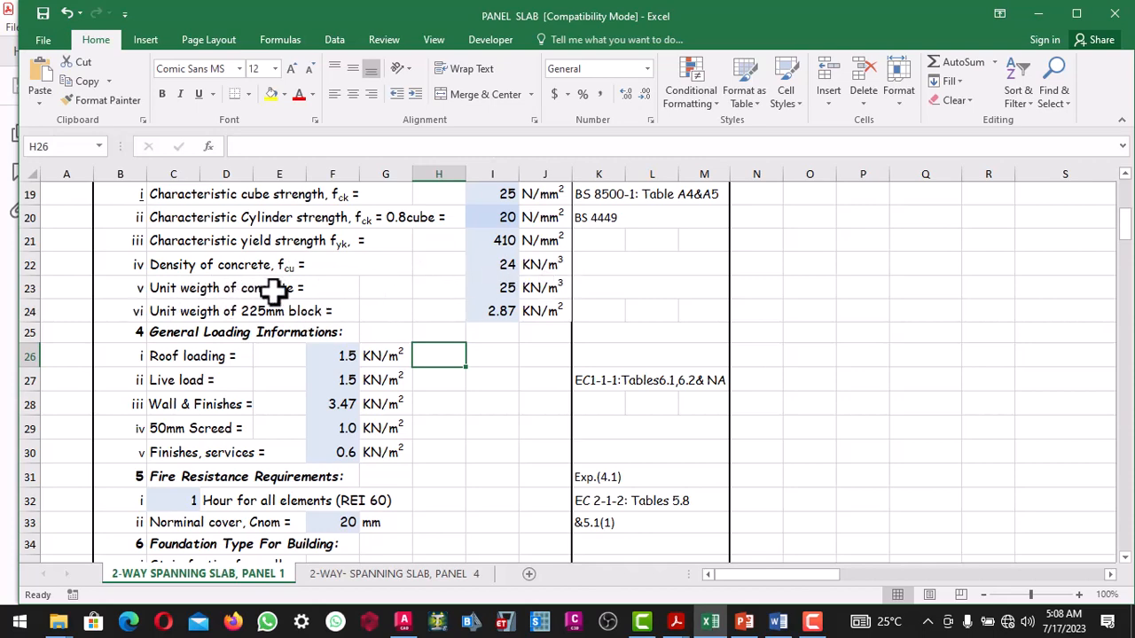
Step: Review the general loading information and the fire resistance requirements on the panel 1 sheet
scroll(272, 288, down, 1)
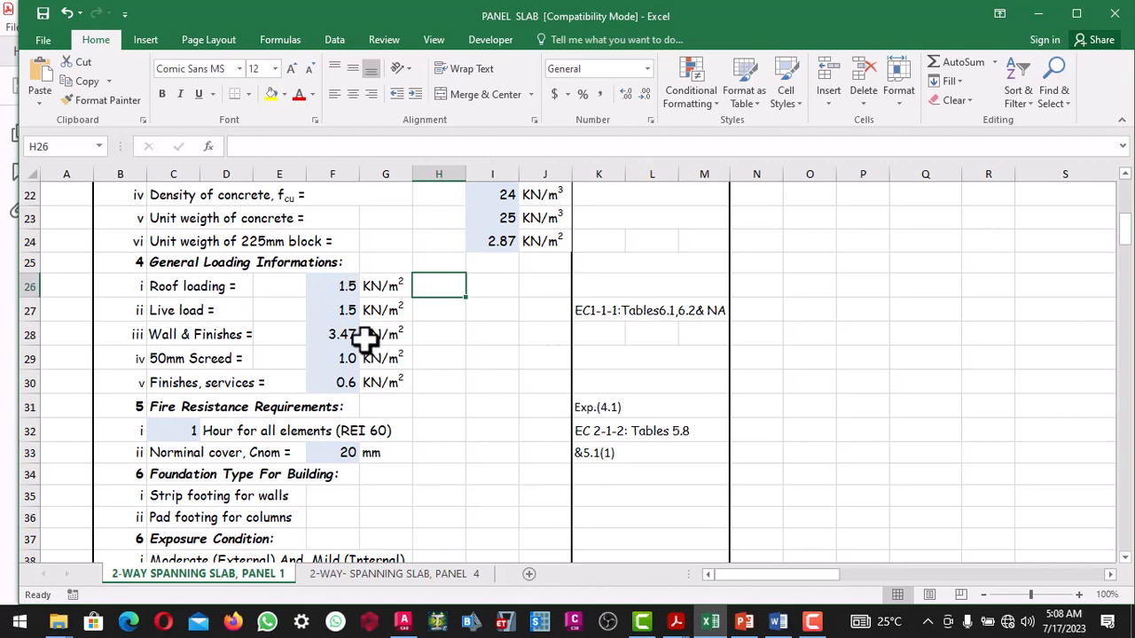
scroll(367, 337, down, 2)
scroll(402, 312, up, 2)
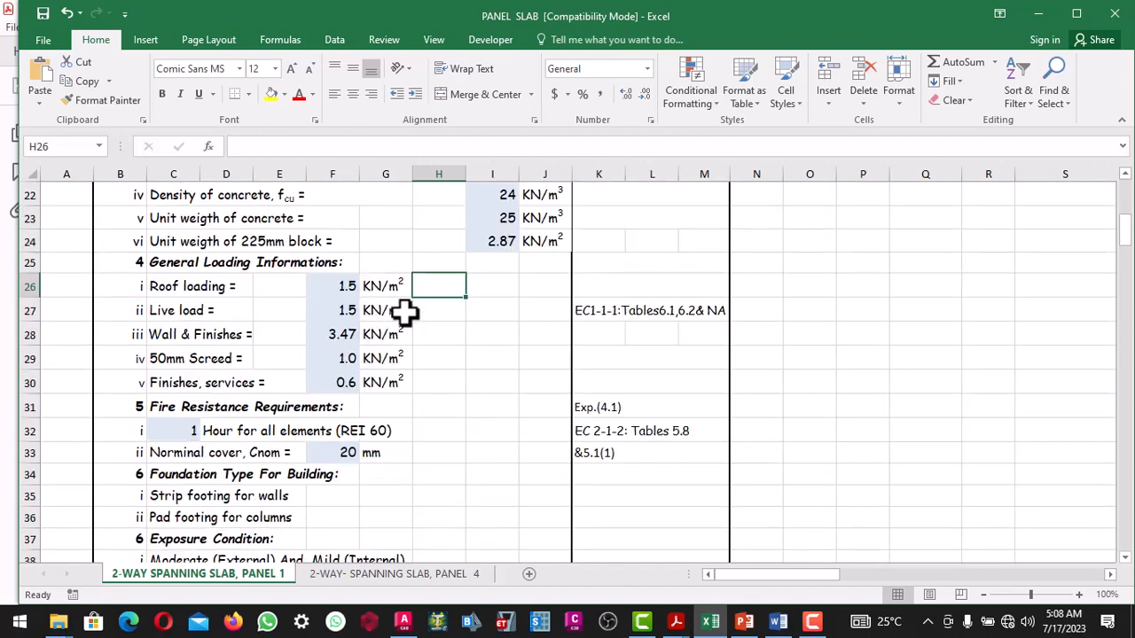
click(428, 355)
scroll(428, 354, down, 2)
click(425, 353)
scroll(426, 353, down, 1)
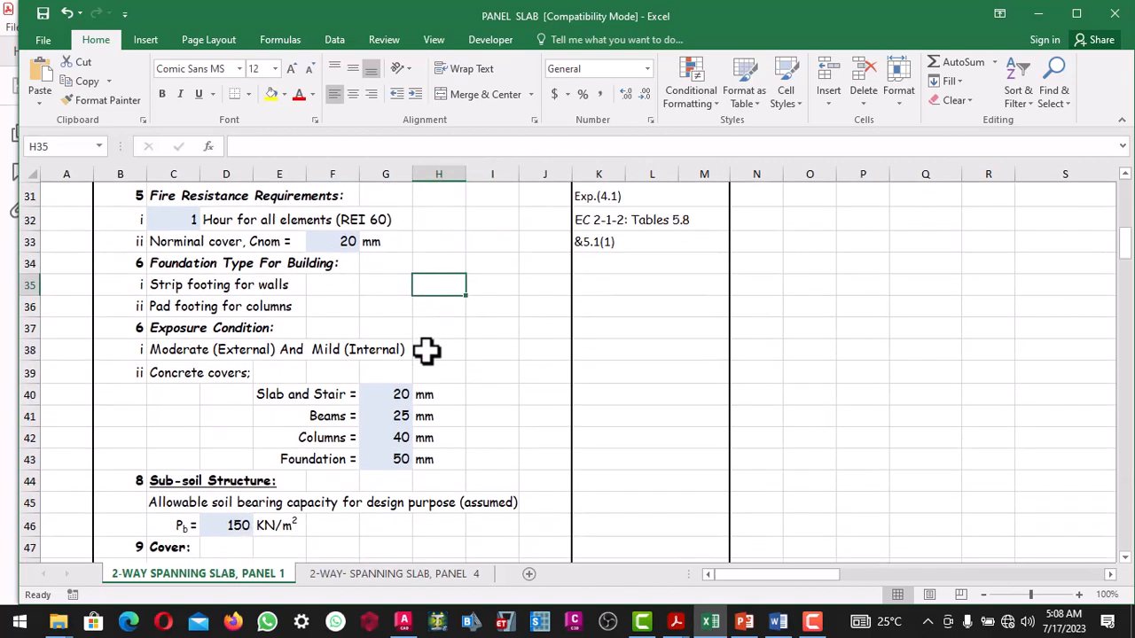
click(479, 341)
scroll(451, 335, up, 1)
scroll(452, 335, up, 2)
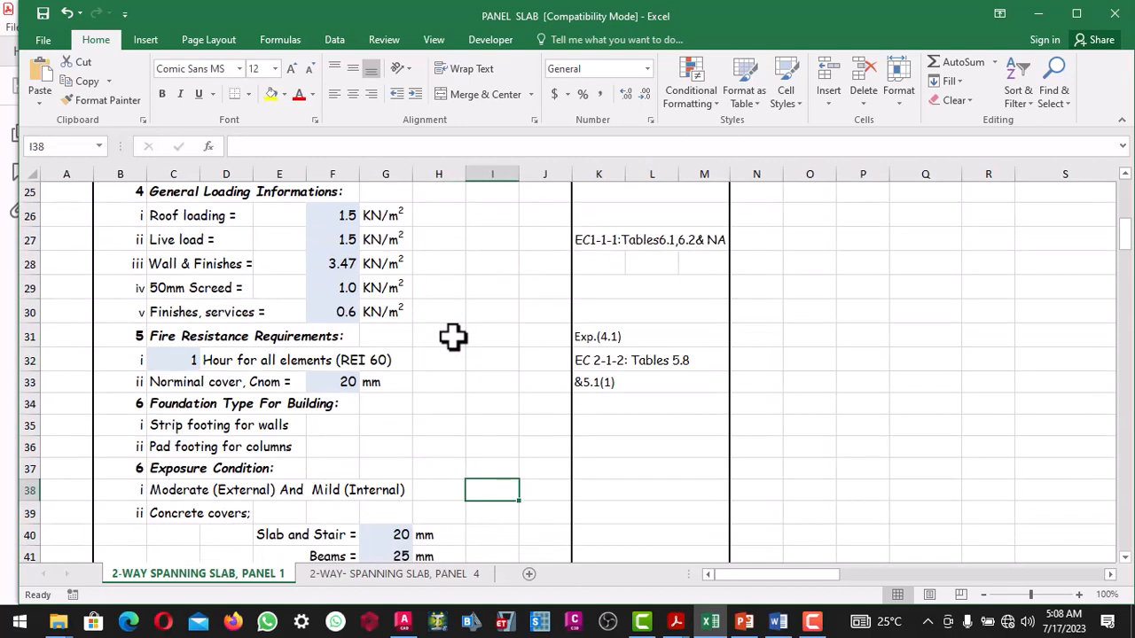
scroll(454, 357, down, 1)
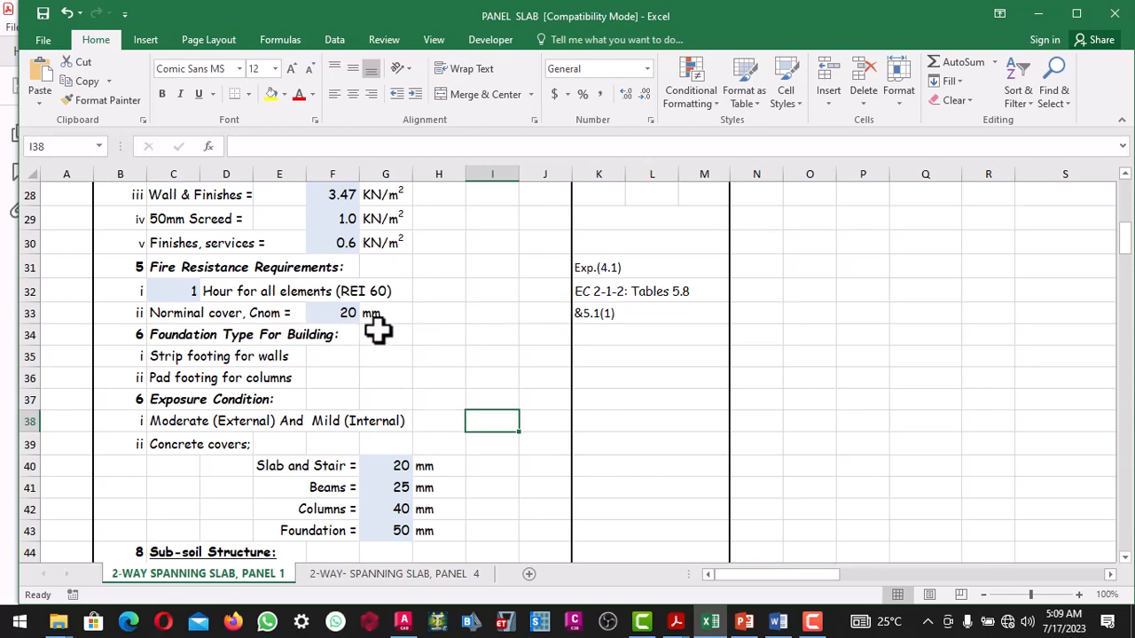
Step: Examine the foundation type, exposure condition, concrete covers, sub-soil capacity and nominal cover calculation on the panel 1 sheet
scroll(243, 341, down, 3)
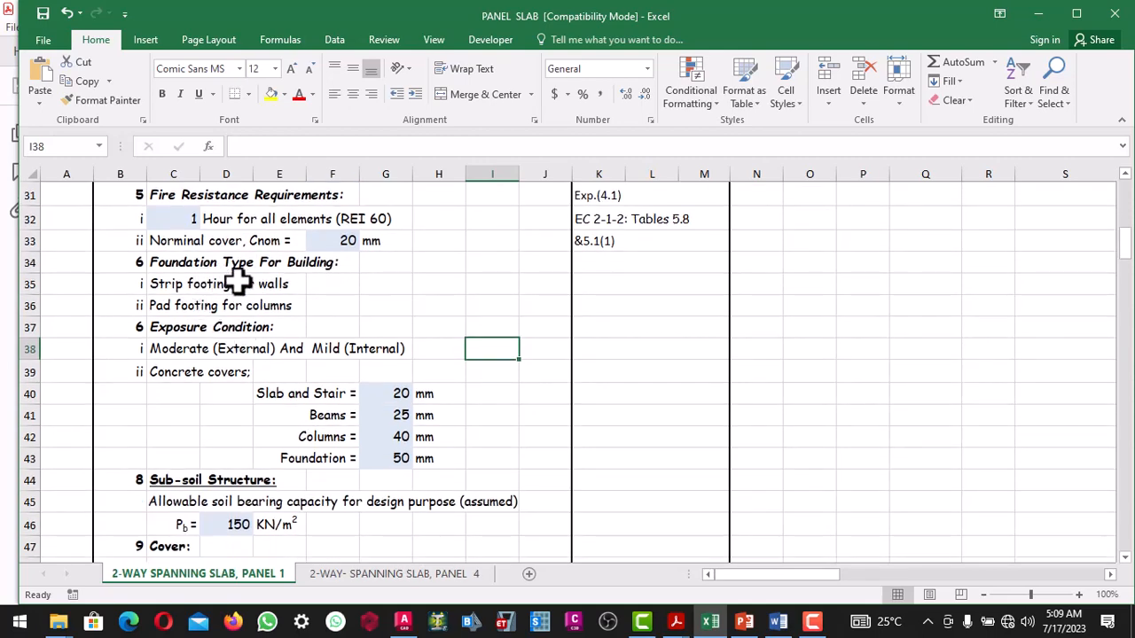
scroll(265, 310, up, 1)
scroll(293, 304, up, 1)
scroll(294, 317, down, 4)
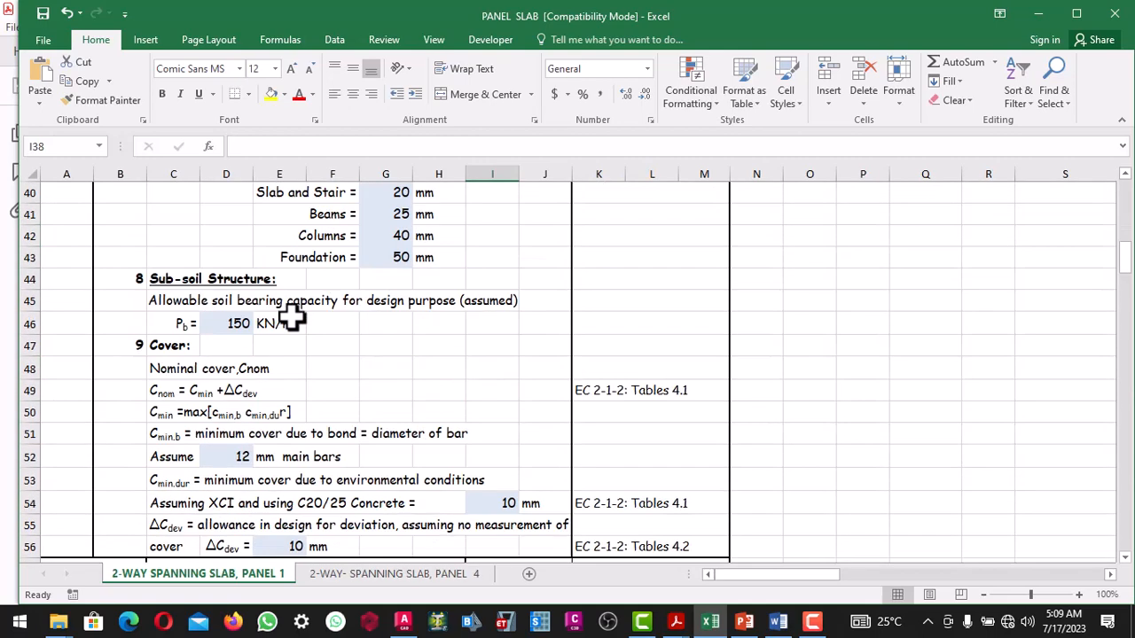
scroll(285, 326, up, 1)
scroll(282, 323, up, 2)
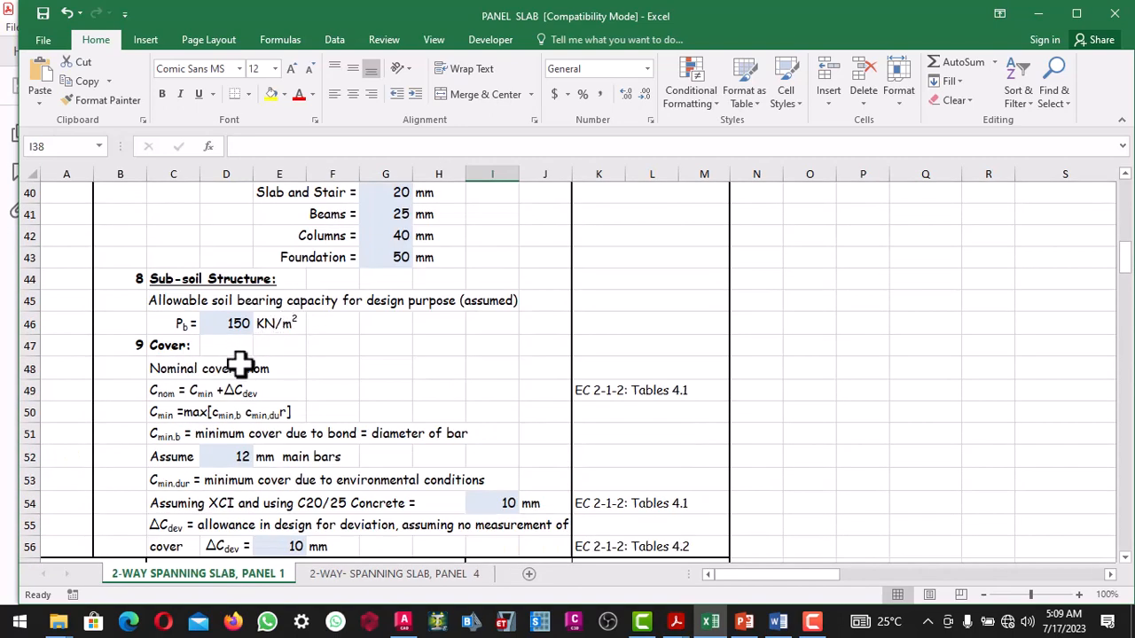
scroll(270, 376, down, 1)
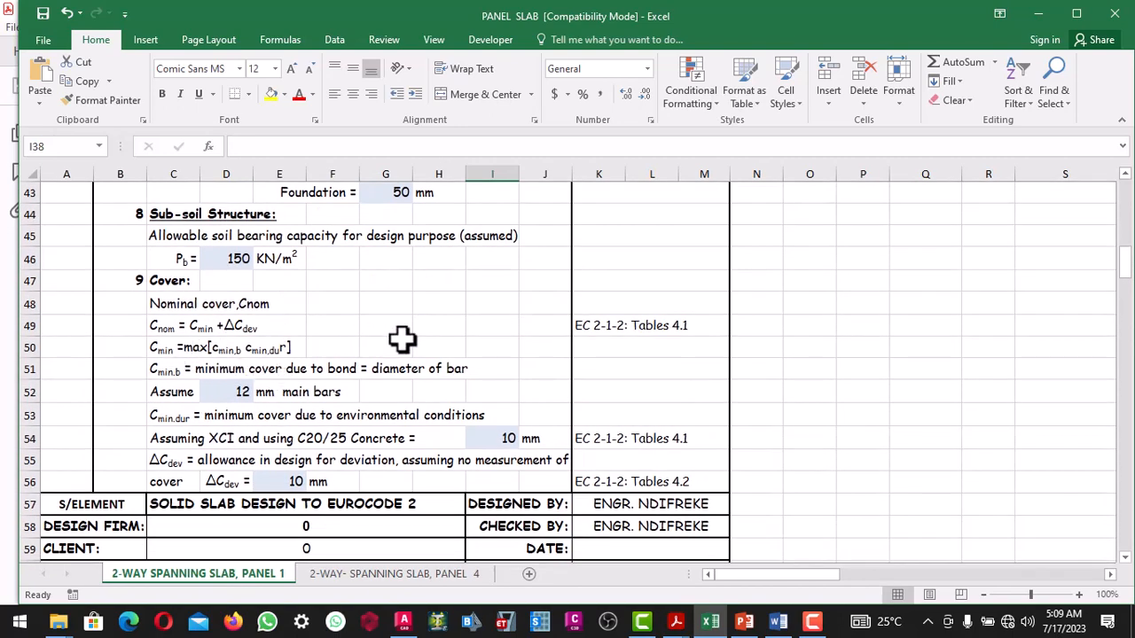
scroll(337, 342, down, 1)
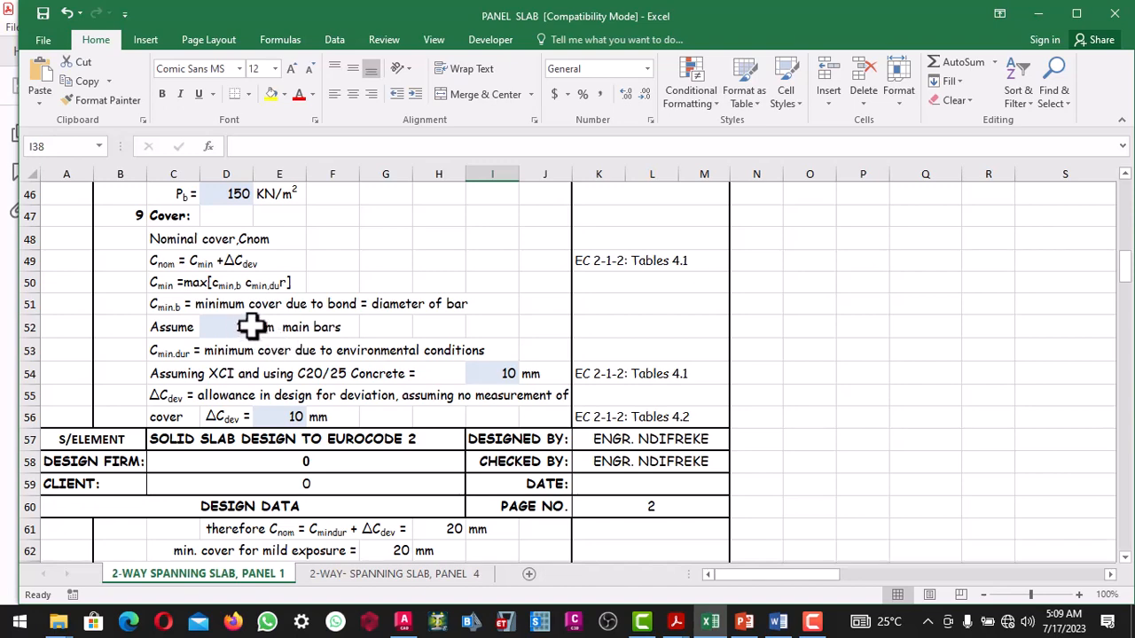
scroll(232, 310, down, 1)
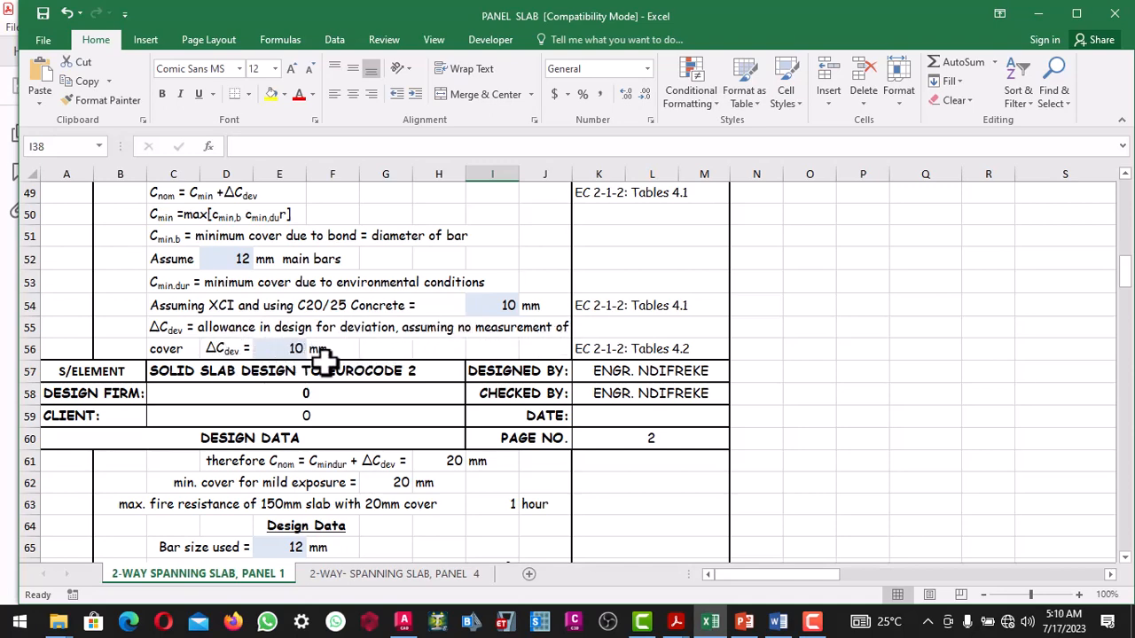
Step: Recheck the nominal cover under the fire resistance requirements and the concrete covers listed for each element
scroll(328, 359, up, 6)
scroll(441, 364, up, 3)
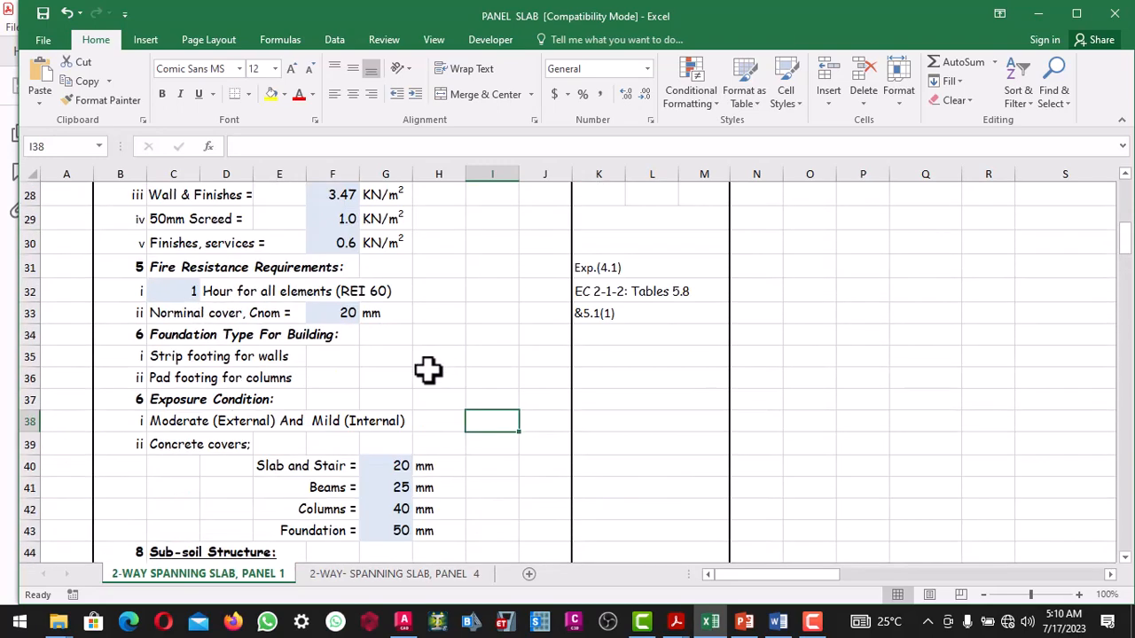
scroll(403, 369, down, 1)
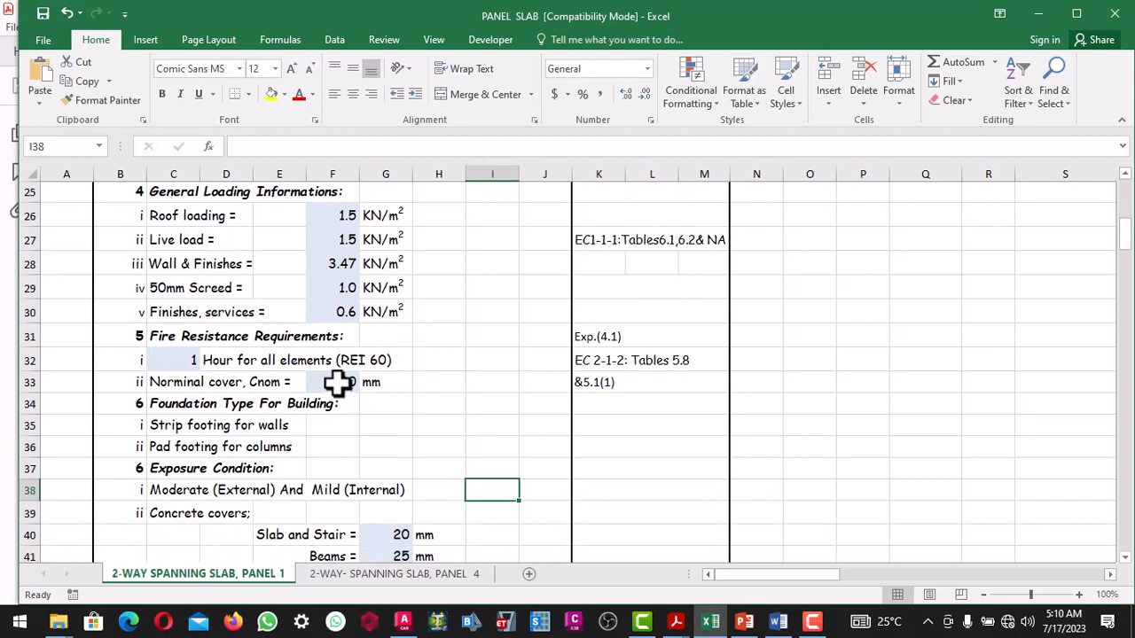
scroll(341, 377, down, 1)
scroll(372, 310, down, 9)
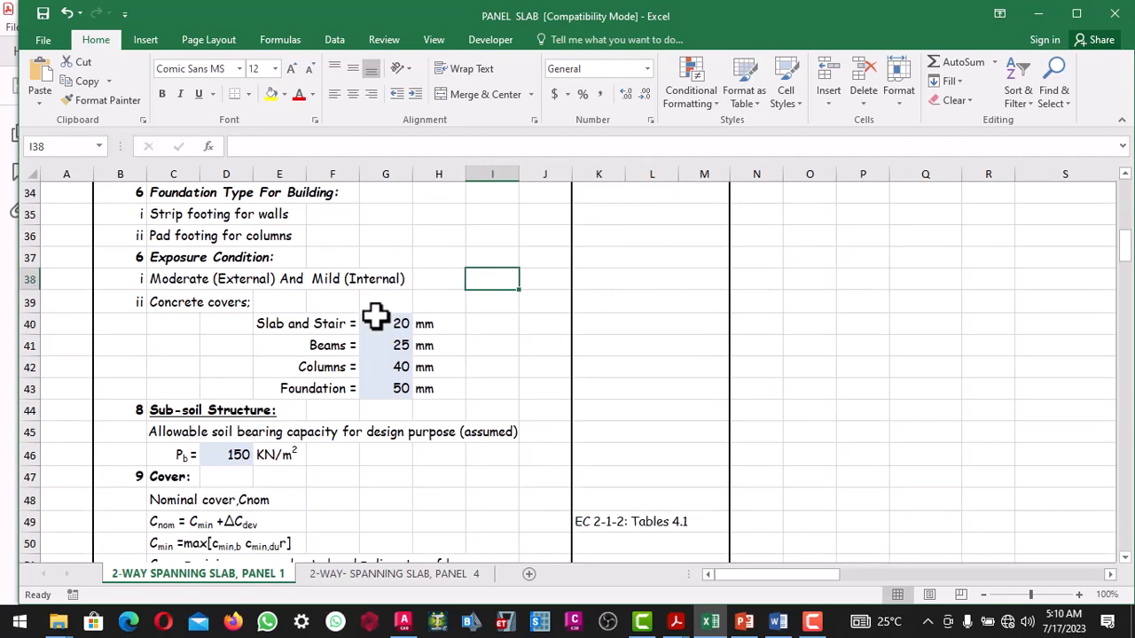
Step: Review the nominal cover result and the design data for bar size, concrete and steel strengths, and concrete density on the panel 1 sheet
scroll(363, 317, down, 2)
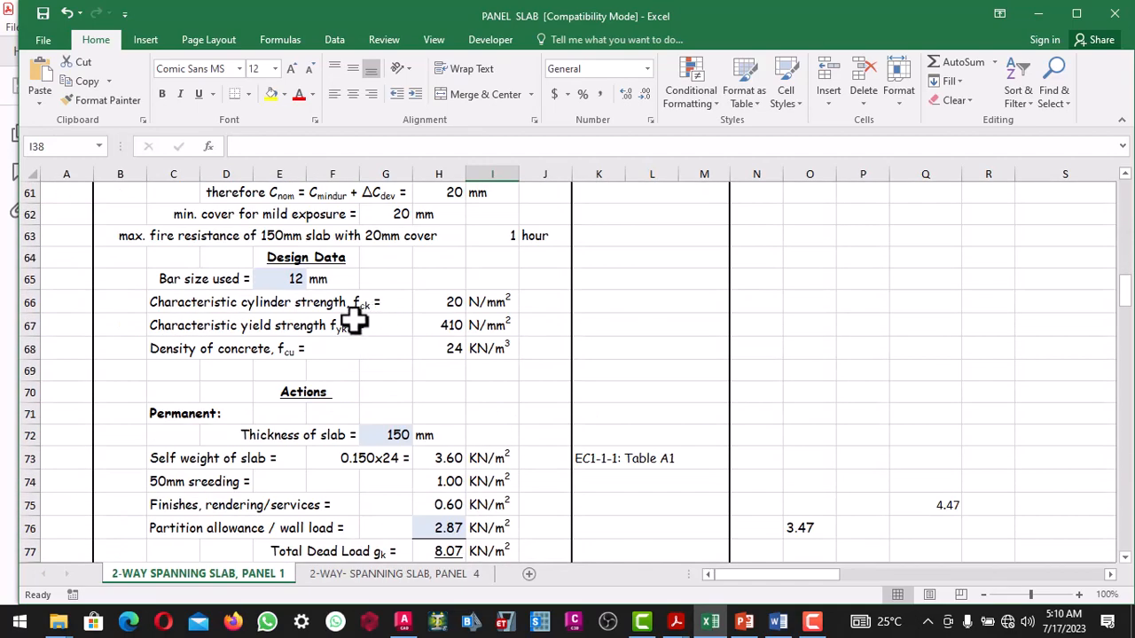
scroll(350, 320, up, 1)
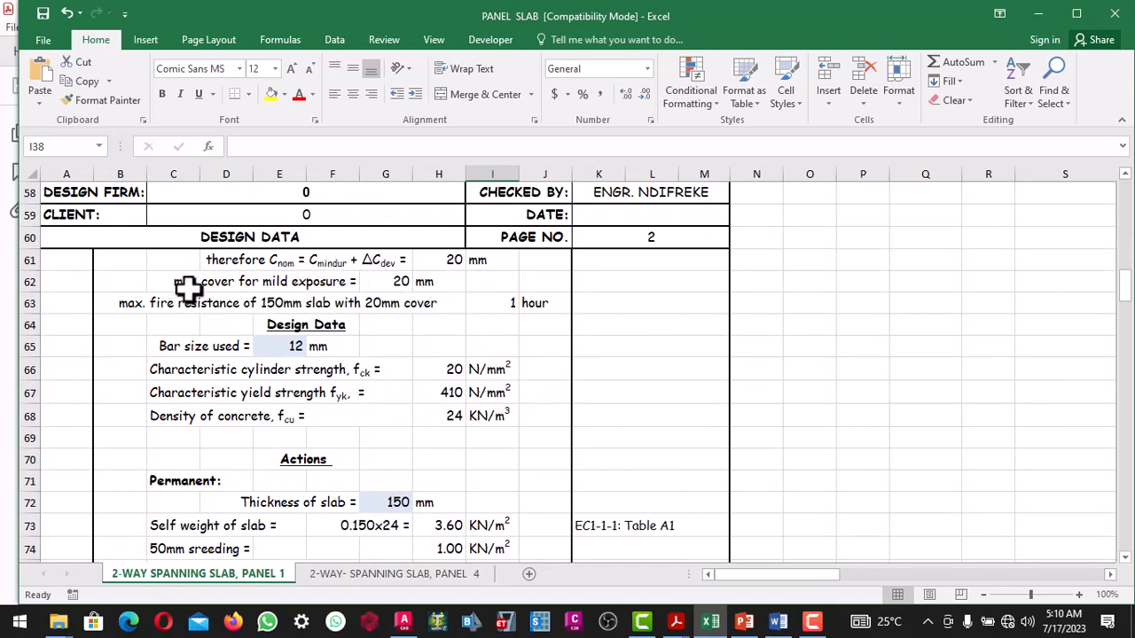
scroll(247, 325, down, 1)
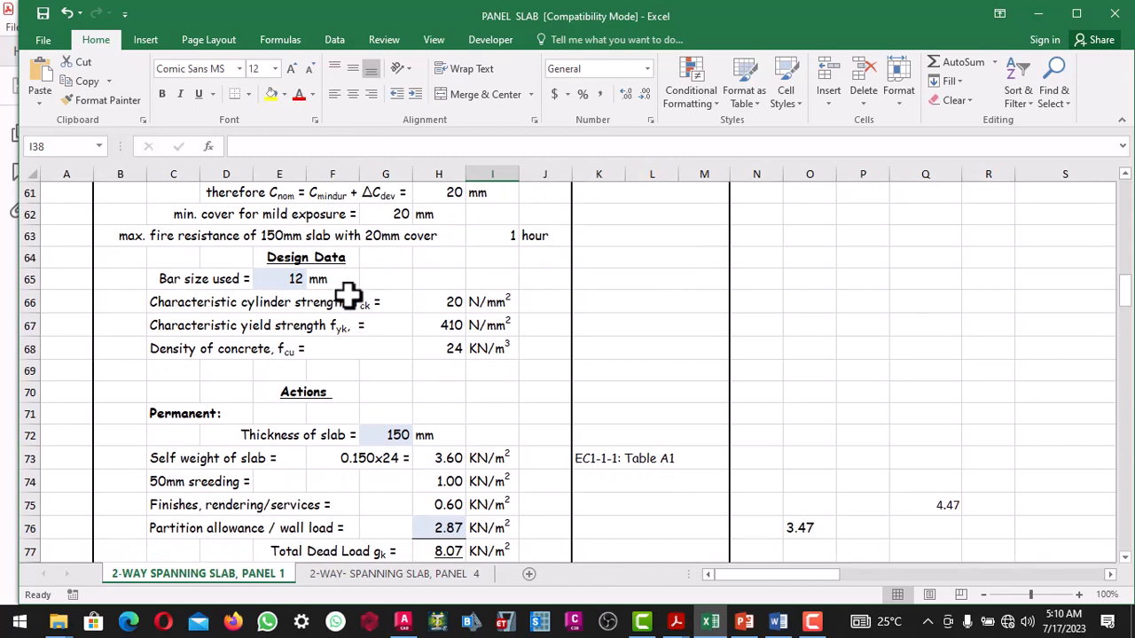
scroll(390, 283, down, 1)
scroll(390, 283, down, 1)
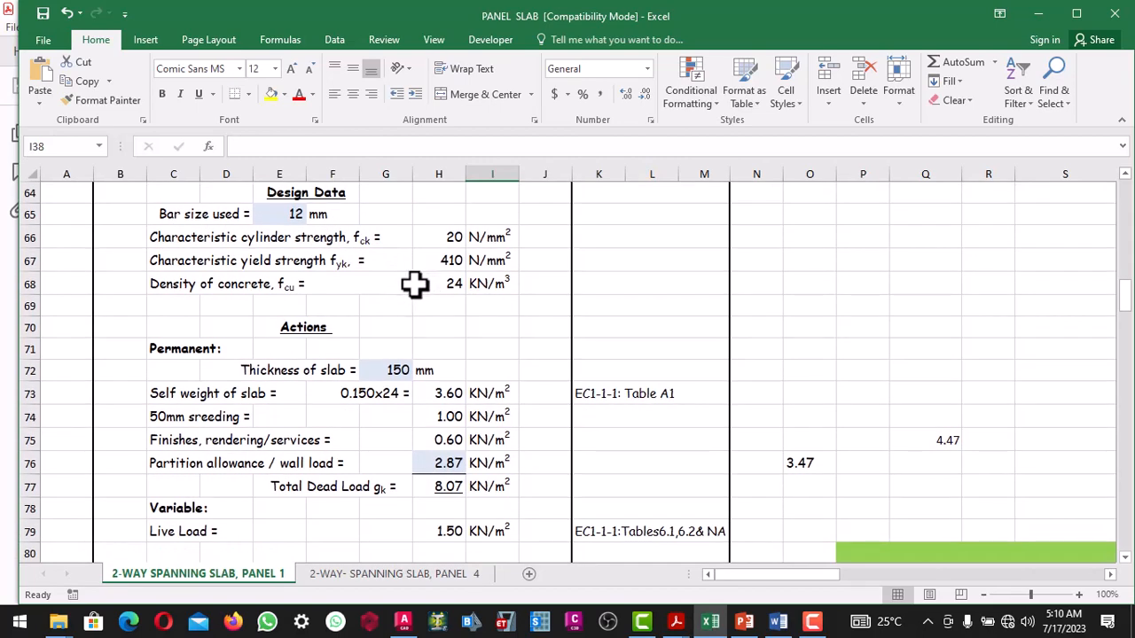
scroll(414, 284, up, 1)
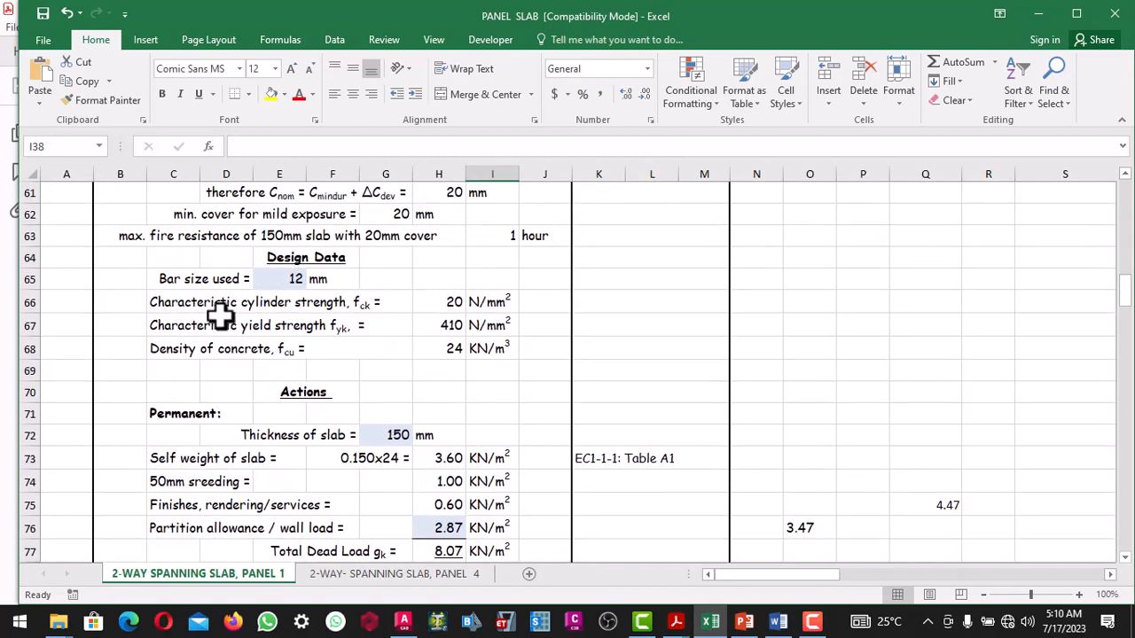
Step: Examine the permanent and variable actions on the panel 1 sheet, from slab thickness and self weight to the live load
scroll(379, 314, down, 2)
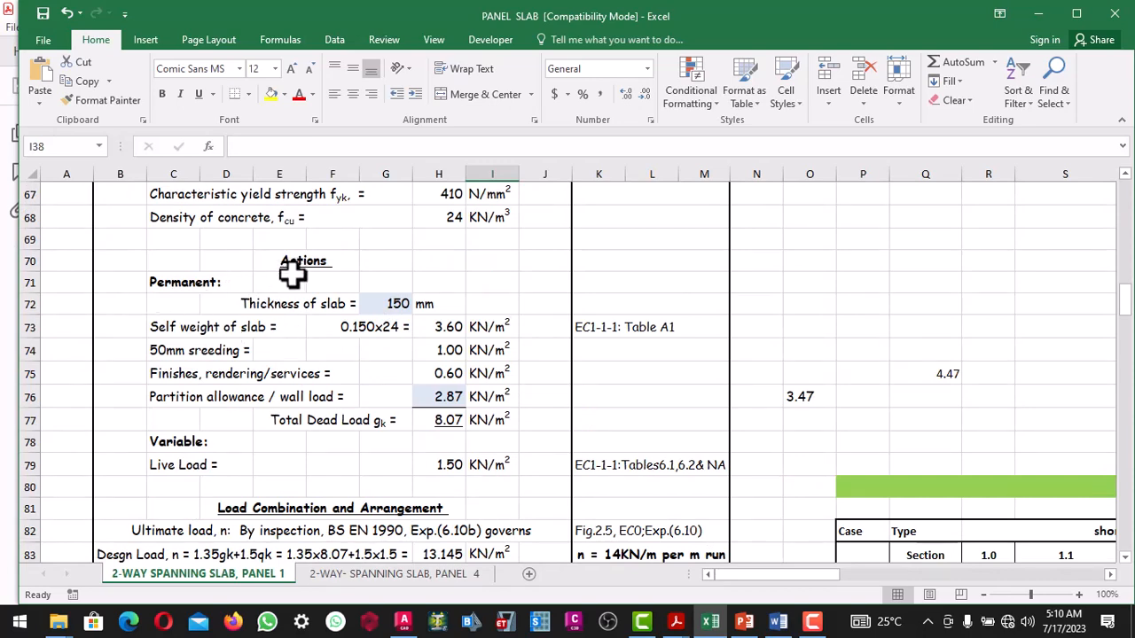
scroll(279, 321, down, 1)
scroll(278, 316, up, 1)
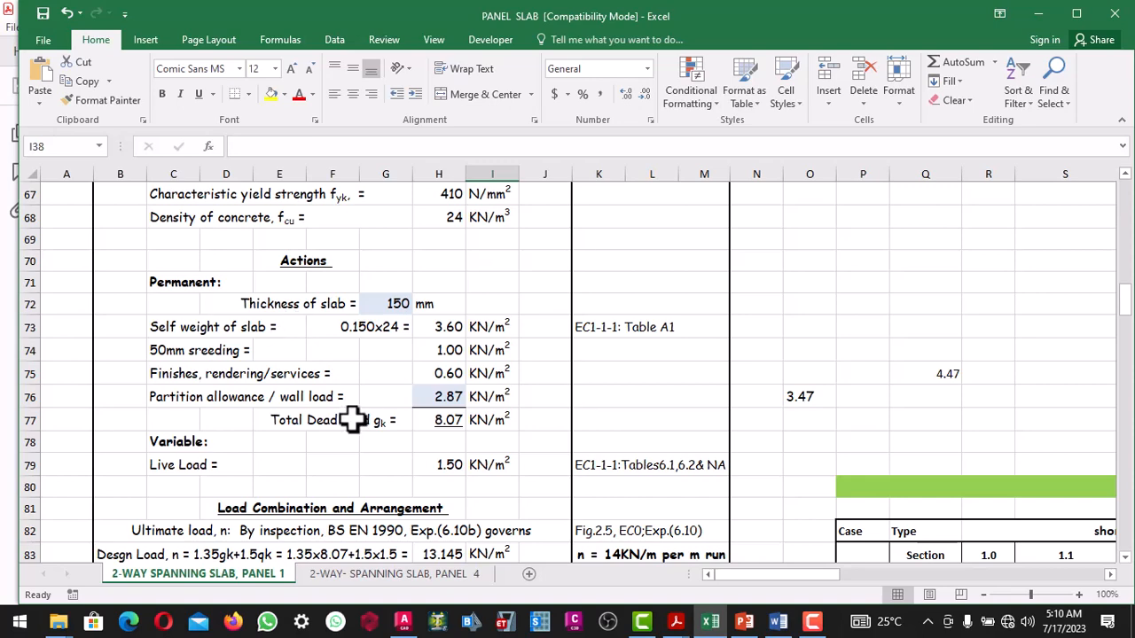
scroll(429, 366, down, 1)
click(494, 335)
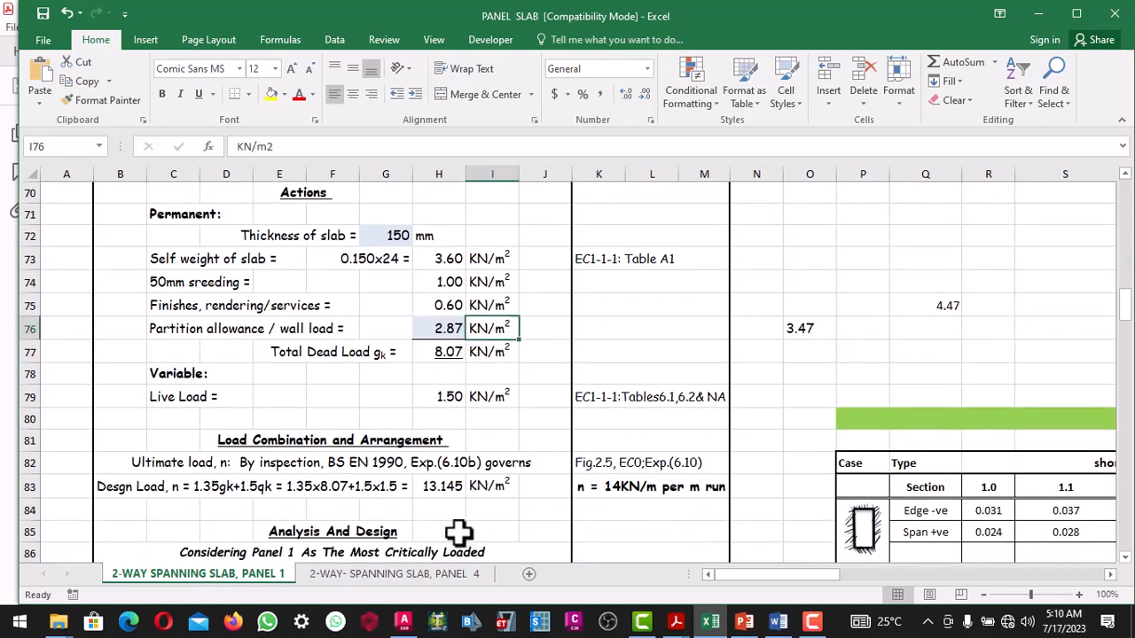
scroll(463, 321, up, 1)
click(546, 350)
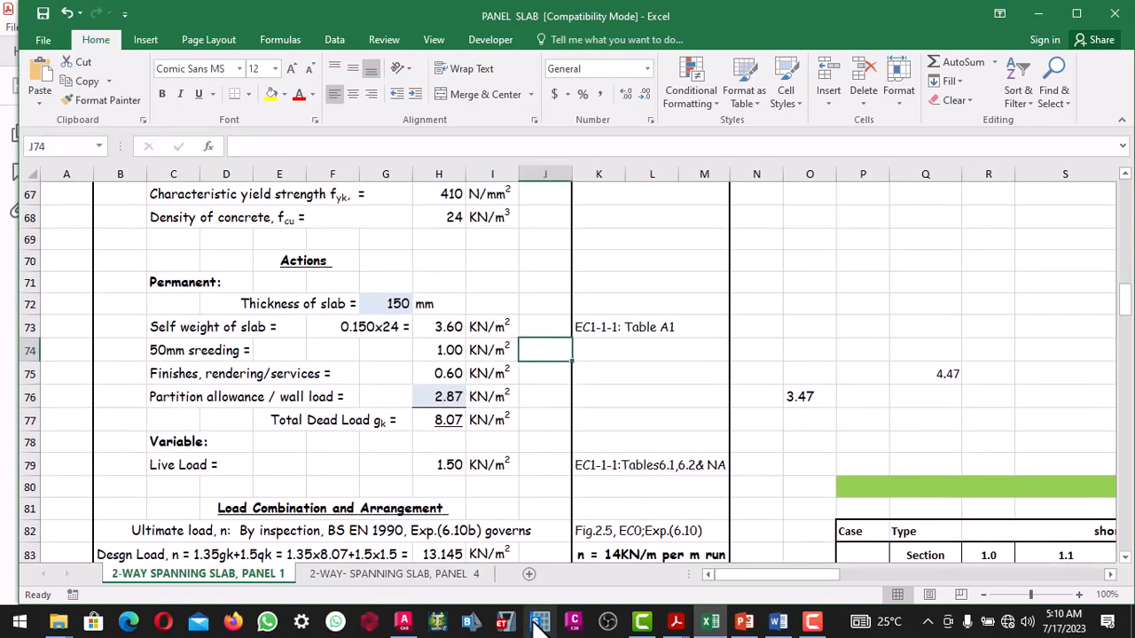
Step: Switch to the AutoCAD general arrangement drawing and check the slab thickness labelled on panel 4 and the surrounding panels
click(403, 621)
scroll(413, 359, down, 5)
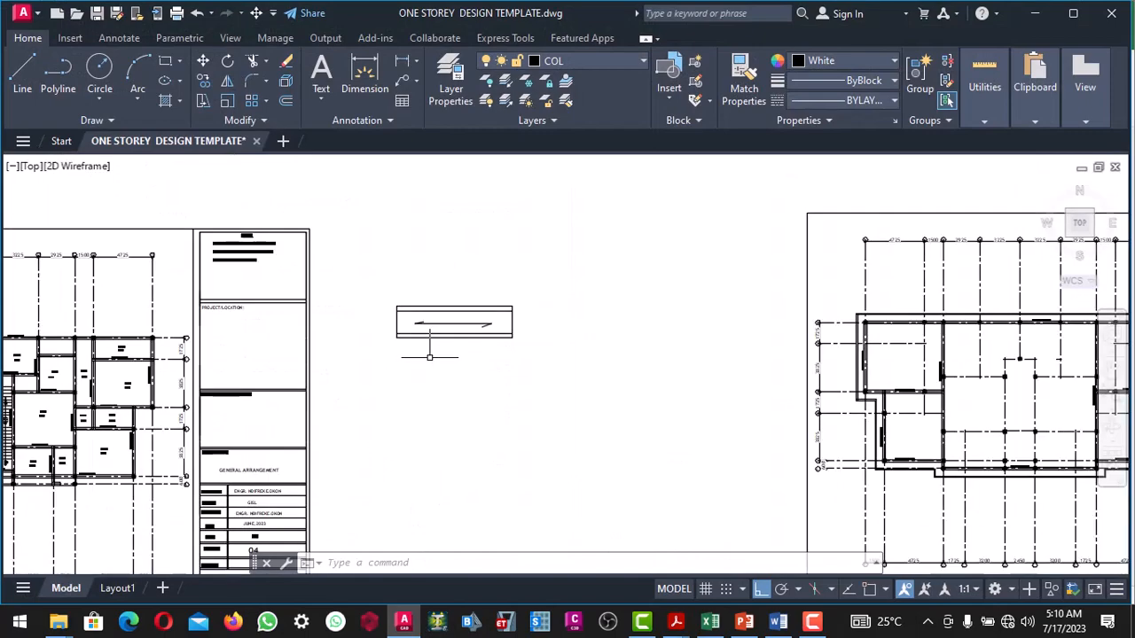
scroll(327, 384, up, 10)
scroll(364, 294, down, 5)
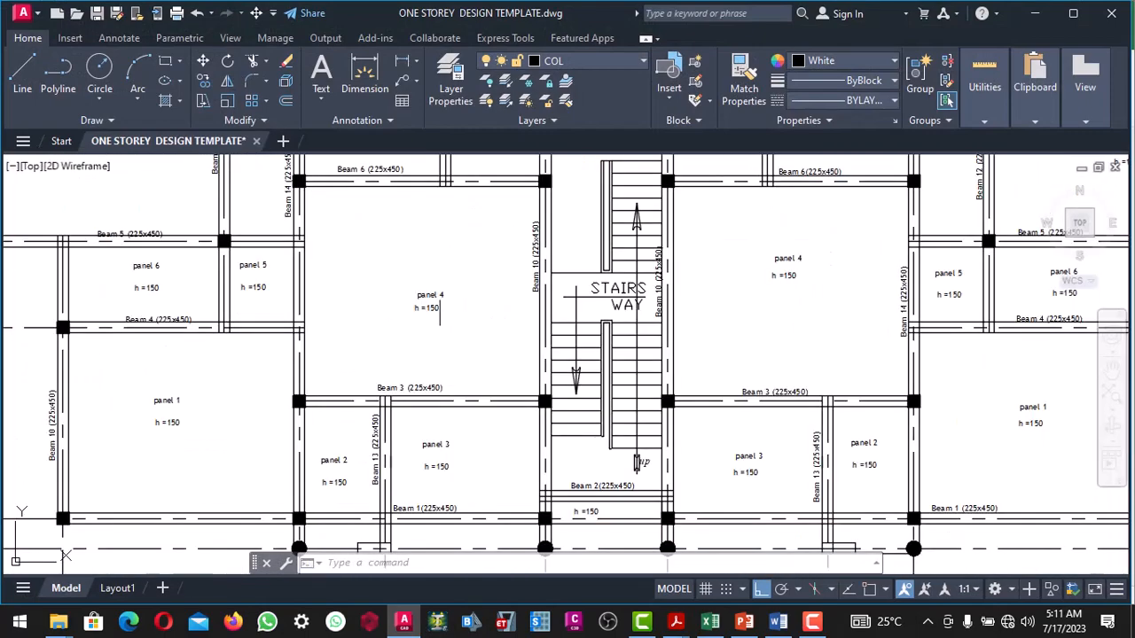
scroll(417, 317, up, 8)
scroll(382, 295, down, 3)
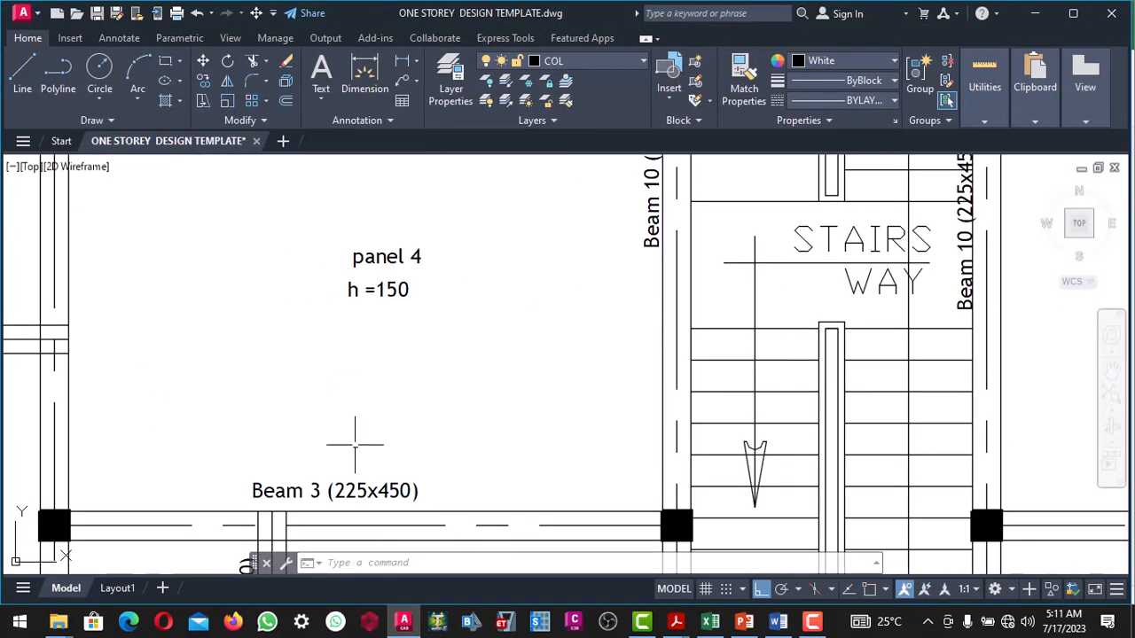
scroll(354, 444, down, 5)
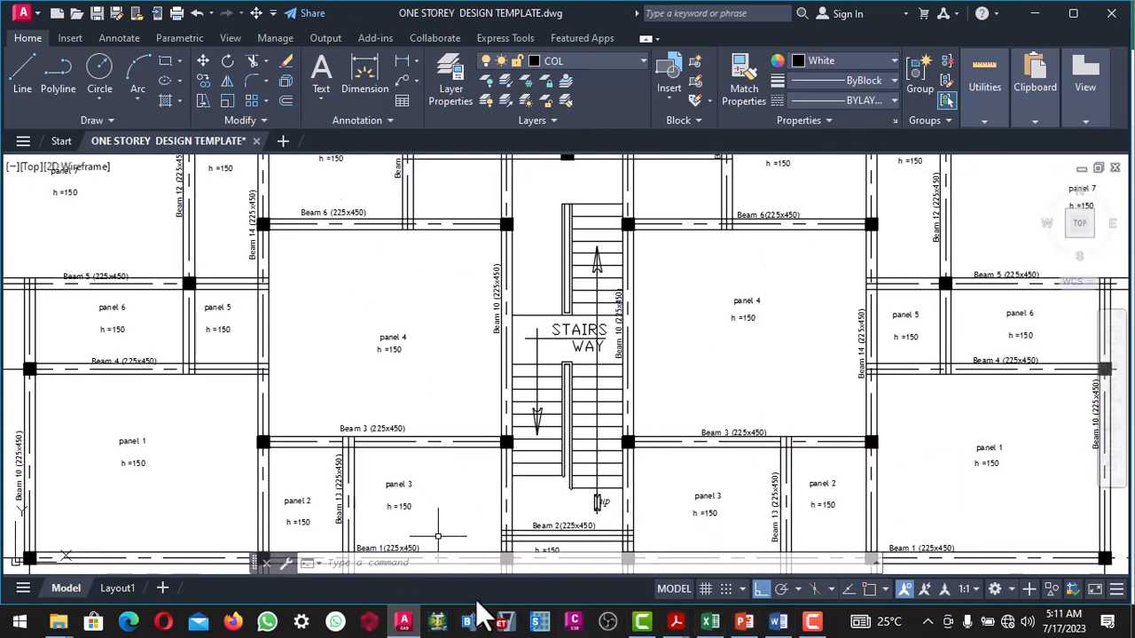
Step: Return to the Excel slab sheet and go through the slab self weight, screeding, finishes, partition allowance and total dead load
click(710, 623)
click(447, 284)
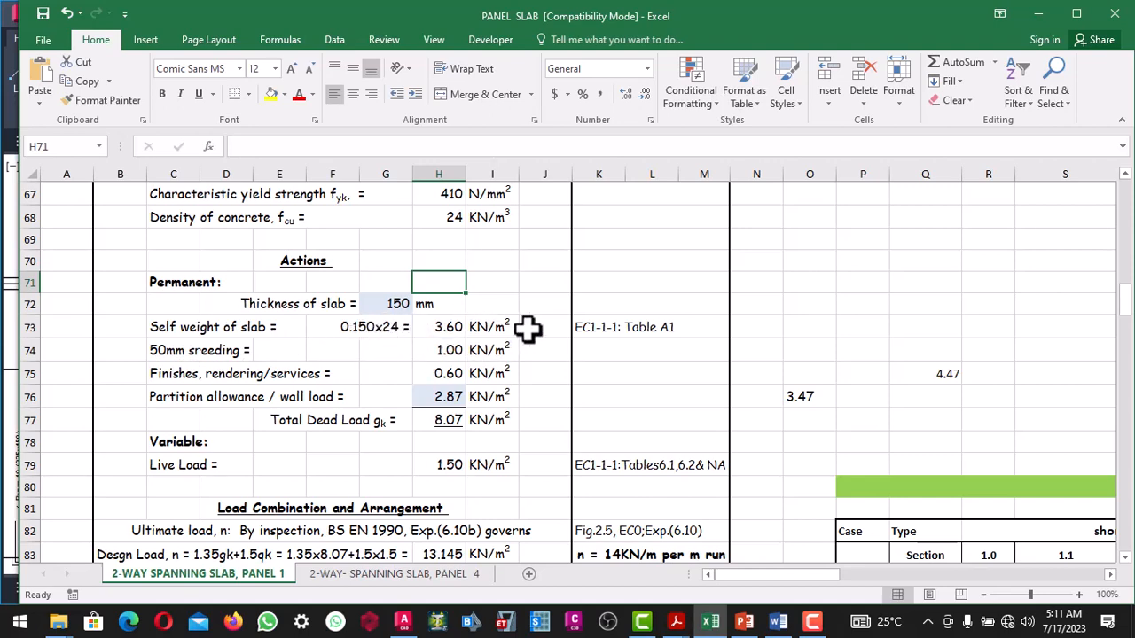
scroll(450, 329, down, 1)
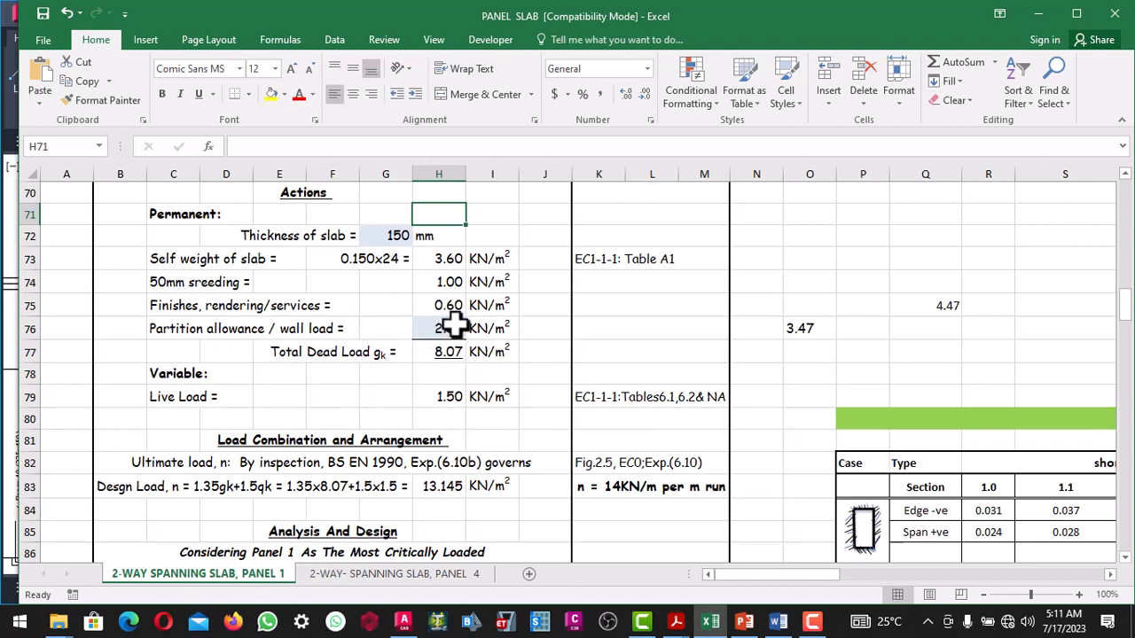
scroll(443, 335, up, 2)
scroll(443, 335, down, 2)
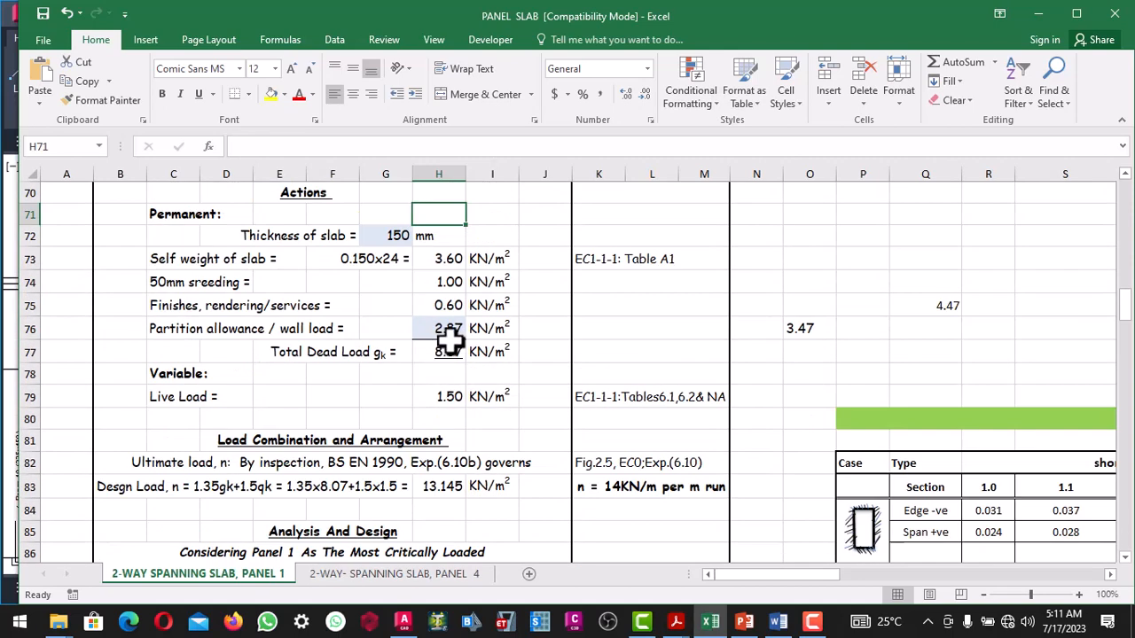
scroll(446, 352, down, 1)
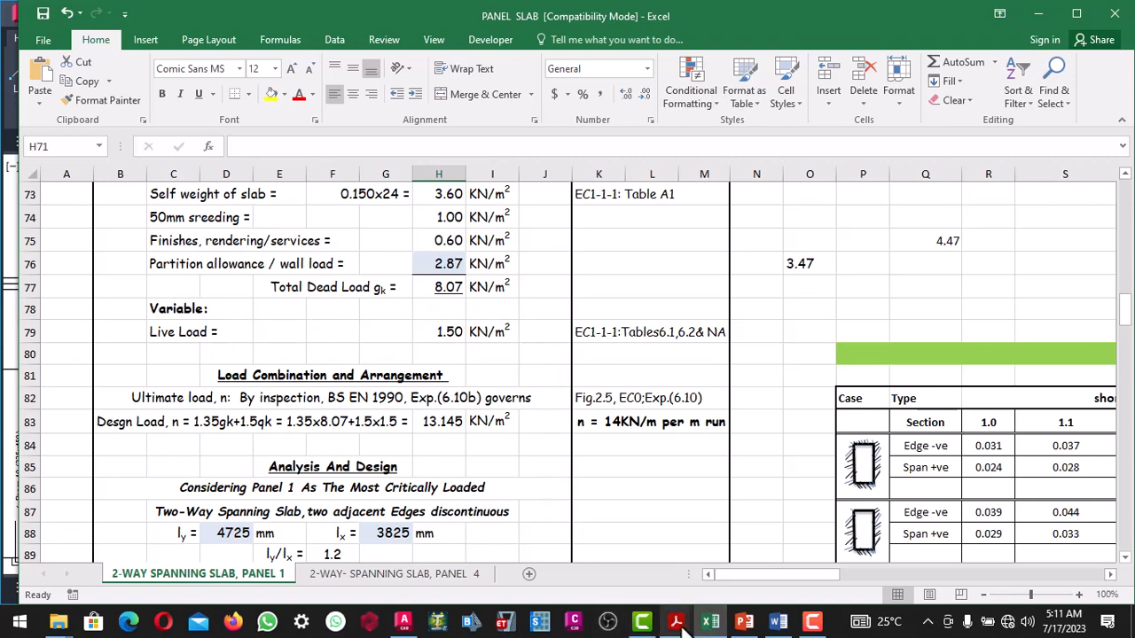
Step: Open the EN 1991-1-1 PDF in Acrobat Reader and read Table 6.1 for the category of use covering residential areas
mouse_move(678, 625)
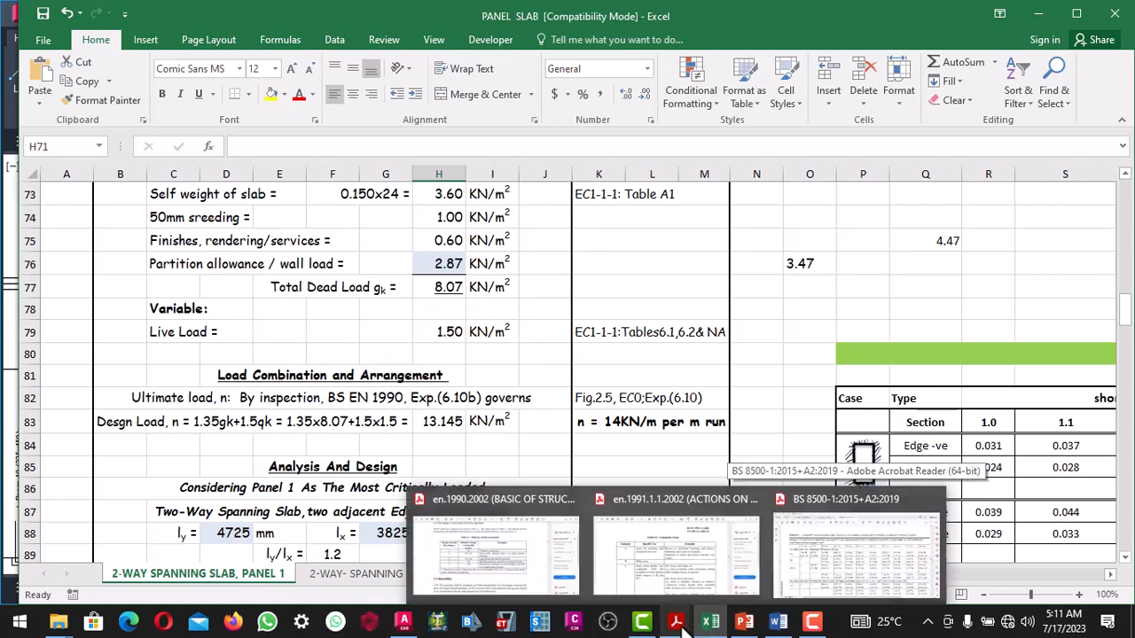
click(621, 557)
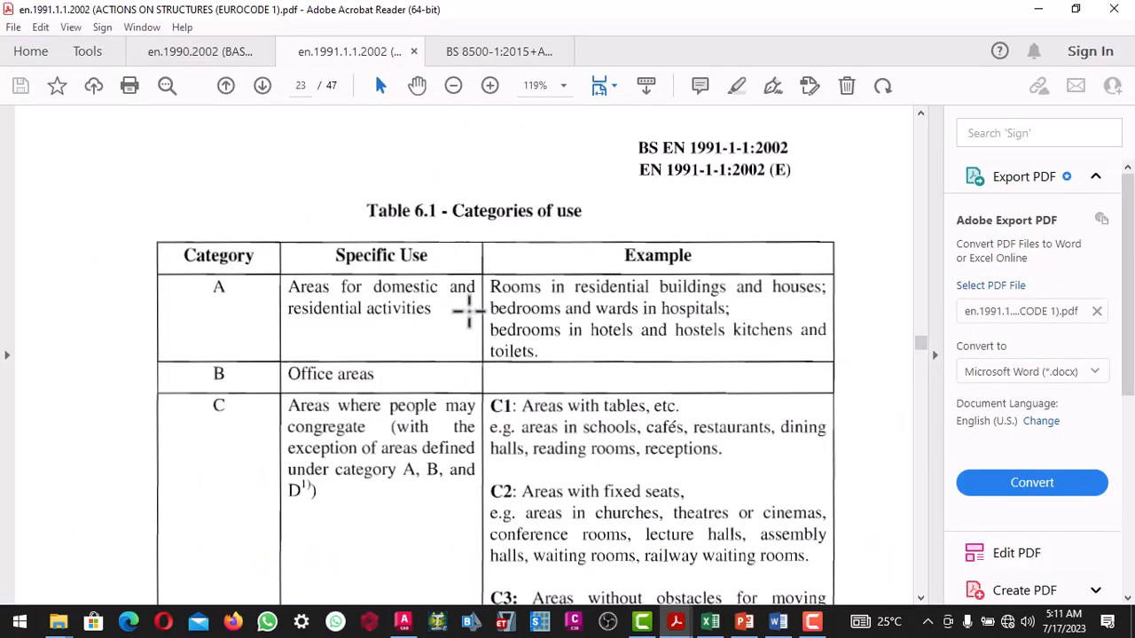
scroll(459, 292, up, 1)
scroll(459, 293, down, 2)
scroll(460, 292, up, 1)
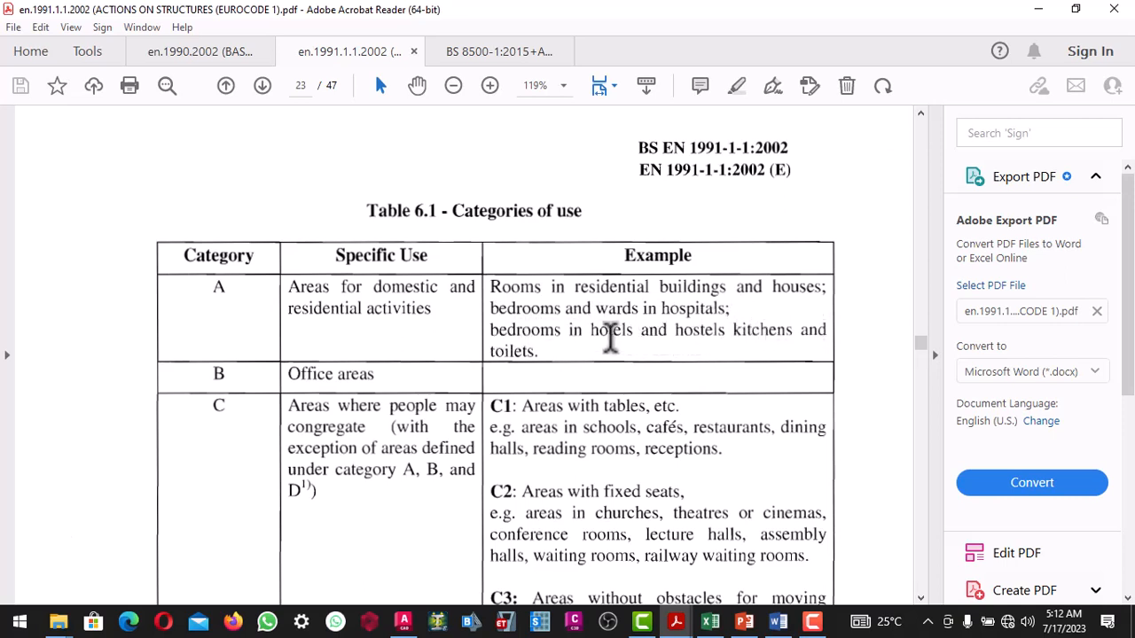
scroll(603, 337, down, 1)
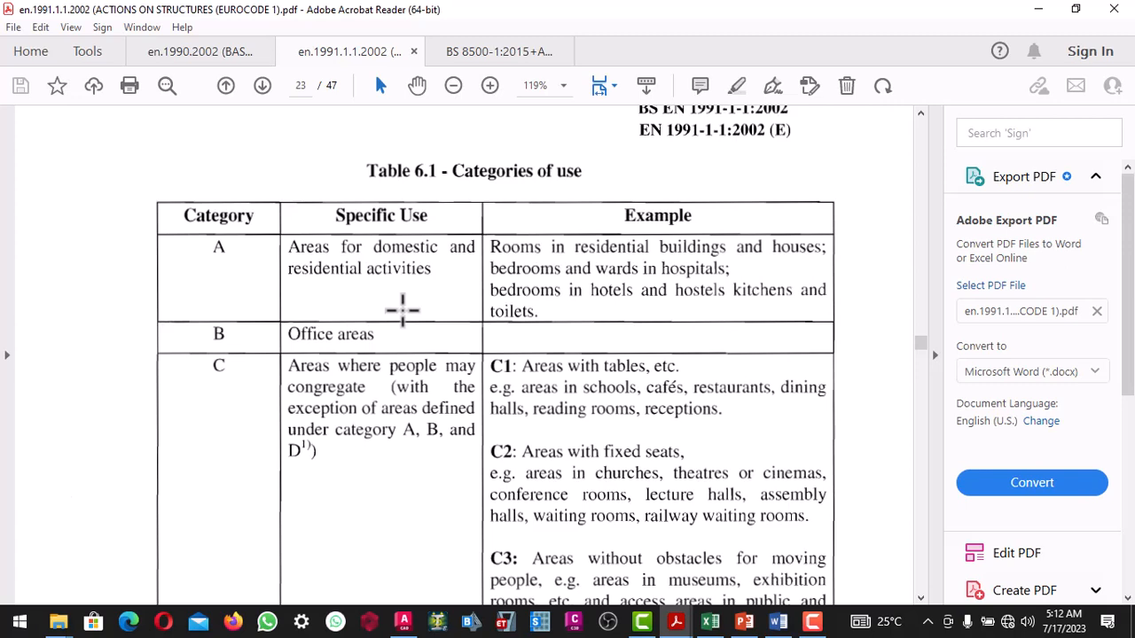
Step: Compare the Table 6.1 use categories with the imposed floor, stair and balcony loads in Table 6.2
scroll(388, 309, down, 8)
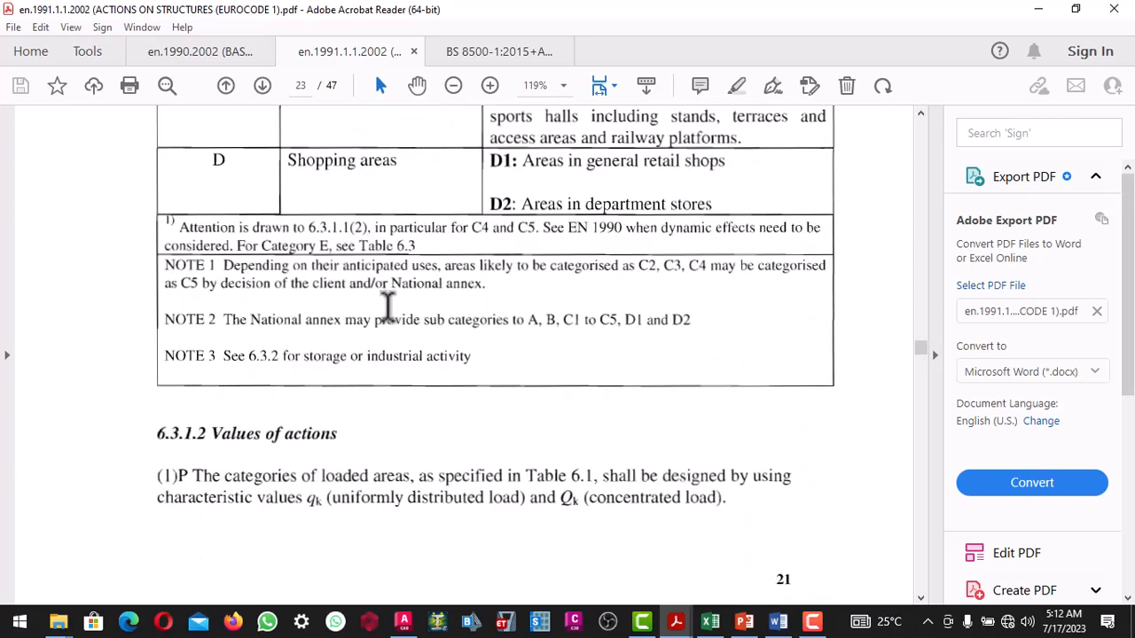
scroll(388, 309, down, 10)
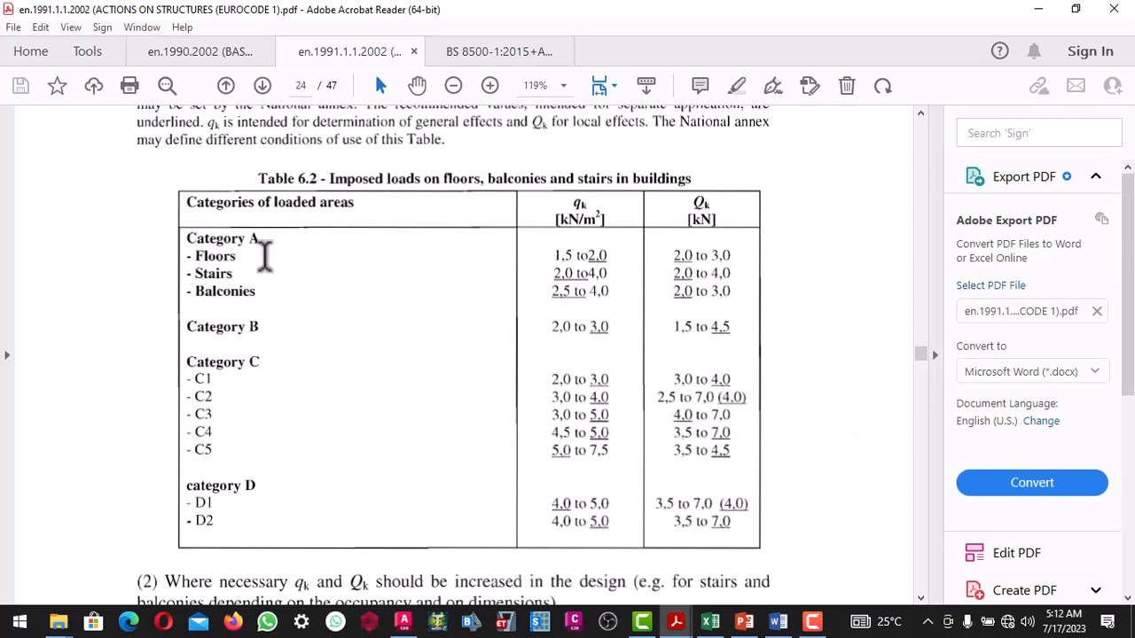
scroll(396, 298, up, 15)
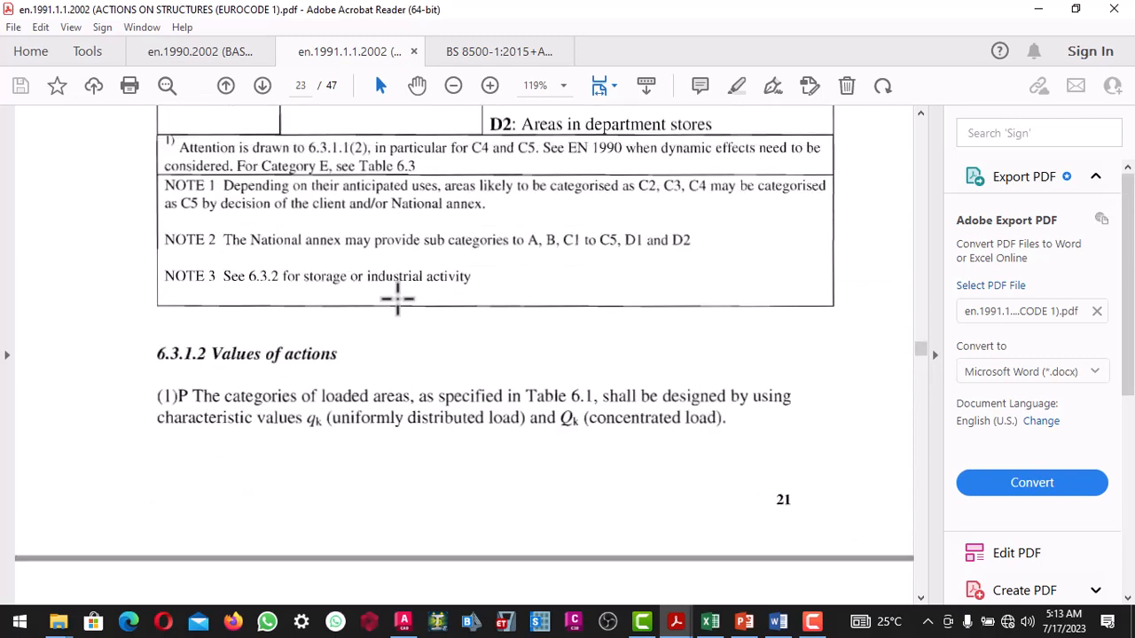
scroll(396, 298, up, 10)
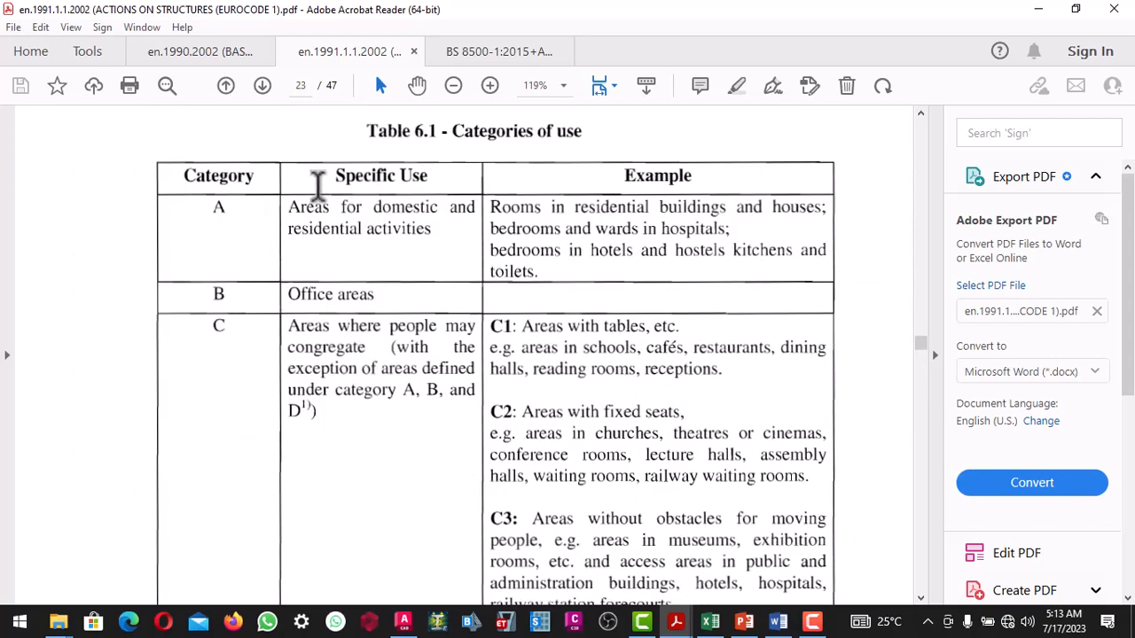
scroll(414, 240, down, 12)
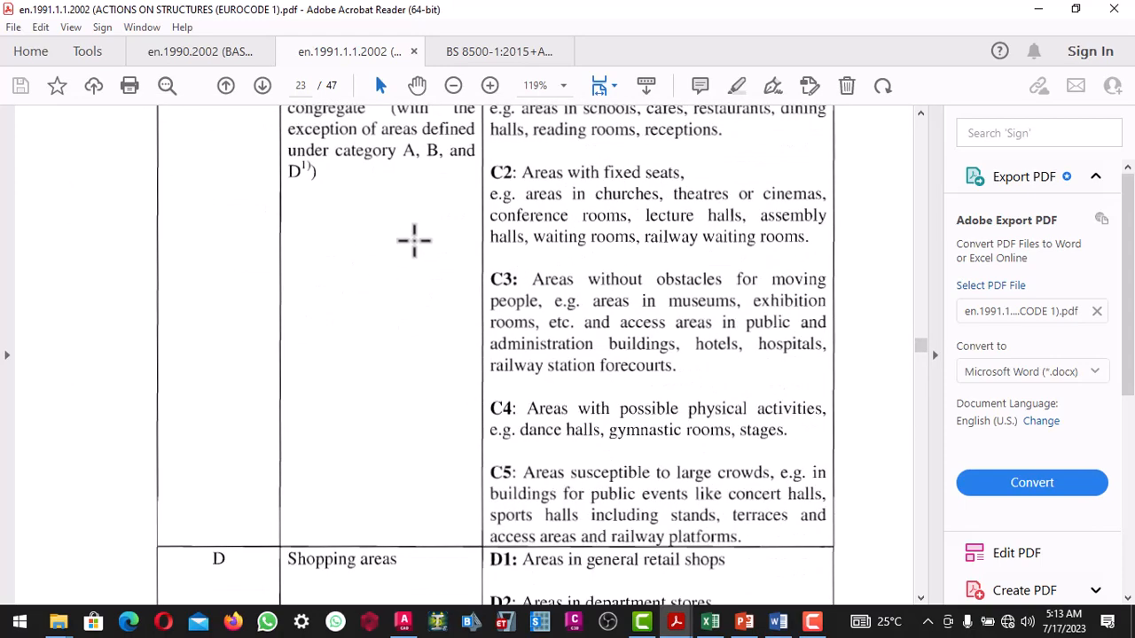
scroll(404, 260, down, 12)
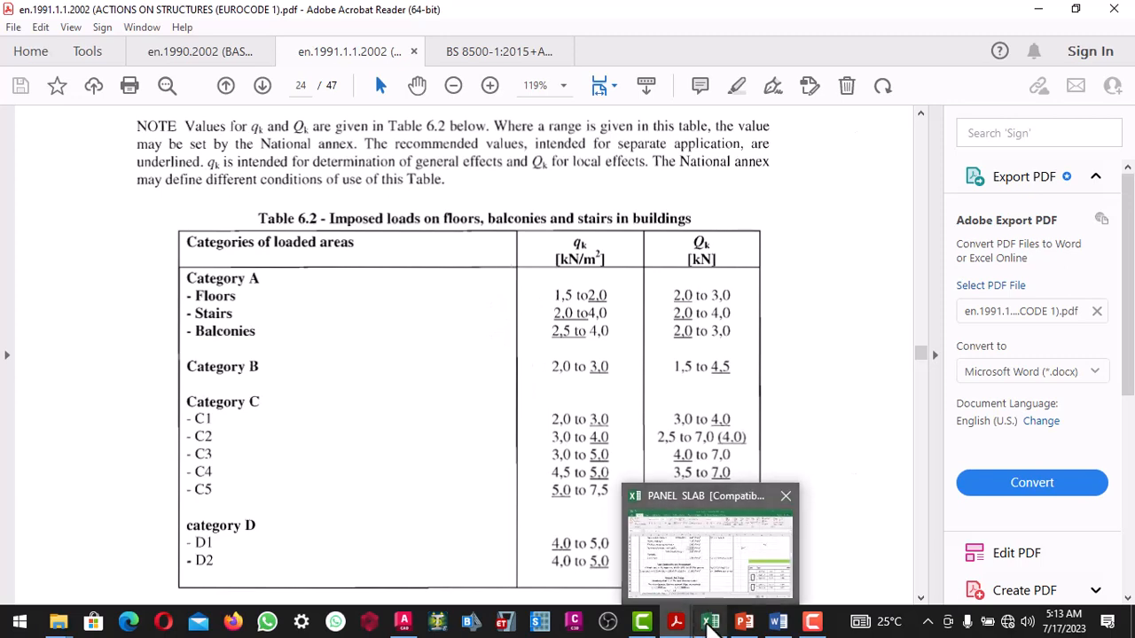
Step: Go back to the Excel slab sheet and review the live load, load combination and ultimate design load calculation
click(710, 623)
scroll(446, 337, down, 1)
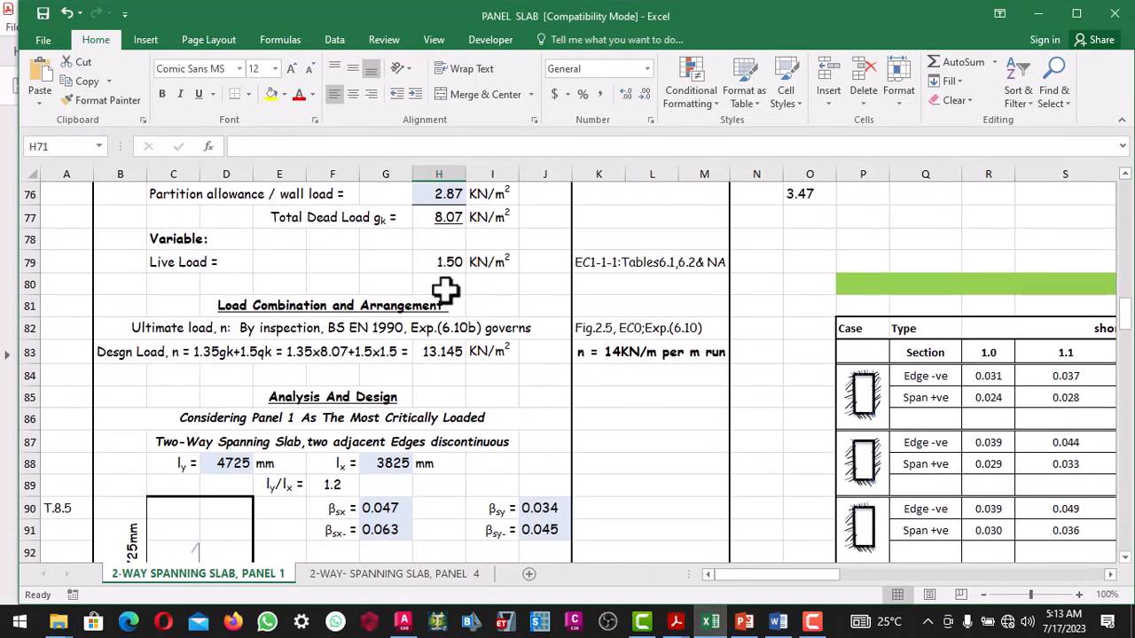
scroll(344, 306, down, 1)
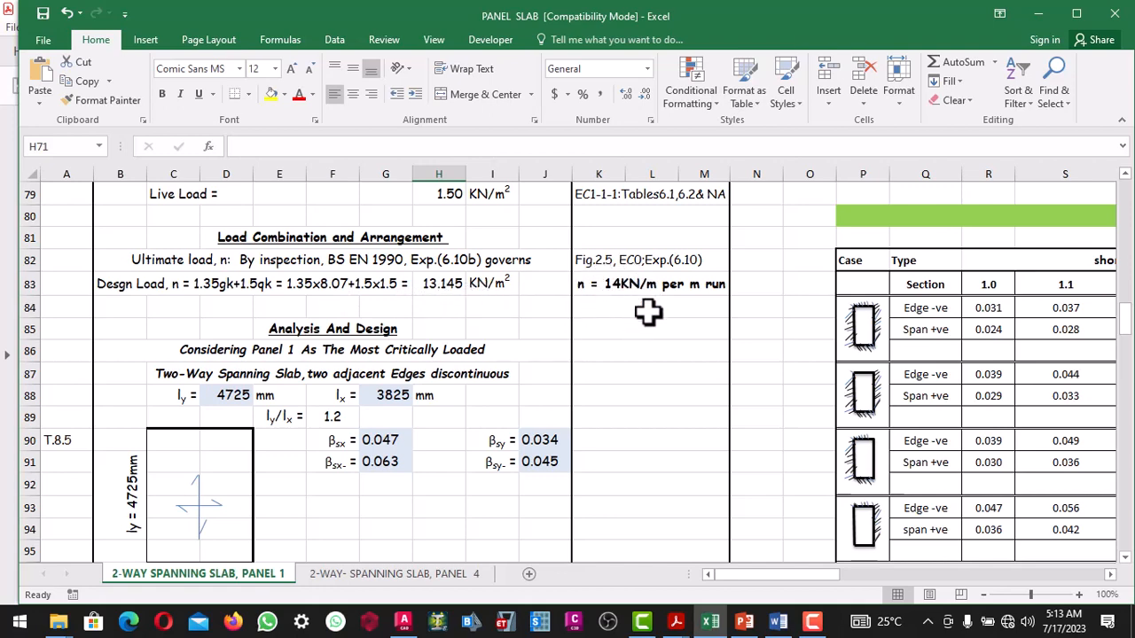
Step: Examine panel 1's Analysis And Design section, including its edge condition, spans, span ratio and moment coefficients
scroll(577, 332, down, 2)
scroll(486, 354, up, 2)
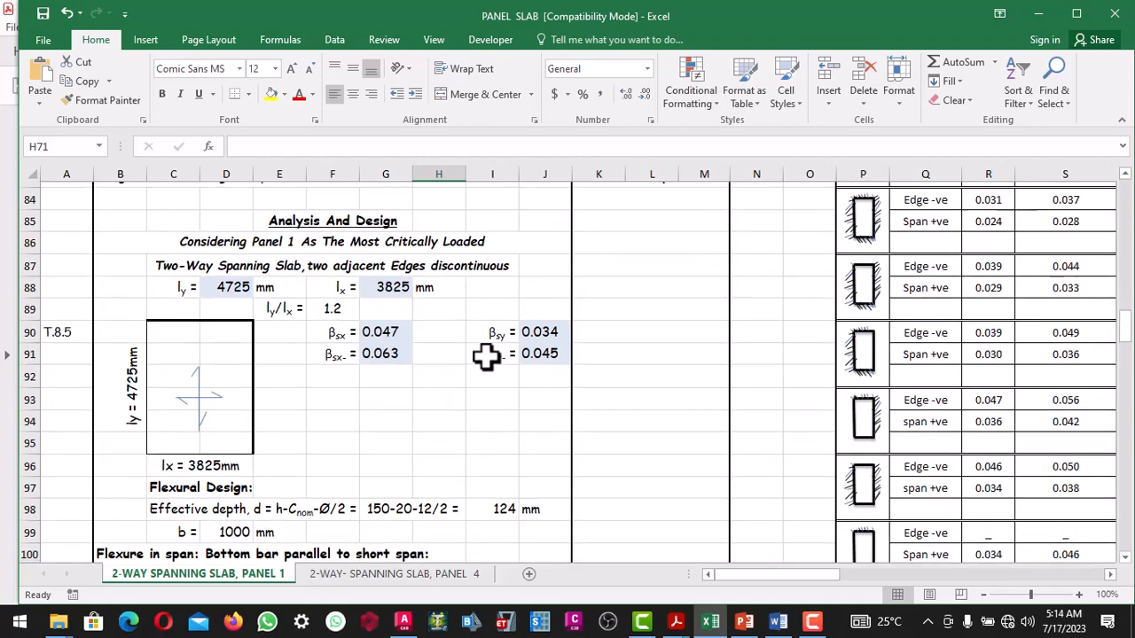
scroll(385, 336, down, 1)
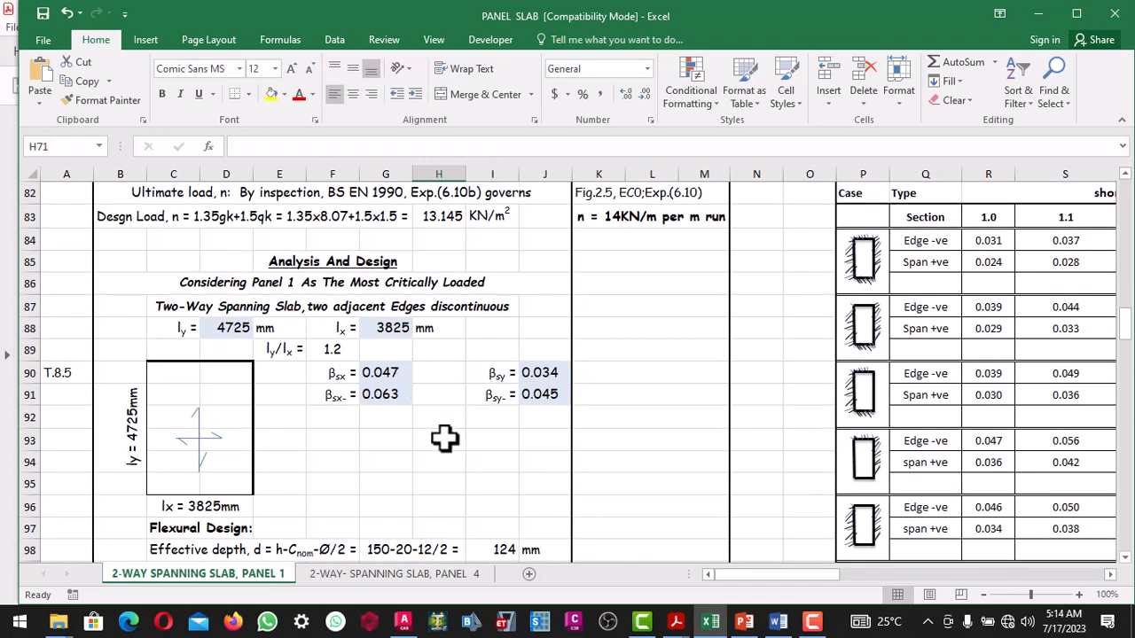
click(443, 439)
scroll(438, 390, down, 1)
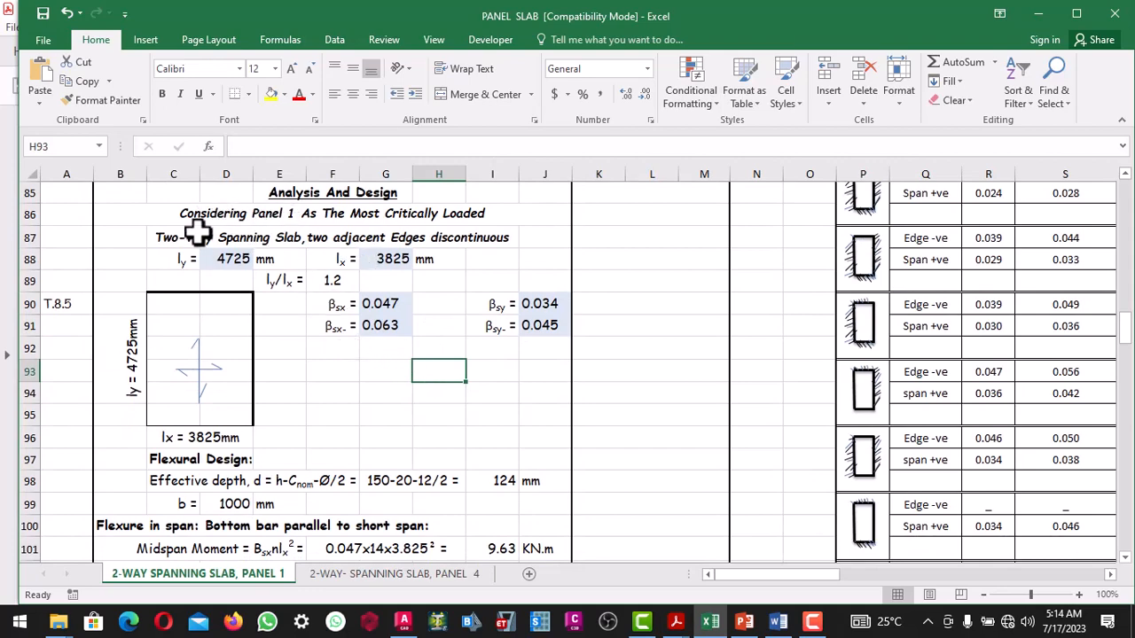
Step: Switch to the AutoCAD floor plan, turn on object snap and add a vertical linear dimension across panel 4 from Beam 6 to Beam 3
click(403, 620)
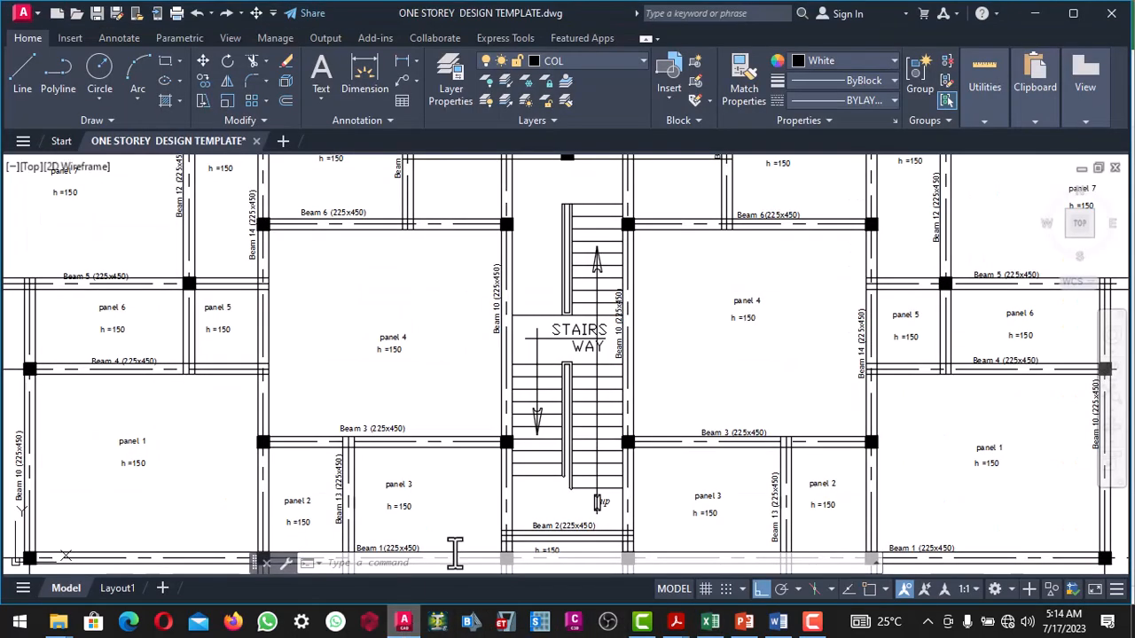
scroll(469, 452, down, 3)
scroll(490, 368, up, 6)
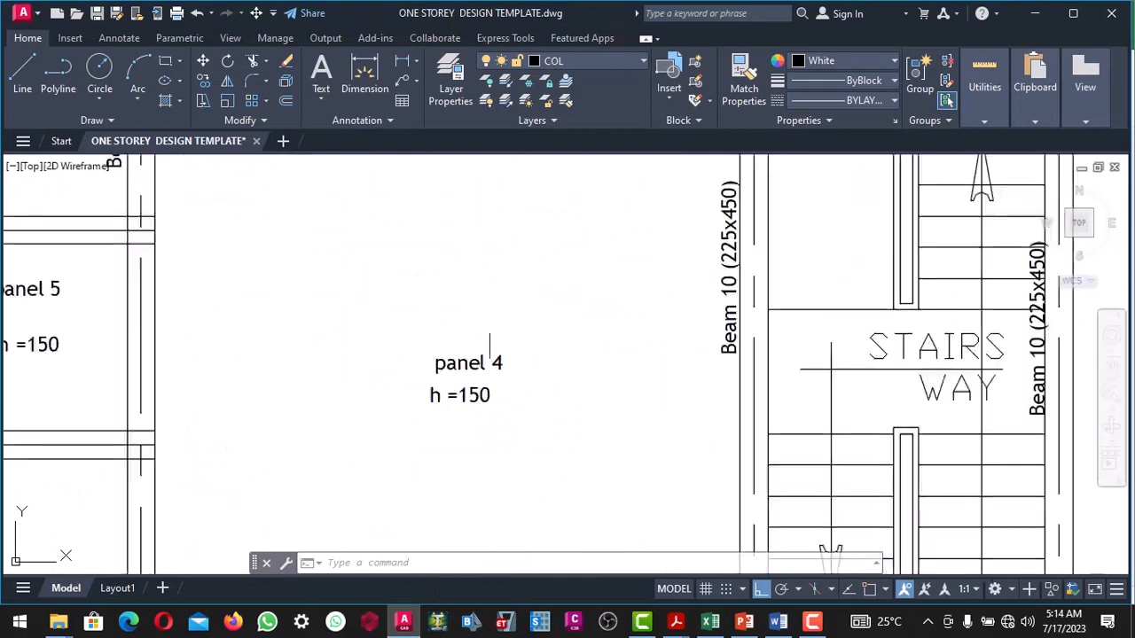
scroll(496, 365, down, 1)
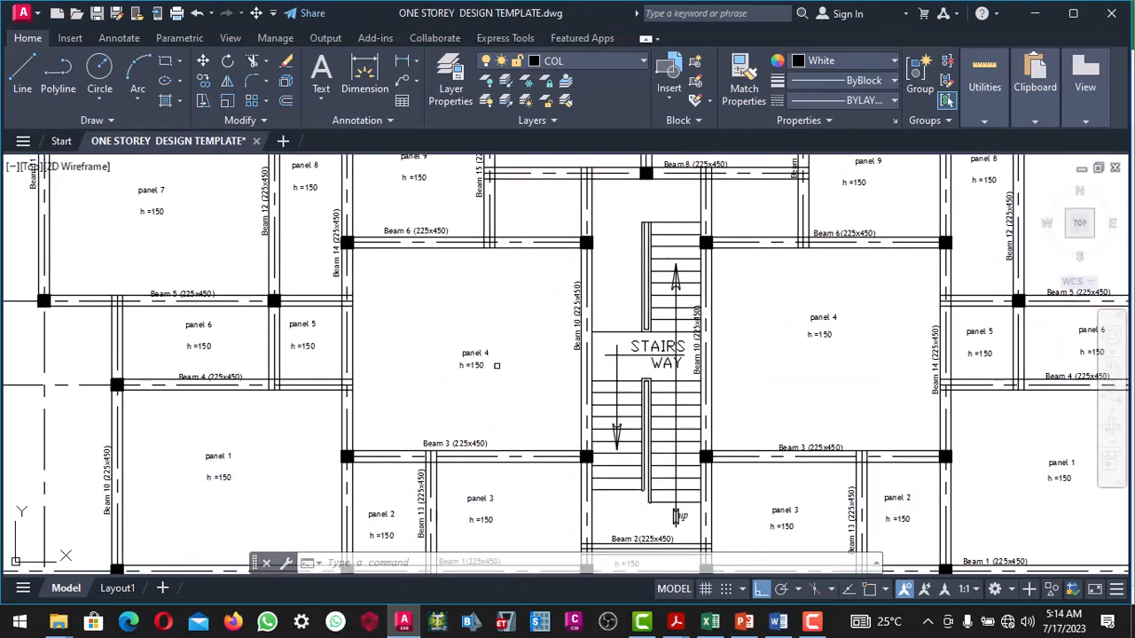
click(401, 60)
scroll(391, 270, up, 4)
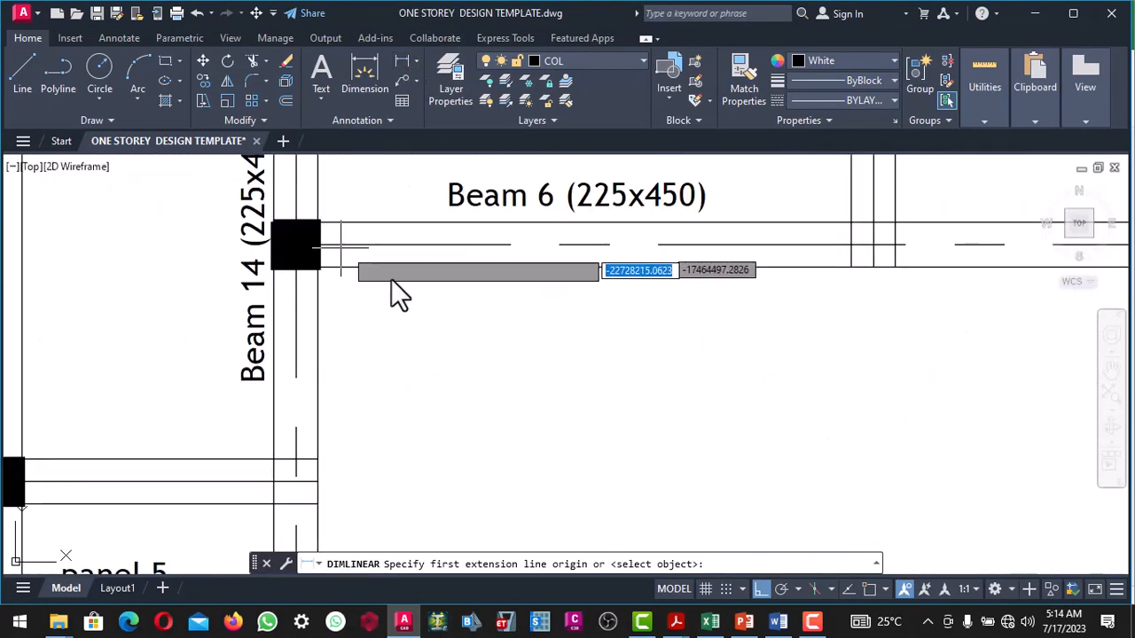
click(870, 590)
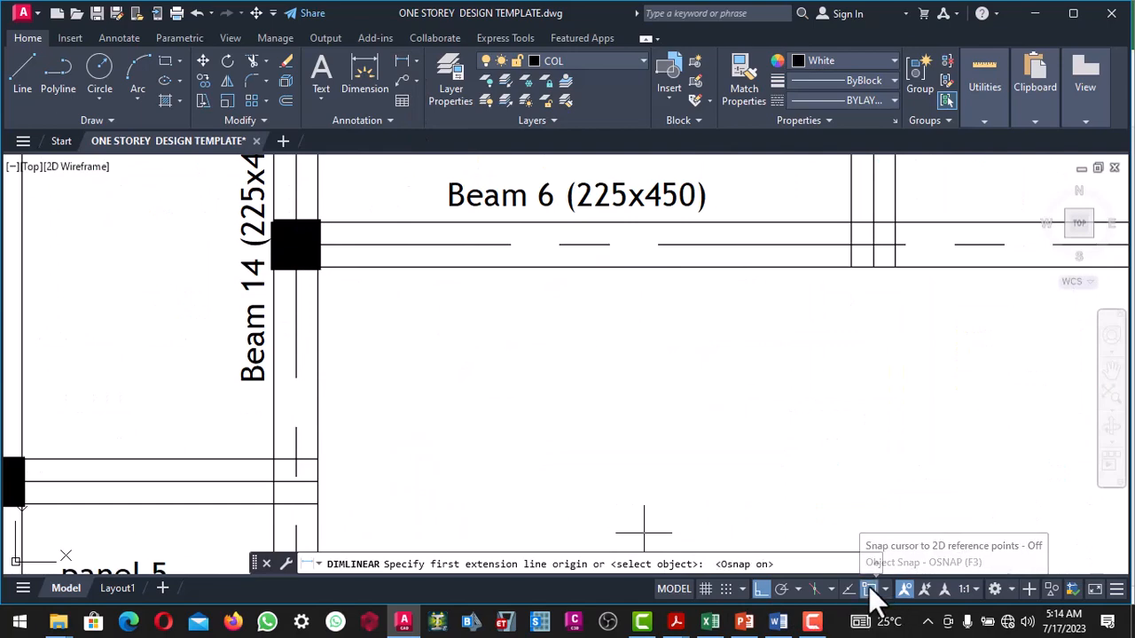
click(330, 237)
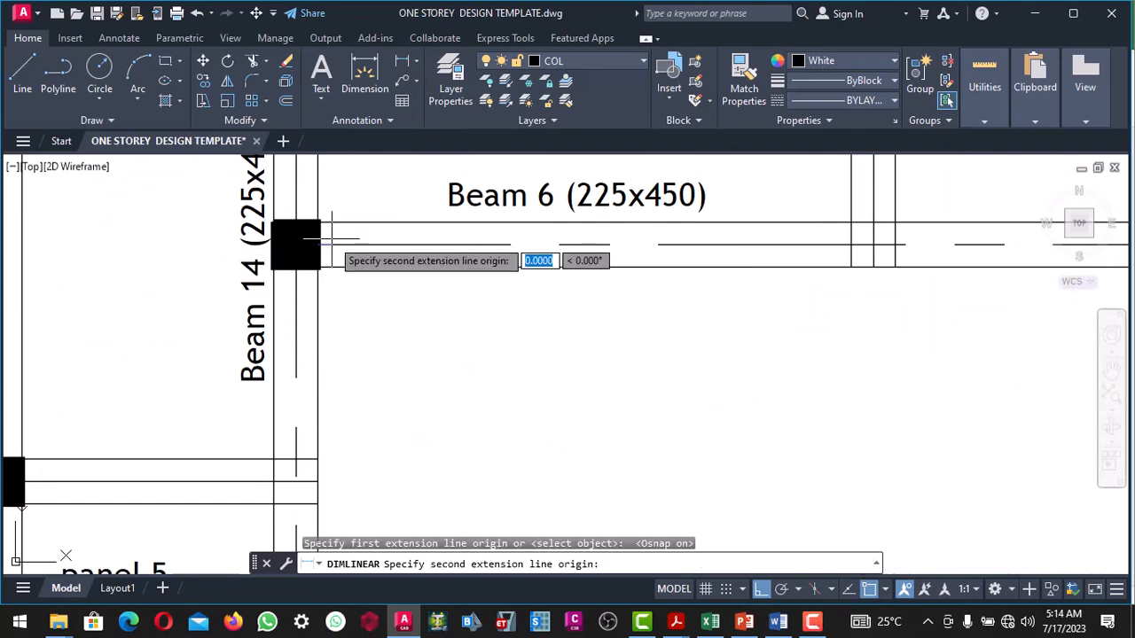
scroll(332, 284, down, 5)
scroll(332, 372, up, 5)
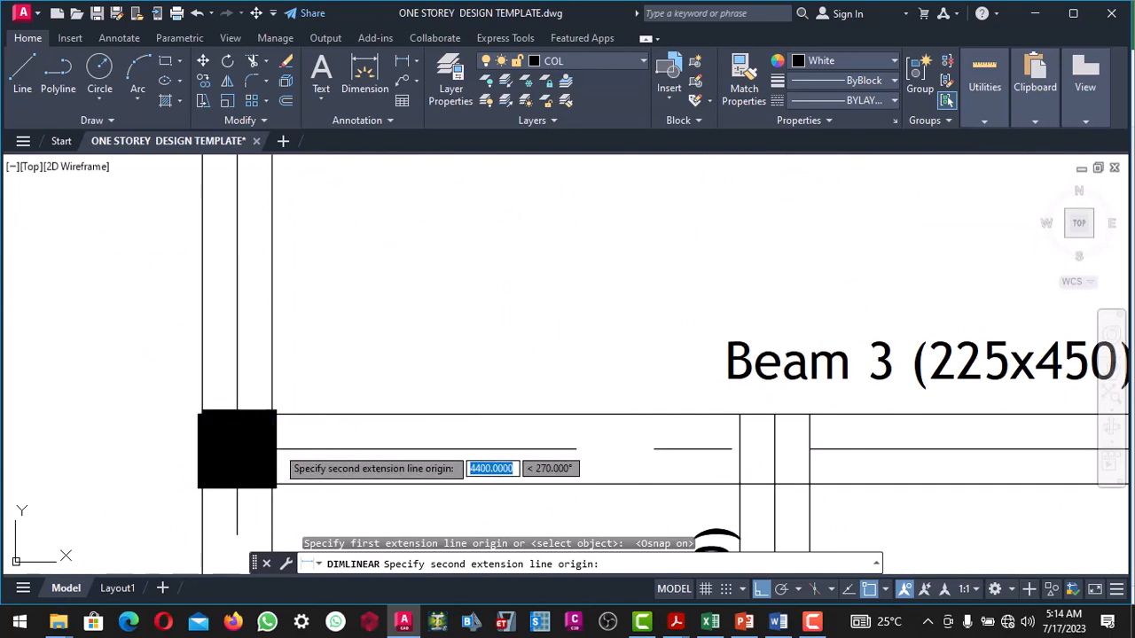
click(277, 449)
scroll(276, 449, down, 5)
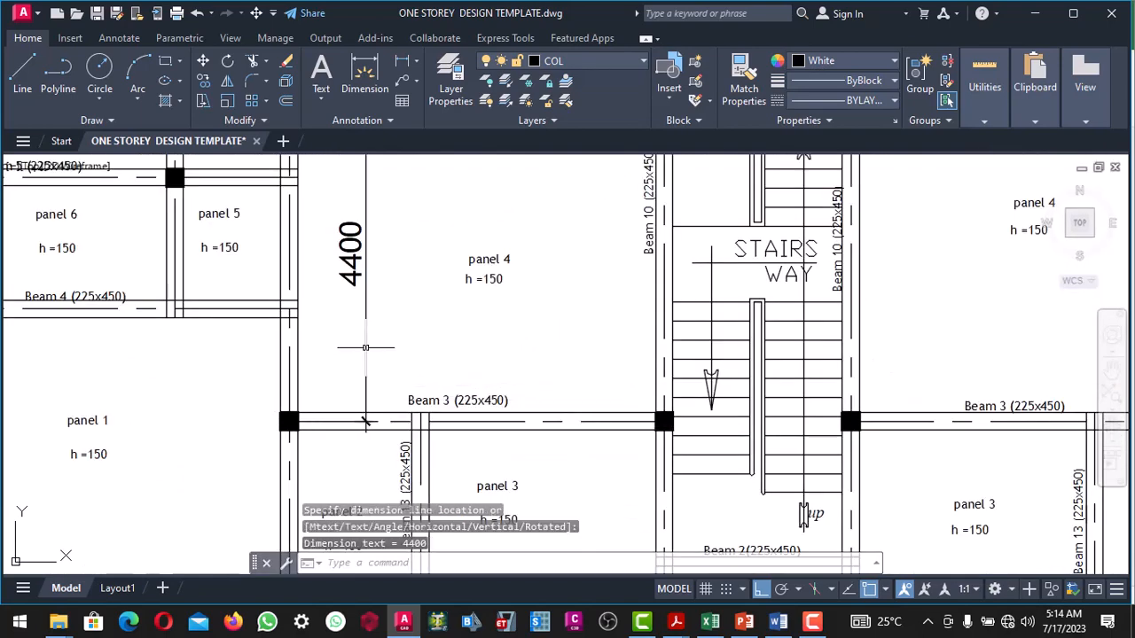
Step: Add a horizontal linear dimension across panel 4 between the two columns at the ends of Beam 3
scroll(365, 301, down, 2)
right_click(402, 203)
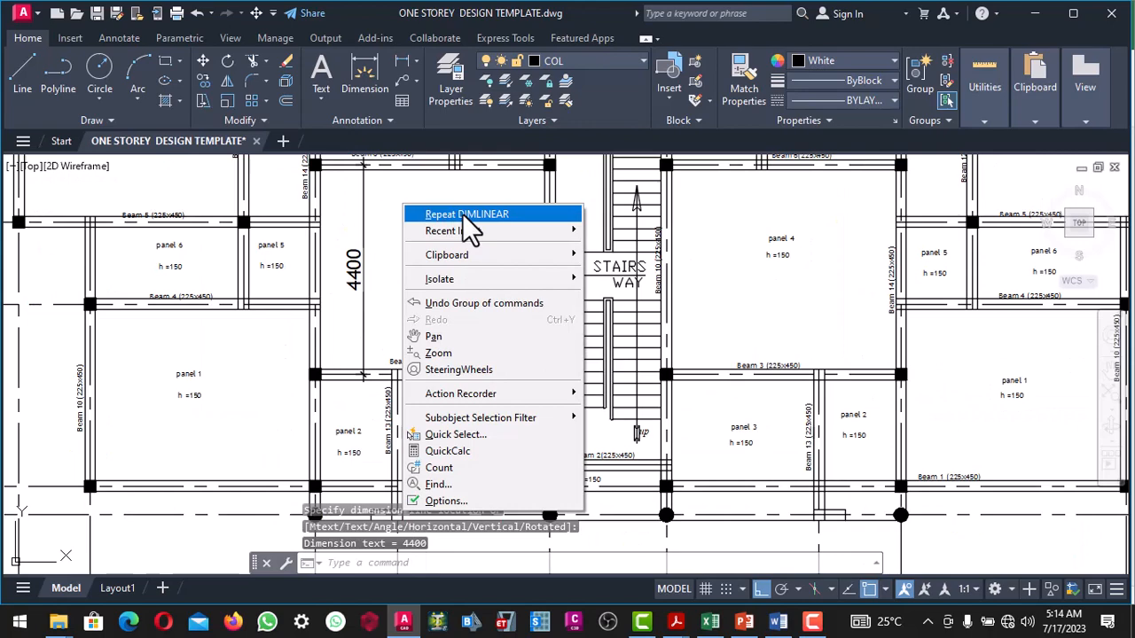
click(510, 215)
scroll(545, 383, up, 3)
scroll(454, 365, down, 5)
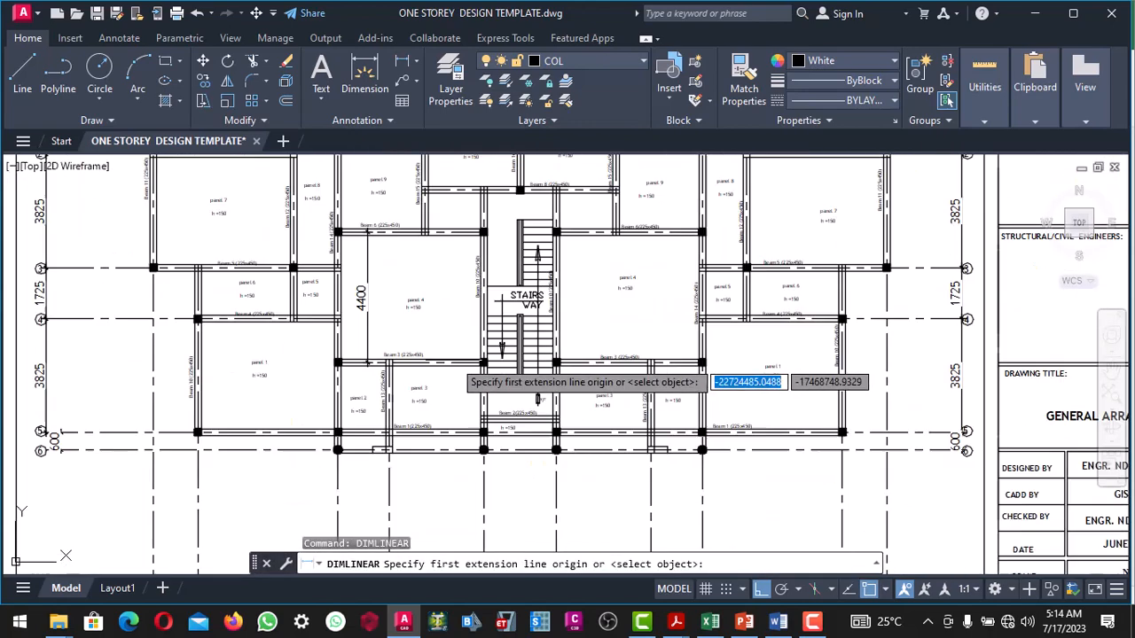
scroll(488, 368, up, 10)
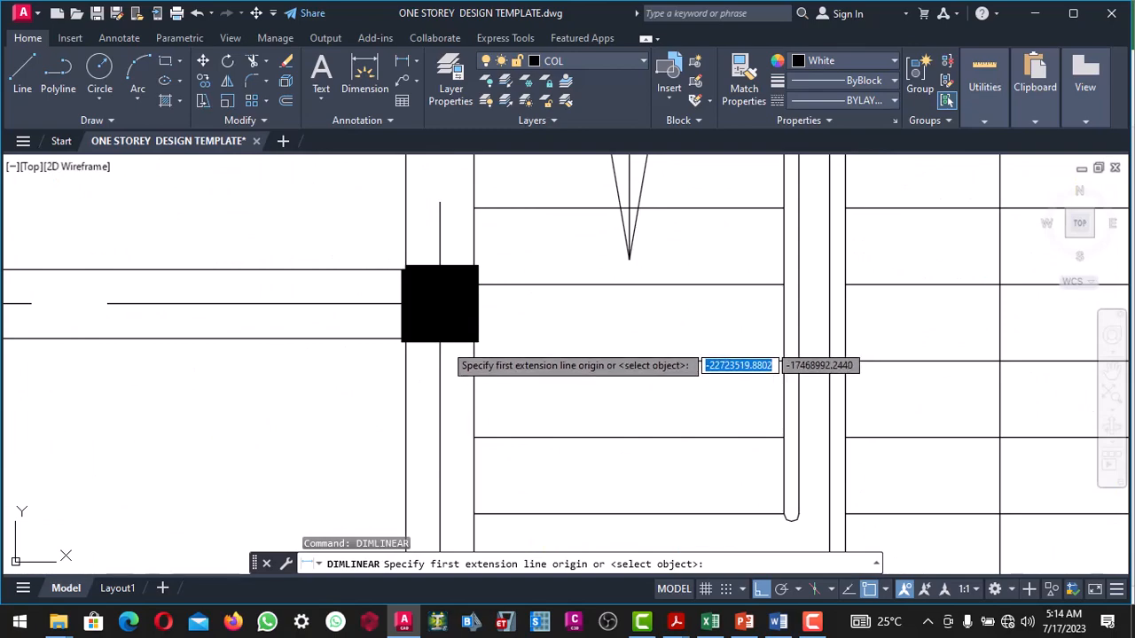
click(440, 340)
scroll(448, 328, down, 5)
scroll(319, 315, up, 6)
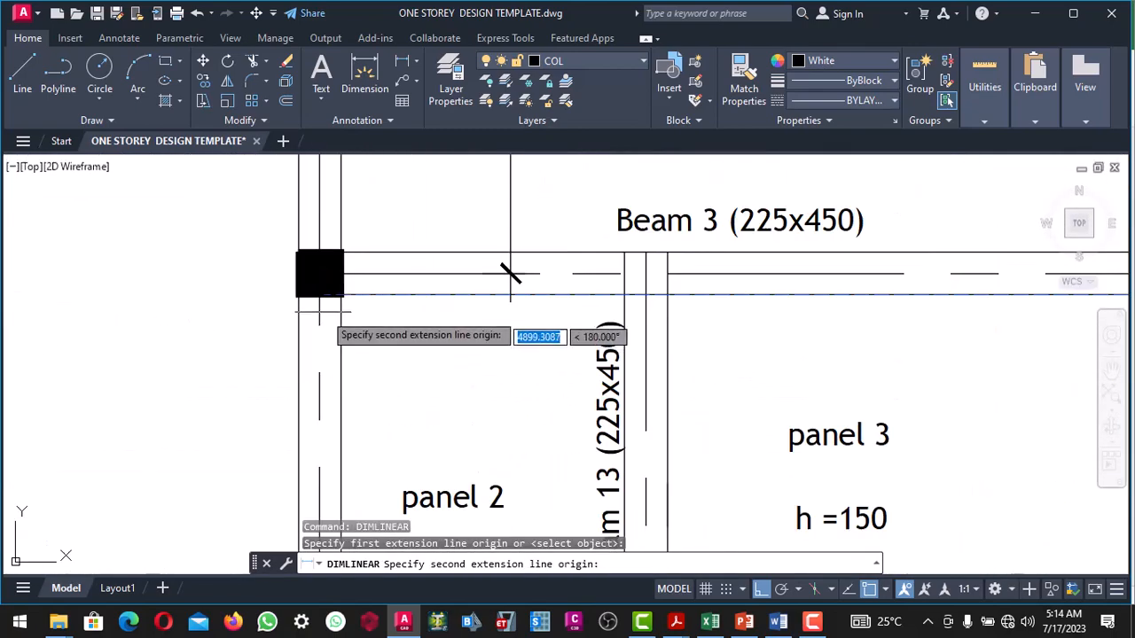
click(318, 288)
scroll(320, 299, down, 5)
scroll(370, 319, up, 3)
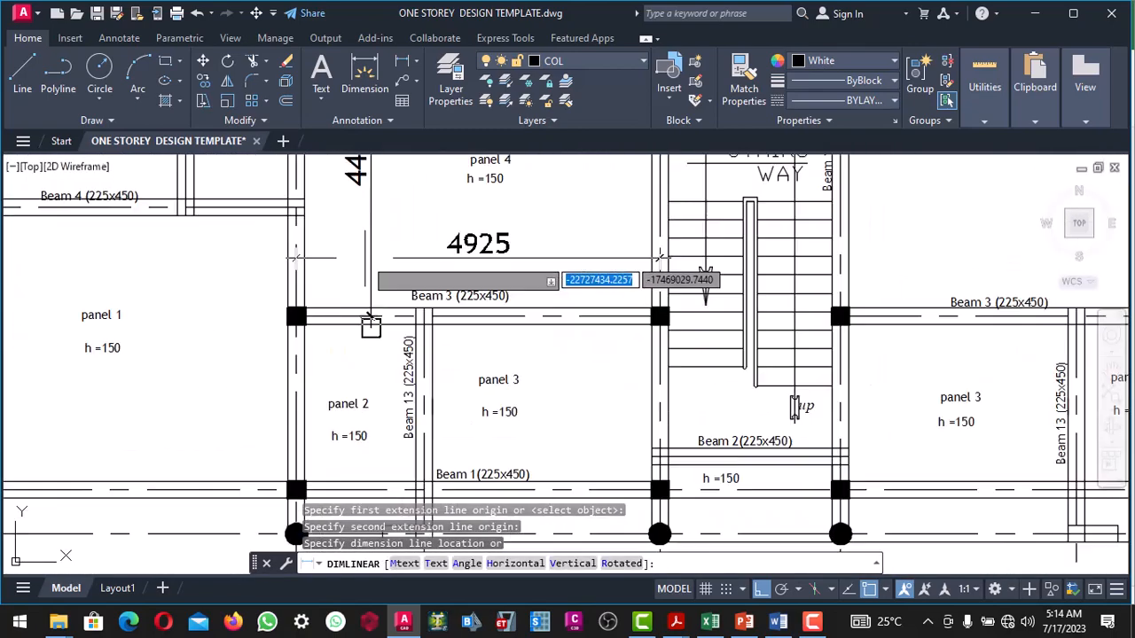
click(370, 316)
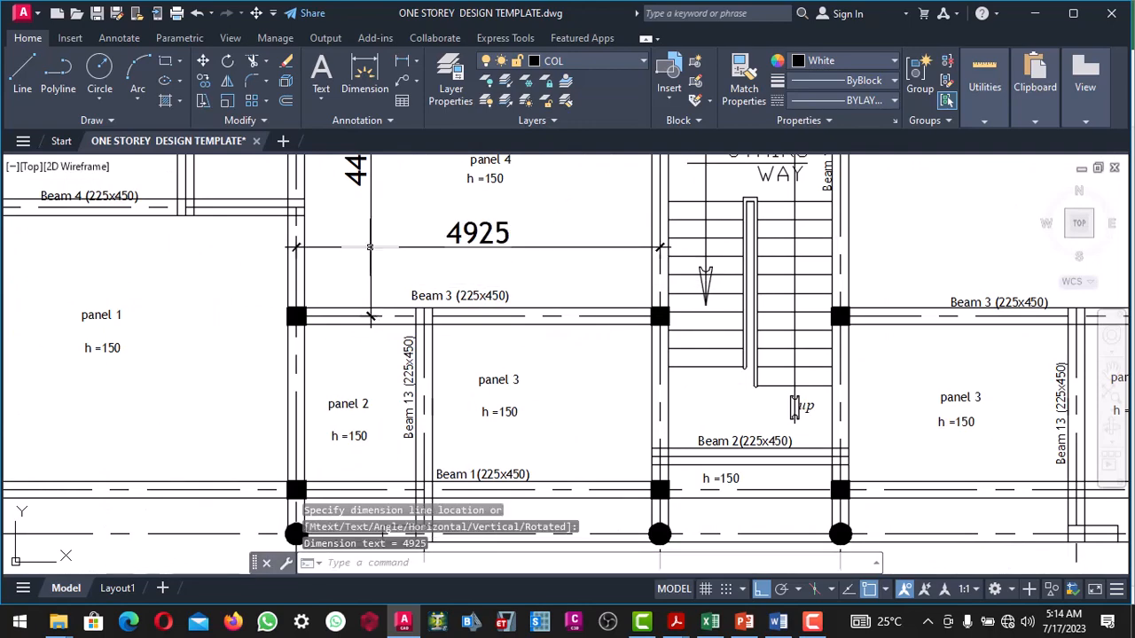
Step: Examine panel 4's two span dimensions and compare the panel with the surrounding panels on the floor plan
scroll(371, 316, down, 4)
scroll(193, 448, up, 7)
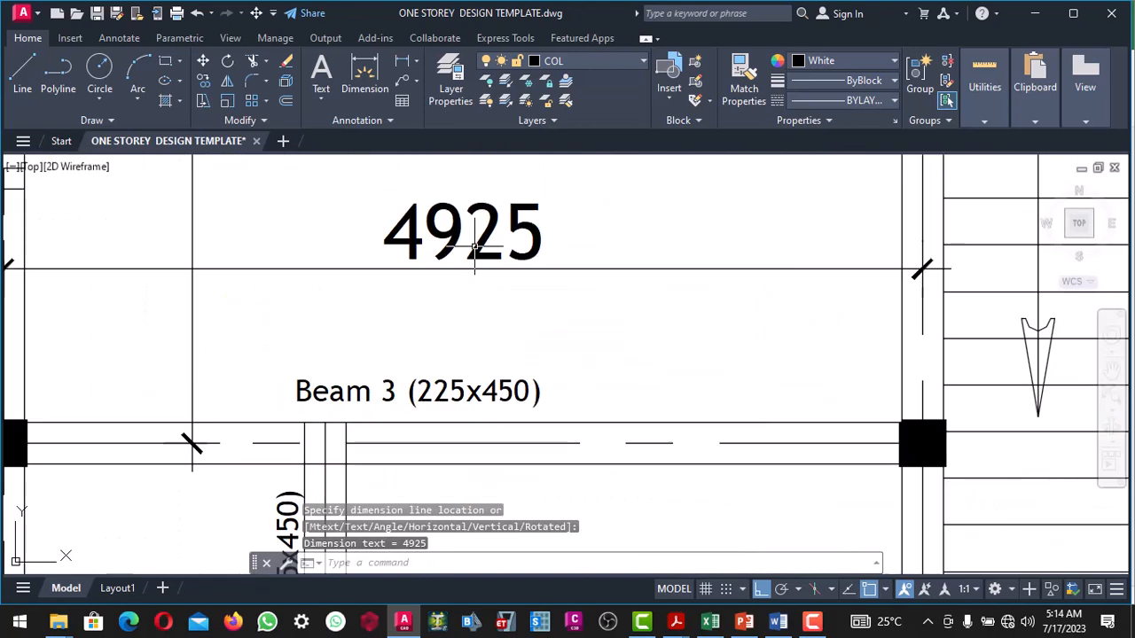
scroll(345, 329, down, 4)
scroll(282, 381, up, 2)
scroll(454, 249, down, 2)
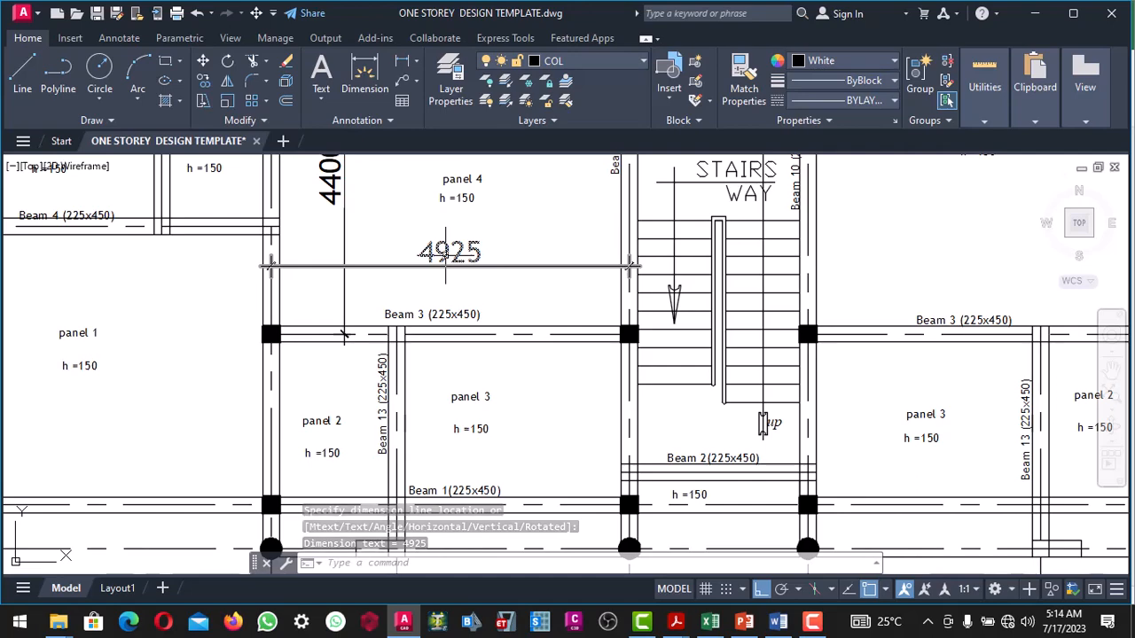
scroll(452, 255, down, 2)
scroll(454, 259, down, 2)
scroll(448, 264, up, 3)
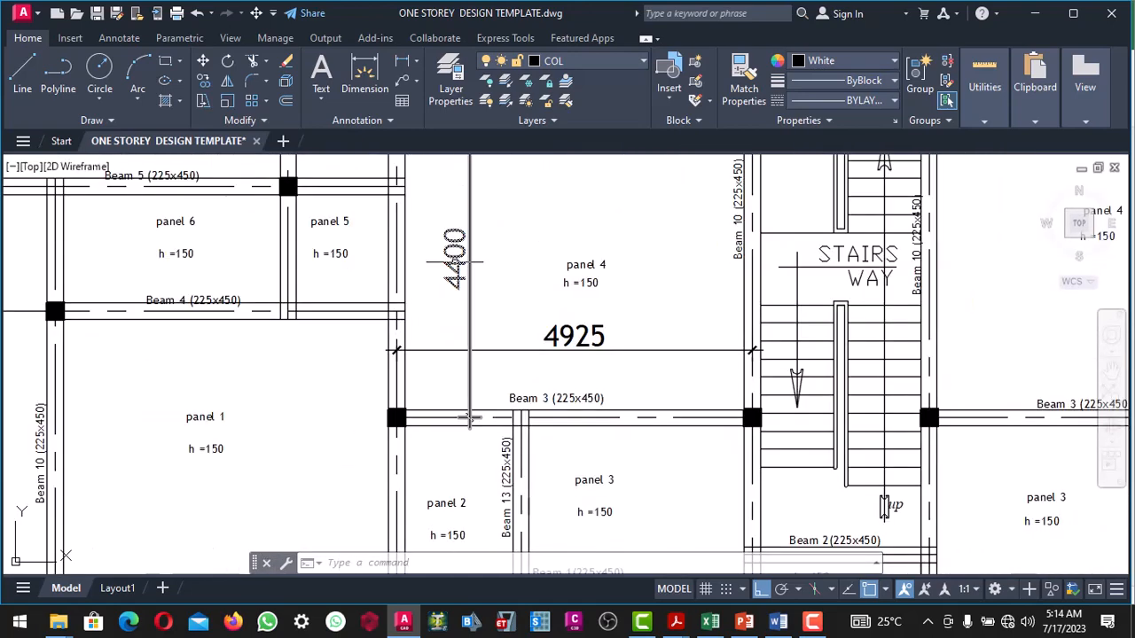
scroll(480, 264, up, 2)
scroll(427, 265, down, 2)
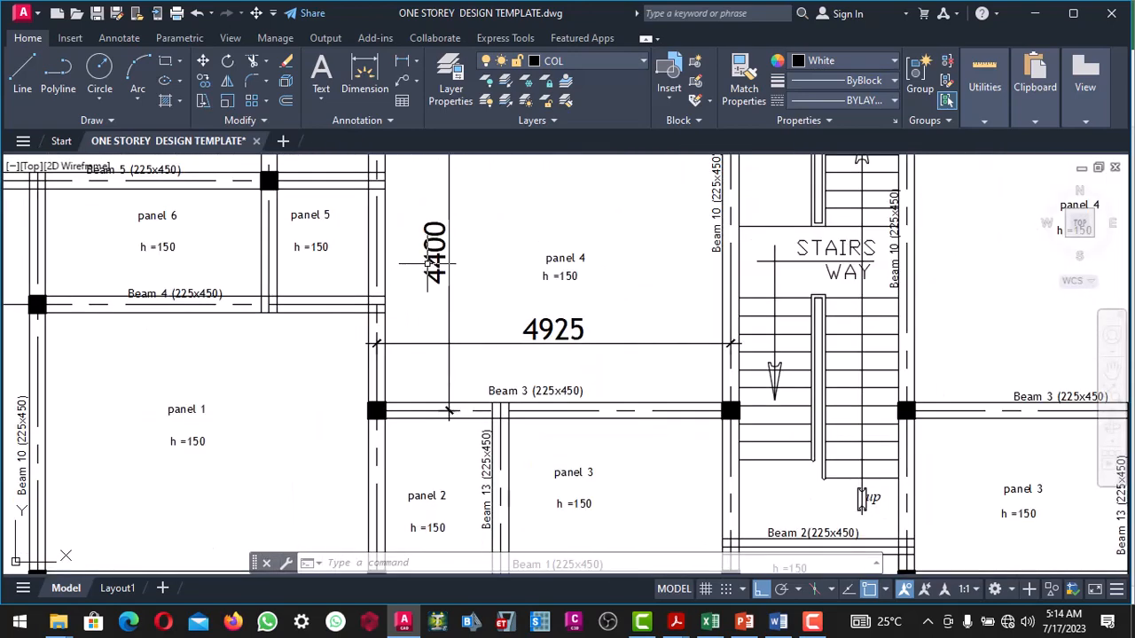
scroll(430, 262, down, 4)
scroll(431, 264, up, 4)
scroll(417, 277, down, 3)
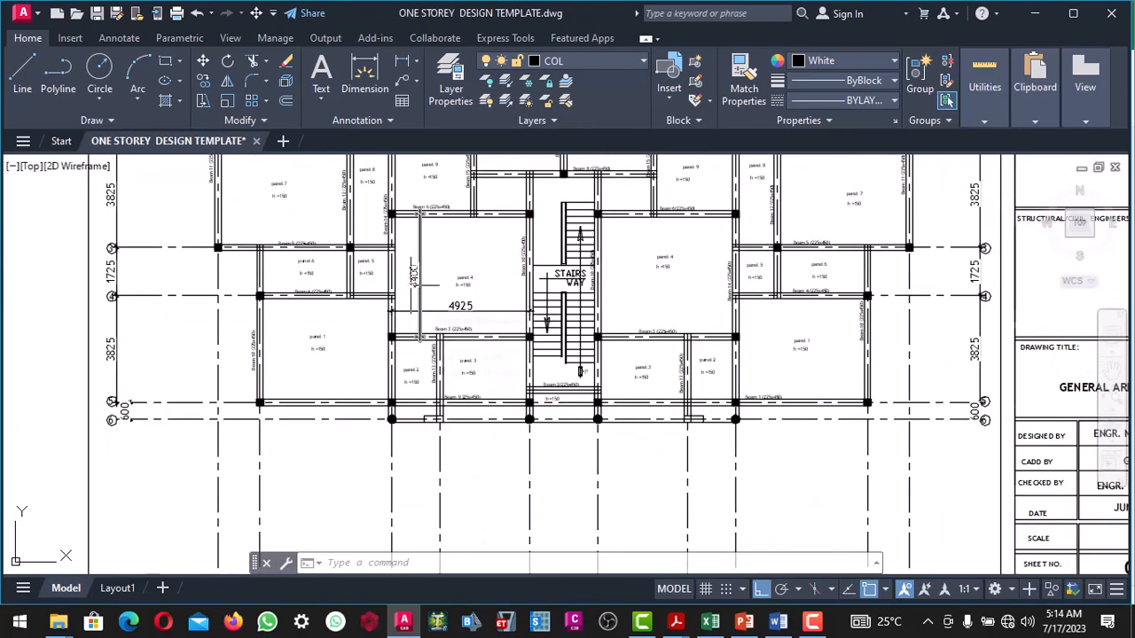
scroll(413, 275, up, 3)
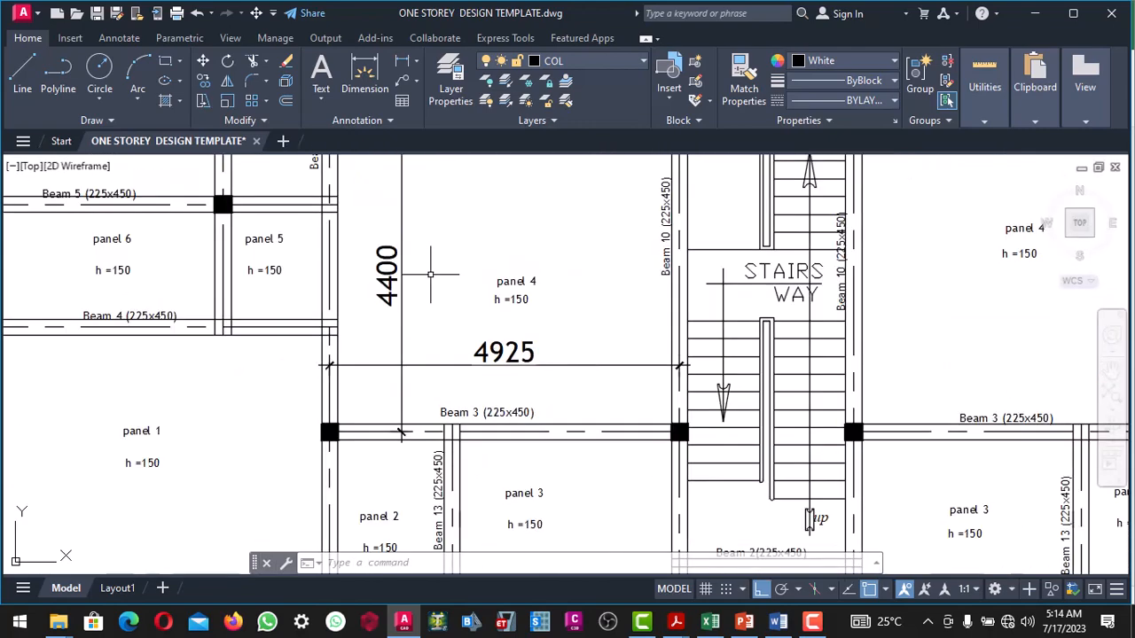
scroll(431, 274, down, 5)
scroll(429, 284, up, 2)
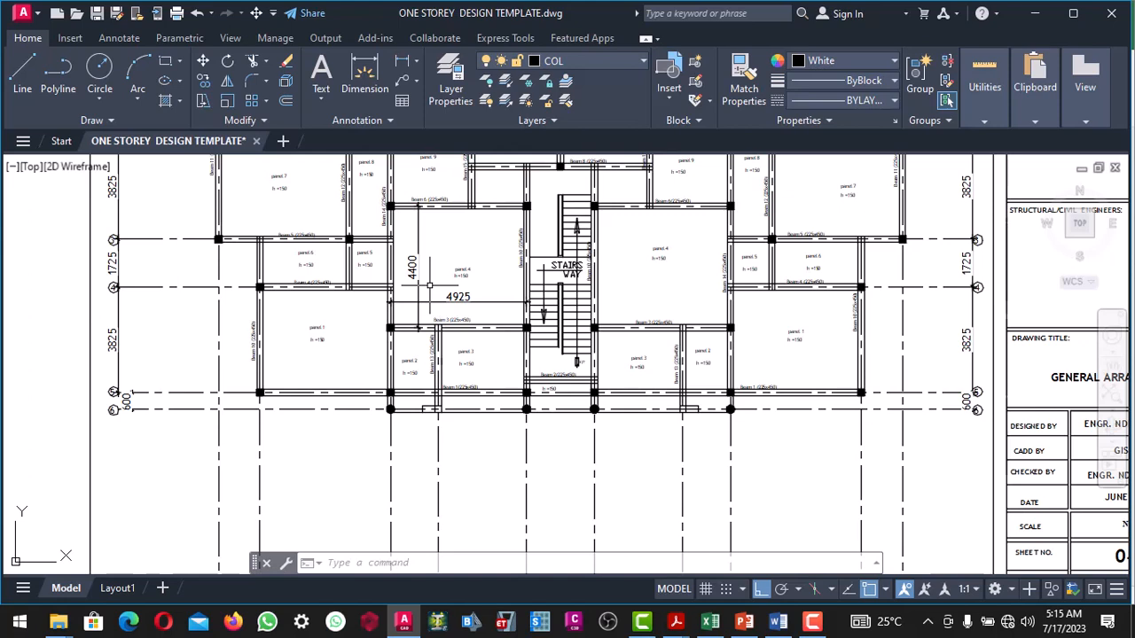
scroll(428, 292, up, 3)
scroll(443, 284, down, 3)
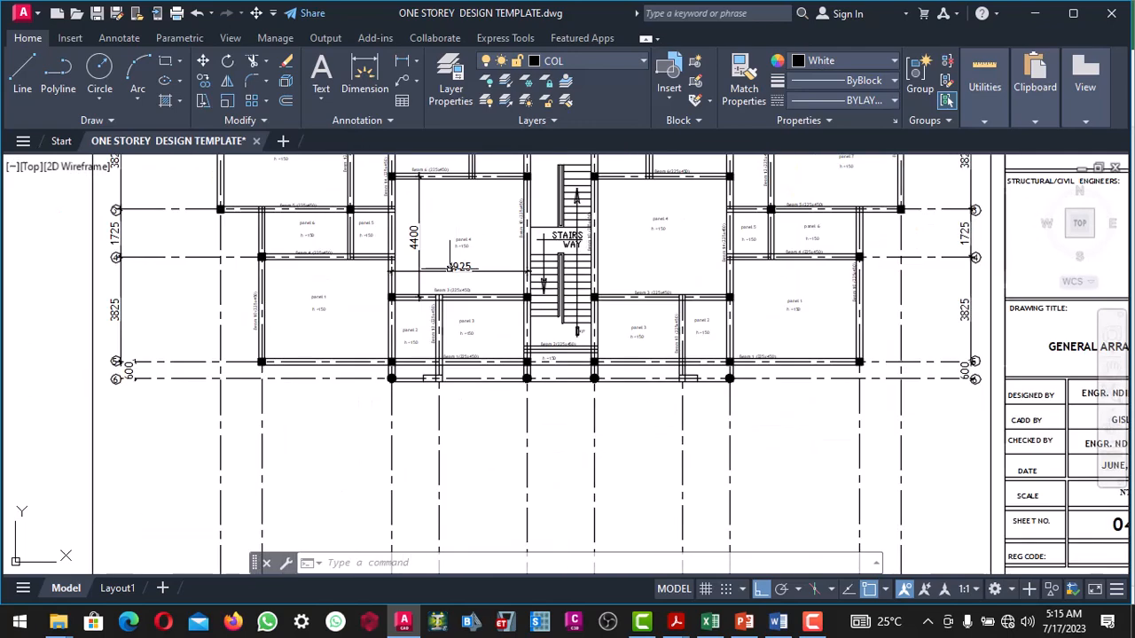
scroll(453, 266, up, 6)
scroll(463, 263, down, 2)
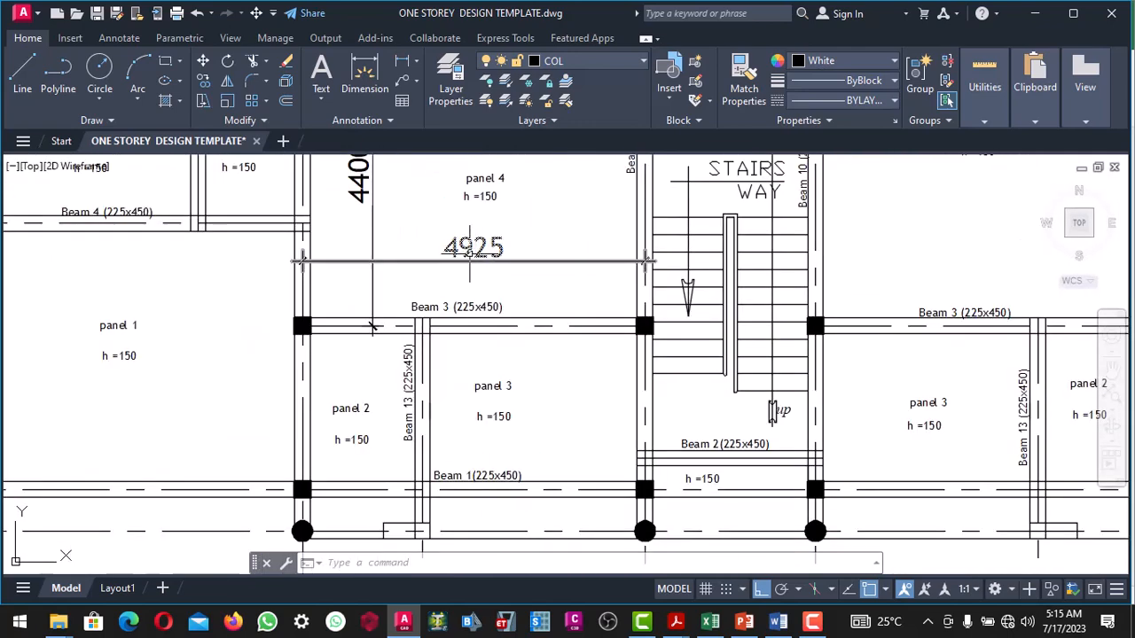
scroll(479, 390, down, 3)
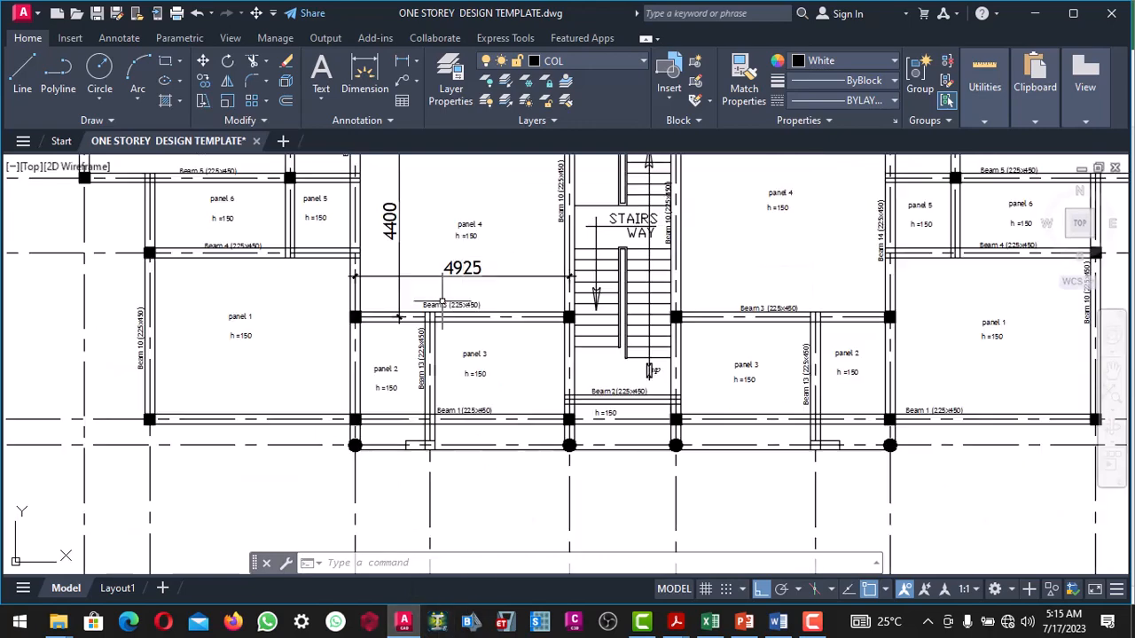
scroll(479, 373, up, 2)
scroll(479, 346, down, 6)
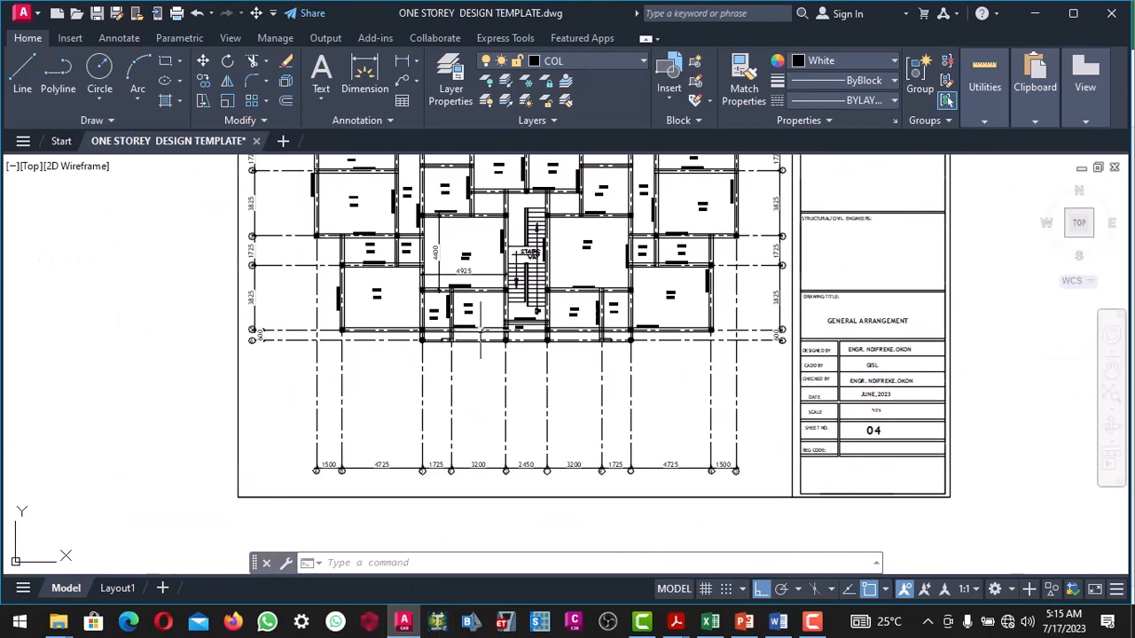
Step: Return to the Excel slab sheet and set the spans to ly = 4925 mm and lx = 4400 mm
click(710, 620)
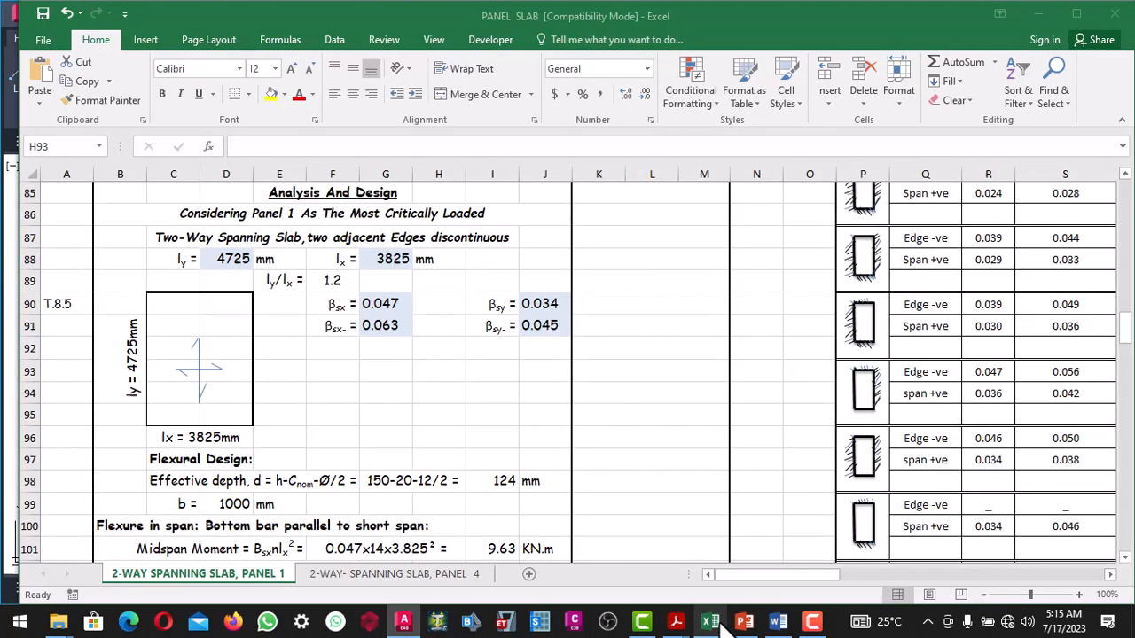
click(228, 259)
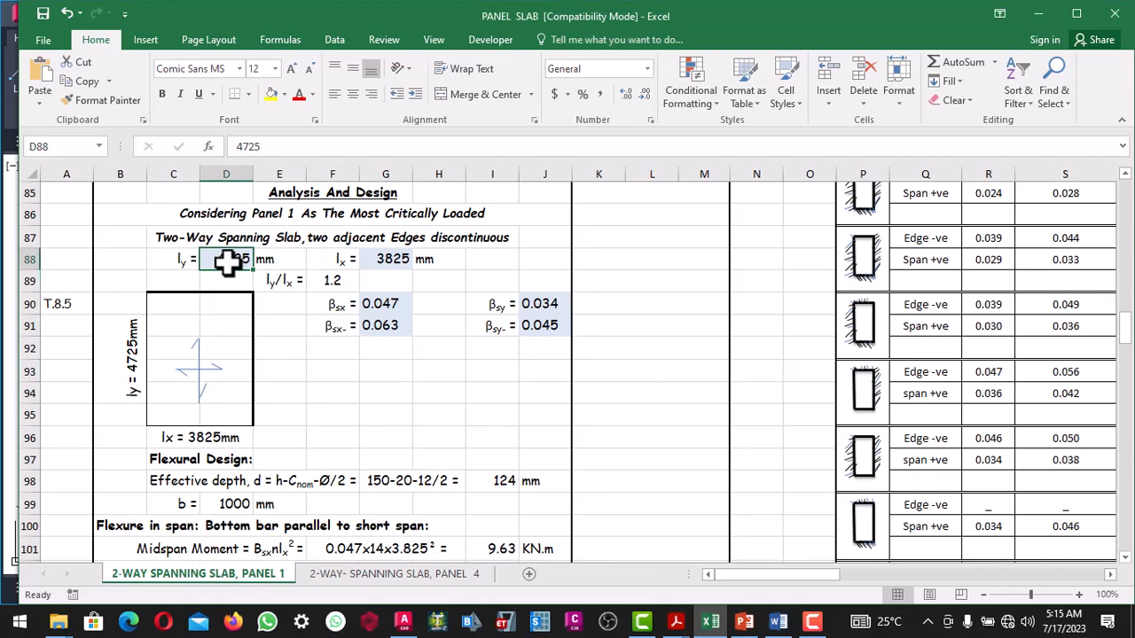
text(4)
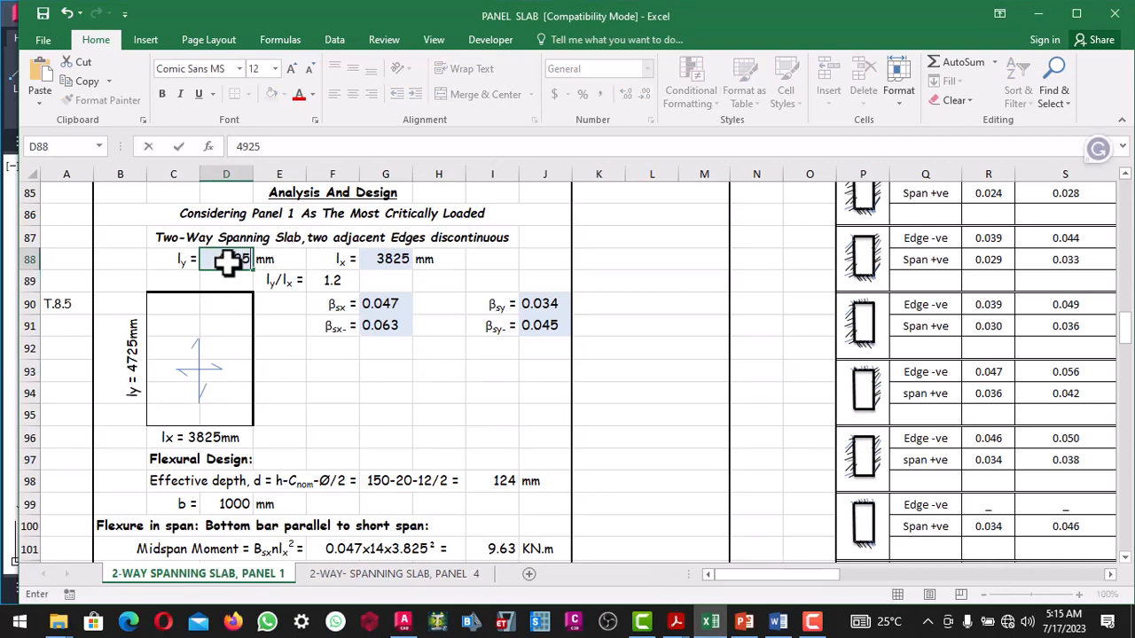
click(323, 348)
click(393, 259)
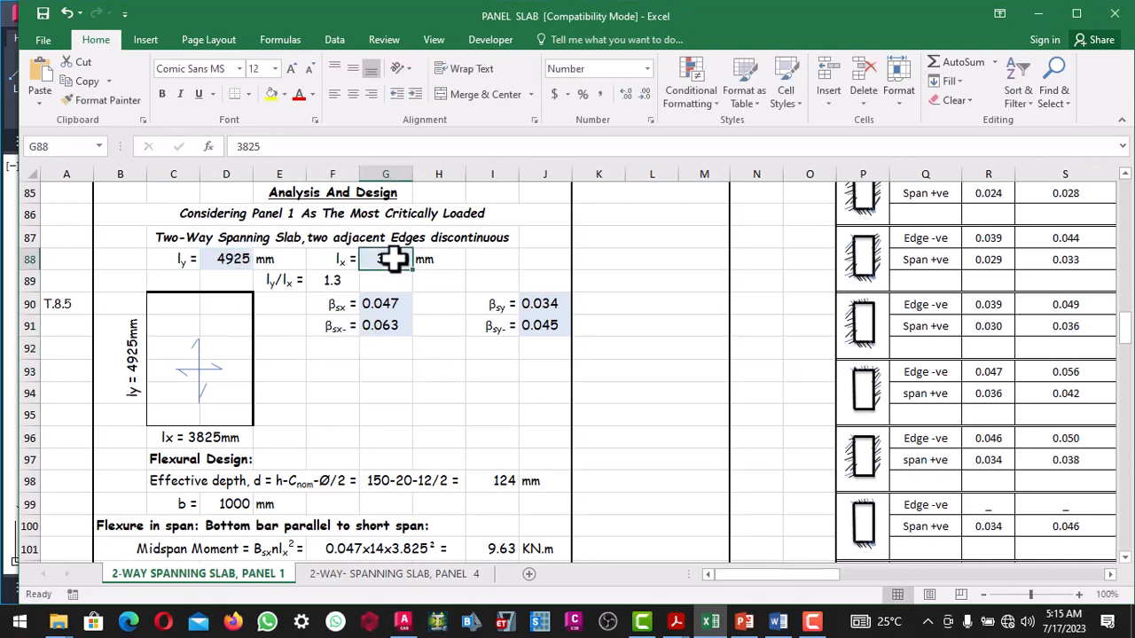
text(44)
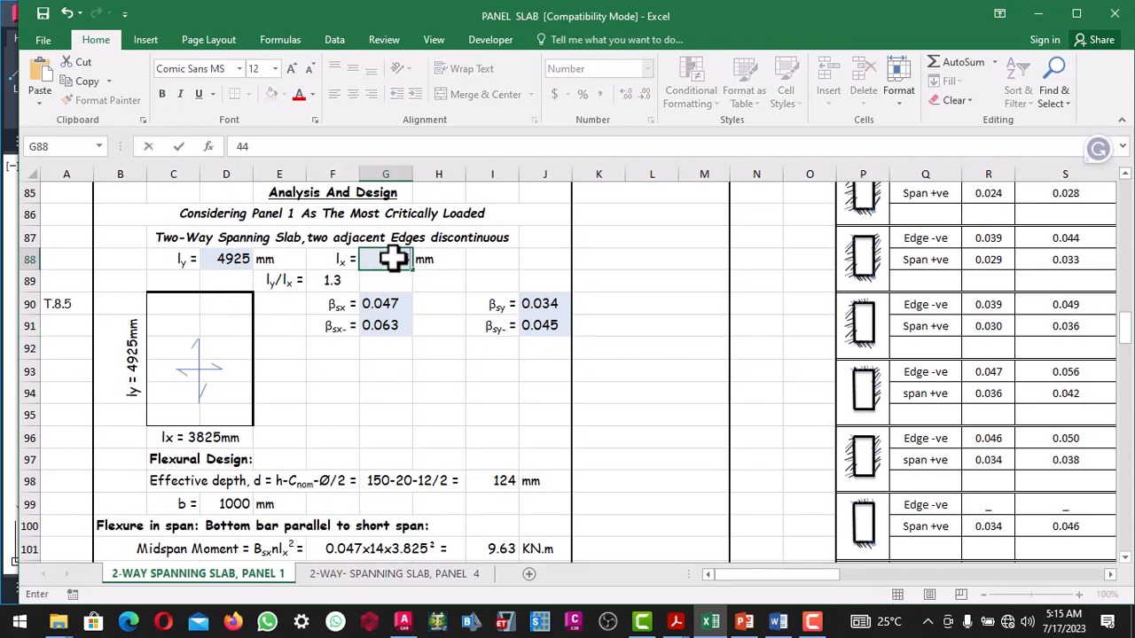
text(00)
click(442, 342)
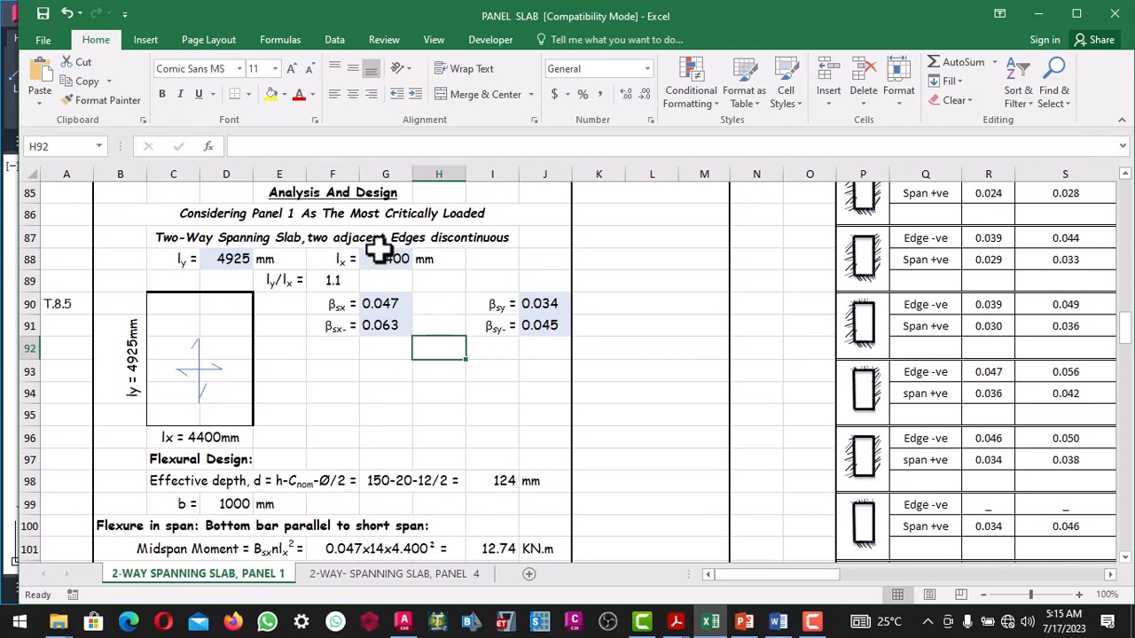
Step: Change the panel number in the heading so it reads "Considering Panel 4 As The Most Critically Loaded"
click(197, 213)
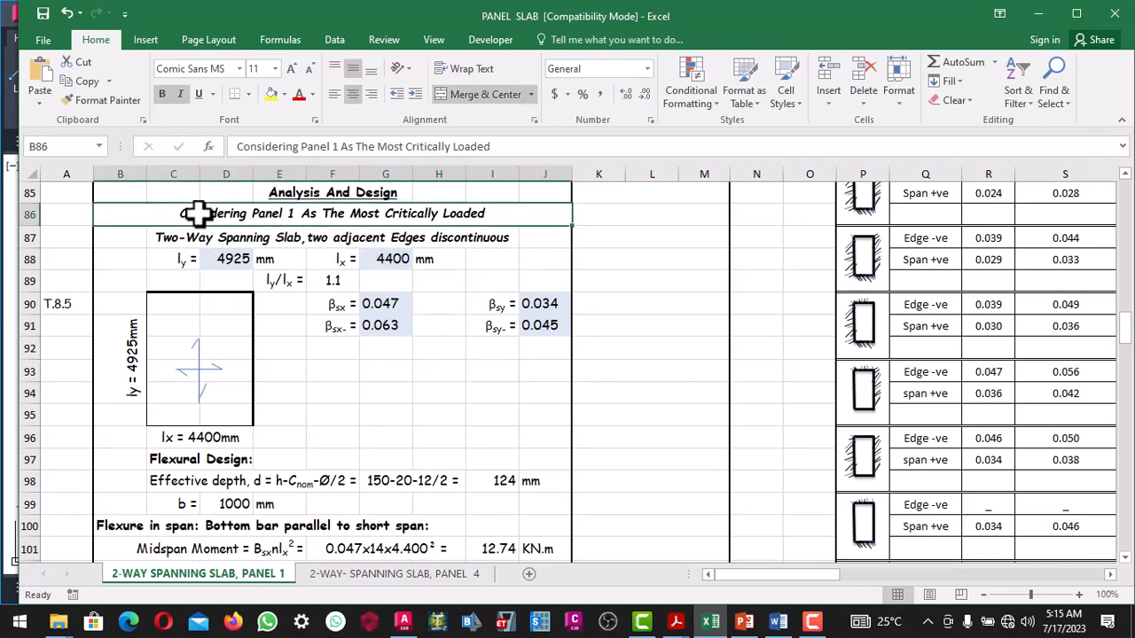
double_click(198, 214)
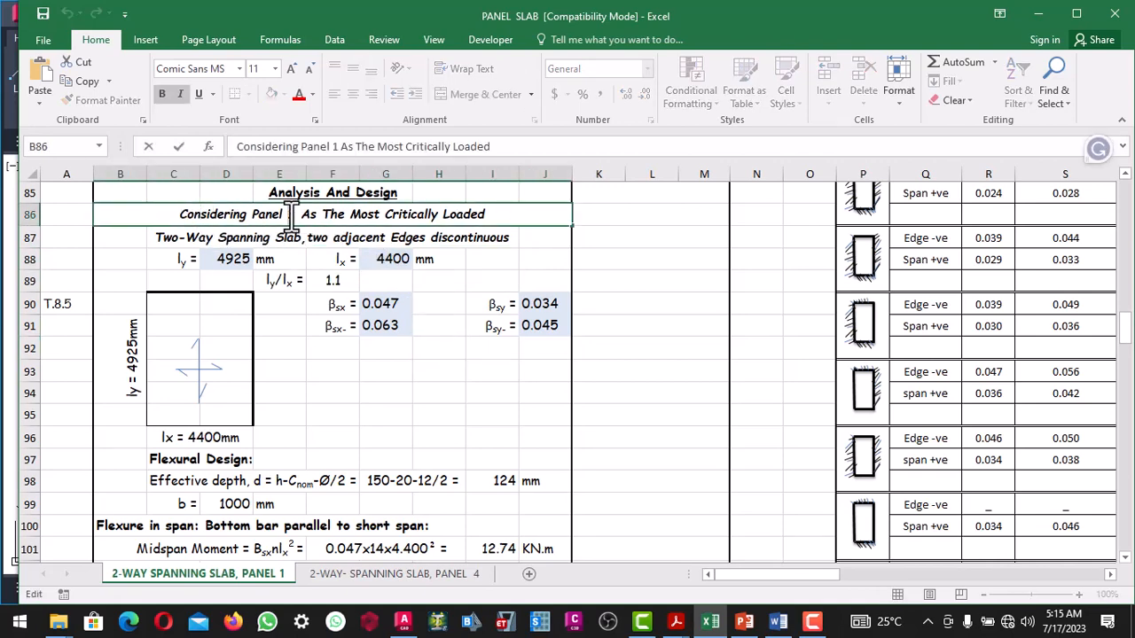
double_click(290, 215)
text(4)
click(478, 326)
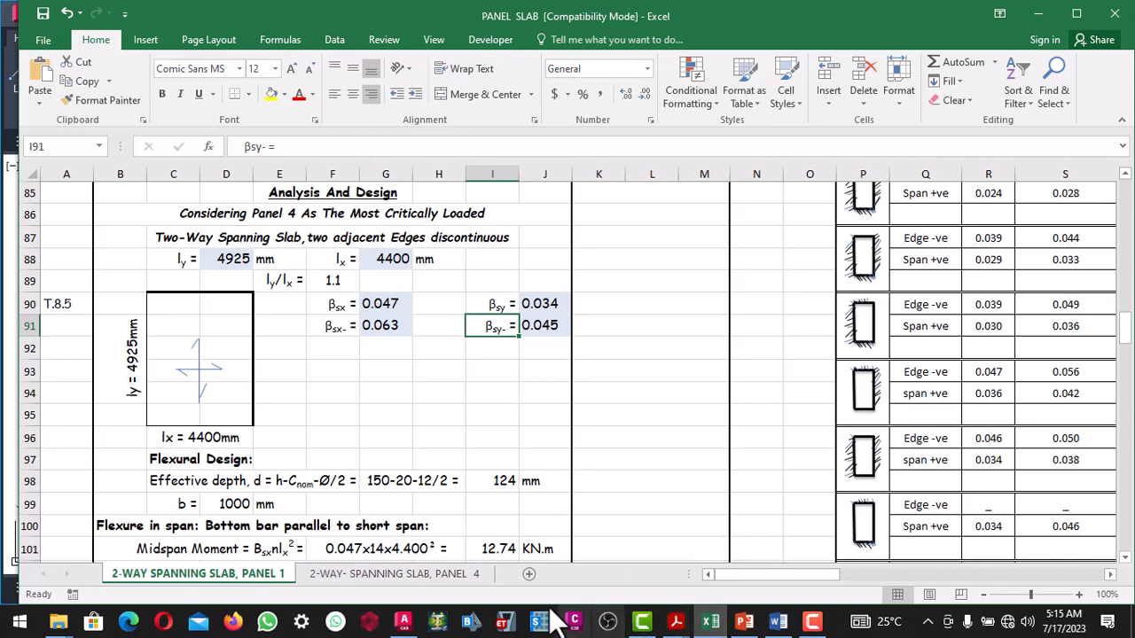
Step: Switch to the AutoCAD floor plan and examine which neighbouring panels adjoin panel 4 along each of its edges
click(403, 620)
scroll(479, 408, down, 2)
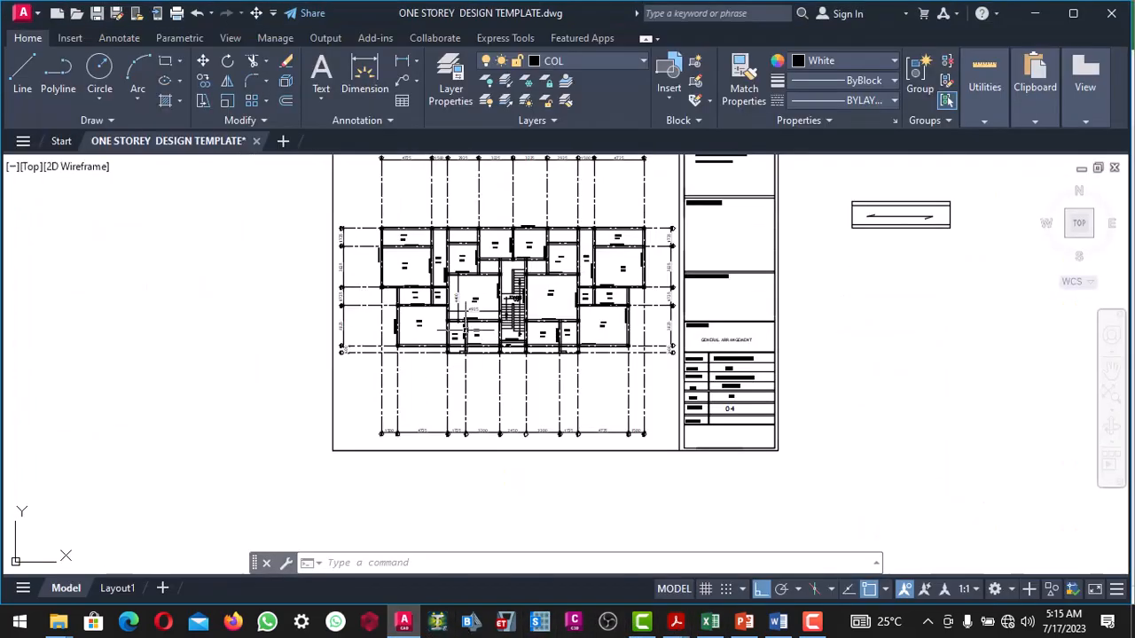
scroll(456, 326, up, 5)
scroll(448, 284, down, 4)
scroll(440, 251, up, 3)
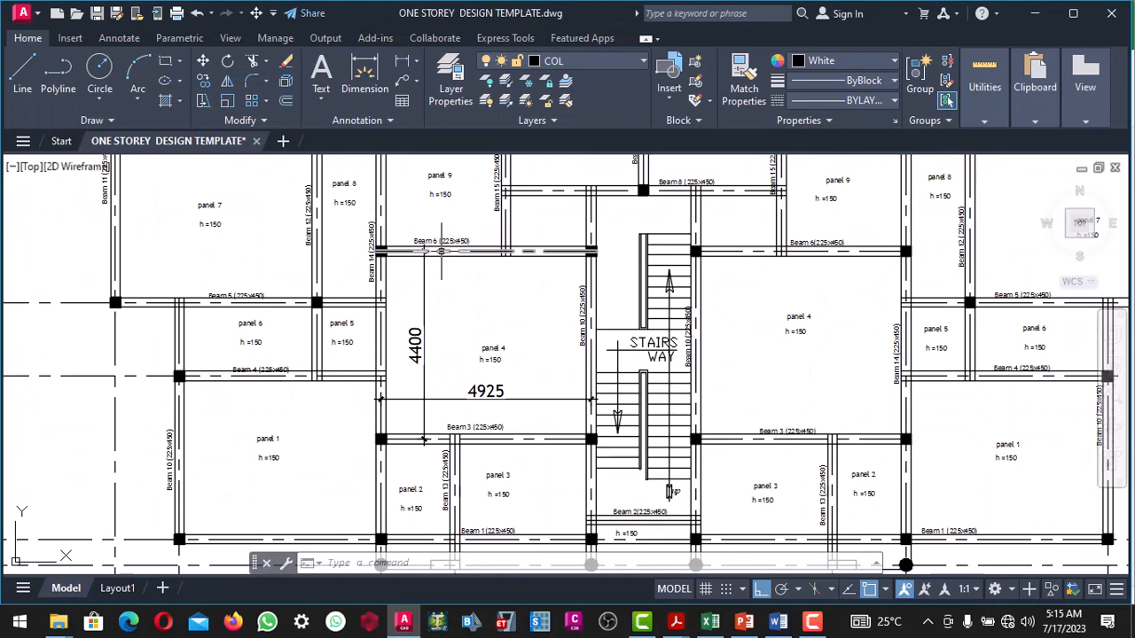
scroll(440, 251, down, 2)
scroll(470, 248, up, 4)
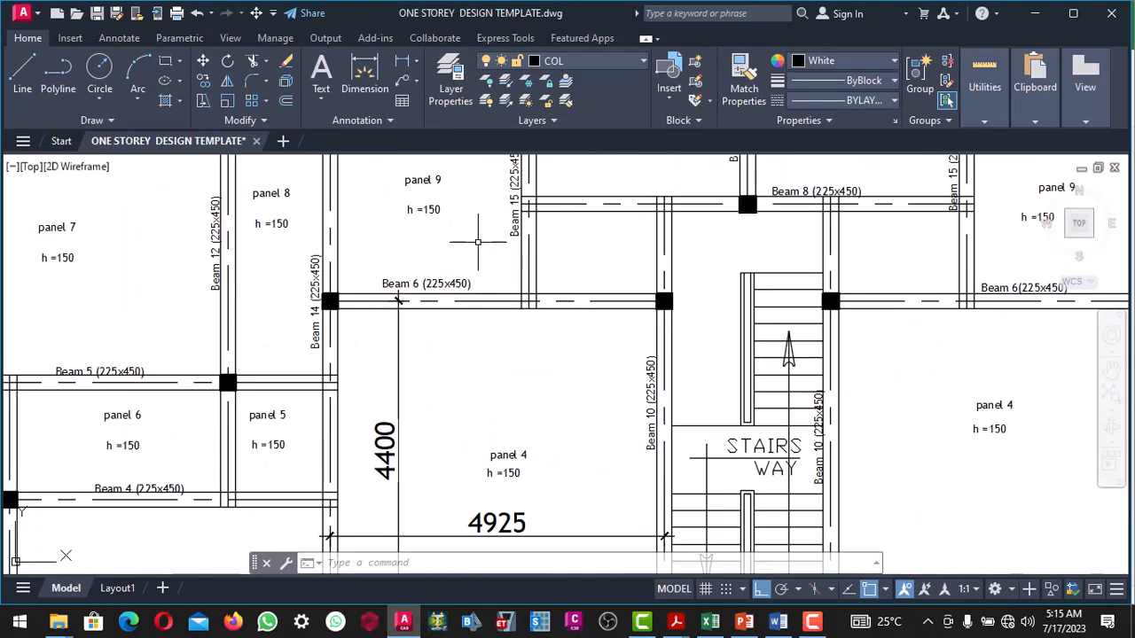
scroll(477, 241, down, 3)
scroll(413, 310, up, 3)
scroll(413, 280, down, 1)
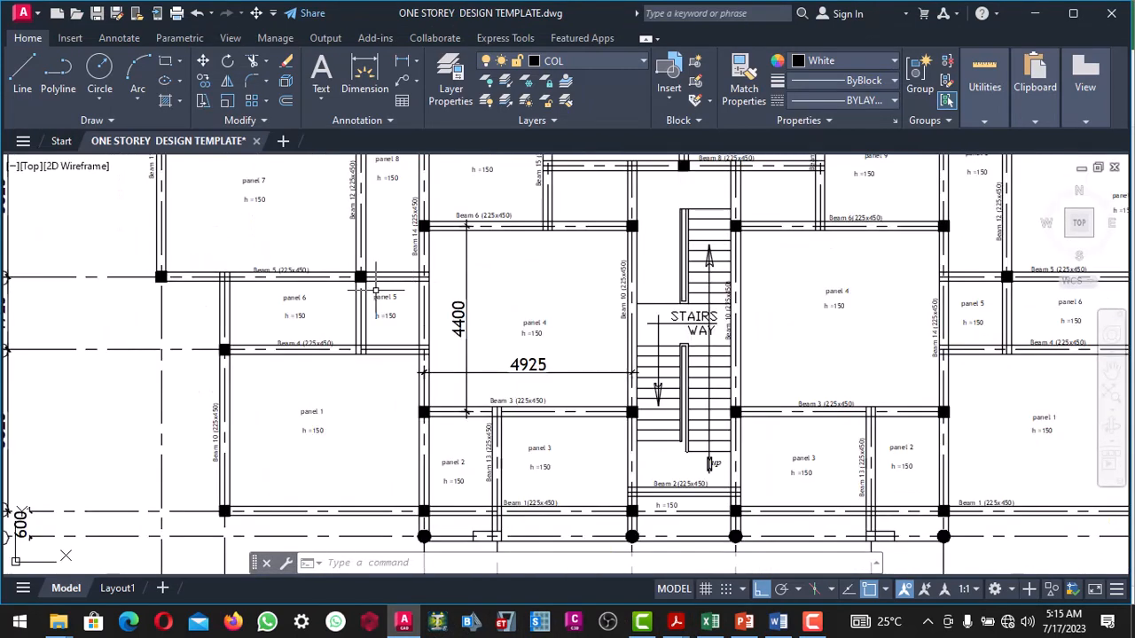
scroll(366, 297, down, 3)
scroll(426, 346, up, 4)
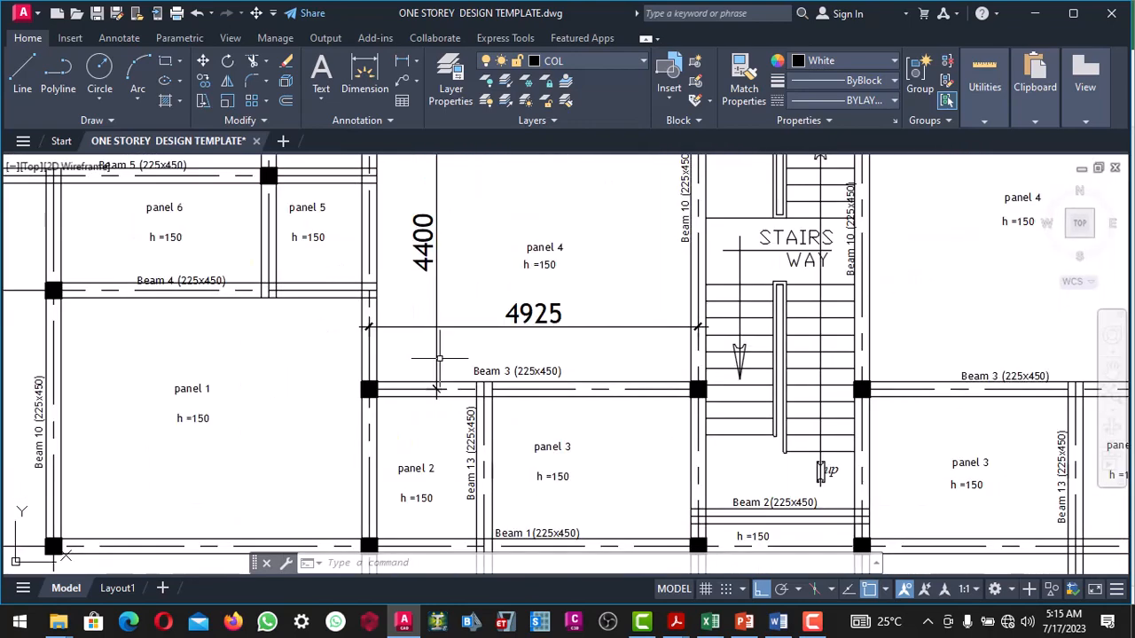
scroll(480, 357, down, 1)
scroll(497, 337, down, 3)
scroll(500, 319, up, 3)
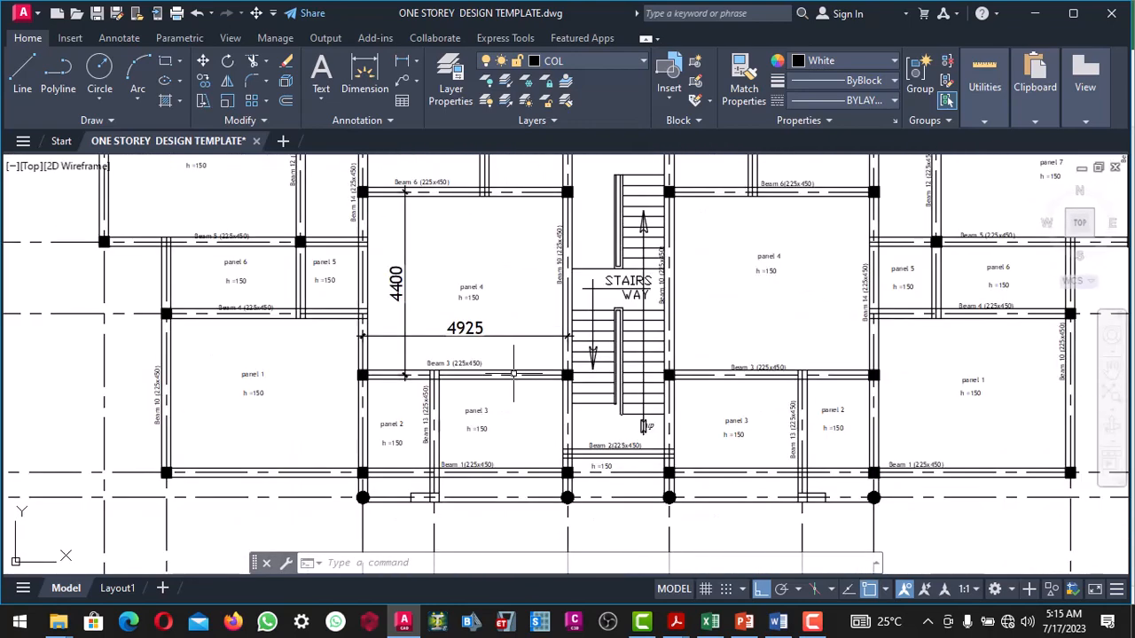
scroll(500, 315, down, 1)
scroll(500, 315, down, 3)
scroll(469, 292, up, 5)
scroll(456, 284, down, 4)
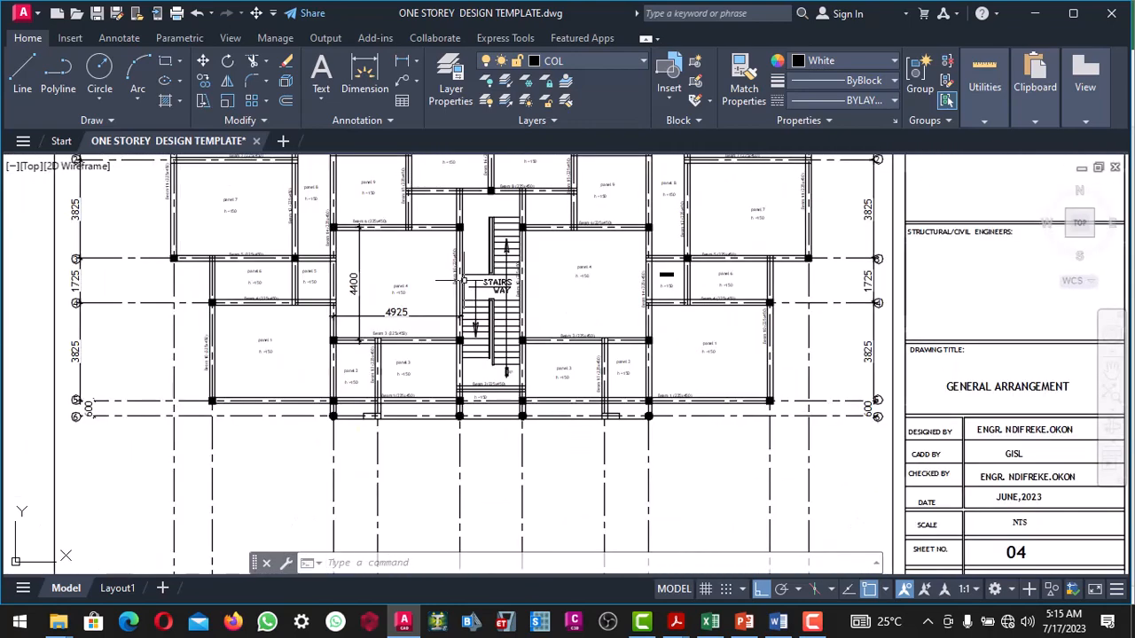
Step: Compare panel 4's short-span direction with its Beam 10 edge beside the stairway to judge edge continuity
scroll(454, 281, up, 2)
scroll(454, 281, down, 2)
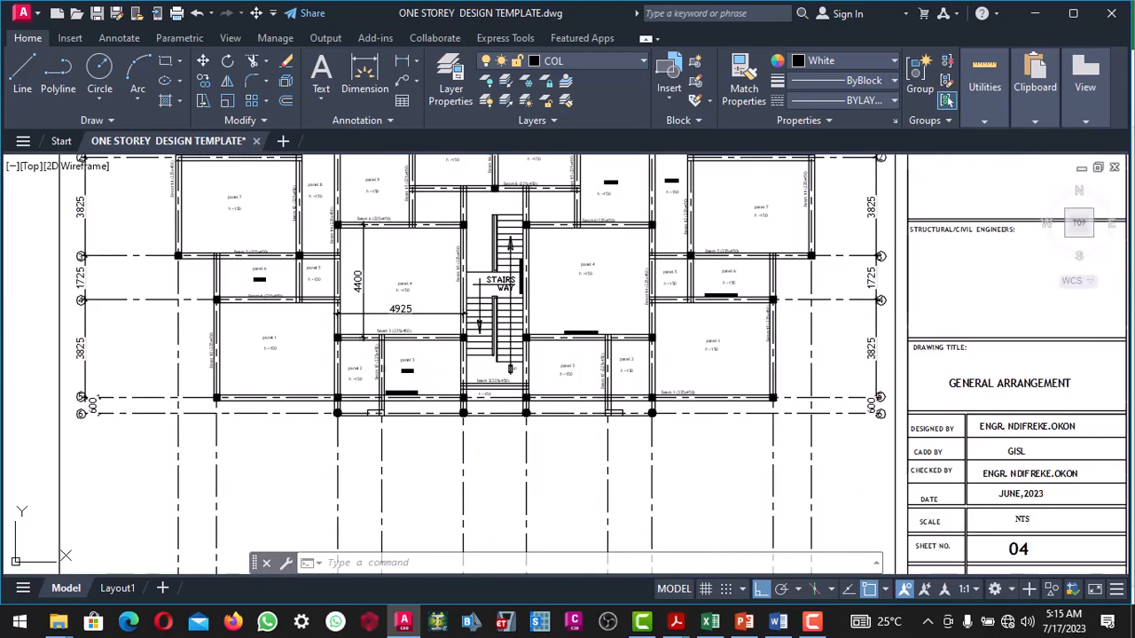
scroll(479, 273, up, 2)
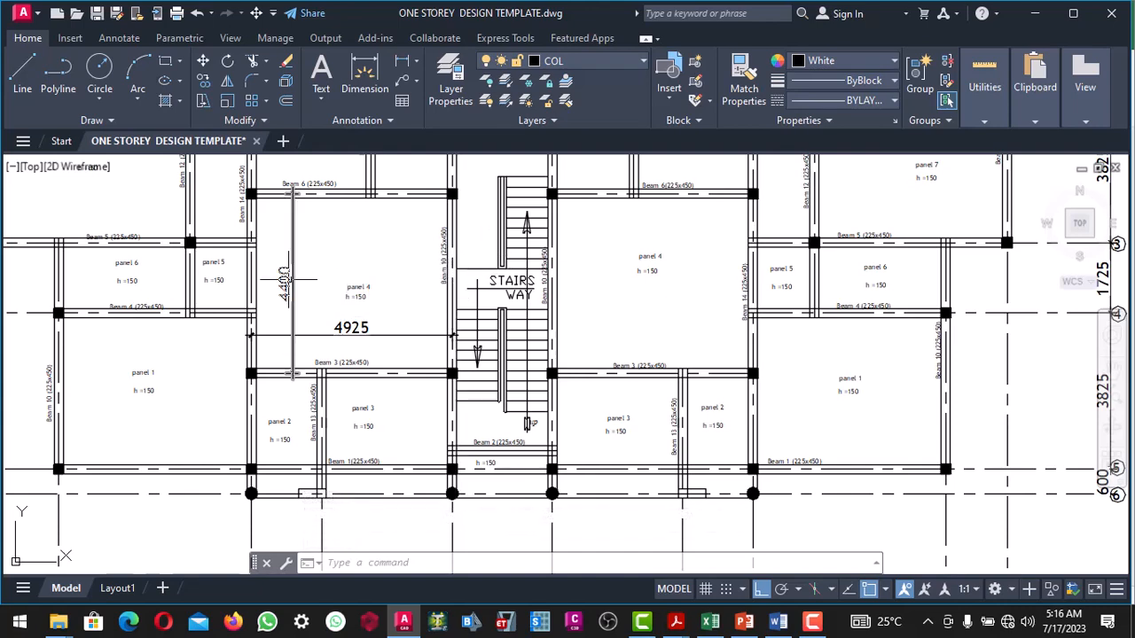
scroll(301, 282, up, 2)
scroll(306, 284, down, 2)
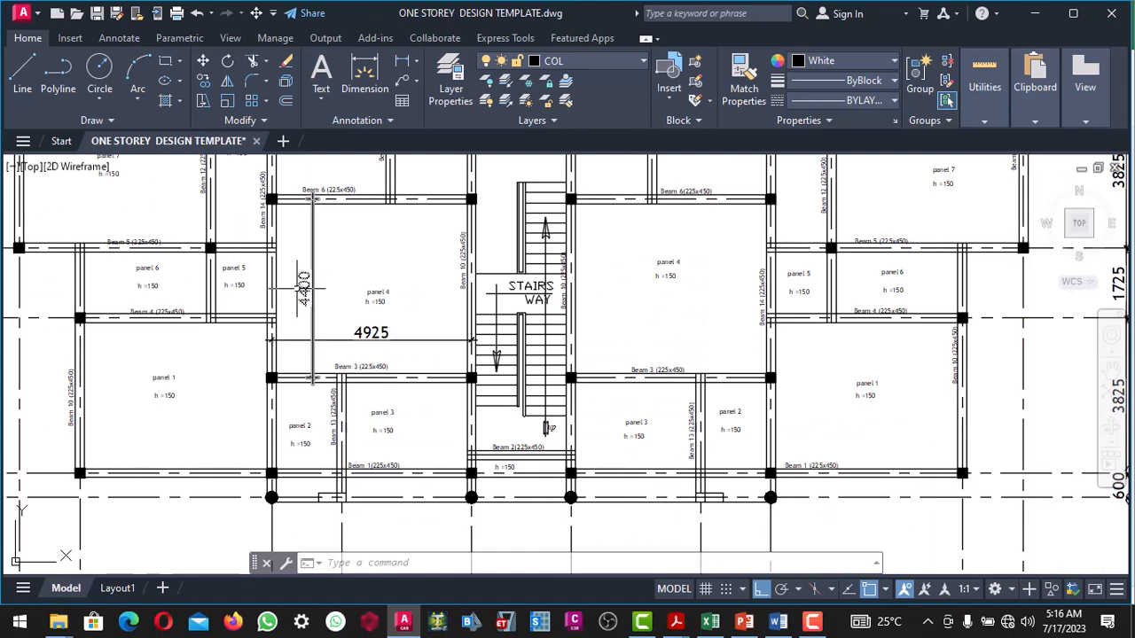
scroll(304, 283, up, 2)
scroll(310, 284, down, 2)
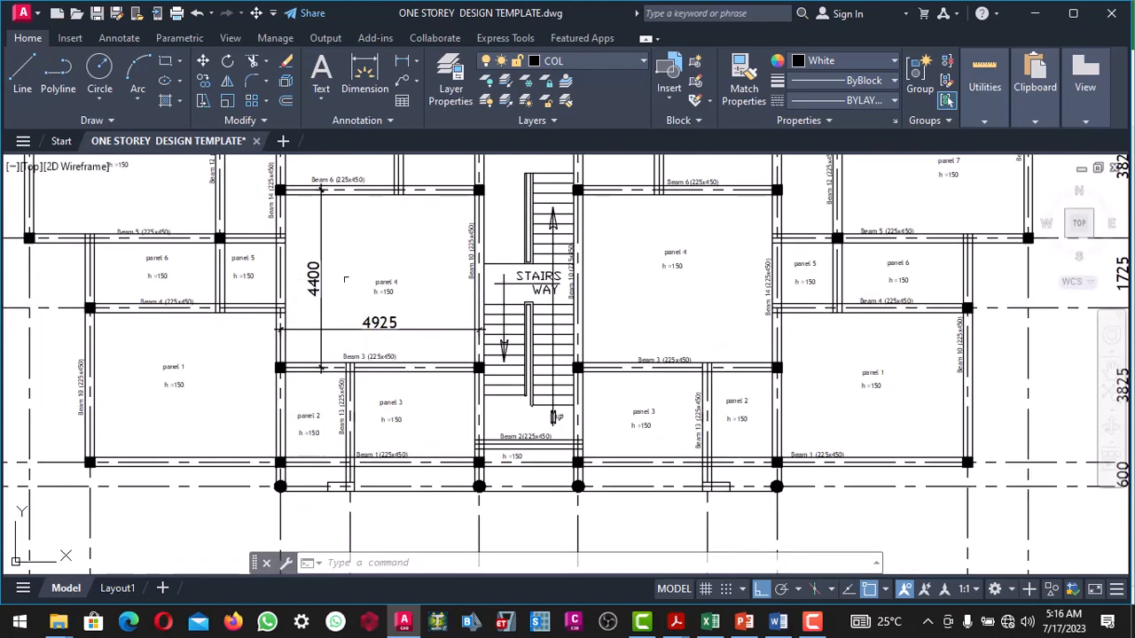
scroll(450, 259, up, 2)
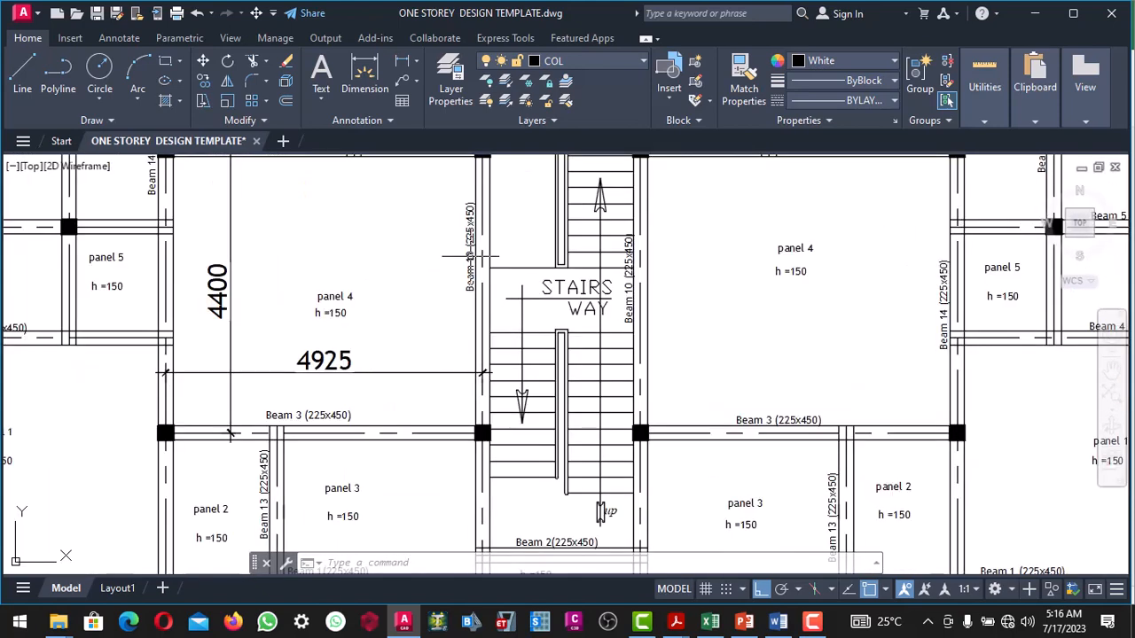
scroll(452, 268, down, 4)
scroll(451, 269, up, 2)
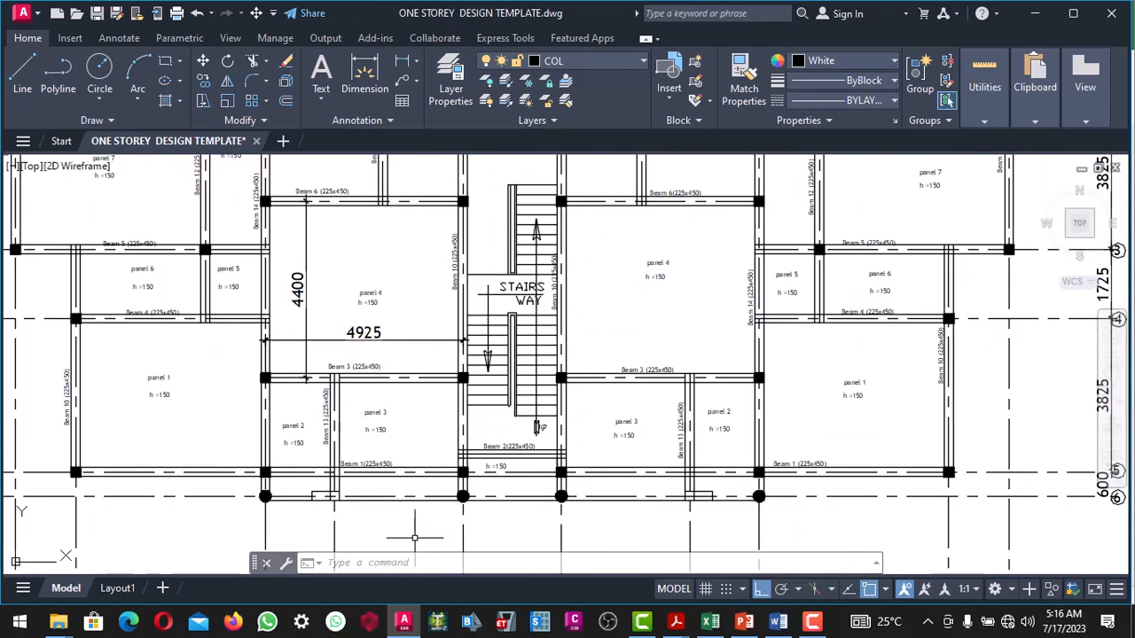
Step: Return to the Excel slab sheet and change the slab description to "Two-Way Spanning Slab,one short edge discontinuous"
click(710, 621)
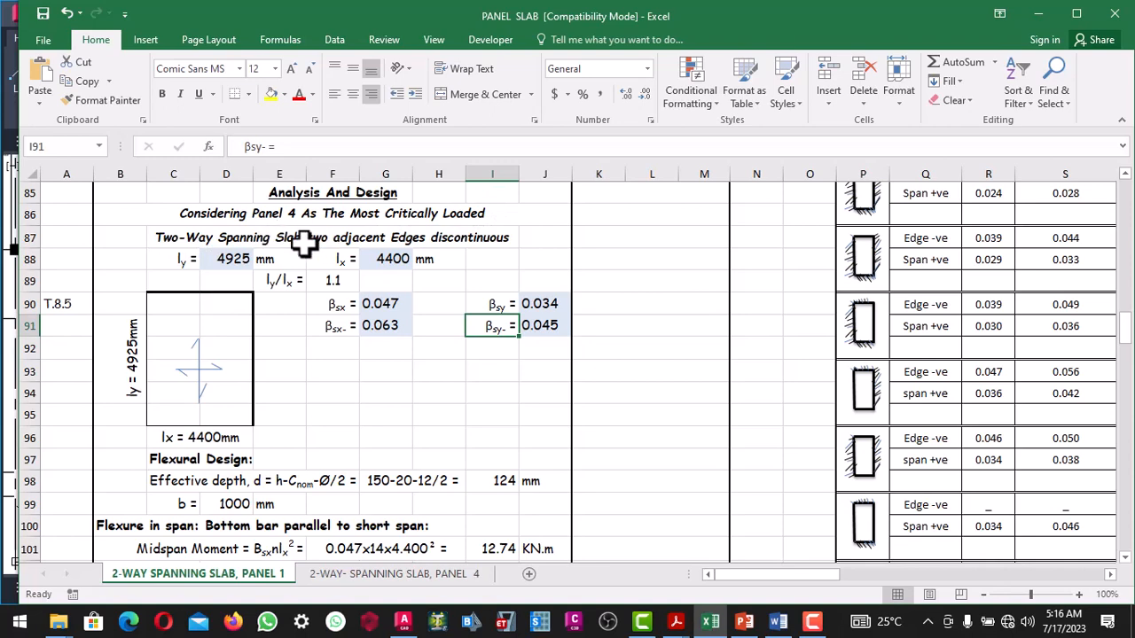
double_click(172, 238)
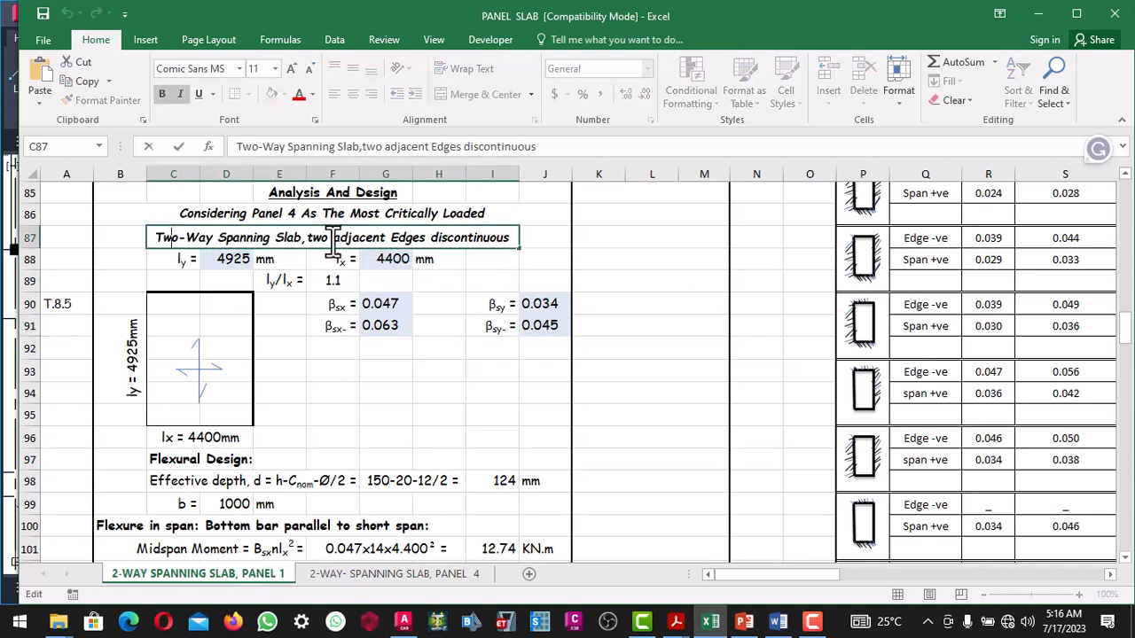
key(BackSpace)
key(BackSpace)
key(BackSpace)
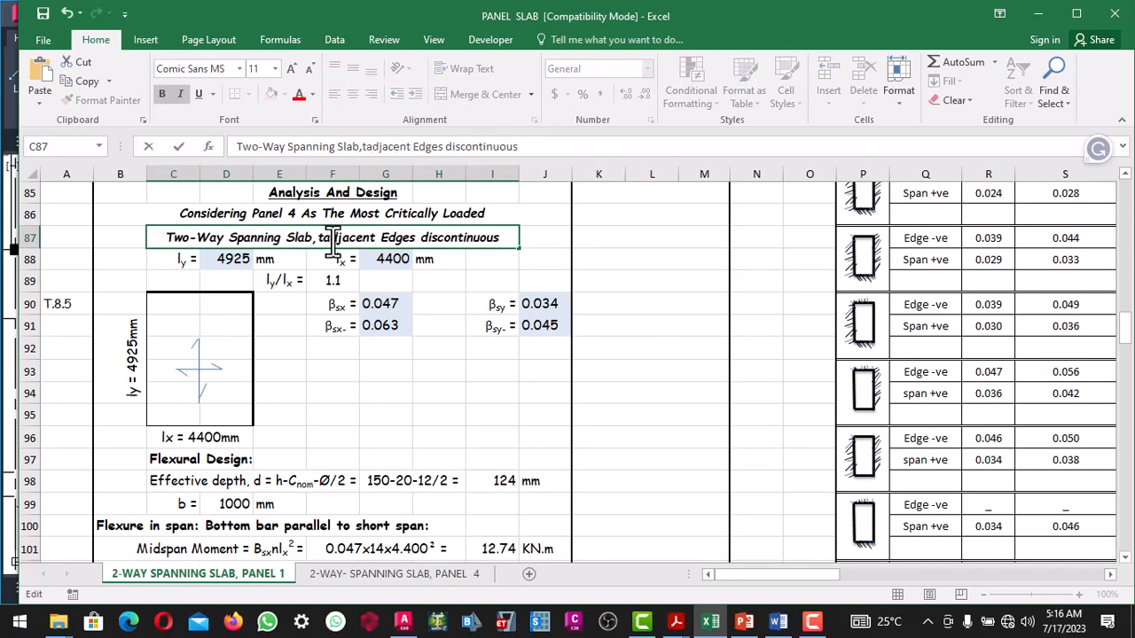
key(BackSpace)
text(on)
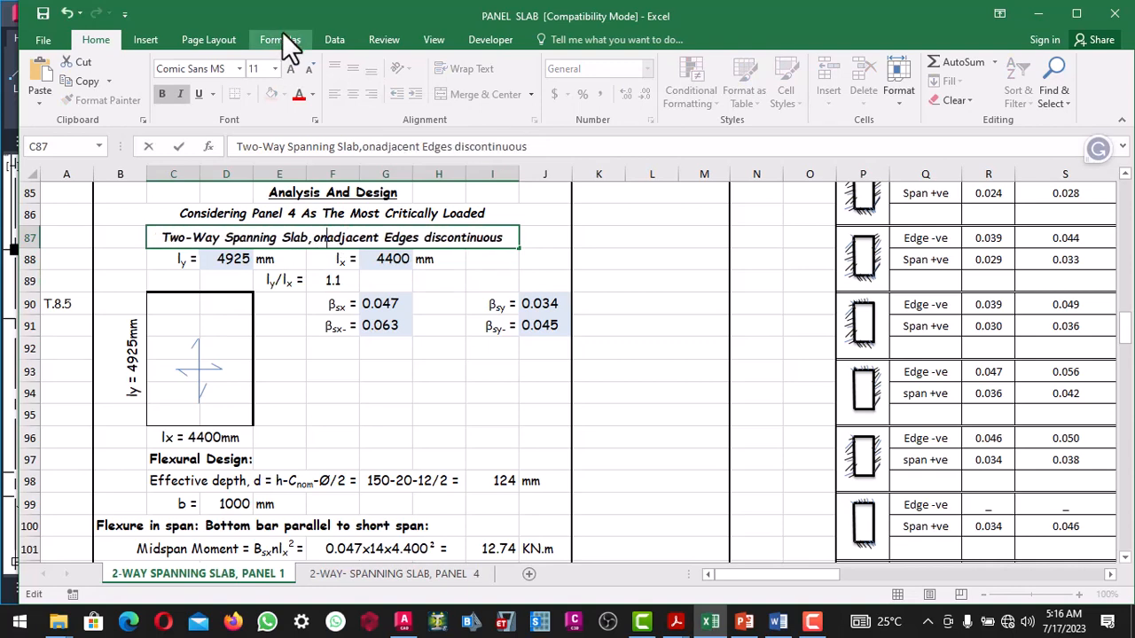
text(e)
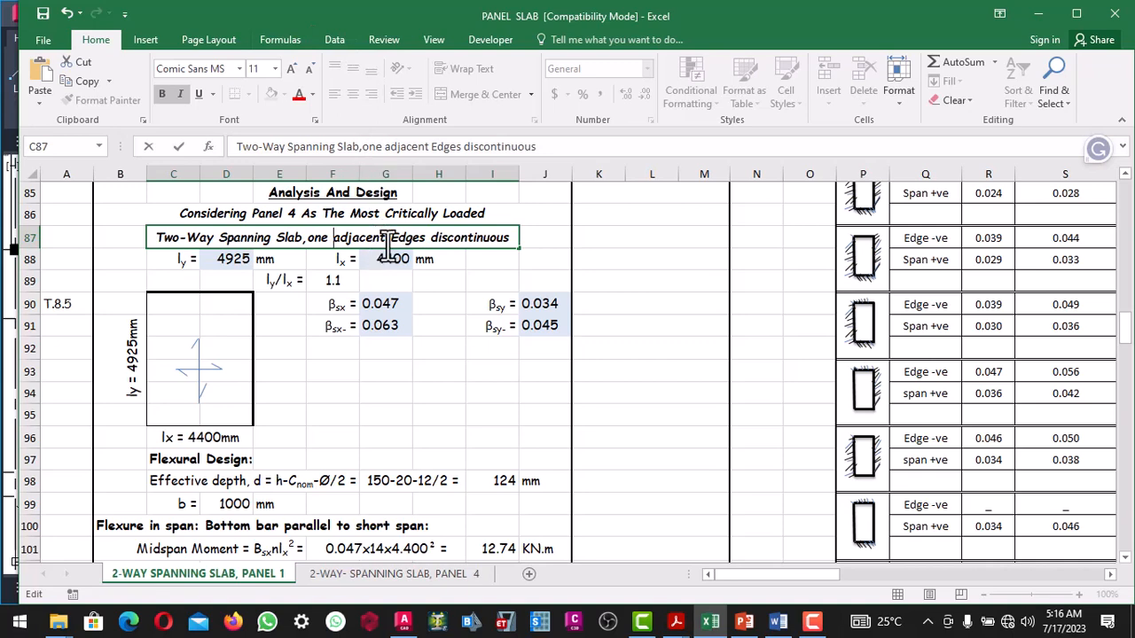
key(Delete)
key(Delete)
key(Delete)
key(Delete)
key(Delete)
key(Delete)
key(Delete)
key(Delete)
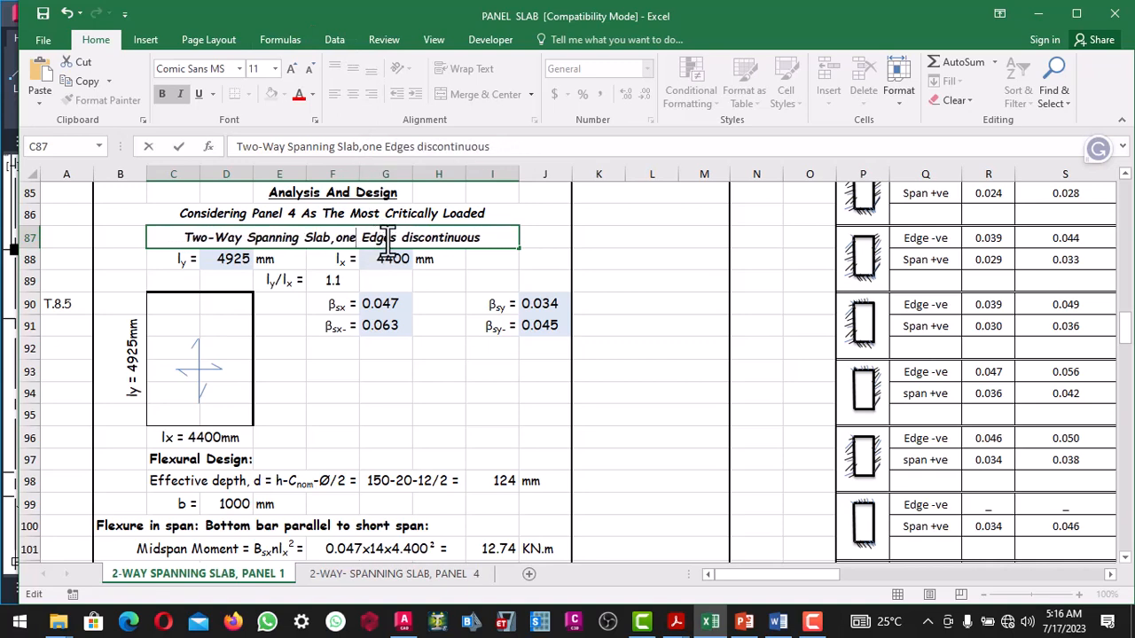
text(short  )
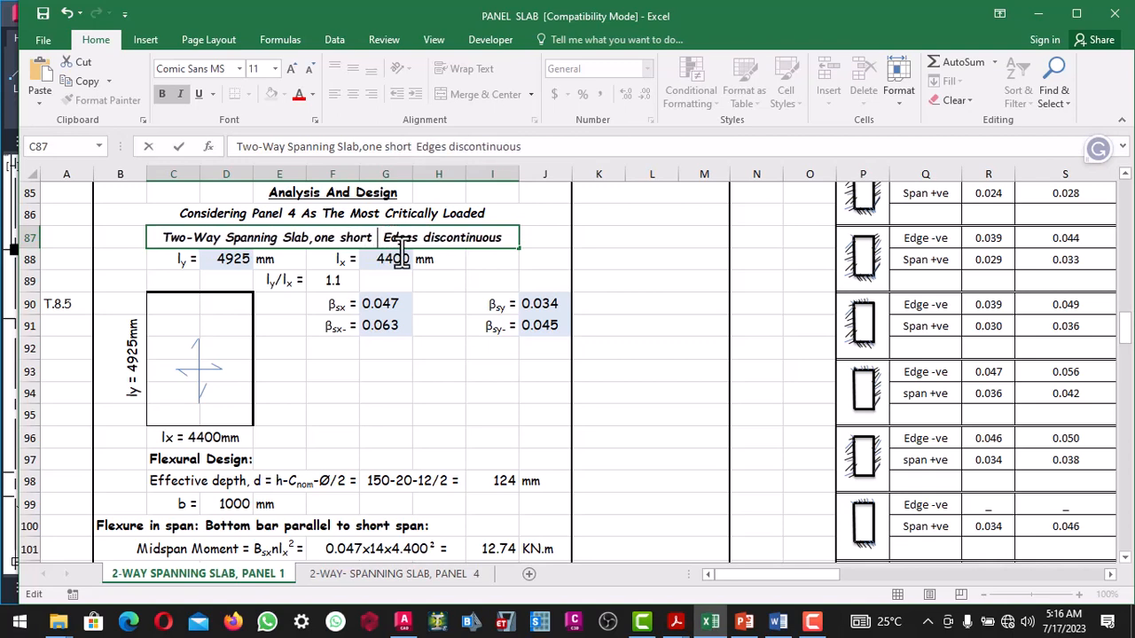
text(s)
key(BackSpace)
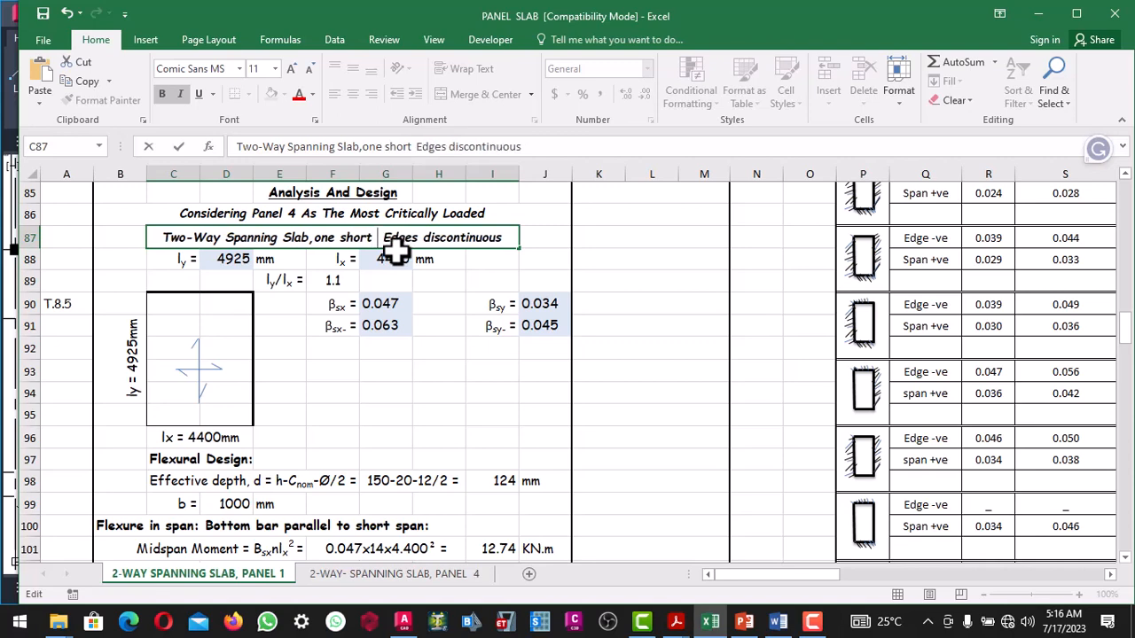
text(edge)
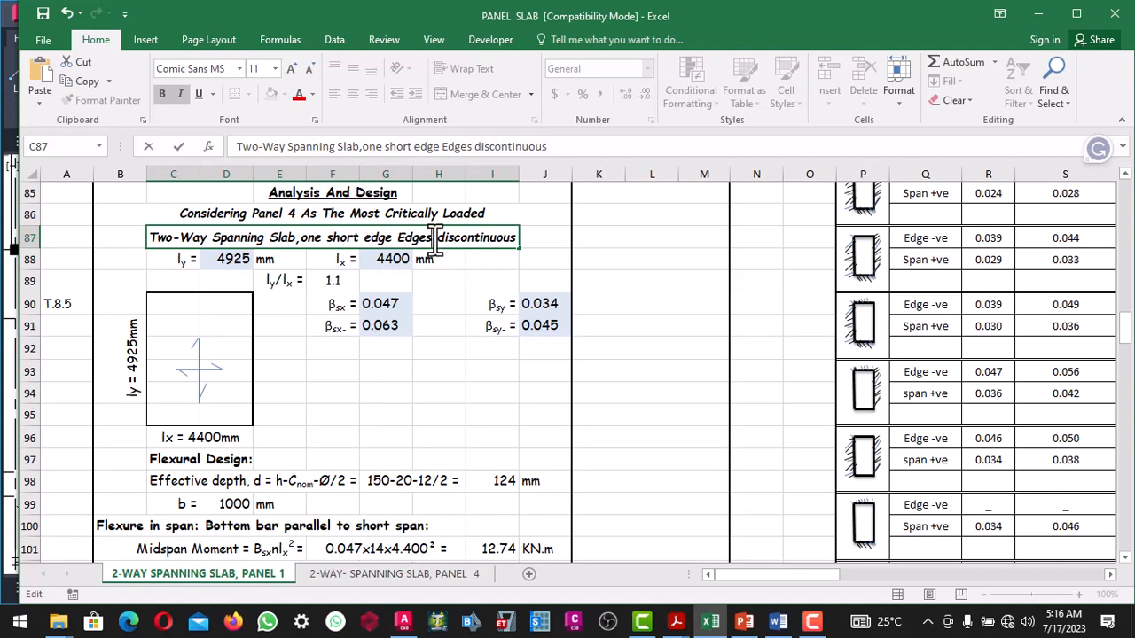
click(435, 237)
key(BackSpace)
key(BackSpace)
key(BackSpace)
key(BackSpace)
key(BackSpace)
key(BackSpace)
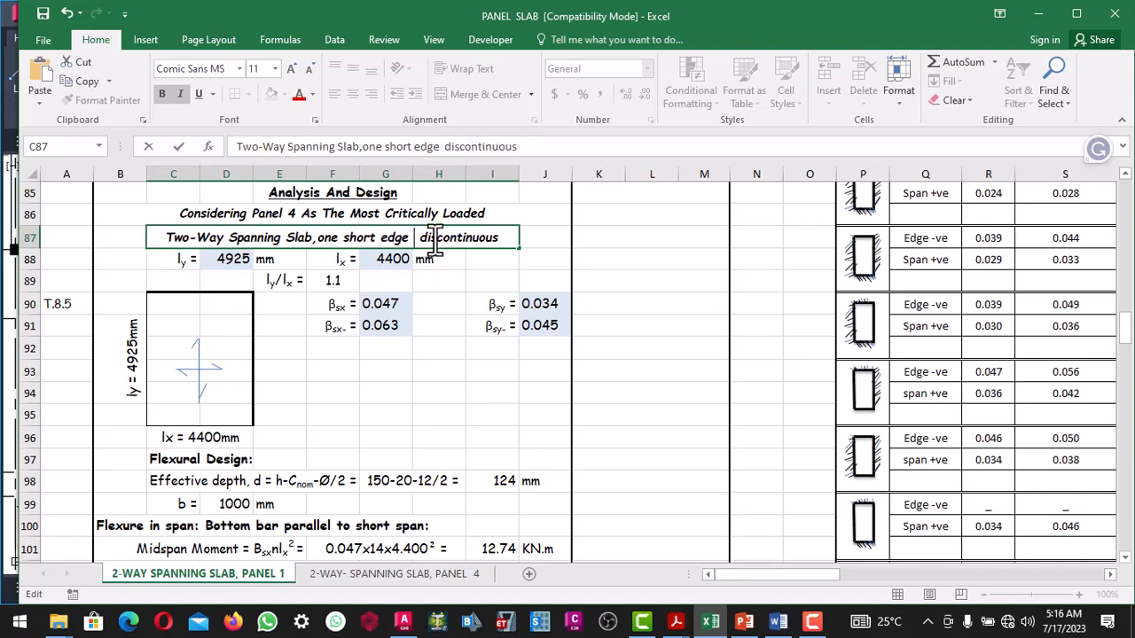
click(451, 329)
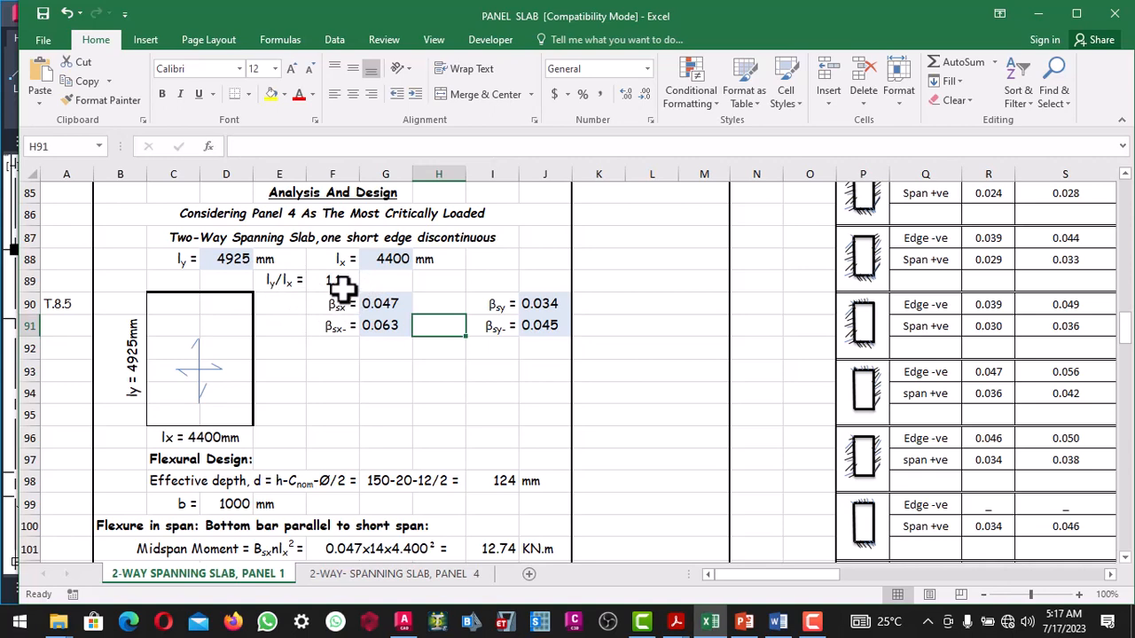
Step: Review the ly/lx ratio and the moment coefficients for panel 4 beside the coefficient table
click(568, 366)
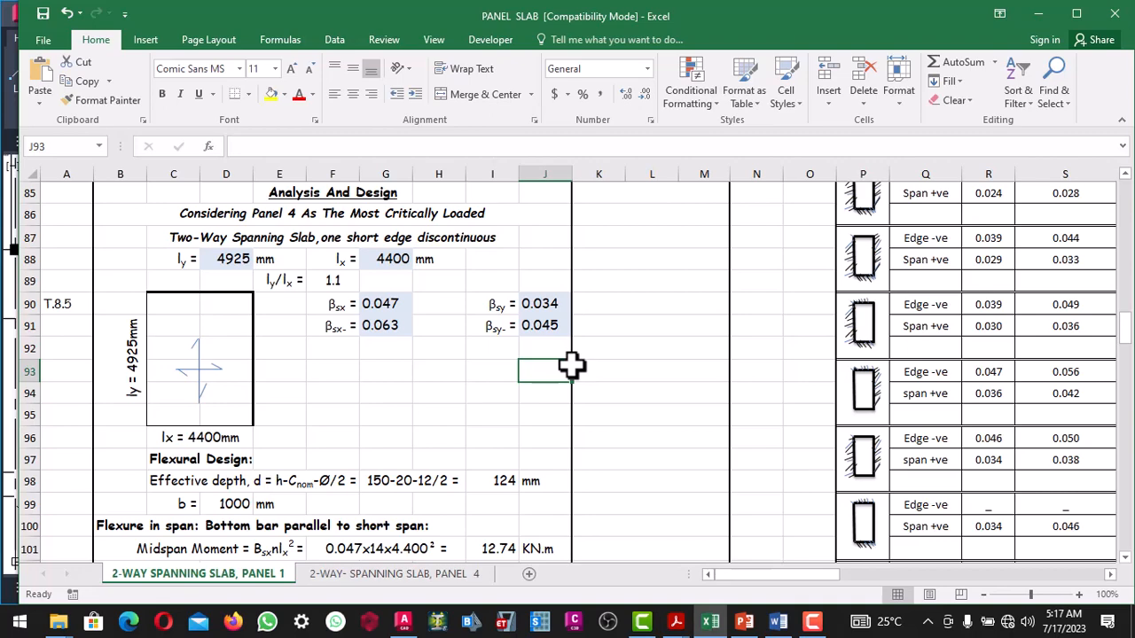
scroll(304, 372, down, 1)
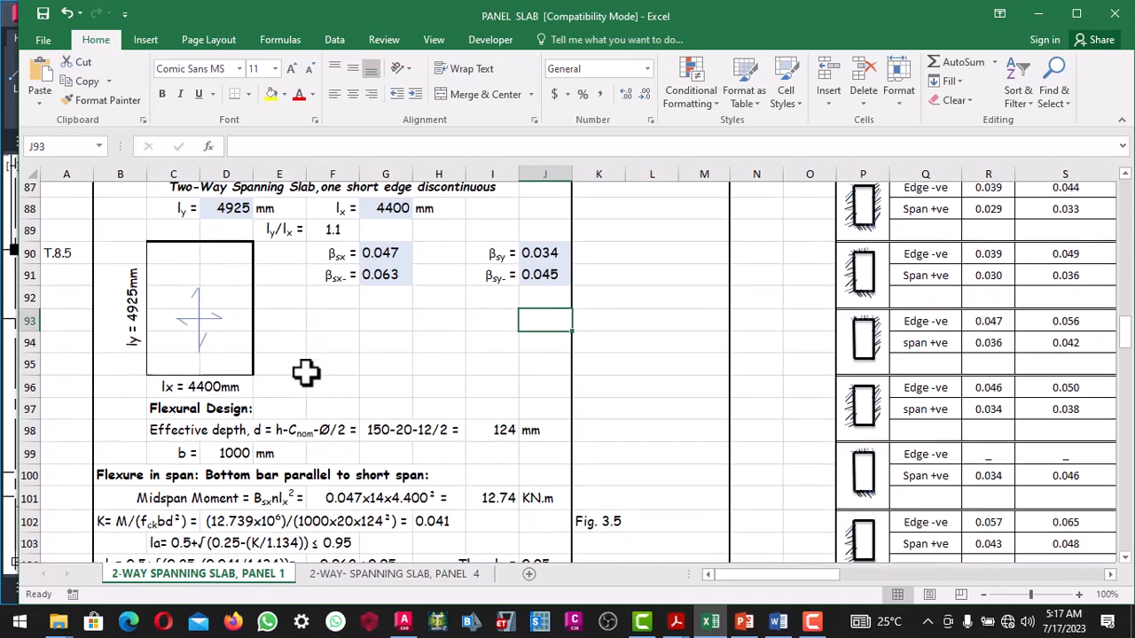
scroll(304, 373, up, 2)
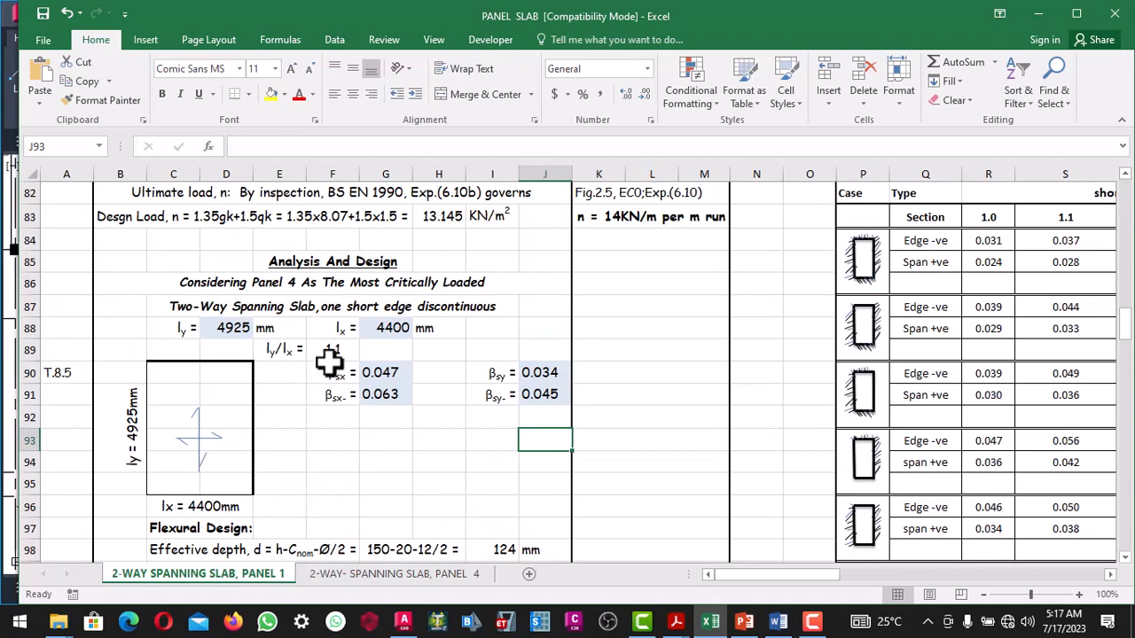
scroll(328, 359, down, 2)
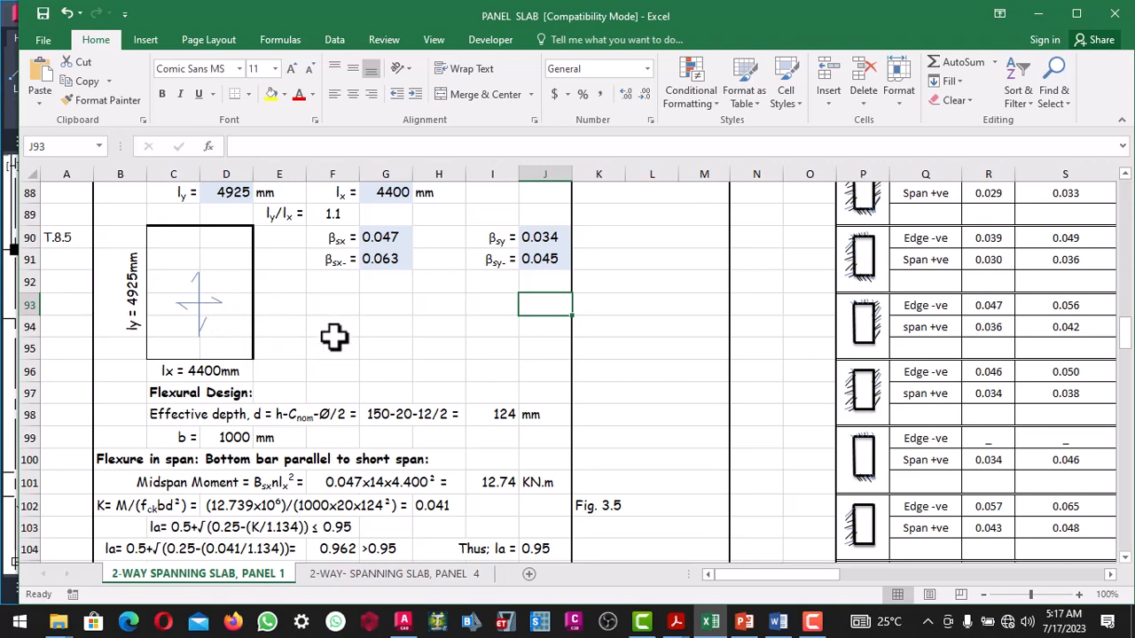
Step: Switch back to the AutoCAD floor plan and check panel 4's span directions and its edges against panels 1, 5 and the stairway
click(403, 621)
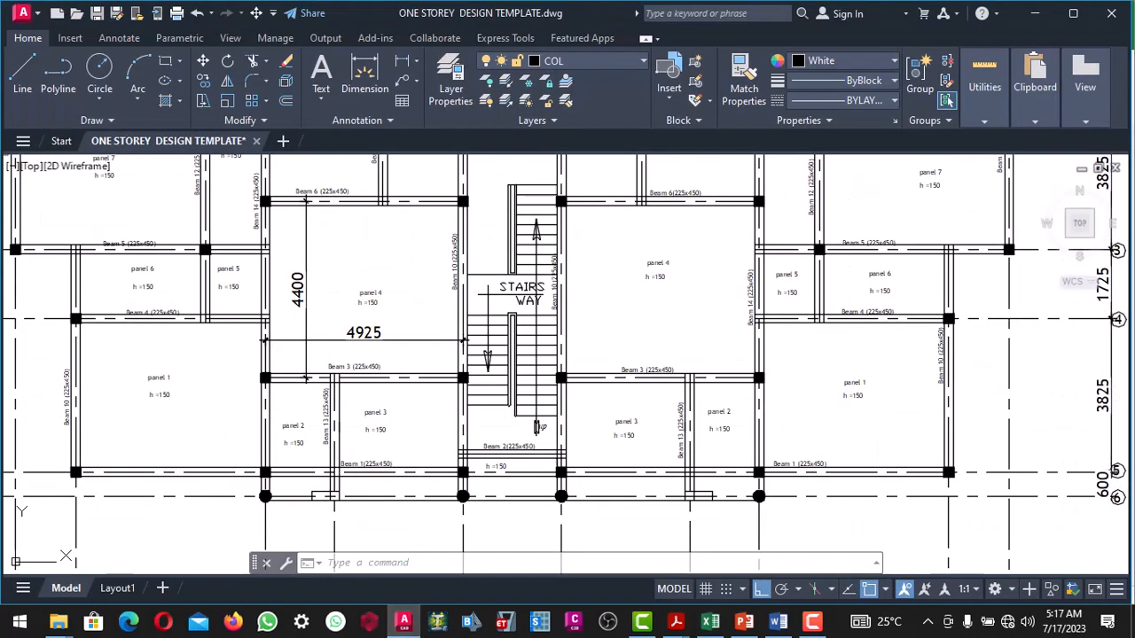
scroll(405, 336, down, 3)
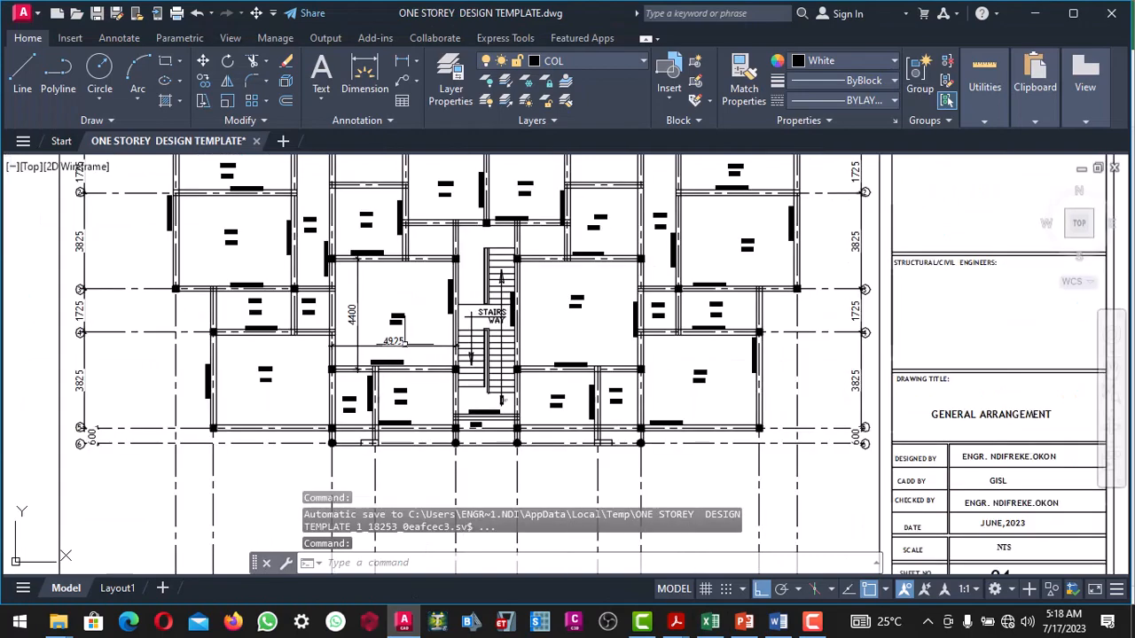
scroll(408, 333, up, 4)
scroll(405, 332, down, 4)
scroll(405, 333, up, 4)
scroll(405, 332, down, 5)
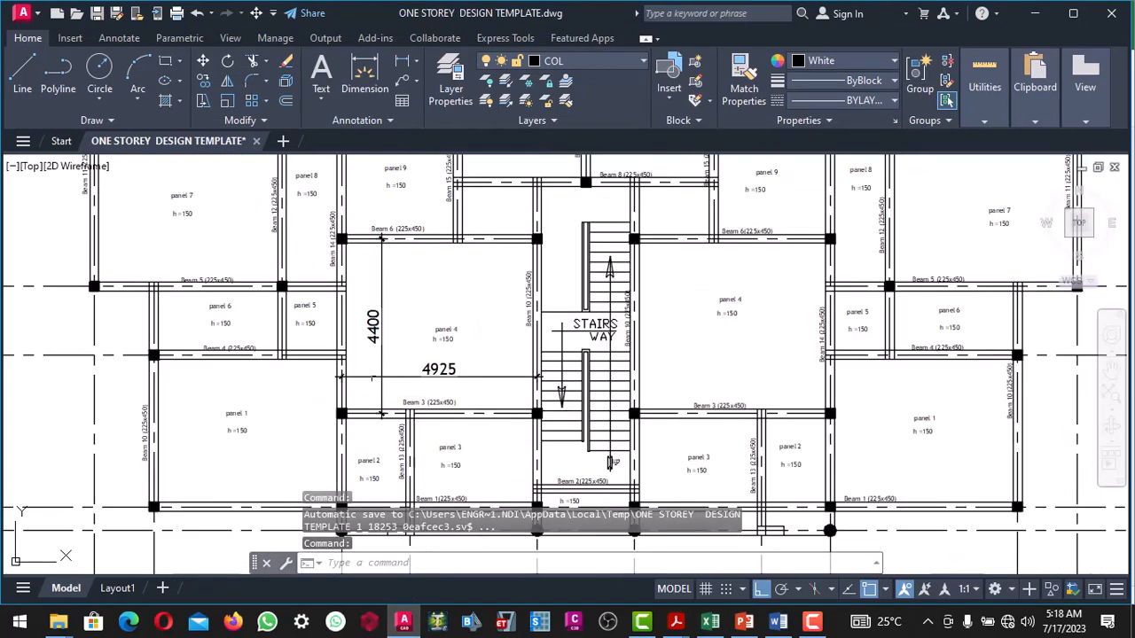
scroll(385, 346, up, 4)
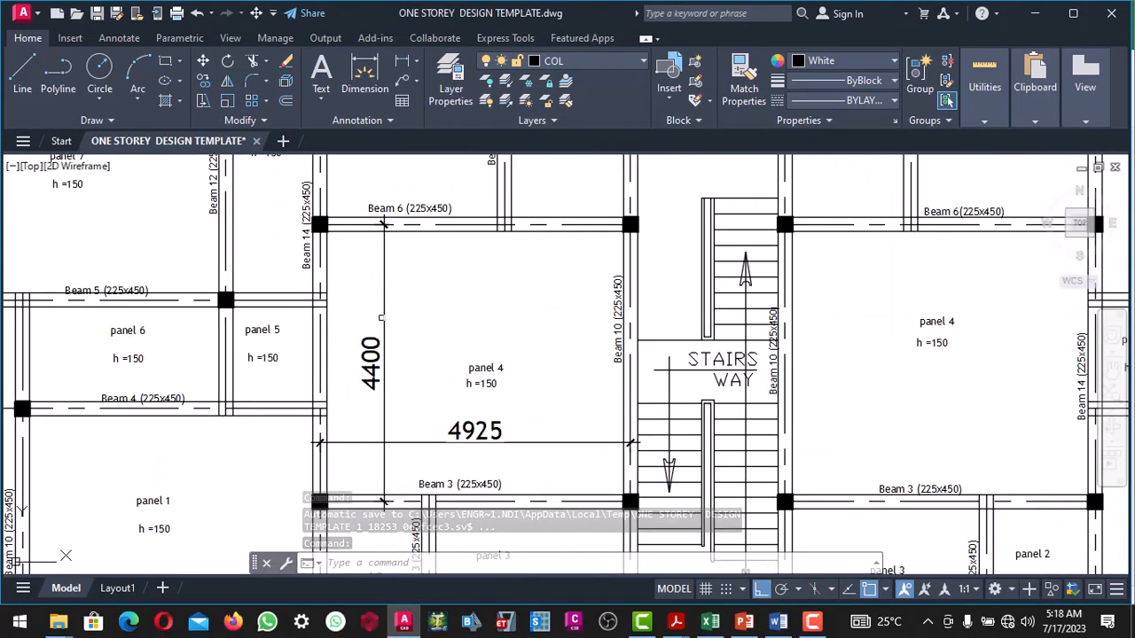
scroll(385, 273, down, 2)
scroll(349, 313, up, 4)
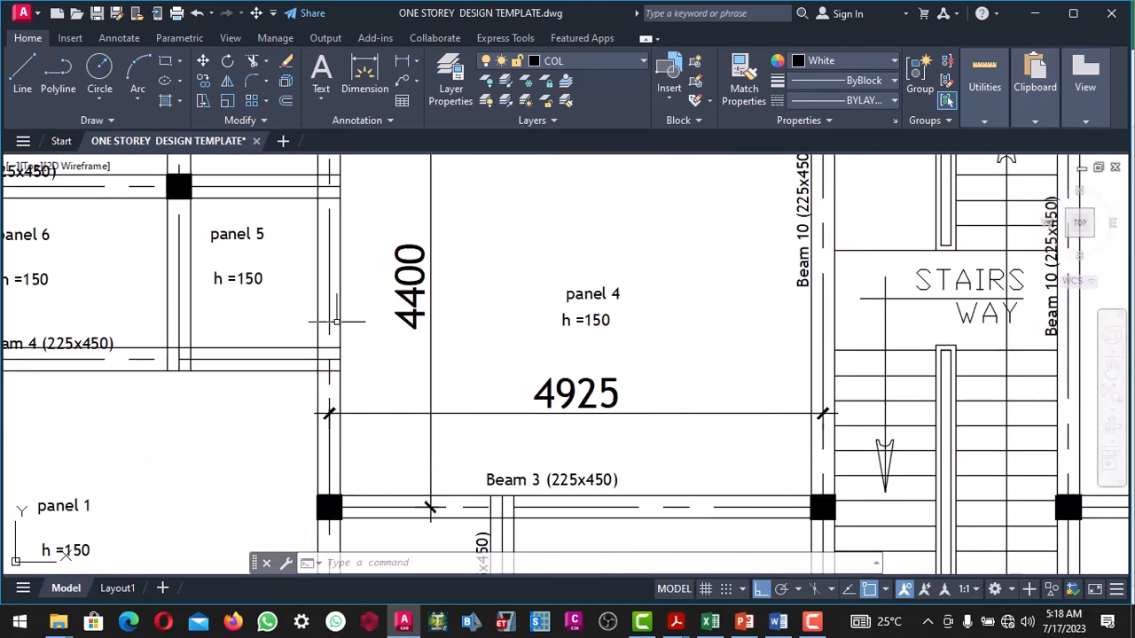
scroll(305, 312, down, 2)
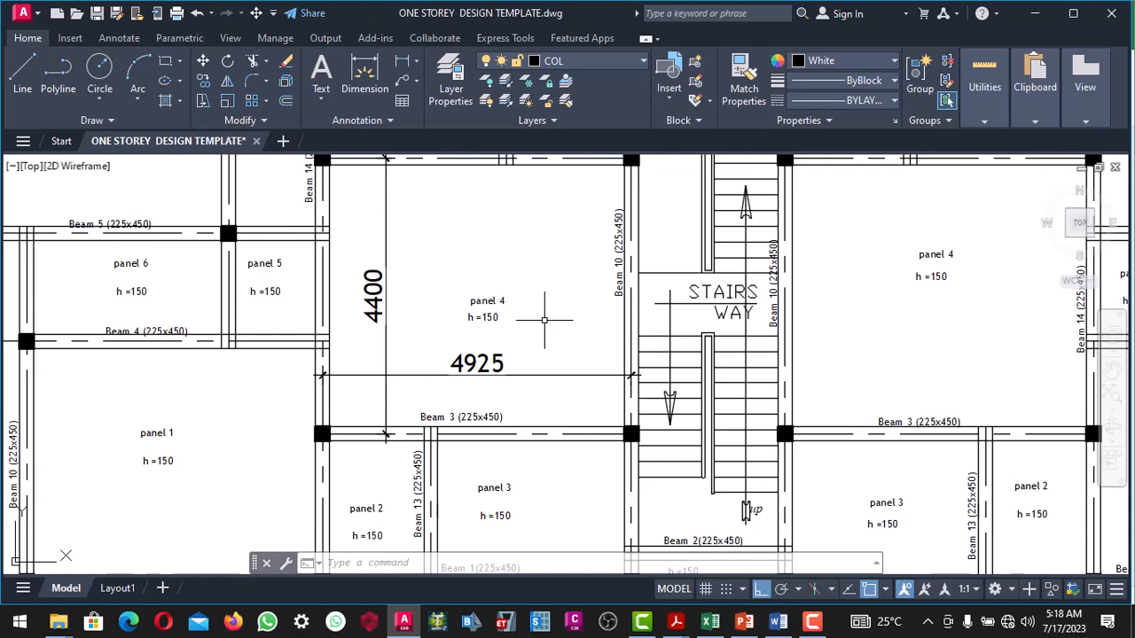
scroll(452, 327, down, 3)
scroll(443, 317, up, 2)
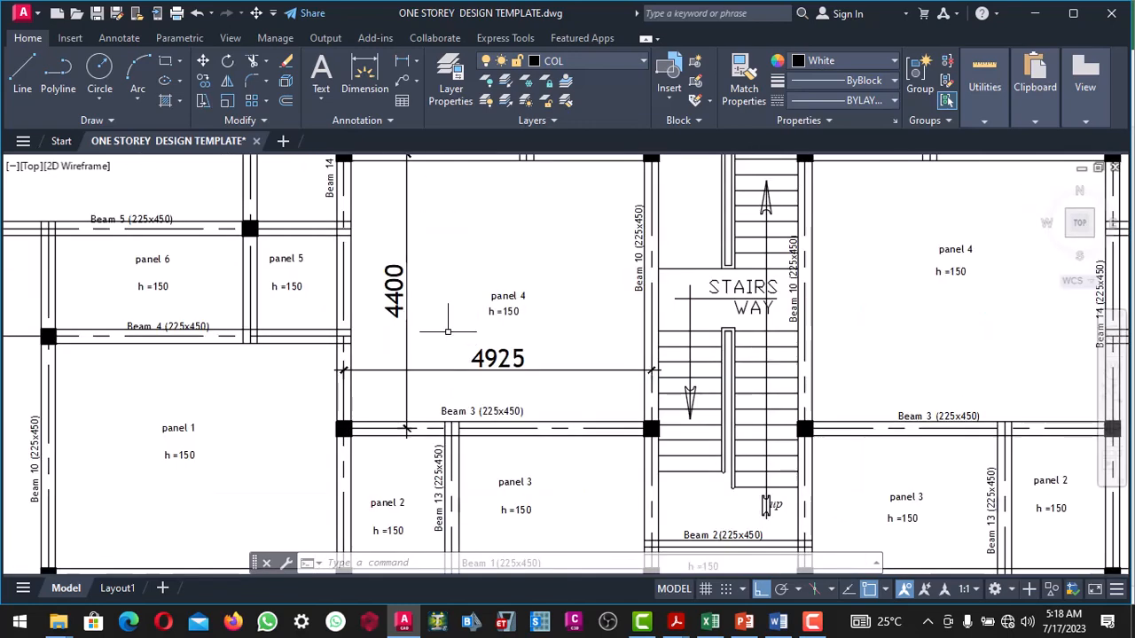
Step: Examine the rectangular slab strip with the span-direction arrow drawn beside the General Arrangement sheet
scroll(446, 331, down, 6)
scroll(447, 333, down, 2)
scroll(655, 284, up, 12)
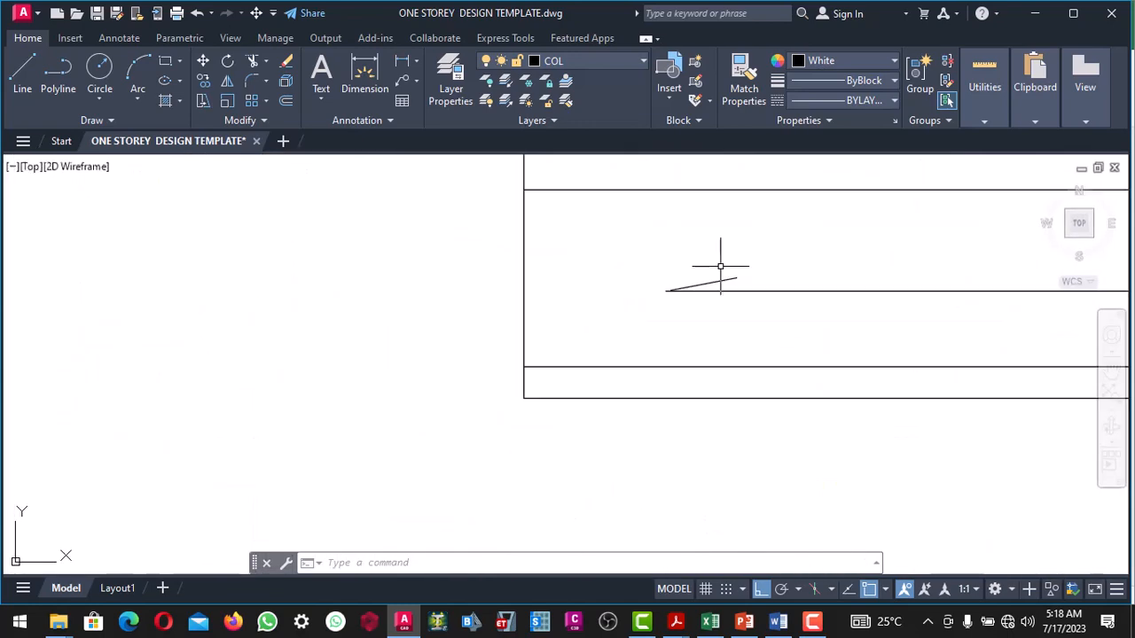
scroll(626, 298, down, 8)
scroll(615, 307, up, 4)
scroll(664, 304, down, 4)
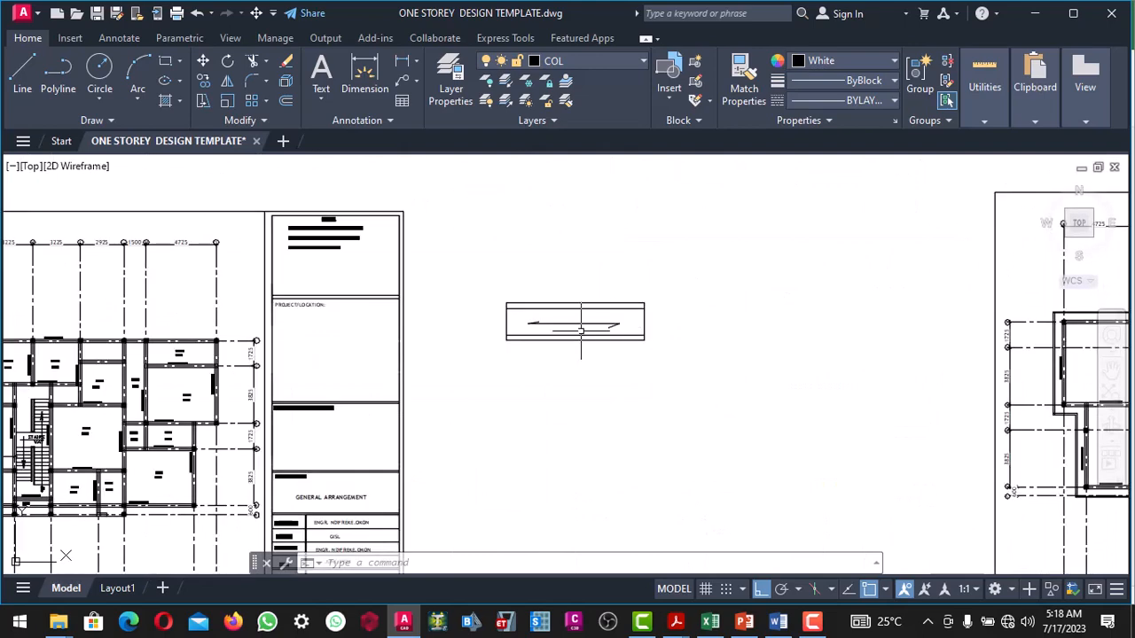
scroll(618, 307, up, 9)
scroll(619, 306, down, 6)
scroll(612, 301, up, 5)
scroll(621, 302, down, 5)
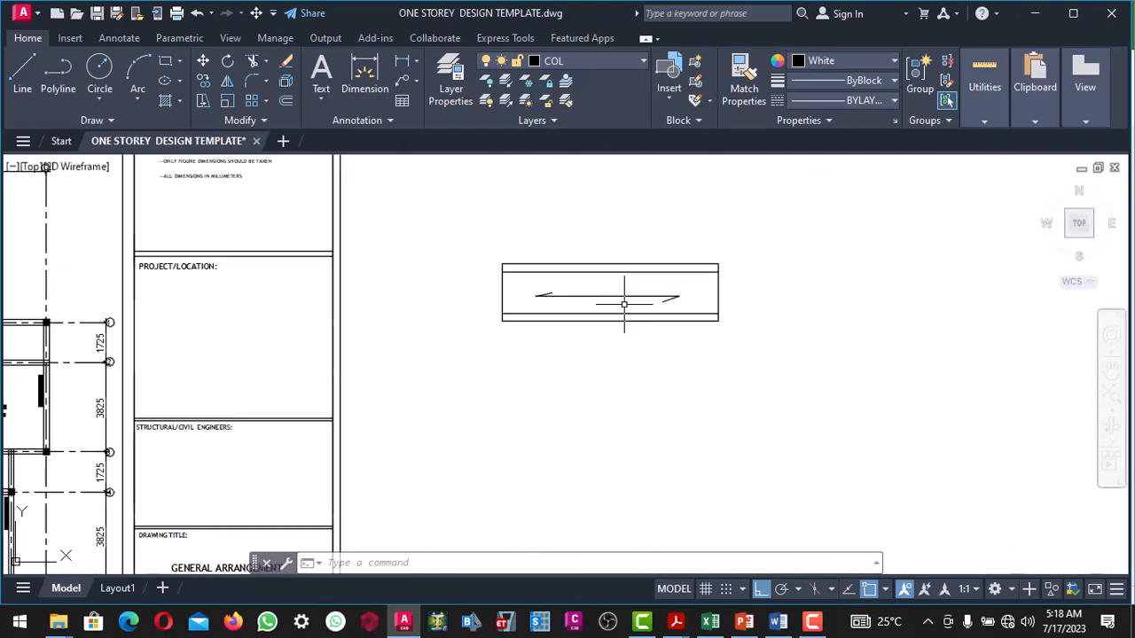
scroll(631, 292, up, 4)
scroll(655, 292, down, 4)
scroll(714, 308, up, 5)
scroll(723, 314, down, 5)
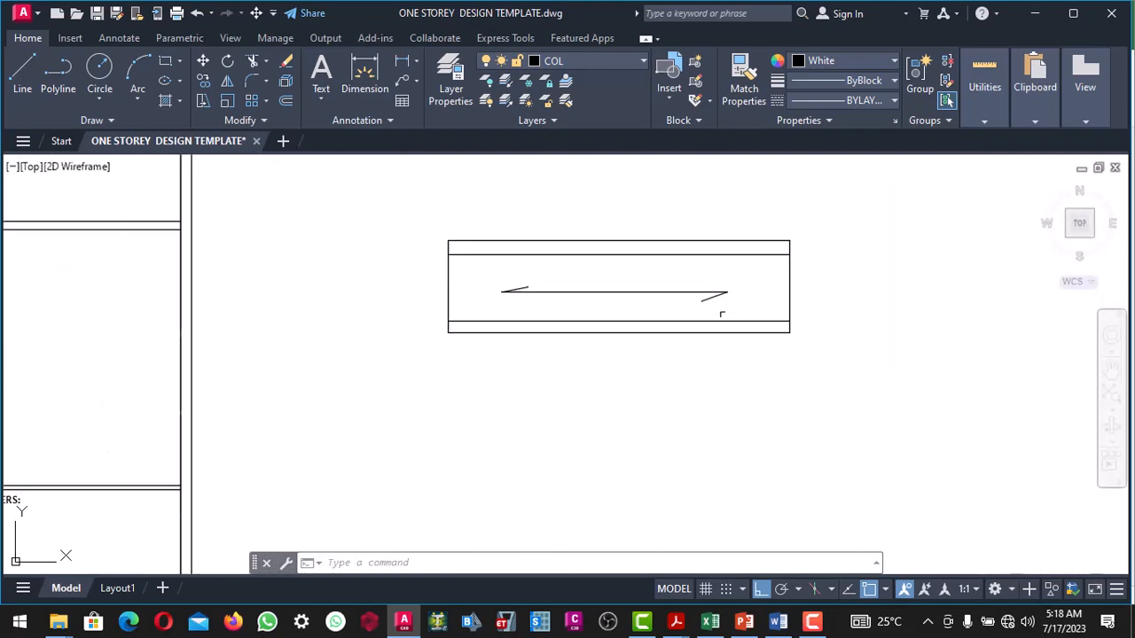
scroll(718, 284, up, 4)
scroll(701, 283, down, 3)
scroll(603, 296, up, 3)
scroll(570, 310, down, 3)
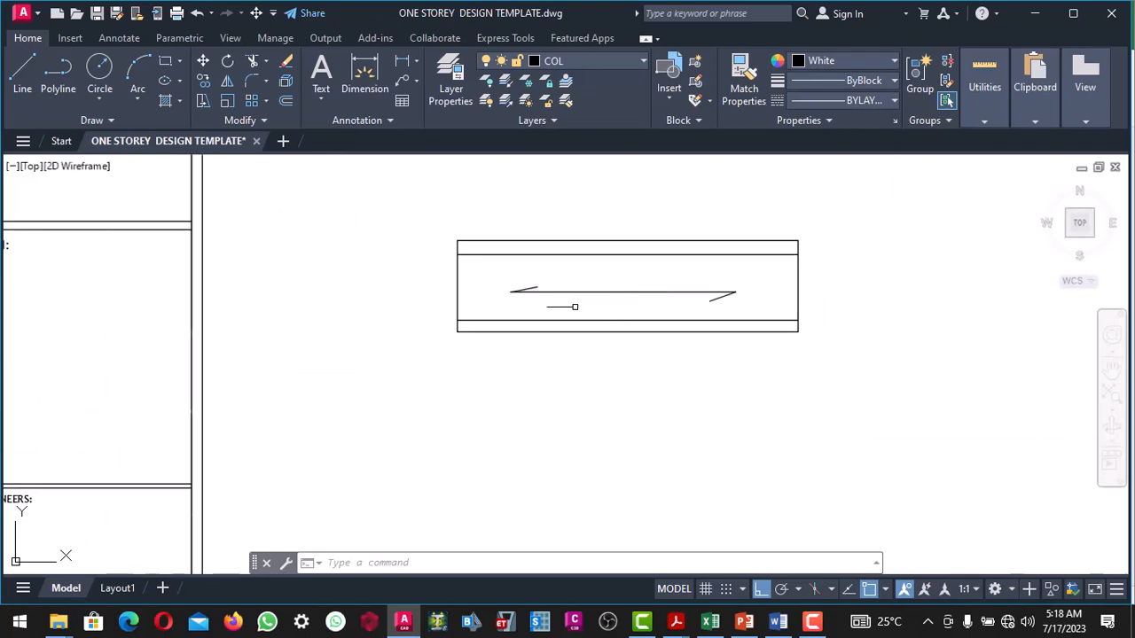
scroll(499, 312, up, 5)
scroll(500, 312, down, 2)
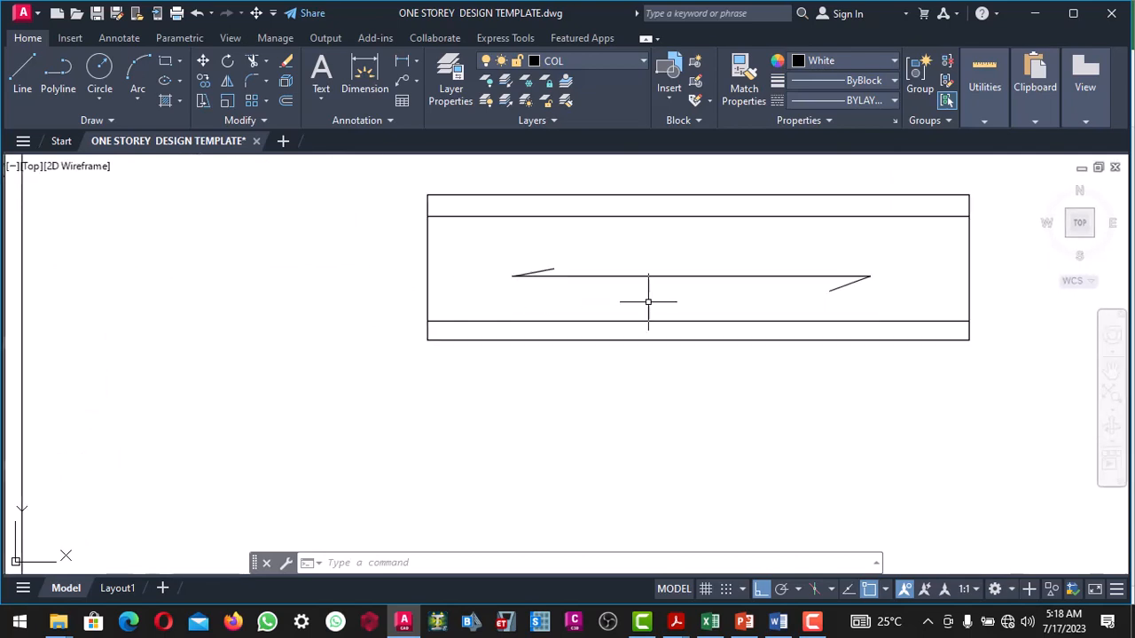
scroll(649, 302, down, 4)
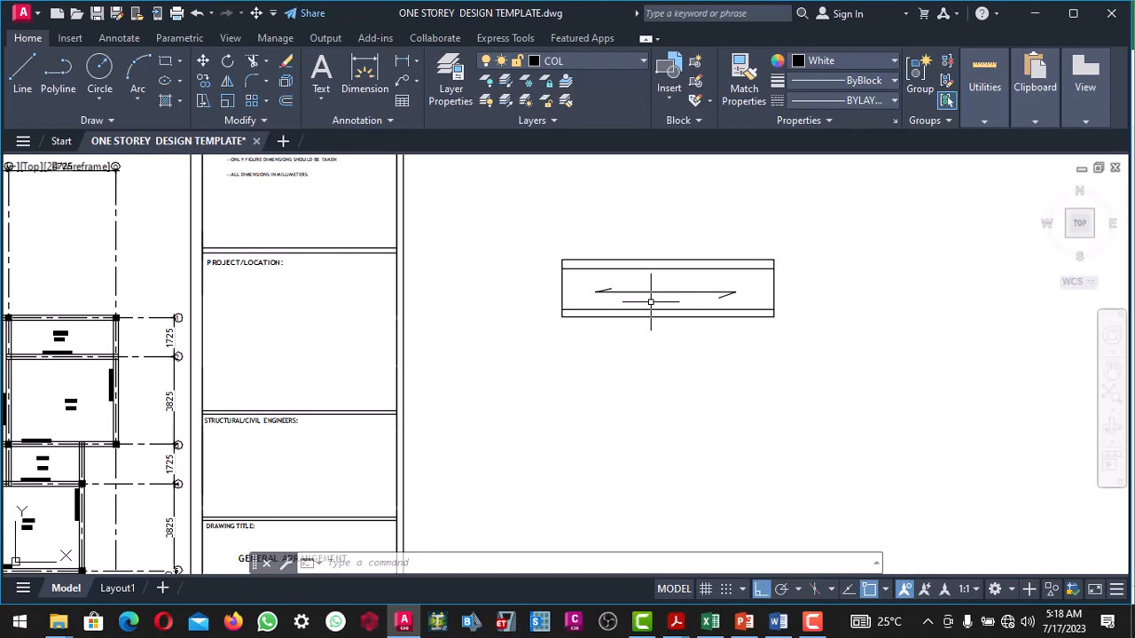
scroll(590, 322, down, 4)
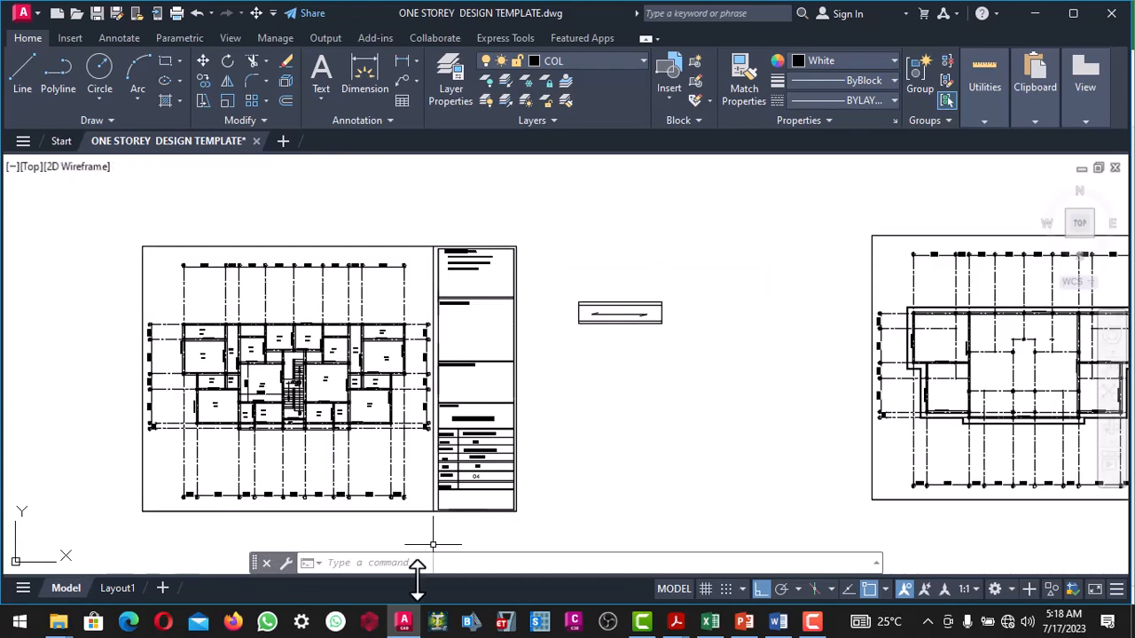
Step: Return to the Excel slab sheet and draw a thick border along the left long edge of the panel 4 sketch
click(710, 622)
scroll(456, 316, down, 1)
scroll(457, 318, up, 2)
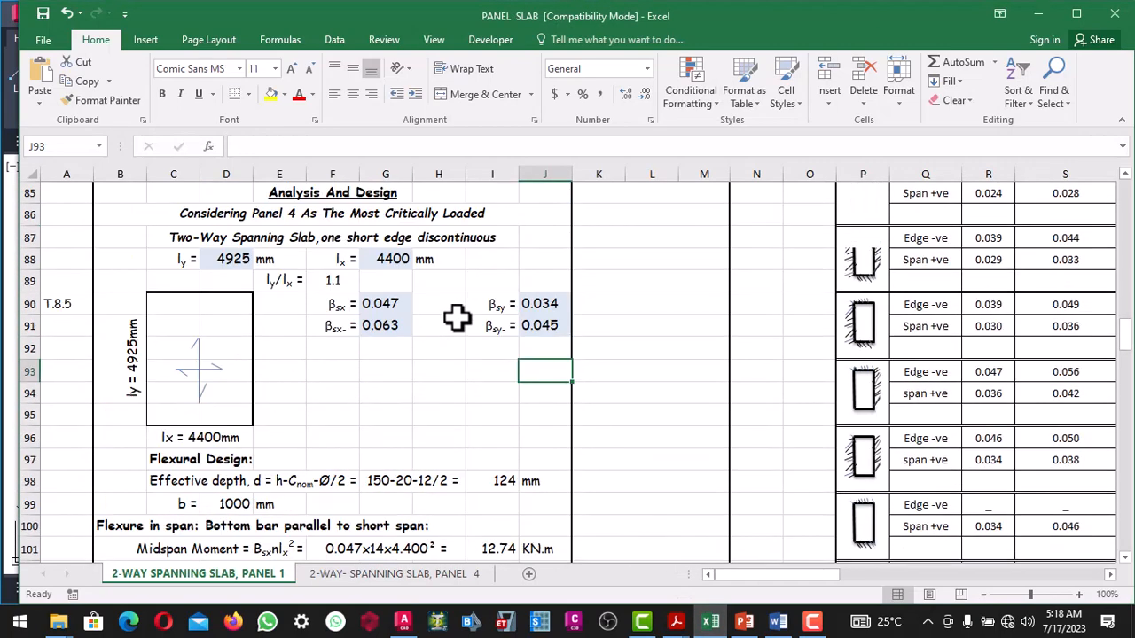
scroll(455, 319, up, 1)
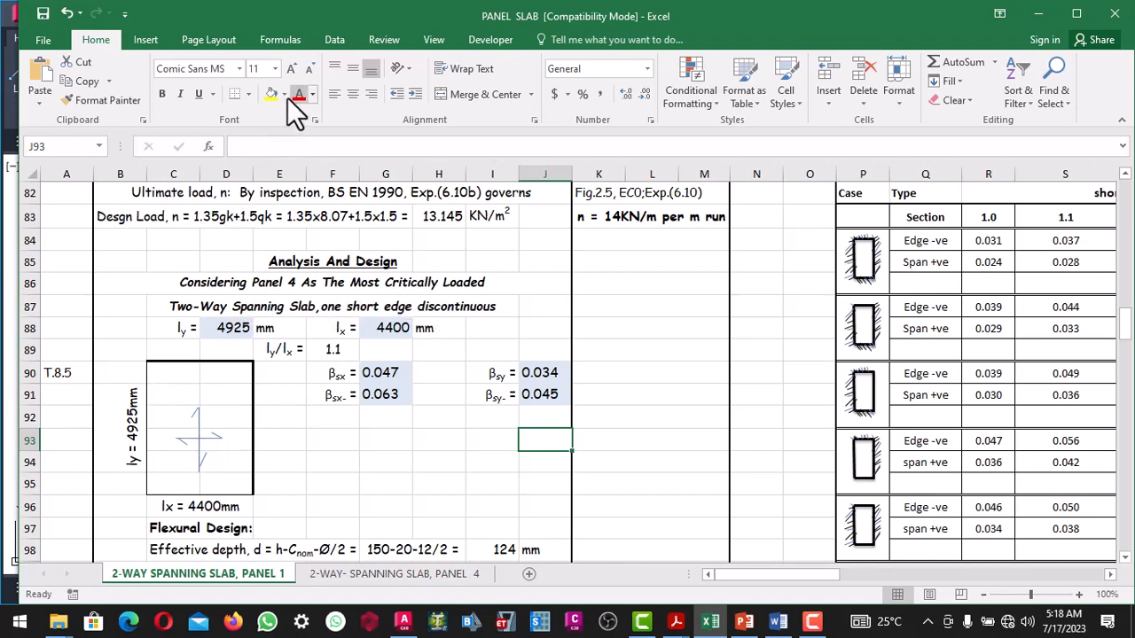
click(249, 94)
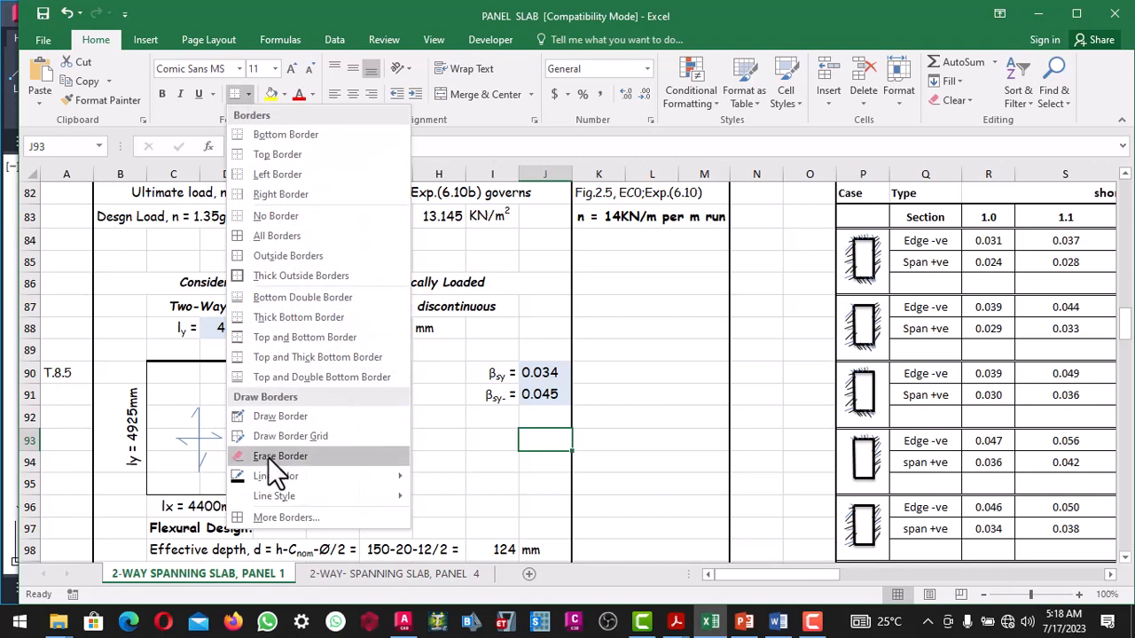
mouse_move(273, 493)
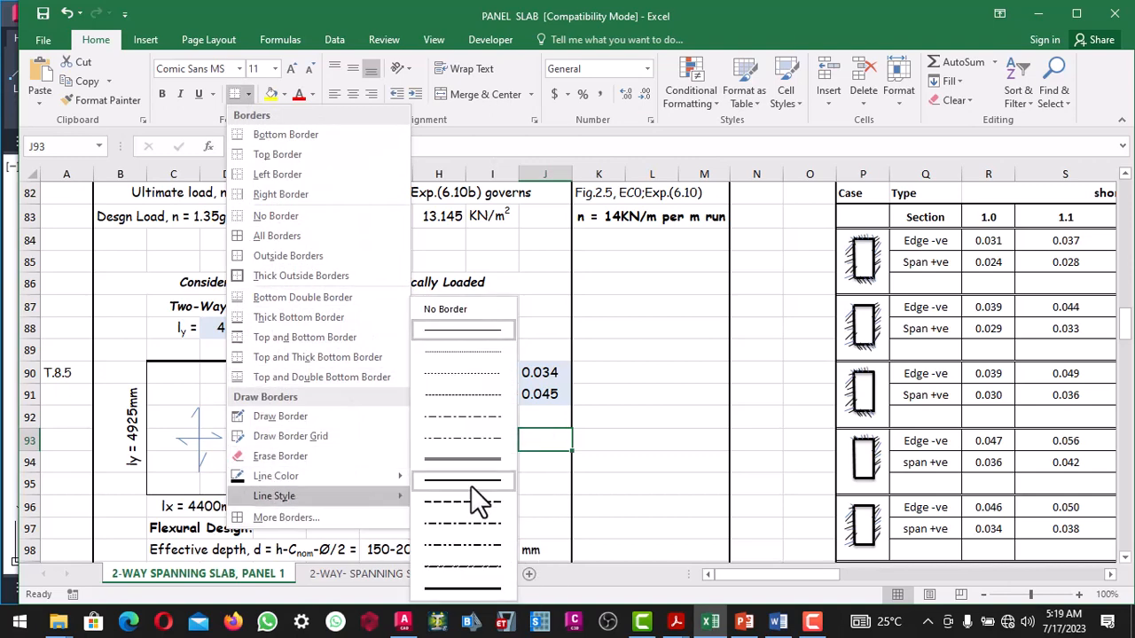
click(454, 589)
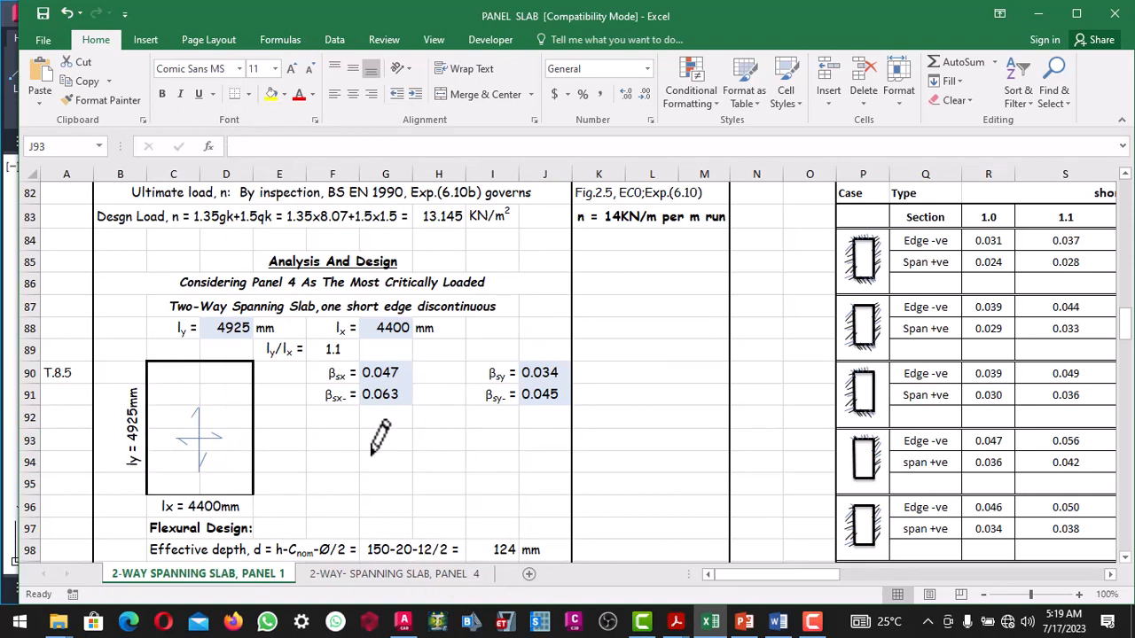
key(Escape)
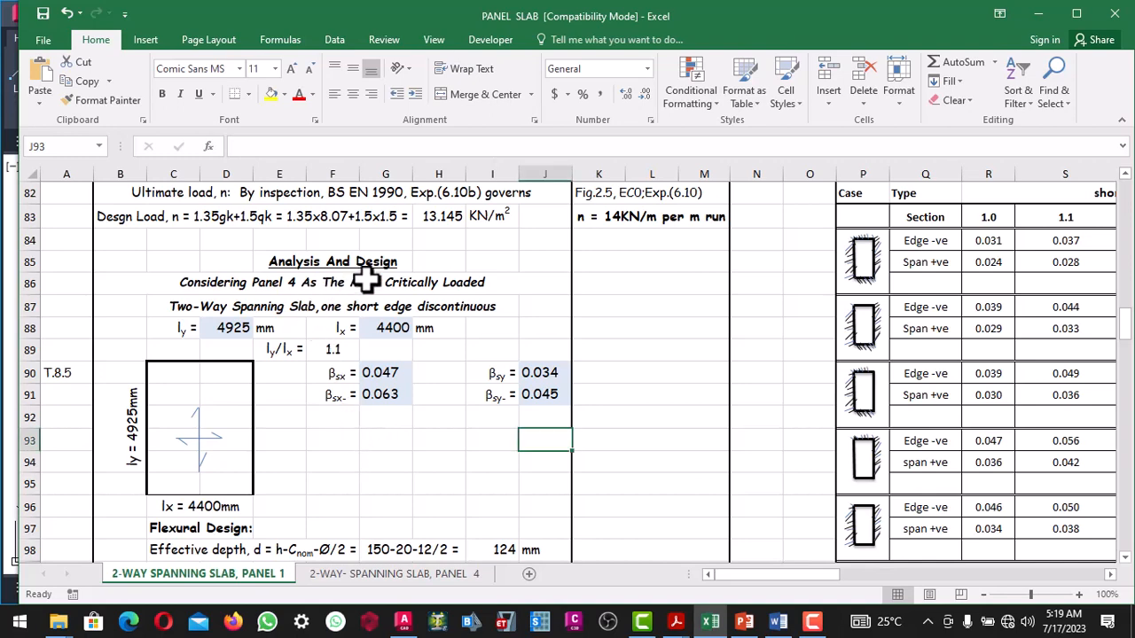
Step: Examine the short-span coefficient table for the case matching one short edge discontinuous at an ly/lx ratio of 1.1
scroll(336, 306, down, 1)
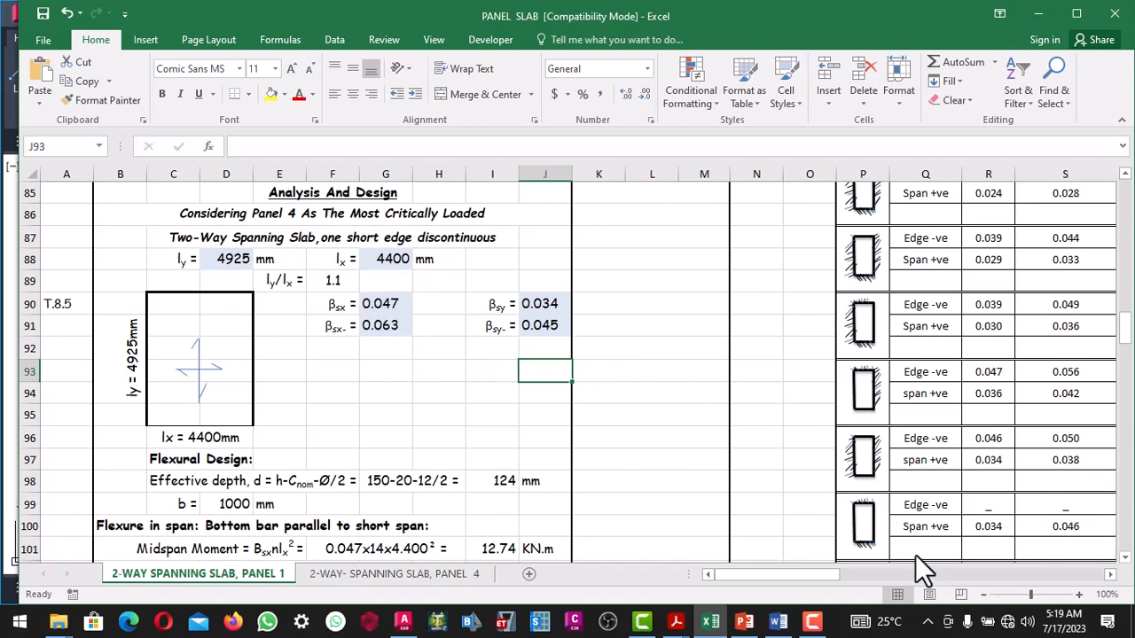
click(959, 516)
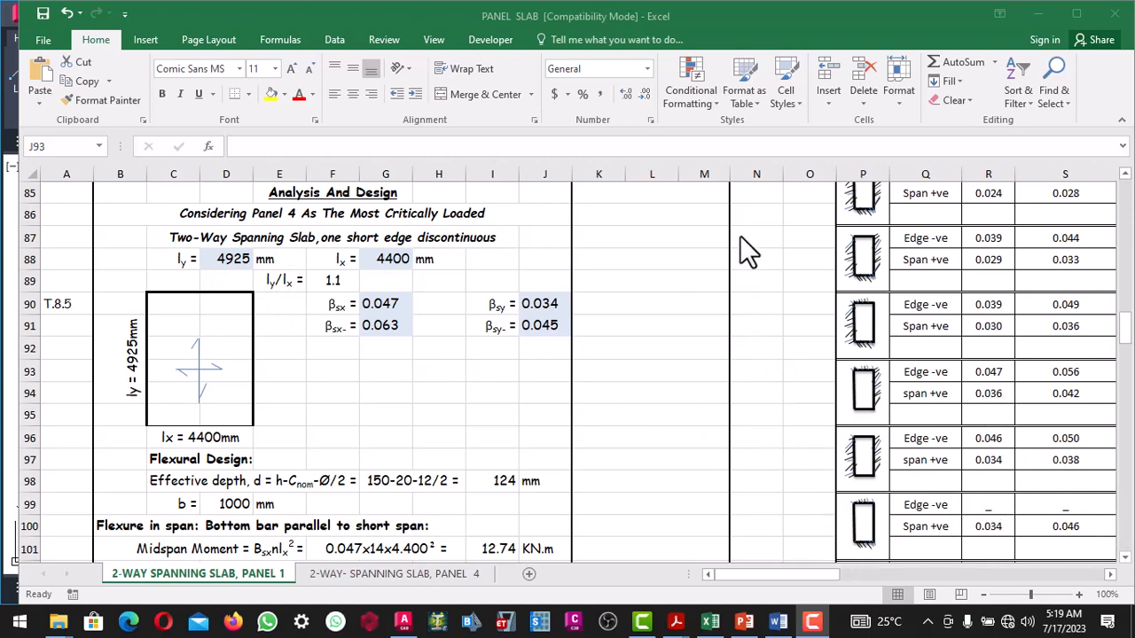
click(1111, 575)
click(1111, 574)
click(1110, 575)
click(1110, 575)
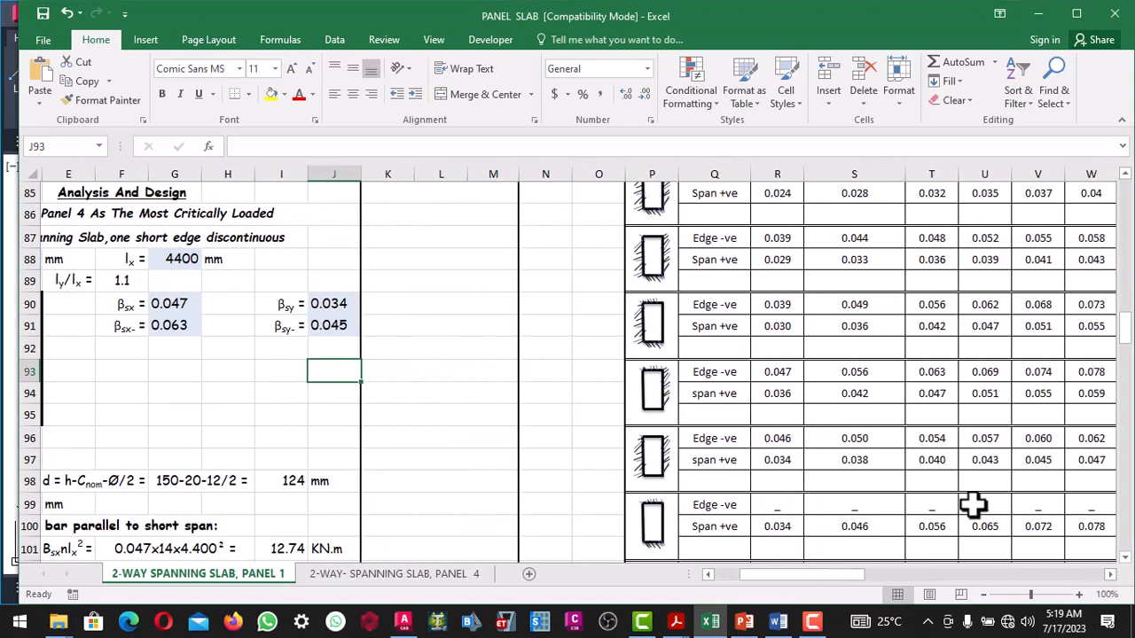
scroll(913, 470, up, 4)
scroll(775, 454, down, 2)
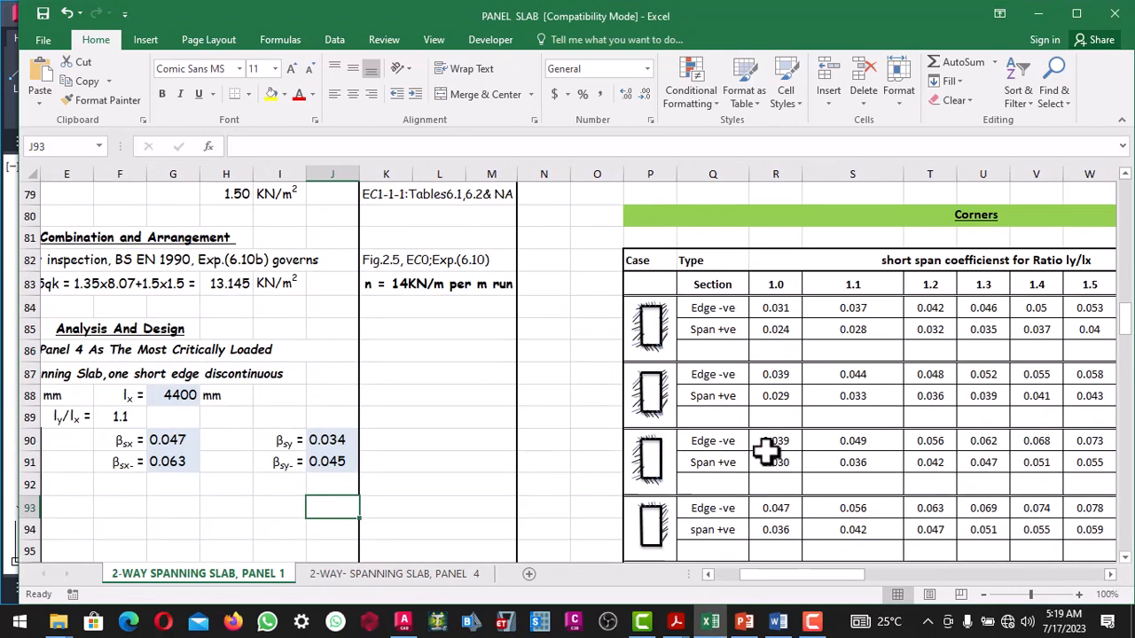
scroll(734, 453, up, 1)
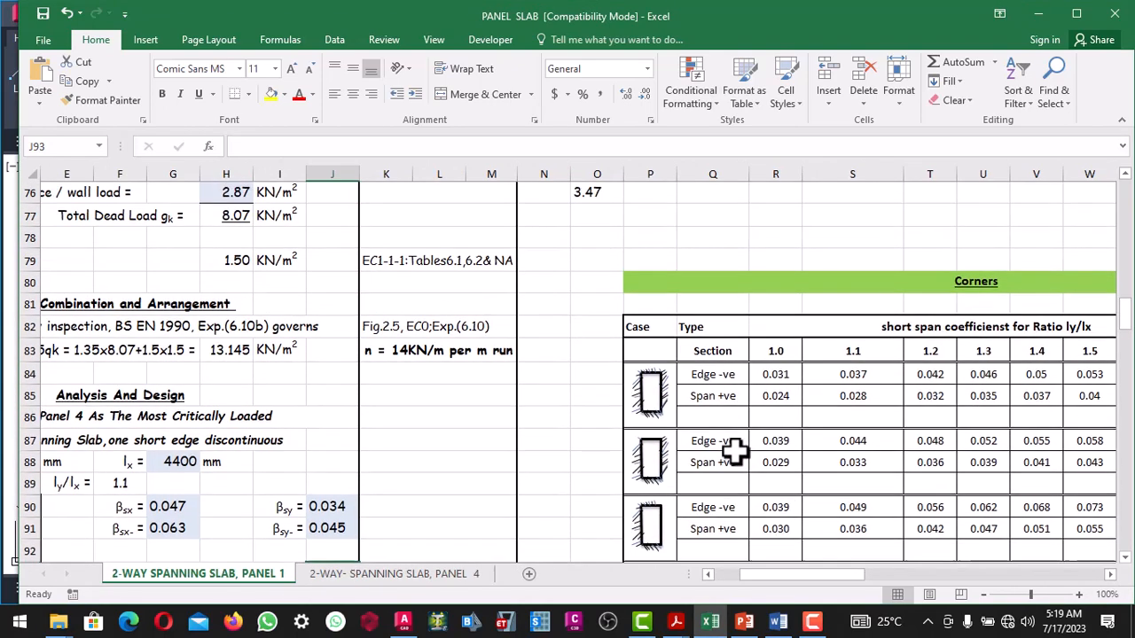
scroll(720, 452, down, 1)
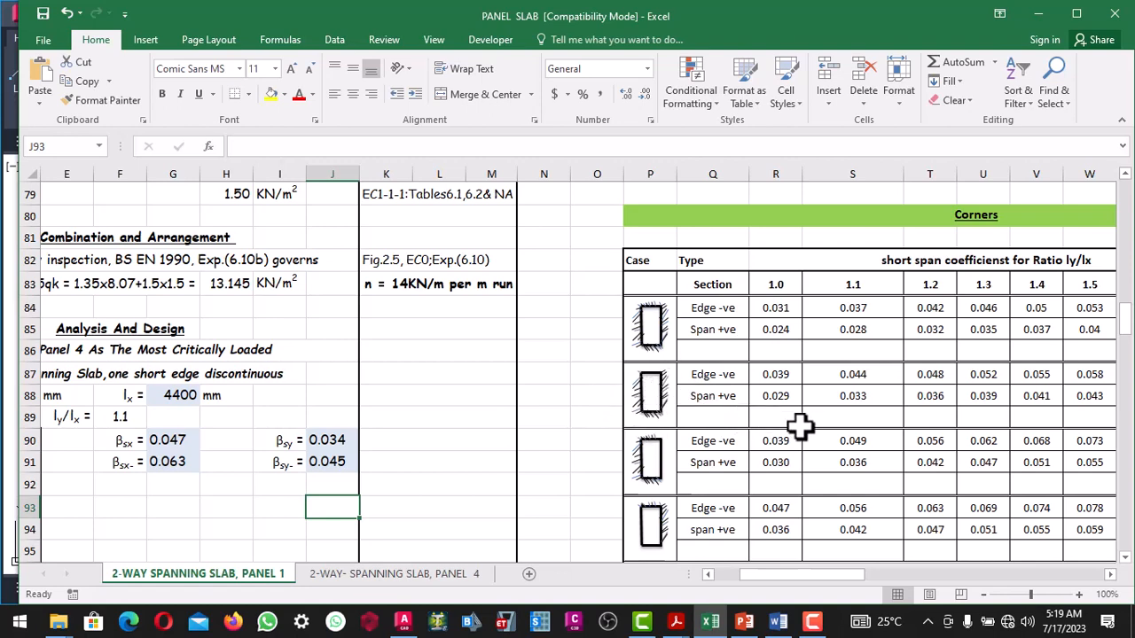
scroll(806, 427, up, 1)
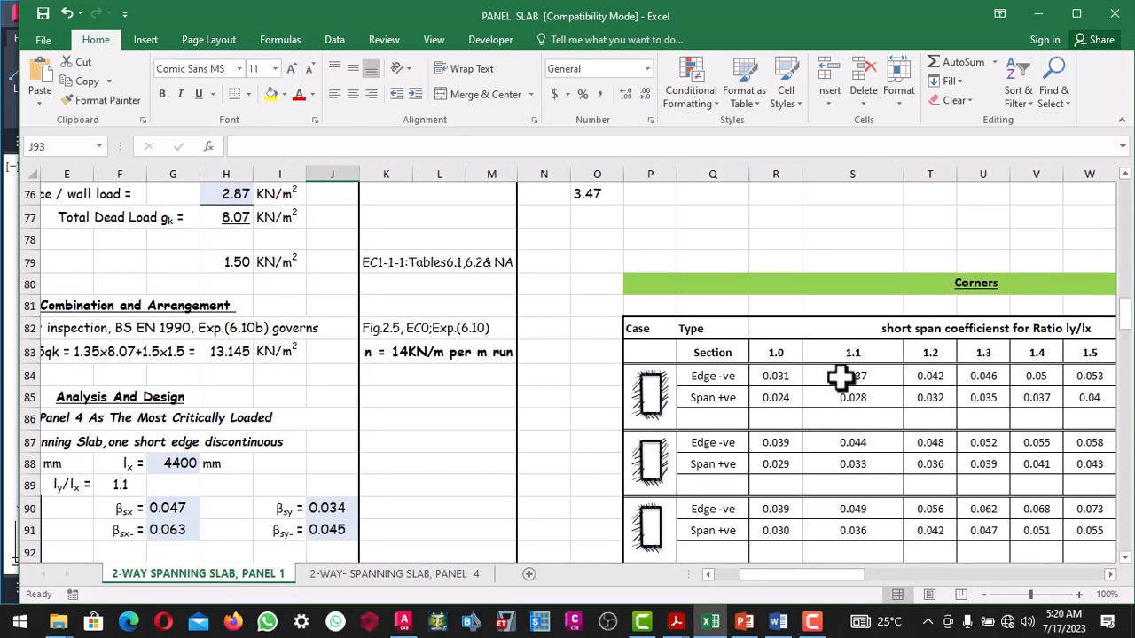
scroll(840, 377, down, 1)
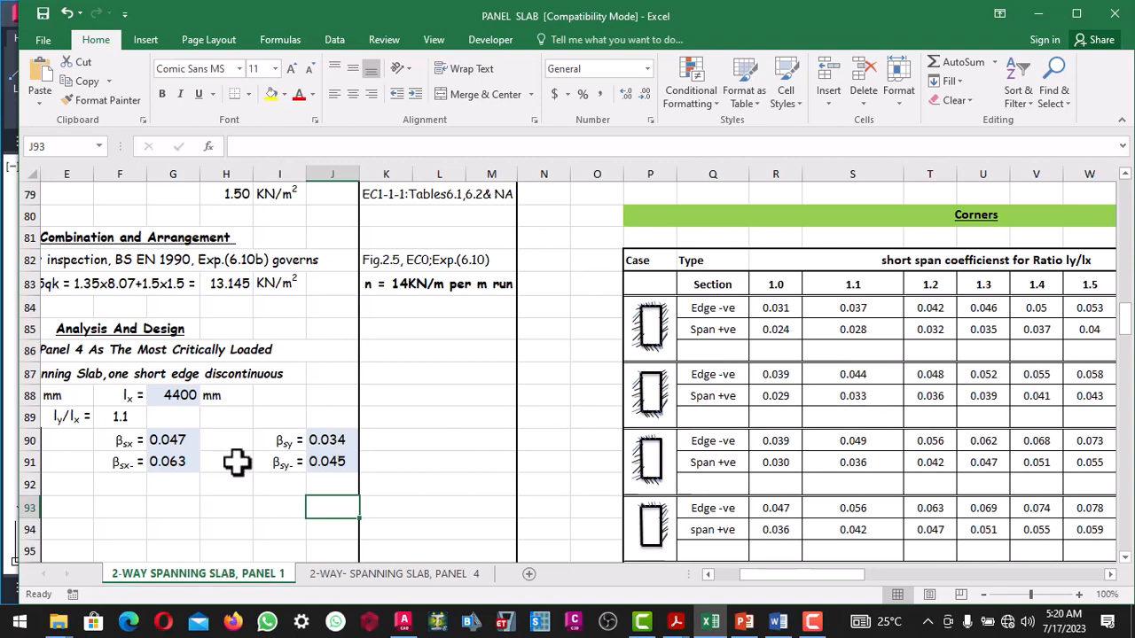
Step: Link βsx to span coefficient S88 (0.033) and βsx- to edge coefficient S87 (0.044) in the 1.1 ratio column
click(169, 446)
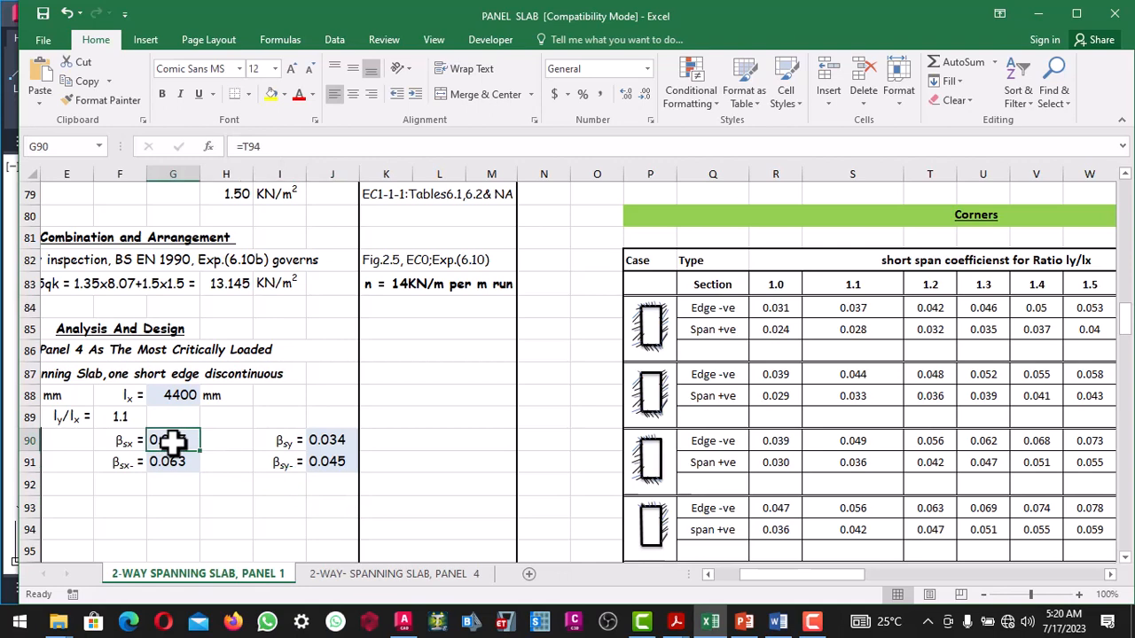
text(=)
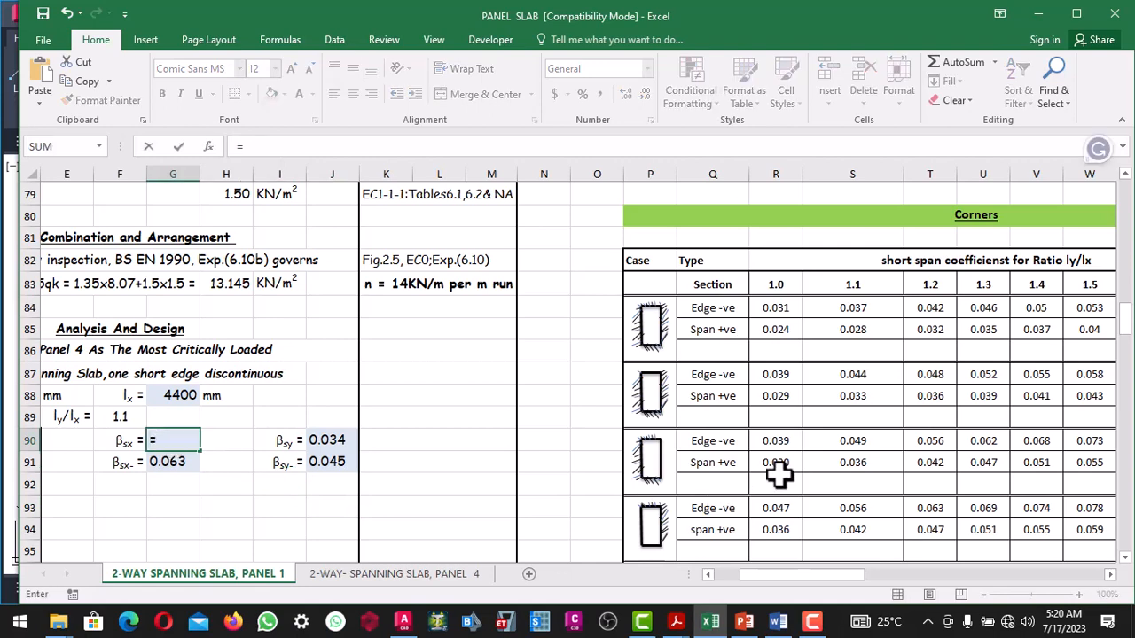
click(849, 395)
key(Return)
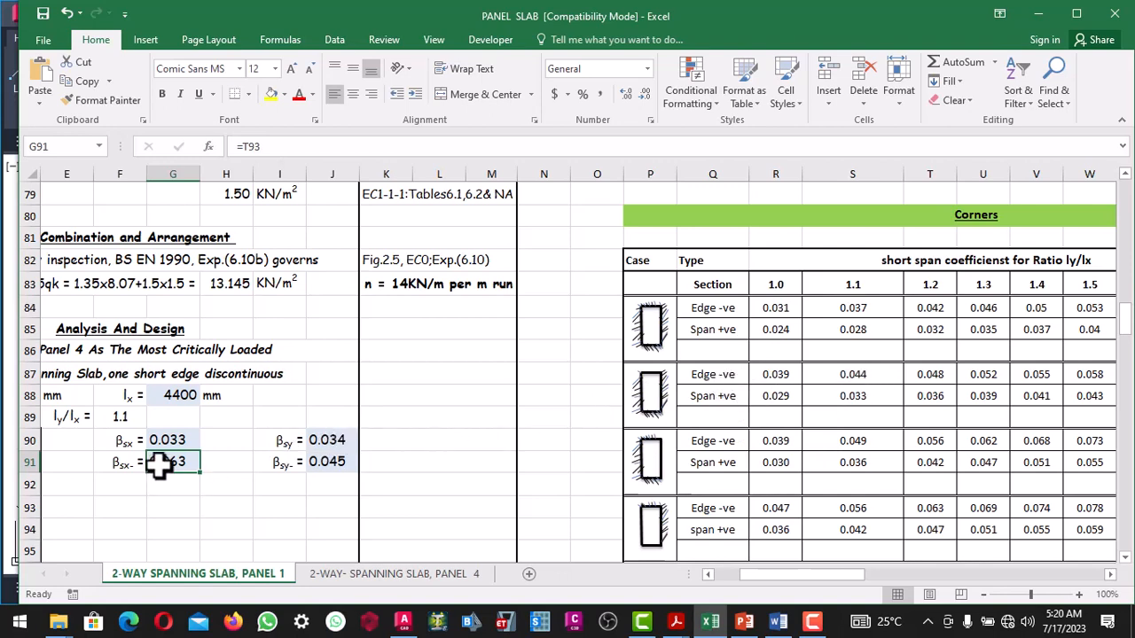
text(=)
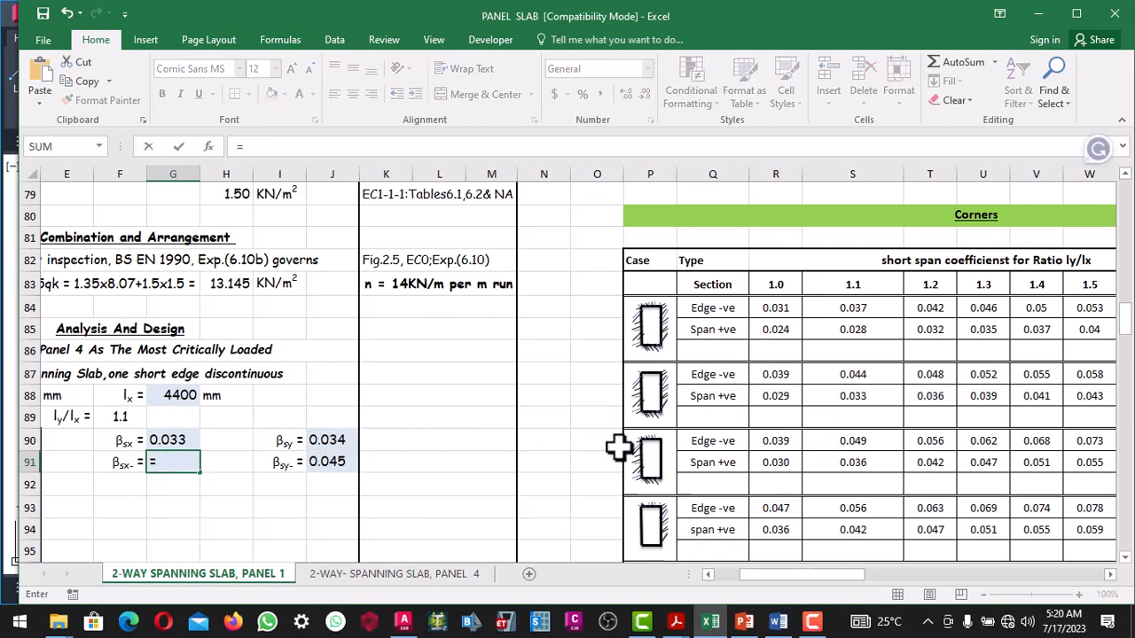
click(862, 379)
key(Return)
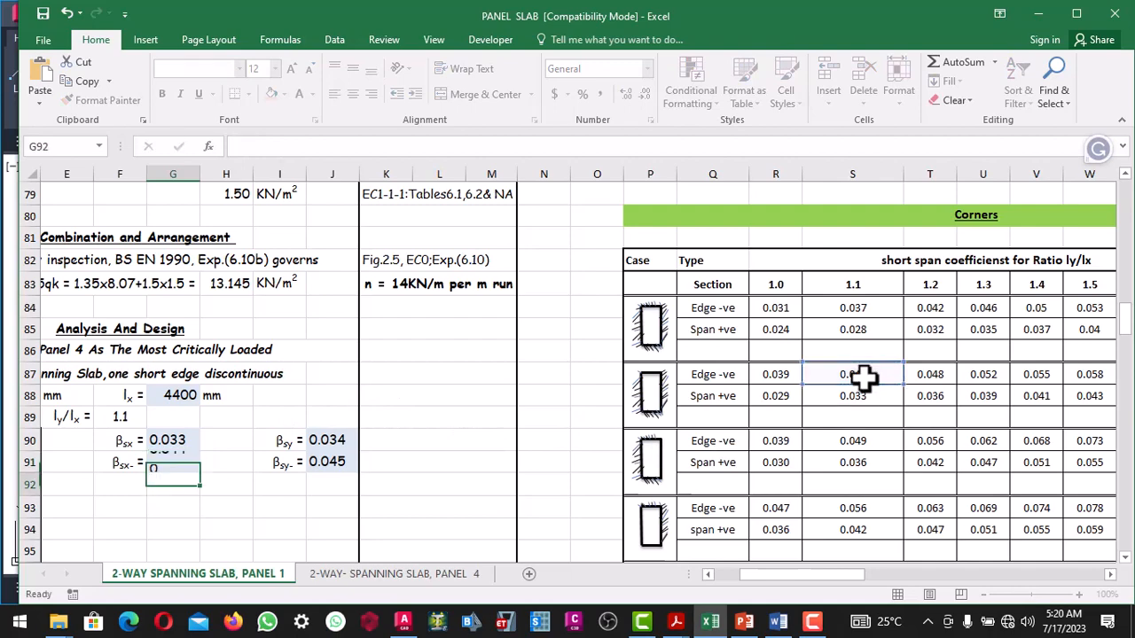
Step: Examine the long-span coefficient column for the case with one short edge discontinuous, alongside the panel's βsy and βsy- entries
click(1110, 574)
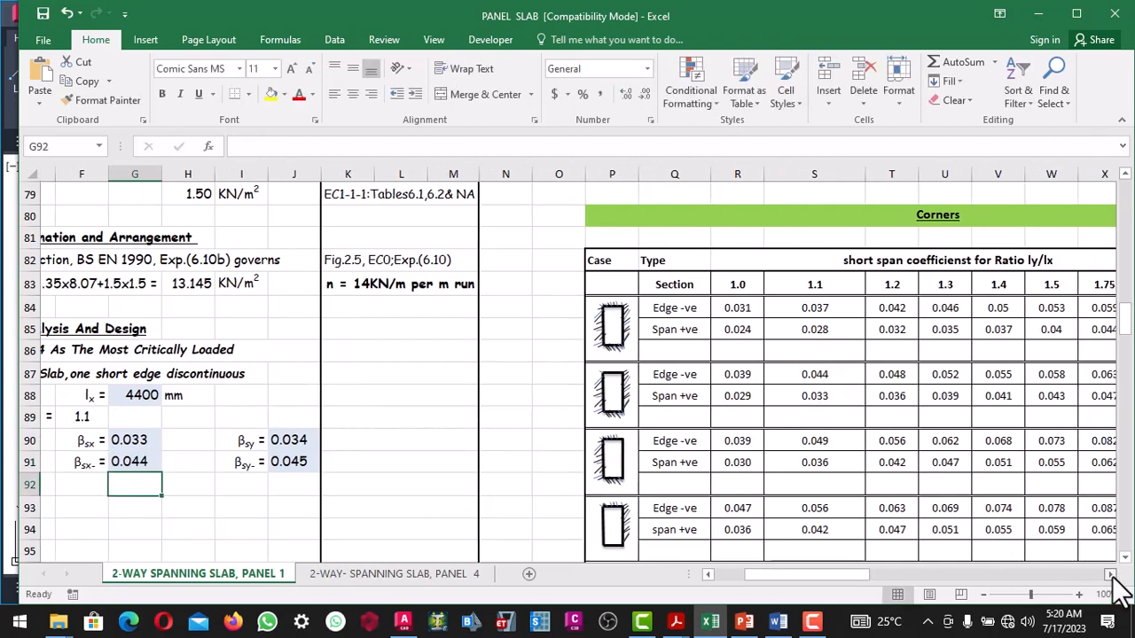
click(1109, 575)
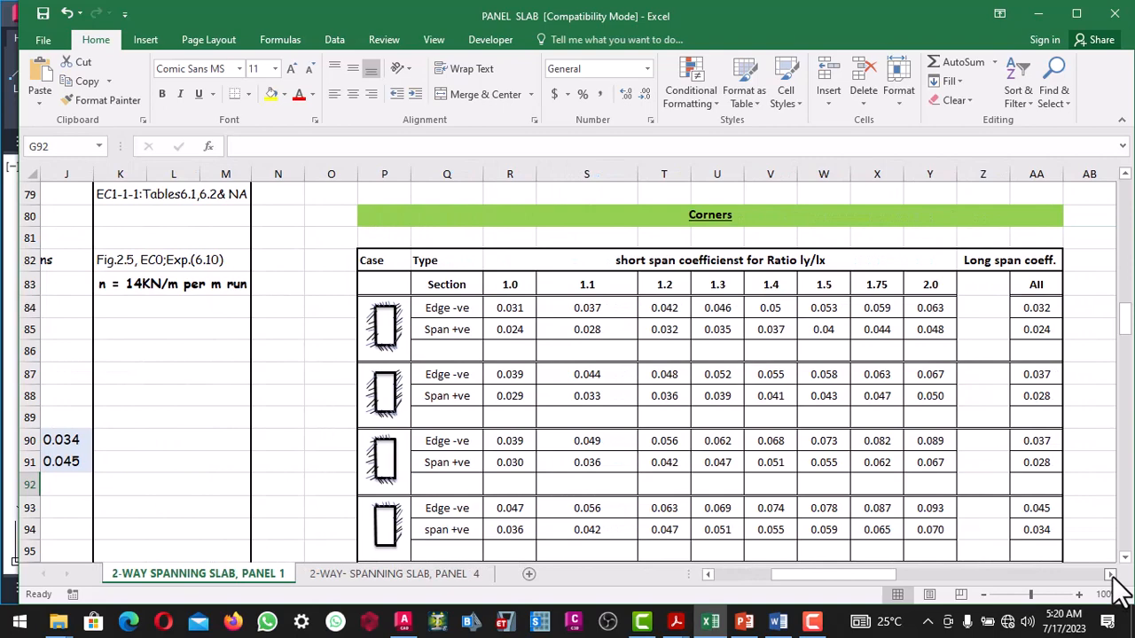
click(1110, 575)
scroll(977, 403, up, 1)
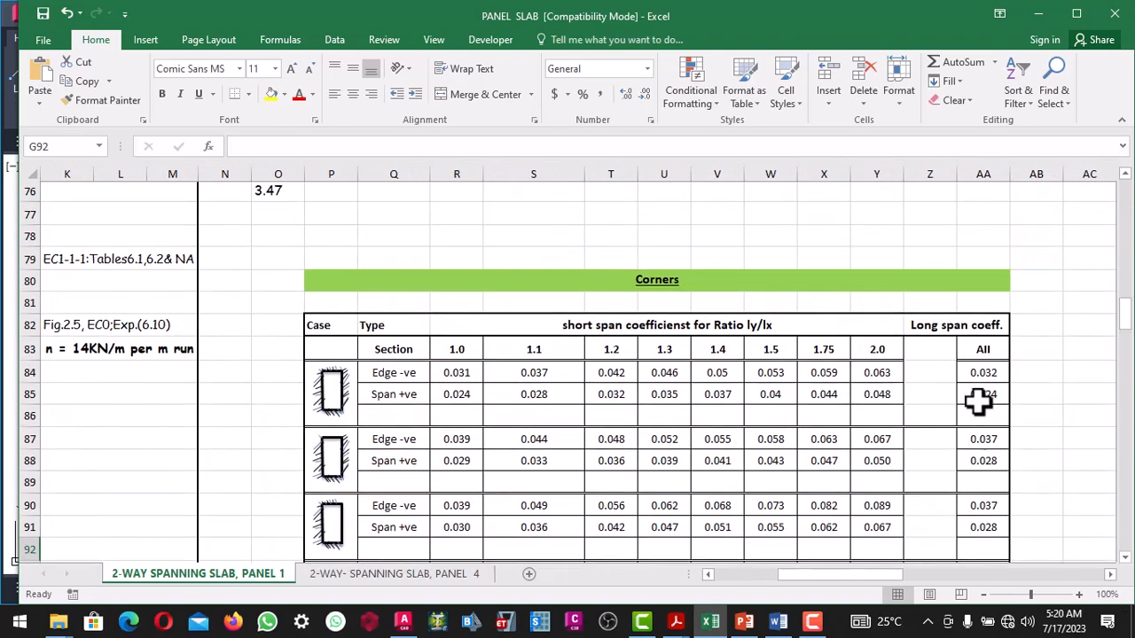
scroll(978, 404, down, 1)
scroll(977, 402, up, 1)
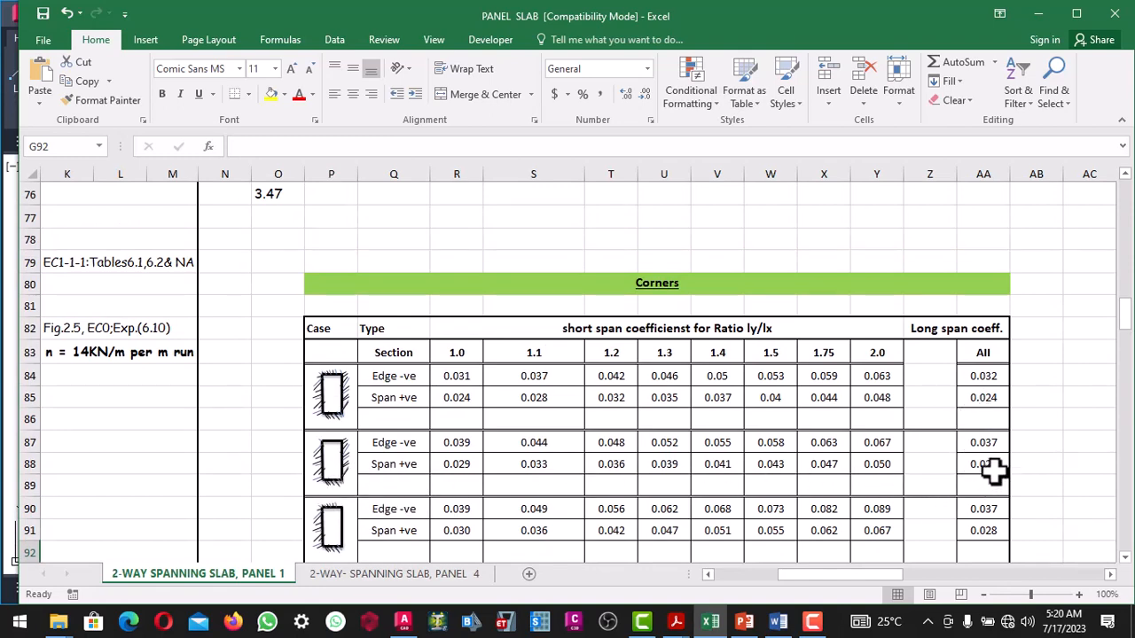
click(708, 574)
click(708, 574)
click(709, 574)
scroll(227, 465, down, 1)
scroll(227, 466, down, 1)
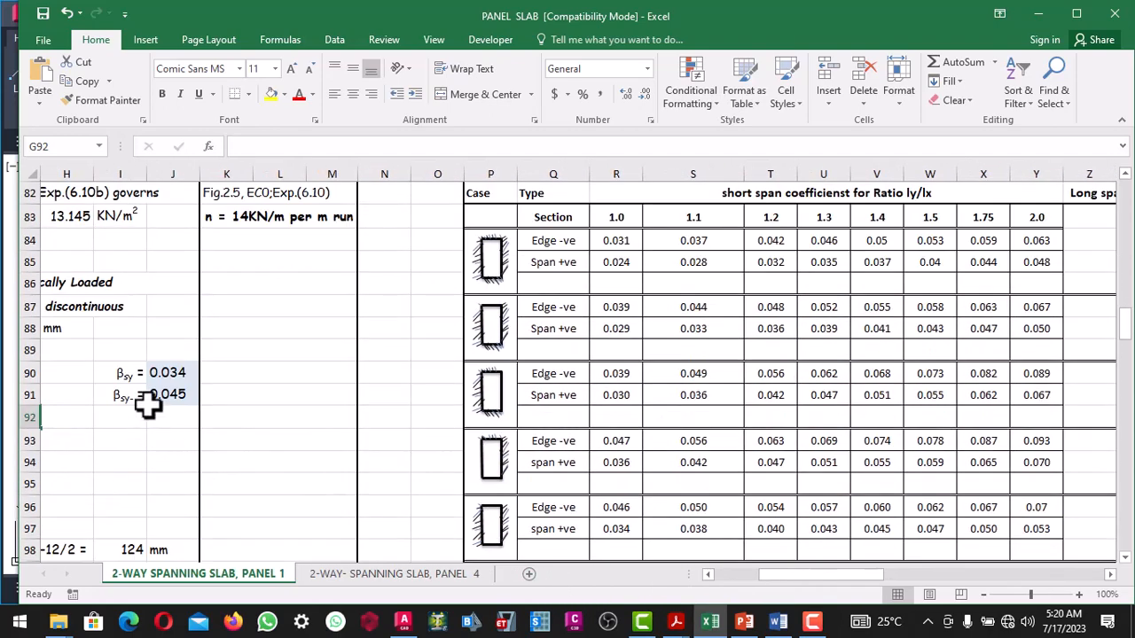
Step: Link βsy in J90 to the long-span span coefficient in AA88 (0.028)
click(168, 374)
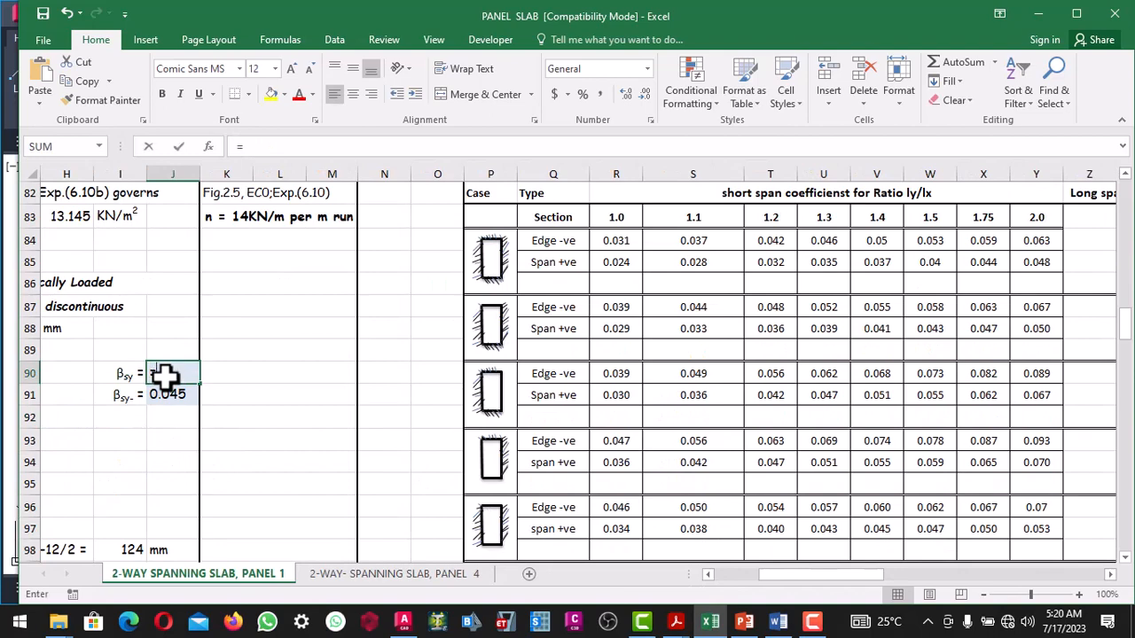
click(1110, 575)
click(1109, 575)
click(1110, 574)
scroll(1006, 459, up, 2)
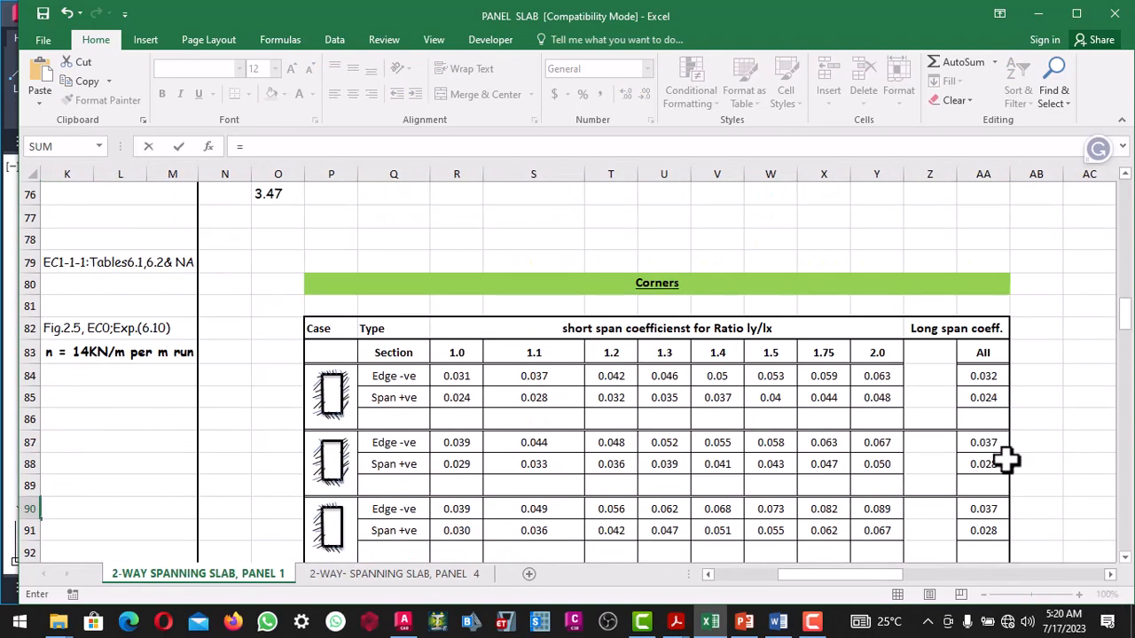
click(991, 468)
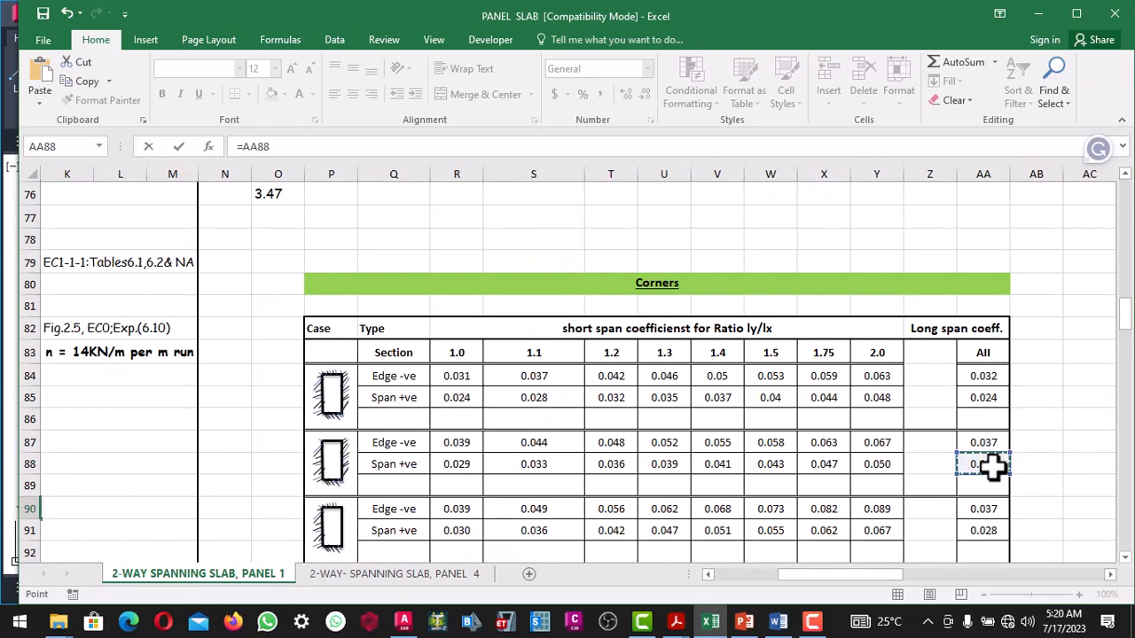
key(Return)
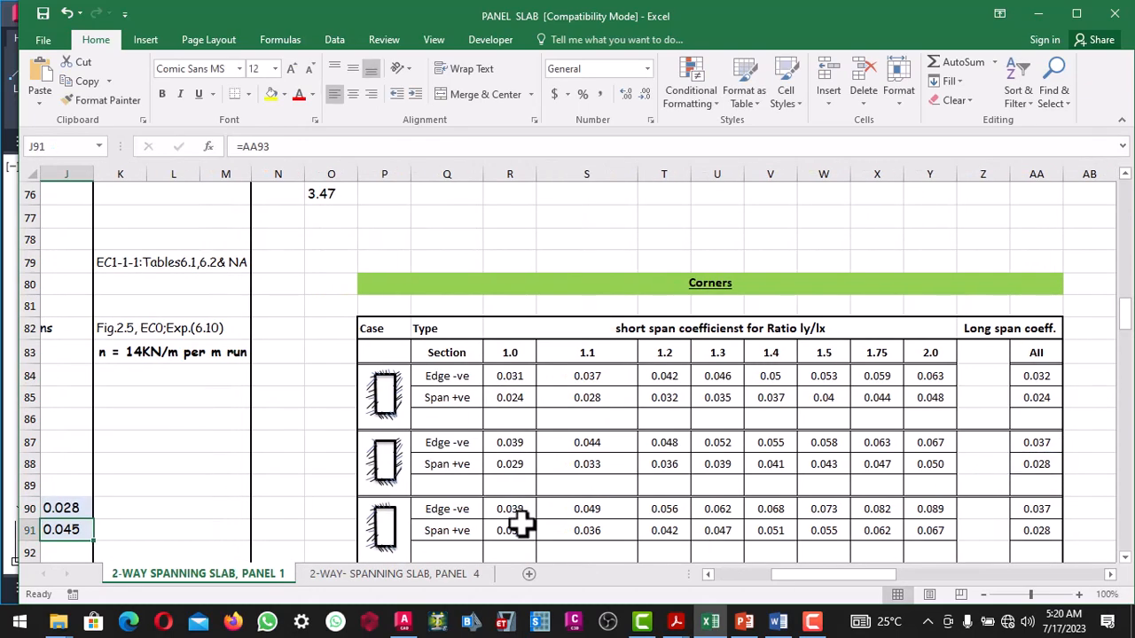
Step: Link βsy- in J91 to the long-span edge coefficient in AA87 (0.037)
scroll(302, 469, down, 1)
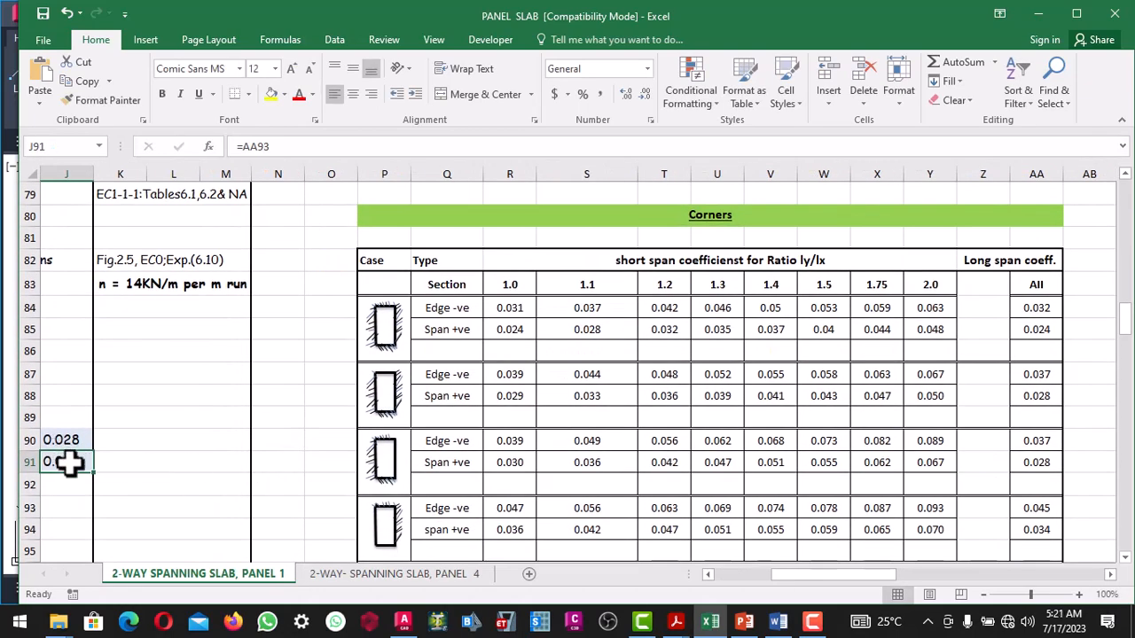
text(=)
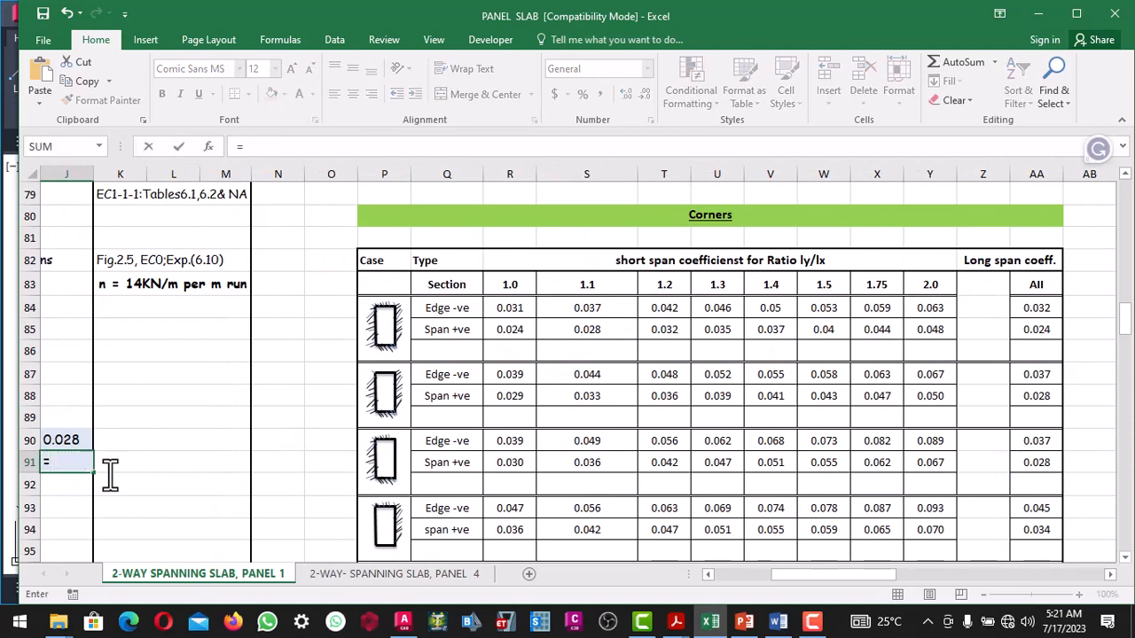
click(1046, 374)
key(Return)
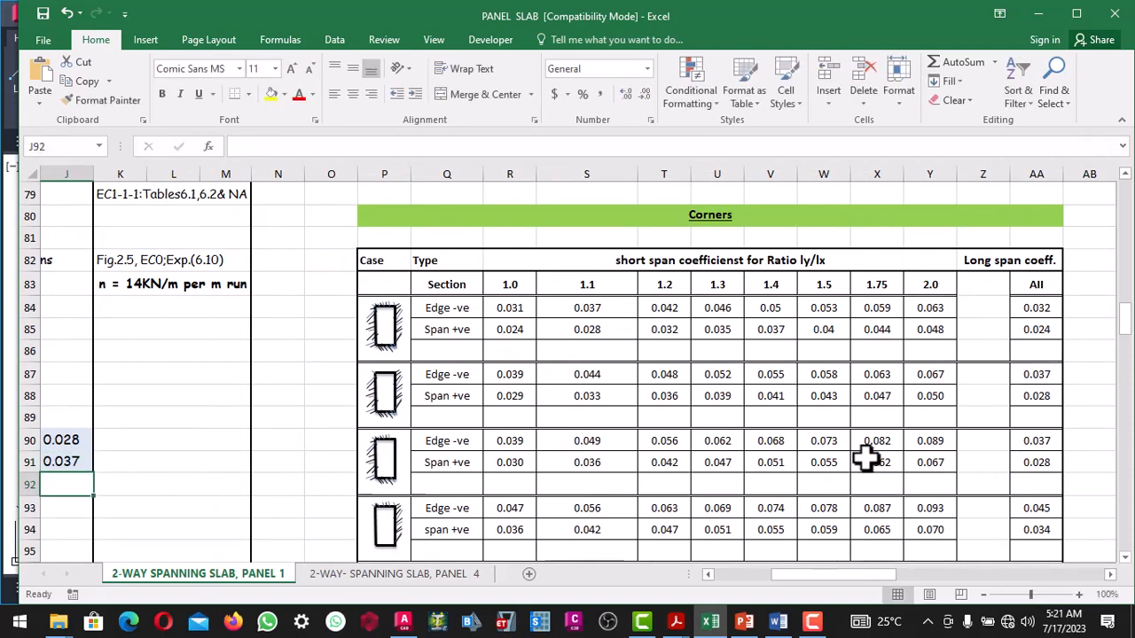
Step: Review the panel's moment coefficients and the flexure-in-span calculation for the bottom bars parallel to the short span, including the reinforcement provision
drag(711, 573, 711, 572)
scroll(572, 425, down, 3)
click(590, 423)
scroll(585, 423, up, 2)
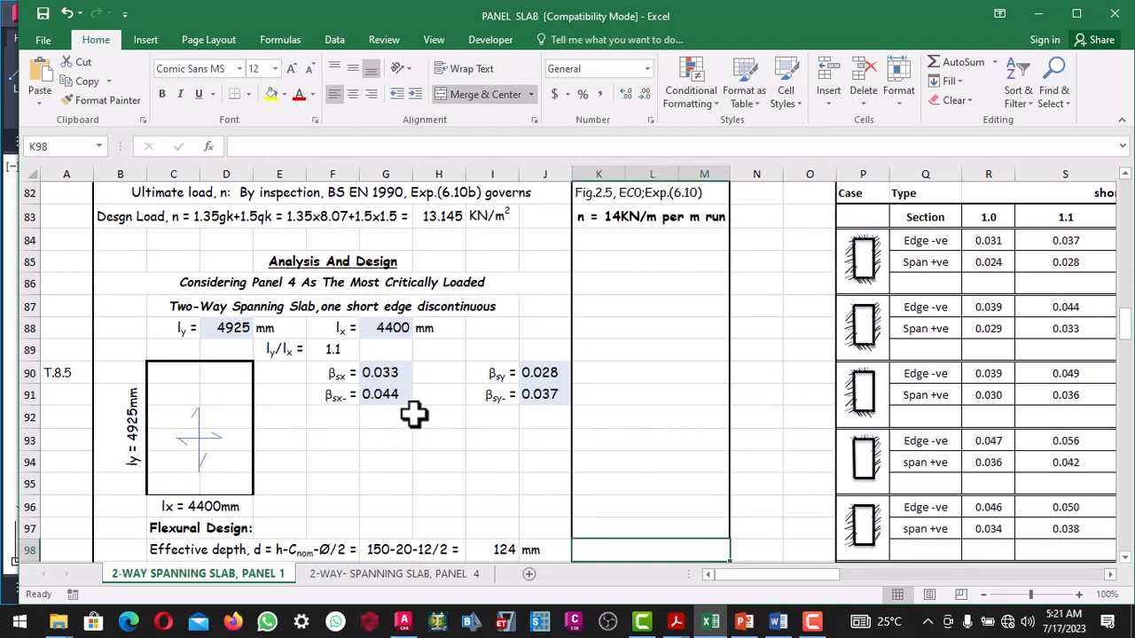
scroll(413, 410, down, 3)
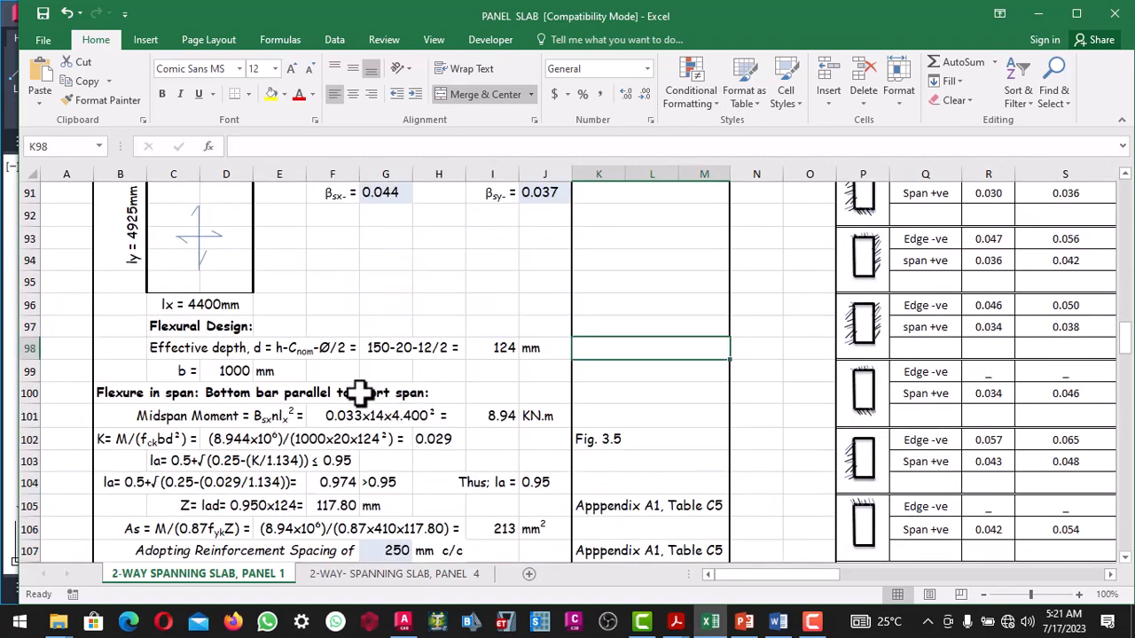
scroll(365, 390, down, 1)
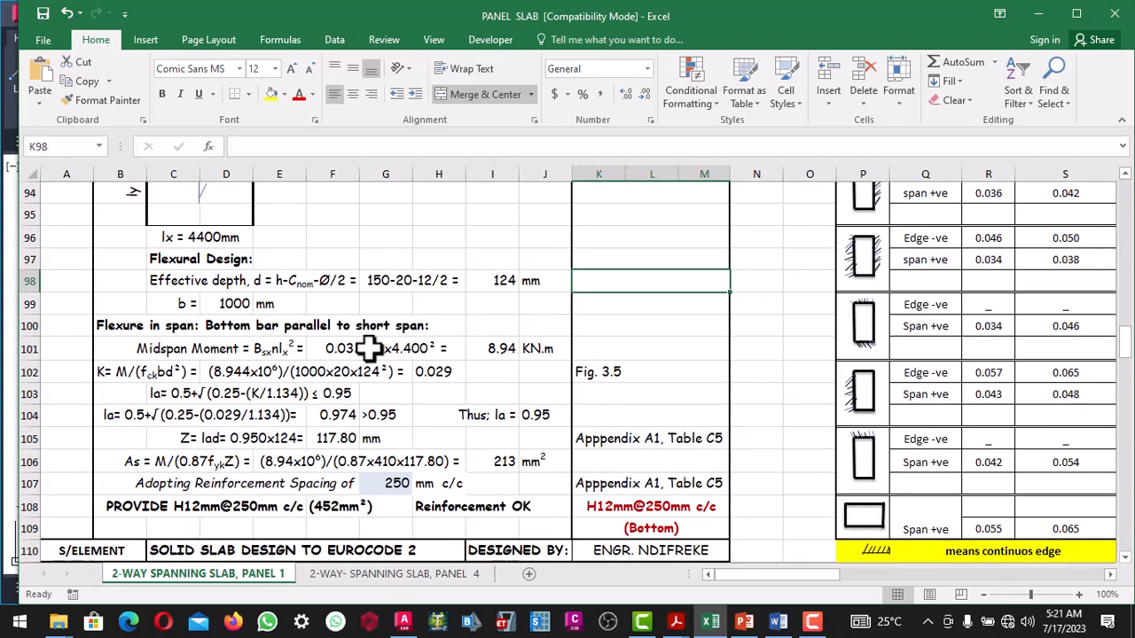
scroll(363, 350, up, 1)
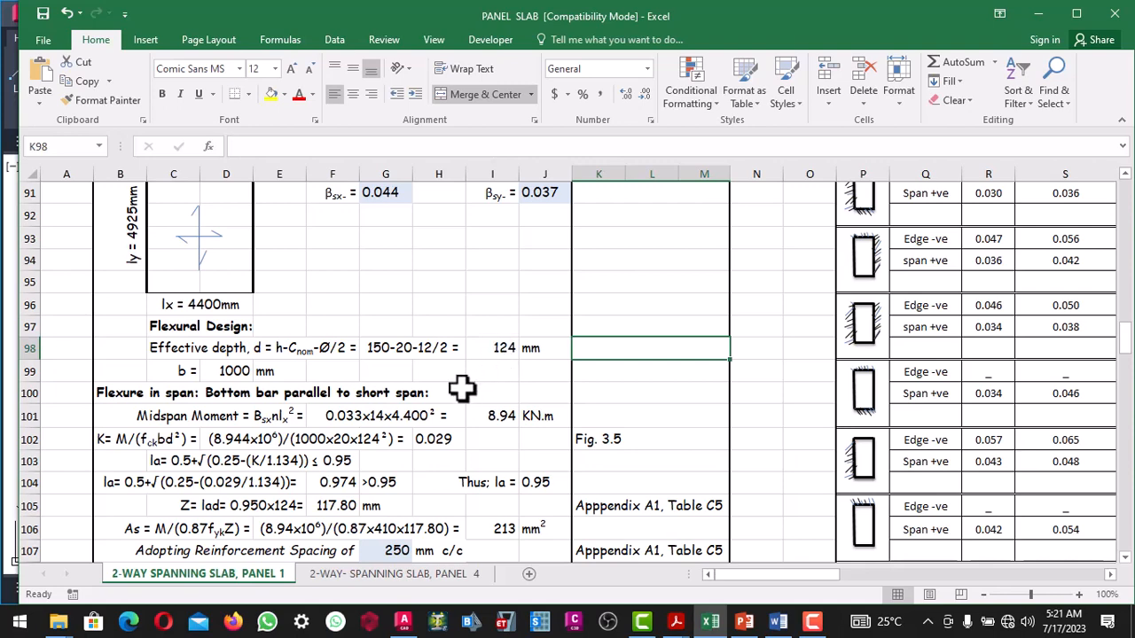
scroll(297, 359, down, 1)
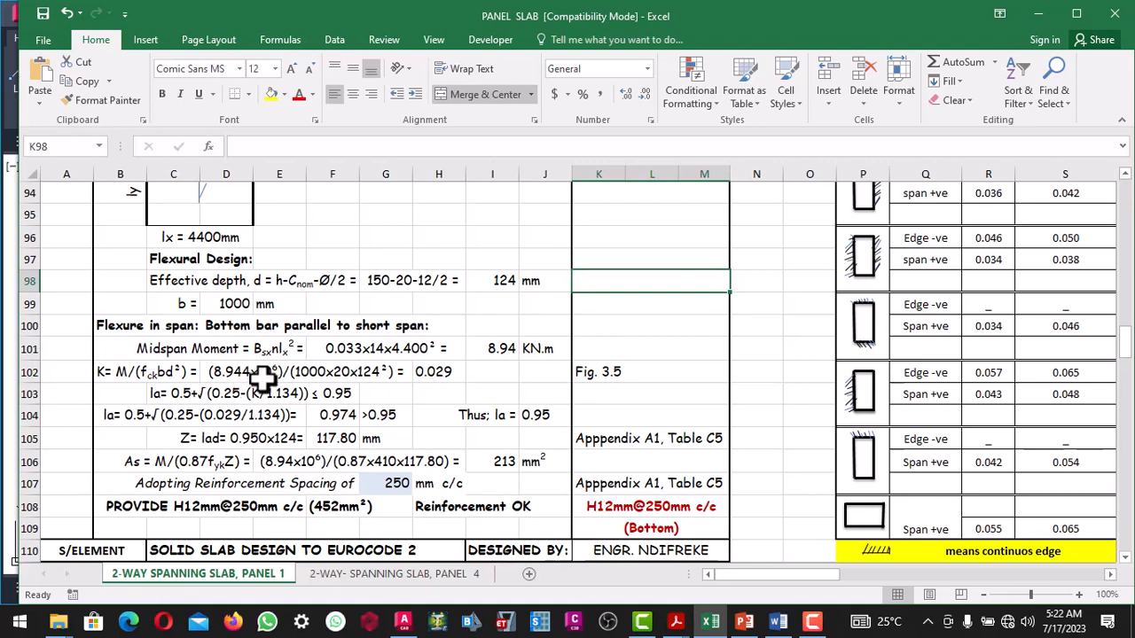
scroll(257, 381, down, 1)
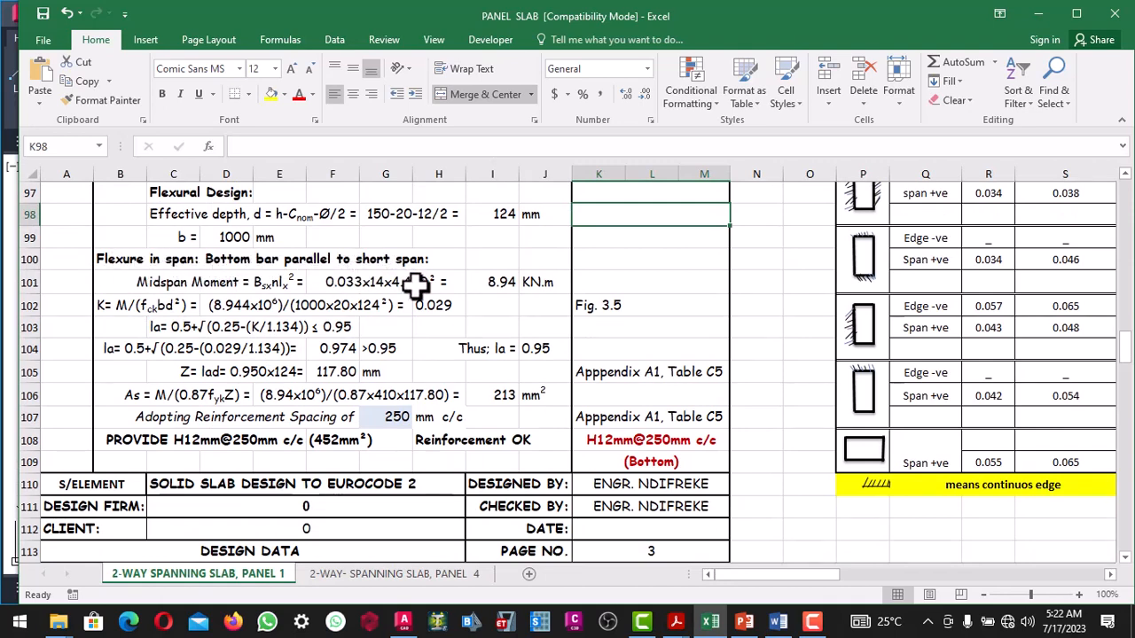
scroll(412, 283, up, 1)
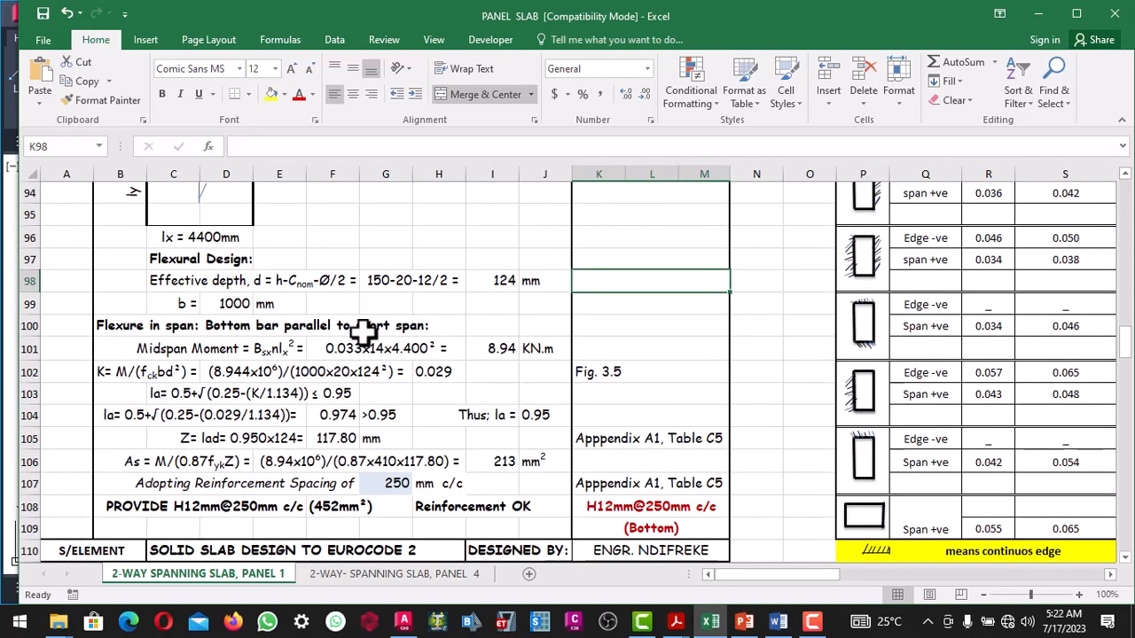
scroll(364, 335, up, 2)
scroll(364, 336, down, 3)
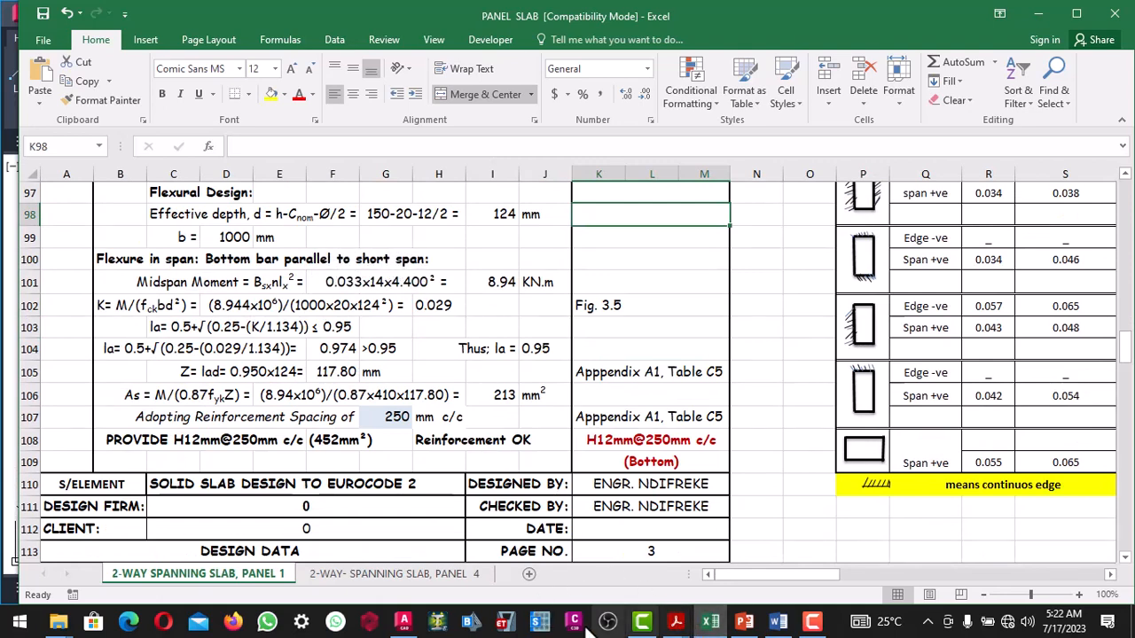
Step: Switch to the AutoCAD floor plan and examine panel 4 with its span dimensions and surrounding beams
click(405, 622)
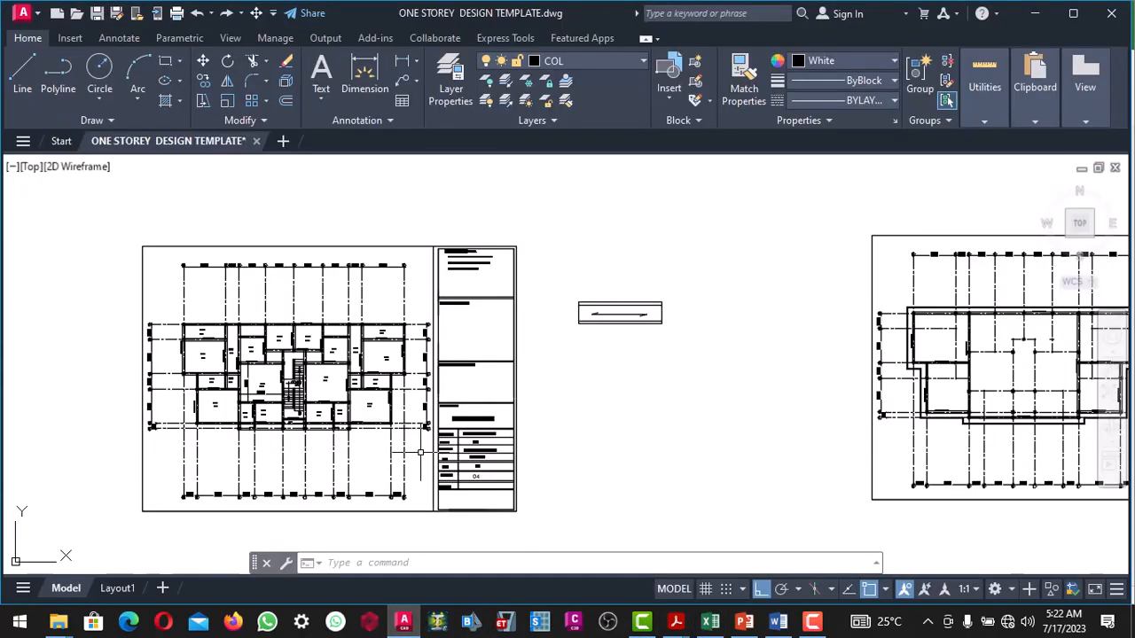
scroll(323, 399, up, 5)
scroll(354, 340, down, 3)
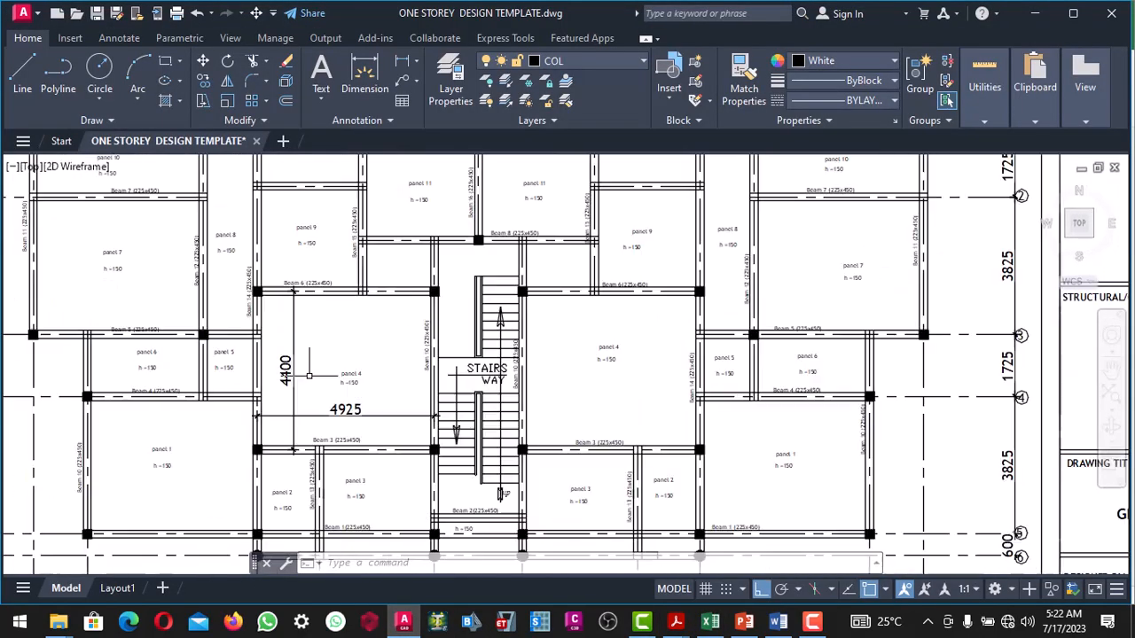
scroll(354, 340, up, 5)
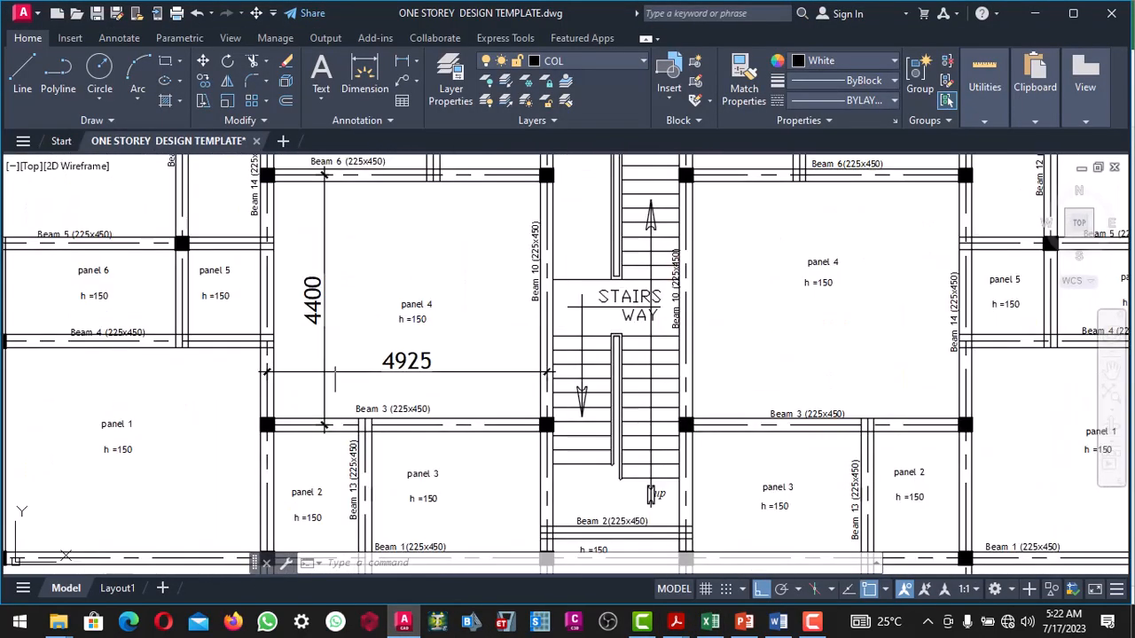
scroll(340, 361, down, 5)
scroll(339, 362, up, 4)
scroll(335, 350, down, 2)
scroll(335, 337, up, 2)
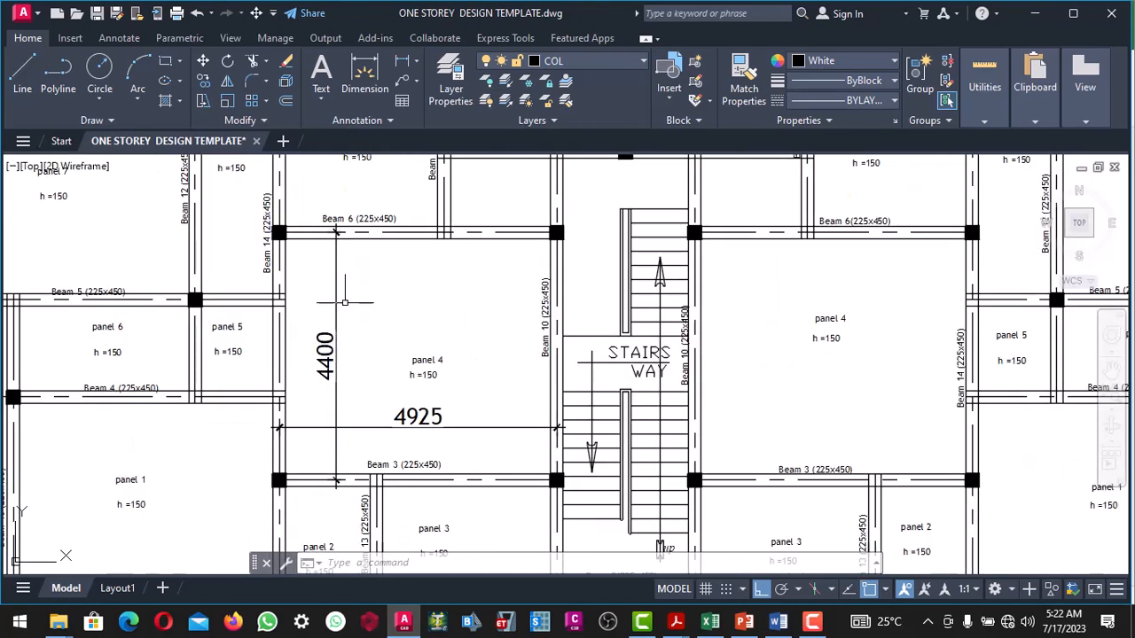
scroll(339, 330, up, 2)
scroll(342, 326, down, 2)
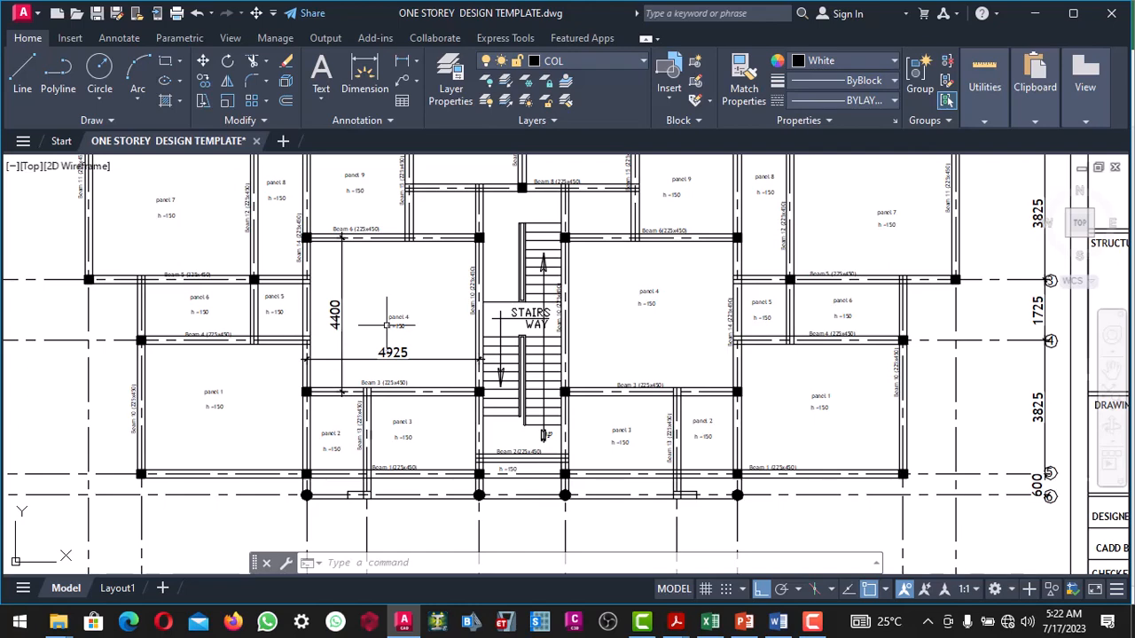
scroll(372, 251, down, 2)
scroll(369, 263, up, 2)
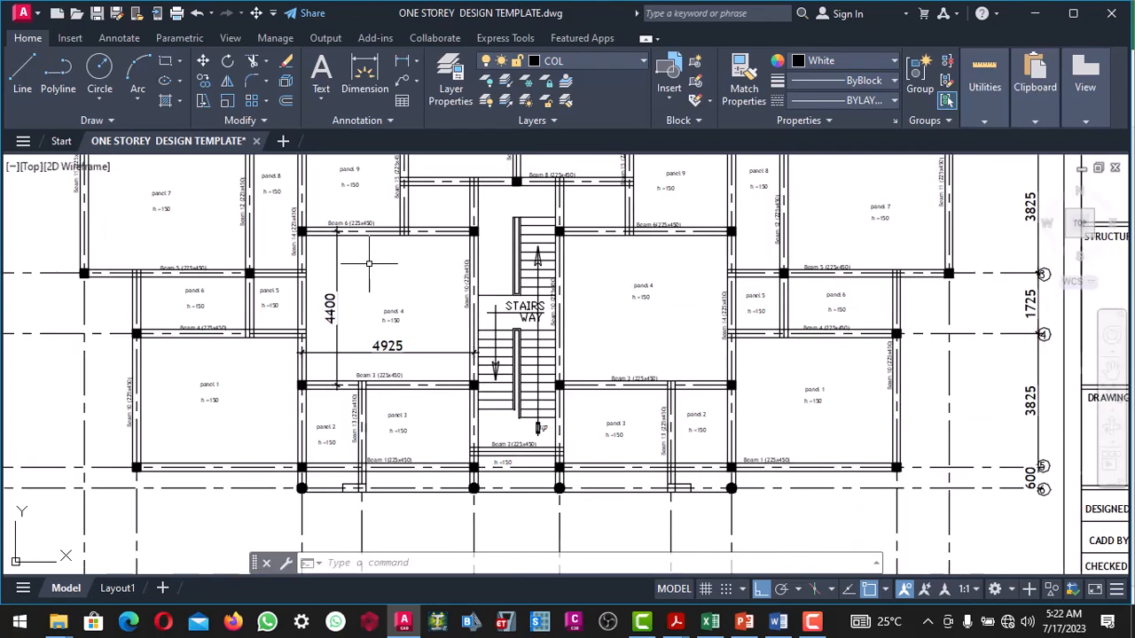
Step: With object snap off, draw a vertical line about 5200 mm long through panel 4, crossing Beam 6 and Beam 3
click(29, 75)
scroll(363, 235, up, 4)
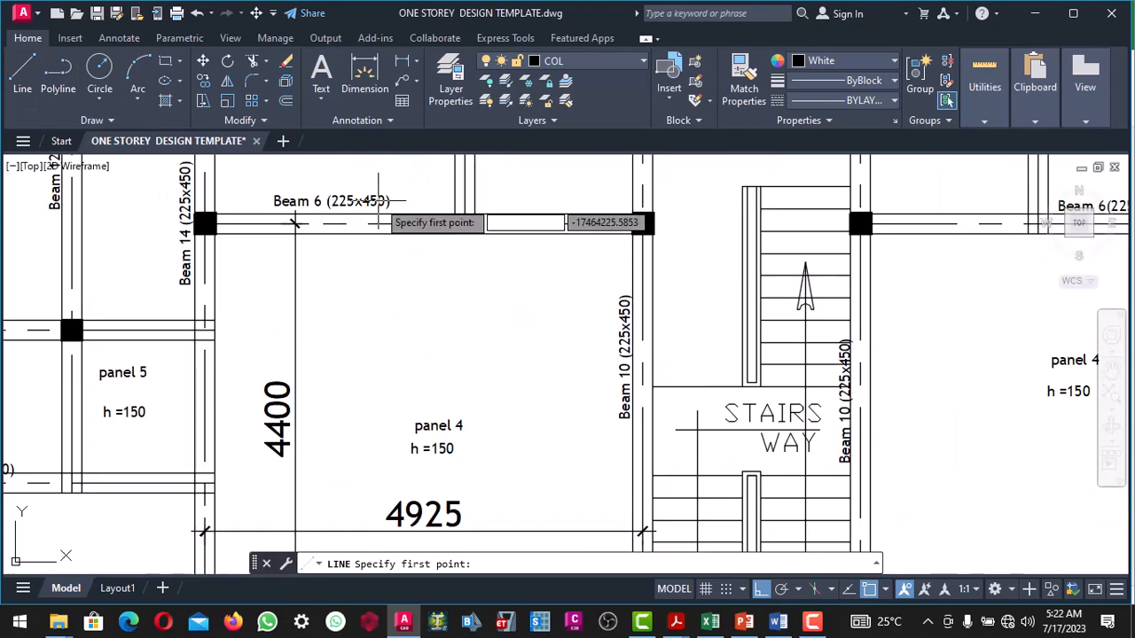
click(868, 587)
scroll(278, 426, down, 3)
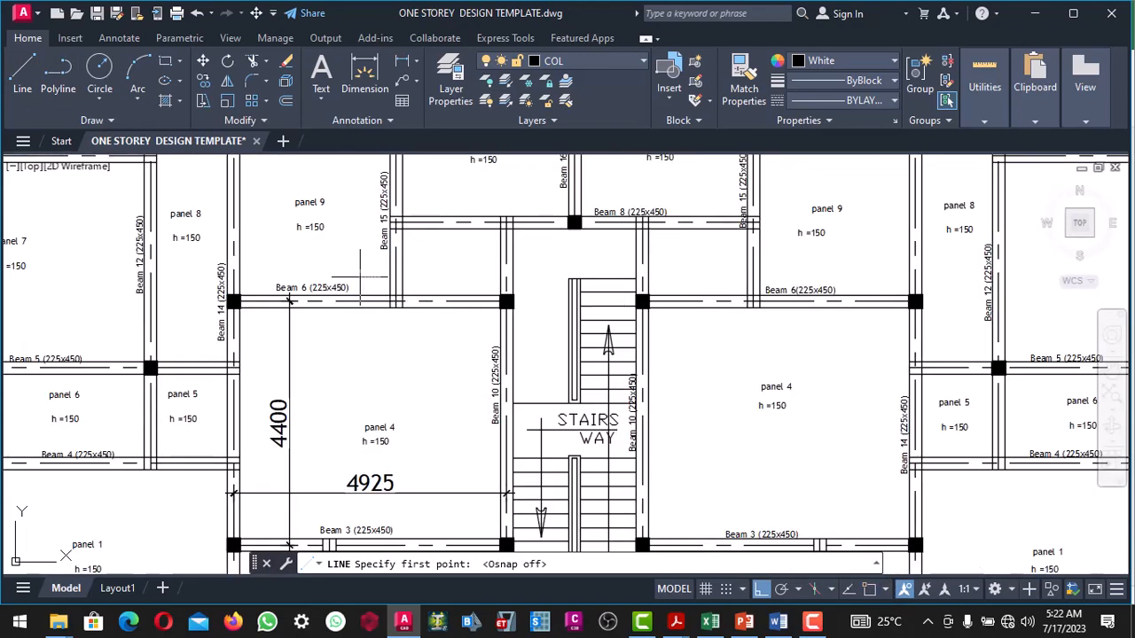
click(360, 277)
scroll(359, 277, down, 1)
scroll(354, 410, up, 1)
scroll(378, 387, down, 2)
scroll(380, 397, up, 1)
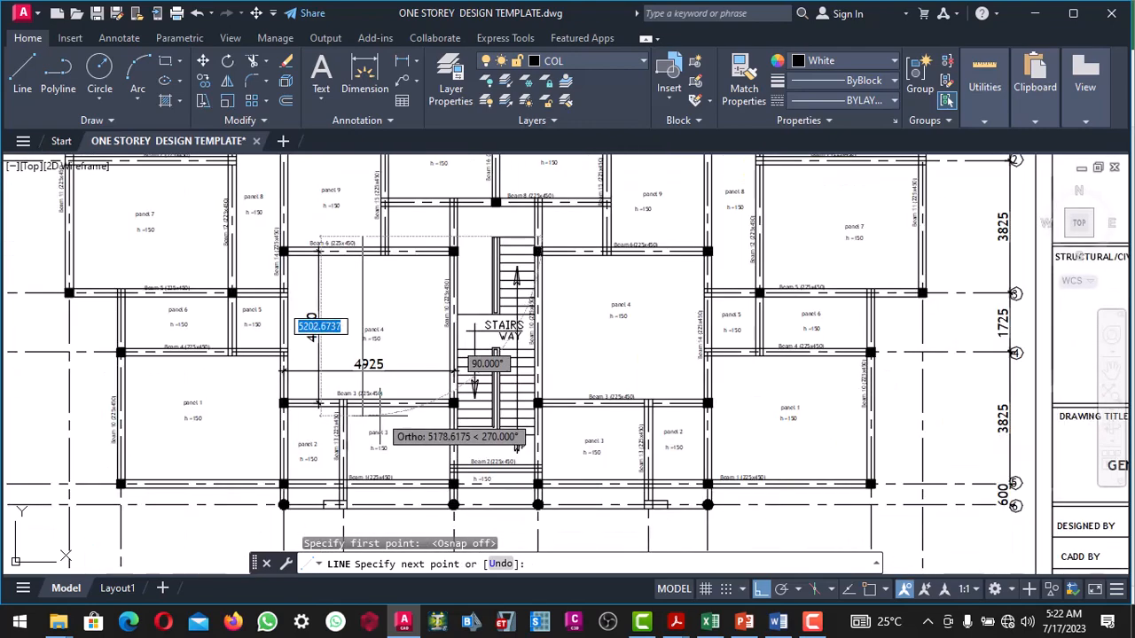
click(359, 373)
key(Escape)
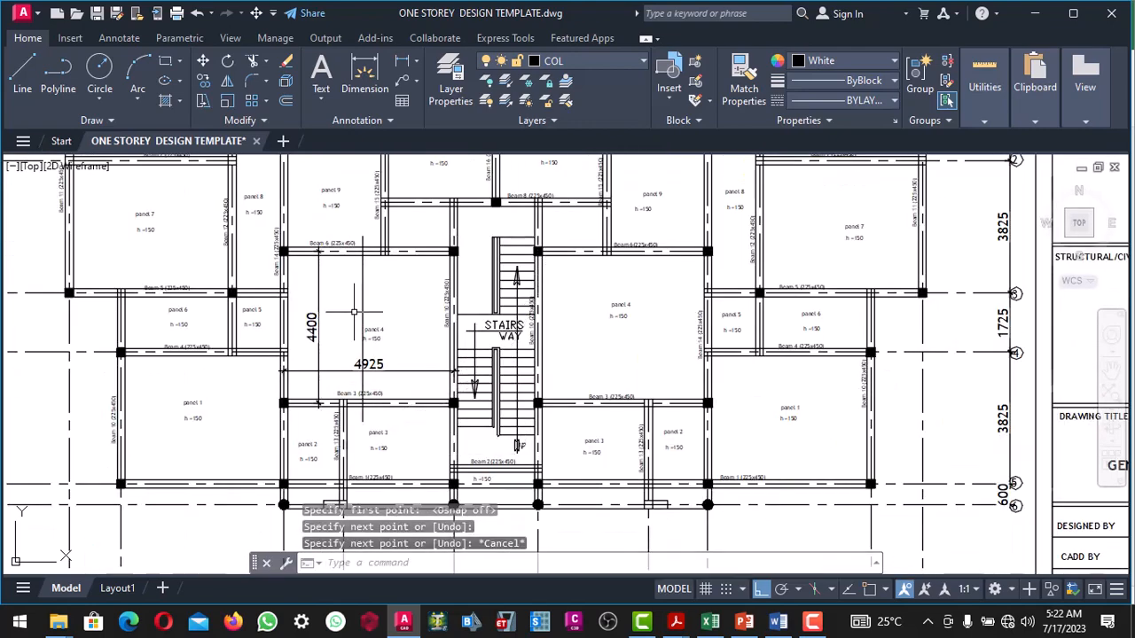
scroll(374, 300, up, 2)
scroll(355, 300, down, 4)
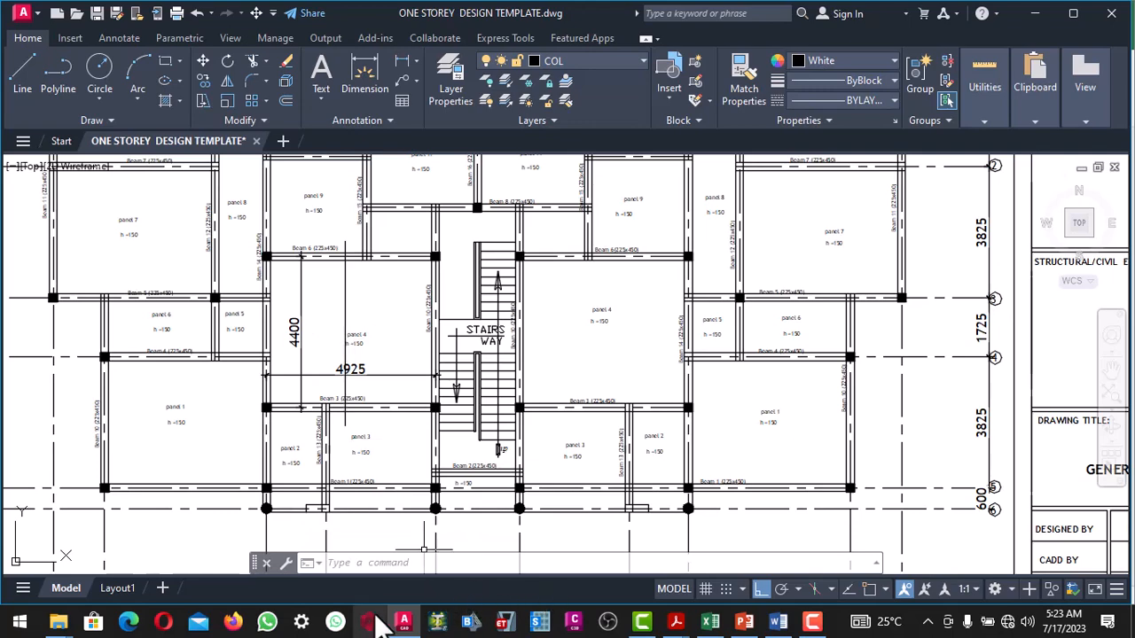
Step: Return to the Excel slab sheet and review the design load, panel 4 spans and moment coefficients
click(711, 623)
scroll(354, 354, up, 7)
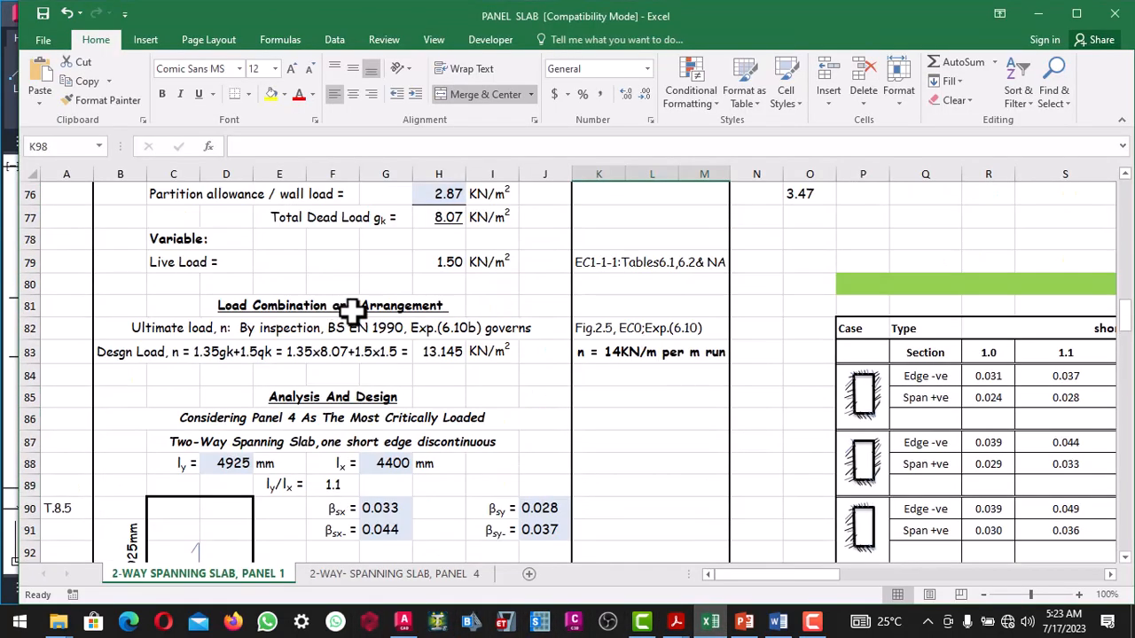
scroll(368, 370, down, 2)
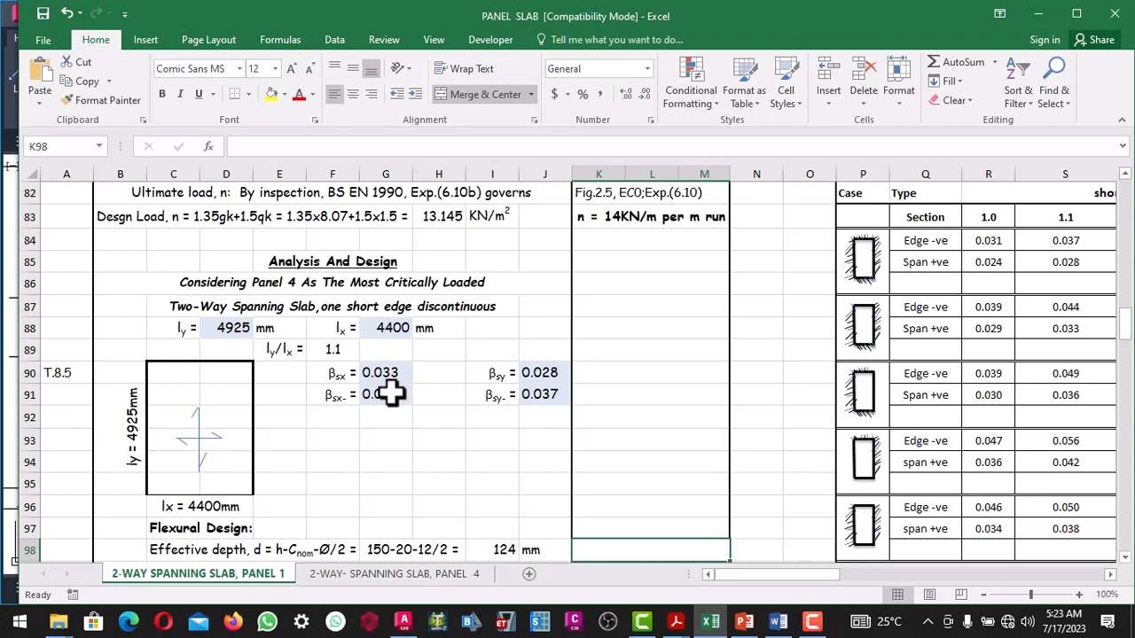
Step: Switch to the AutoCAD plan and, with ortho off, copy the "panel 4" label to a spot above the original, beside the vertical line
click(403, 622)
scroll(373, 353, down, 2)
scroll(373, 353, up, 6)
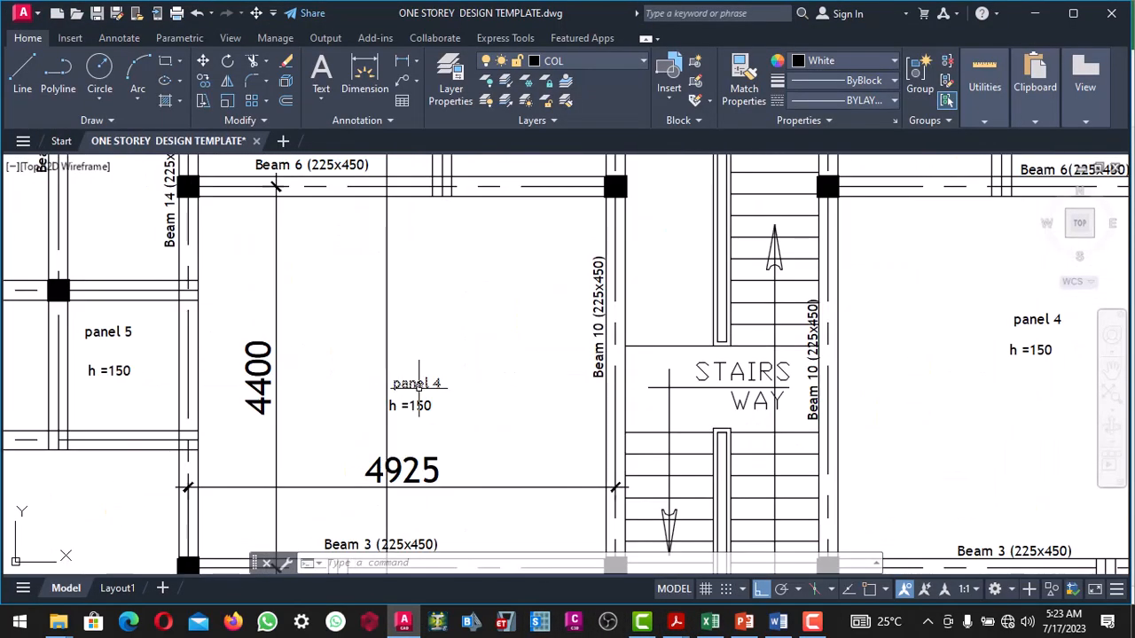
right_click(418, 383)
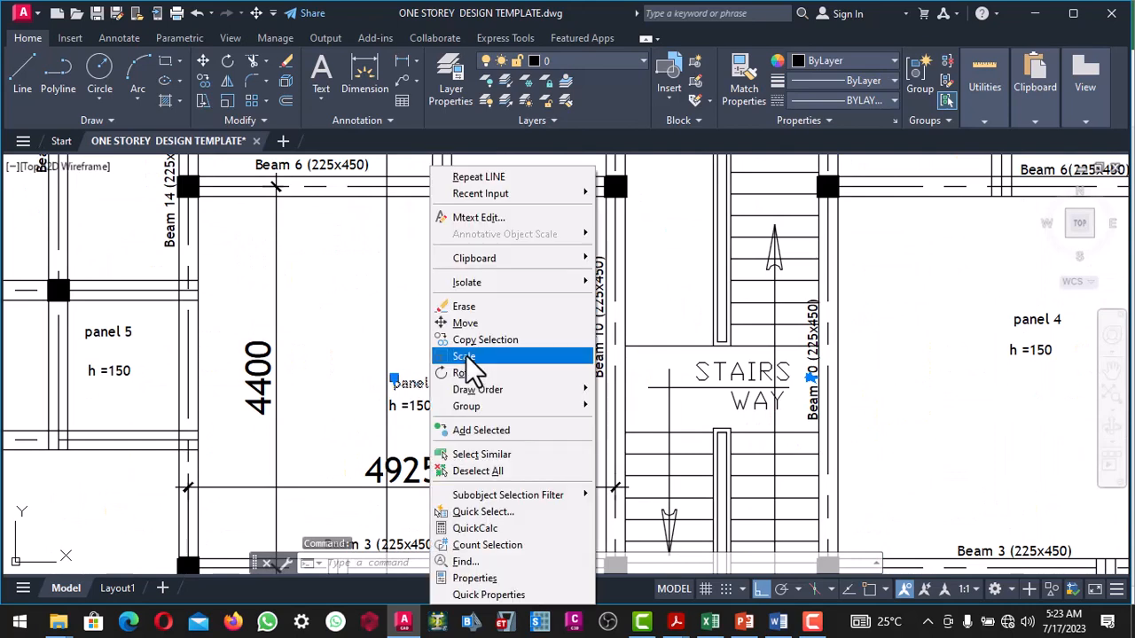
click(474, 339)
click(447, 384)
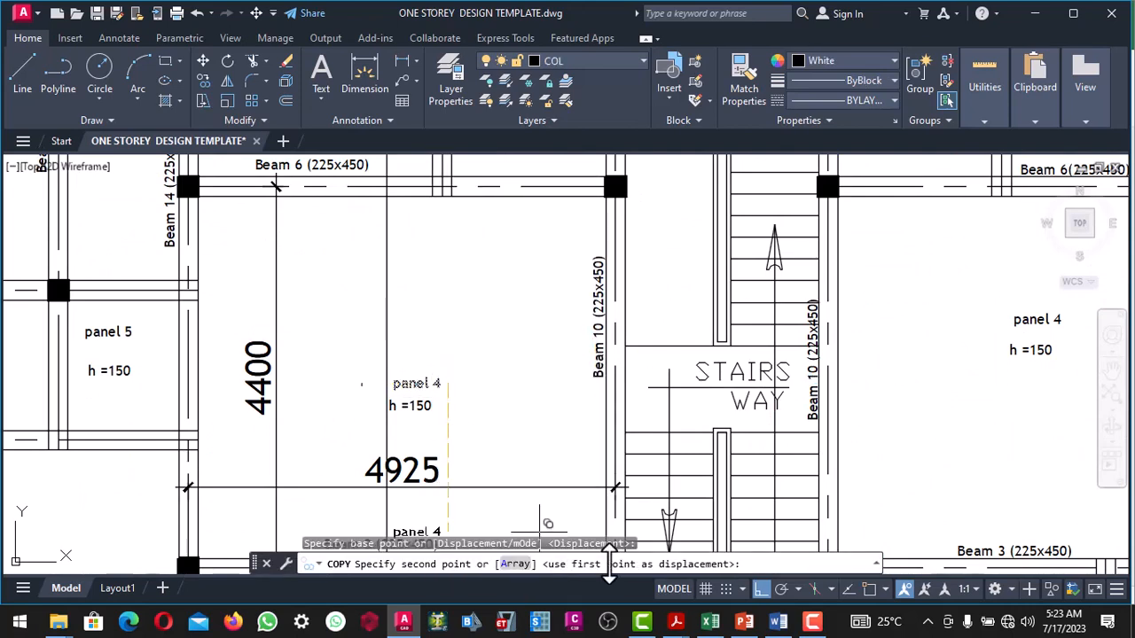
click(762, 589)
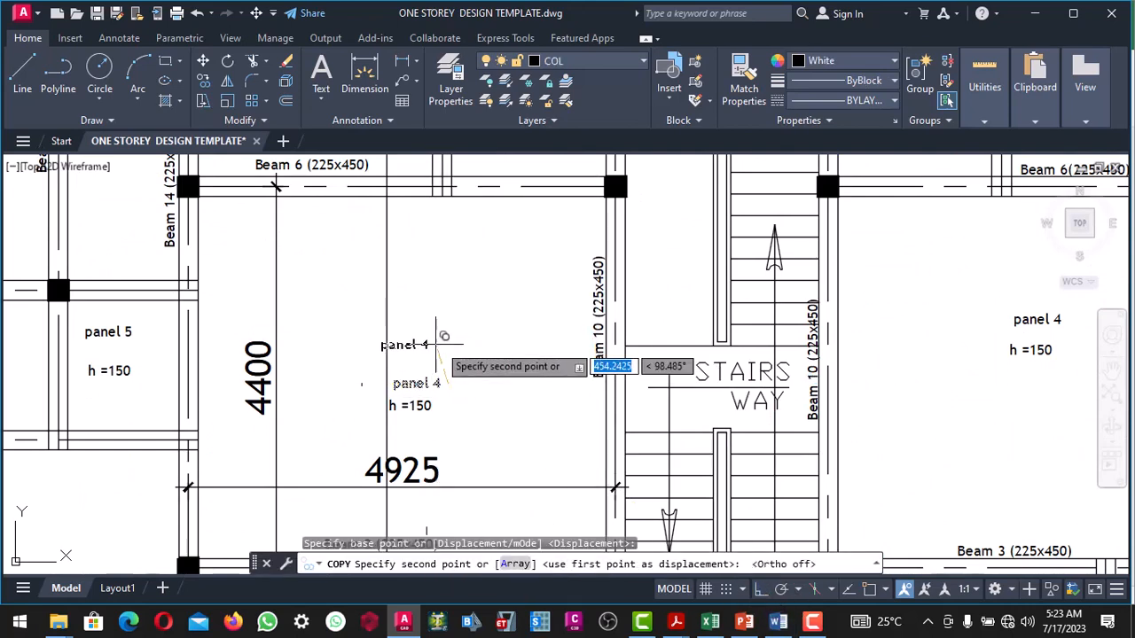
click(391, 337)
key(Escape)
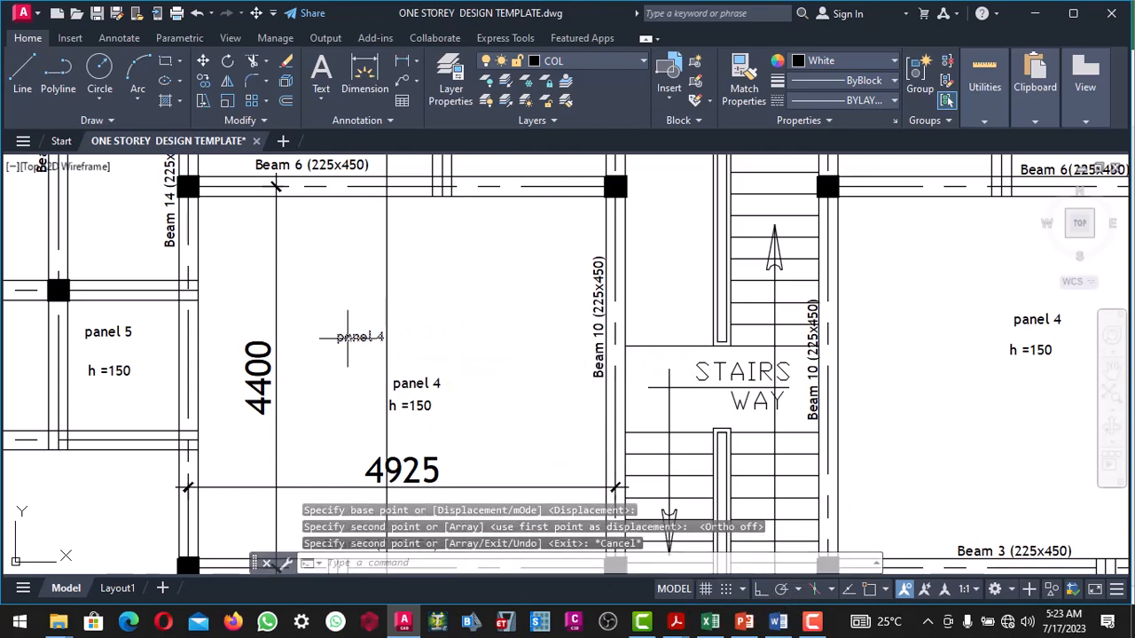
Step: Rotate the copied "panel 4" label 90° with ortho on so it reads parallel to the short span
click(347, 337)
click(229, 66)
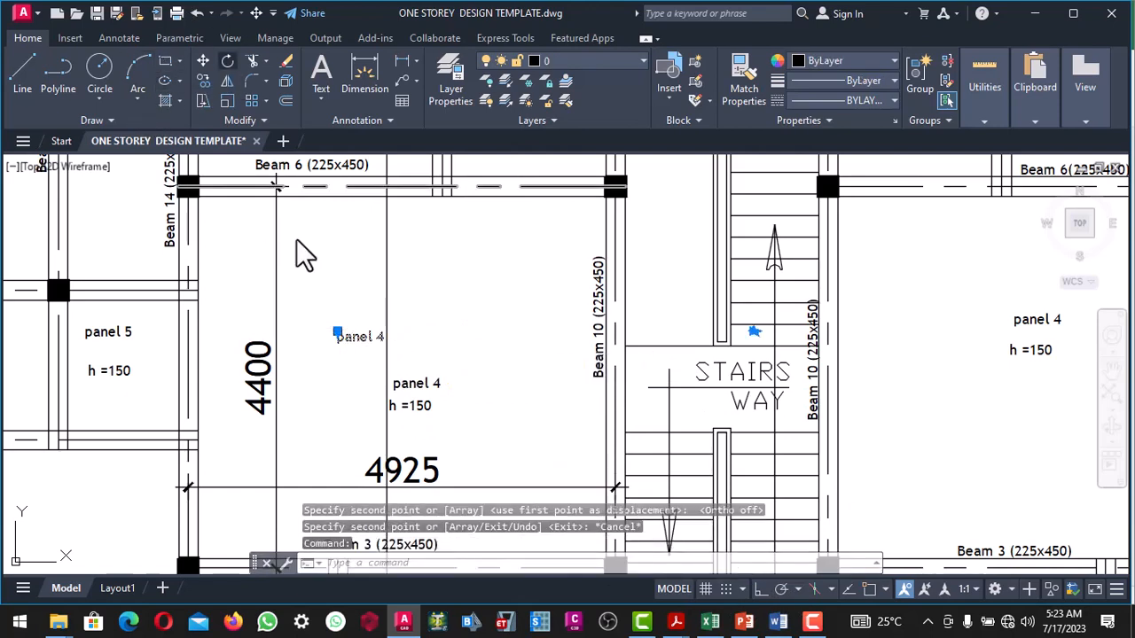
click(340, 372)
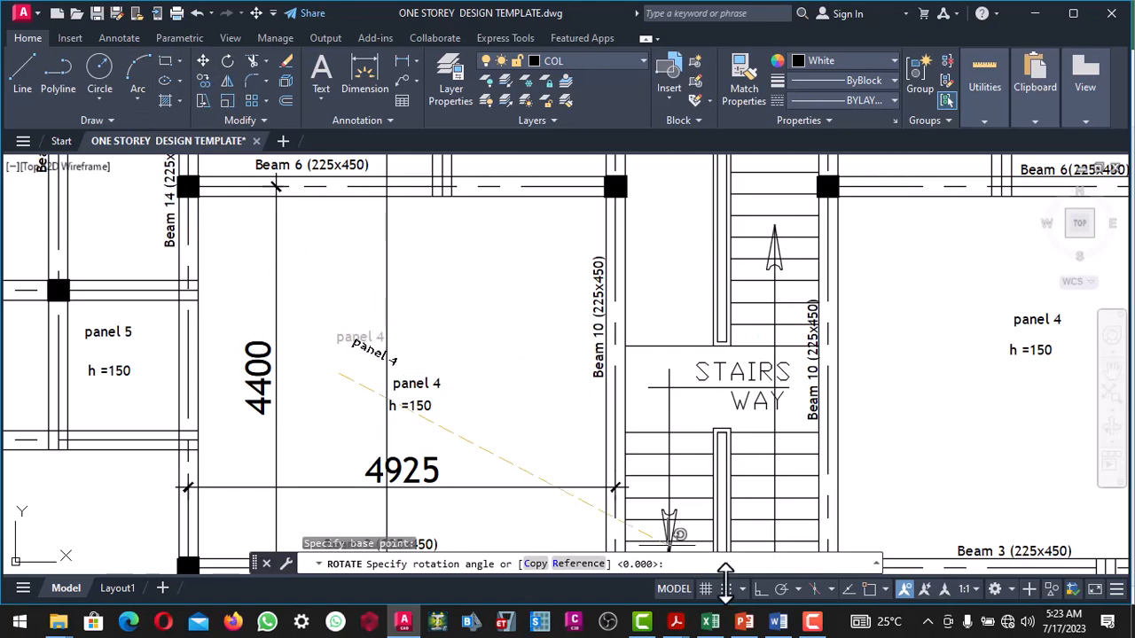
click(760, 589)
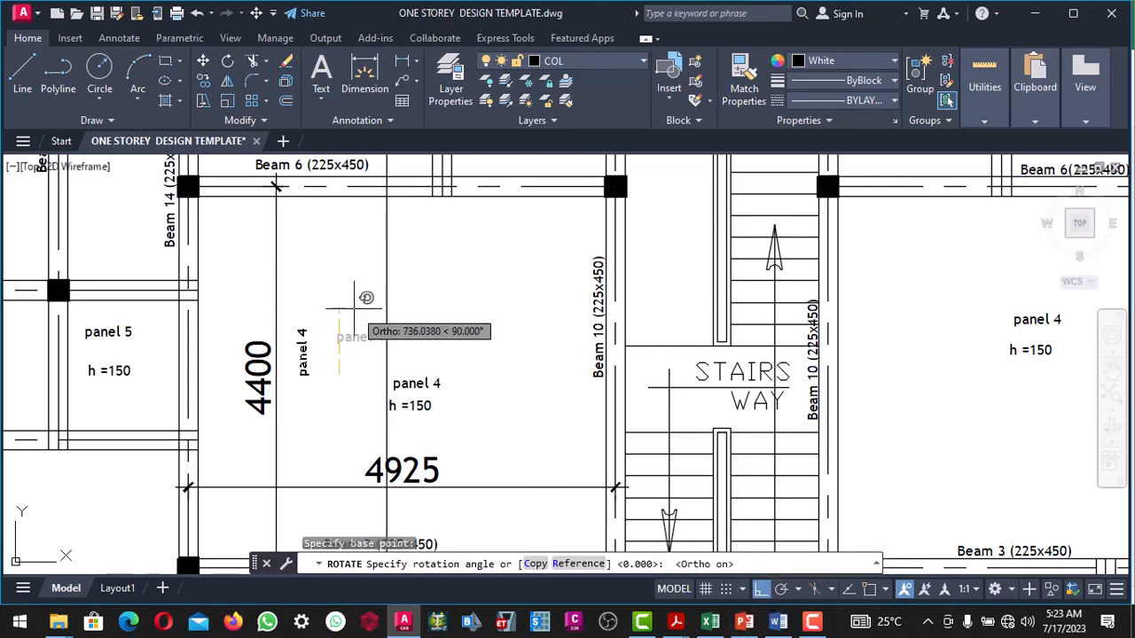
click(368, 293)
Step: With ortho off, move the rotated label next to the vertical line in the upper part of panel 4
click(297, 374)
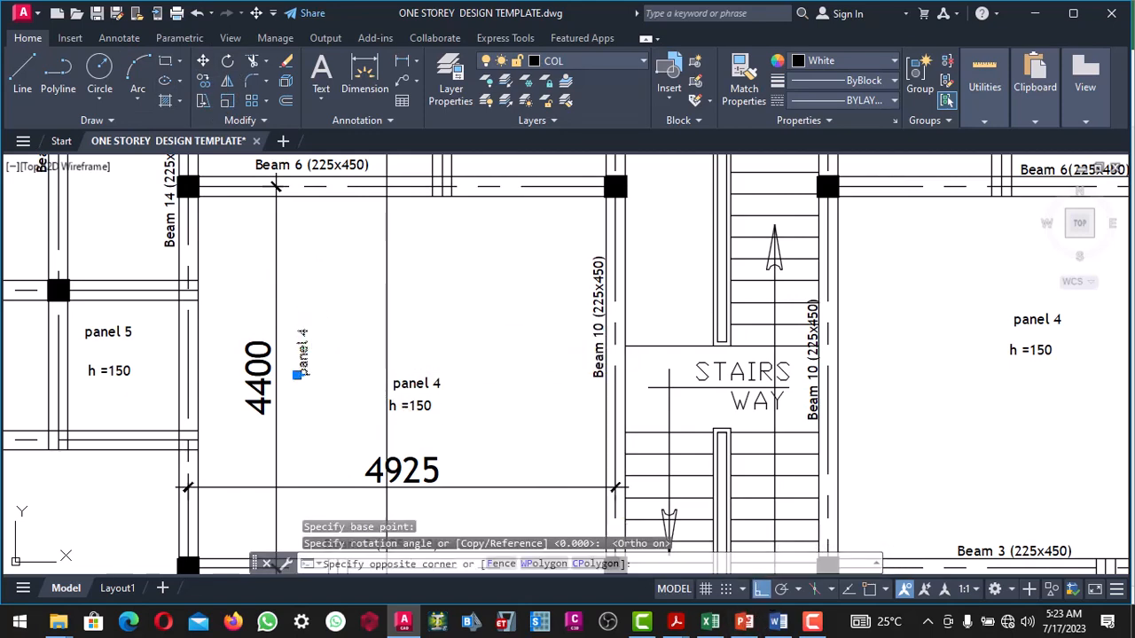
right_click(332, 348)
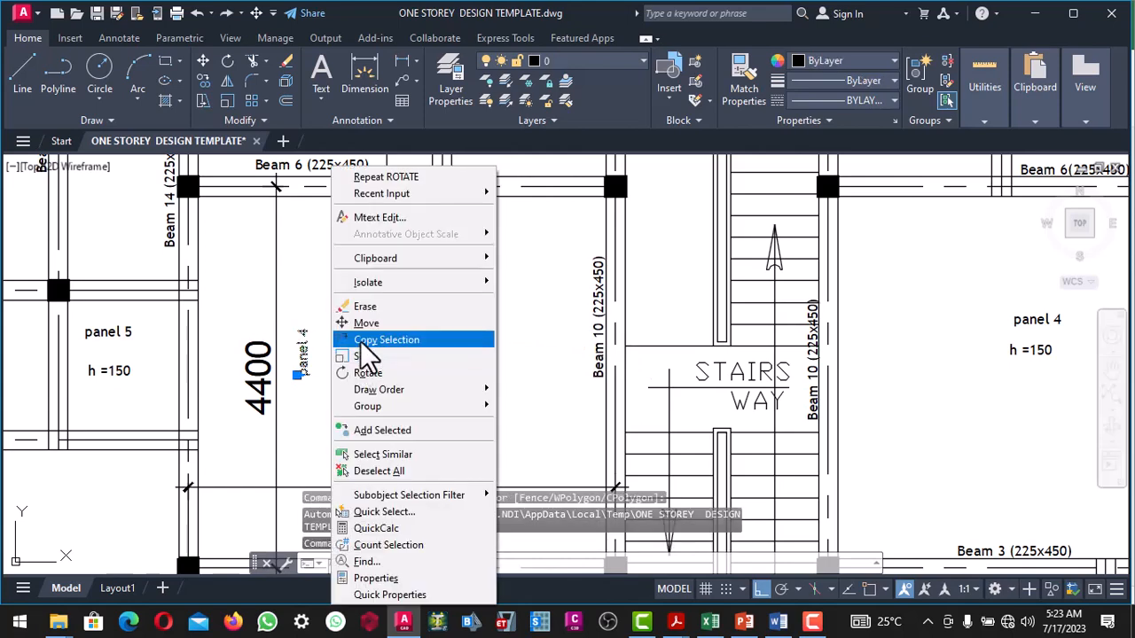
click(366, 323)
click(347, 348)
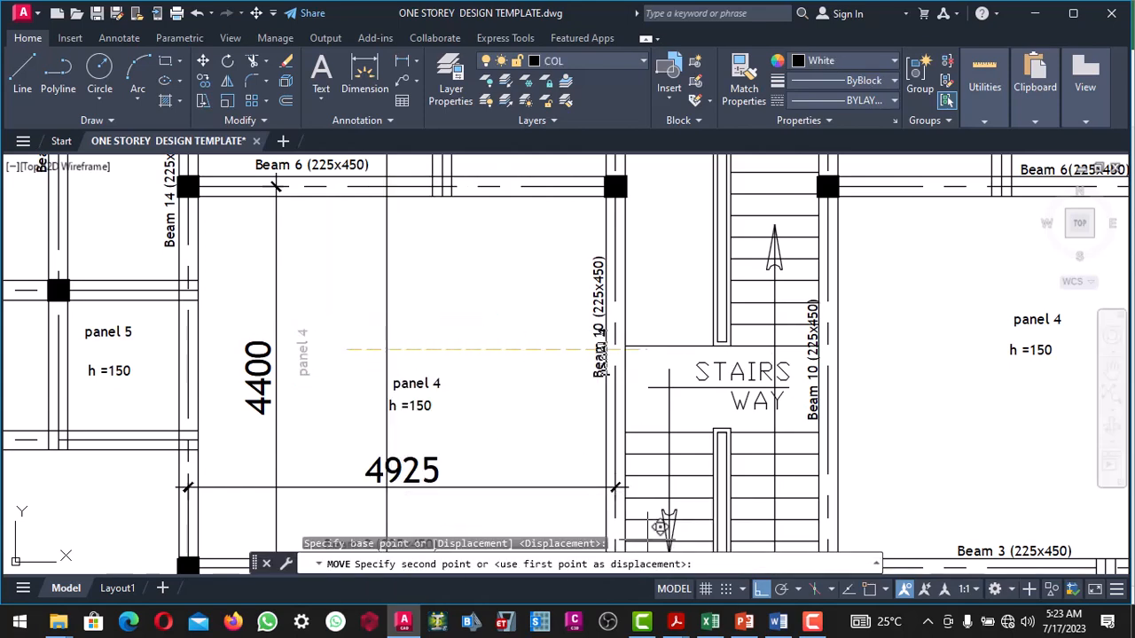
click(761, 588)
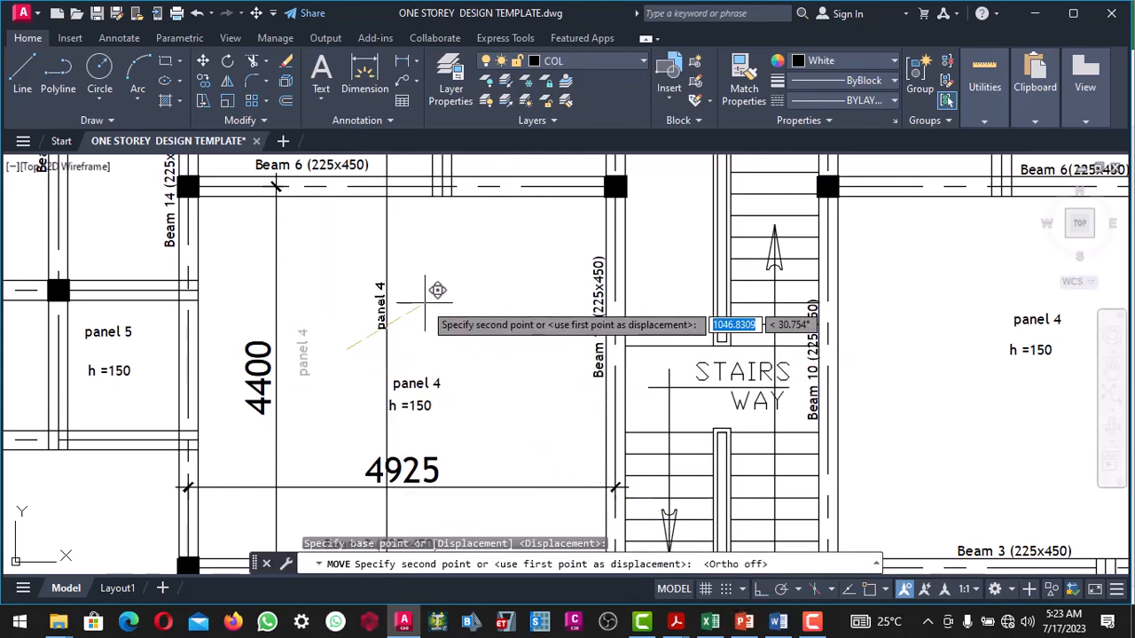
click(437, 290)
Step: Change the rotated label's text to the short-span moment coefficient 0.033, checking the value in the Excel slab sheet
click(379, 307)
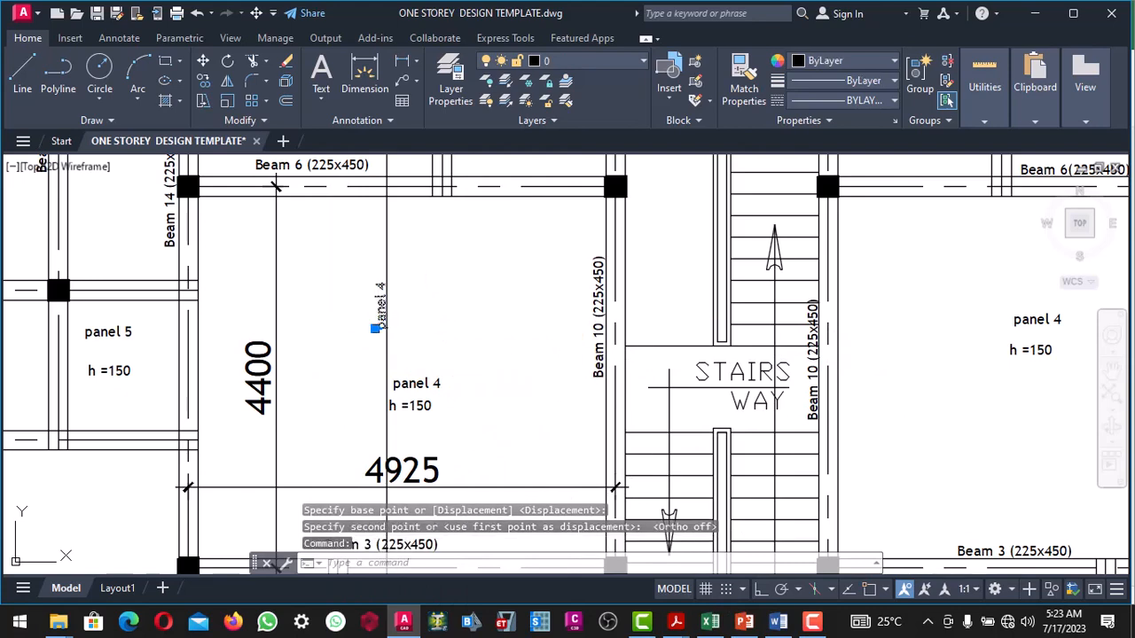
double_click(380, 306)
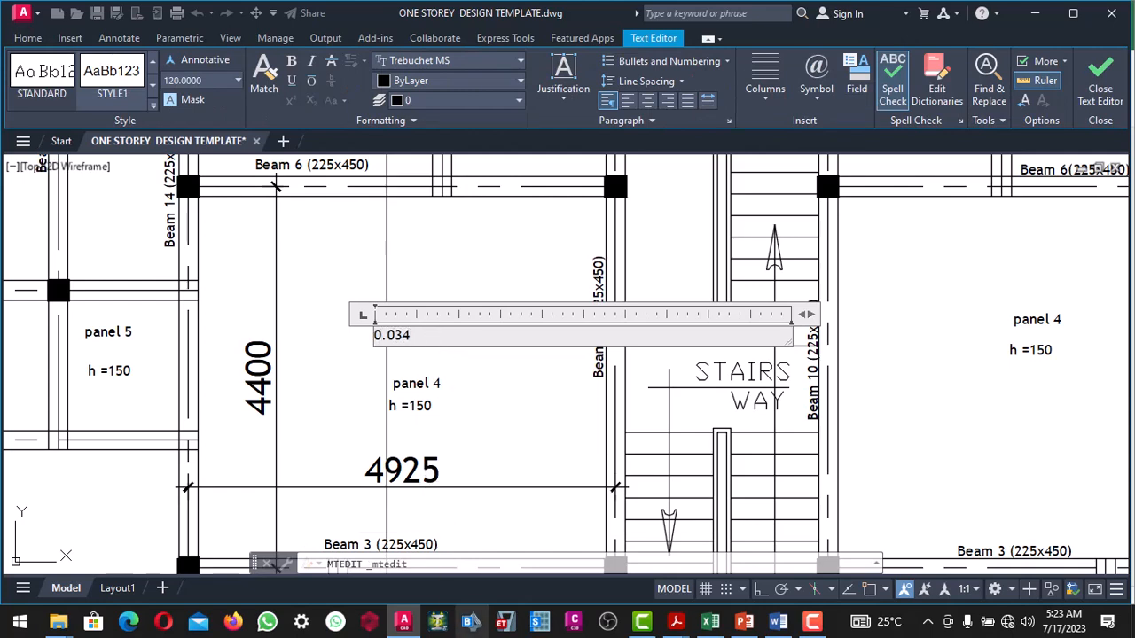
click(710, 622)
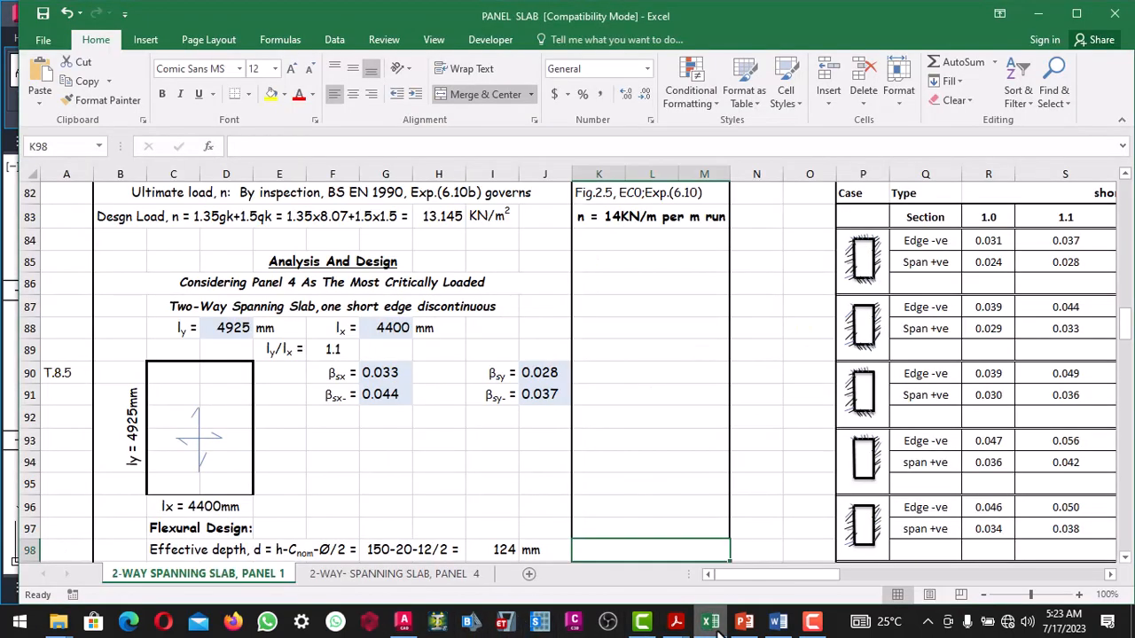
click(713, 622)
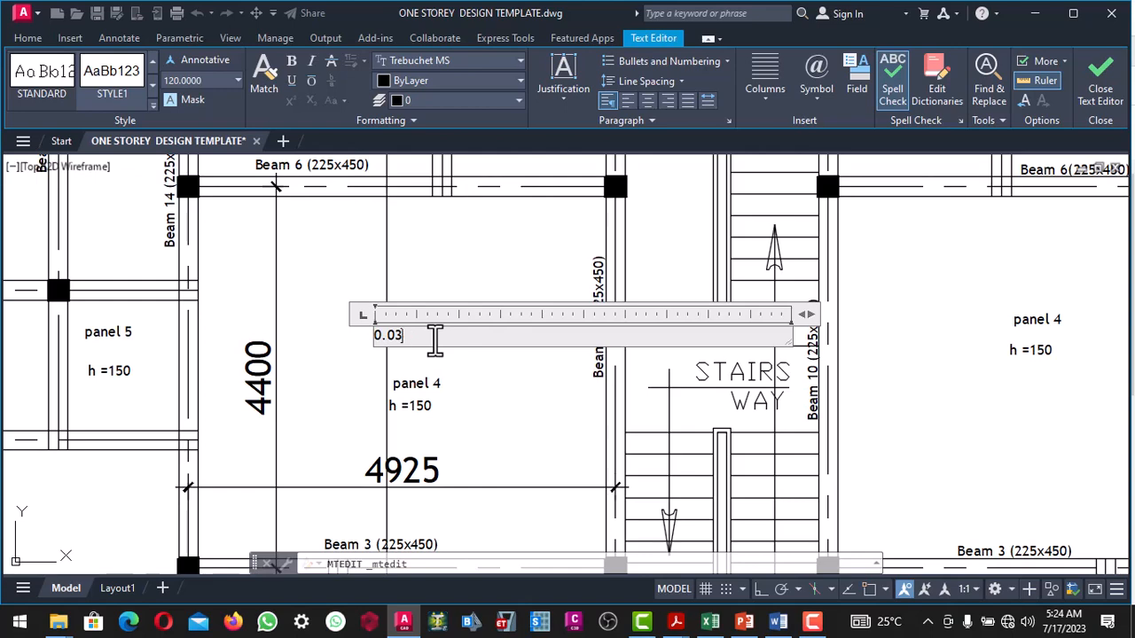
click(437, 364)
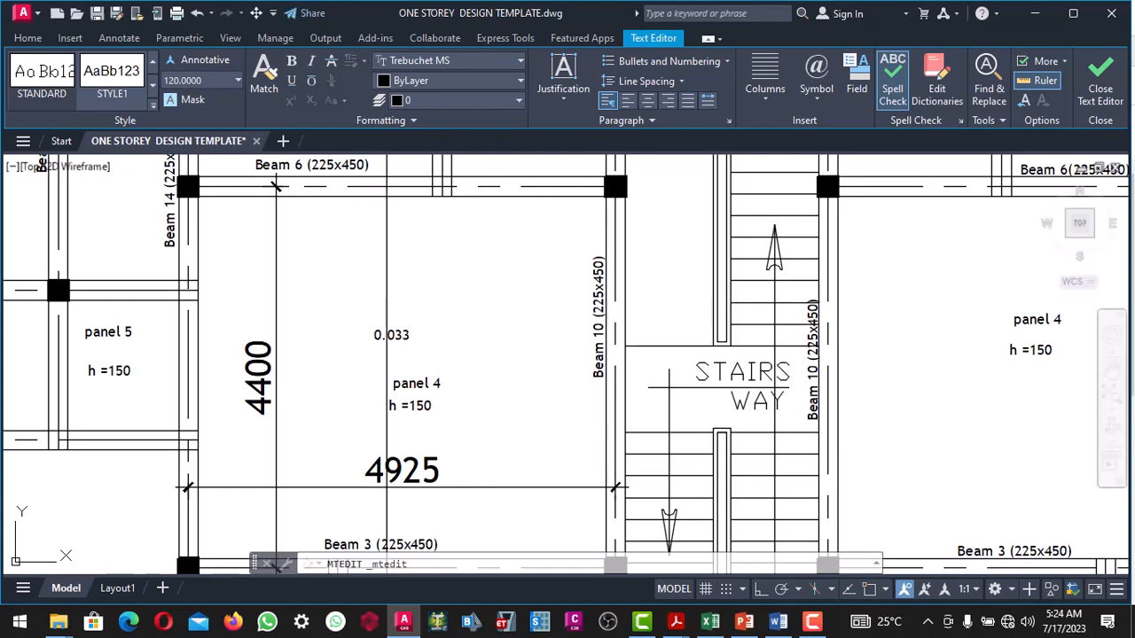
Step: Examine the 0.033 coefficient label and its placement along the short-span line in panel 4
scroll(383, 303, up, 4)
scroll(383, 303, down, 4)
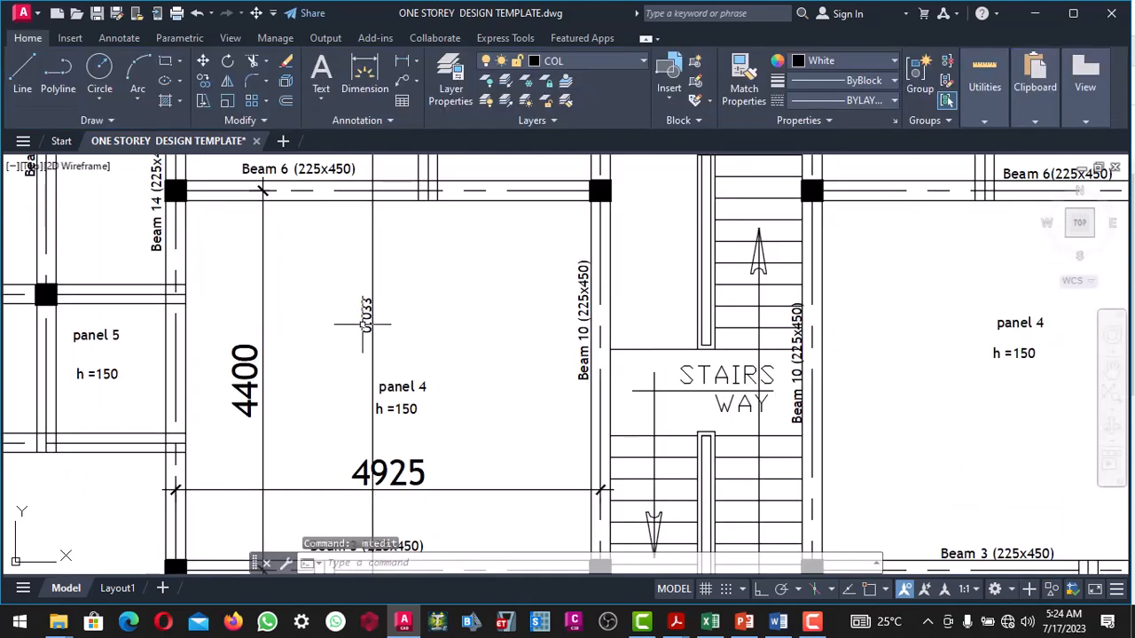
scroll(367, 319, up, 4)
scroll(367, 319, down, 4)
scroll(362, 298, up, 4)
scroll(363, 298, down, 5)
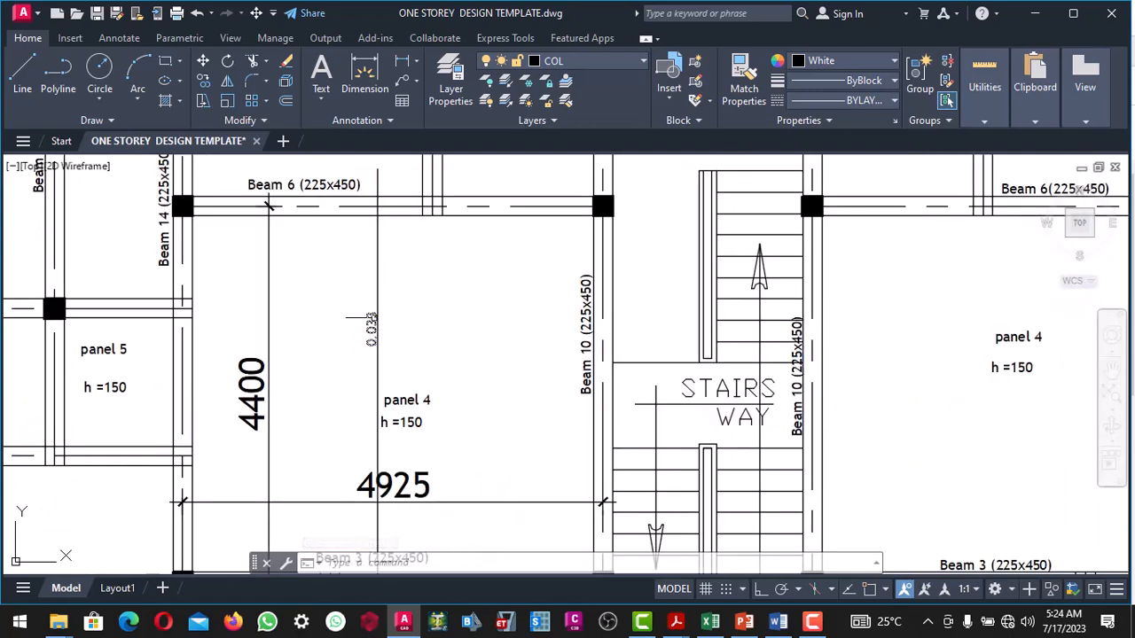
scroll(372, 330, down, 2)
scroll(401, 354, up, 3)
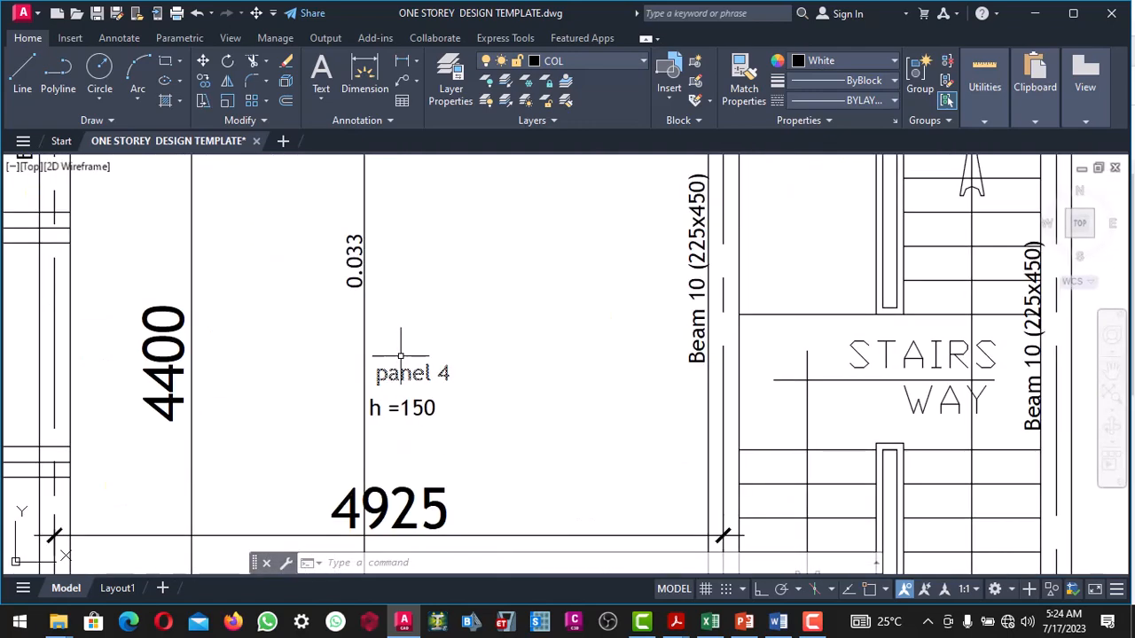
scroll(401, 355, down, 4)
scroll(391, 334, up, 2)
scroll(391, 334, down, 3)
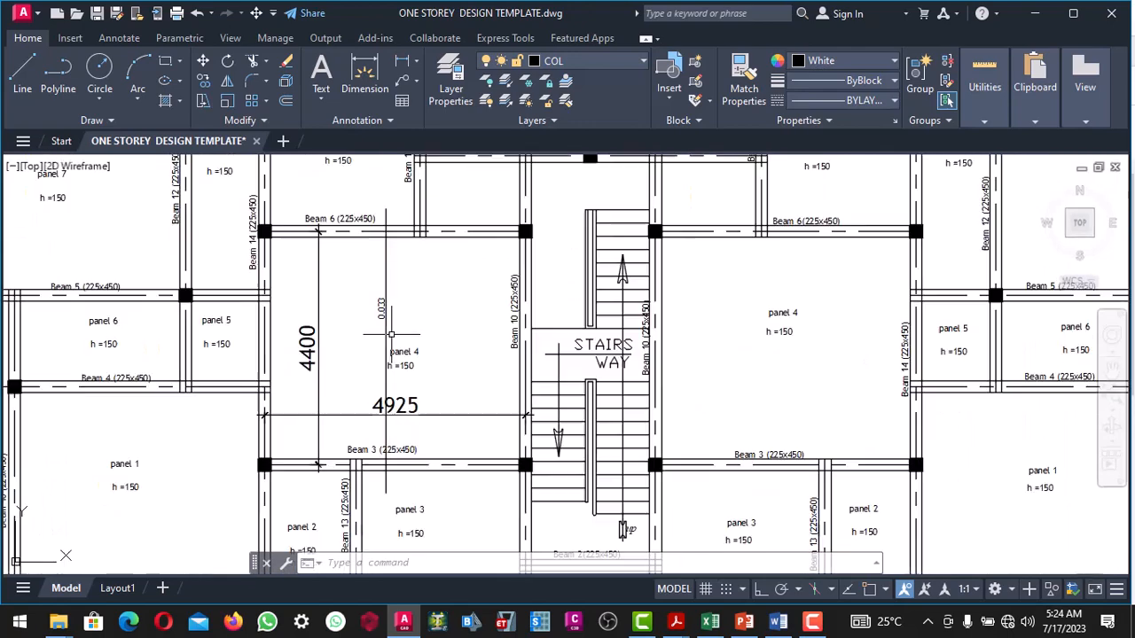
scroll(391, 334, up, 3)
scroll(391, 334, down, 4)
Step: Move the original "panel 4" and "h =150" labels together to the right, clear of the vertical line
scroll(401, 347, up, 4)
scroll(401, 348, up, 4)
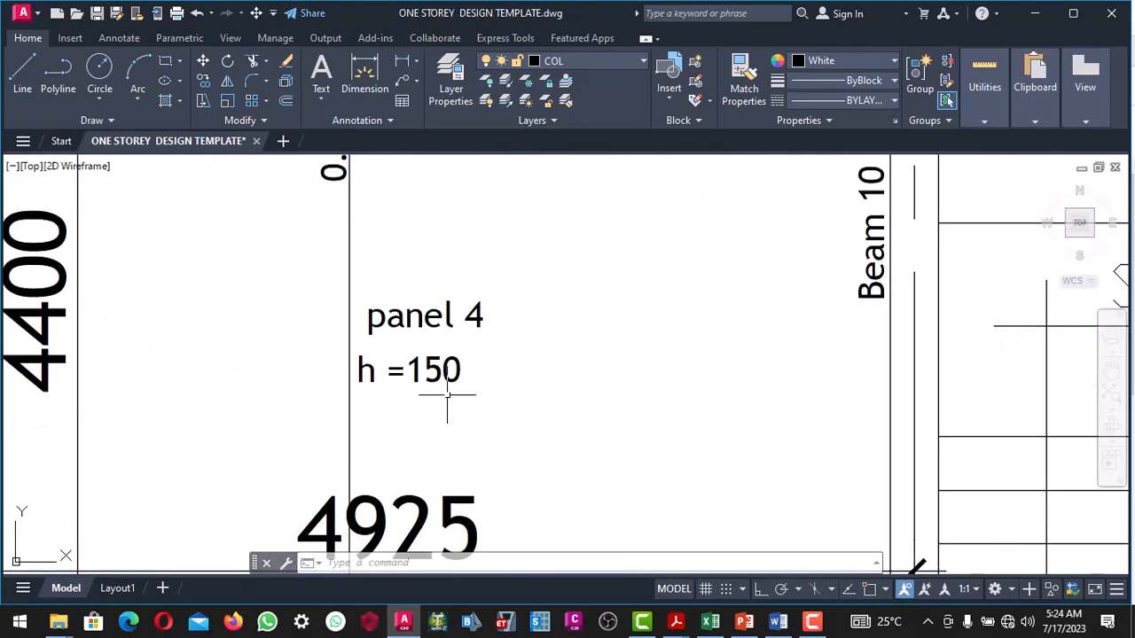
click(456, 399)
click(446, 339)
scroll(403, 323, down, 2)
right_click(408, 328)
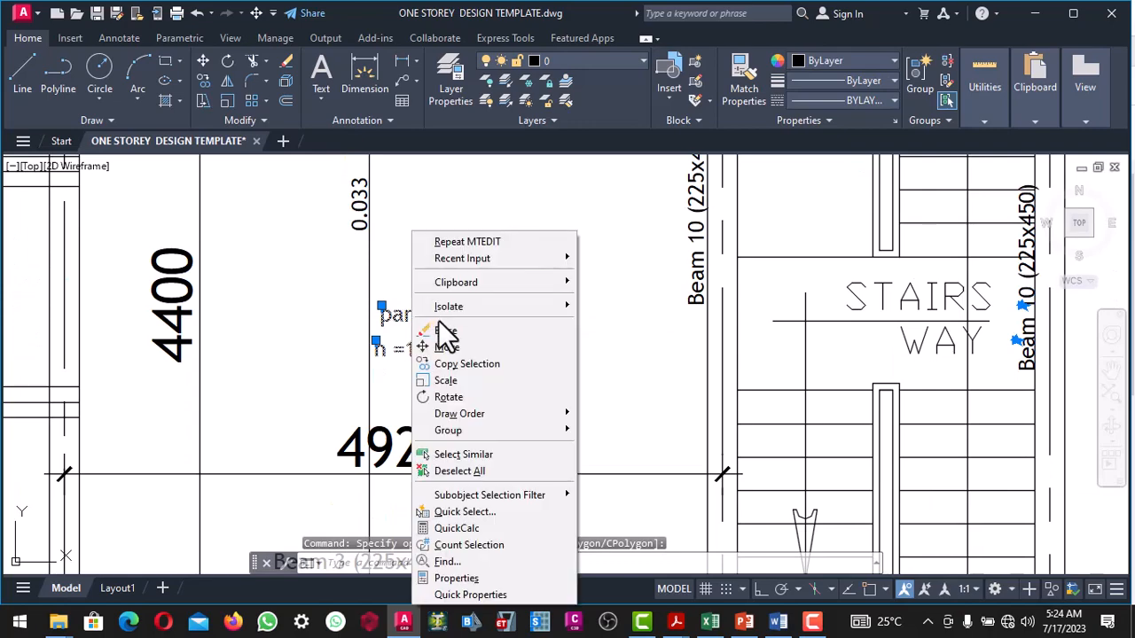
click(445, 349)
click(444, 348)
click(502, 339)
Step: Review panel 4 on the plan, comparing the short-span line and its coefficient with the 4400 and 4925 spans and surrounding beams
scroll(497, 346, down, 3)
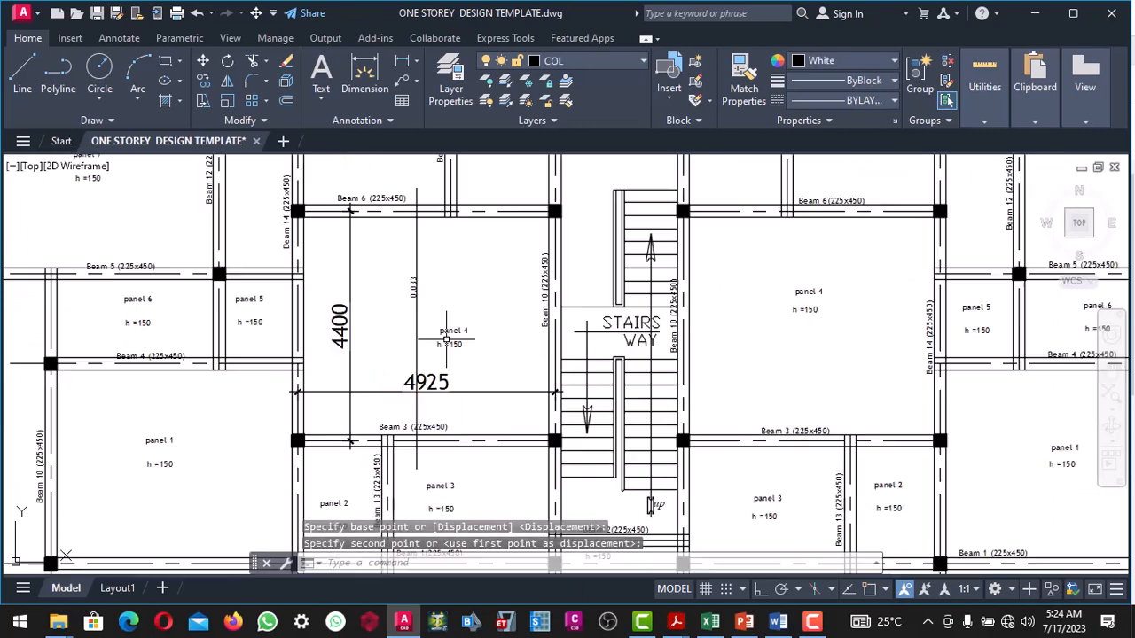
scroll(479, 350, up, 2)
scroll(426, 319, down, 4)
scroll(396, 290, up, 5)
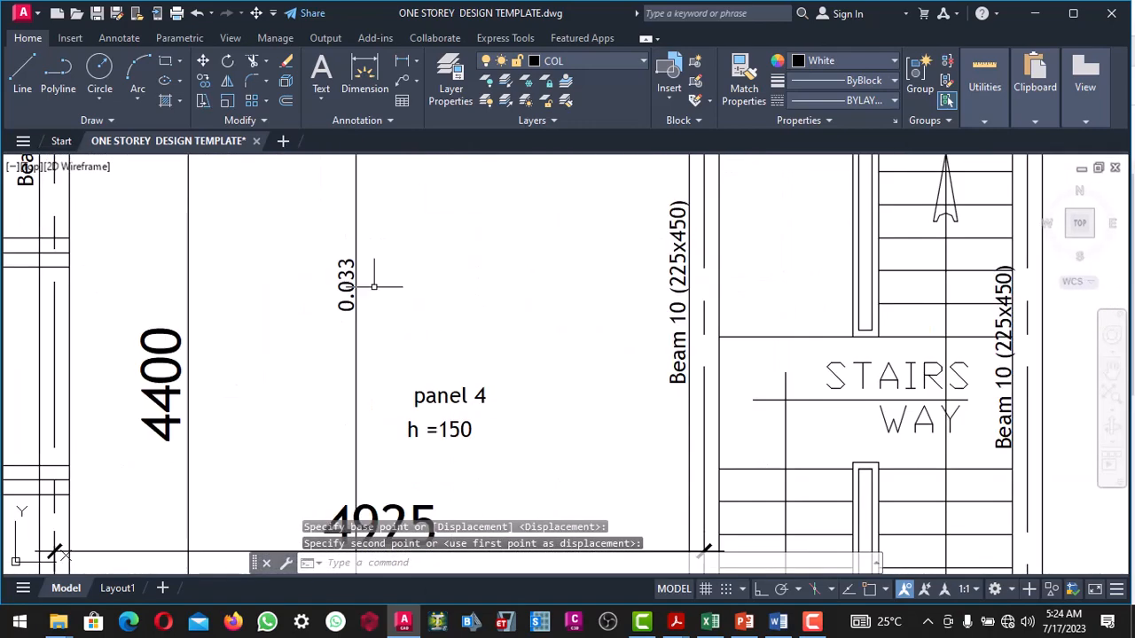
scroll(372, 284, down, 3)
scroll(354, 278, up, 4)
scroll(350, 285, down, 3)
scroll(346, 288, up, 5)
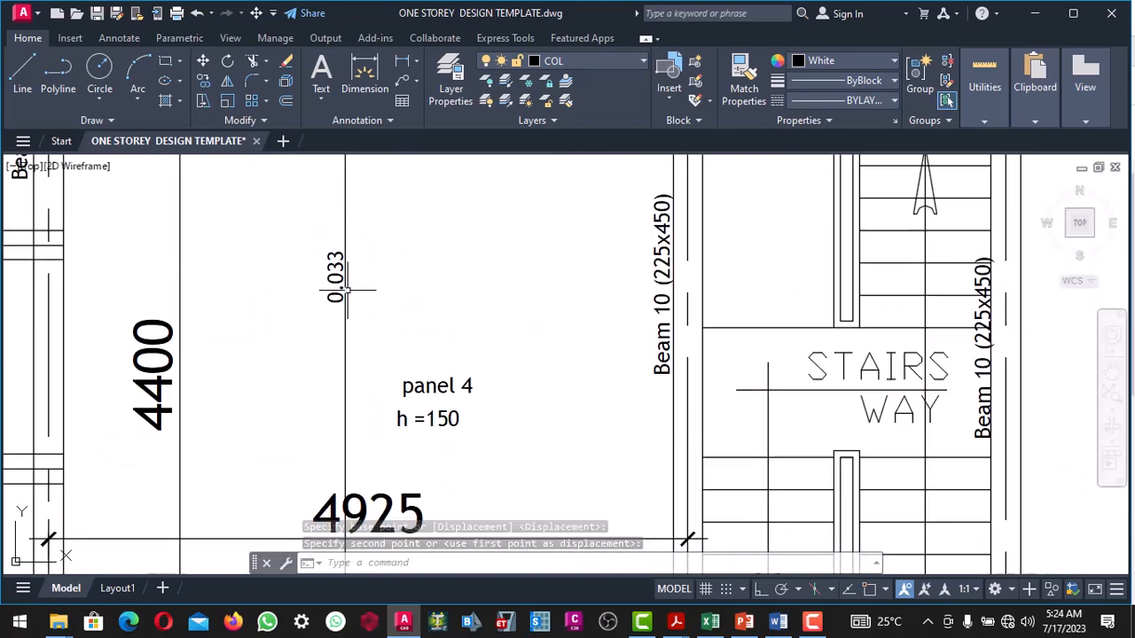
scroll(345, 284, down, 5)
scroll(347, 279, up, 4)
scroll(355, 284, down, 4)
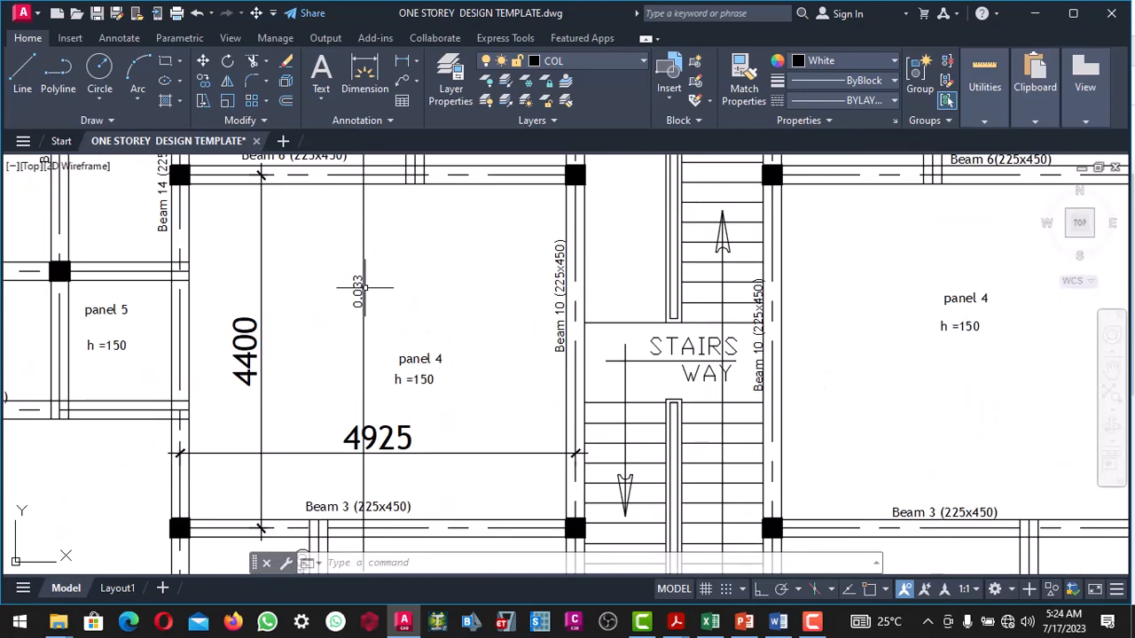
scroll(350, 278, up, 2)
scroll(372, 278, down, 3)
scroll(366, 284, up, 1)
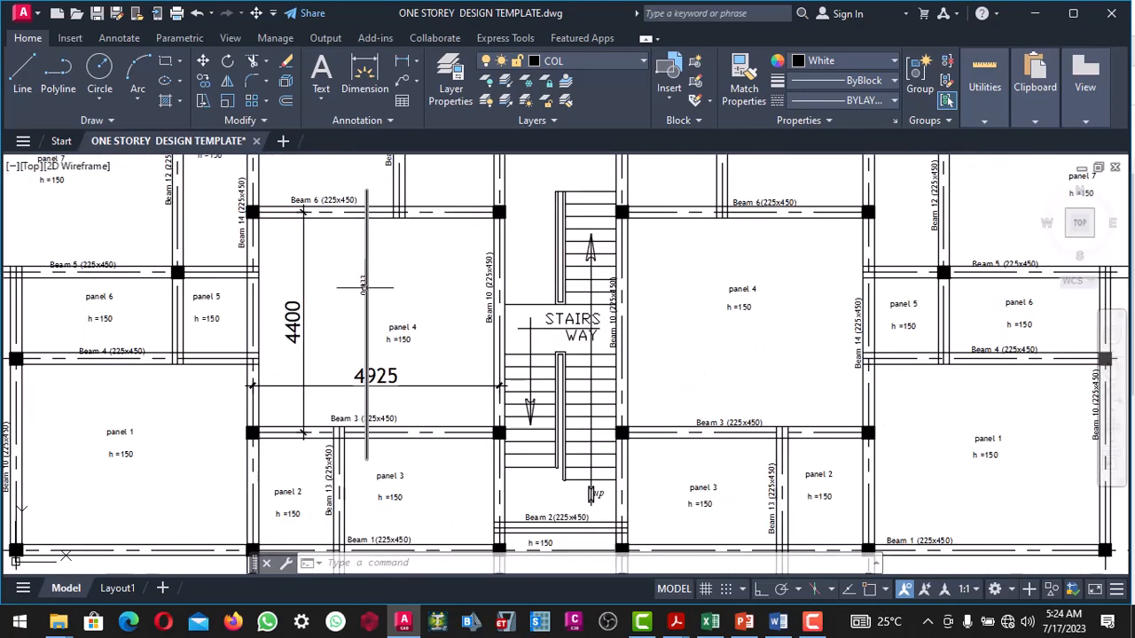
scroll(363, 286, up, 5)
scroll(354, 286, down, 3)
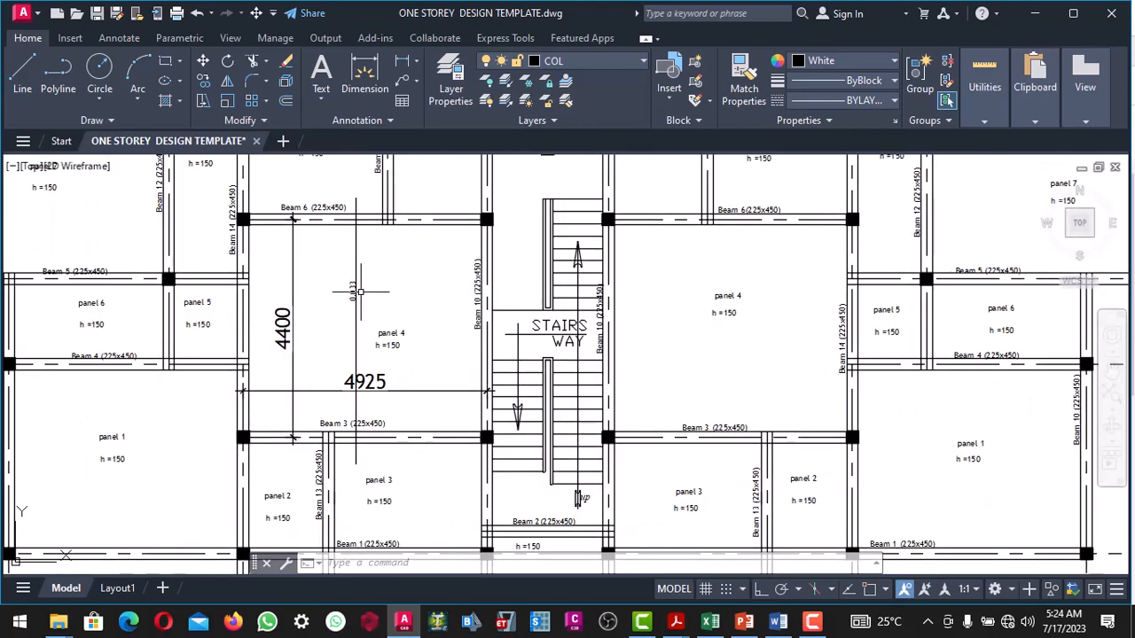
scroll(359, 294, up, 3)
scroll(346, 292, up, 4)
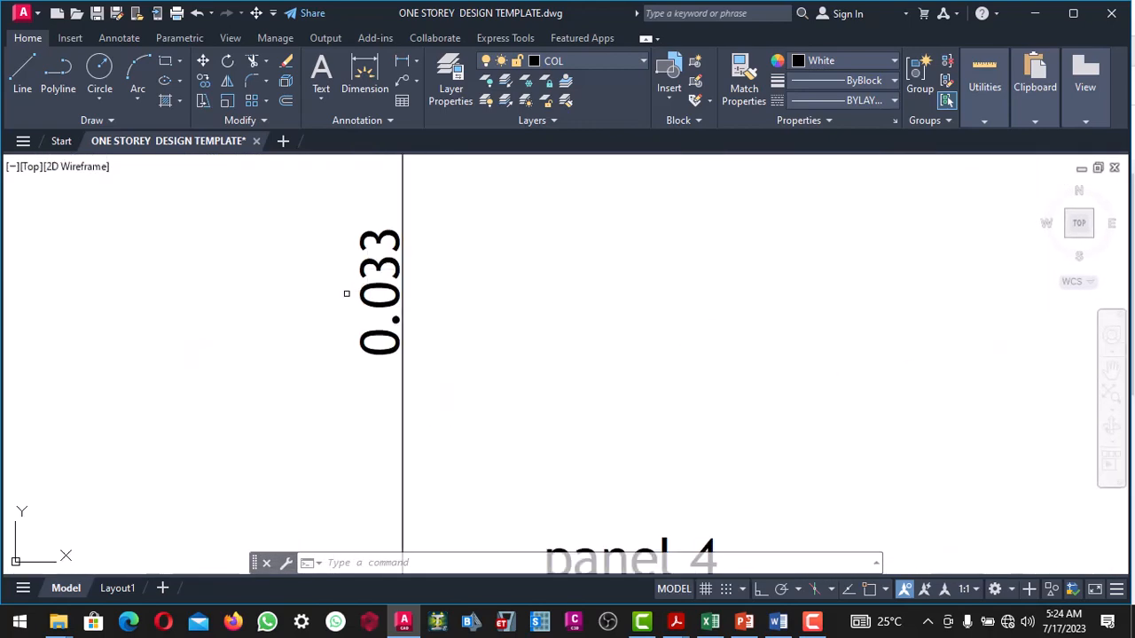
scroll(337, 293, down, 4)
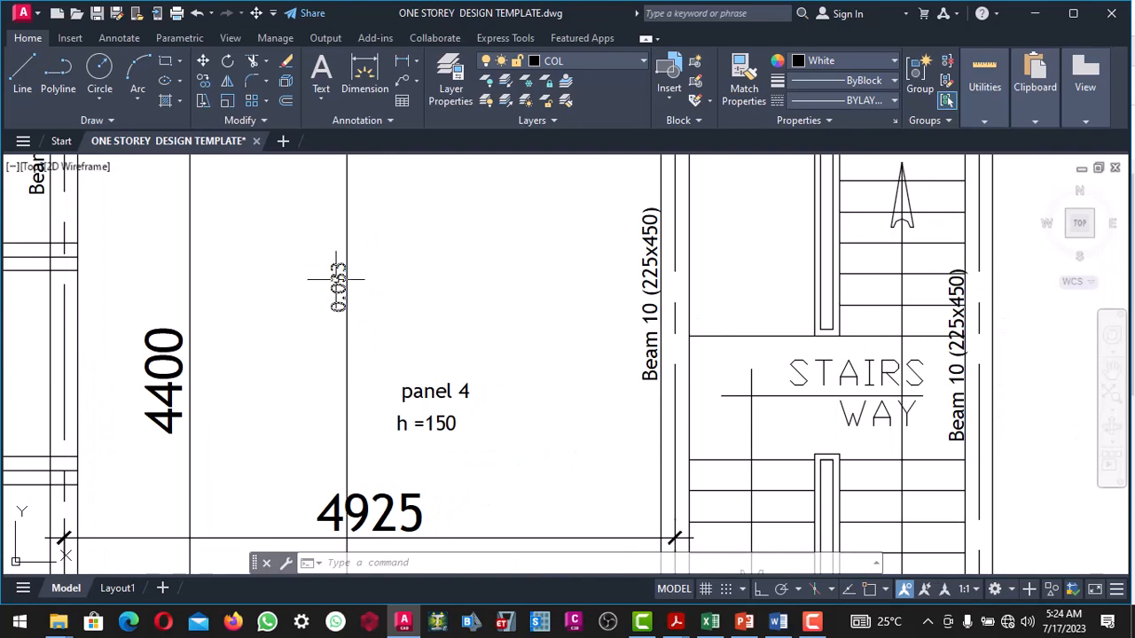
scroll(334, 307, down, 5)
scroll(334, 307, up, 5)
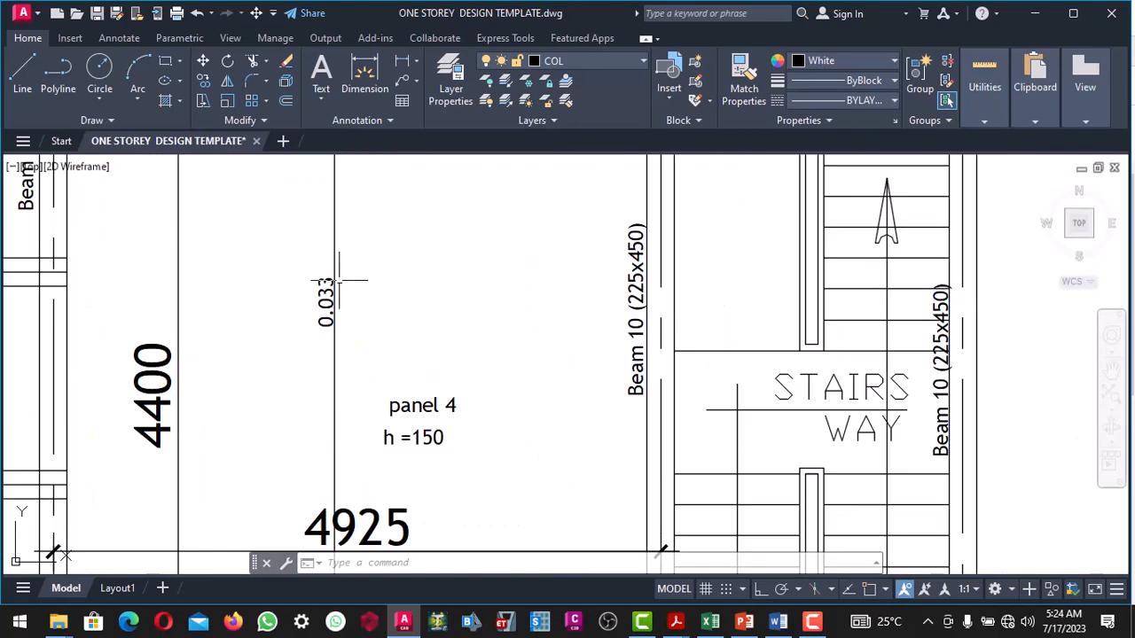
scroll(334, 302, down, 2)
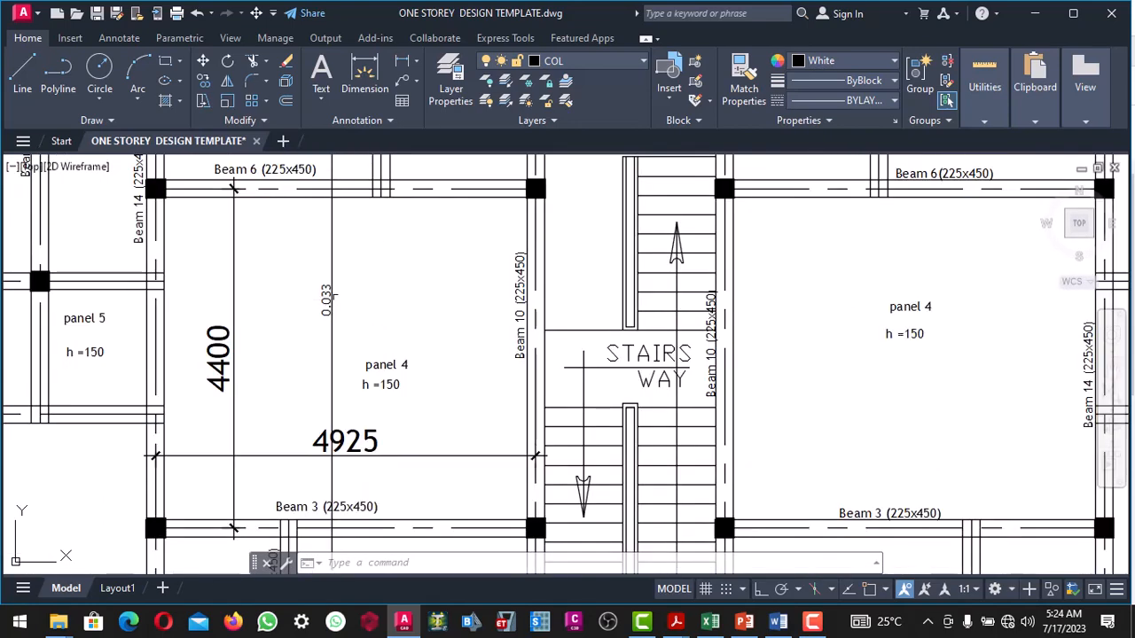
scroll(325, 296, down, 4)
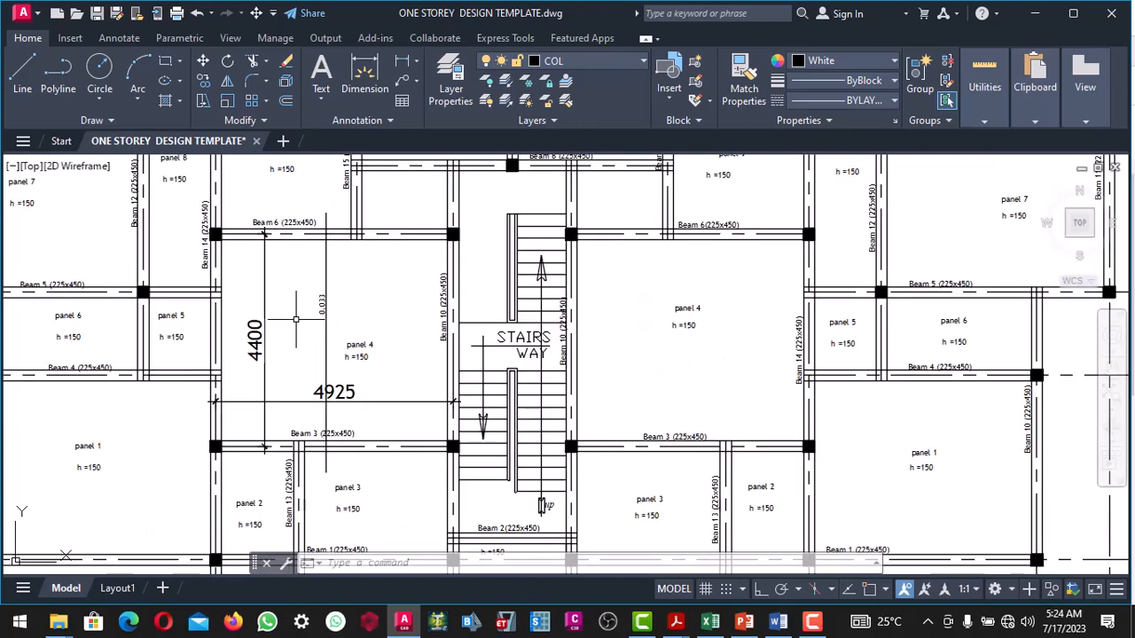
scroll(302, 306, up, 4)
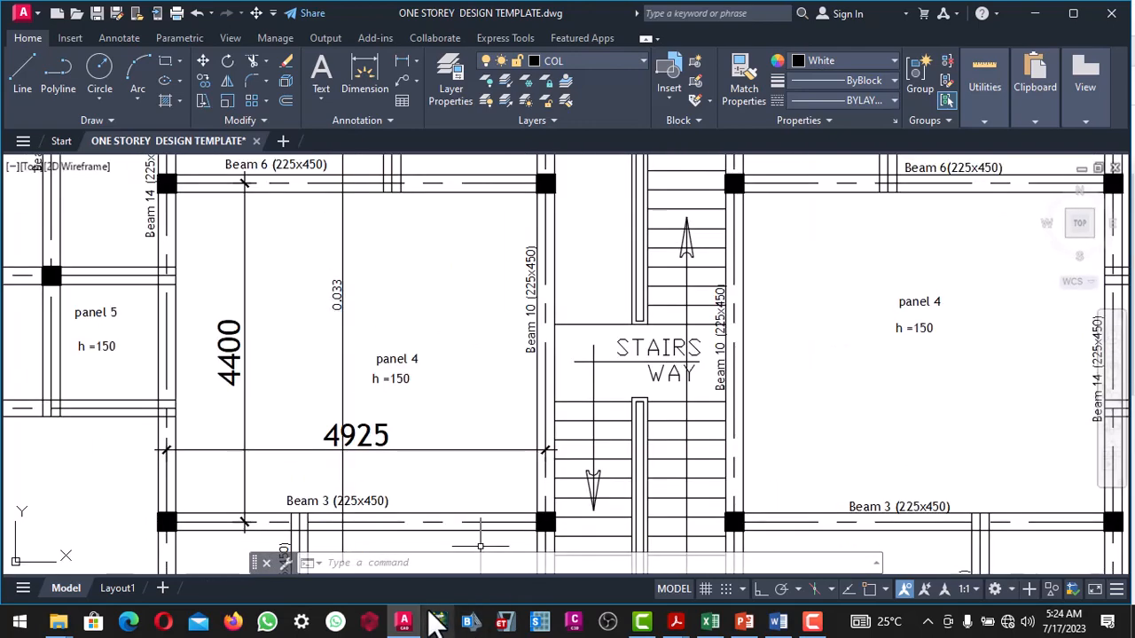
Step: Switch to the Excel slab sheet and review how panel 4's moment coefficients feed the short-span span and support moments
click(721, 623)
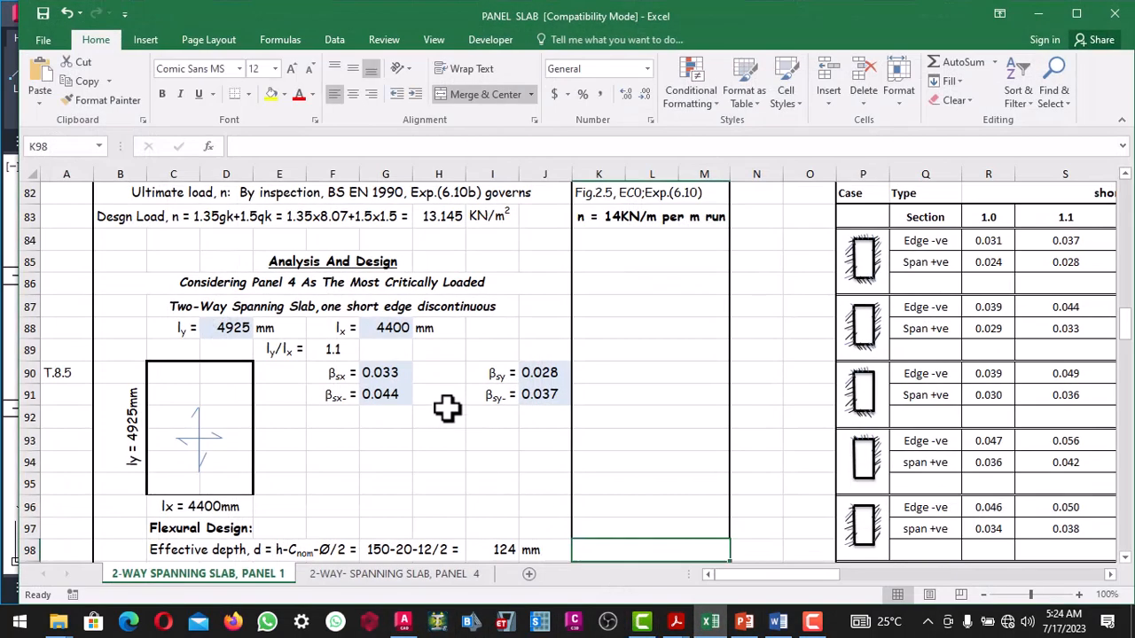
scroll(446, 407, down, 4)
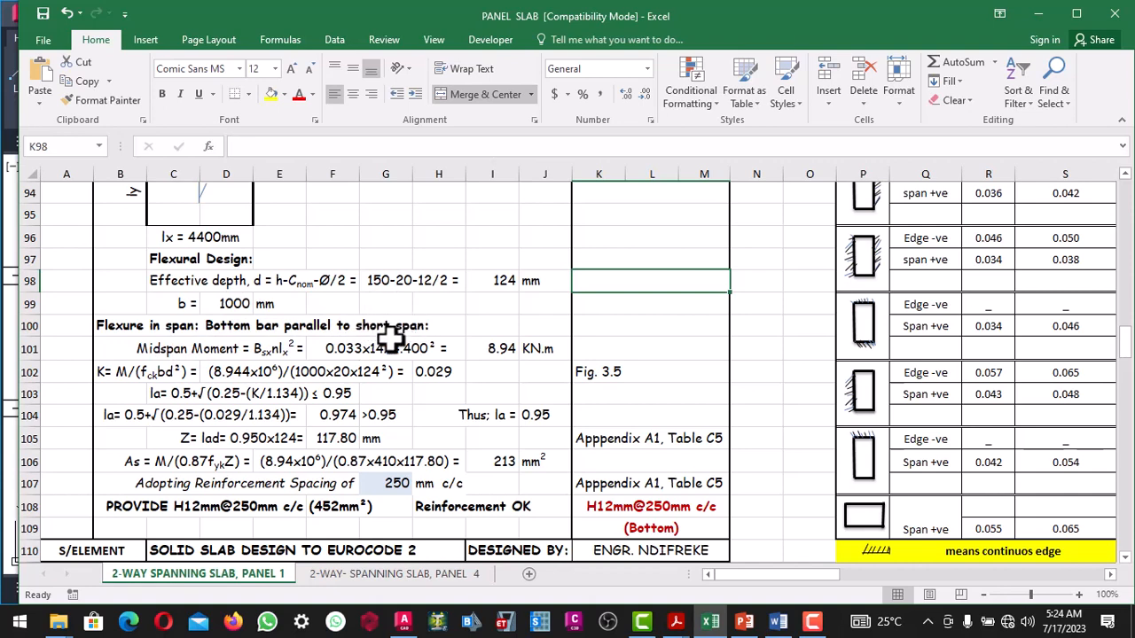
scroll(364, 328, down, 1)
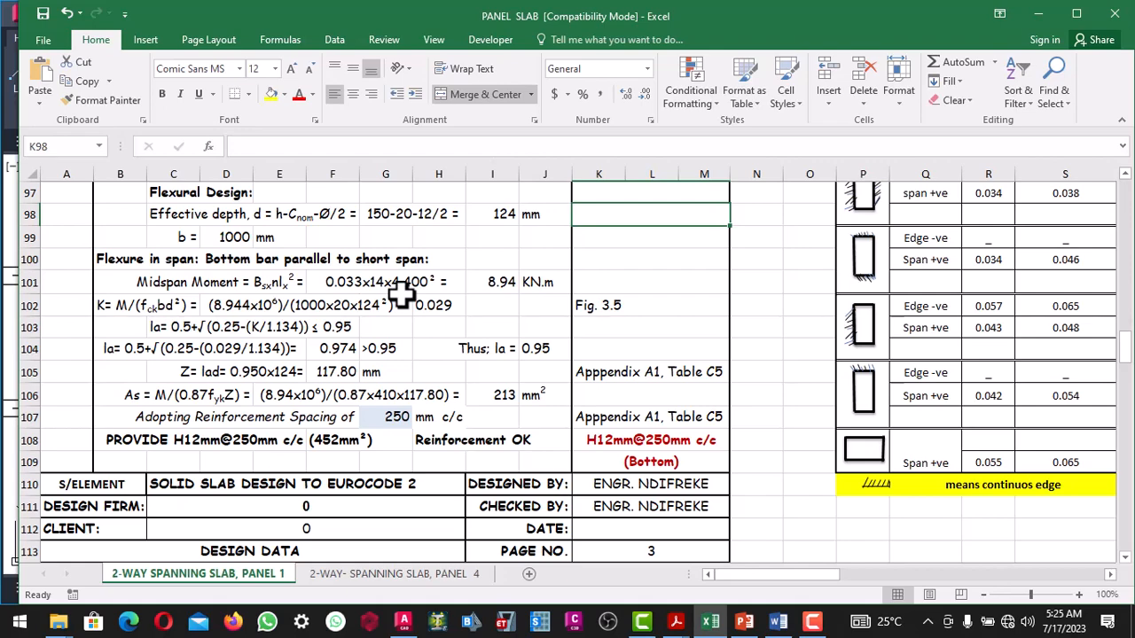
scroll(403, 295, up, 3)
scroll(403, 296, down, 3)
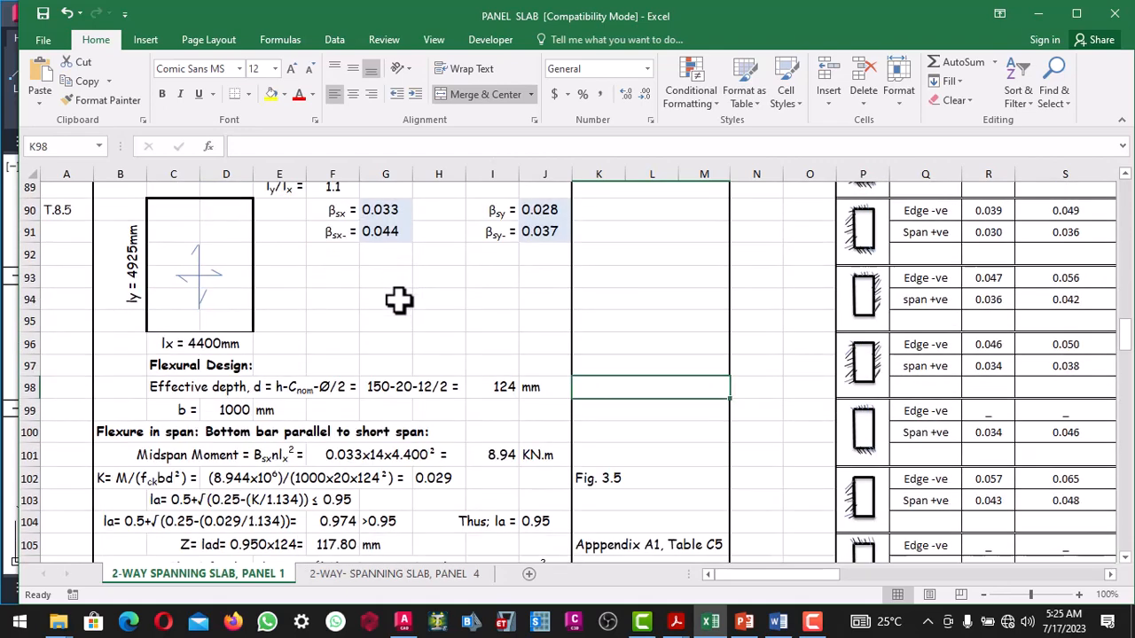
scroll(397, 305, up, 5)
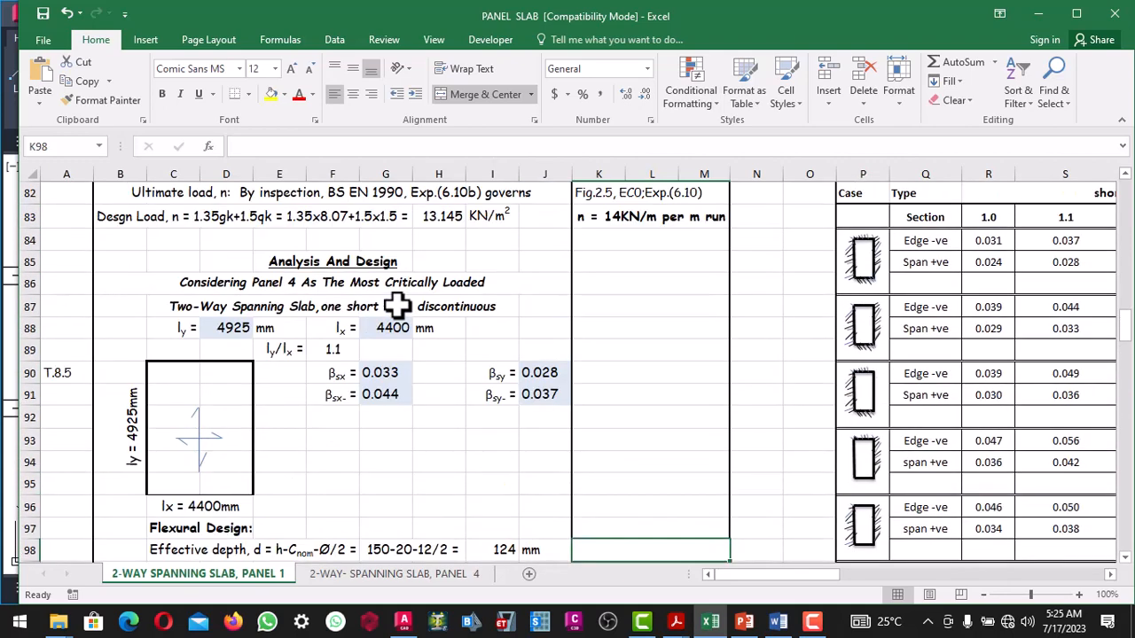
scroll(393, 329, down, 2)
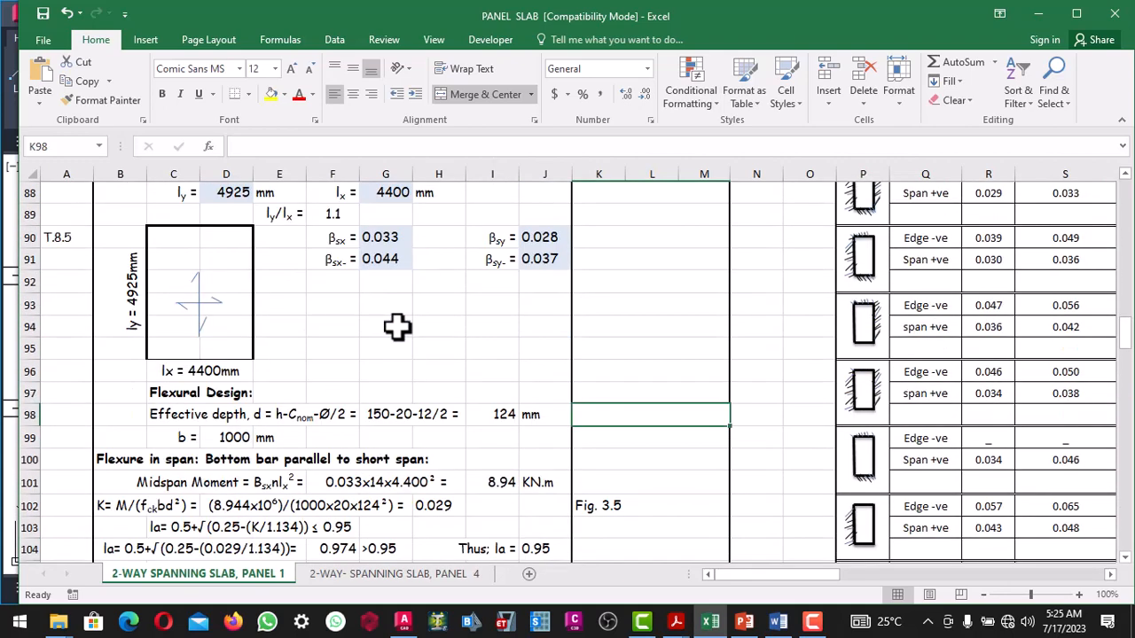
scroll(396, 327, down, 2)
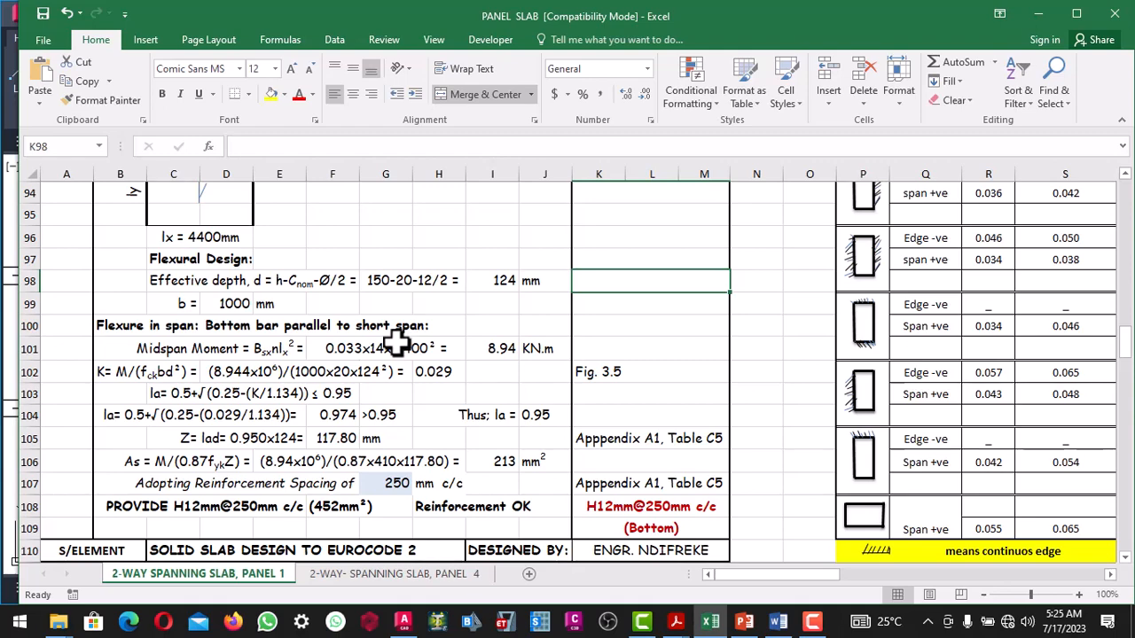
scroll(396, 343, down, 2)
scroll(396, 343, down, 2)
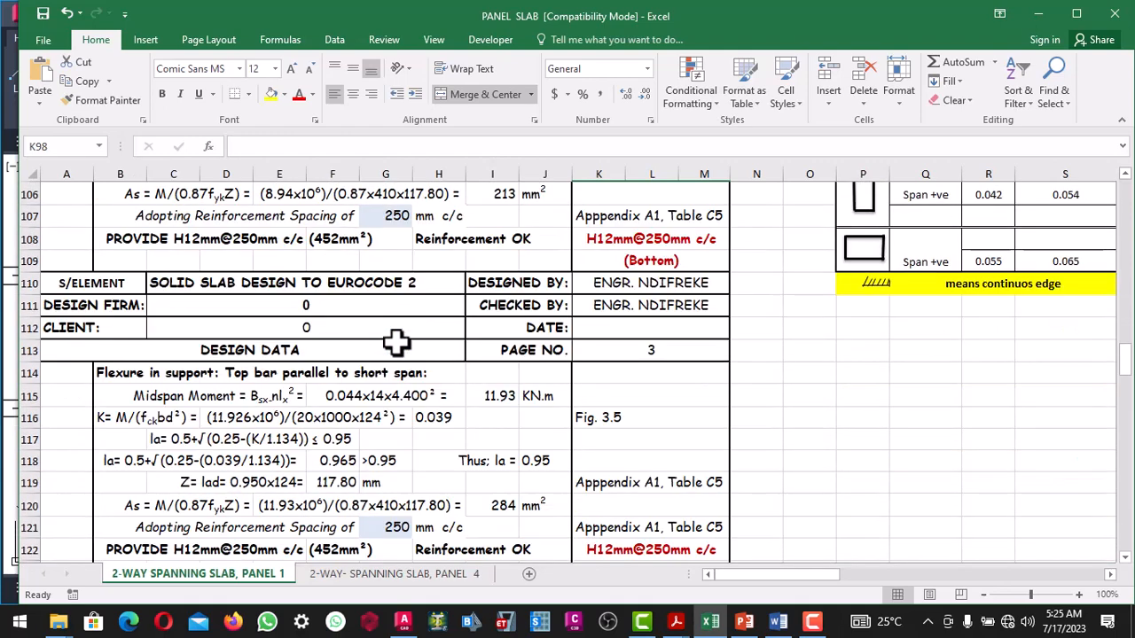
scroll(397, 343, down, 2)
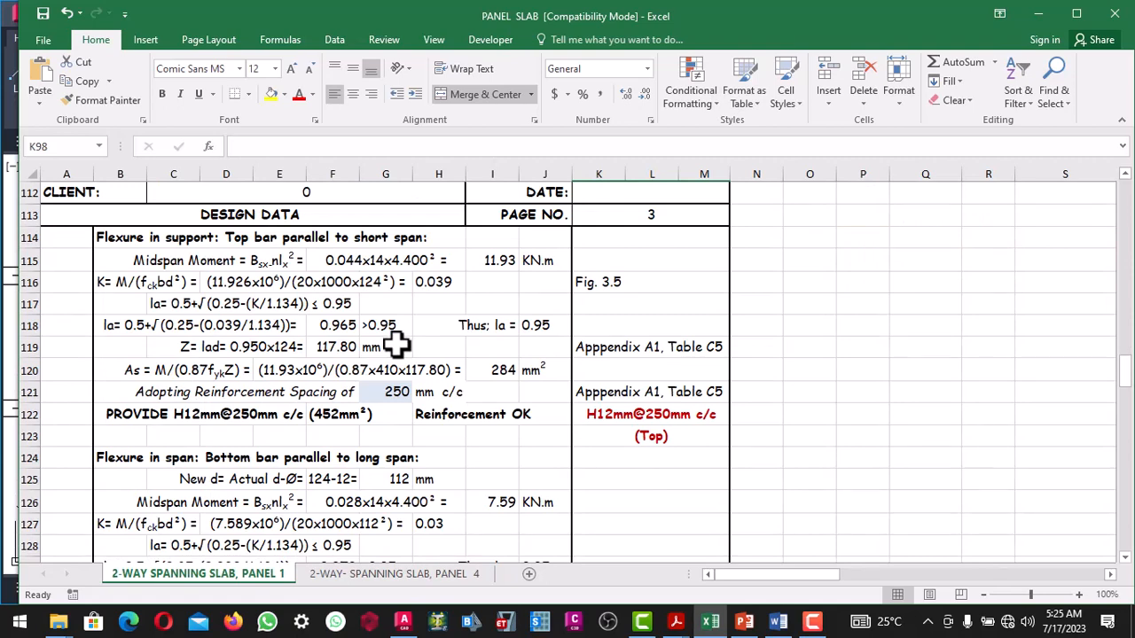
scroll(396, 343, up, 8)
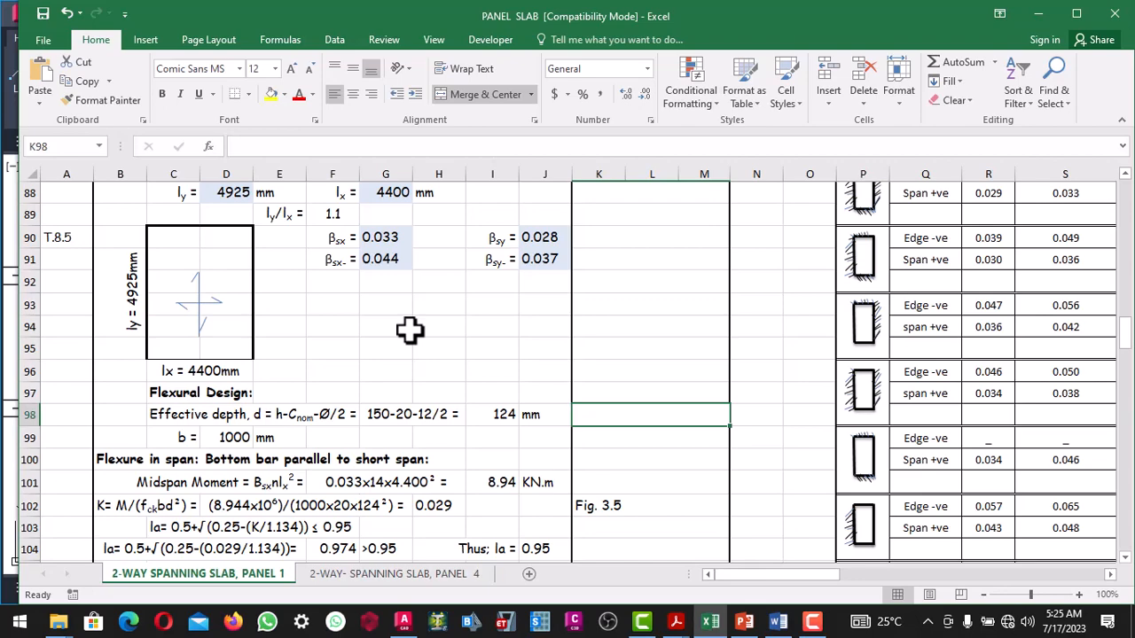
Step: Examine the K, lever arm and steel area calculations for the bottom bars parallel to the short span
scroll(410, 330, down, 3)
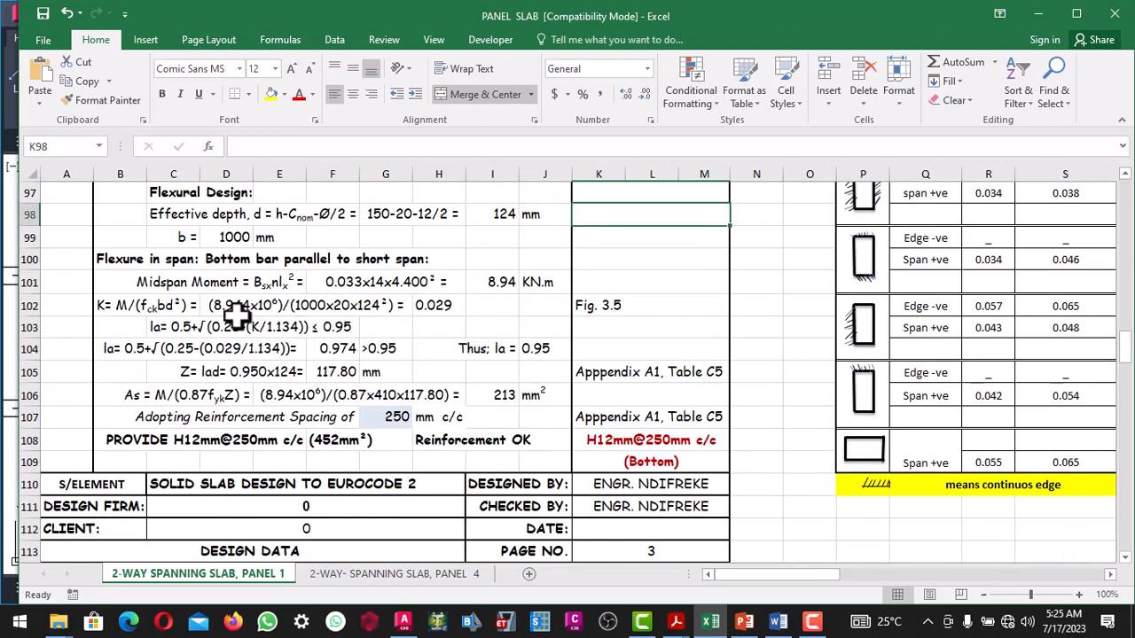
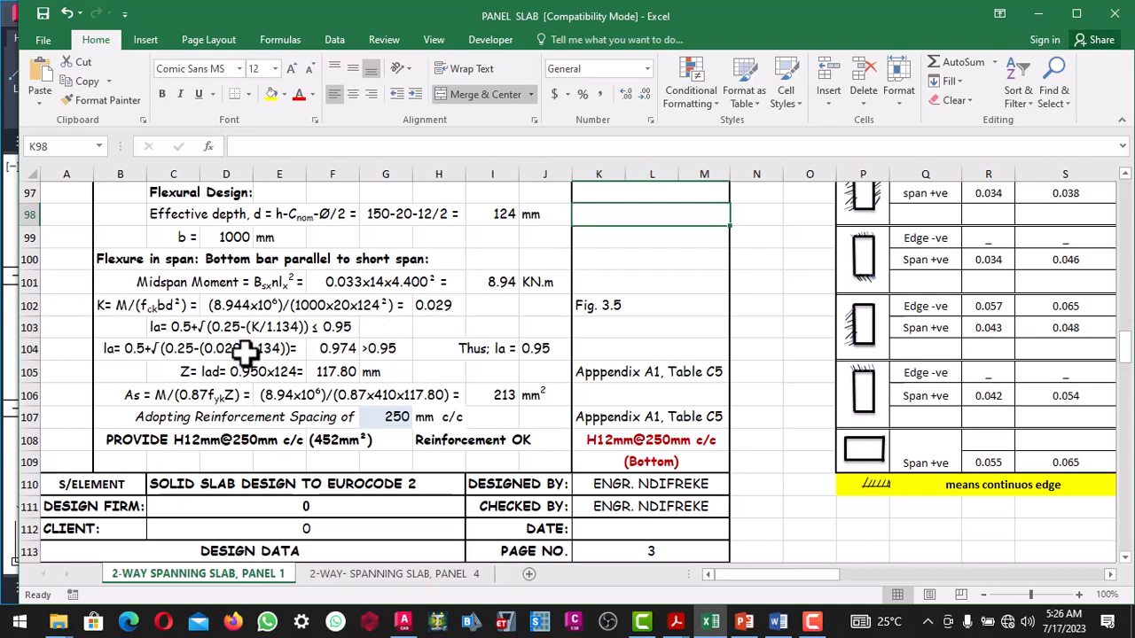
scroll(213, 357, down, 1)
scroll(159, 300, up, 1)
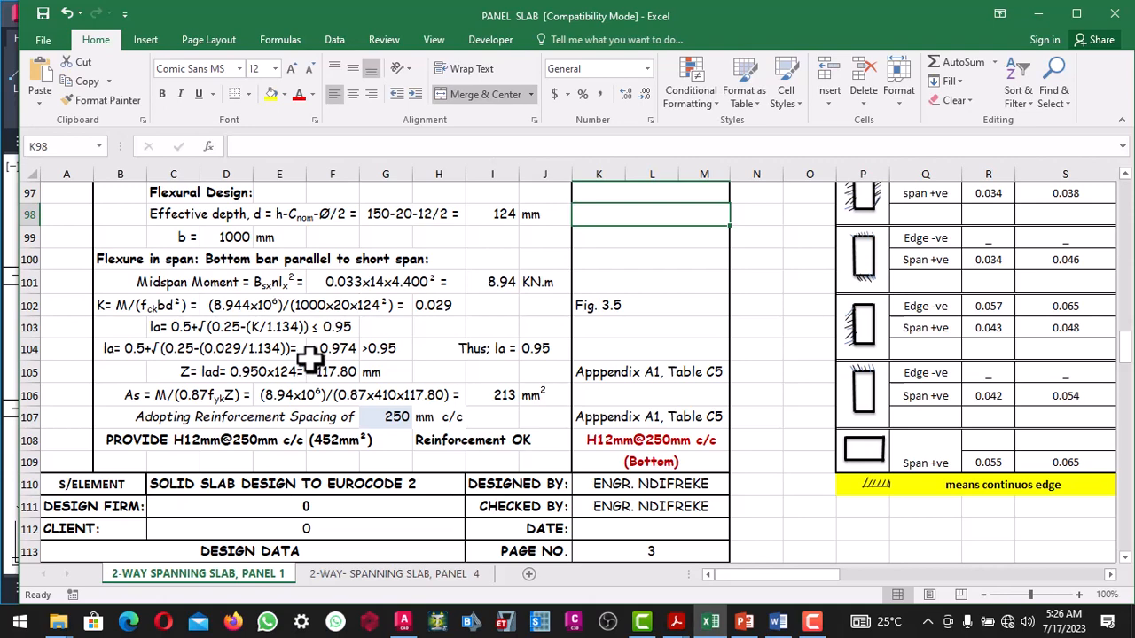
scroll(335, 329, down, 1)
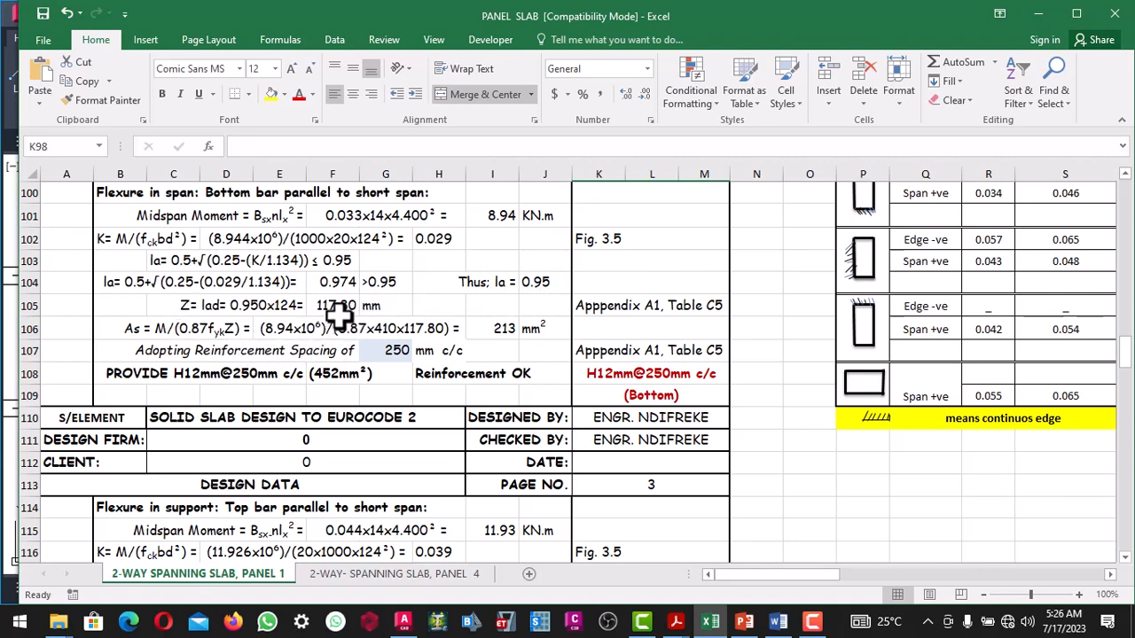
scroll(339, 315, down, 1)
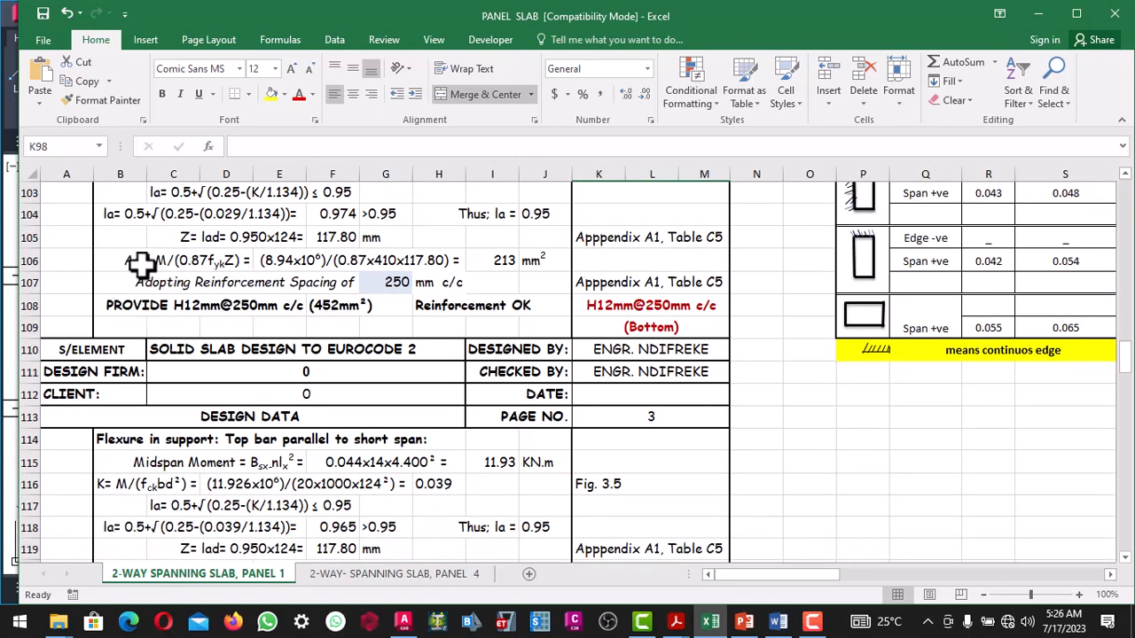
scroll(445, 317, up, 1)
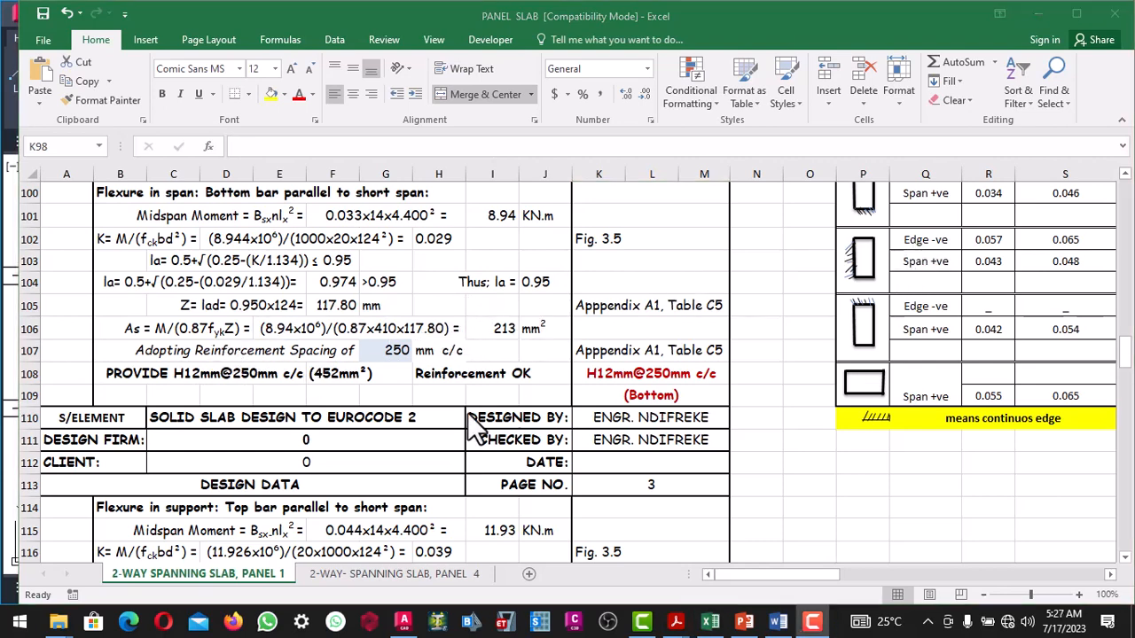
Step: Compare the required and provided short-span bottom steel, and read the support design for the top bars parallel to the short span
scroll(421, 262, down, 2)
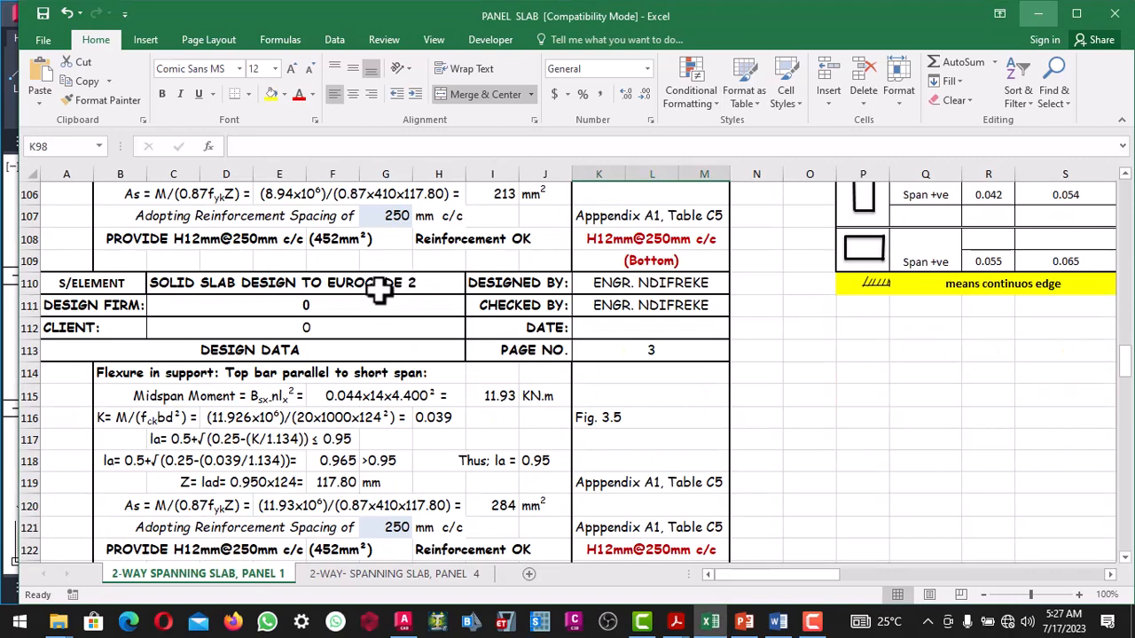
scroll(379, 288, up, 2)
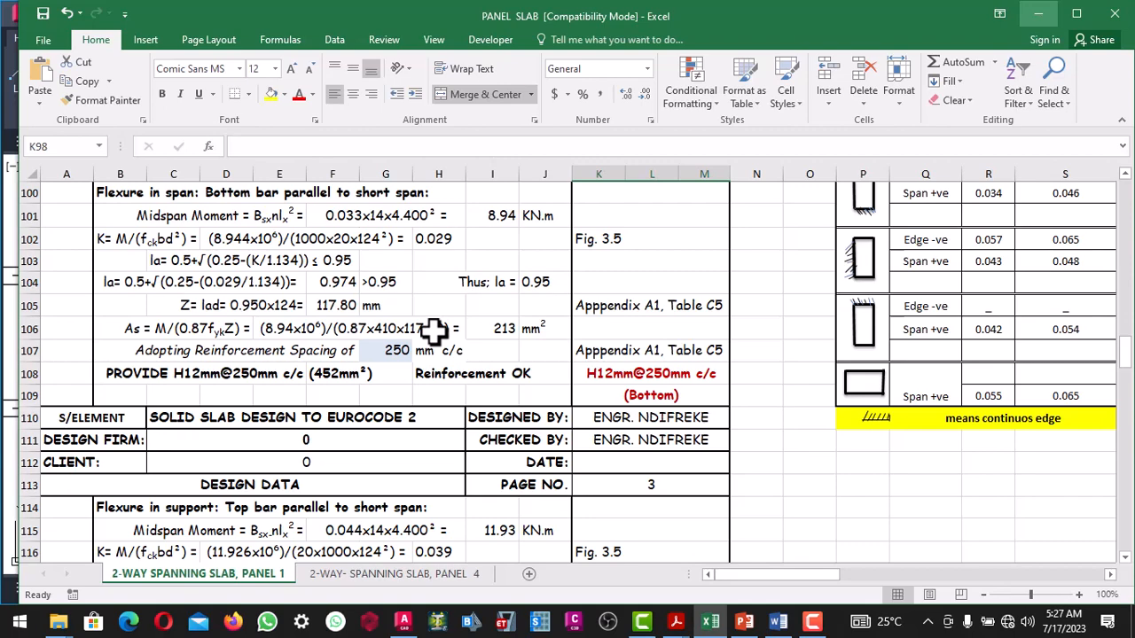
scroll(434, 329, up, 2)
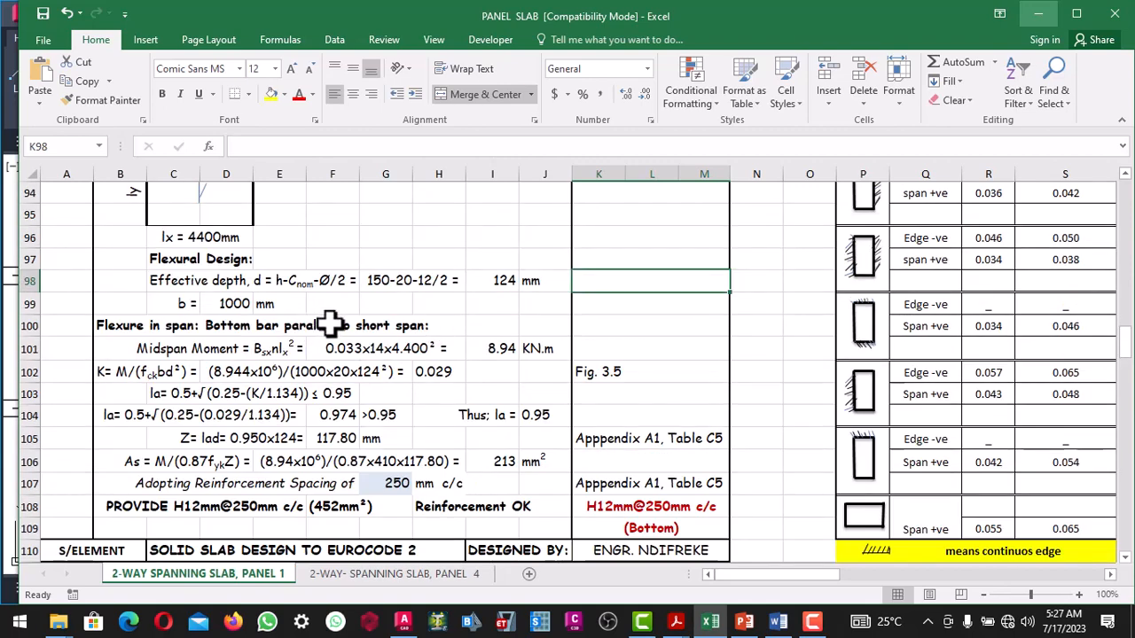
scroll(341, 321, down, 2)
scroll(368, 289, down, 2)
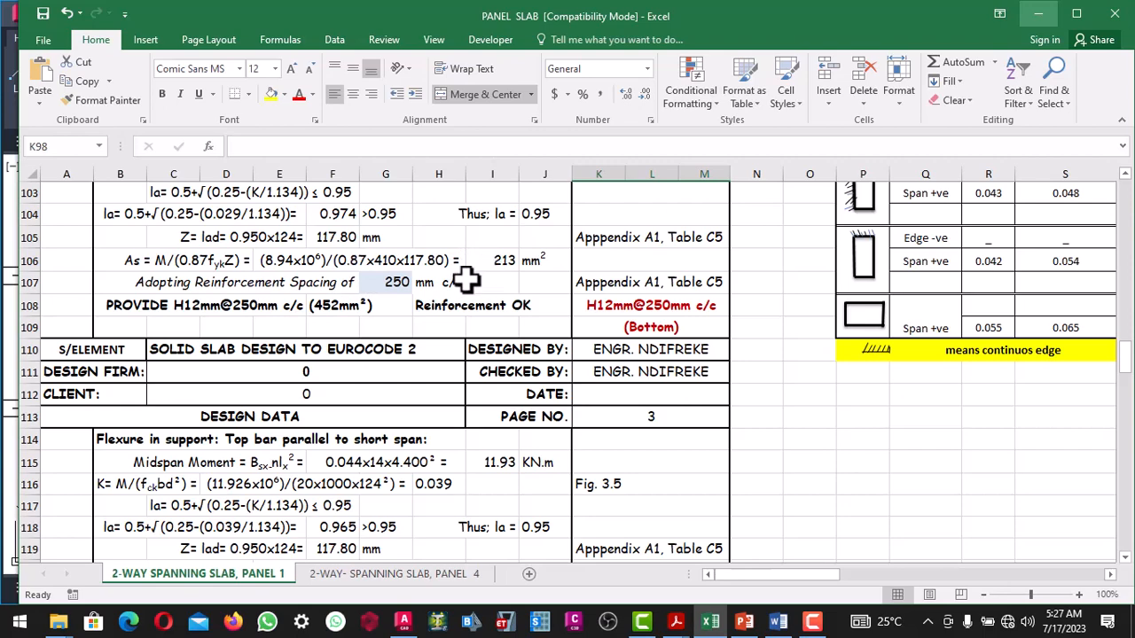
scroll(466, 280, up, 2)
scroll(464, 283, down, 1)
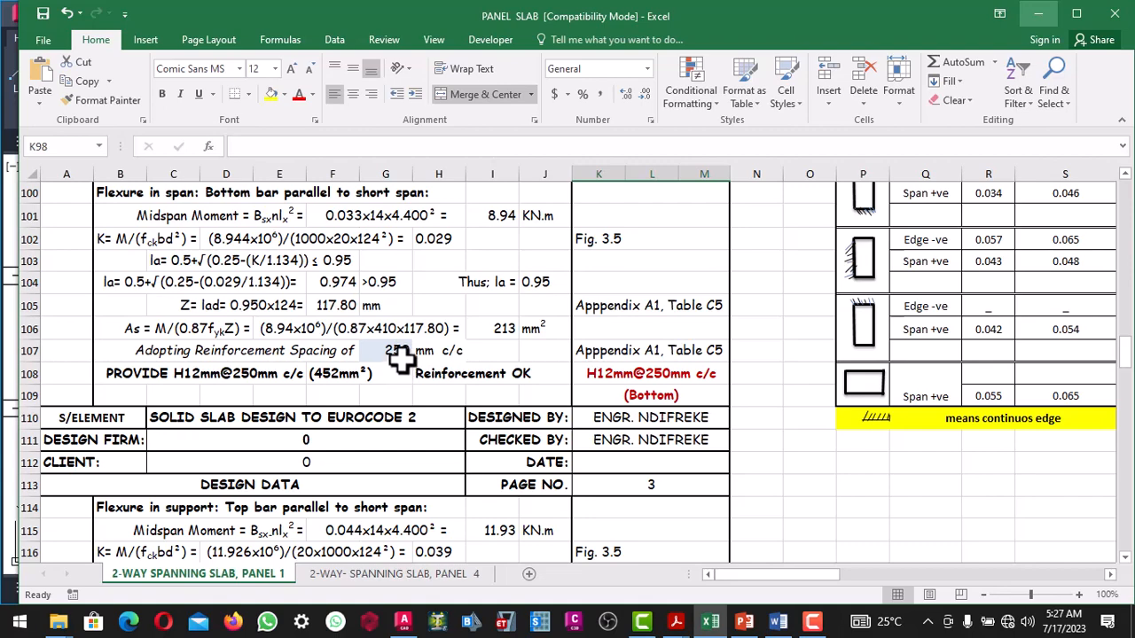
scroll(403, 374, down, 2)
scroll(409, 324, up, 1)
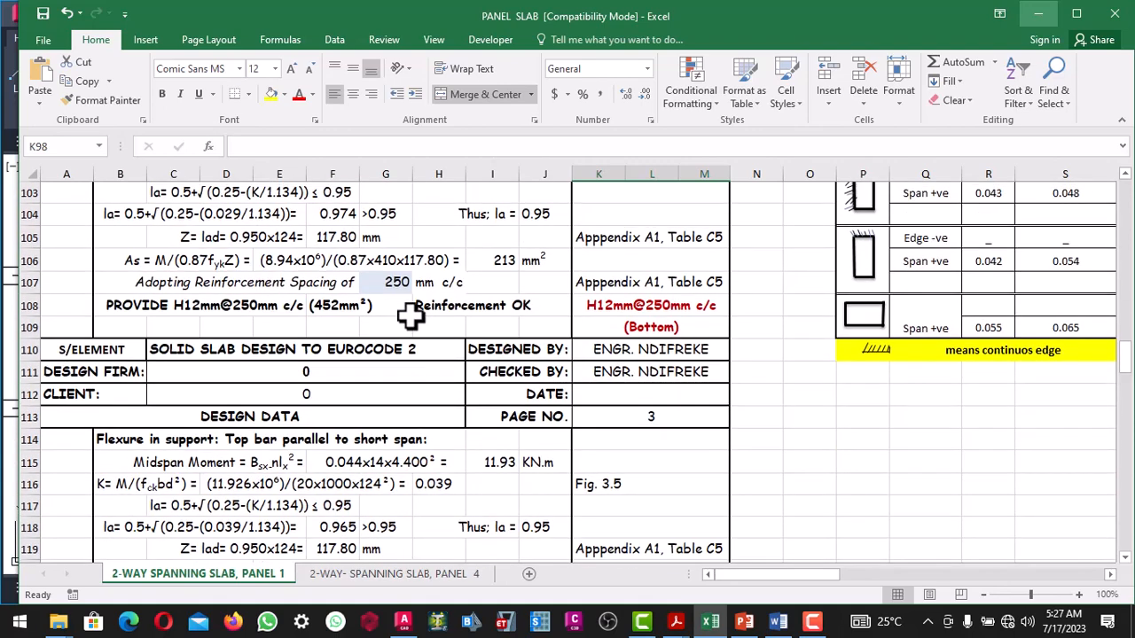
scroll(409, 315, up, 2)
scroll(412, 335, down, 1)
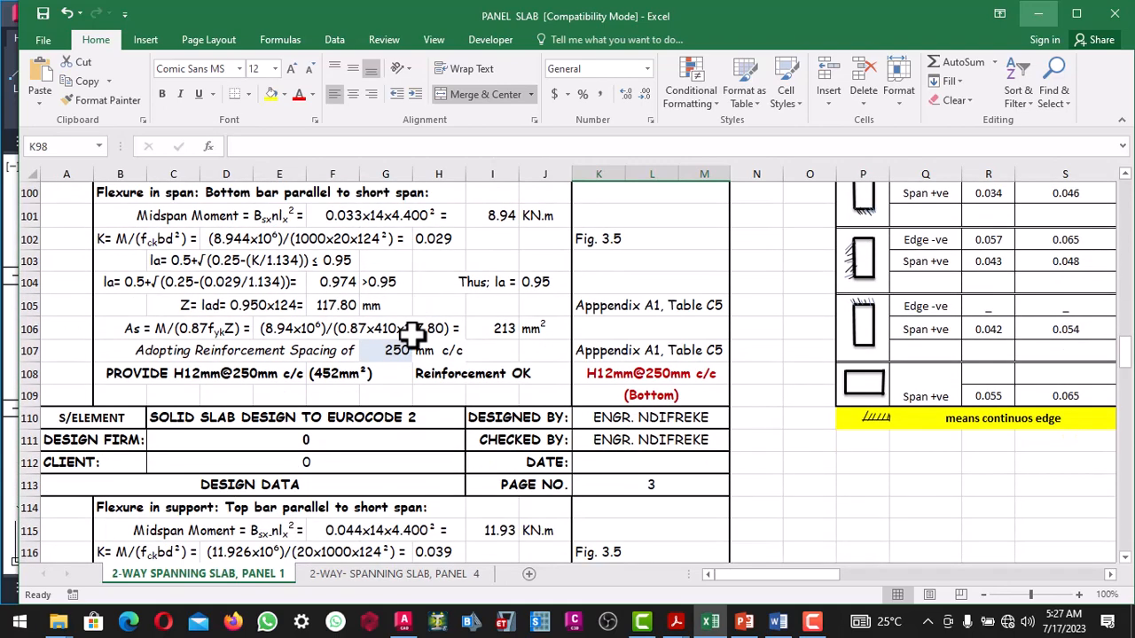
scroll(413, 335, down, 1)
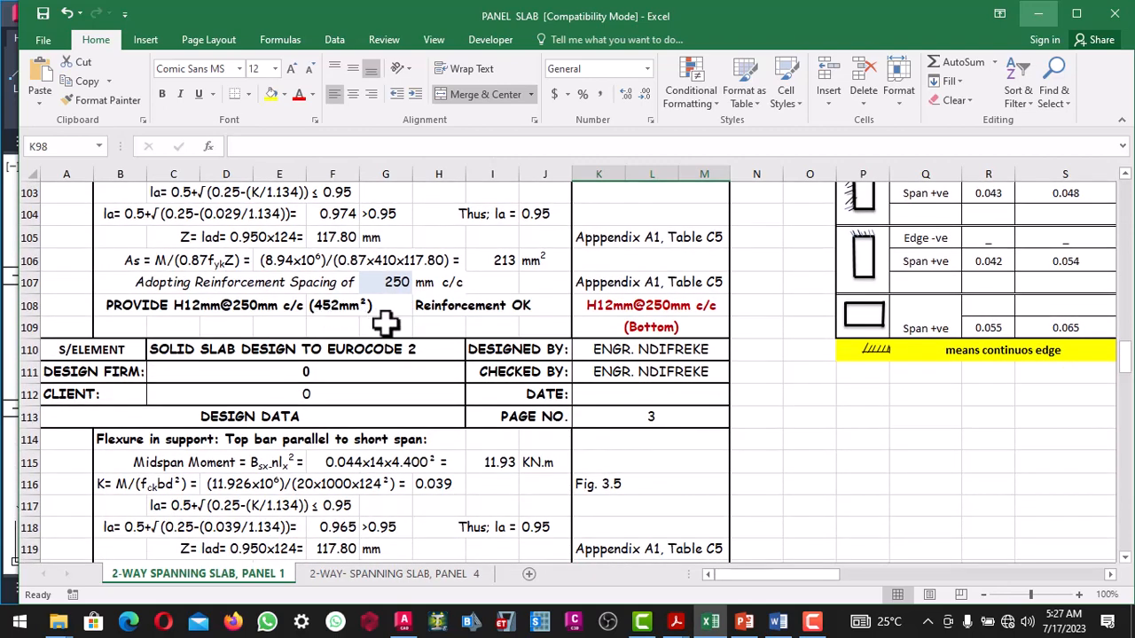
scroll(387, 326, up, 1)
scroll(493, 376, down, 1)
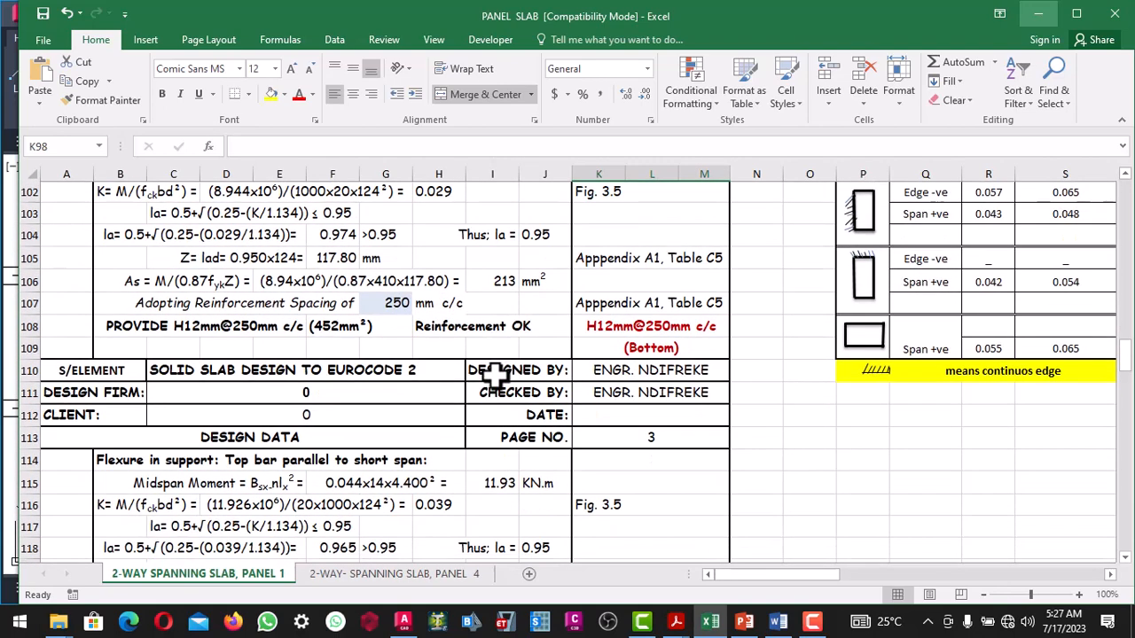
scroll(461, 374, down, 3)
scroll(390, 373, up, 1)
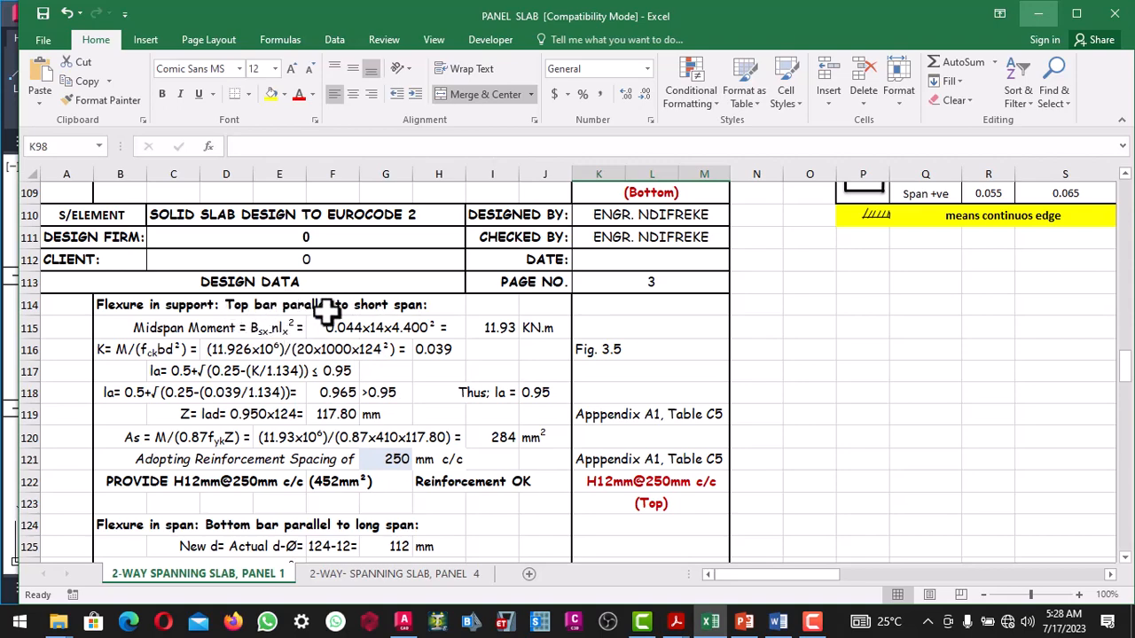
Step: Switch to AutoCAD and draw a vertical line about 1900 mm long across Beam 6 at panel 4, with ortho on
click(403, 620)
scroll(411, 363, down, 3)
scroll(306, 349, up, 3)
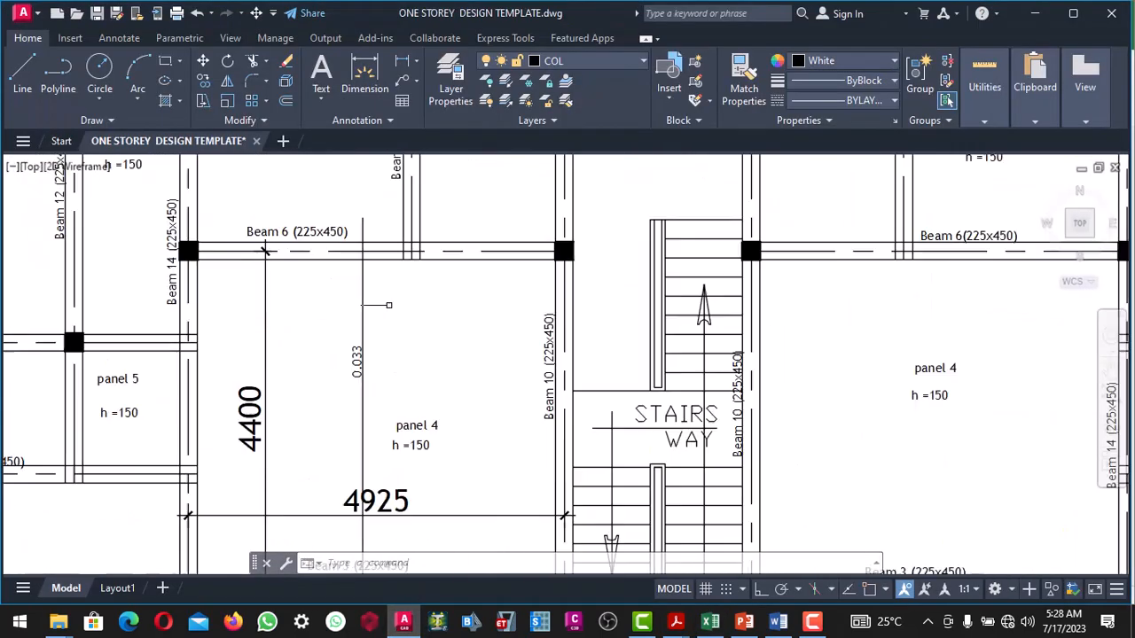
scroll(306, 349, down, 5)
scroll(367, 299, up, 5)
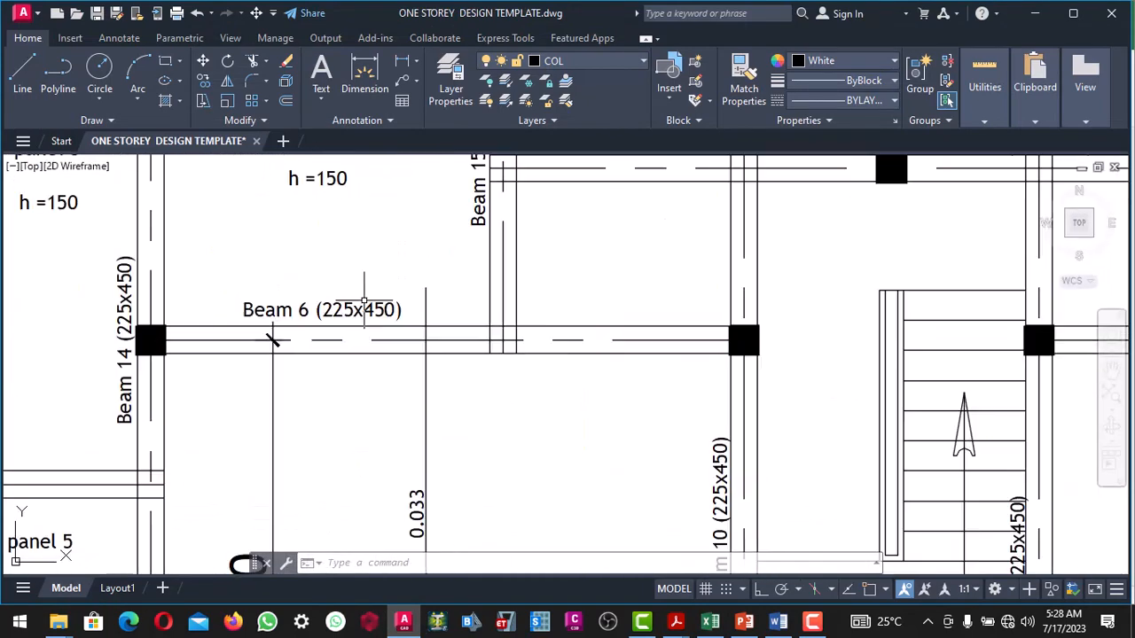
scroll(363, 304, down, 3)
scroll(363, 304, up, 4)
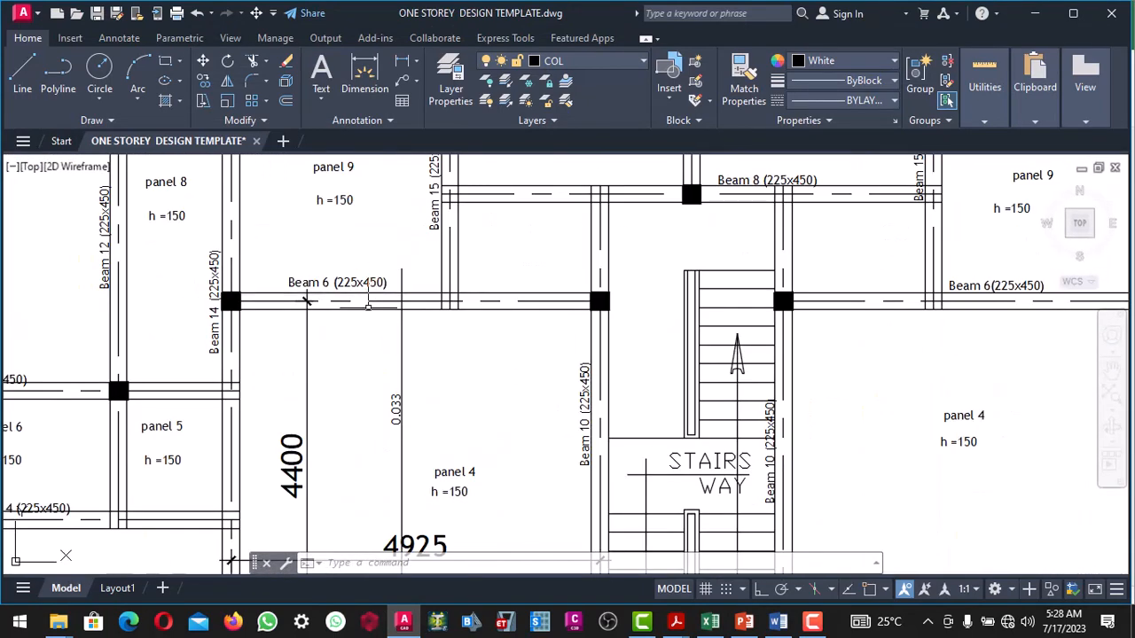
scroll(367, 313, down, 2)
scroll(366, 312, up, 2)
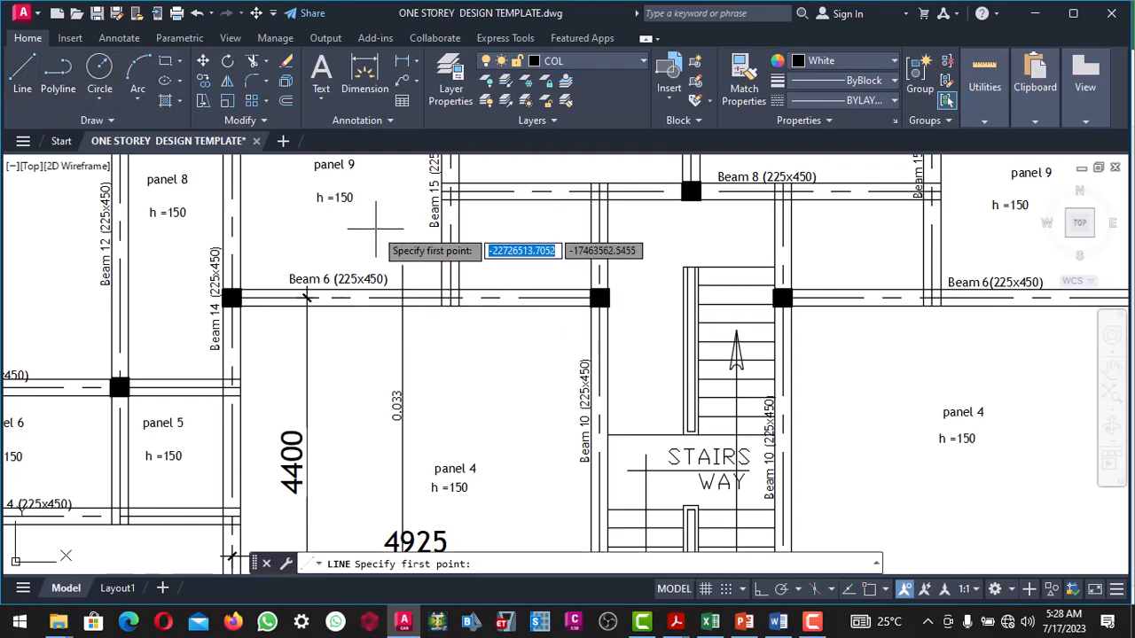
click(376, 229)
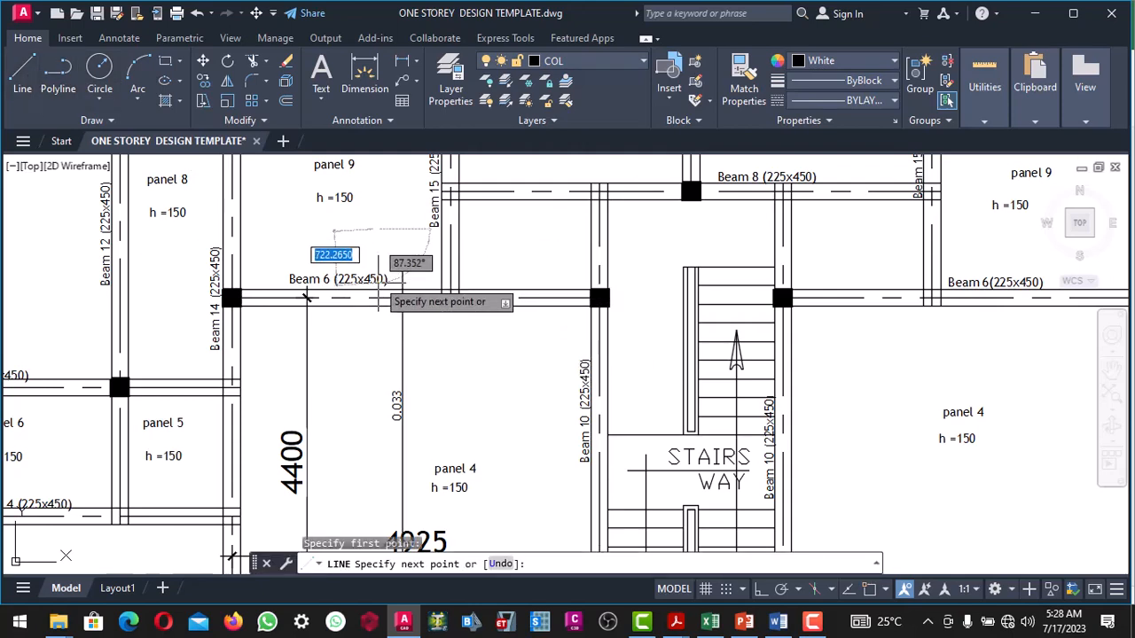
click(758, 591)
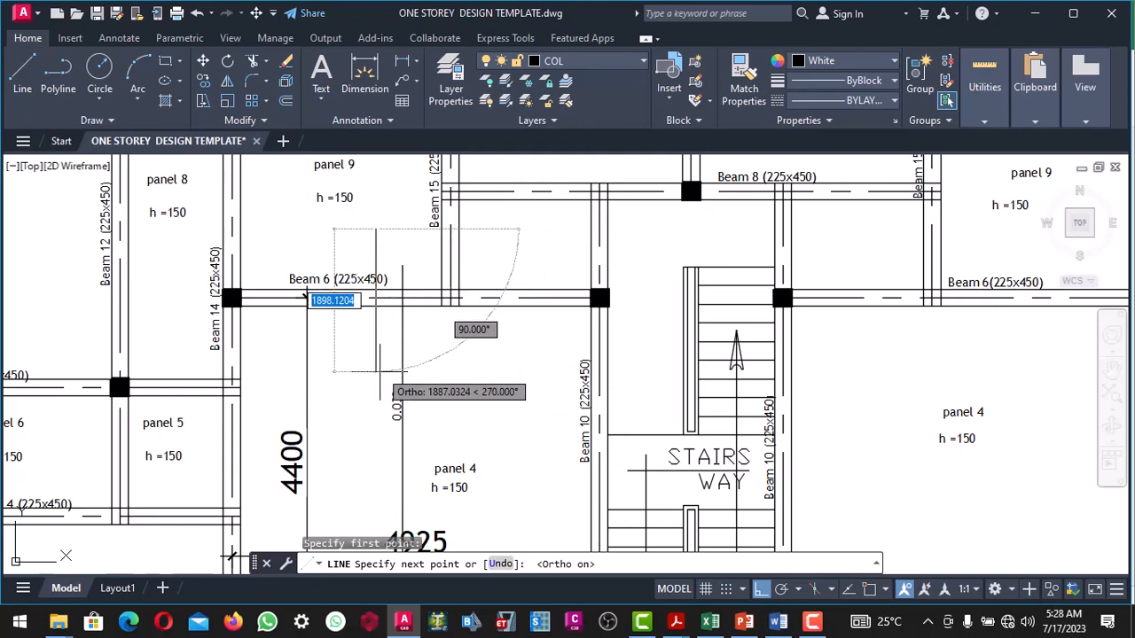
click(381, 374)
right_click(381, 375)
click(409, 387)
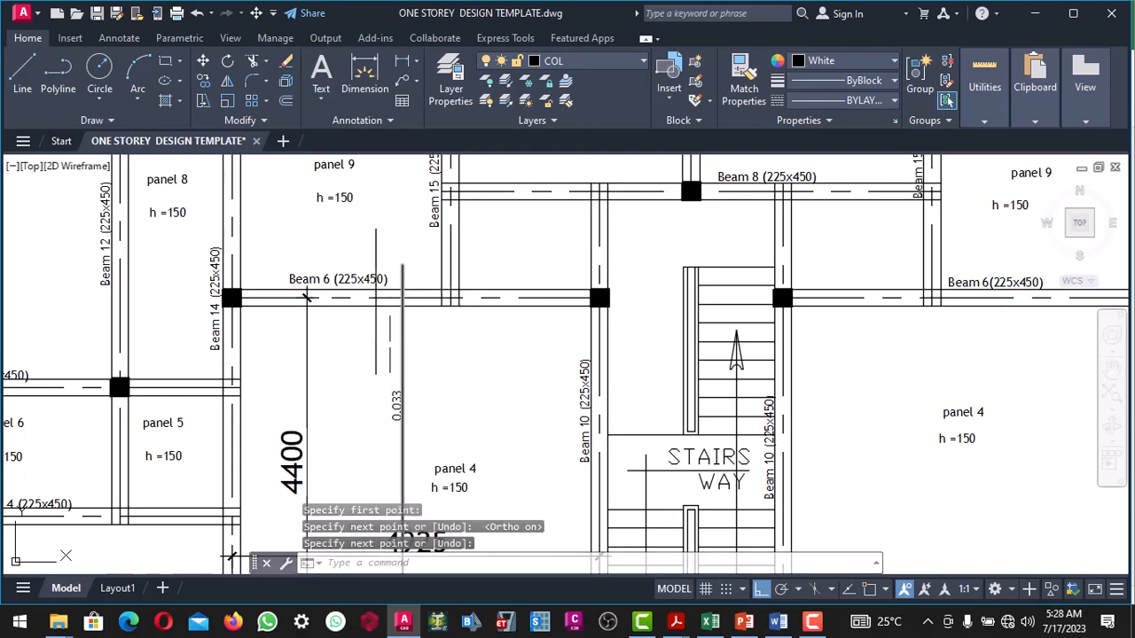
Step: Check the new vertical line's position across Beam 6 against the surrounding panels and the whole floor plan
scroll(417, 275, down, 5)
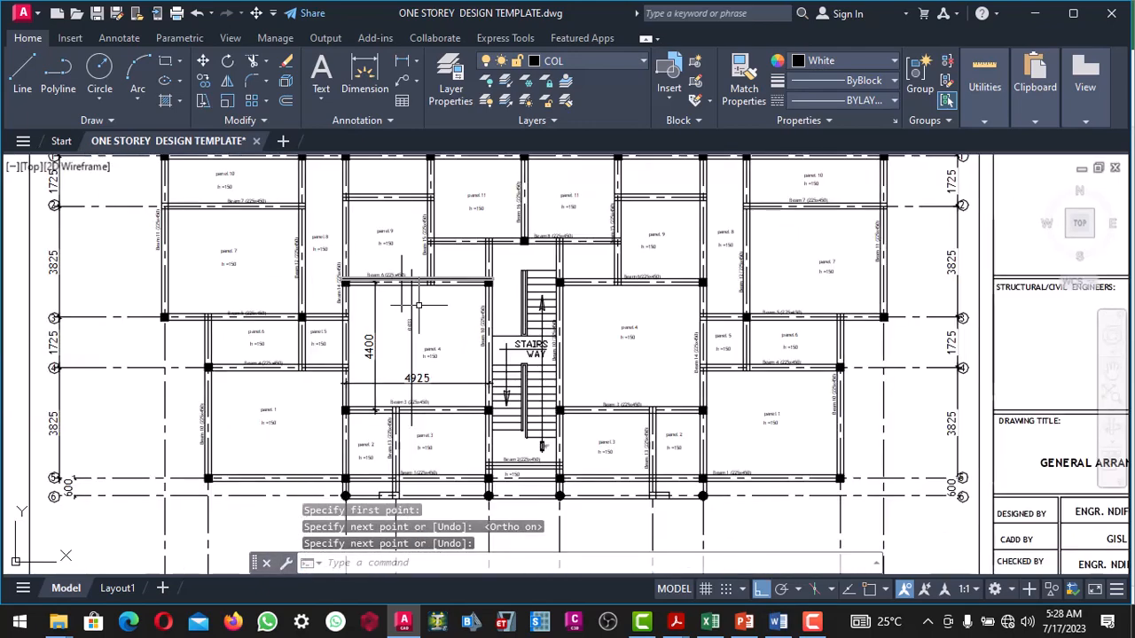
scroll(416, 303, up, 3)
scroll(377, 271, down, 5)
scroll(383, 321, up, 2)
scroll(384, 323, down, 2)
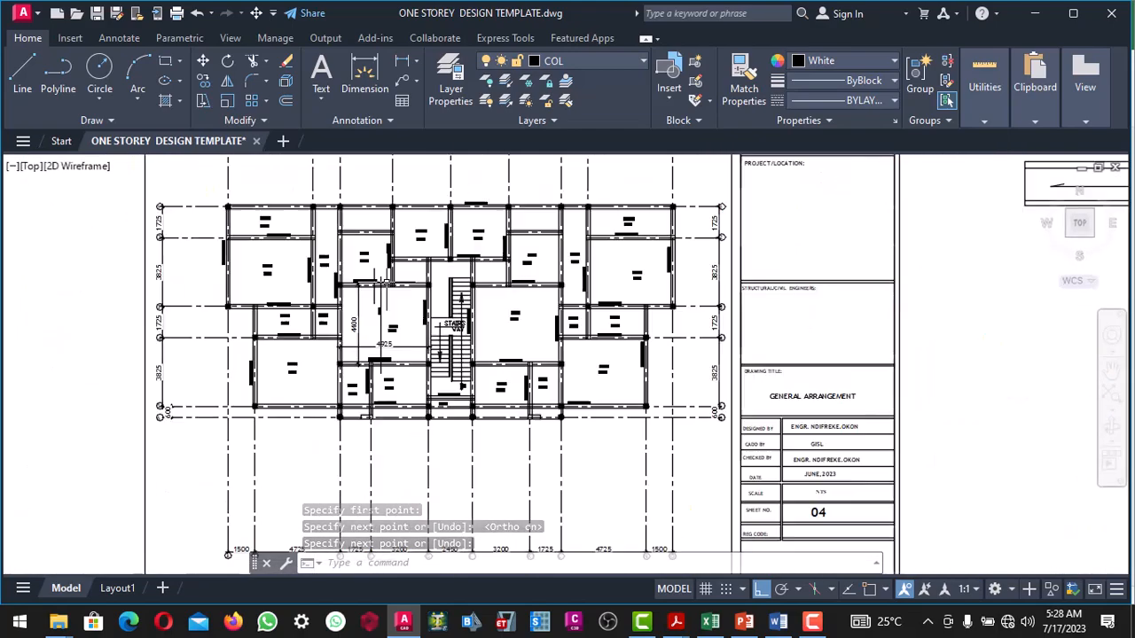
Step: Examine the vertical line across Beam 6 against panel 4's short-span line and its 4400 and 4925 dimensions
scroll(381, 280, up, 3)
scroll(379, 278, down, 3)
scroll(372, 275, up, 3)
scroll(353, 265, down, 1)
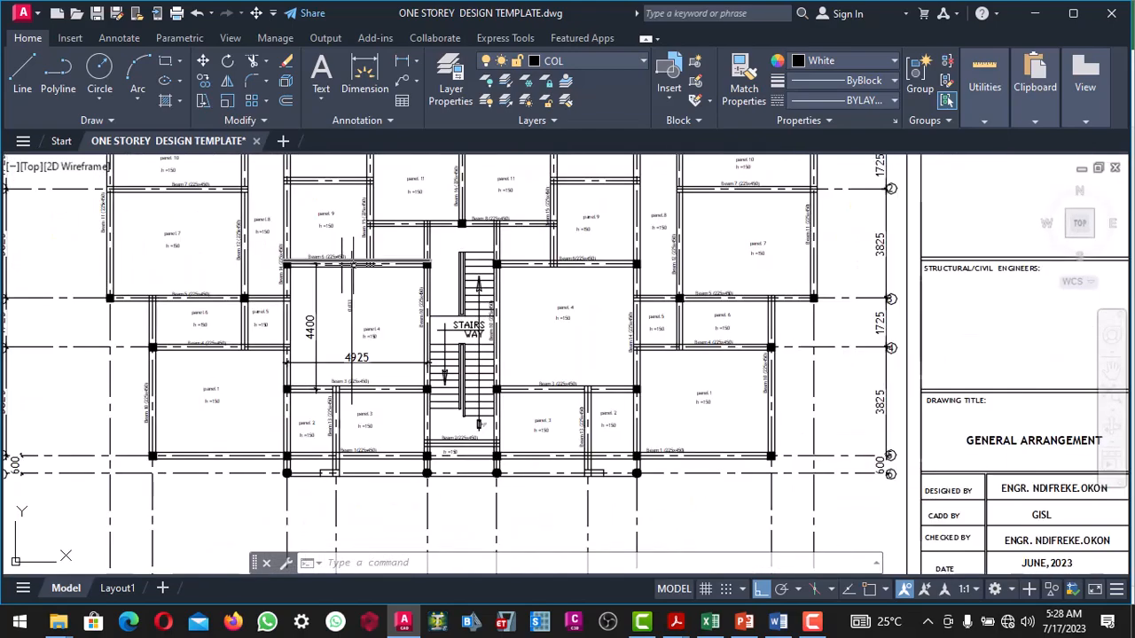
scroll(353, 264, up, 2)
scroll(348, 257, down, 5)
scroll(341, 246, up, 3)
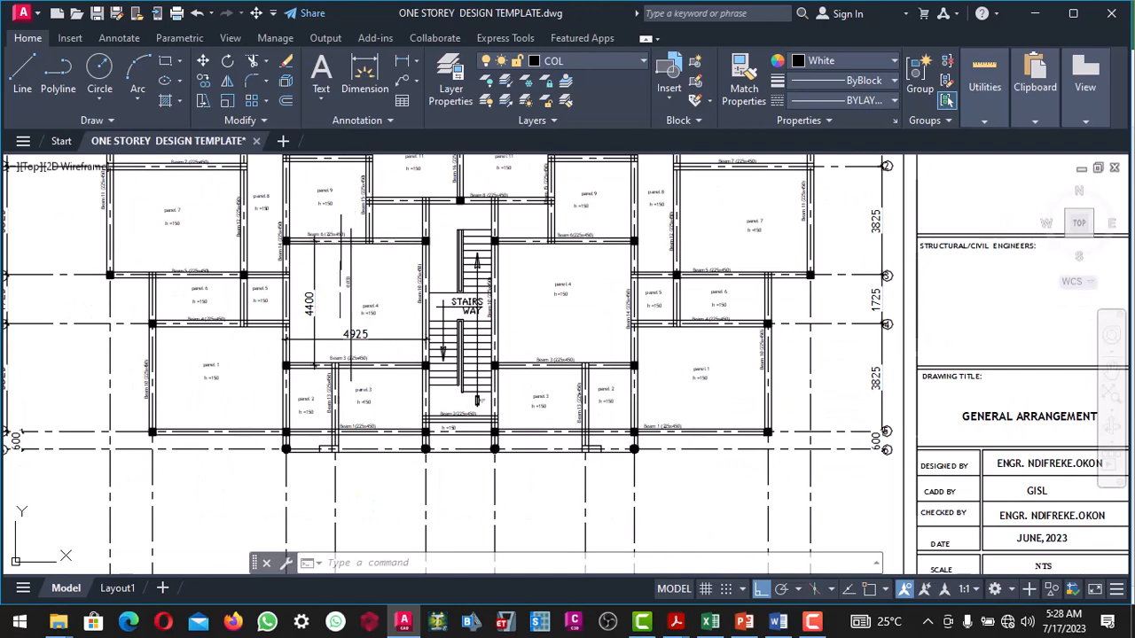
scroll(348, 253, up, 2)
scroll(349, 278, down, 1)
scroll(347, 278, up, 1)
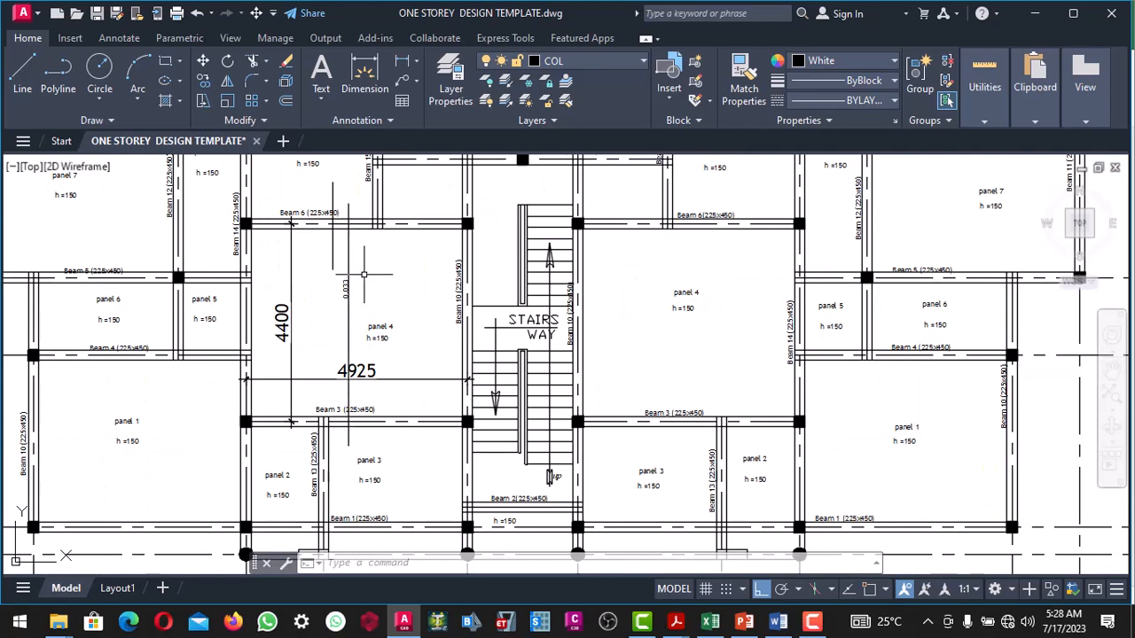
scroll(354, 305, down, 2)
scroll(354, 266, up, 2)
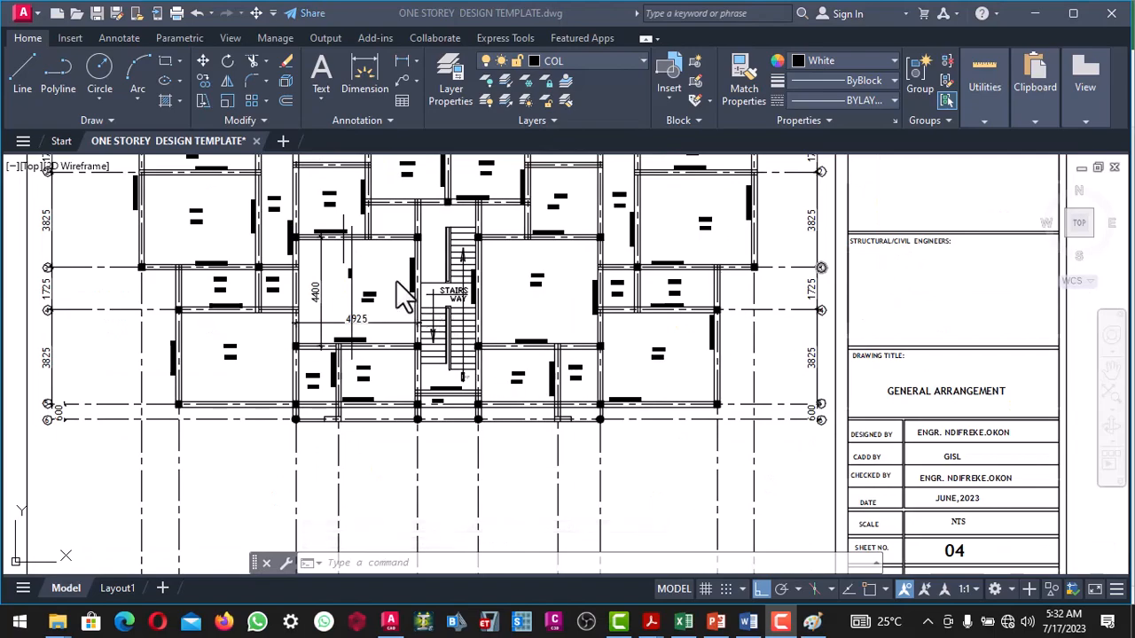
Step: Follow panel 4's short-span line on the plan from Beam 6 down to Beam 3
click(393, 277)
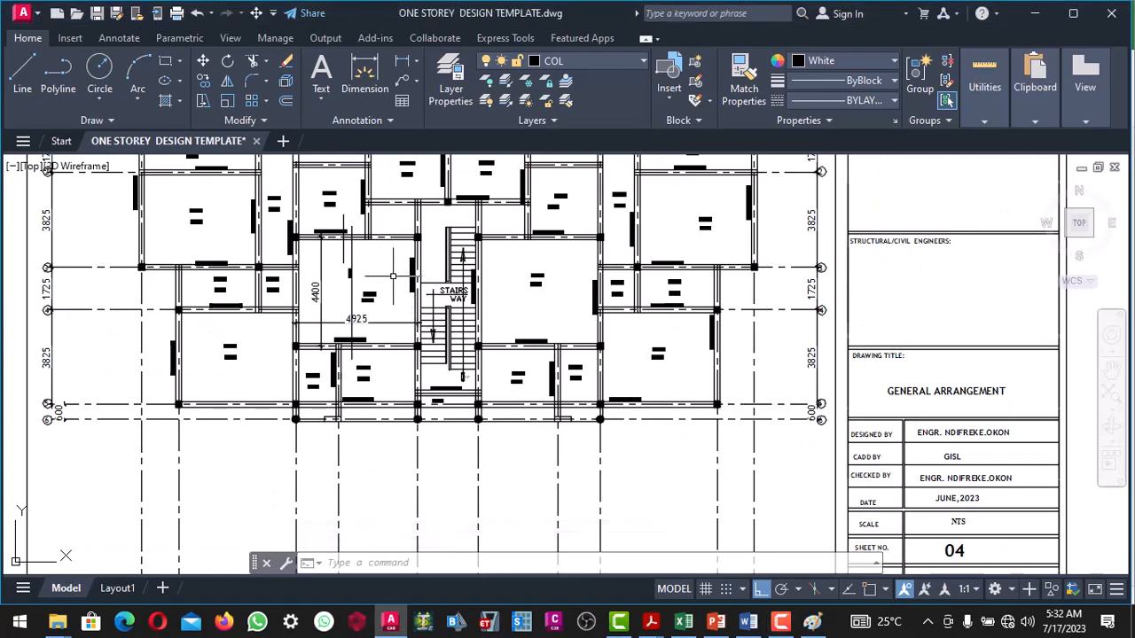
scroll(379, 327, up, 4)
scroll(346, 319, down, 6)
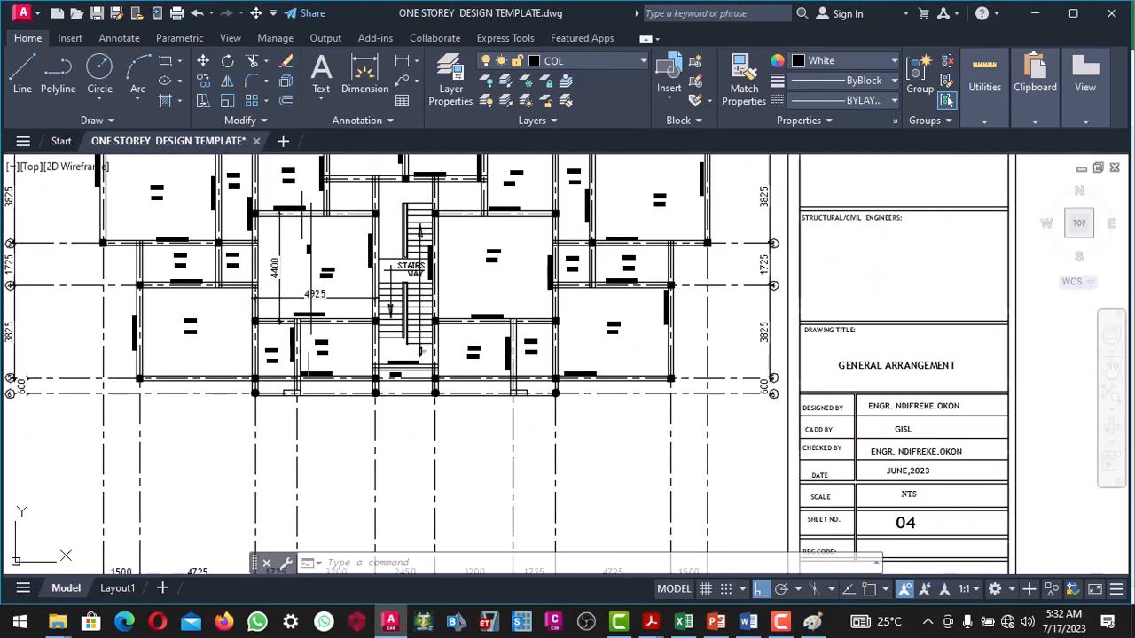
scroll(310, 315, up, 4)
scroll(301, 284, down, 3)
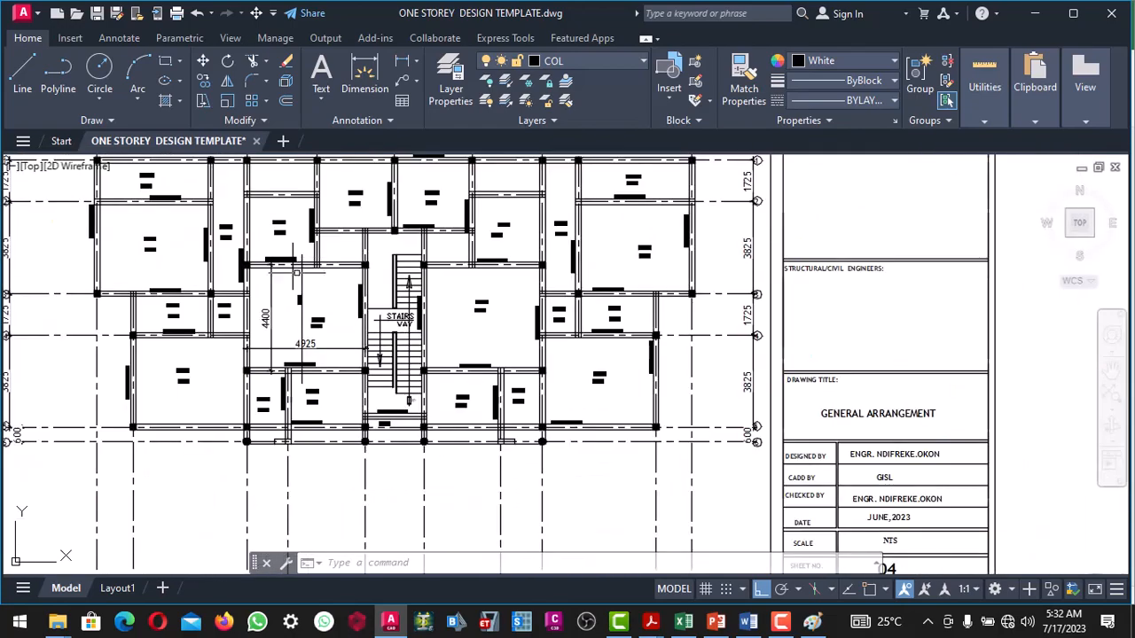
scroll(301, 348, up, 4)
scroll(306, 341, down, 5)
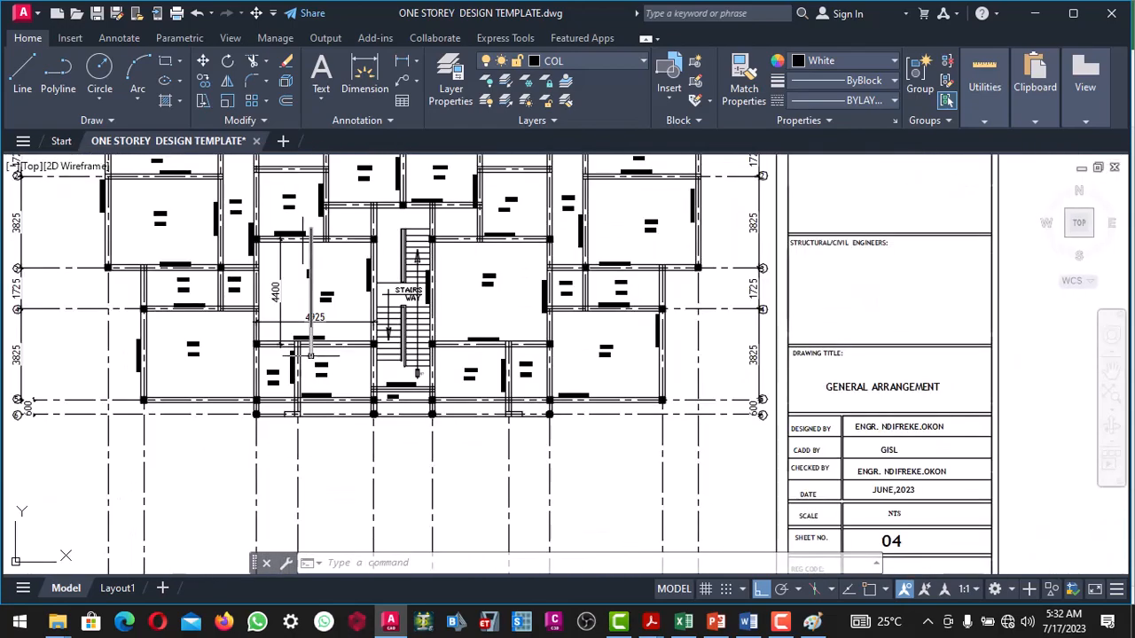
scroll(309, 339, up, 4)
scroll(309, 338, down, 5)
scroll(309, 338, up, 5)
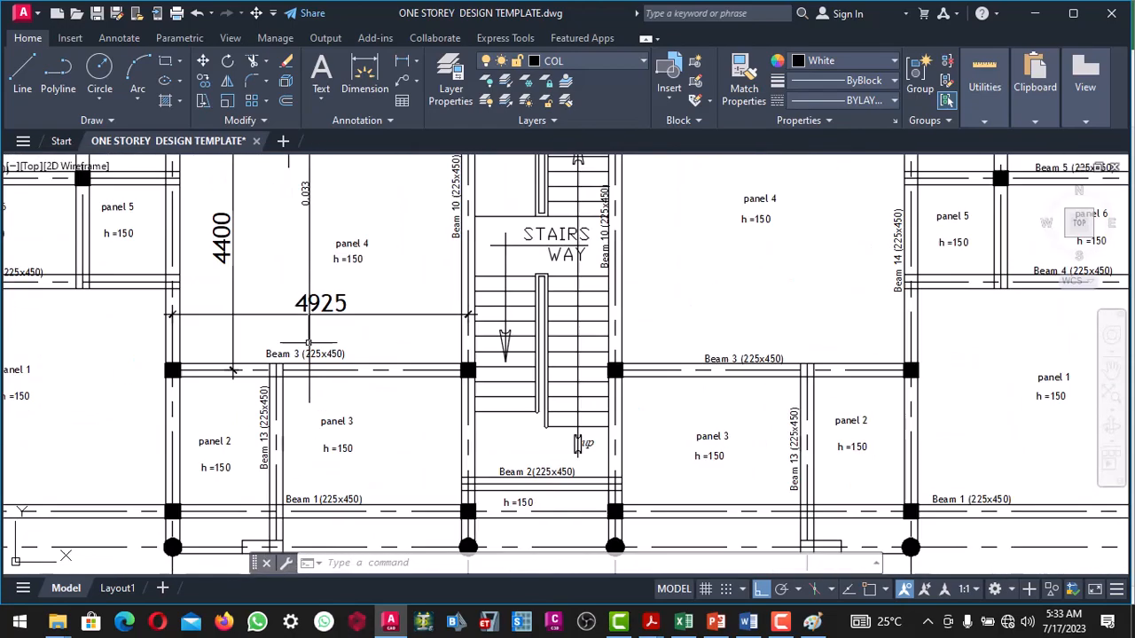
Step: Compare the support edges of panel 4 at Beam 6 and Beam 3 with the adjoining panels 9 and 3
scroll(310, 340, down, 5)
scroll(310, 340, up, 5)
scroll(312, 319, down, 5)
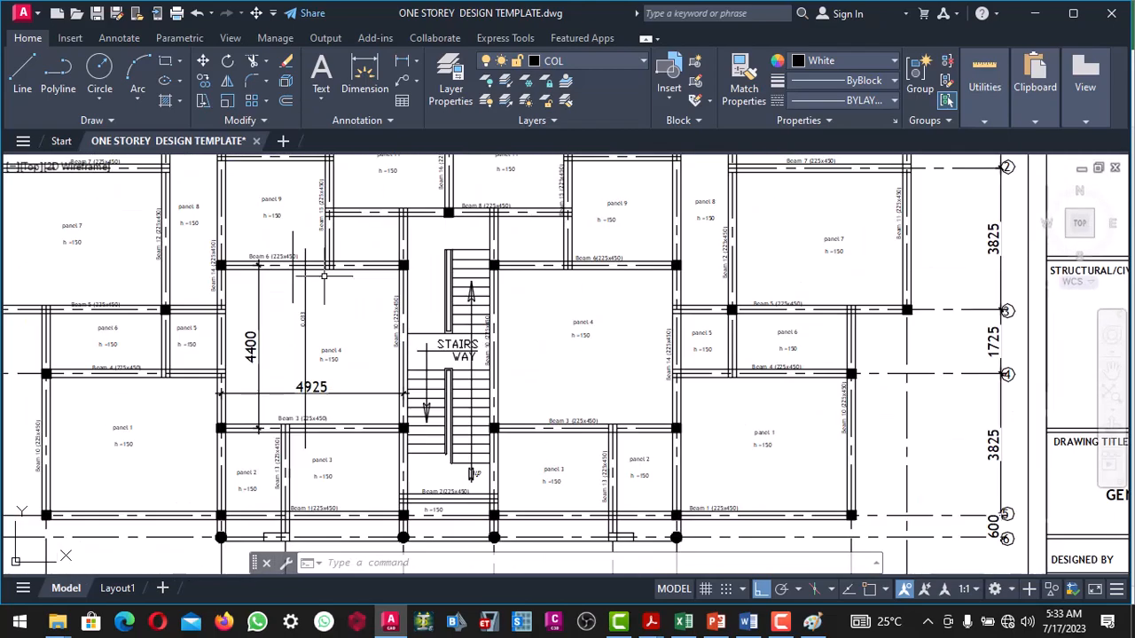
scroll(315, 290, up, 4)
scroll(314, 290, up, 1)
scroll(310, 289, down, 6)
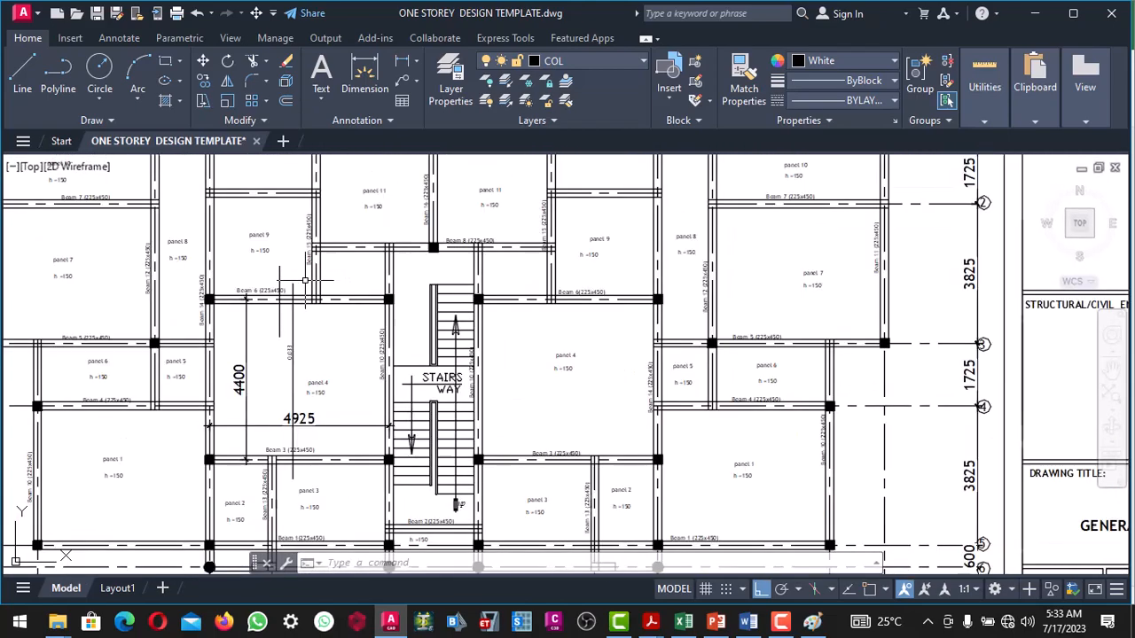
scroll(305, 288, up, 5)
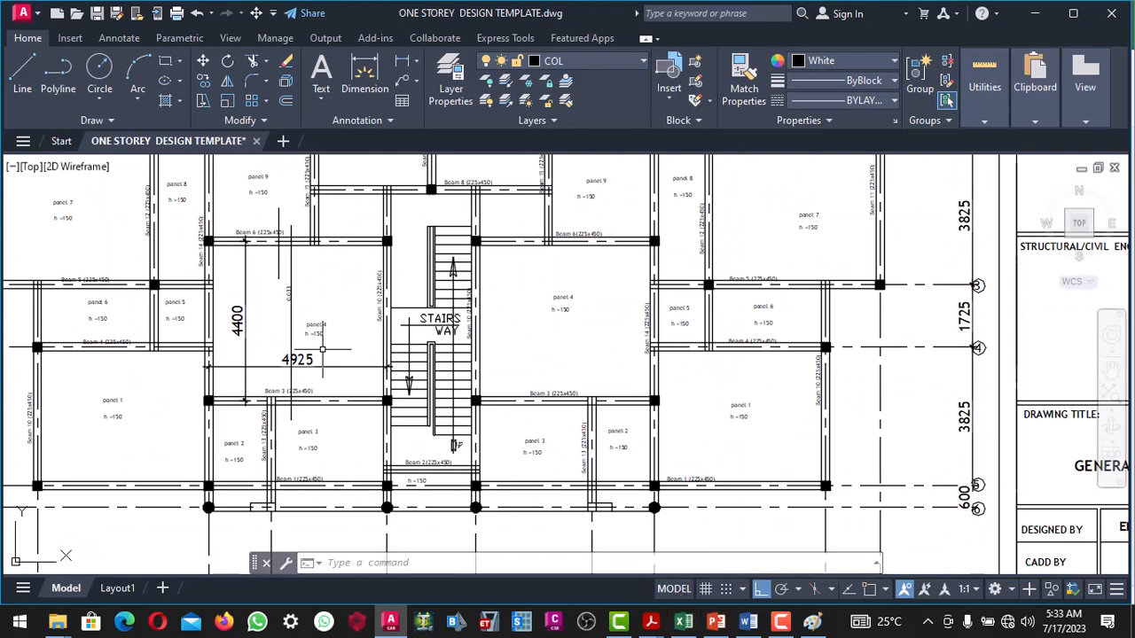
scroll(316, 408, down, 2)
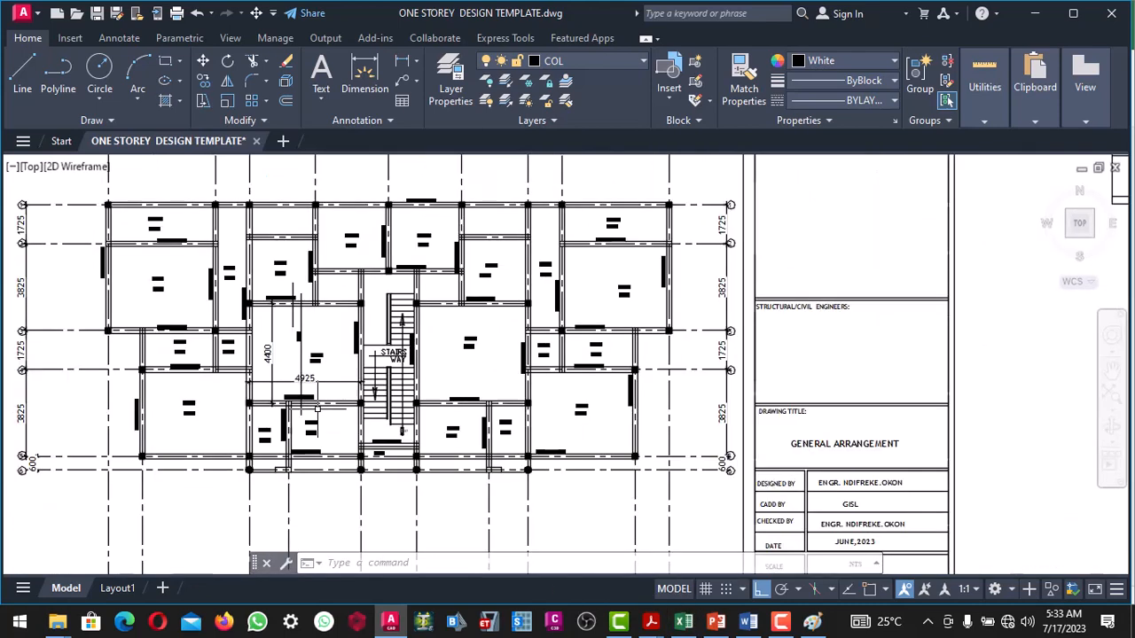
scroll(317, 408, down, 2)
scroll(326, 346, up, 2)
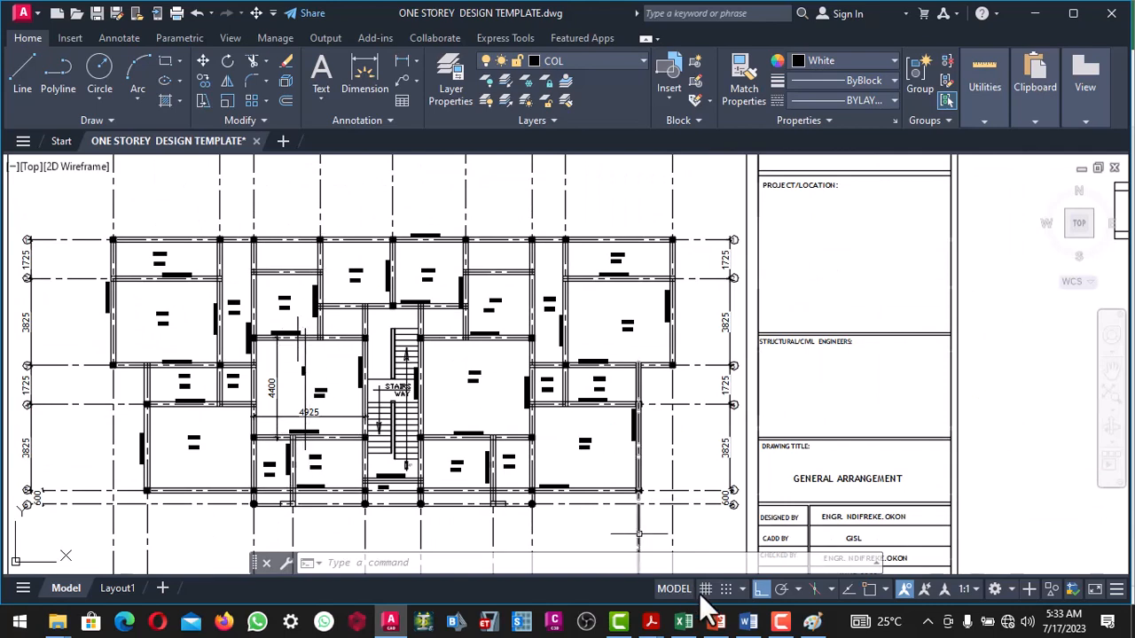
Step: Switch to Excel and draw a wavy curve about 5.95" wide and 0.94" high, sagging between the four vertical support lines and peaking at the inner ones
click(682, 623)
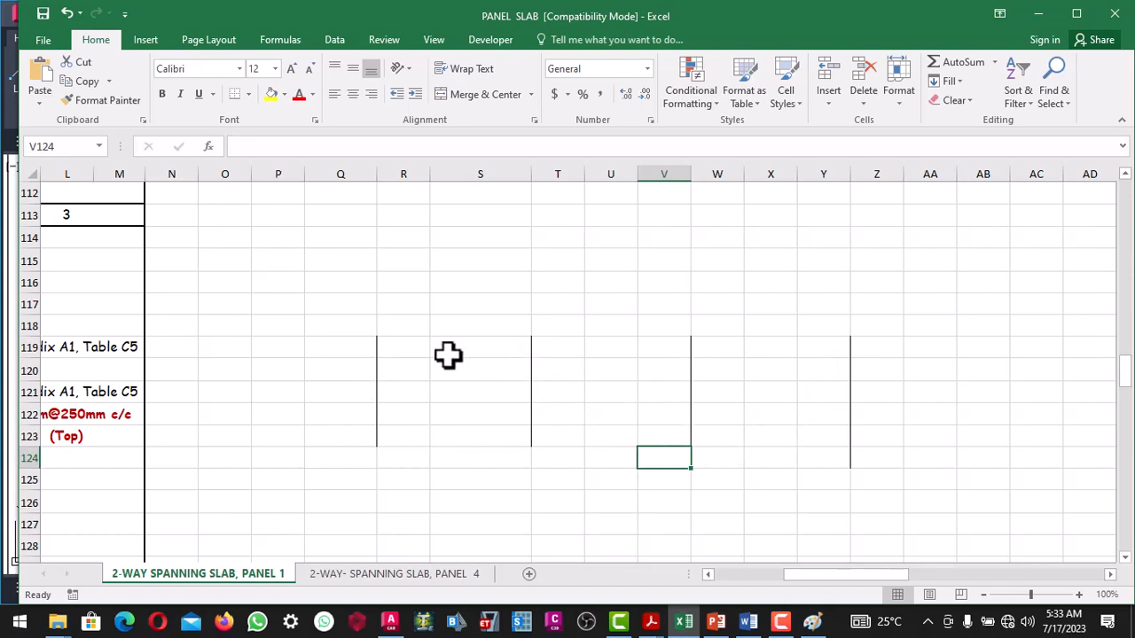
click(144, 40)
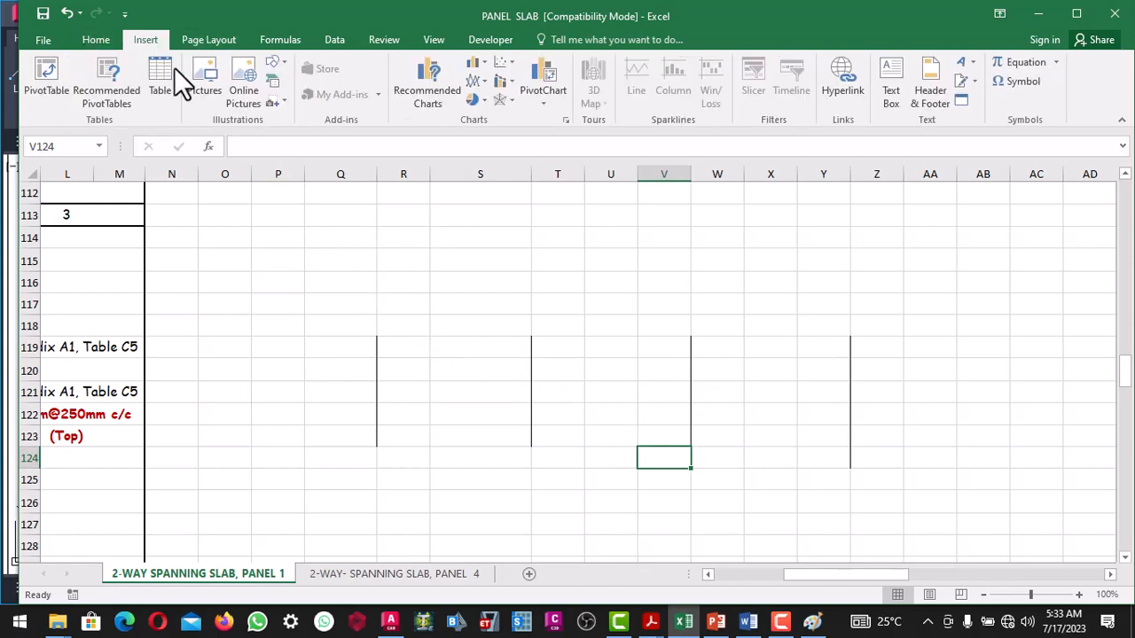
click(281, 64)
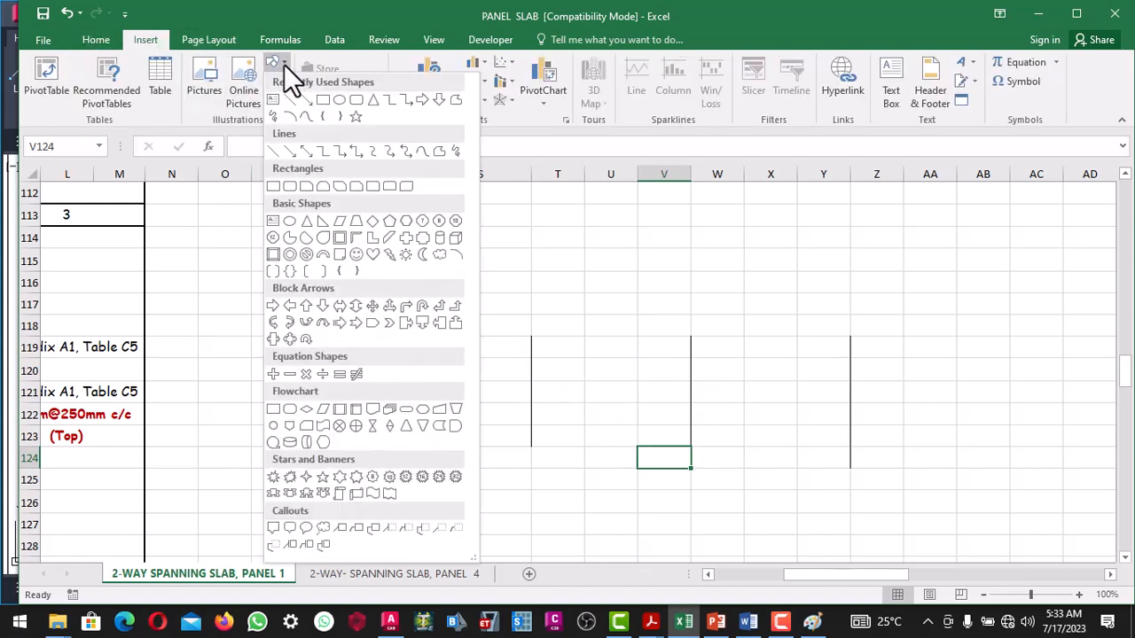
click(305, 117)
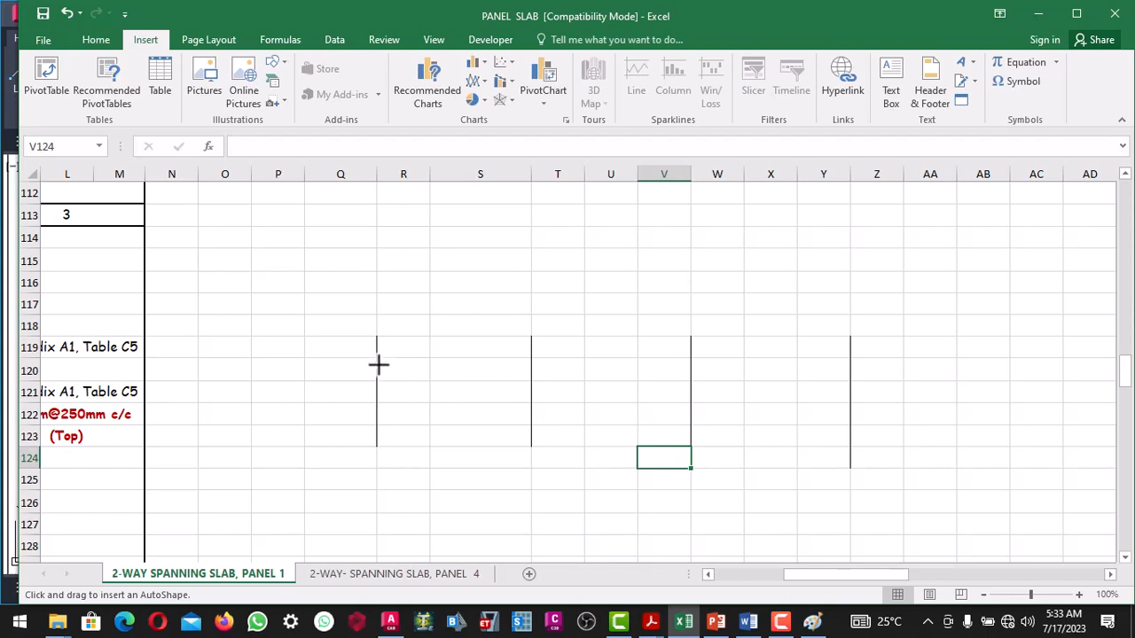
mouse_move(383, 383)
mouse_down()
mouse_move(438, 403)
mouse_move(529, 355)
mouse_move(557, 399)
mouse_move(628, 415)
mouse_move(689, 355)
mouse_move(739, 440)
mouse_move(846, 356)
mouse_up()
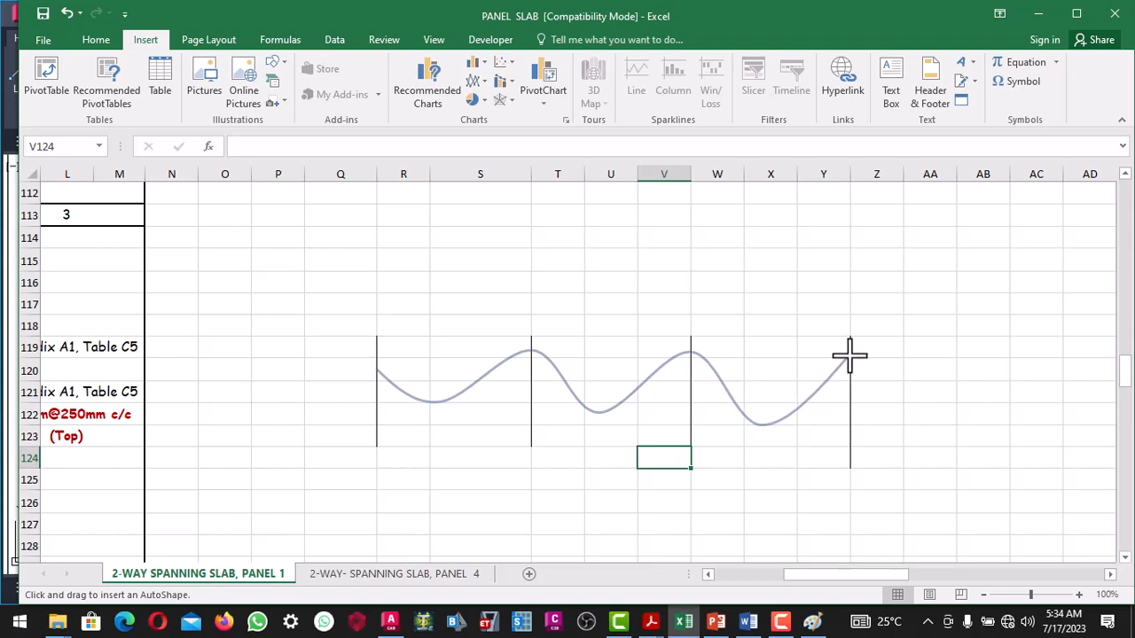
drag(849, 355, 848, 360)
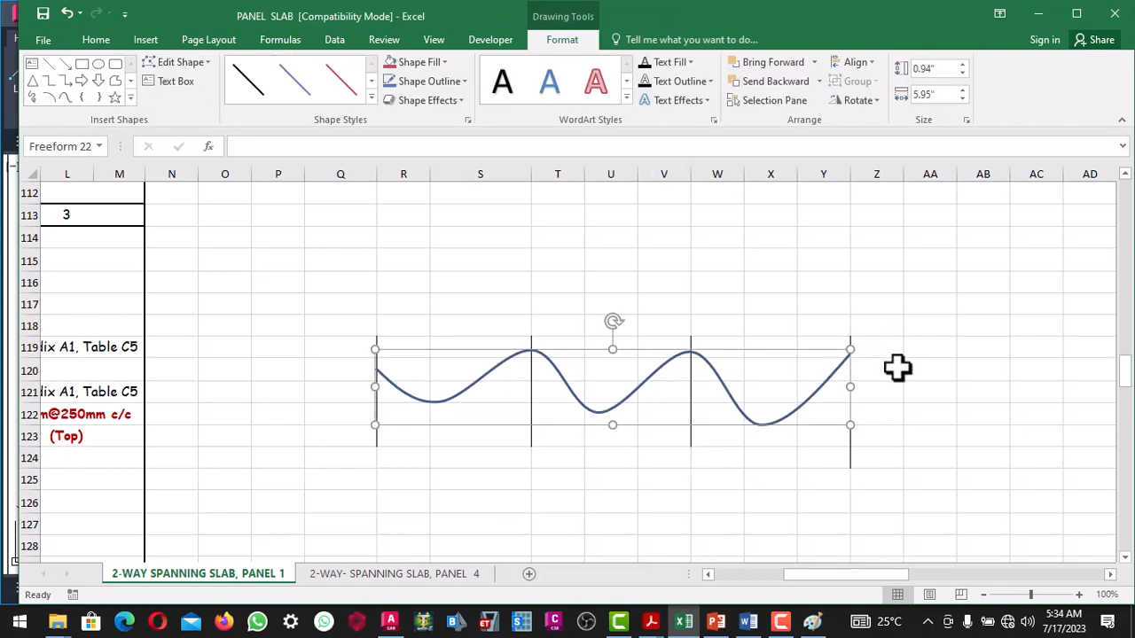
click(871, 397)
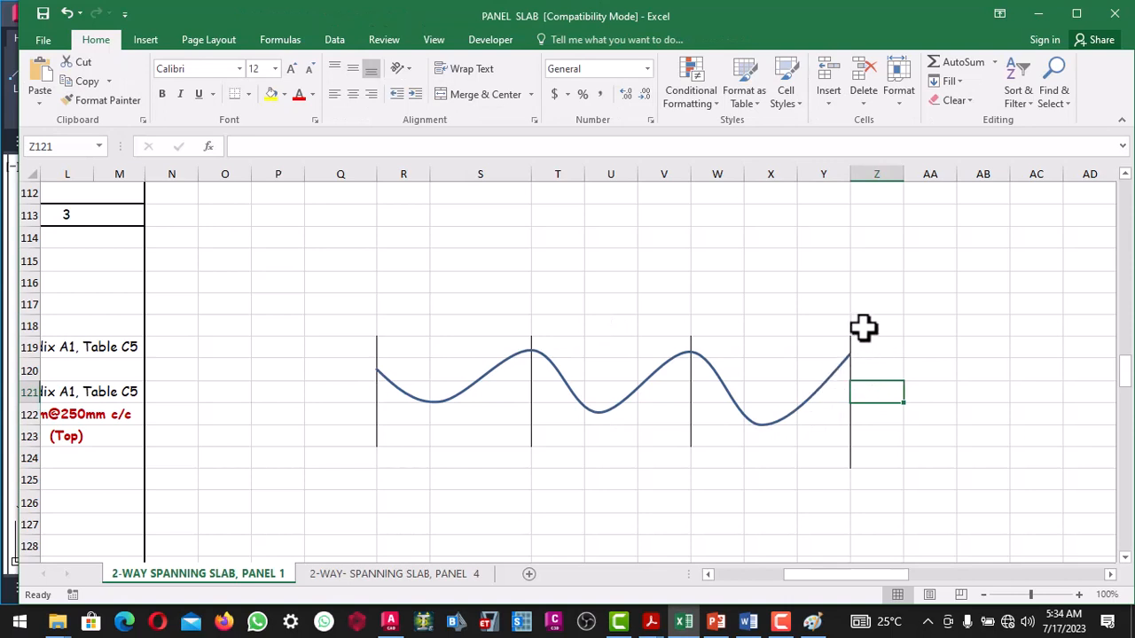
Step: Erase the border segments of the four vertical support lines that project above the curve
click(249, 94)
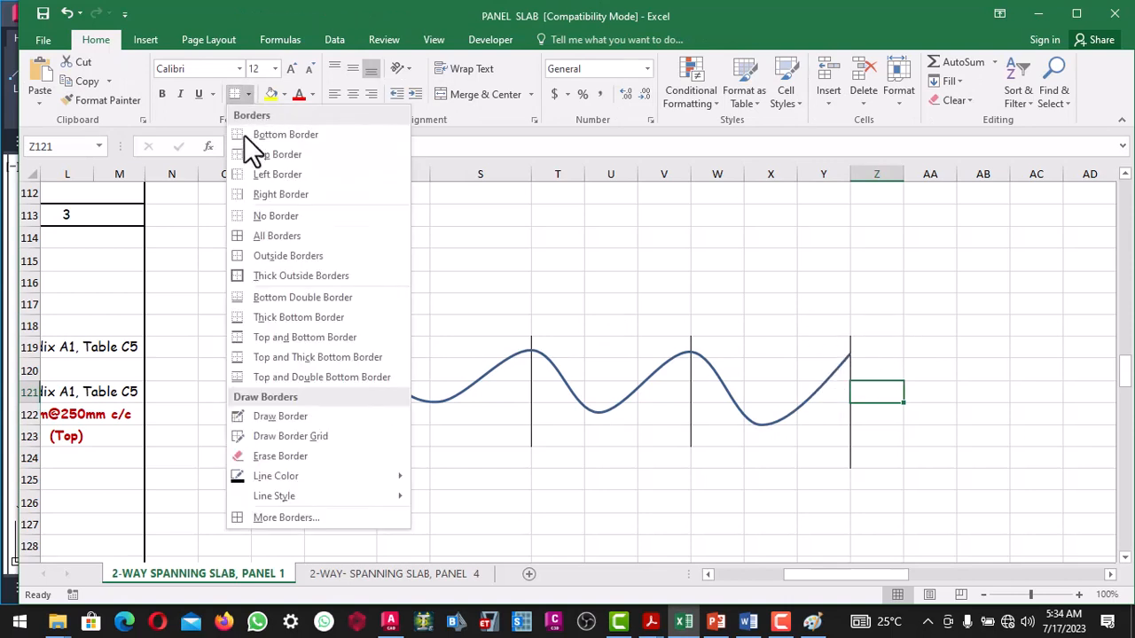
click(281, 457)
click(848, 335)
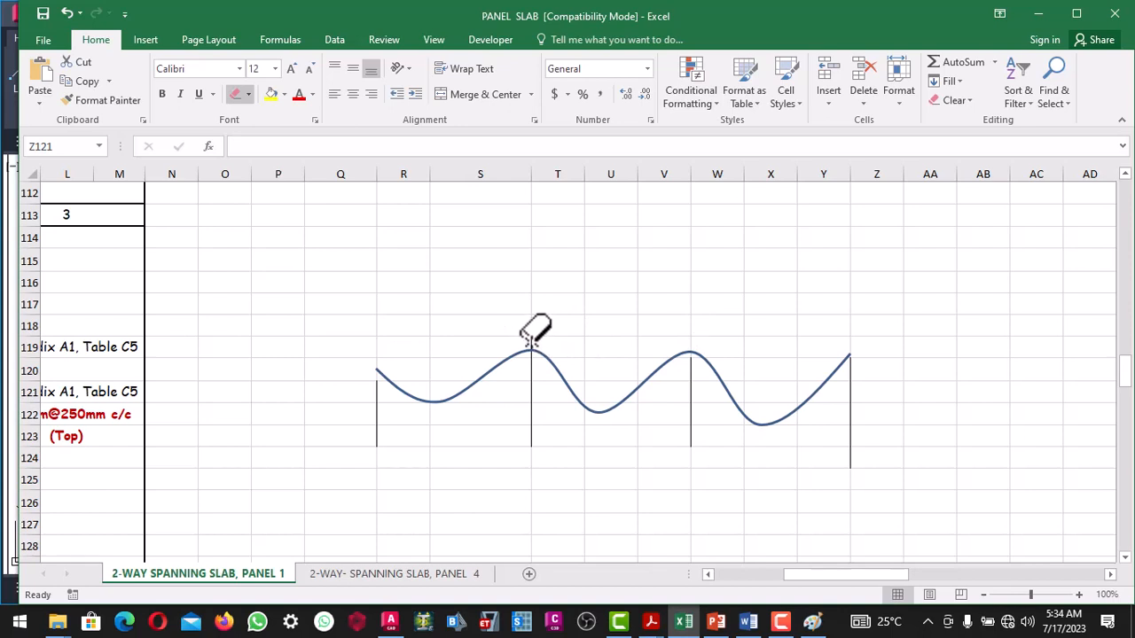
key(Escape)
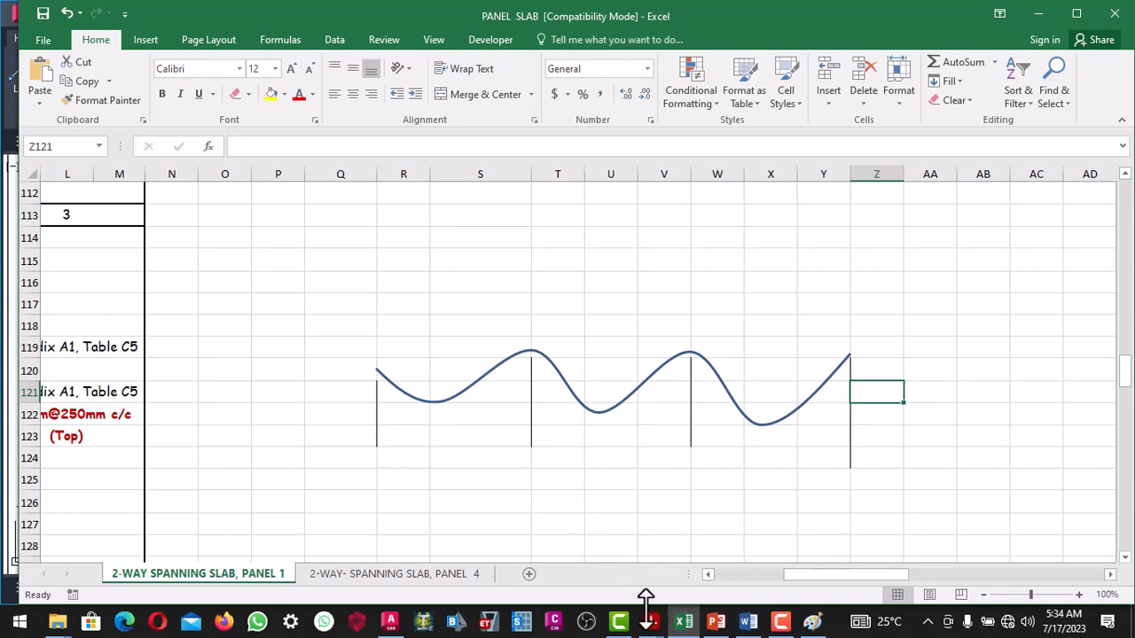
Step: Compare panel 4's span and support lines on the AutoCAD plan with the continuous-span curve in Excel
click(390, 621)
scroll(292, 410, up, 3)
scroll(284, 408, down, 2)
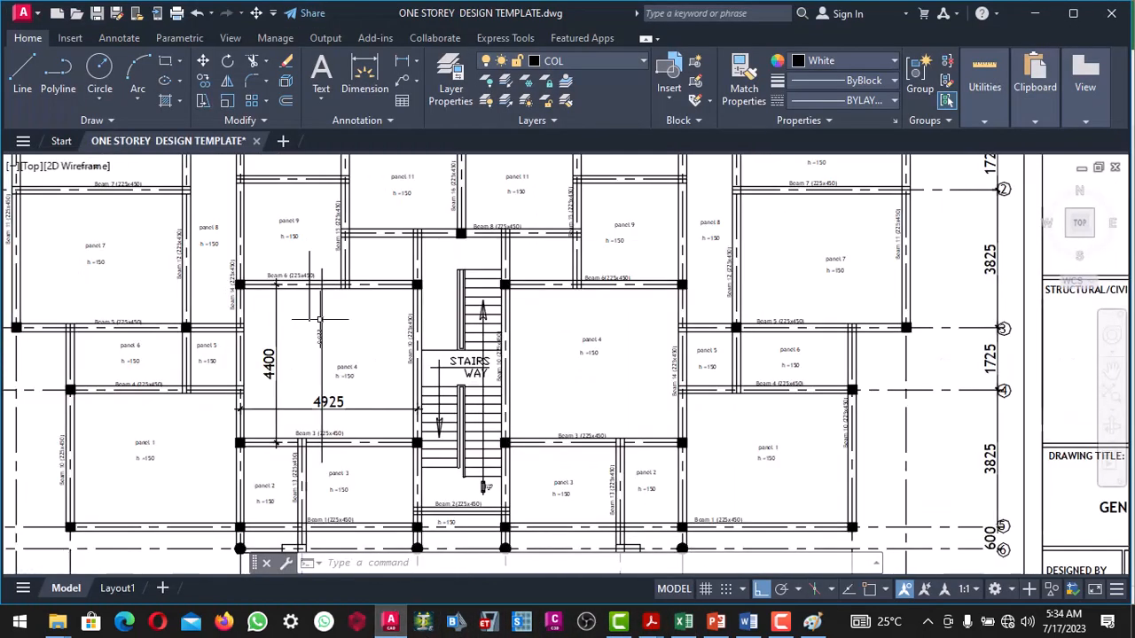
scroll(293, 354, up, 2)
scroll(301, 293, down, 1)
scroll(291, 277, down, 2)
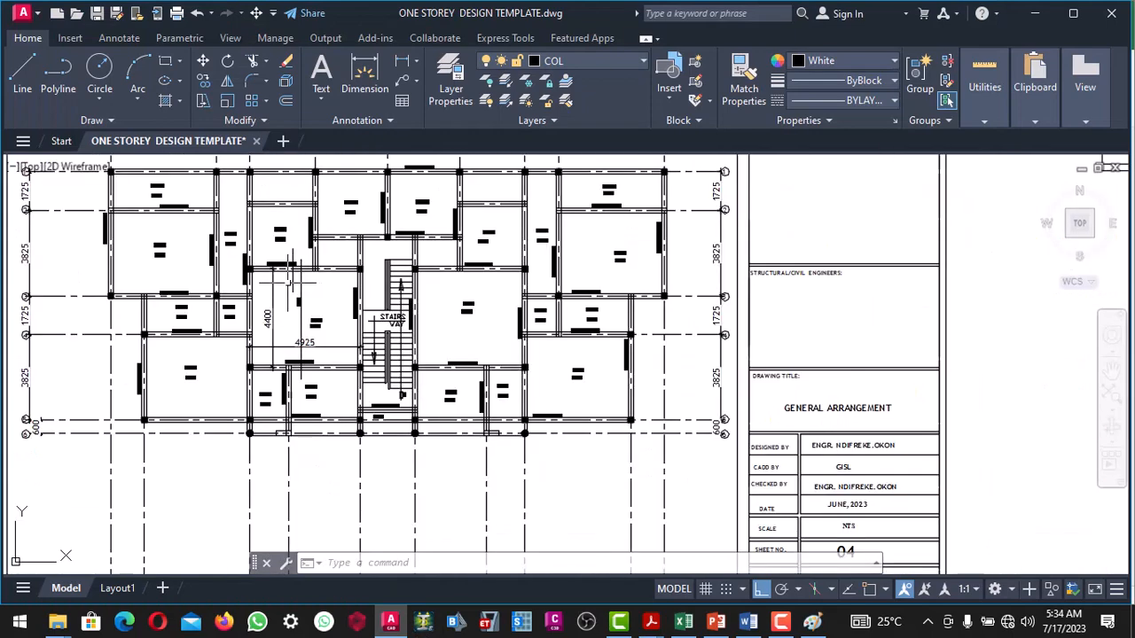
scroll(291, 282, up, 2)
scroll(292, 282, down, 2)
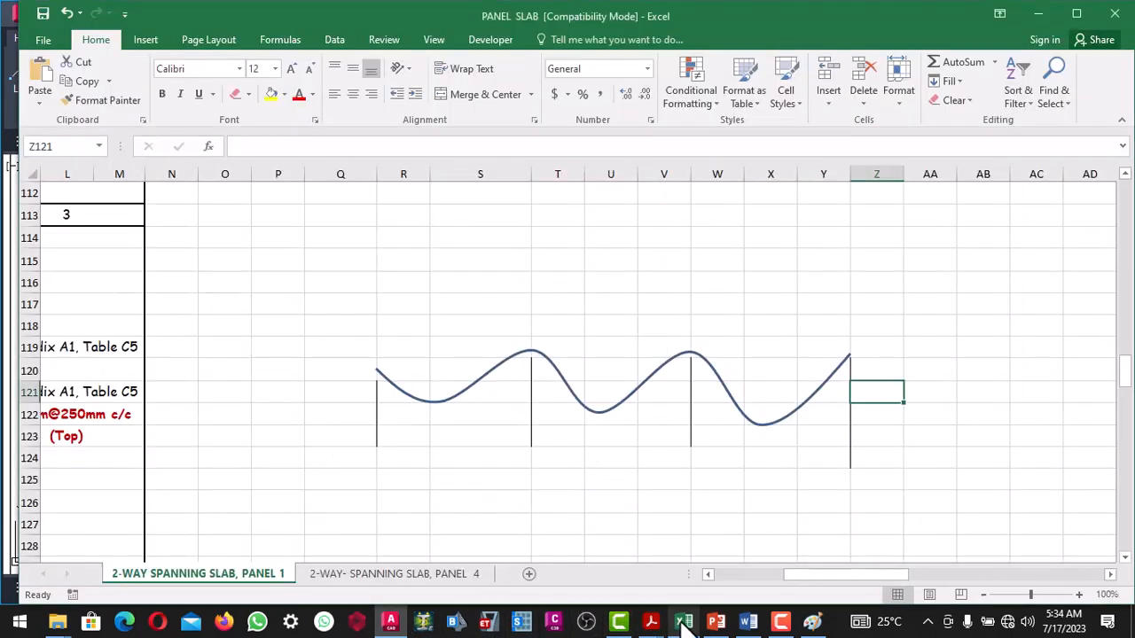
click(683, 621)
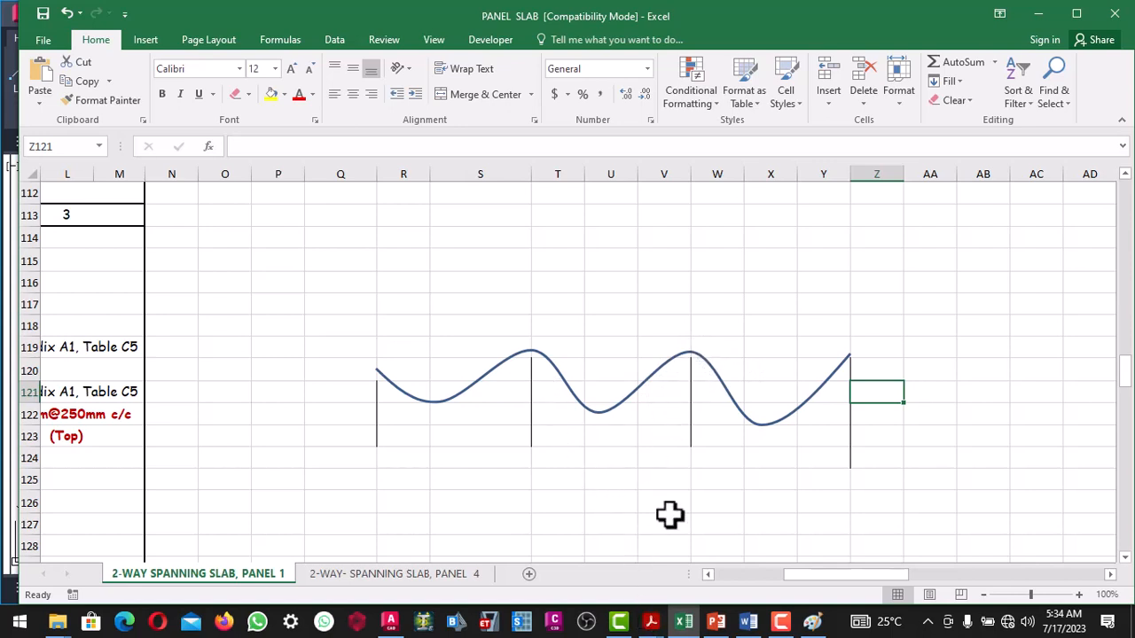
click(552, 618)
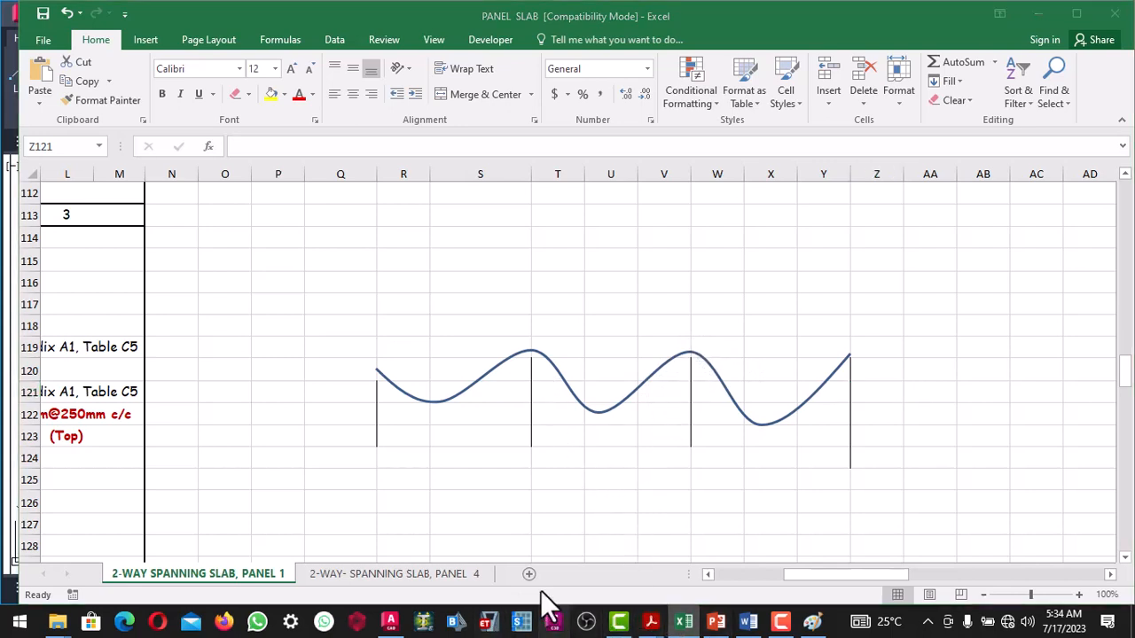
Step: Switch to AutoCAD and copy the short vertical bar line crossing Beam 6 about 4550 mm straight down, across Beam 3 between panels 4 and 3
click(390, 621)
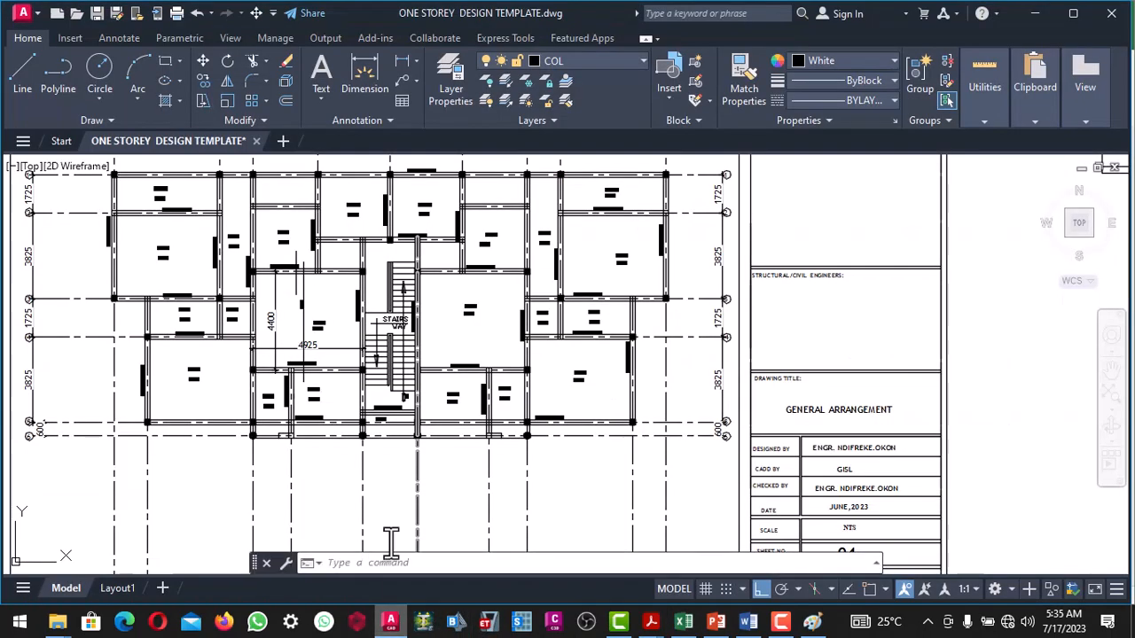
scroll(291, 323, up, 5)
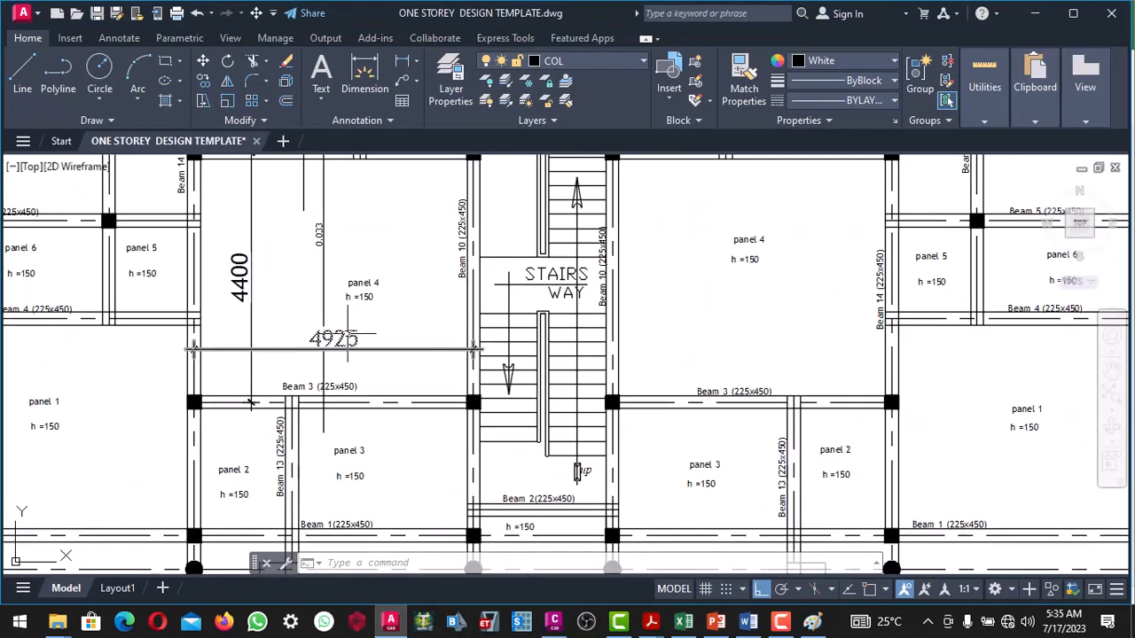
scroll(324, 364, down, 2)
scroll(312, 240, down, 3)
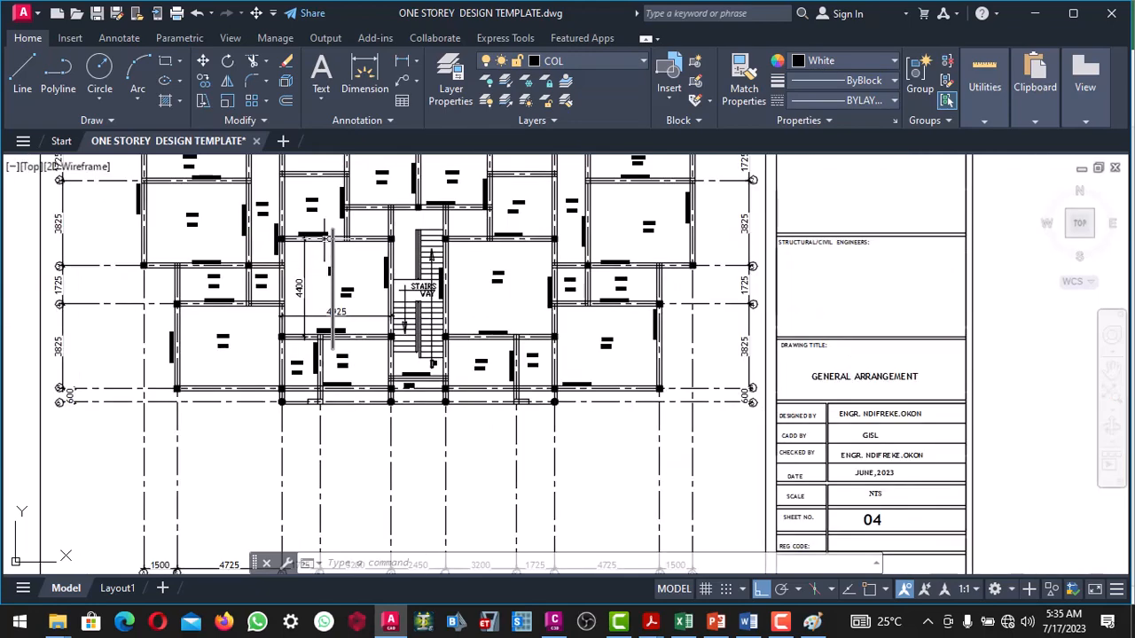
scroll(311, 236, up, 3)
scroll(324, 206, up, 4)
click(327, 227)
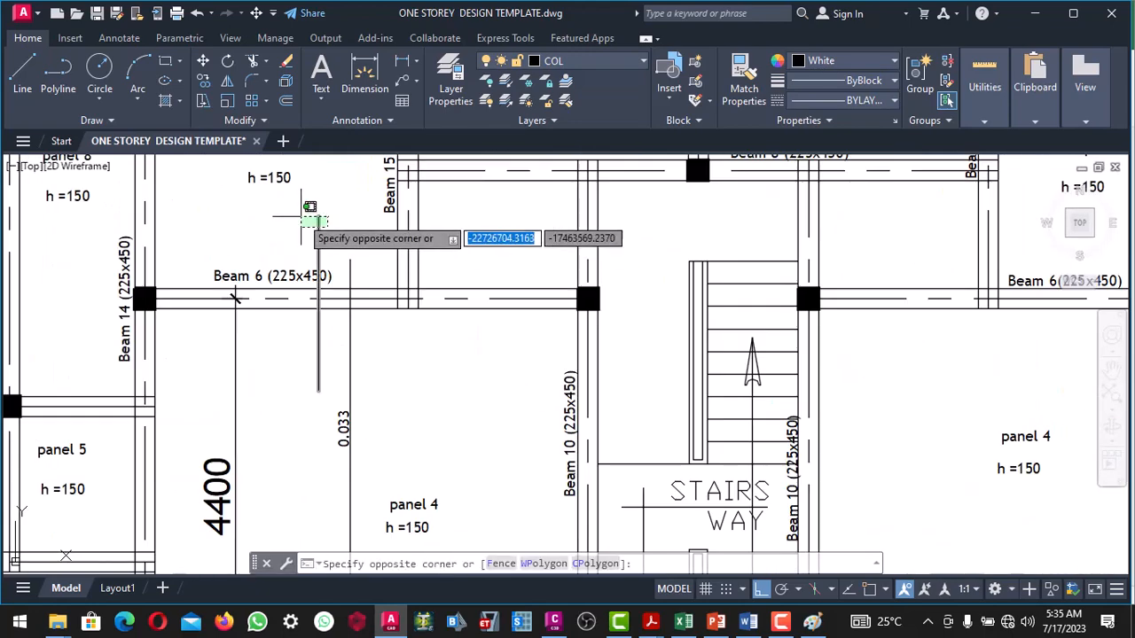
click(312, 207)
scroll(318, 206, down, 2)
right_click(330, 205)
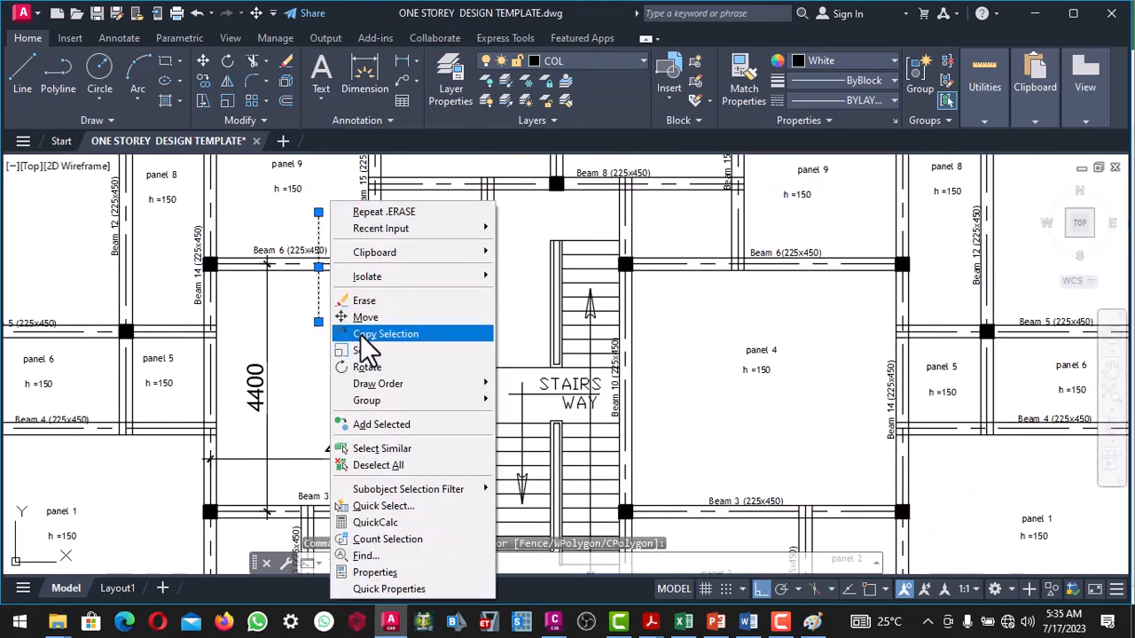
click(372, 335)
scroll(355, 372, down, 3)
scroll(354, 340, up, 3)
scroll(355, 336, up, 4)
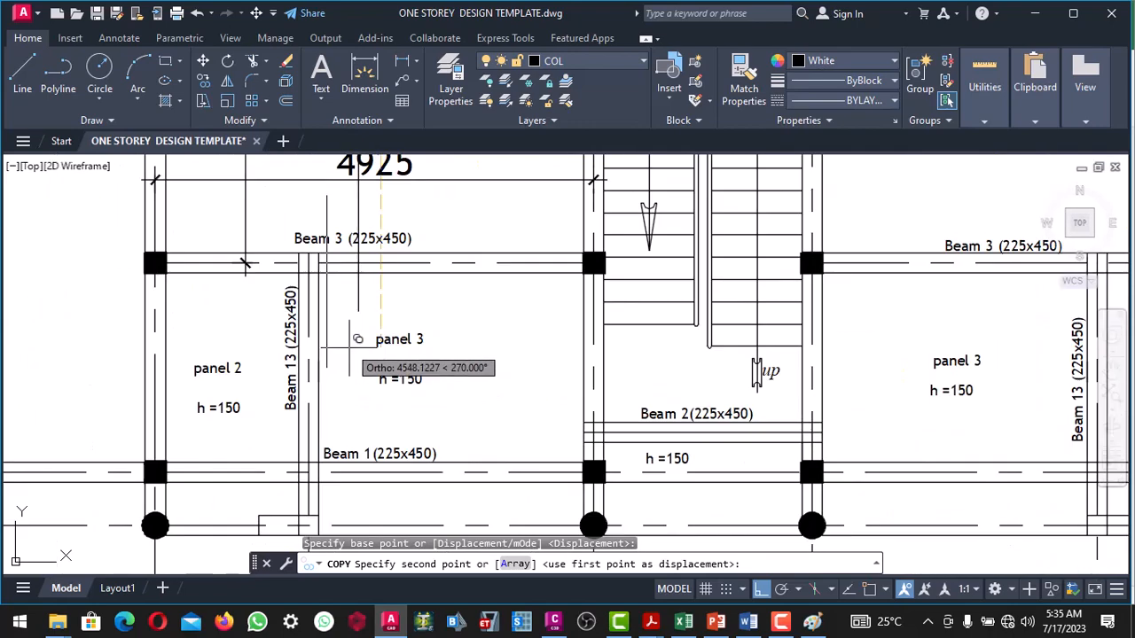
click(359, 341)
scroll(364, 337, down, 4)
key(Escape)
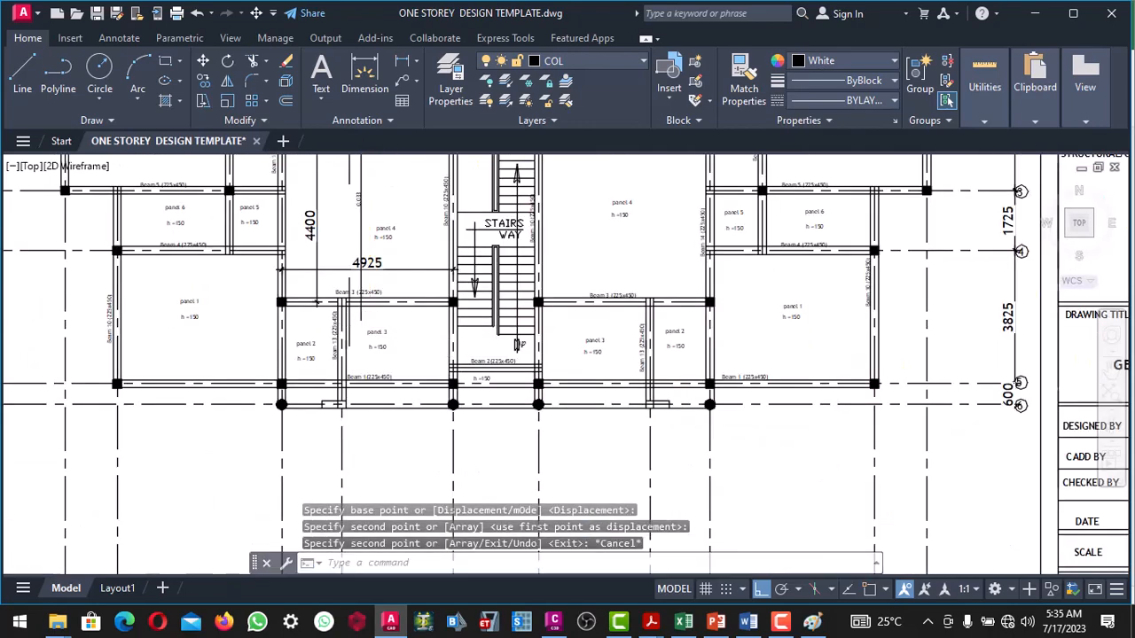
Step: Examine the short-span support bar lines of panel 4 across Beam 6 and Beam 3 and the span bar between them
scroll(359, 319, down, 1)
scroll(353, 224, up, 5)
scroll(353, 224, down, 4)
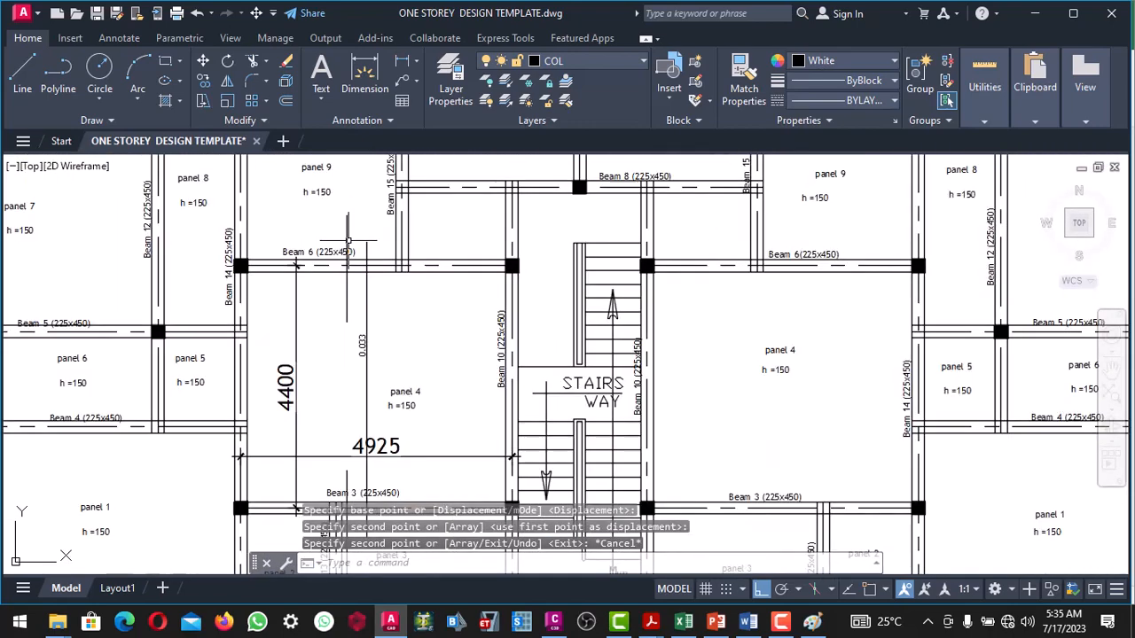
scroll(355, 234, up, 4)
scroll(355, 234, down, 4)
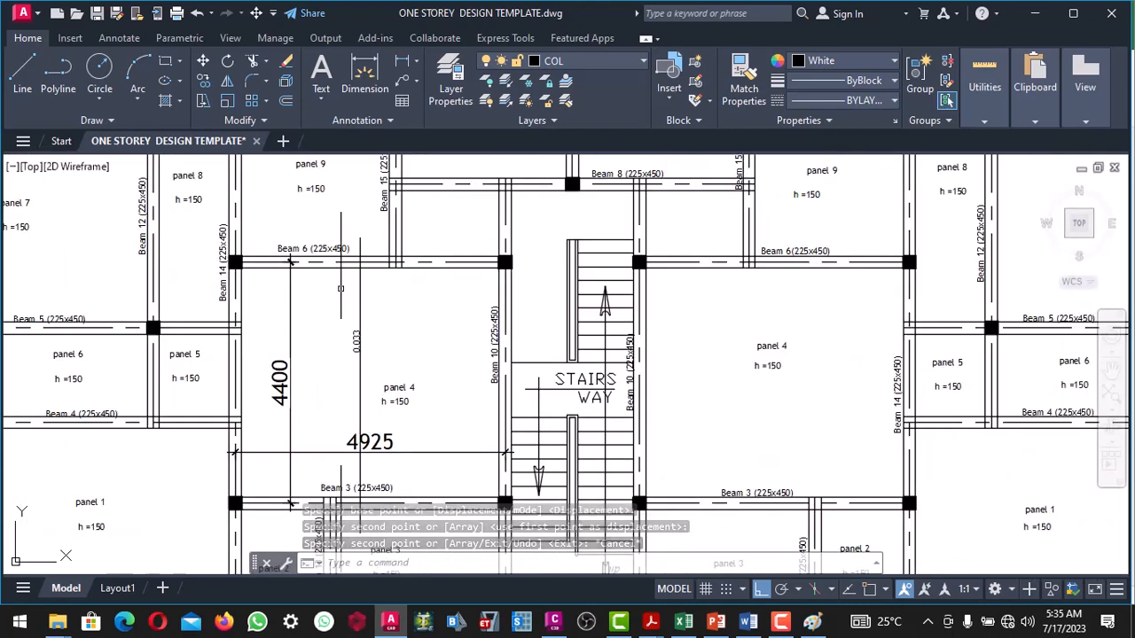
scroll(337, 285, down, 1)
scroll(354, 488, up, 2)
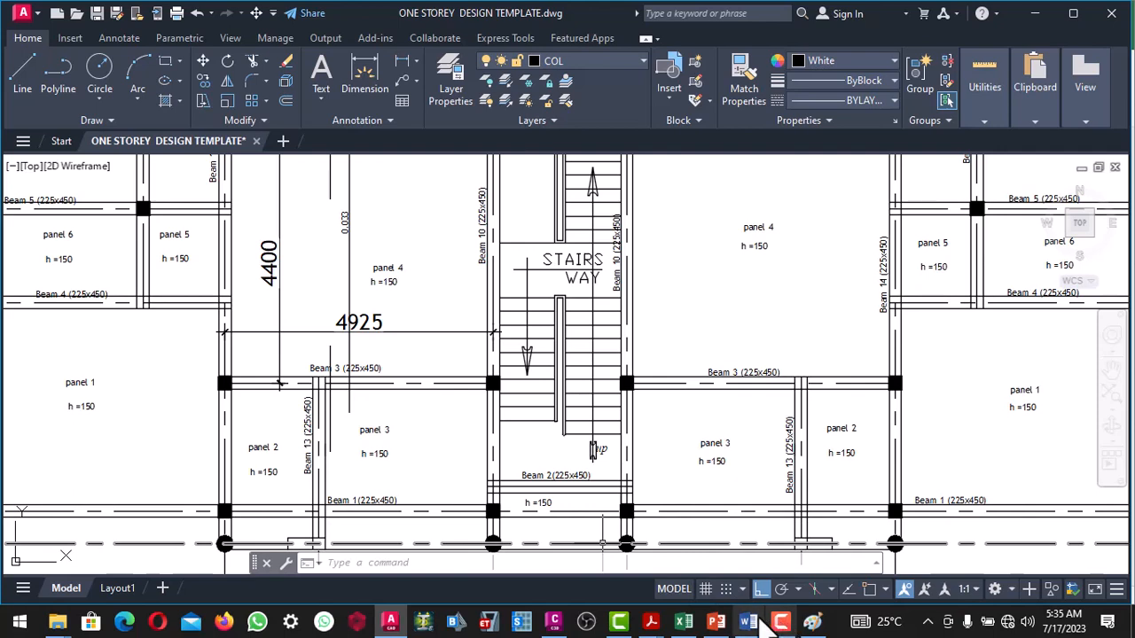
Step: Switch to Excel and open the border drawing options for the continuous-span sketch
click(683, 623)
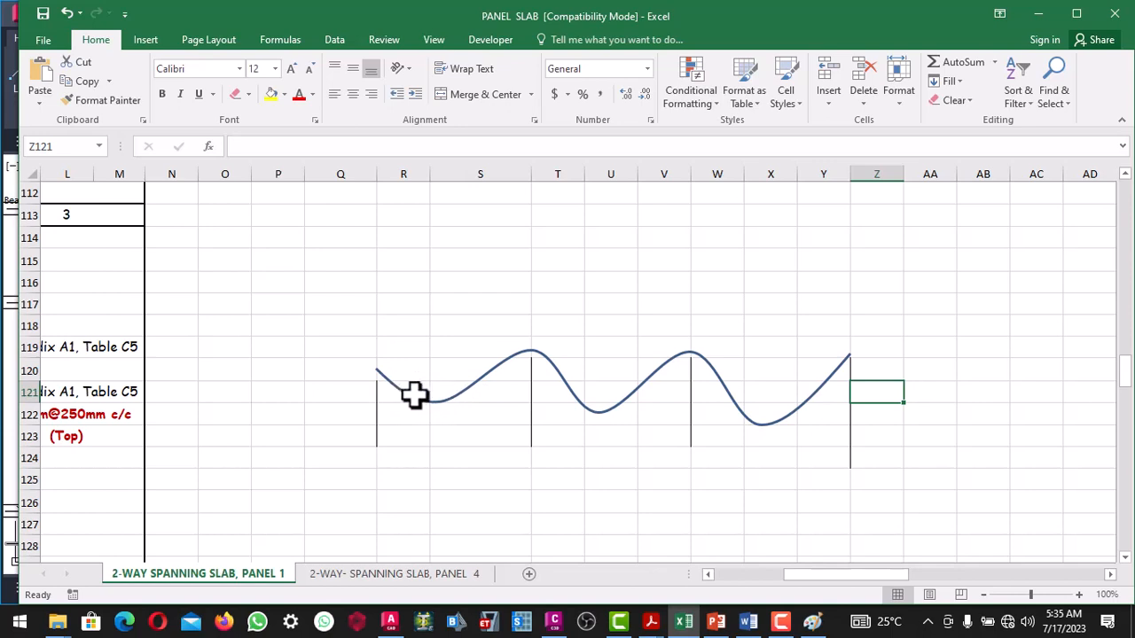
click(249, 94)
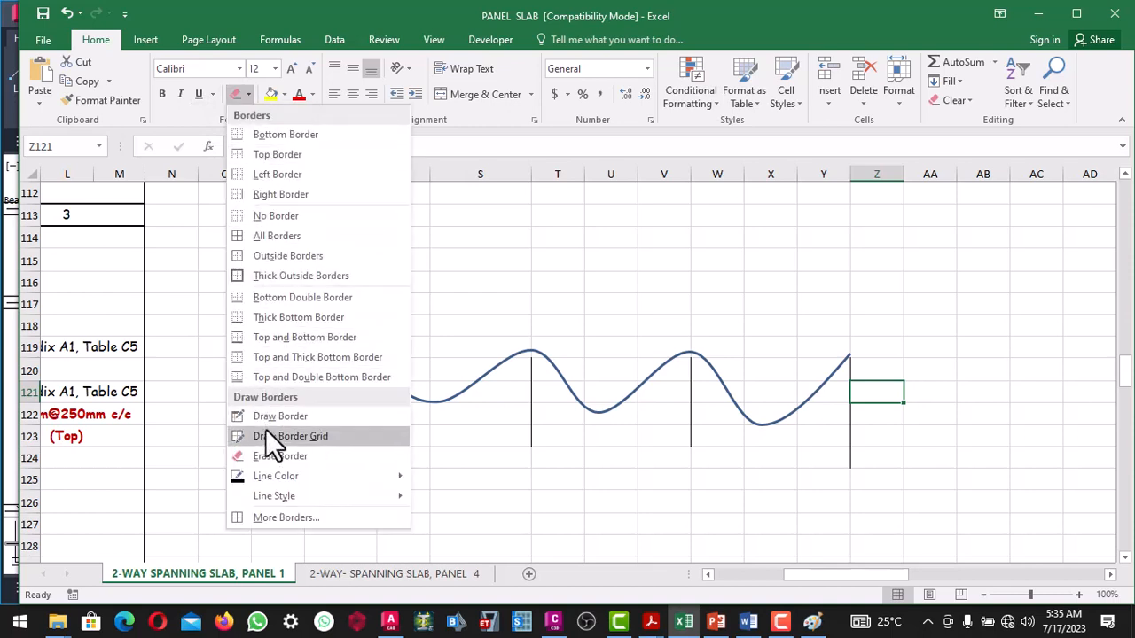
mouse_move(263, 478)
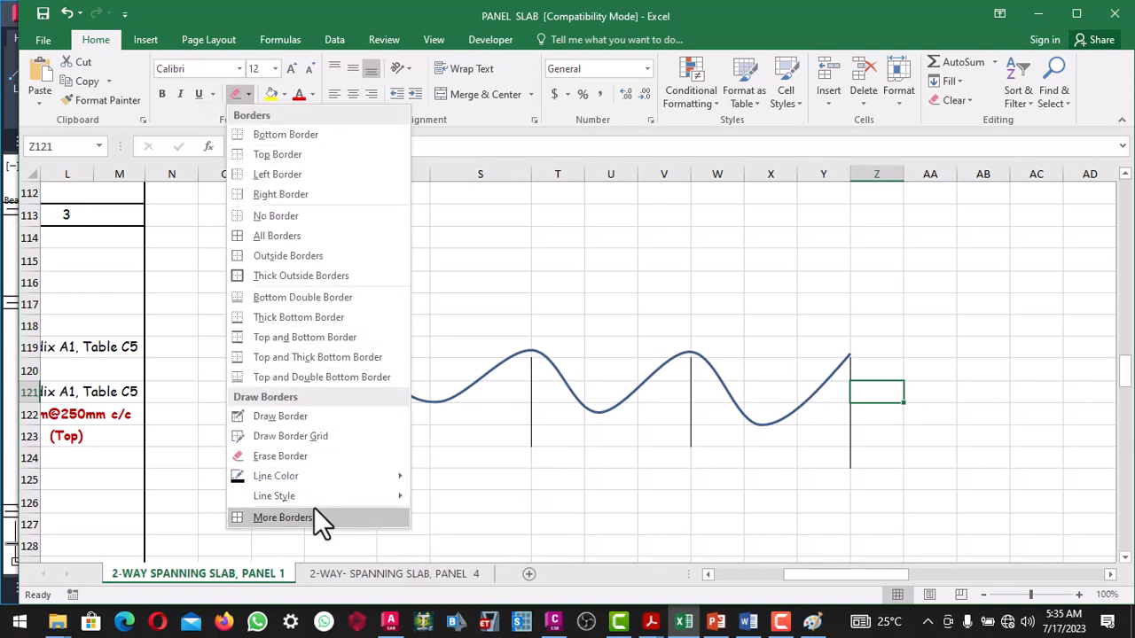
Step: Draw thin solid border lines beneath R121:S121 and S119:T119 at the moment curve, and erase the part beneath S119
mouse_move(297, 495)
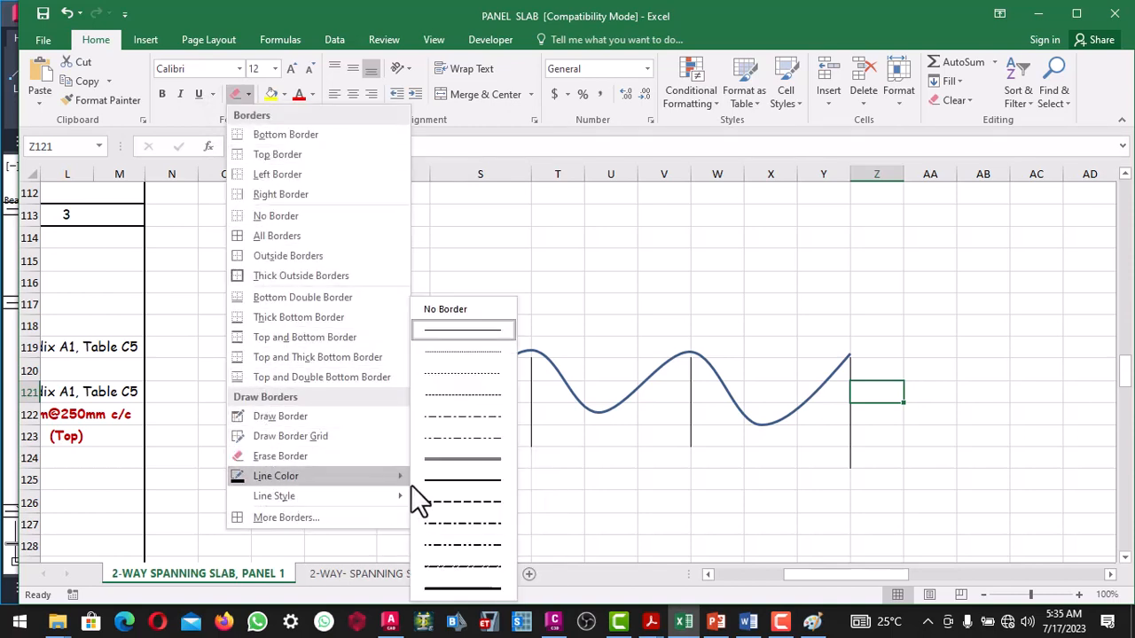
click(442, 330)
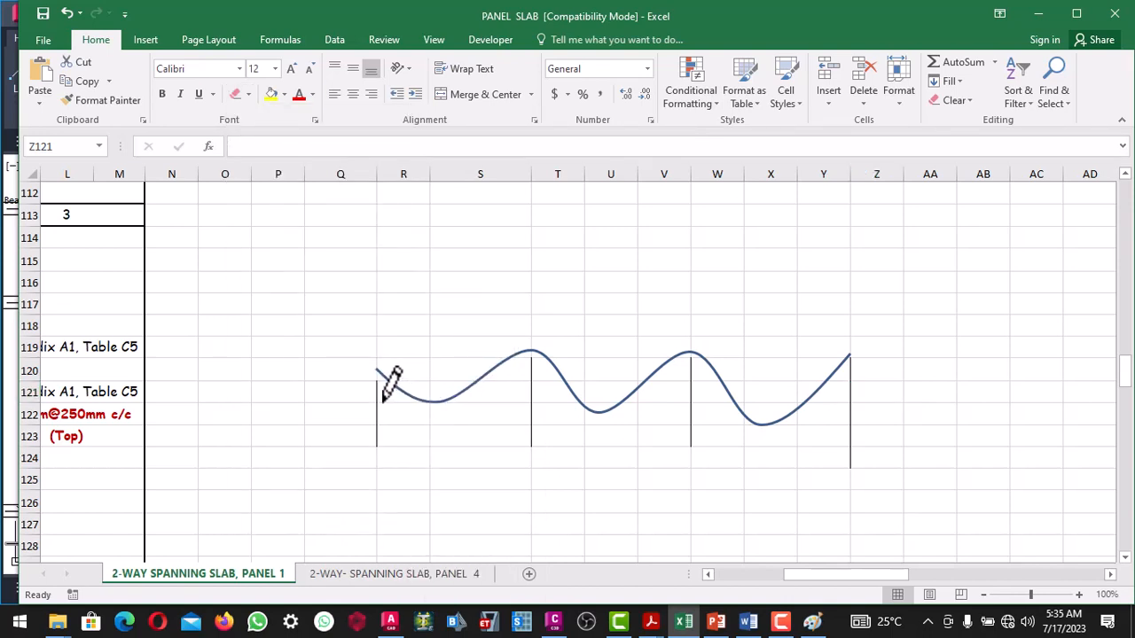
drag(381, 401, 422, 407)
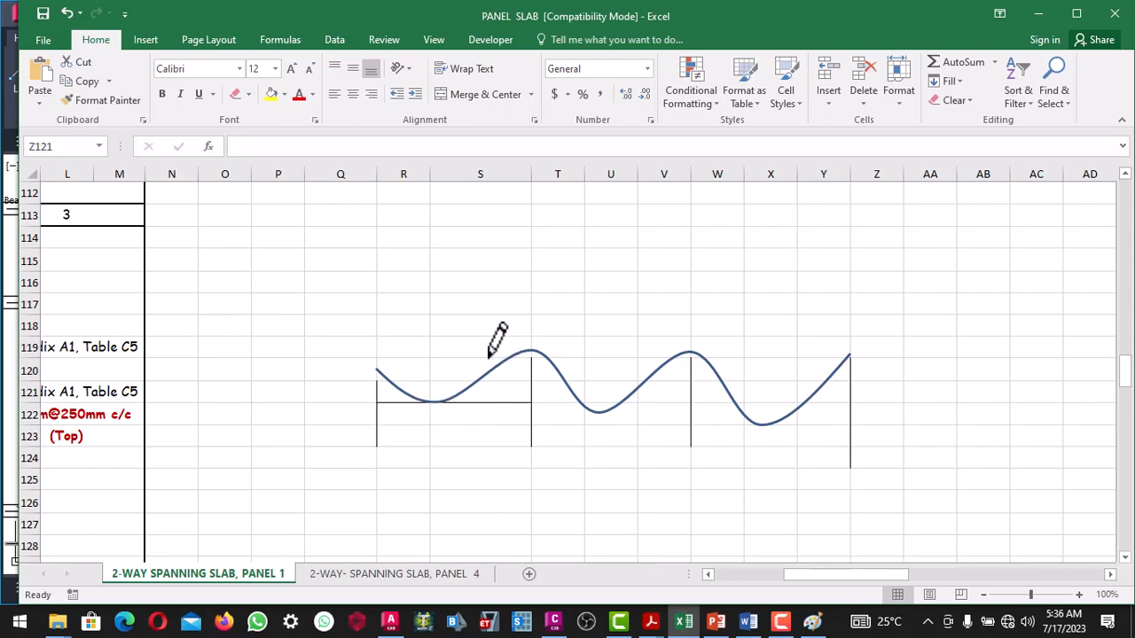
drag(492, 355, 522, 358)
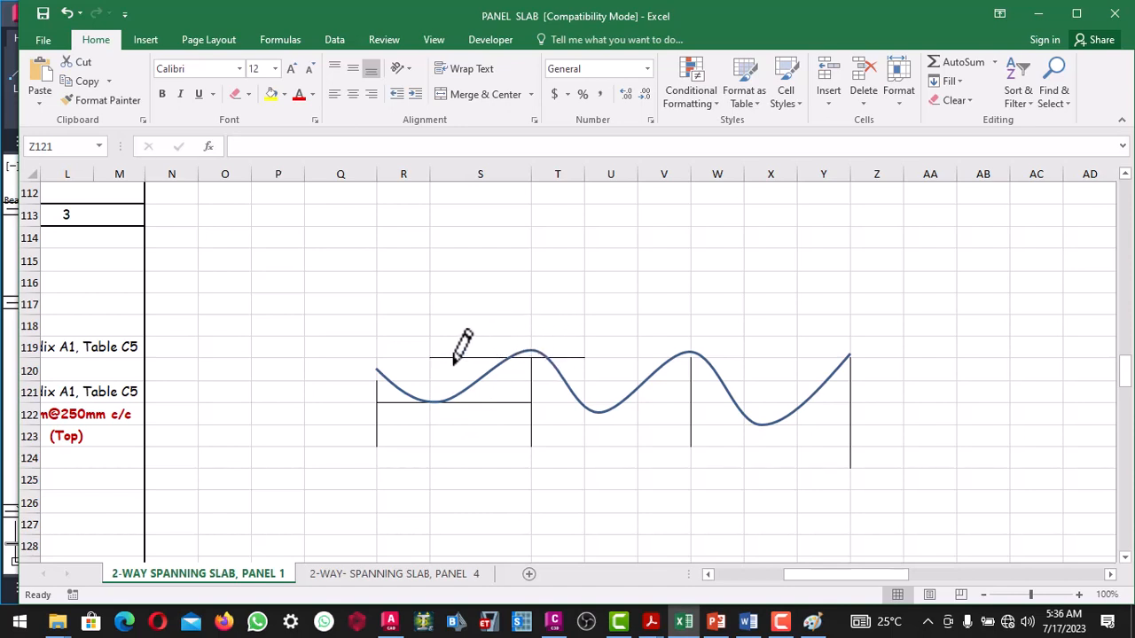
click(235, 94)
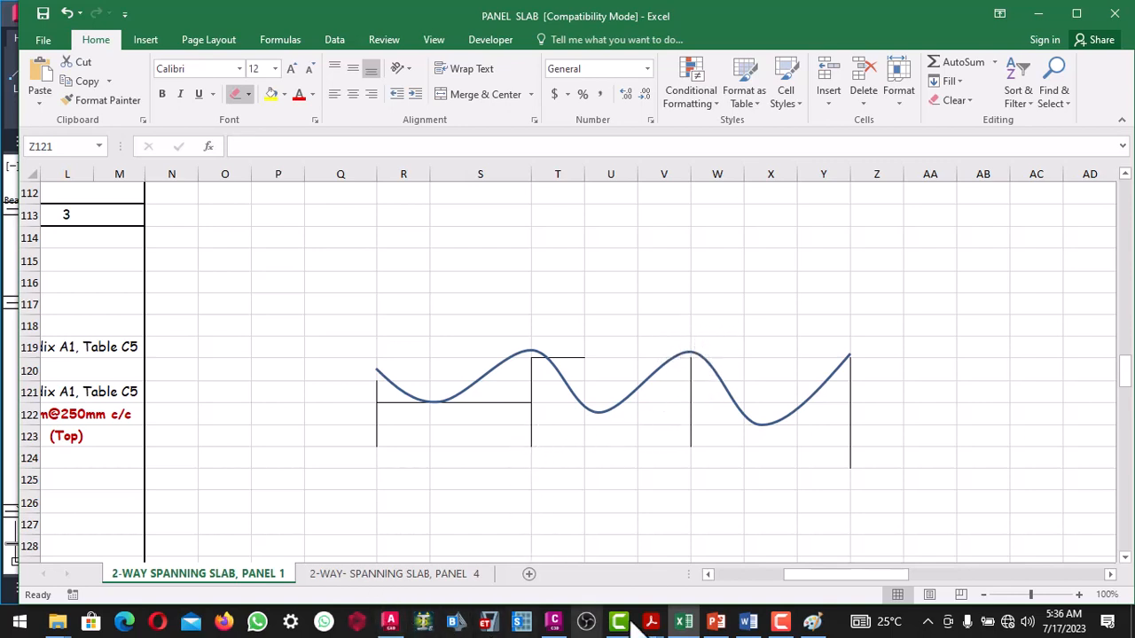
Step: Switch to AutoCAD and examine panel 4 and its surrounding beams on the general arrangement plan
click(393, 623)
scroll(434, 376, down, 5)
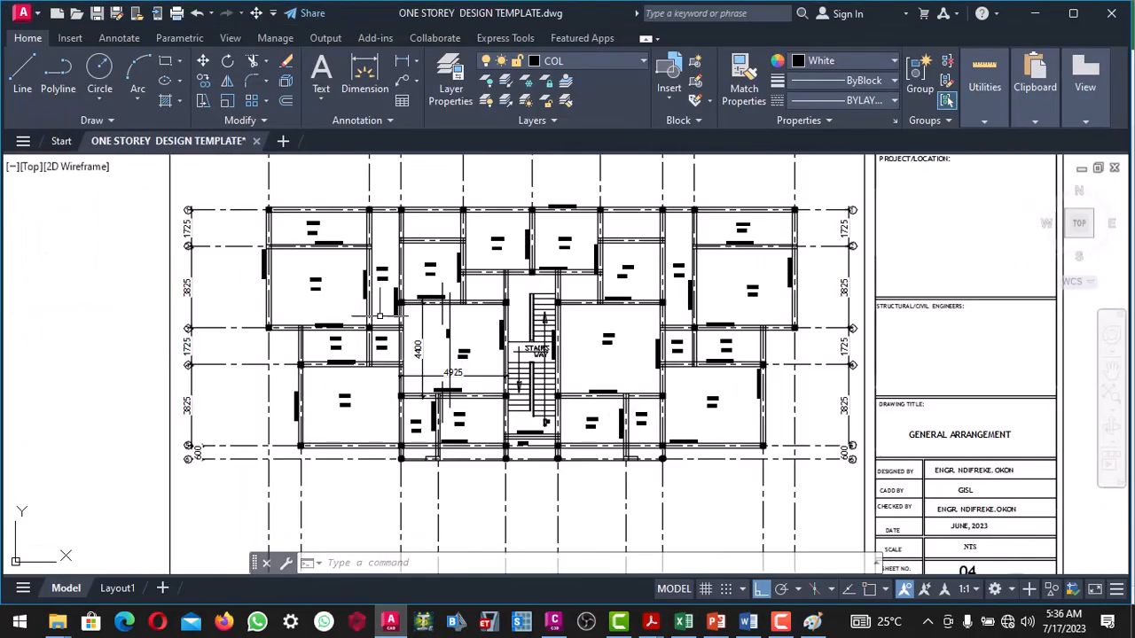
scroll(432, 319, up, 5)
scroll(435, 292, up, 4)
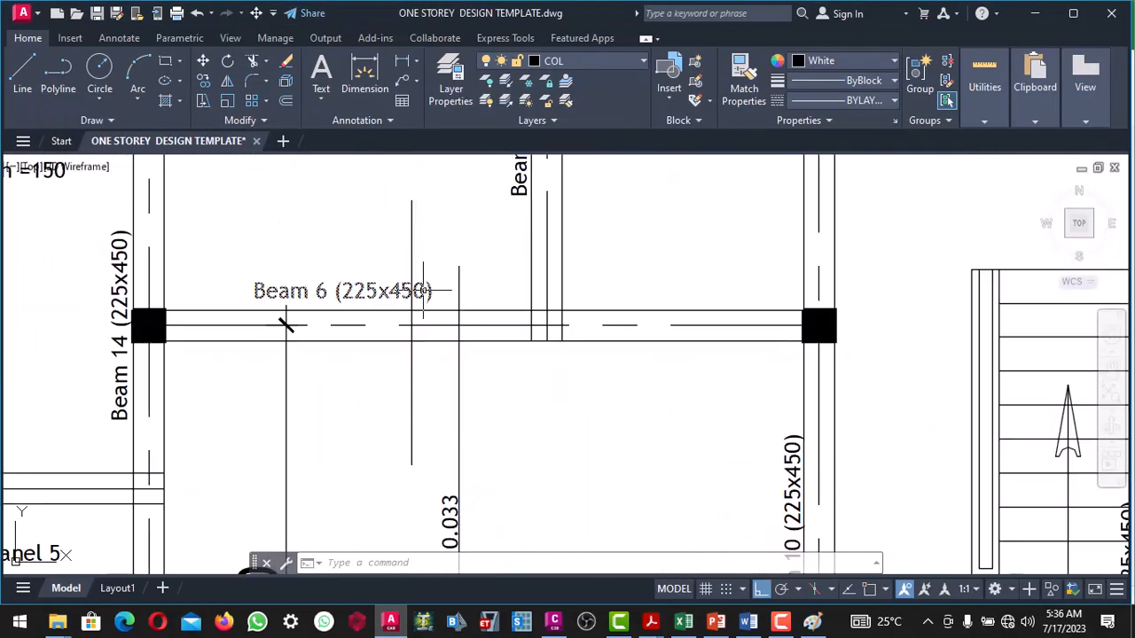
scroll(427, 301, down, 4)
scroll(428, 301, up, 4)
scroll(426, 308, down, 5)
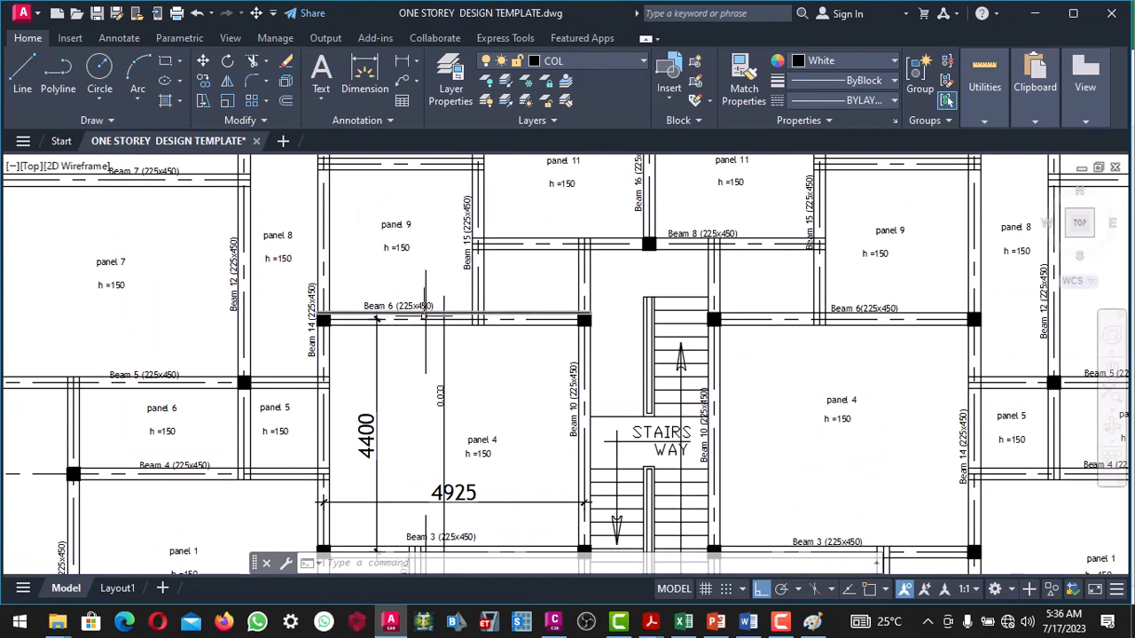
scroll(424, 316, down, 2)
scroll(424, 315, down, 3)
scroll(431, 365, up, 3)
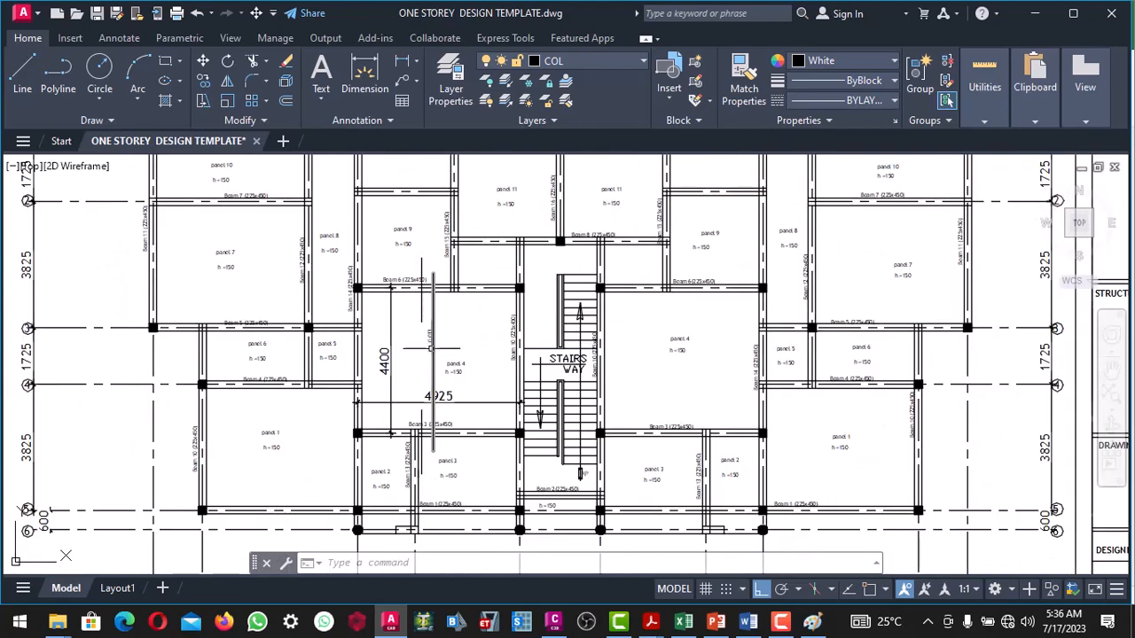
Step: Copy the 0.033 label in panel 4, with Ortho off, to beside the short vertical line just below Beam 6
scroll(430, 347, up, 5)
click(414, 337)
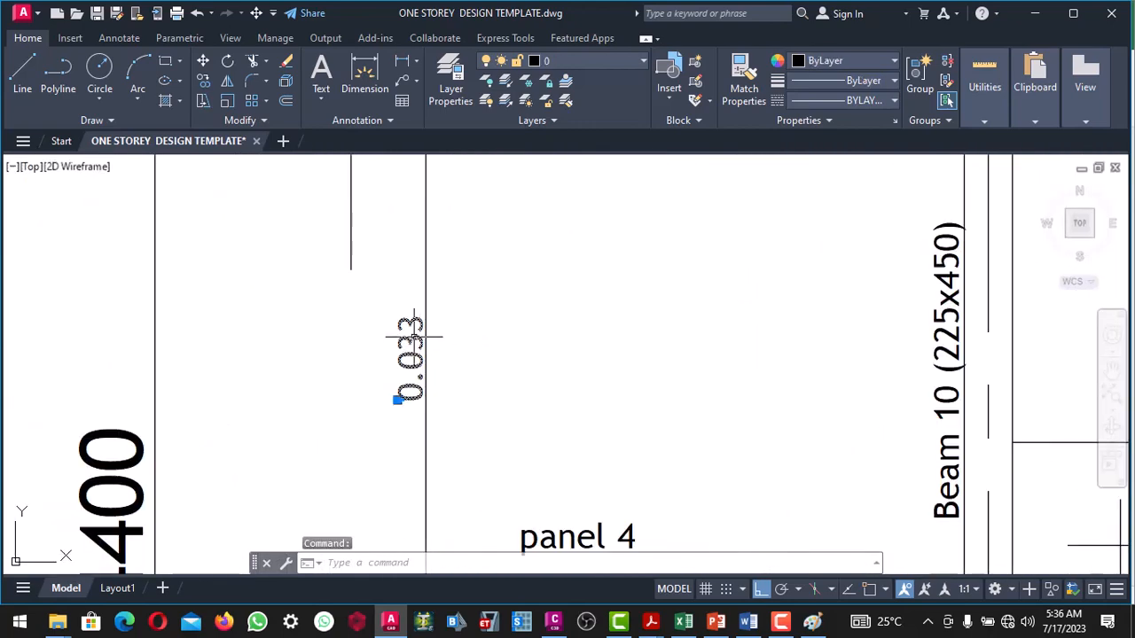
right_click(414, 337)
click(468, 343)
click(411, 377)
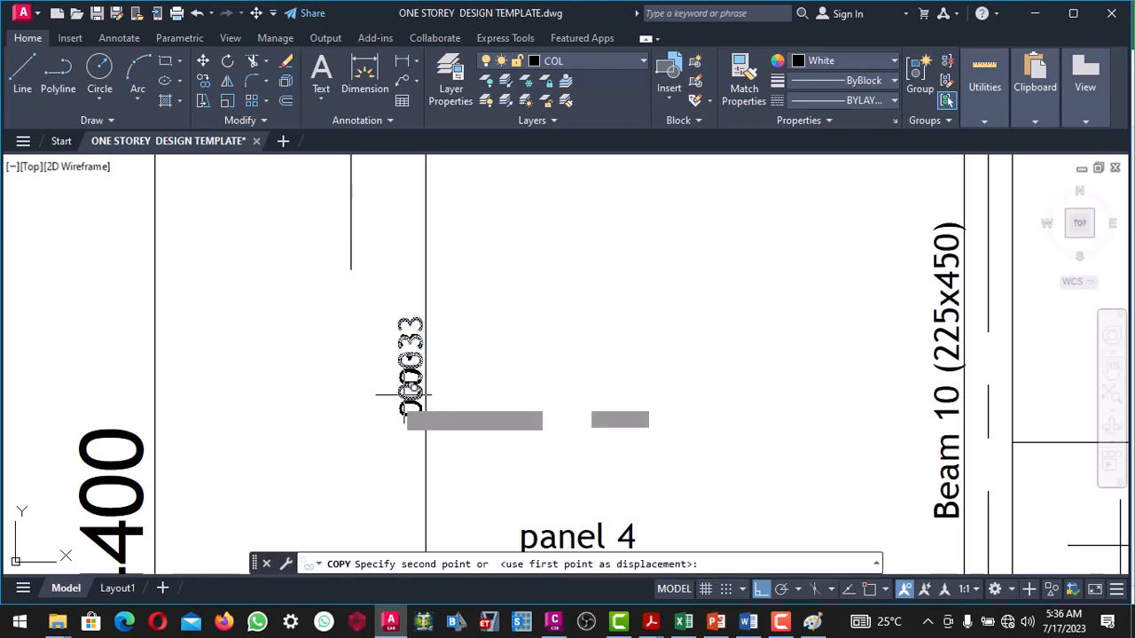
scroll(410, 390, down, 5)
click(761, 588)
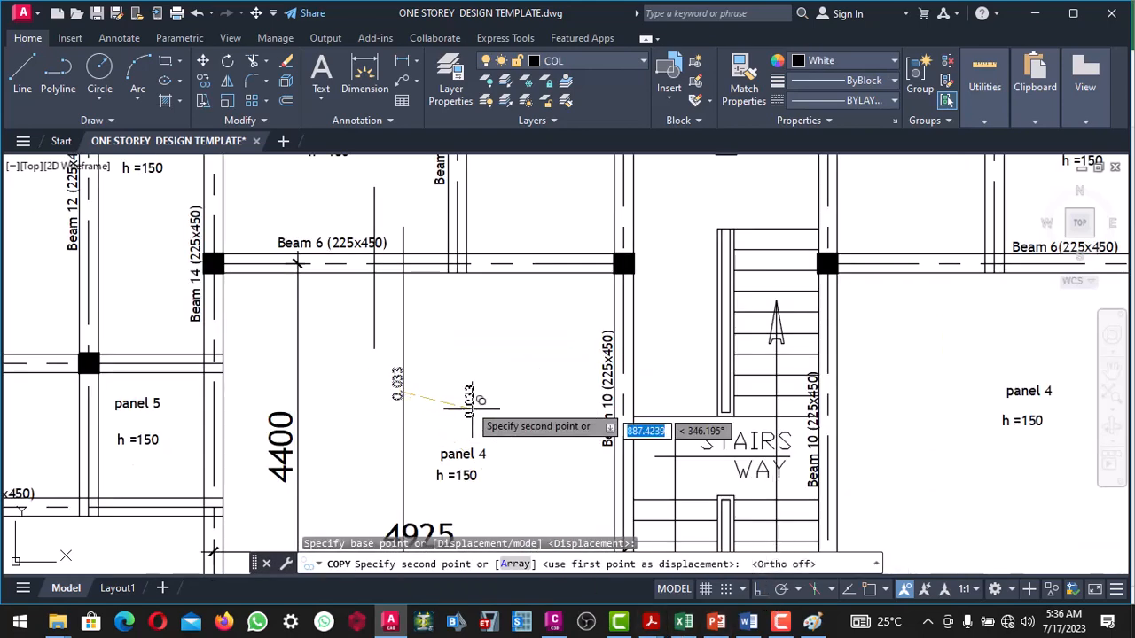
scroll(388, 319, up, 2)
click(346, 306)
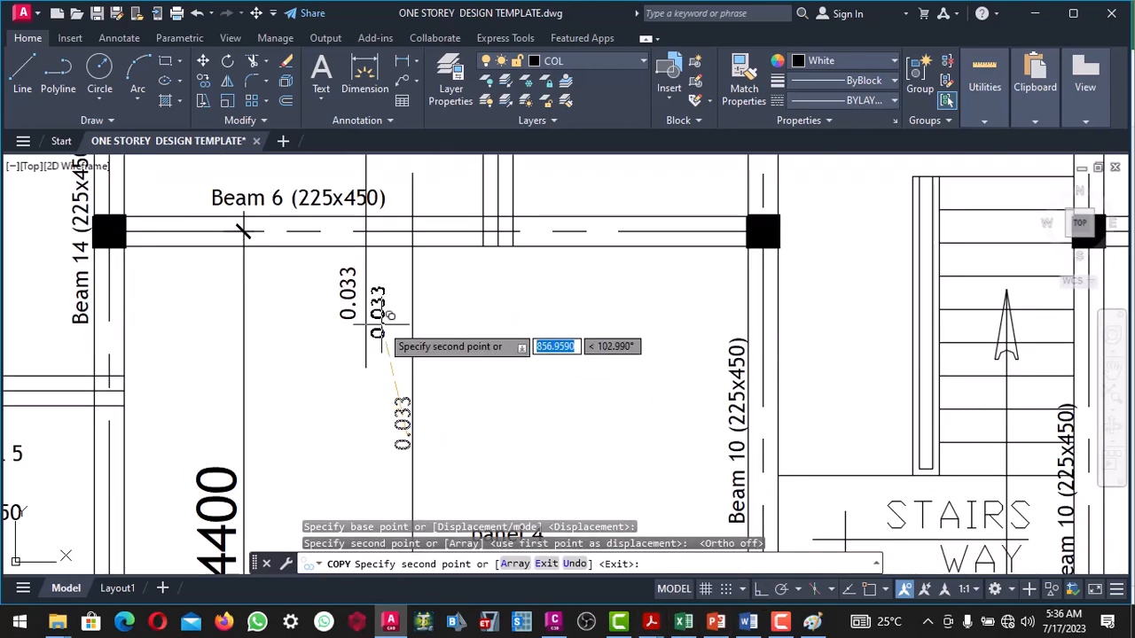
key(Escape)
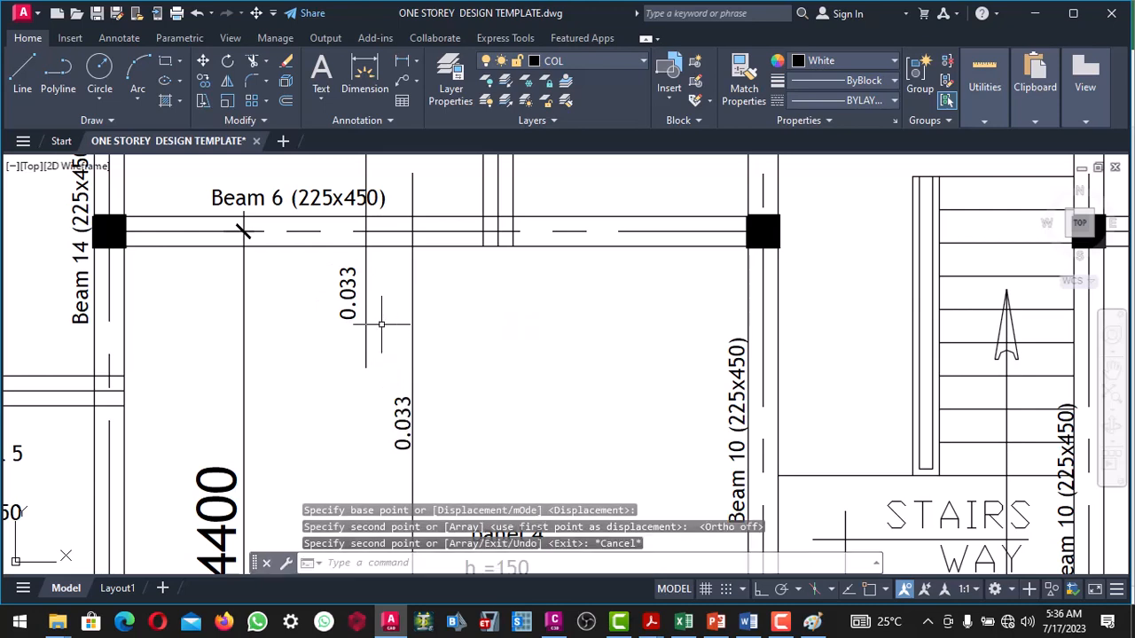
Step: Switch to Excel and look up the short-span moment coefficients for panel 4 in the Analysis And Design section
click(680, 622)
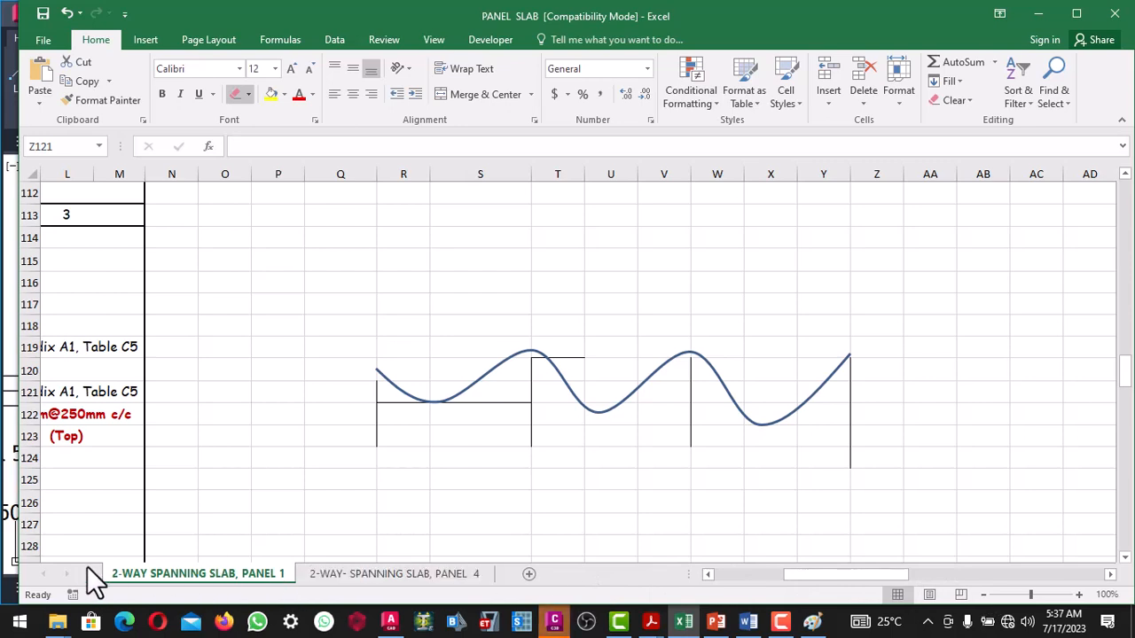
click(1109, 574)
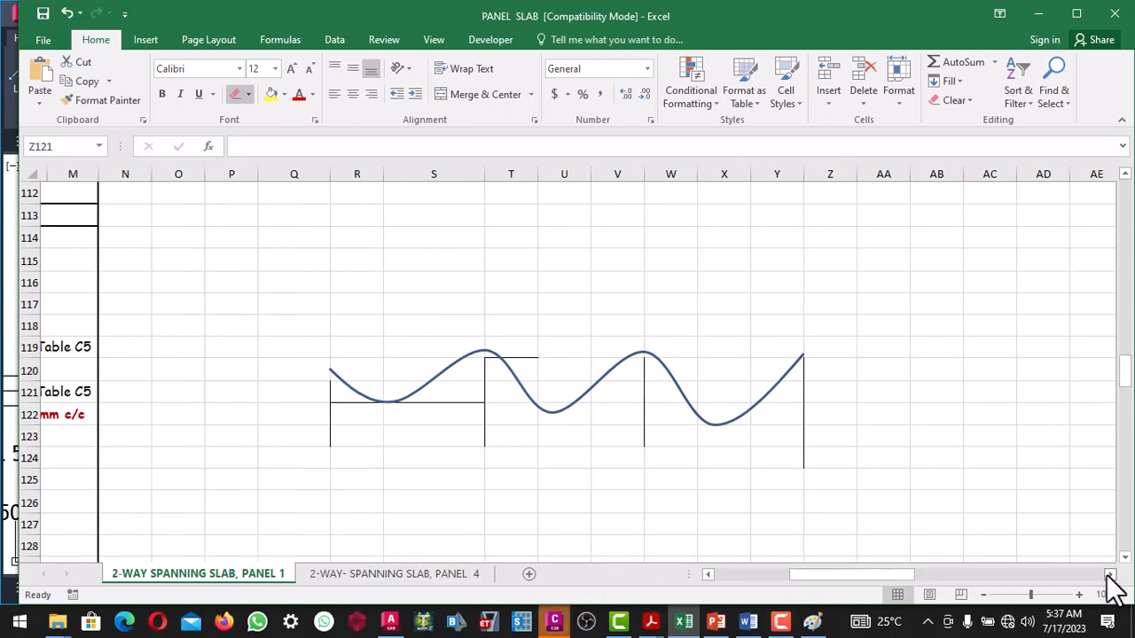
click(708, 575)
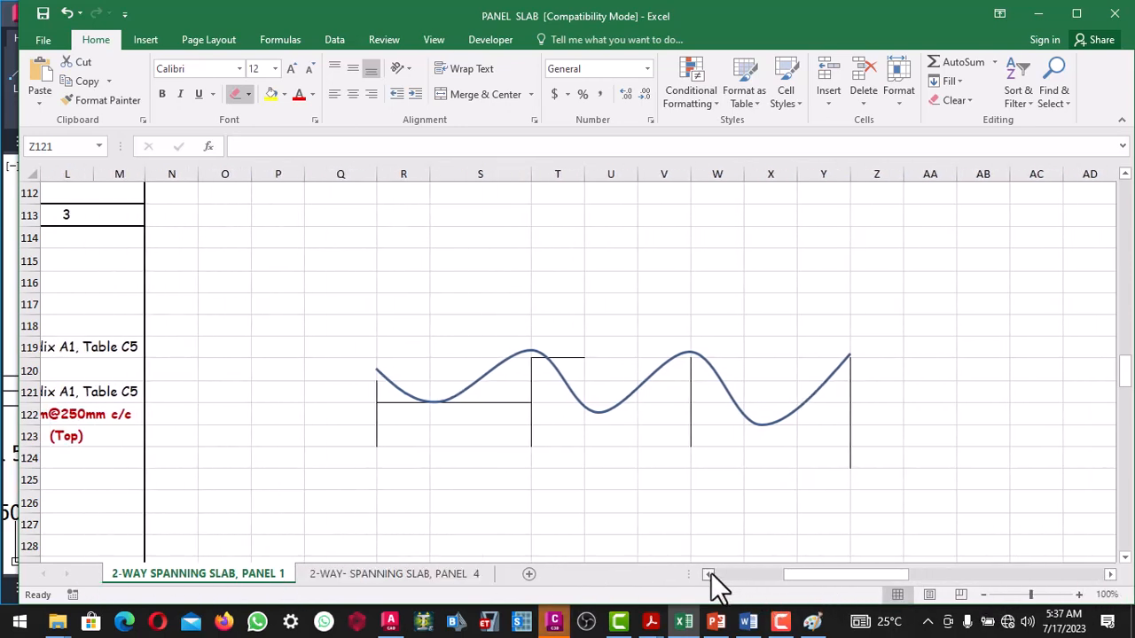
scroll(381, 399, up, 10)
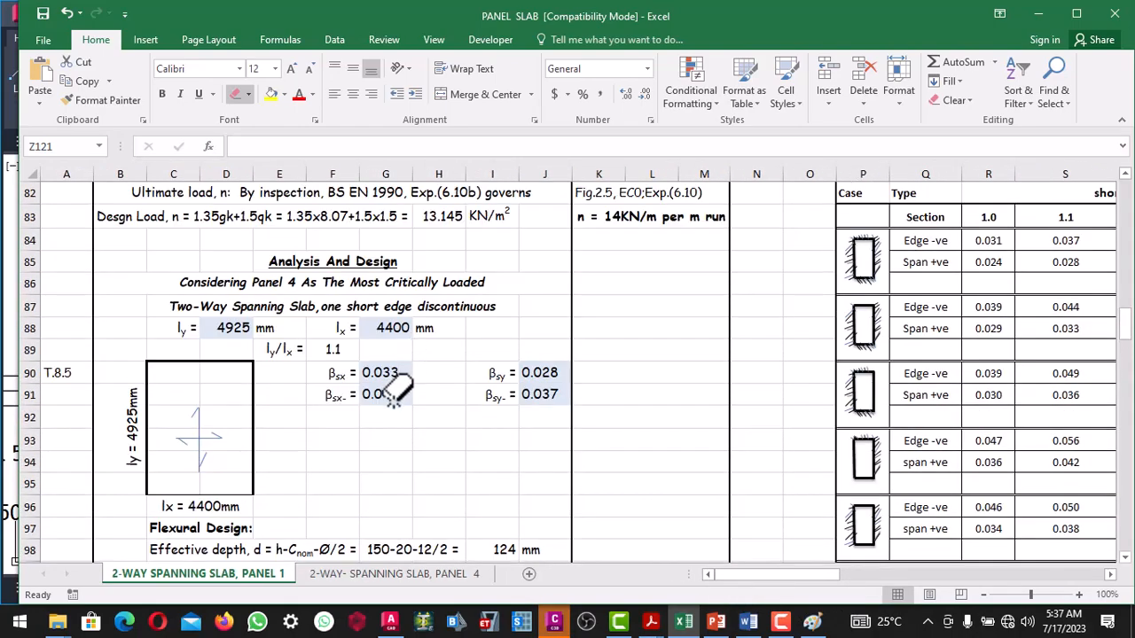
scroll(391, 390, down, 1)
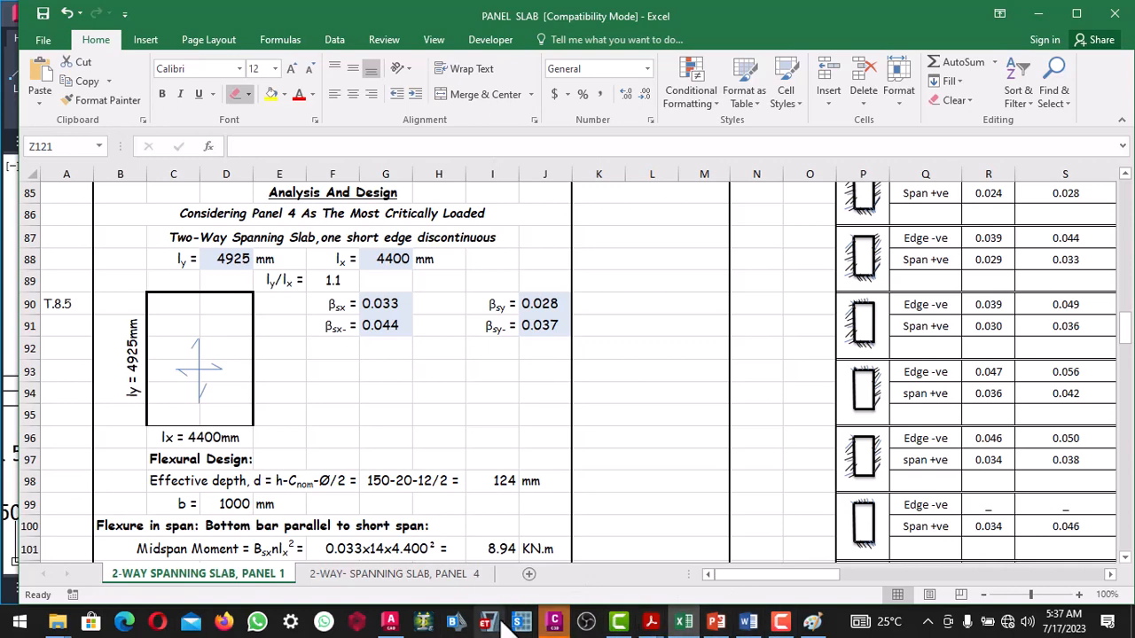
Step: Switch to AutoCAD and change the copied label below Beam 6 to 0.044
click(390, 620)
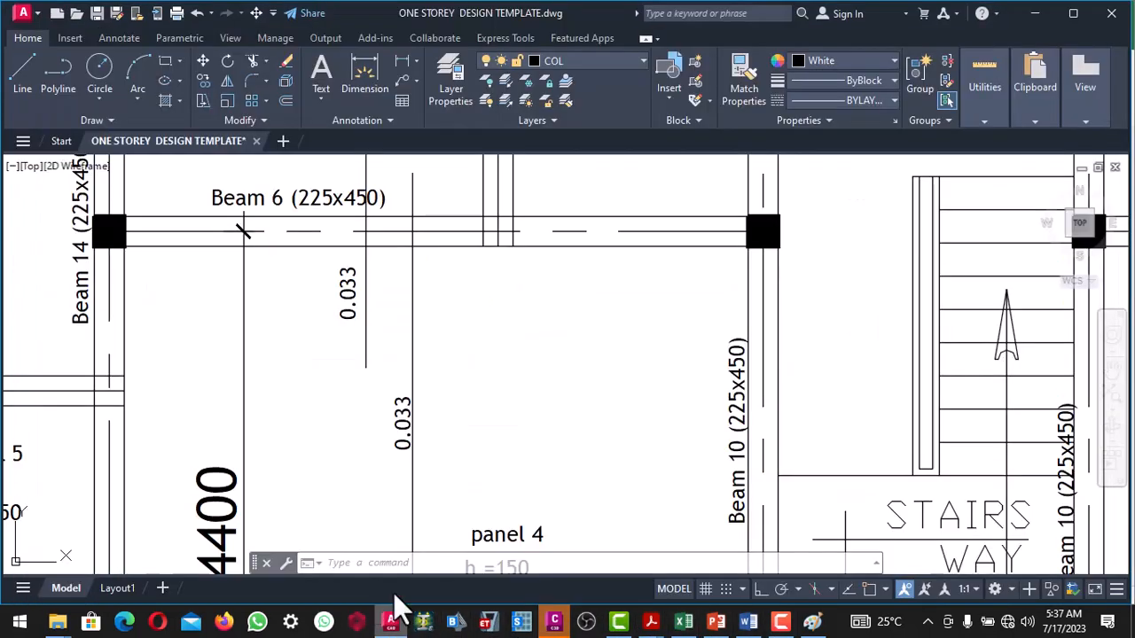
click(348, 275)
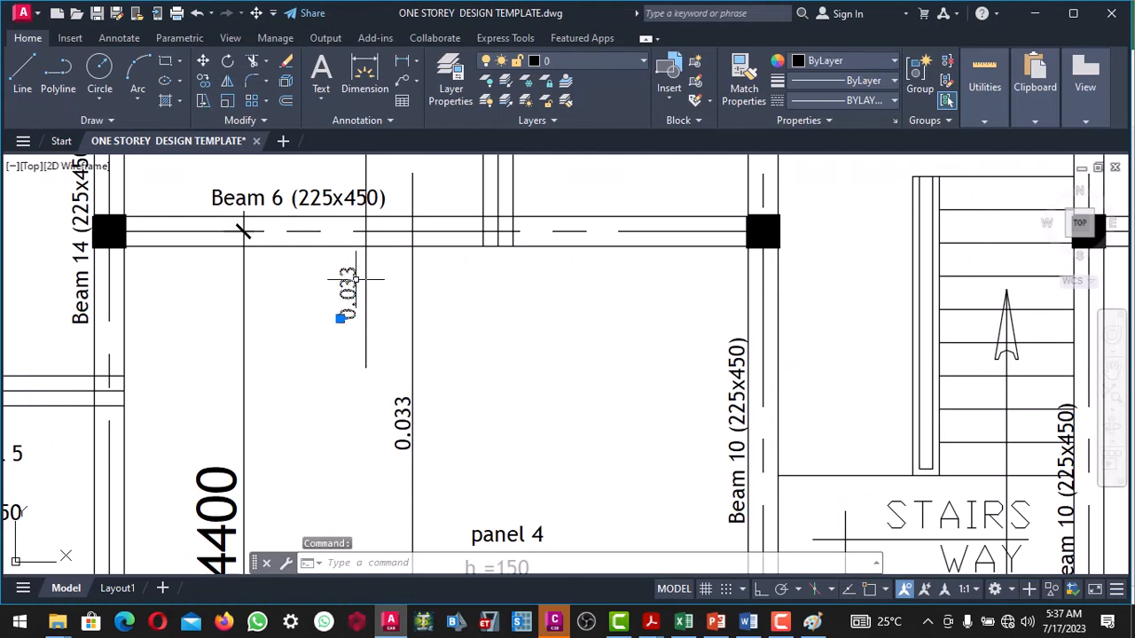
double_click(354, 279)
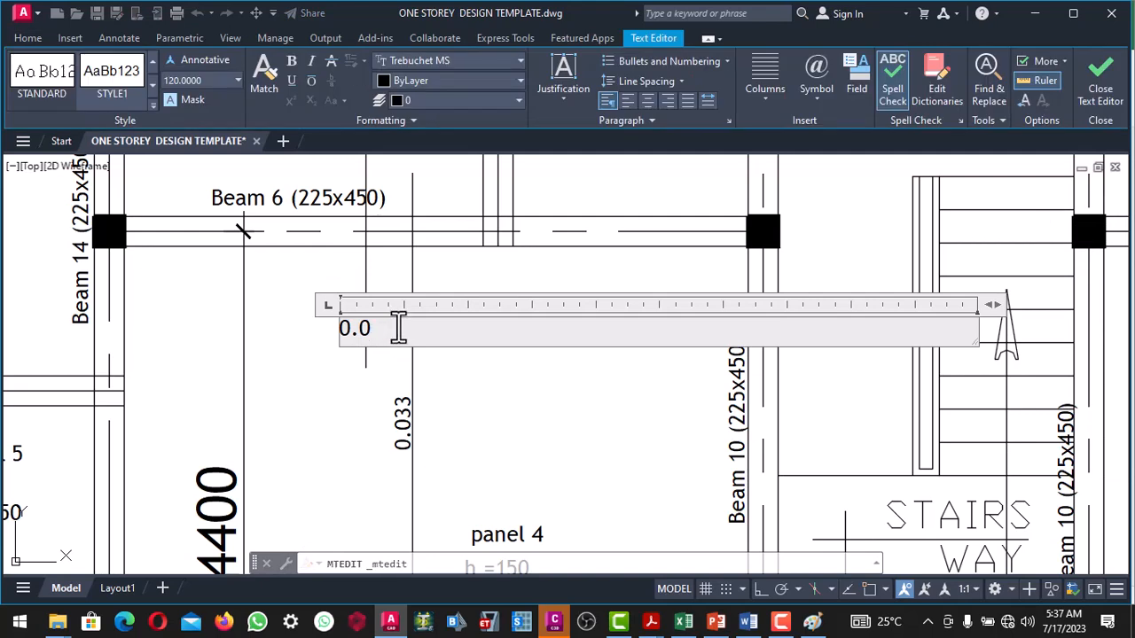
click(386, 363)
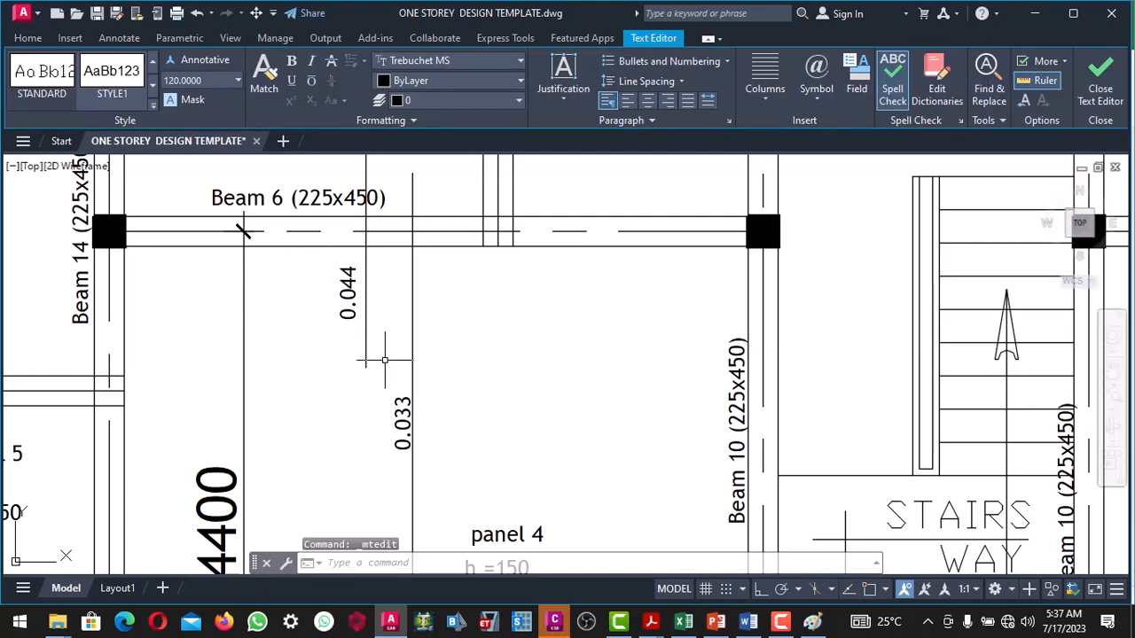
Step: Copy the 0.044 label to beside the short vertical line just below Beam 3 in panel 3
scroll(357, 320, up, 2)
click(356, 320)
click(337, 306)
right_click(366, 345)
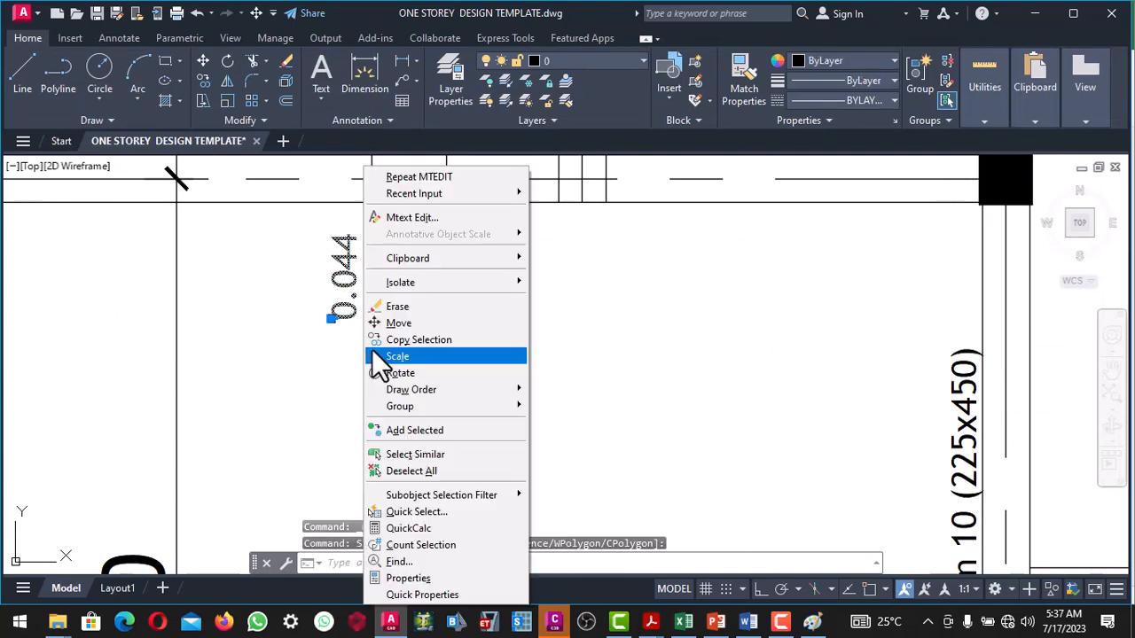
click(401, 342)
click(379, 309)
scroll(376, 305, down, 3)
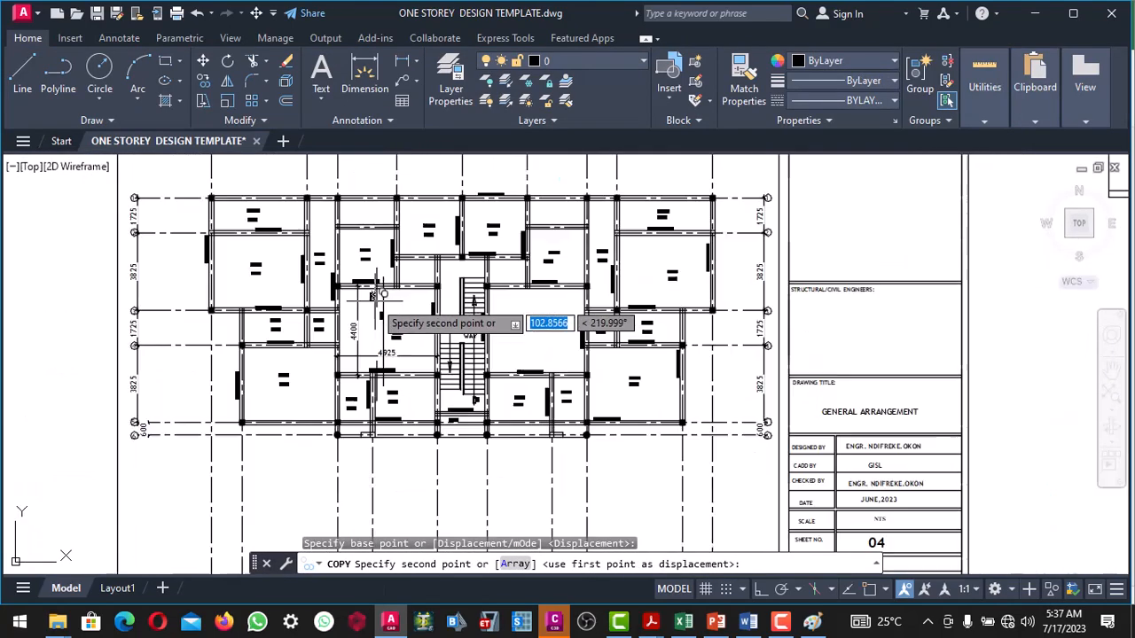
scroll(377, 306, up, 5)
scroll(391, 368, down, 3)
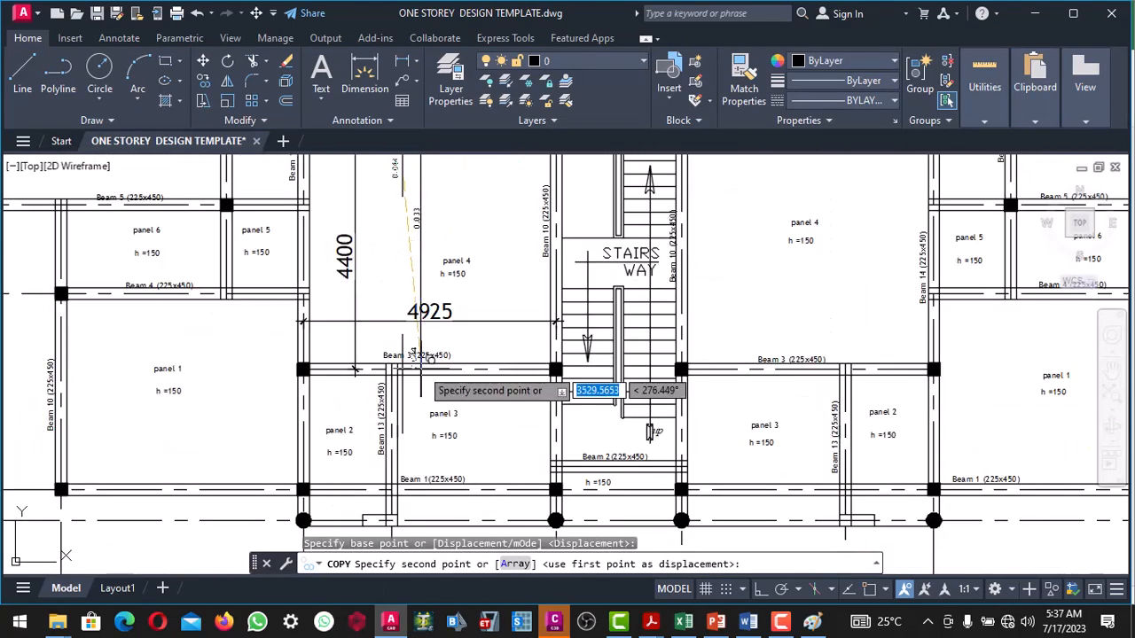
scroll(399, 381, up, 6)
click(411, 408)
scroll(410, 407, down, 3)
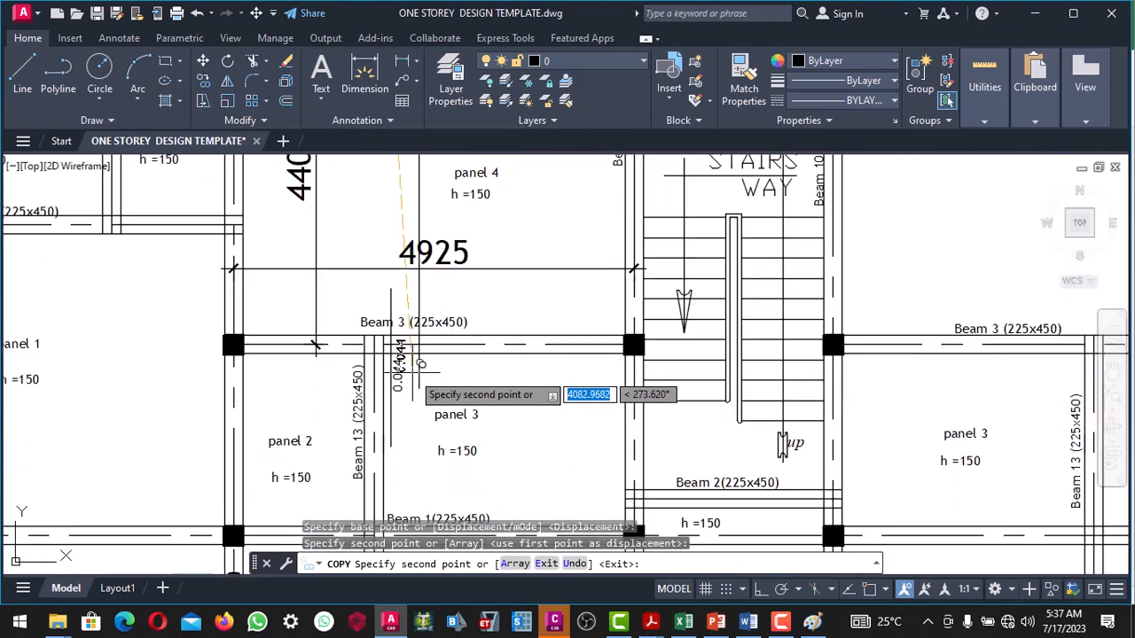
key(Escape)
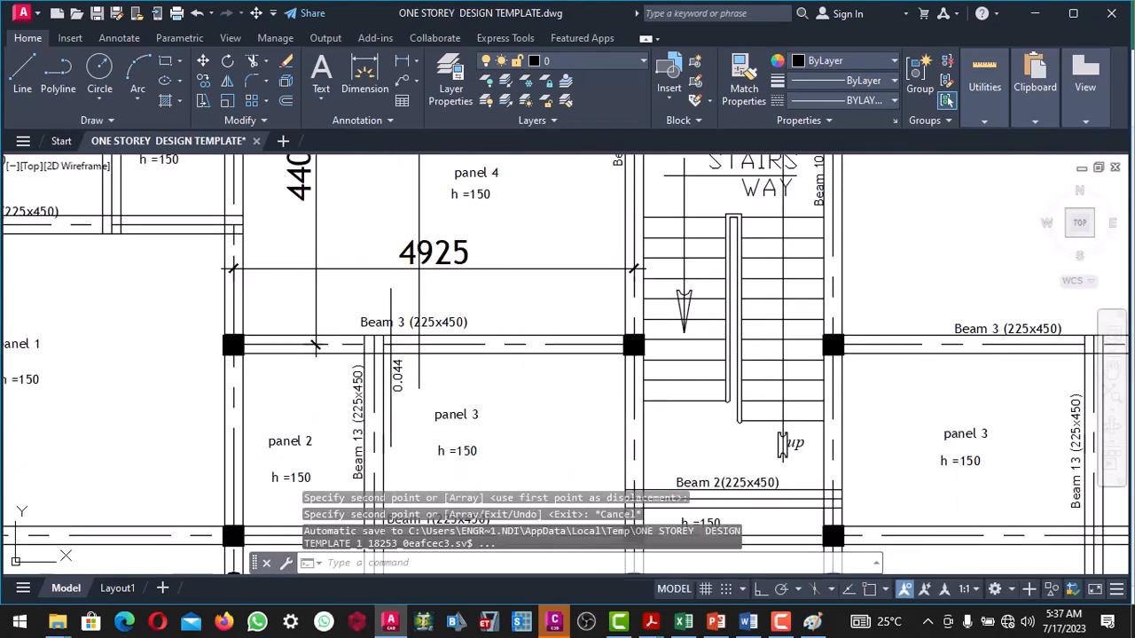
scroll(390, 399, up, 2)
scroll(390, 399, down, 2)
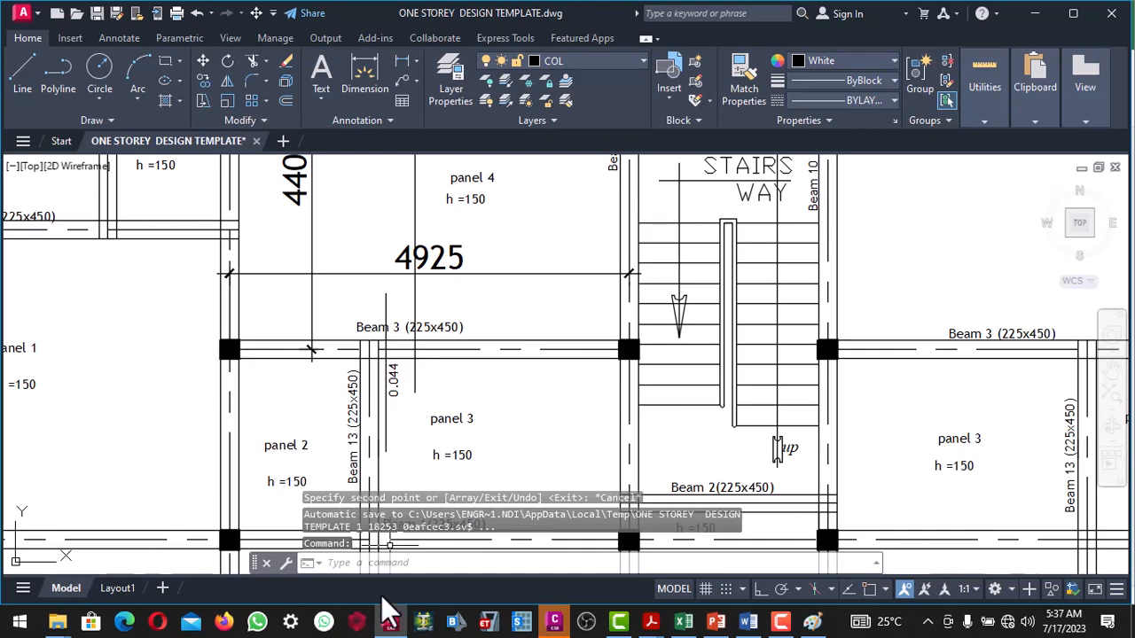
Step: Switch to Excel and review the support flexure calculation for the top bar parallel to the short span
click(695, 626)
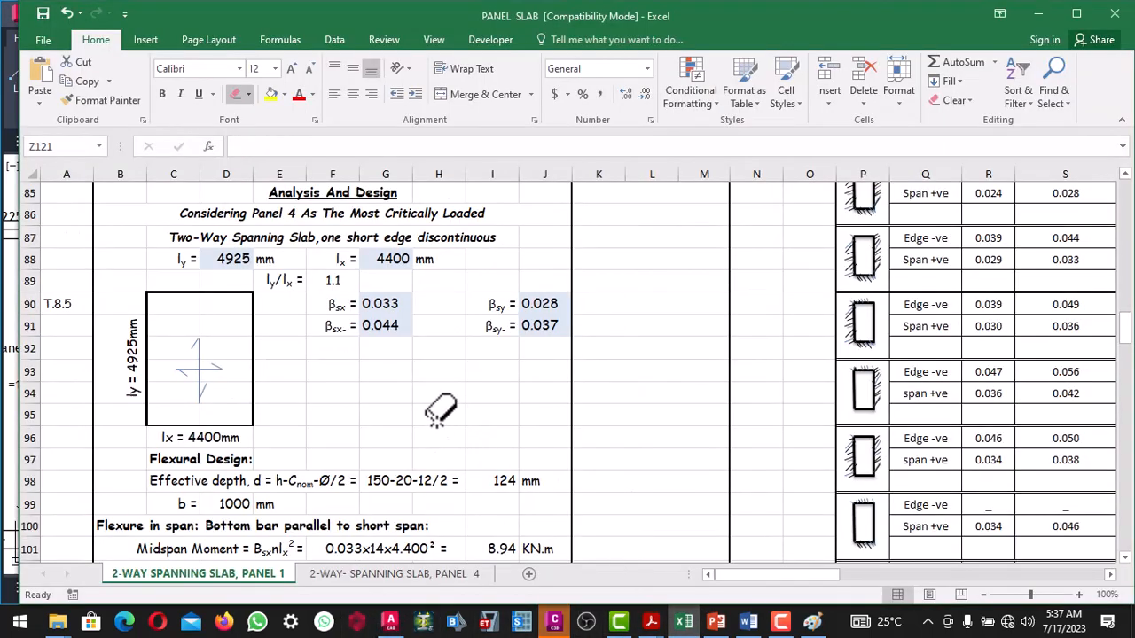
scroll(434, 381, down, 9)
scroll(423, 359, down, 2)
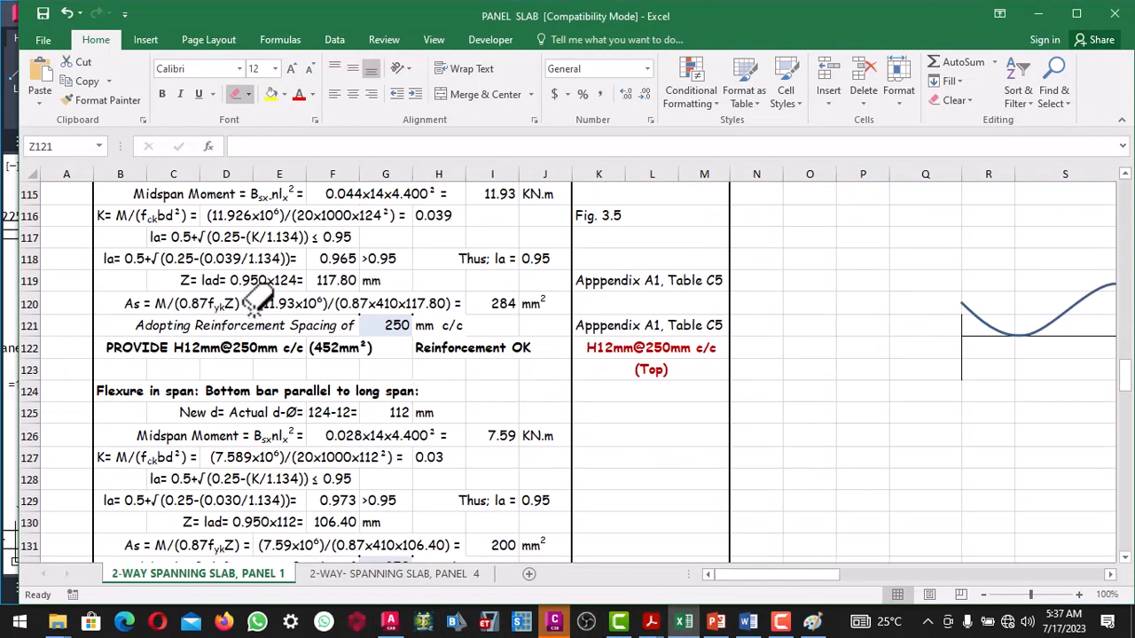
scroll(257, 301, up, 1)
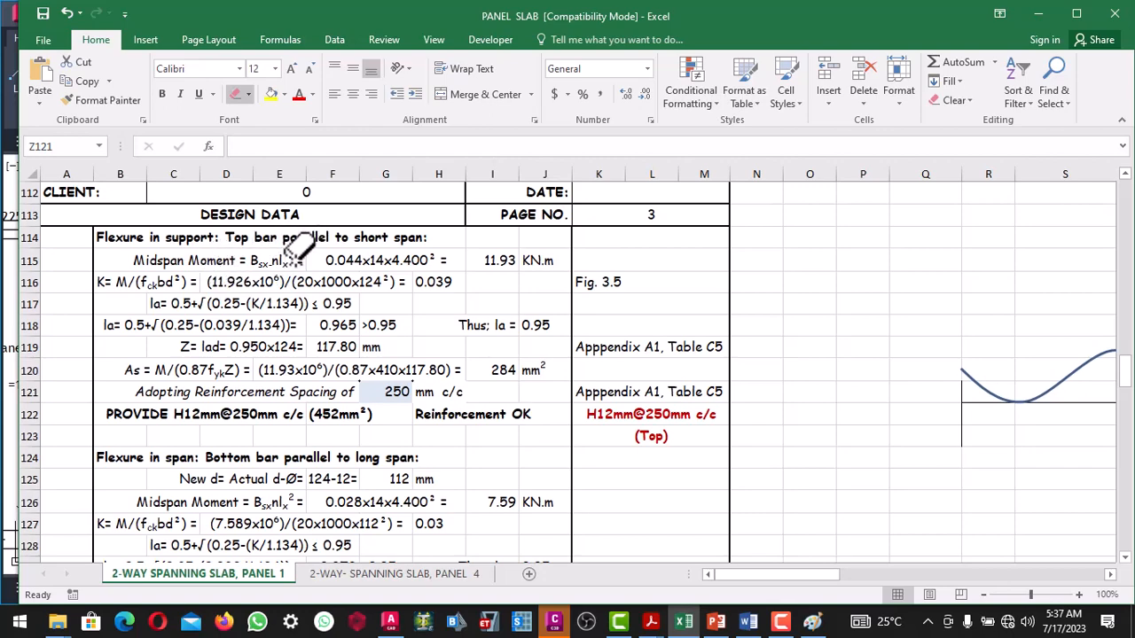
scroll(417, 266, down, 1)
scroll(421, 270, up, 2)
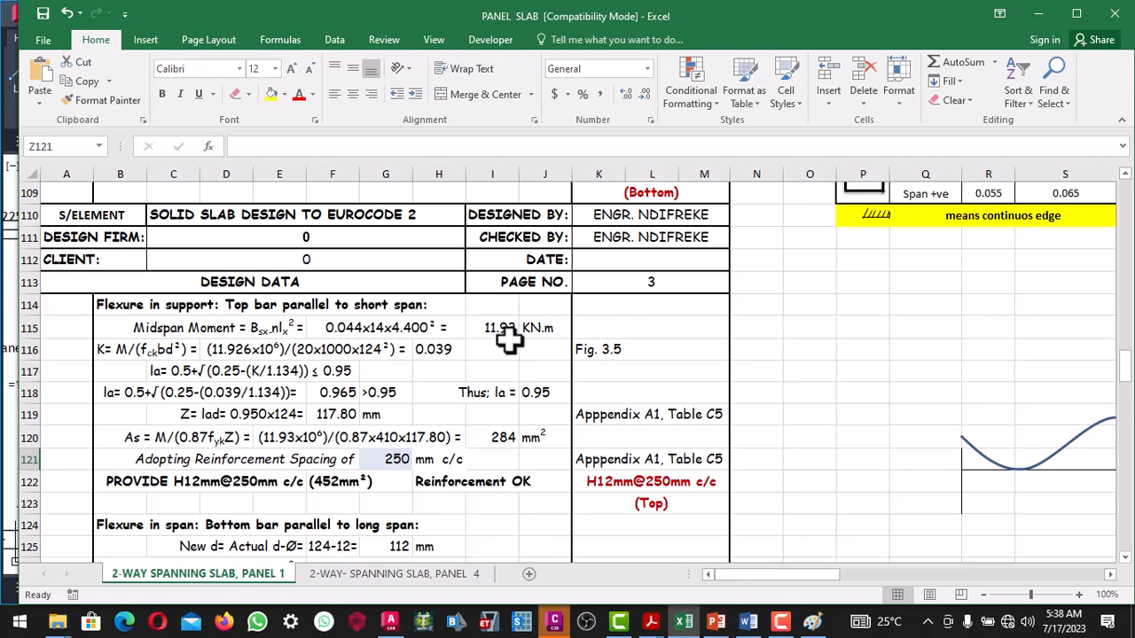
Step: Try to replace "Midspan" with "continous ed" in the moment label of the short-span top-bar support calculation, cell B115
double_click(149, 330)
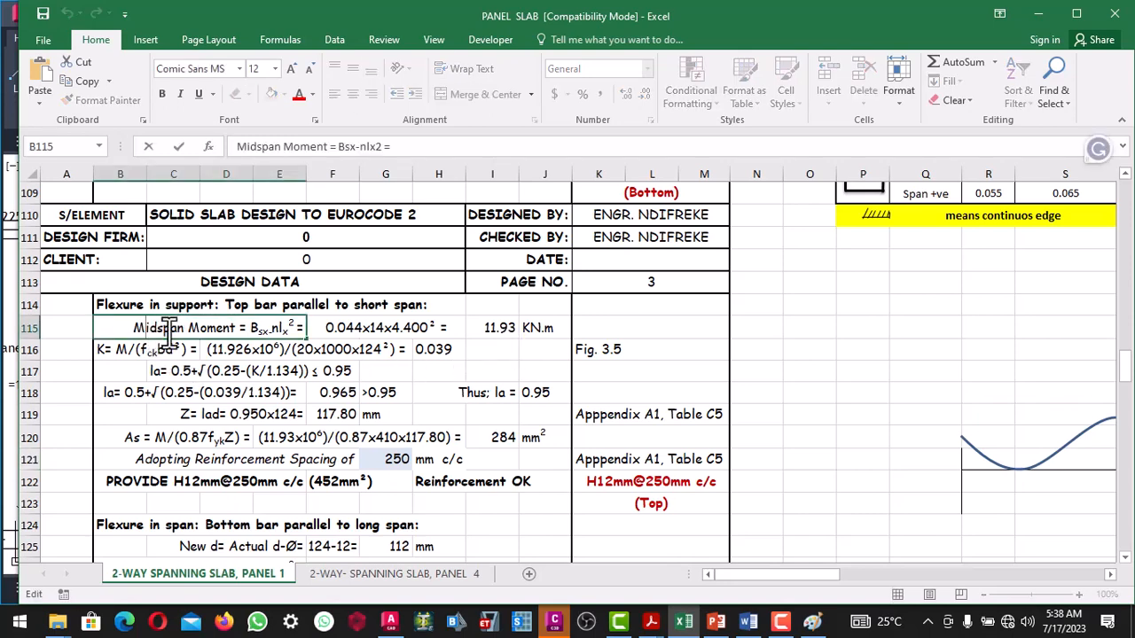
drag(185, 328, 140, 326)
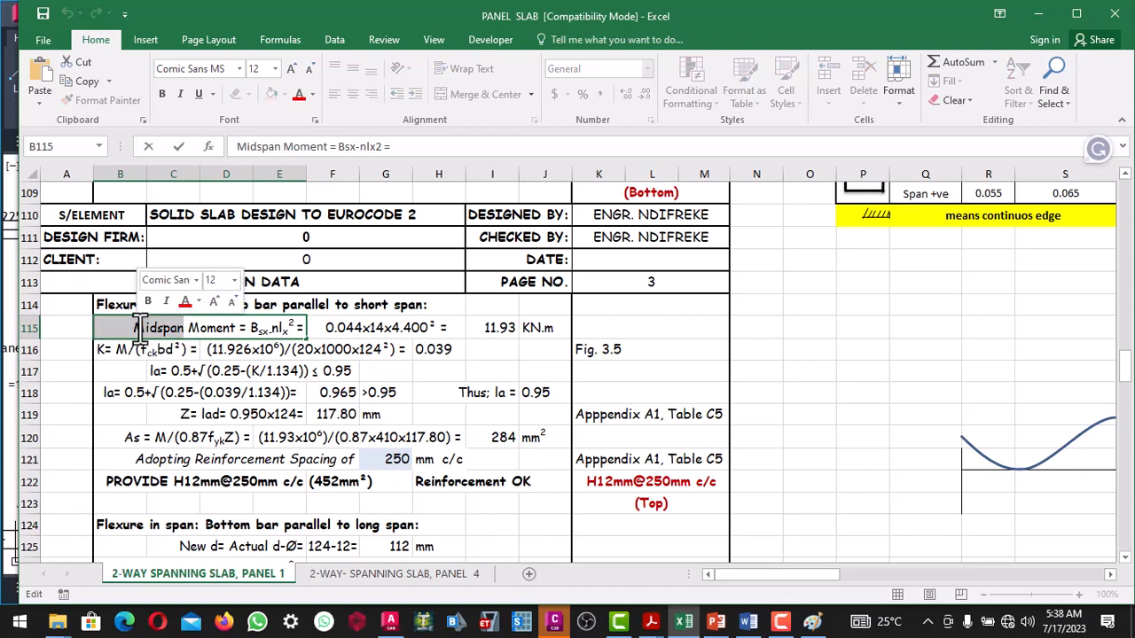
text(co)
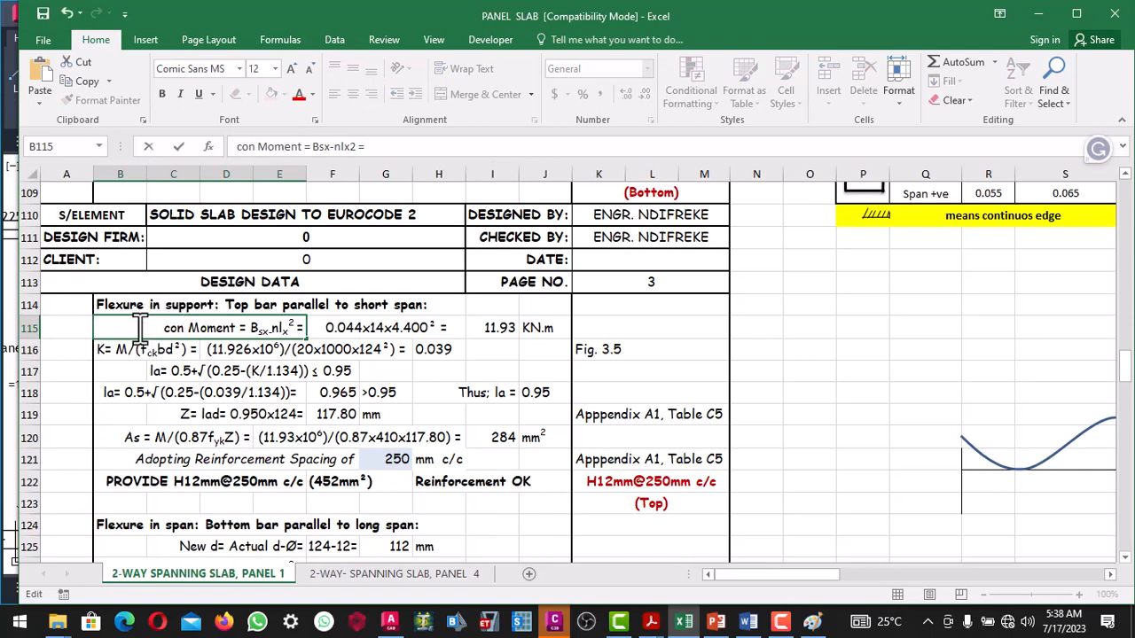
text(nti)
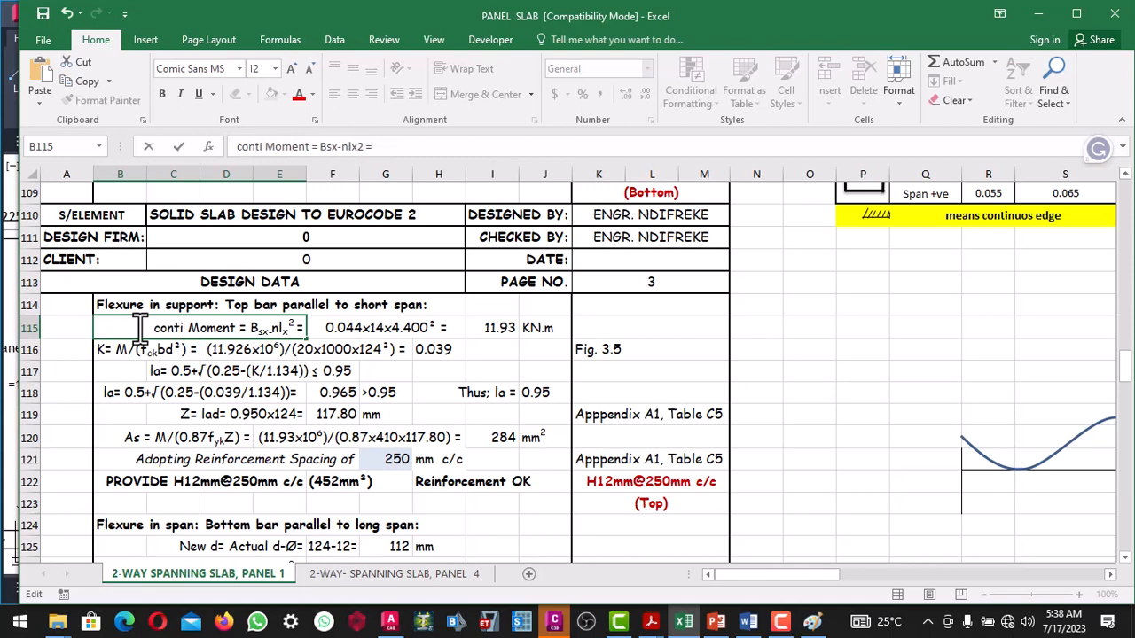
text(nous)
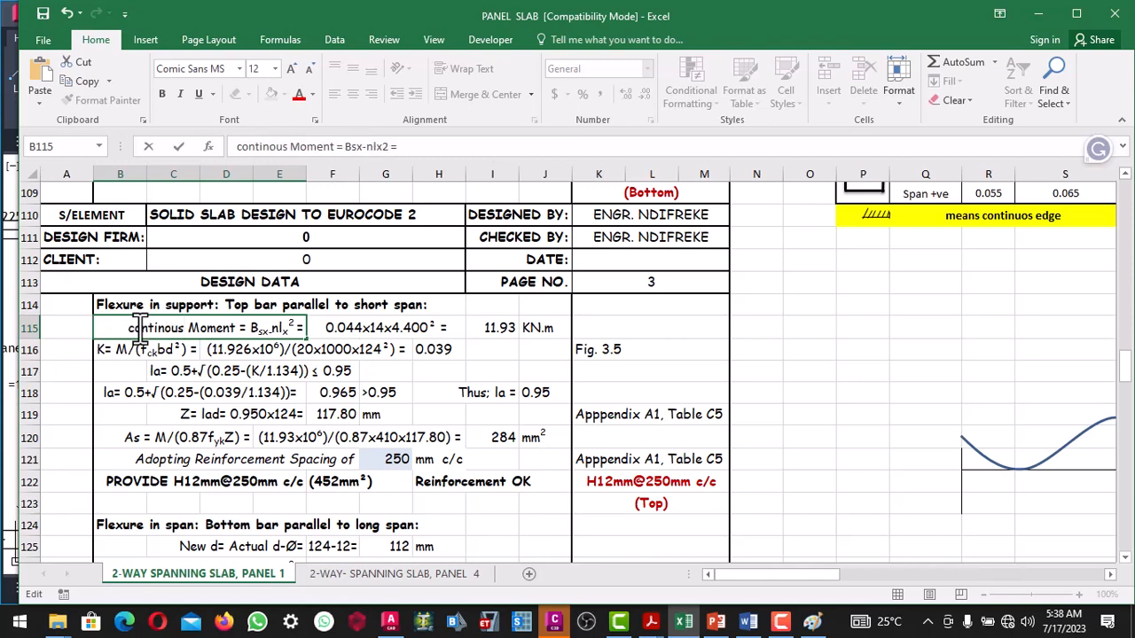
text( ed)
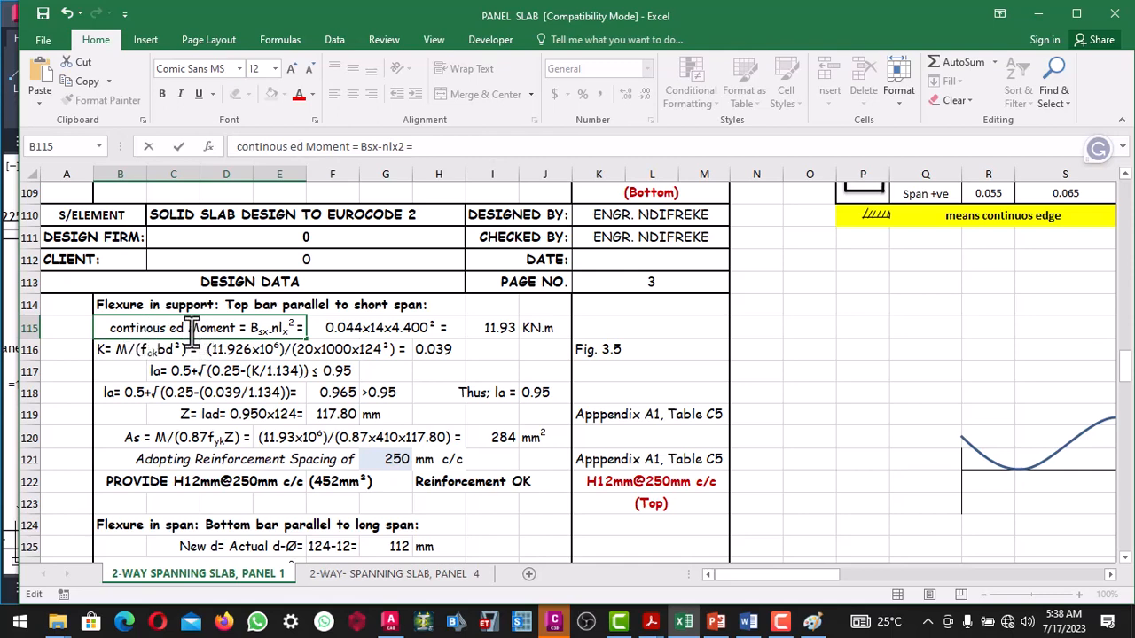
Step: Reword the moment label in cell B115 to read "Support Moment"
key(BackSpace)
key(BackSpace)
key(BackSpace)
key(BackSpace)
key(BackSpace)
key(BackSpace)
key(BackSpace)
key(BackSpace)
key(BackSpace)
key(BackSpace)
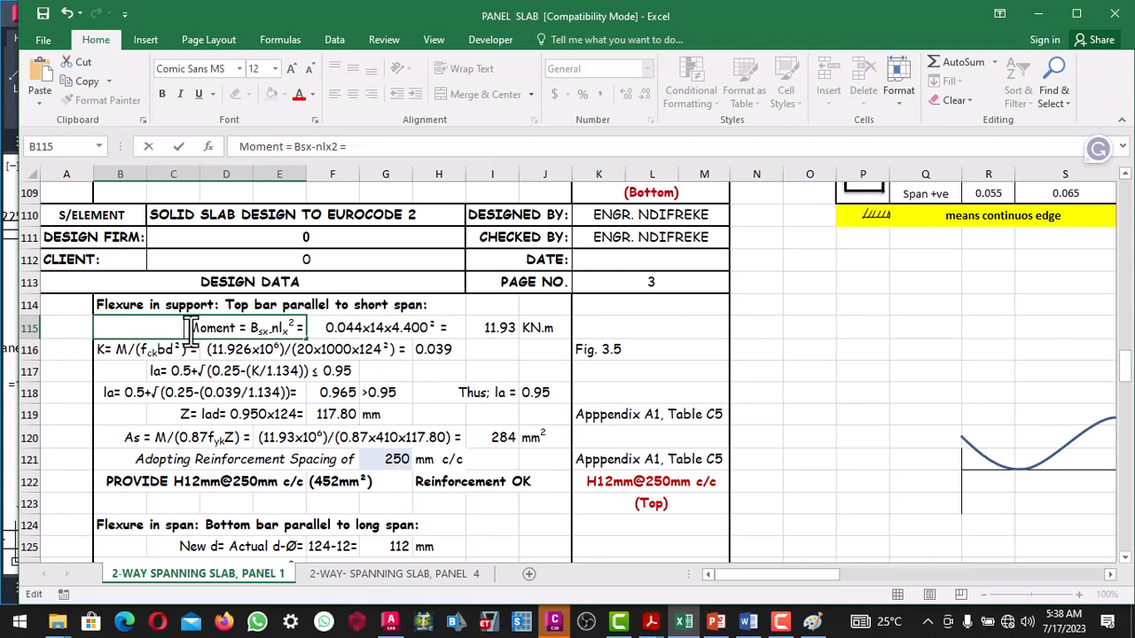
text(Support)
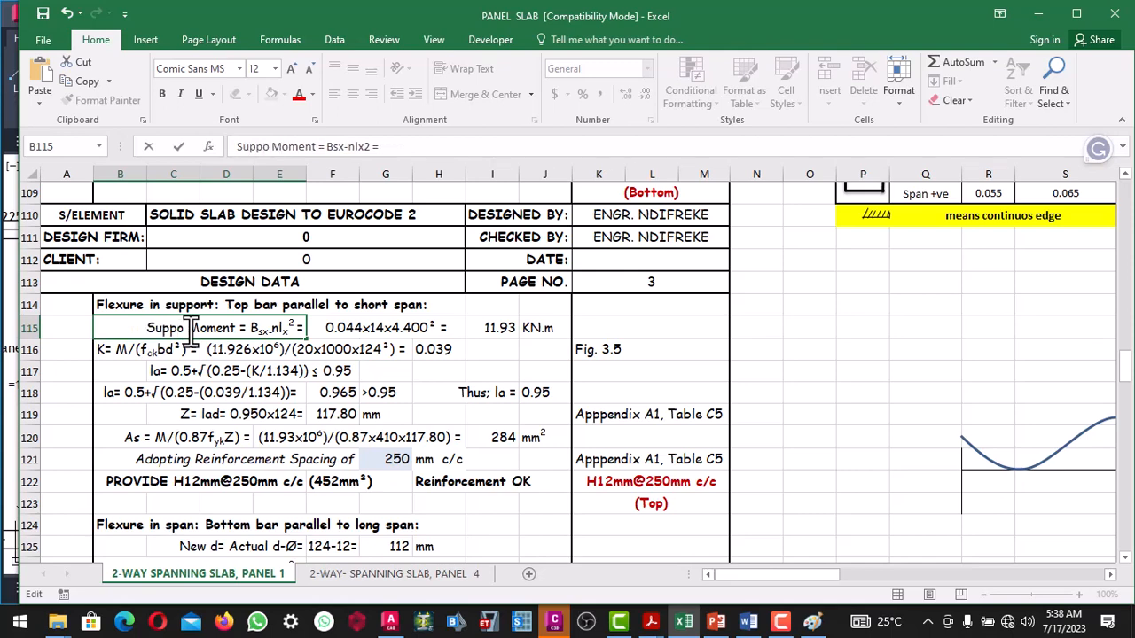
click(329, 393)
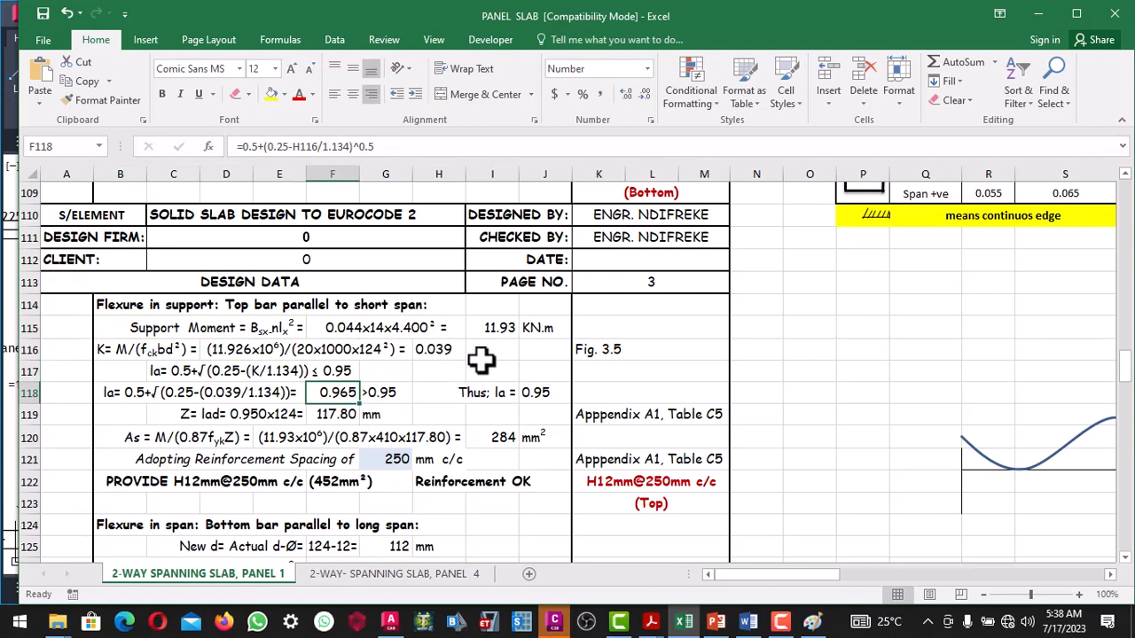
Step: Review the short-span top-bar support reinforcement and the long-span bottom-bar flexure calculation
scroll(481, 360, down, 1)
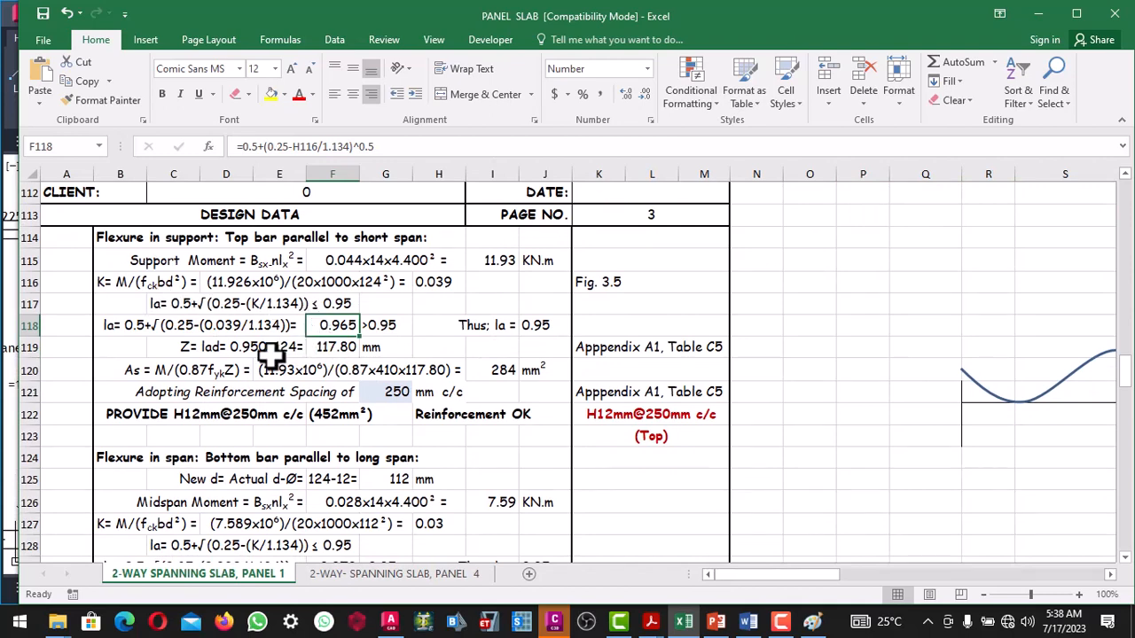
scroll(443, 367, down, 1)
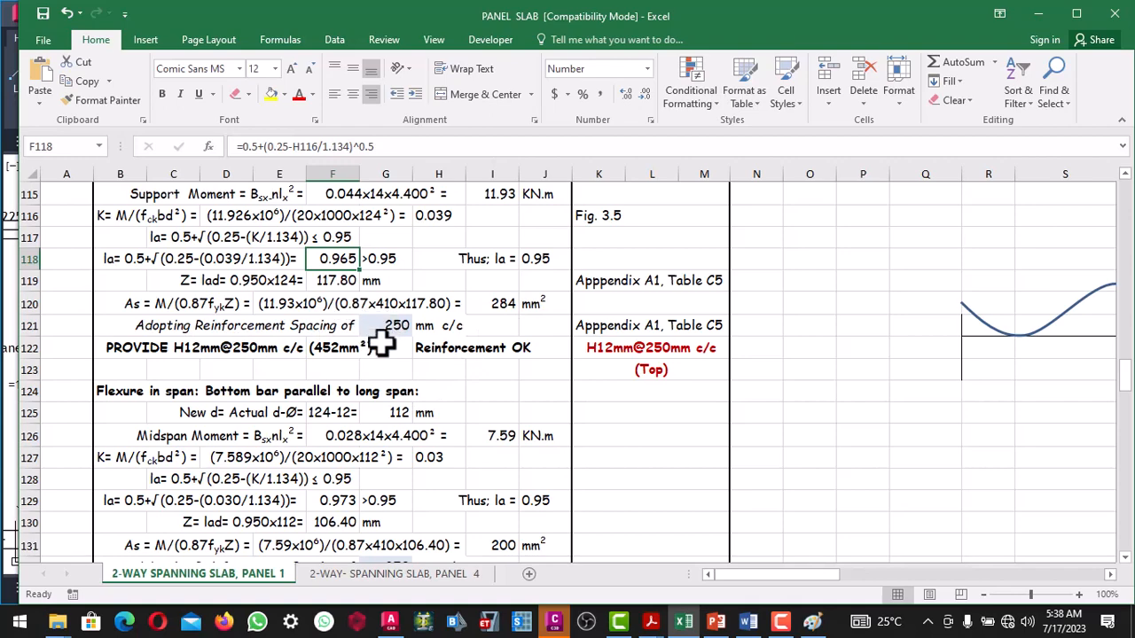
scroll(381, 346, up, 1)
scroll(372, 354, down, 1)
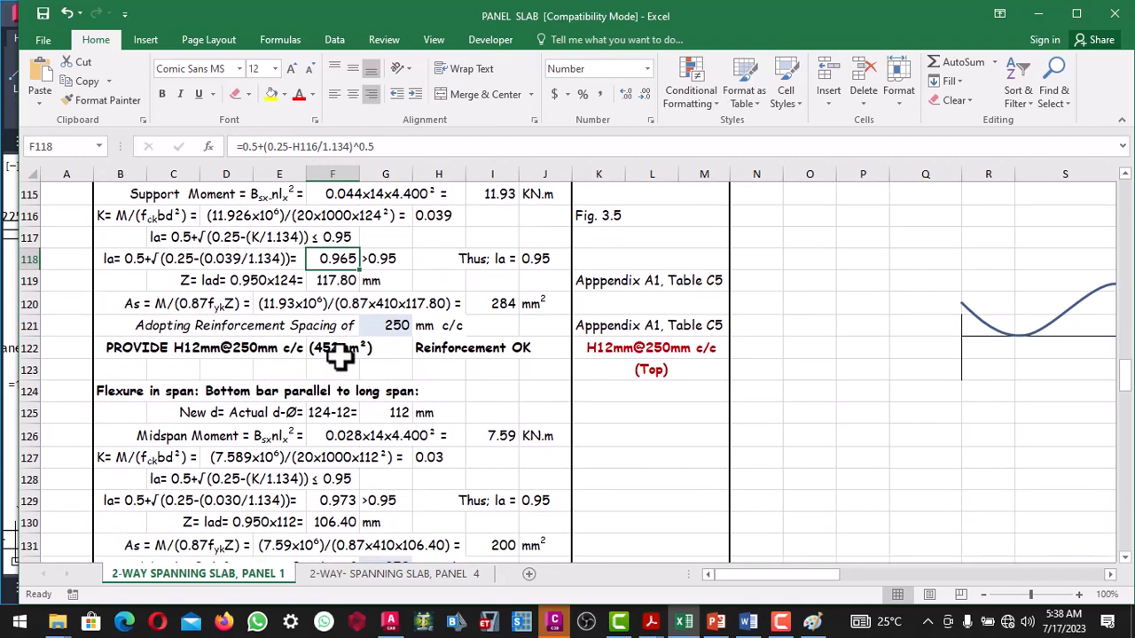
click(512, 326)
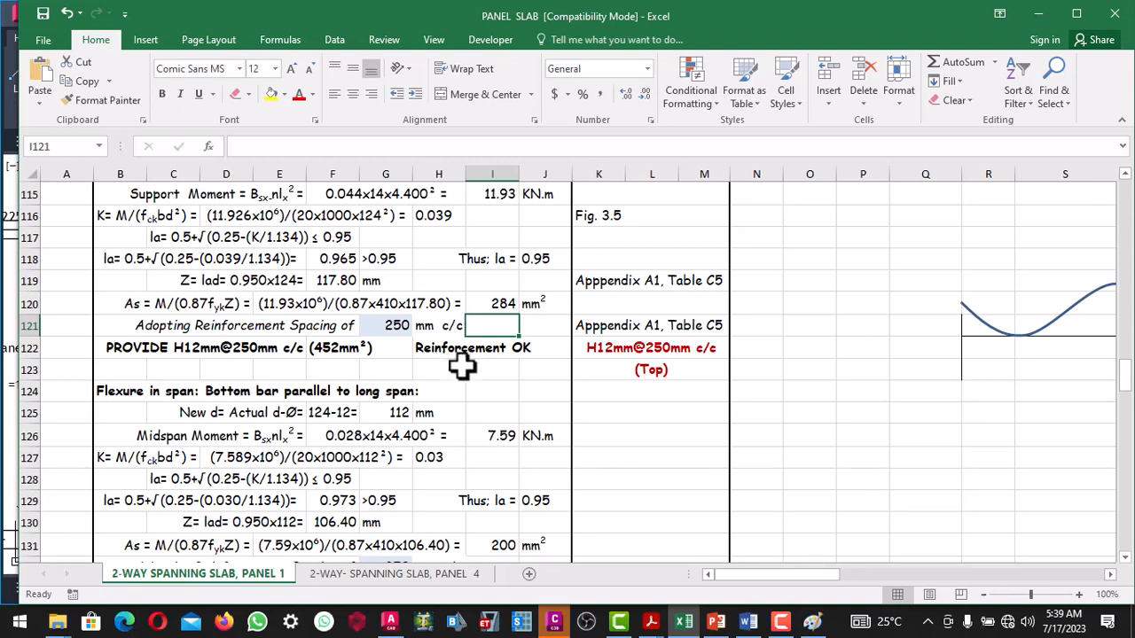
click(470, 383)
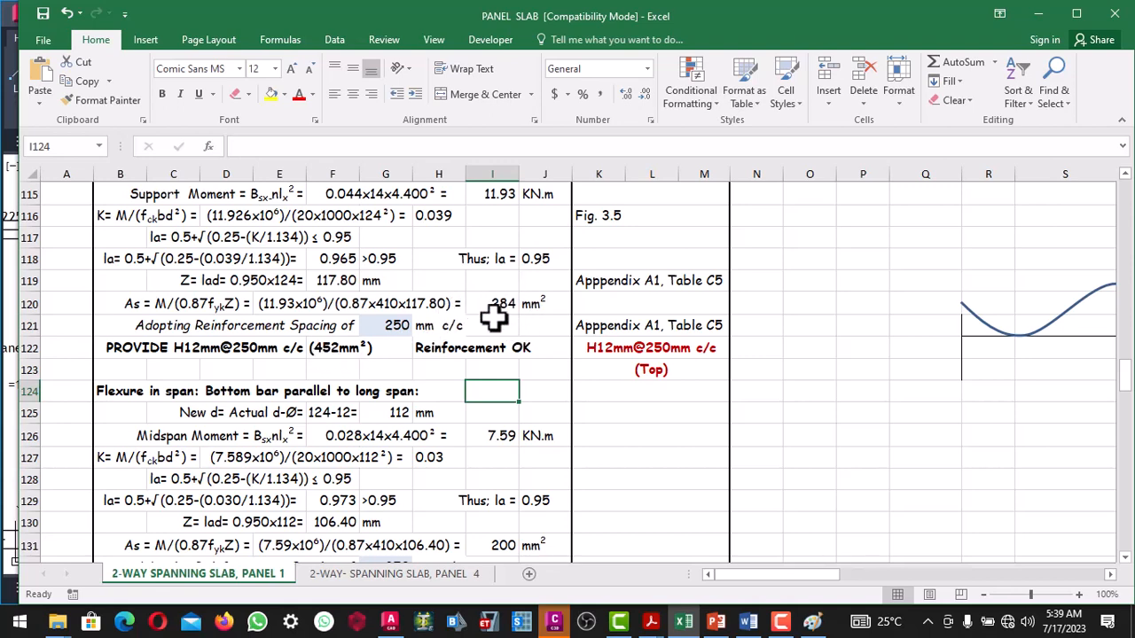
scroll(445, 342, down, 1)
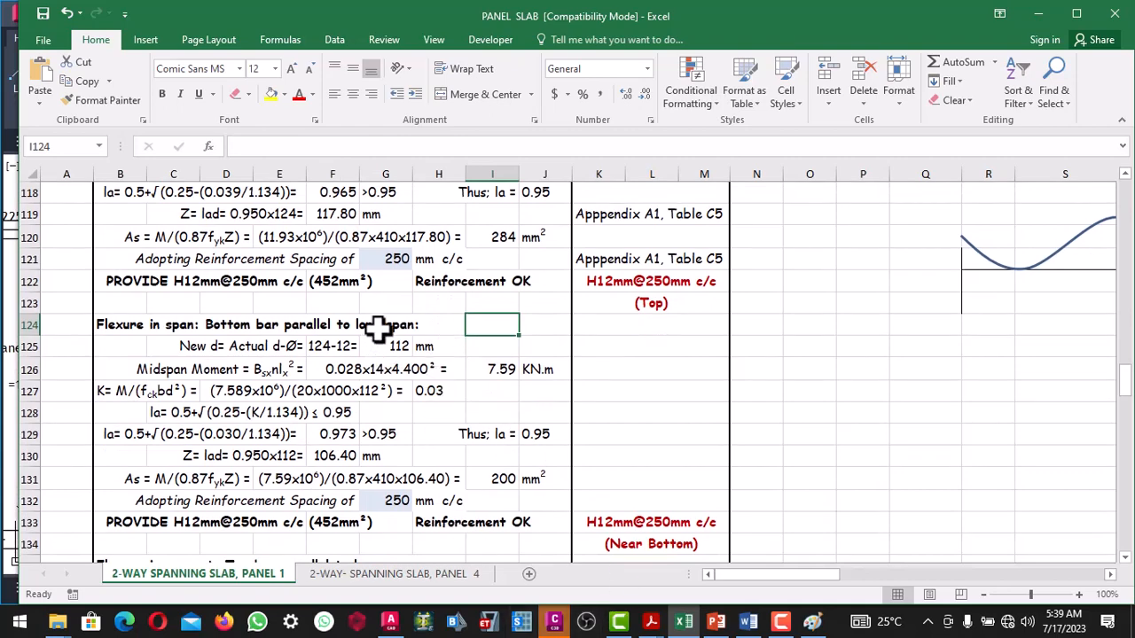
scroll(379, 328, up, 2)
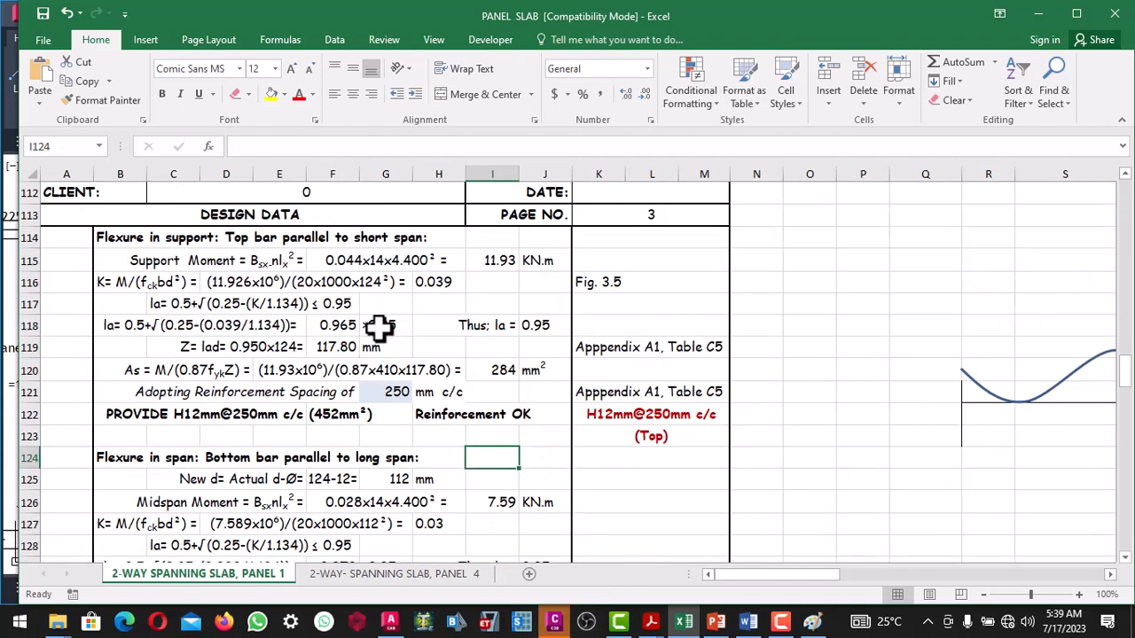
scroll(378, 328, down, 2)
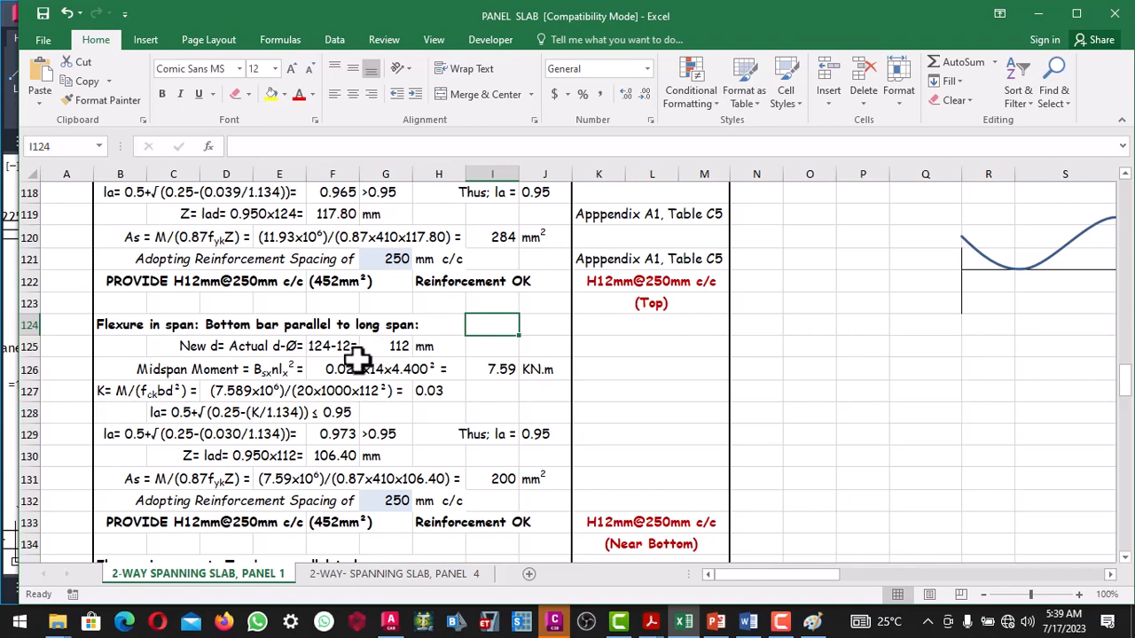
scroll(331, 361, down, 1)
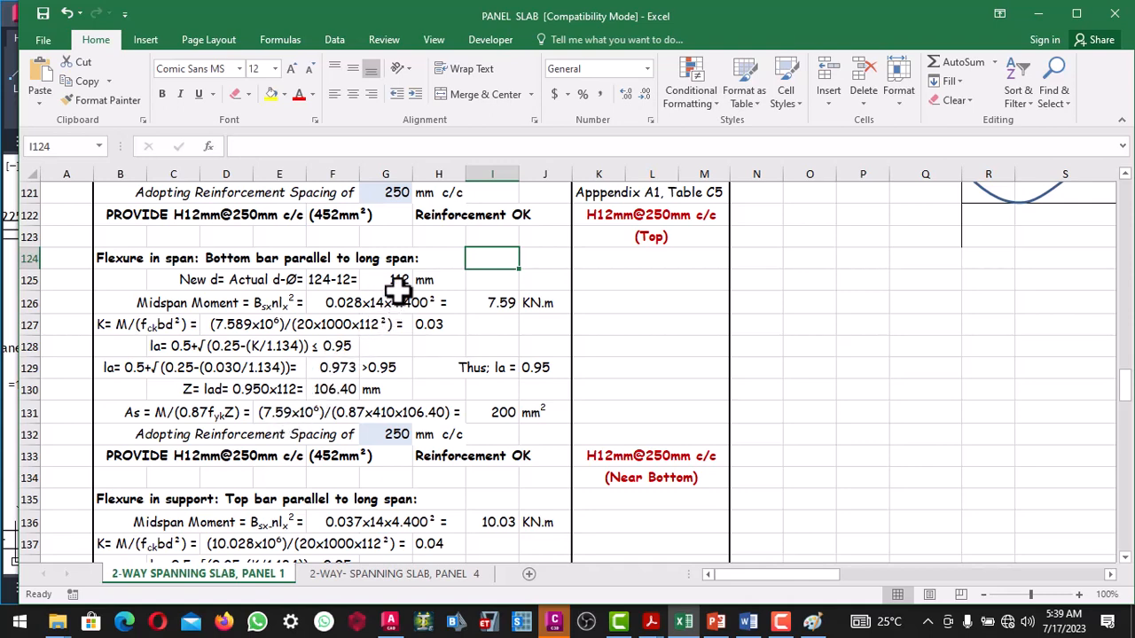
Step: Check the panel 4 coefficients in Analysis And Design against the short-span support and long-span midspan flexure calculations
scroll(399, 288, up, 1)
scroll(404, 341, up, 12)
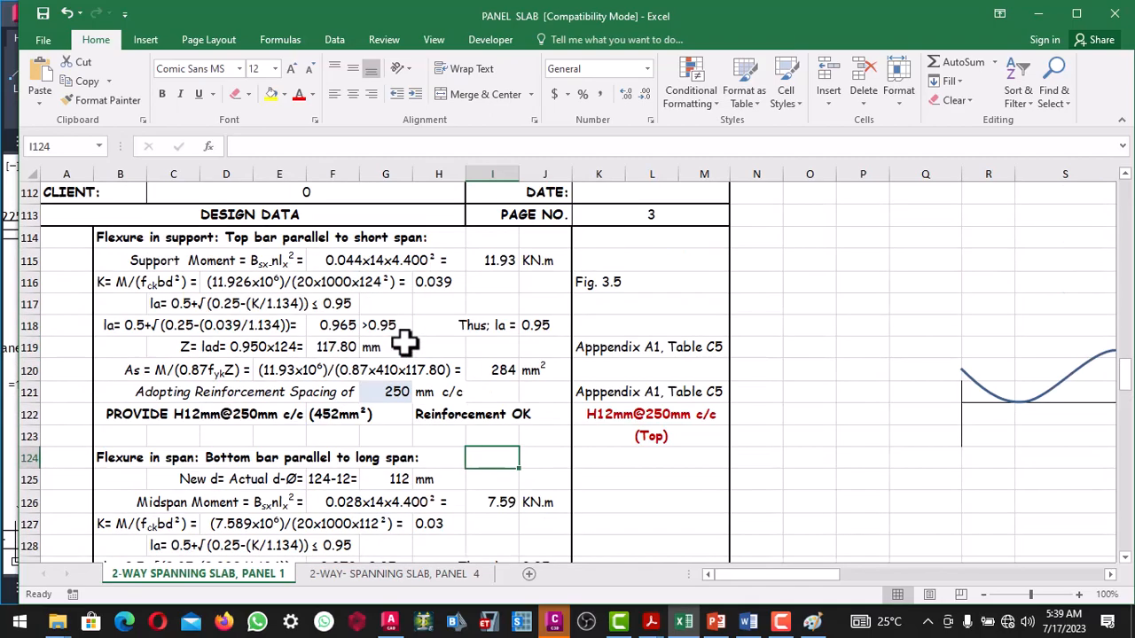
scroll(417, 350, up, 2)
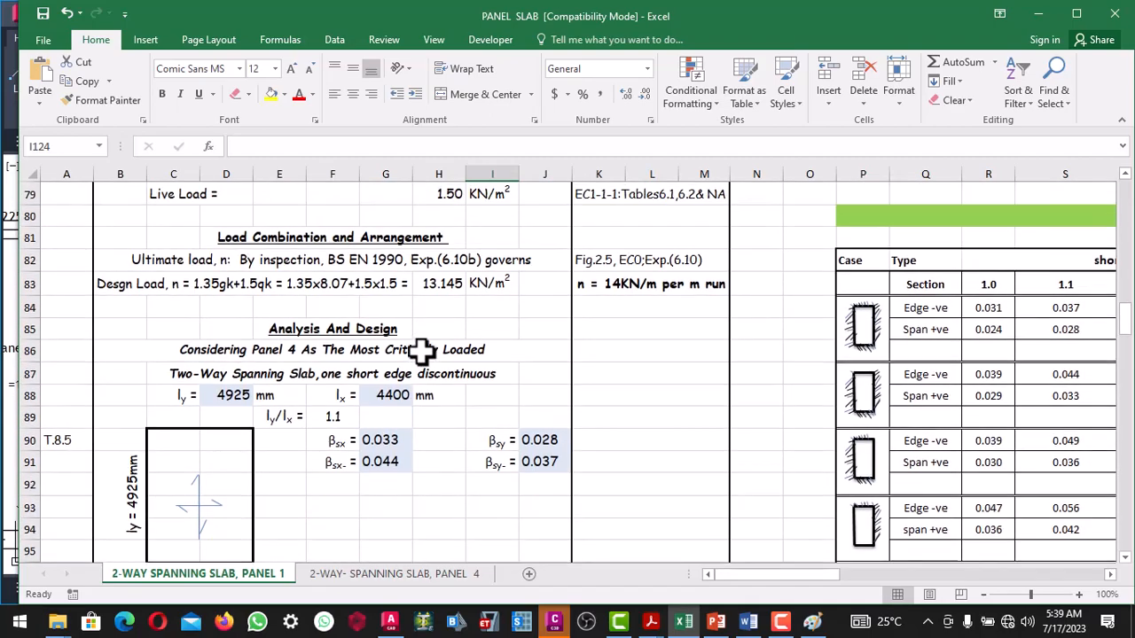
scroll(407, 354, down, 5)
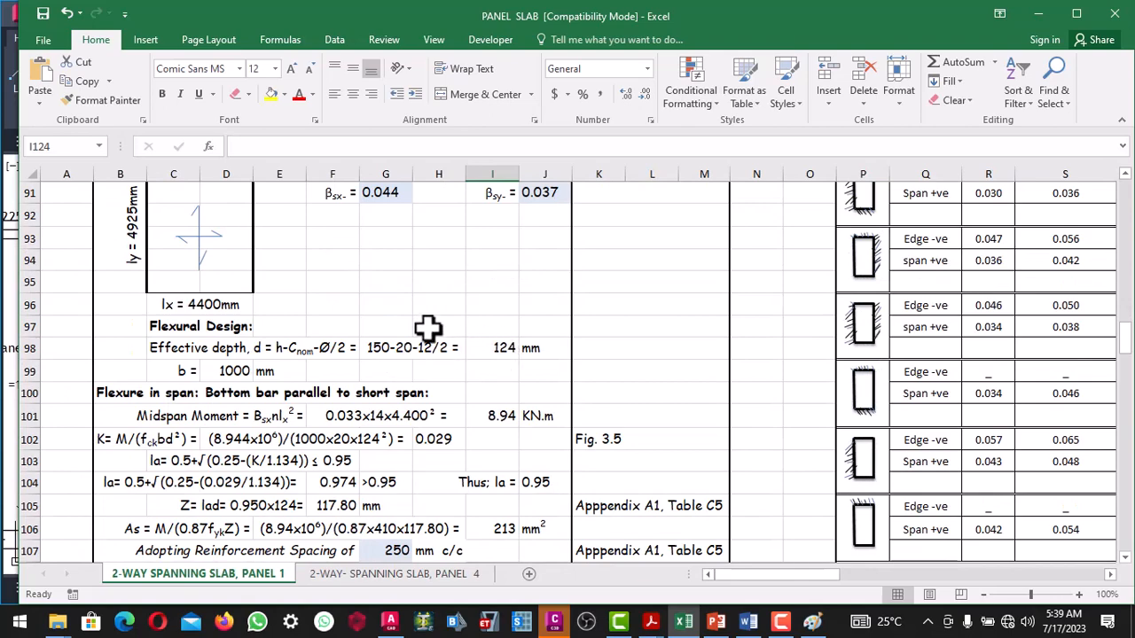
scroll(443, 352, down, 8)
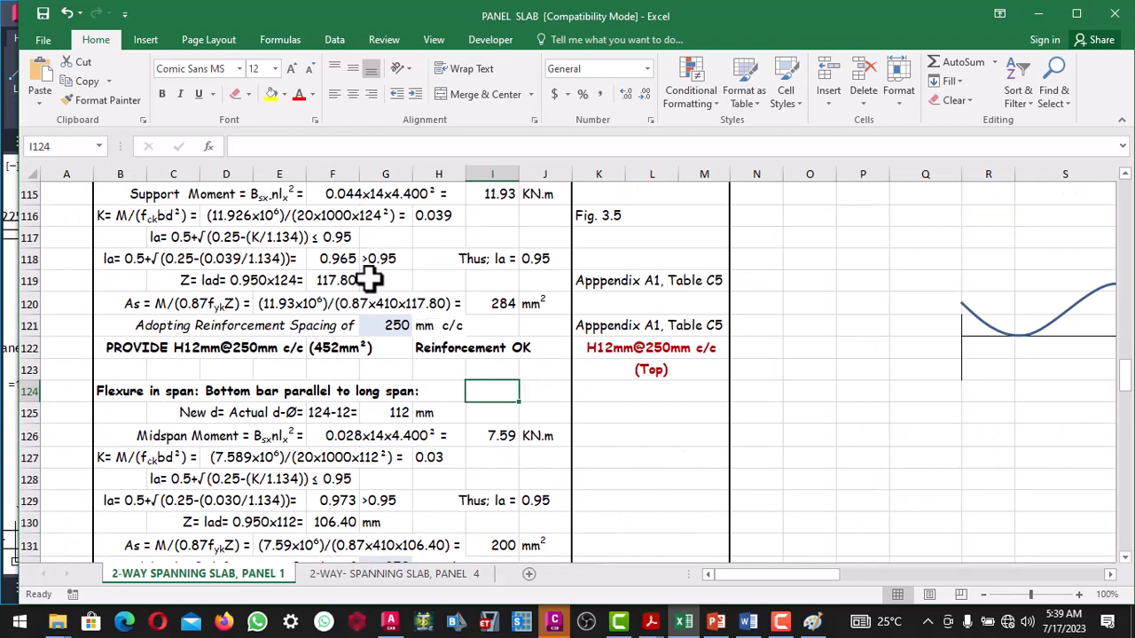
scroll(370, 279, down, 2)
scroll(390, 302, up, 2)
scroll(390, 304, down, 1)
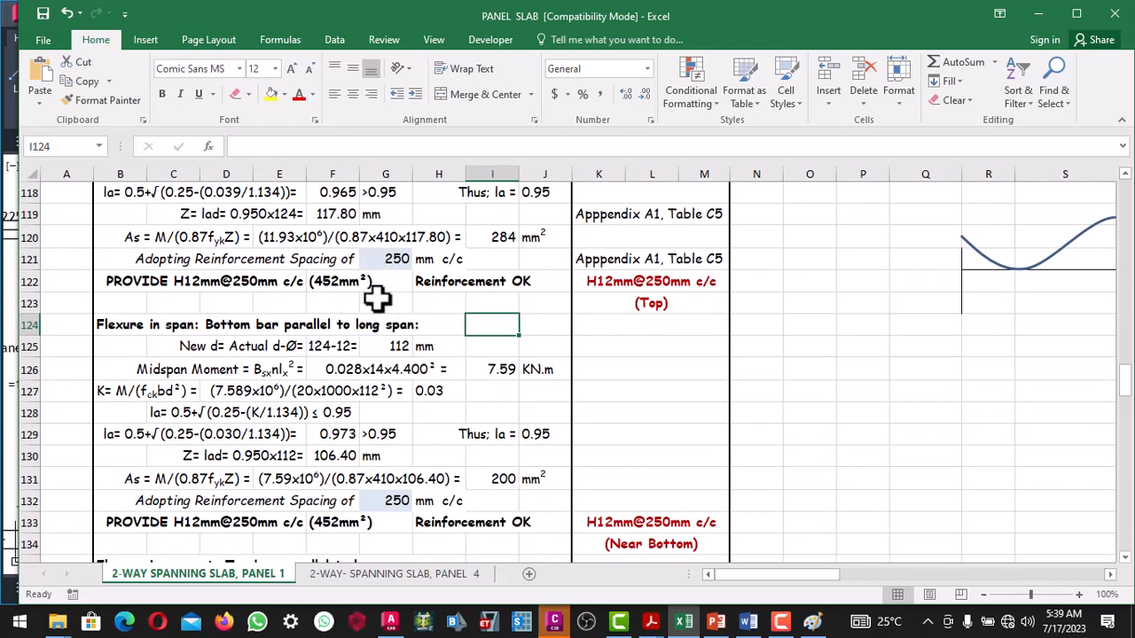
scroll(379, 292, up, 1)
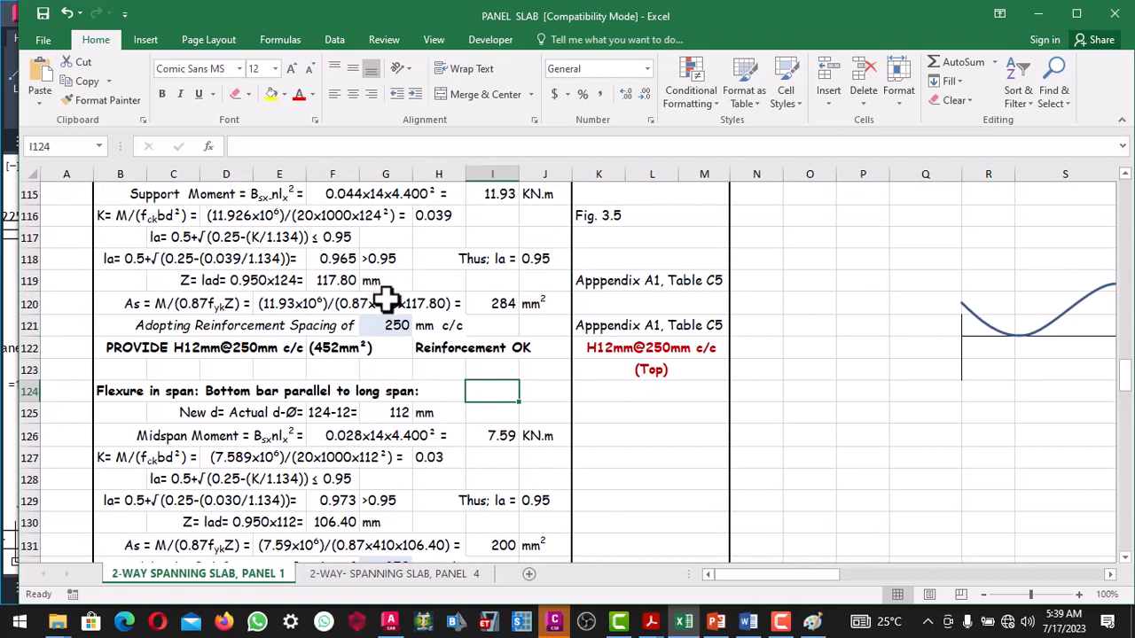
scroll(387, 301, up, 3)
scroll(327, 372, down, 1)
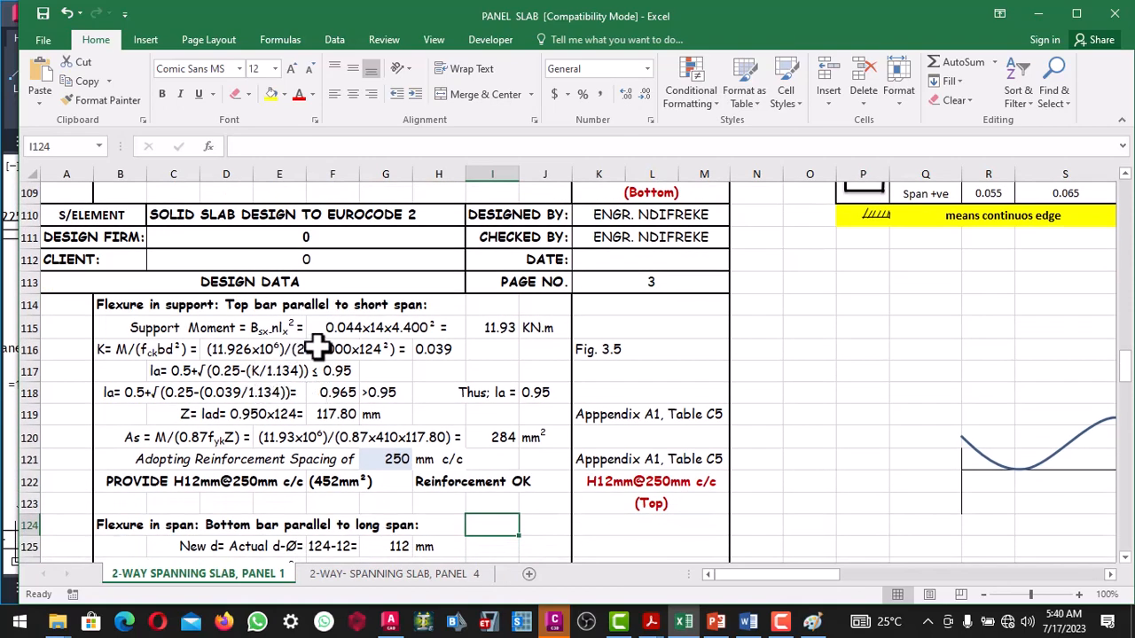
scroll(317, 348, down, 2)
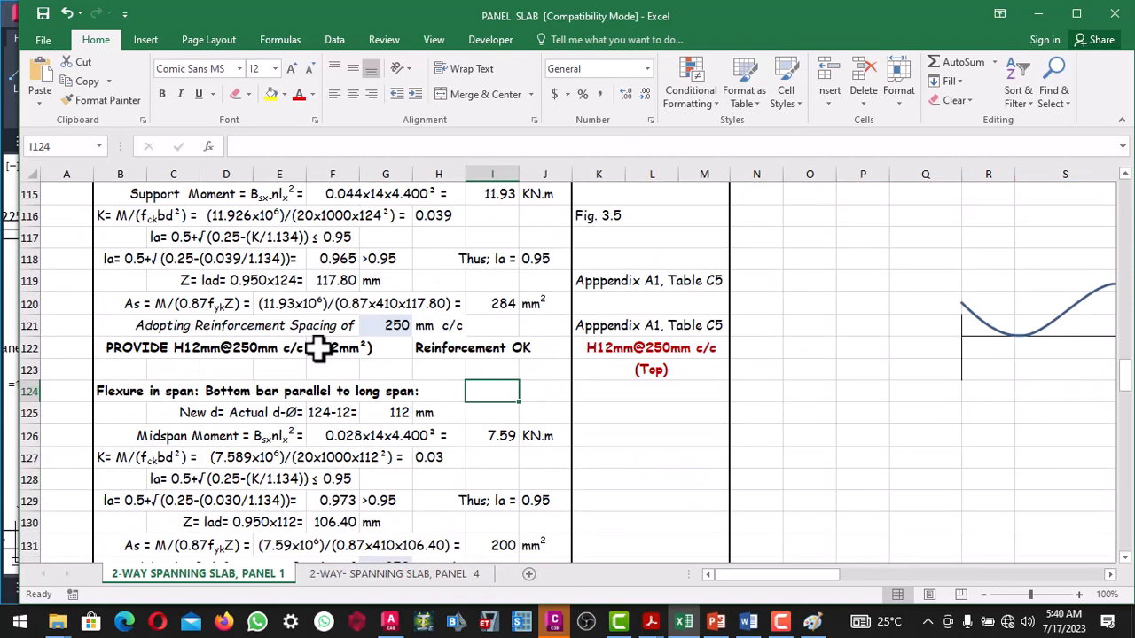
scroll(381, 423, down, 2)
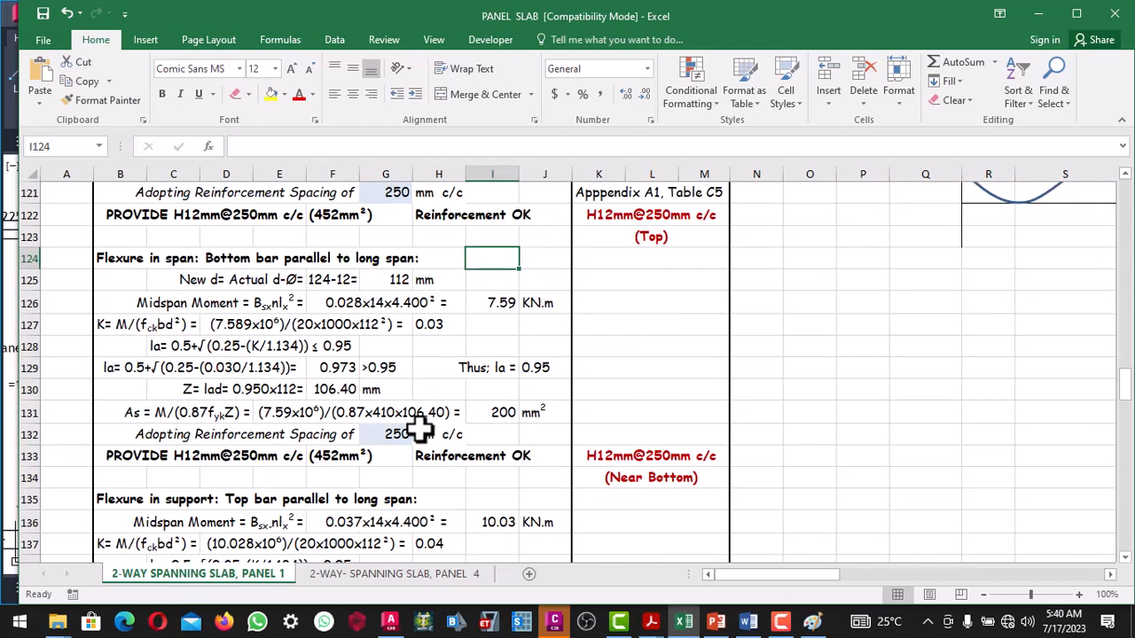
Step: Switch to AutoCAD and draw a horizontal line with Ortho on in the empty space beside the general arrangement sheet
click(390, 621)
scroll(389, 497, down, 10)
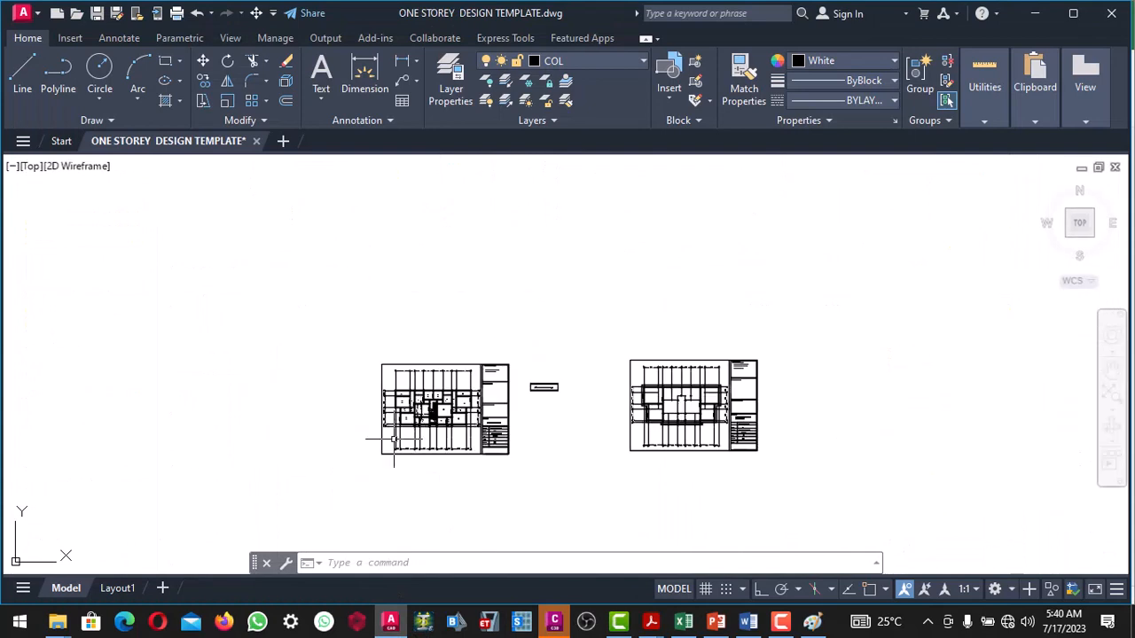
scroll(359, 448, up, 5)
click(33, 62)
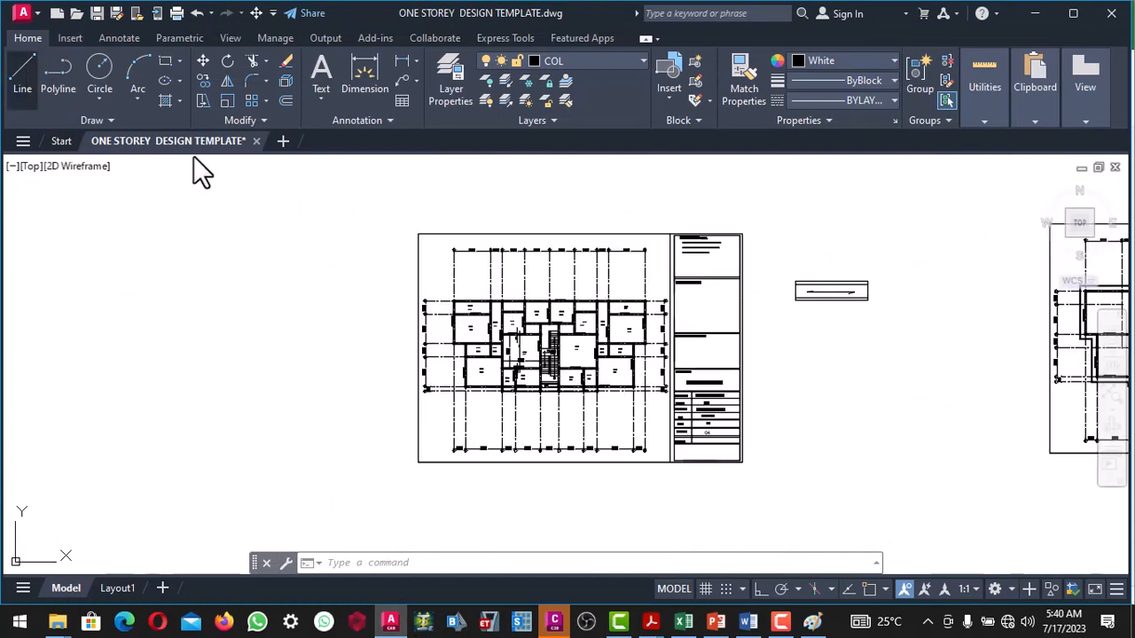
scroll(302, 391, up, 2)
click(294, 391)
scroll(362, 392, up, 2)
scroll(361, 391, up, 2)
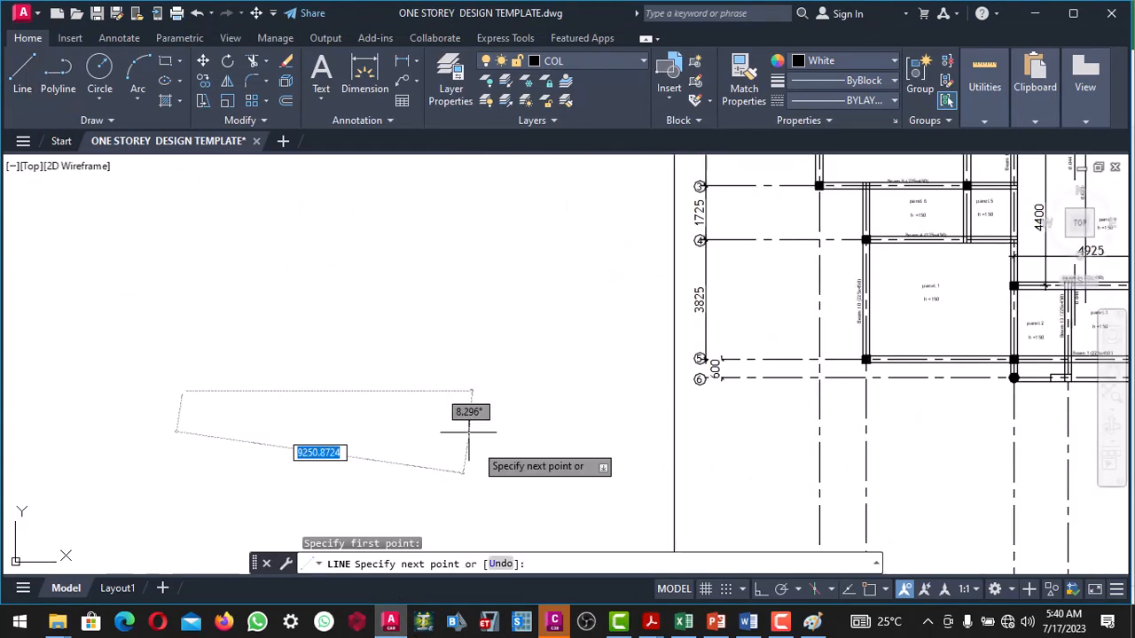
click(759, 589)
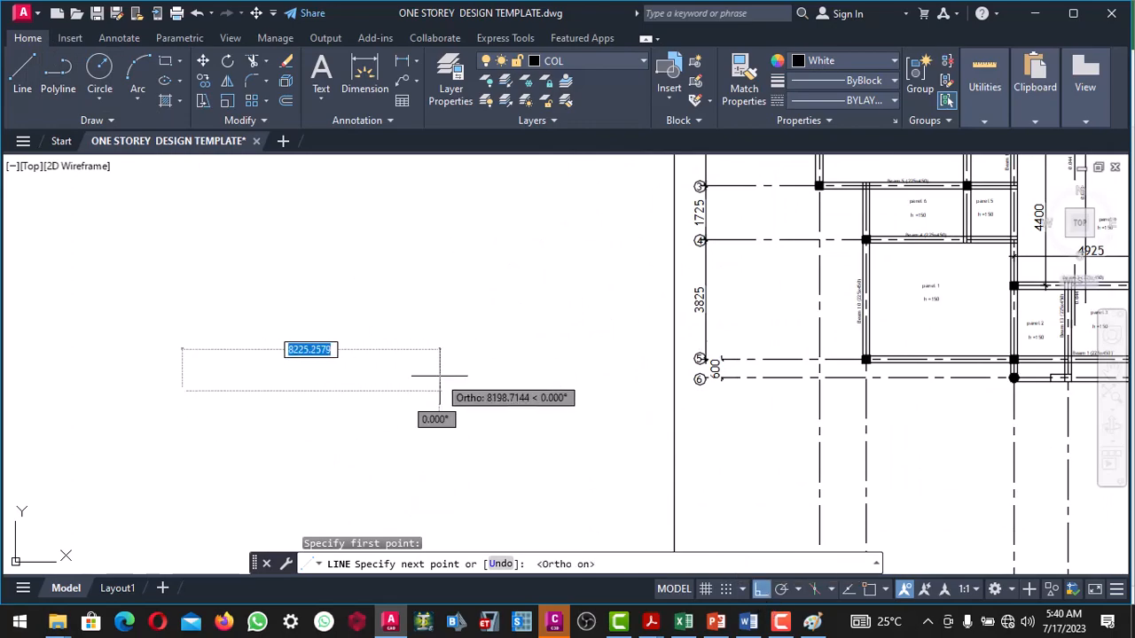
scroll(502, 386, down, 4)
key(Escape)
scroll(494, 384, down, 3)
scroll(419, 345, up, 6)
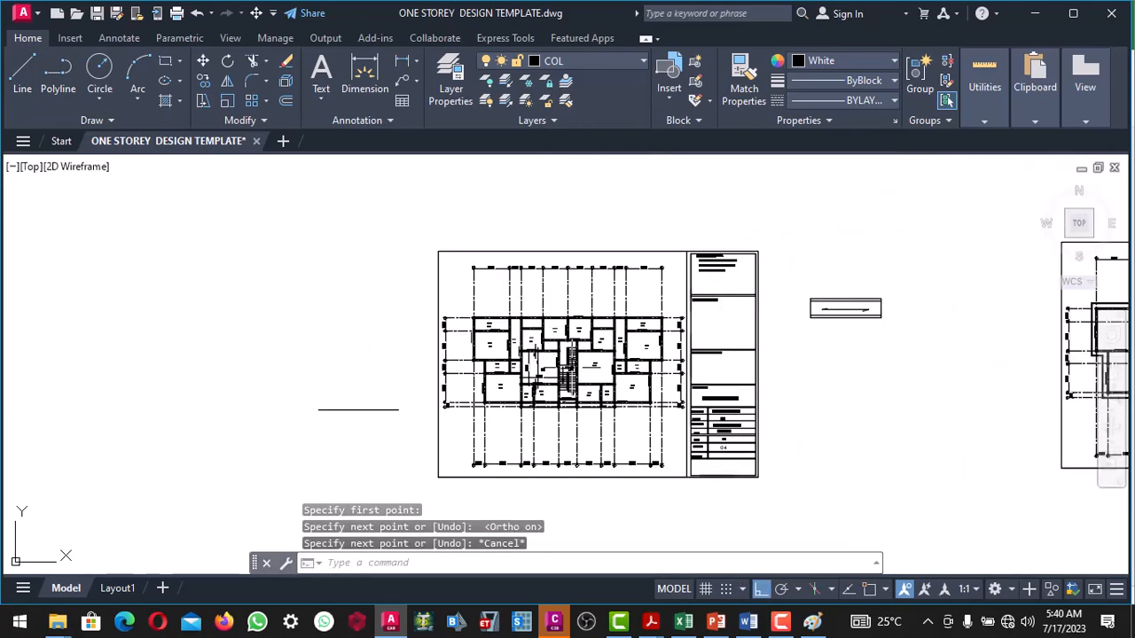
scroll(418, 345, down, 5)
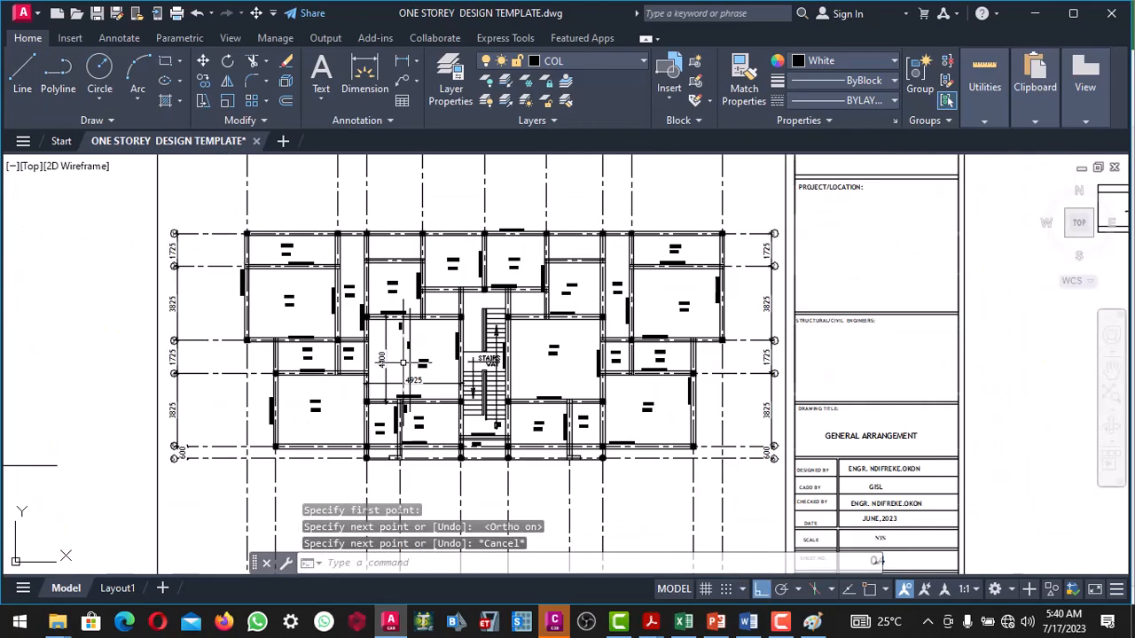
scroll(425, 328, up, 5)
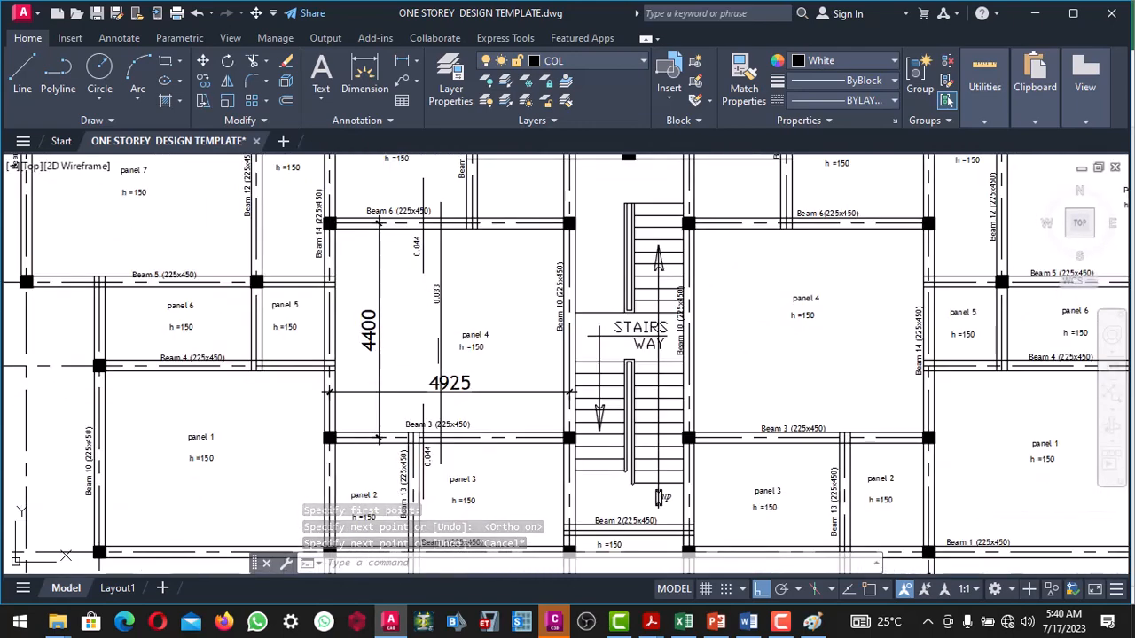
scroll(464, 316, down, 4)
scroll(463, 316, down, 4)
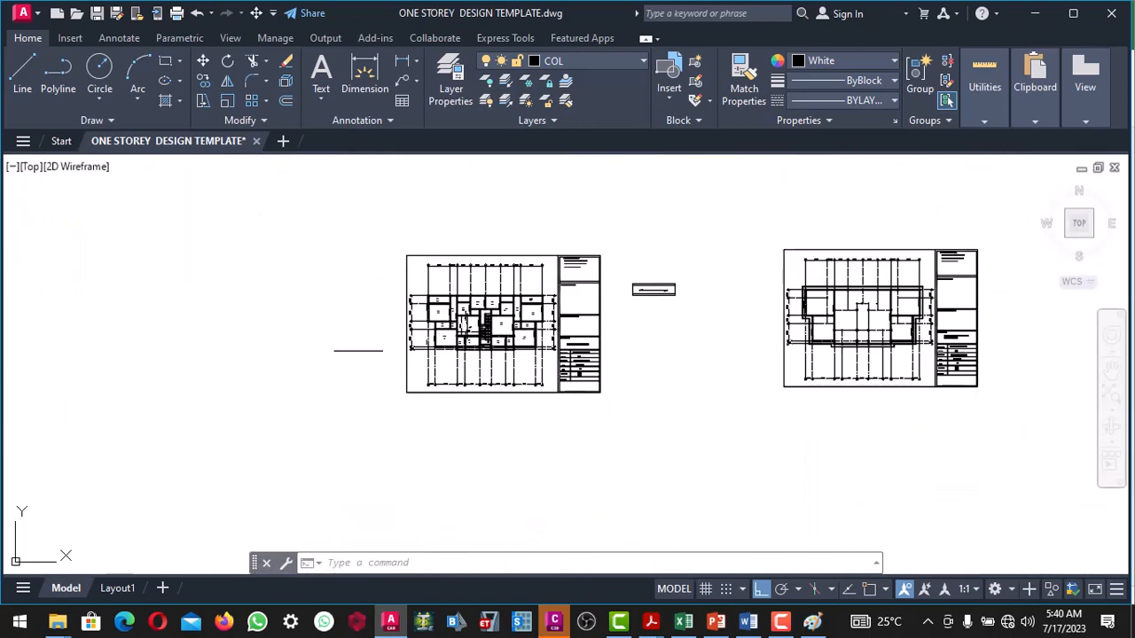
Step: Draw a small circle with a radius of about 80 just above the horizontal line, near its starting end
scroll(359, 337, up, 7)
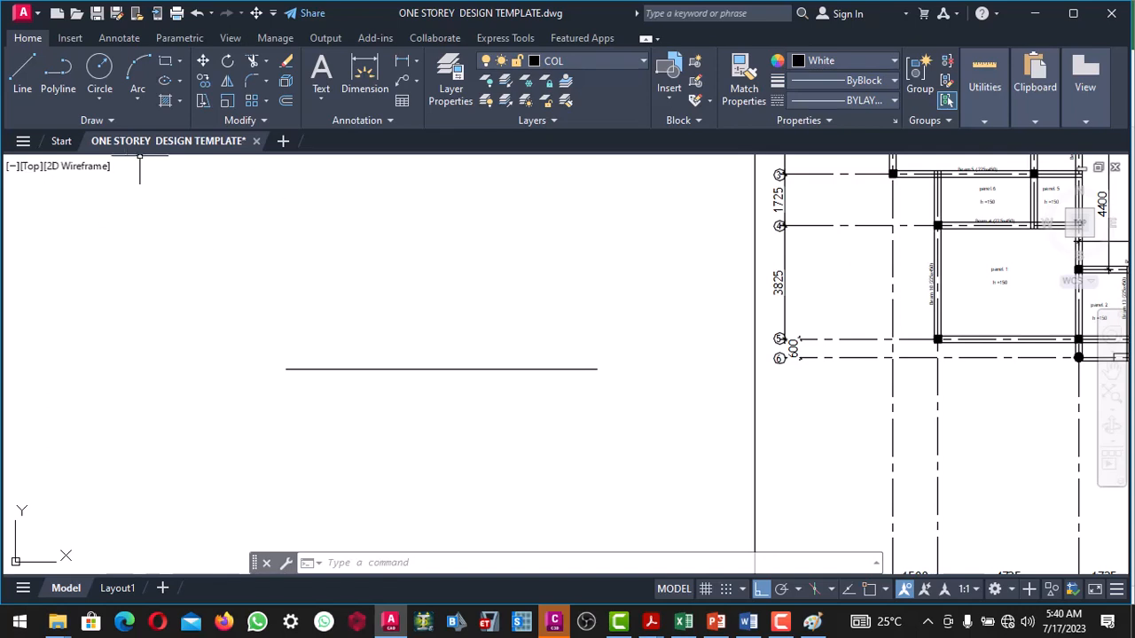
click(100, 75)
scroll(303, 340, up, 2)
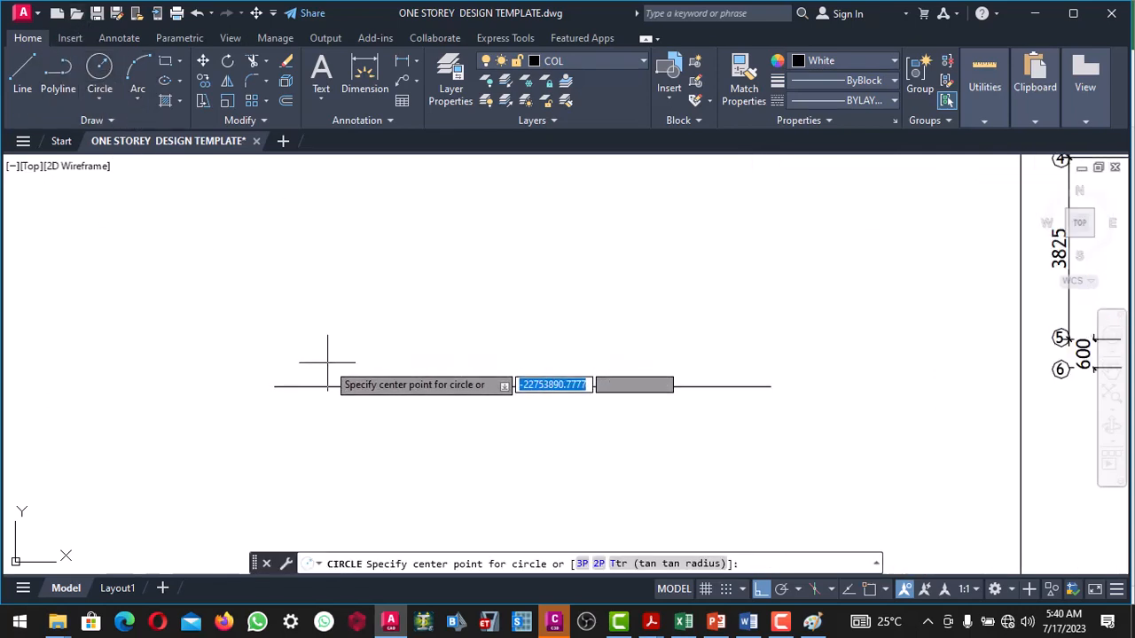
click(328, 364)
scroll(329, 360, up, 3)
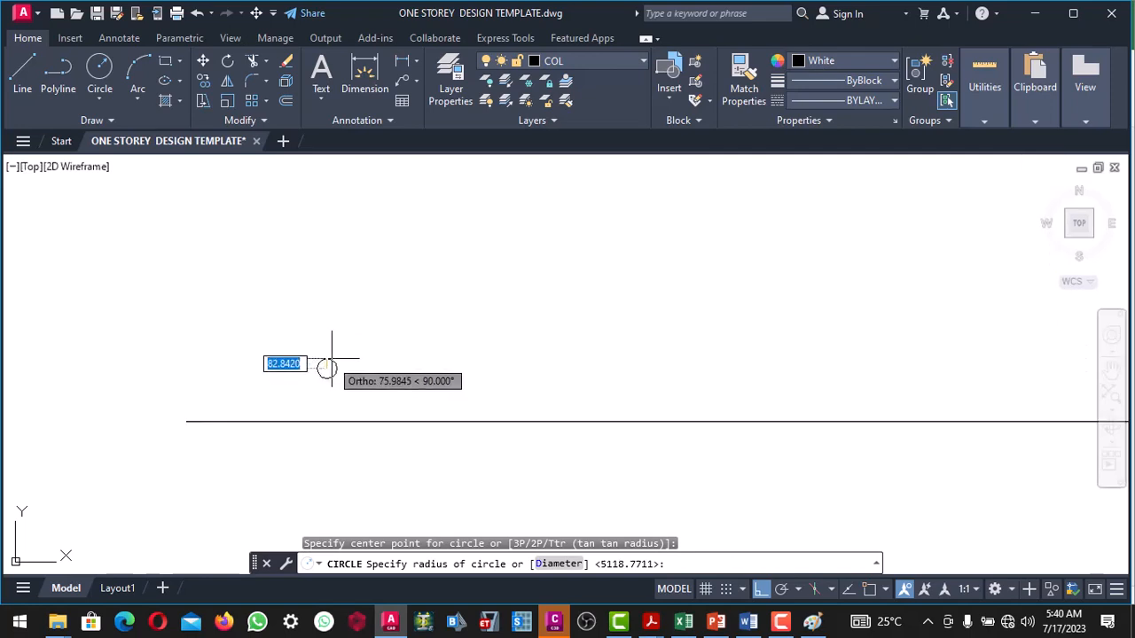
click(331, 358)
Step: Move the small circle straight down so it sits close above the horizontal line
scroll(344, 365, up, 4)
click(346, 372)
click(315, 359)
right_click(328, 310)
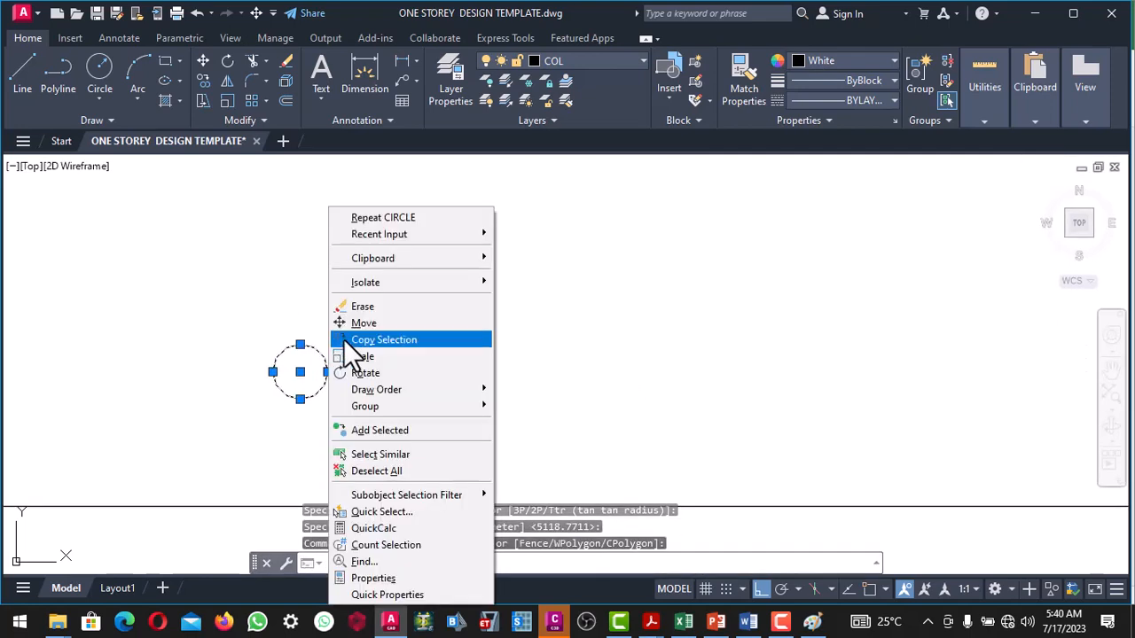
click(359, 326)
click(358, 328)
scroll(358, 329, down, 2)
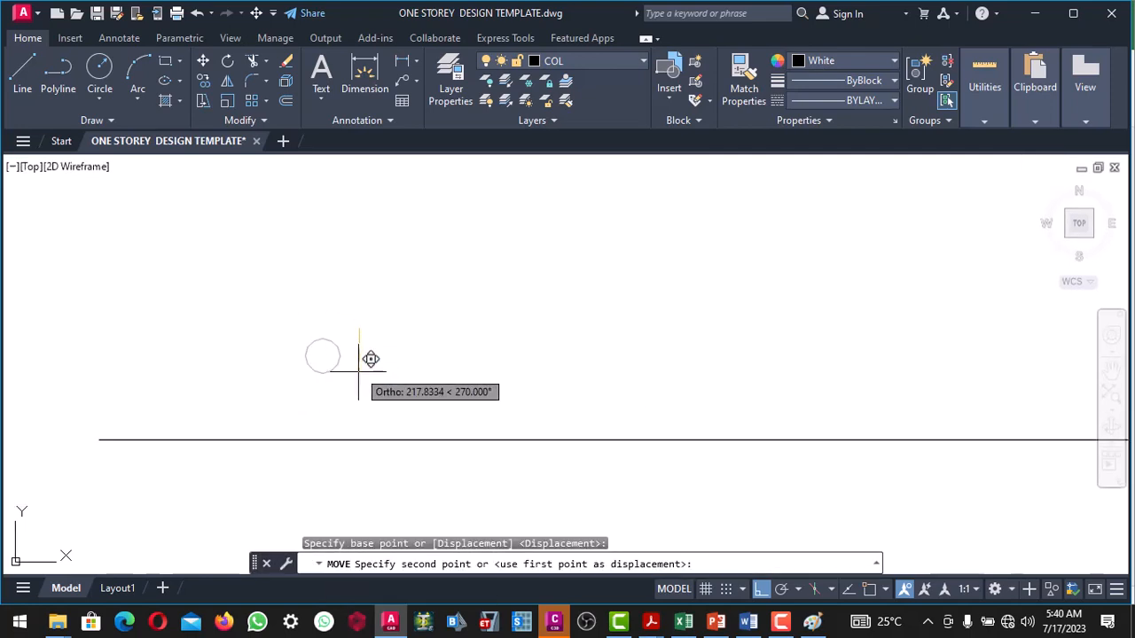
click(359, 382)
Step: Copy the circle six times along the horizontal line to represent a row of reinforcement bars in section
click(373, 408)
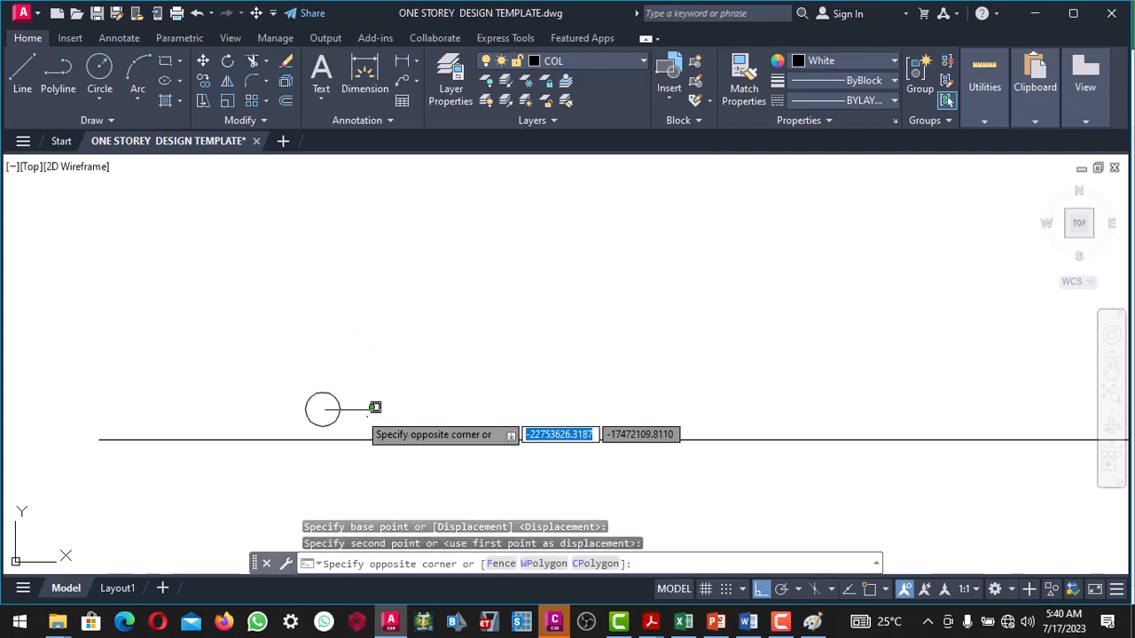
click(309, 398)
right_click(306, 399)
click(372, 342)
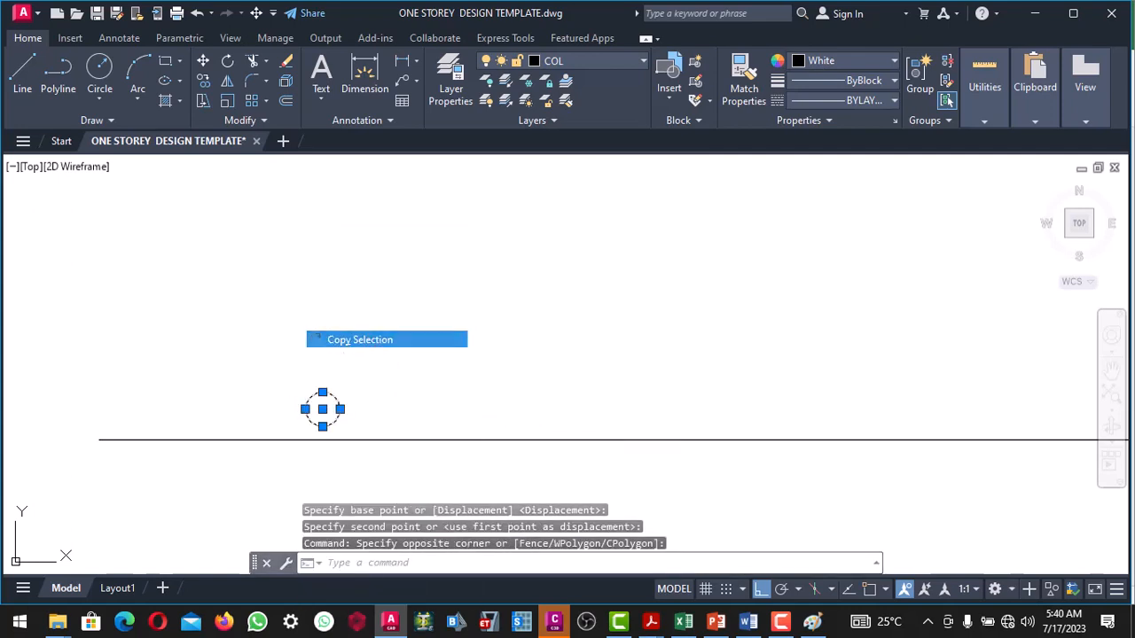
click(355, 388)
scroll(461, 397, down, 3)
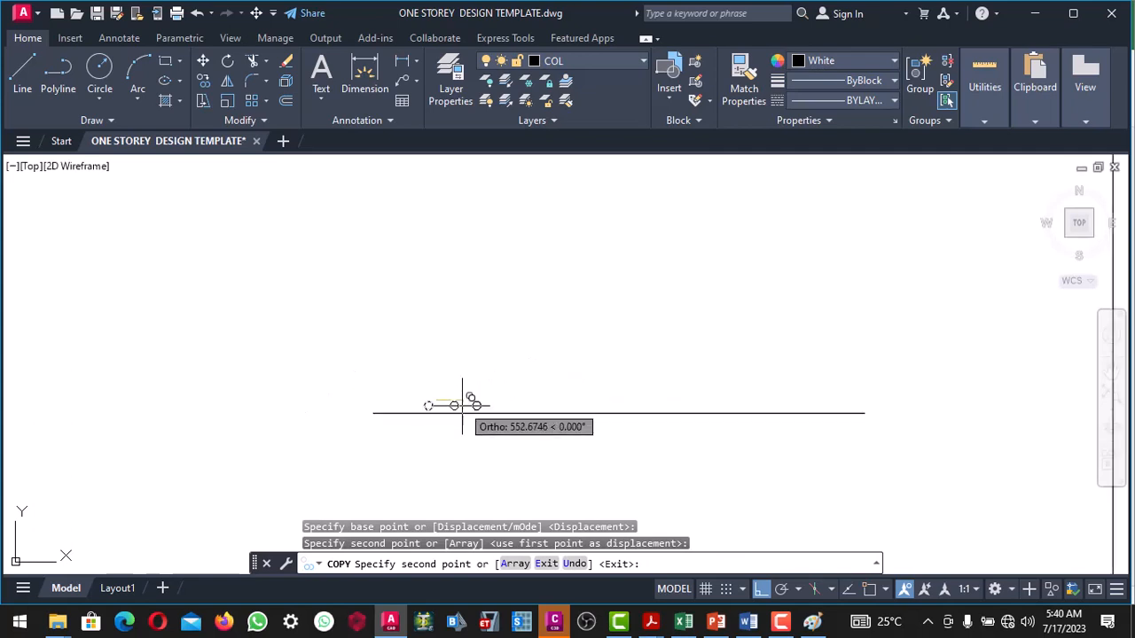
scroll(593, 397, up, 2)
click(594, 396)
click(800, 392)
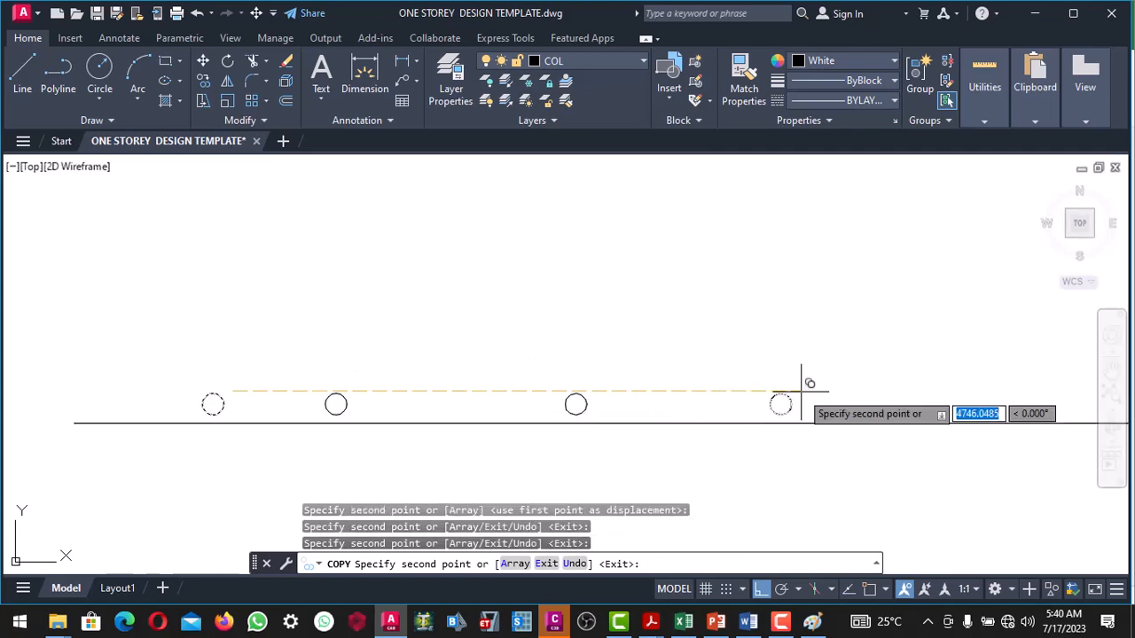
click(465, 394)
click(685, 404)
scroll(621, 390, down, 3)
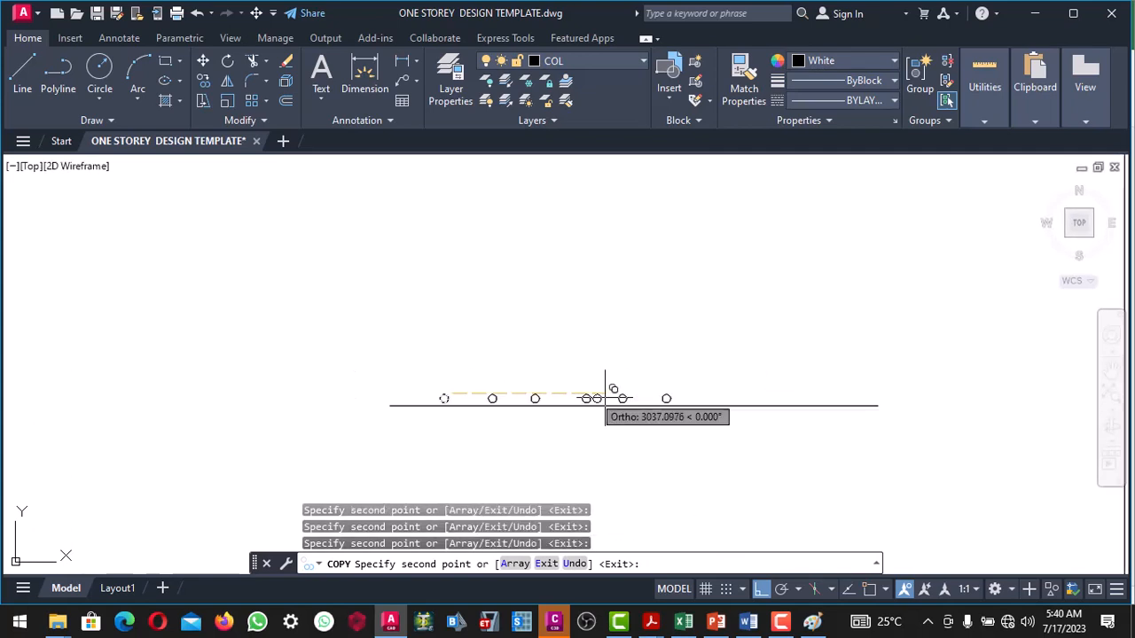
scroll(709, 393, up, 3)
scroll(680, 396, down, 3)
key(Escape)
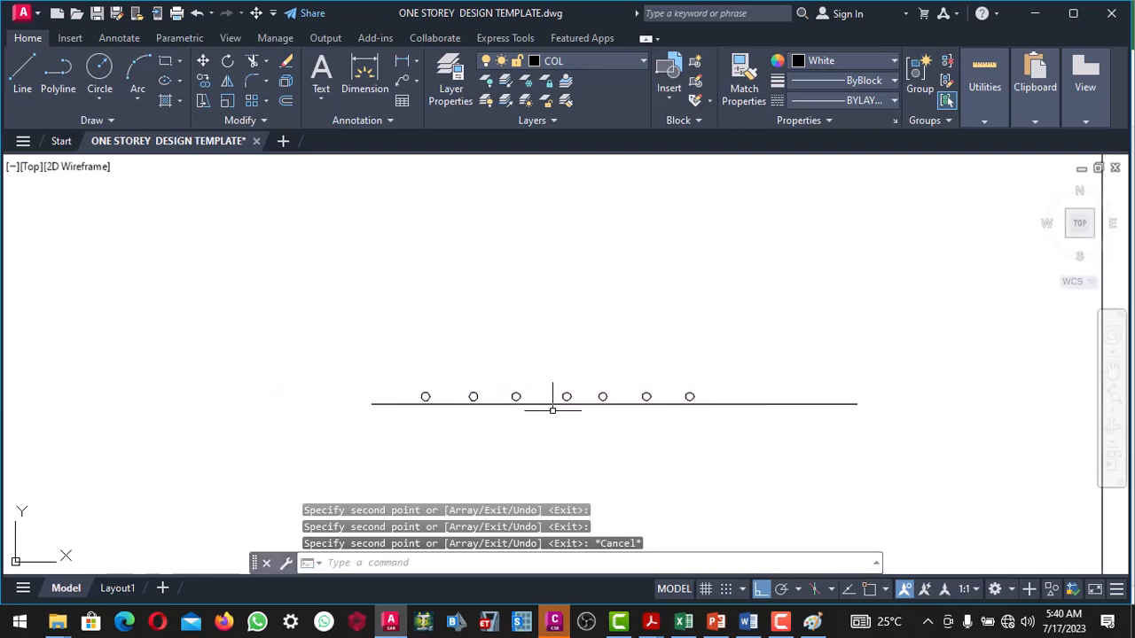
Step: Draw a horizontal line across panel 4 from Beam 14 to Beam 10, just above the 4925 dimension
scroll(494, 417, up, 4)
scroll(438, 406, down, 8)
scroll(437, 408, down, 2)
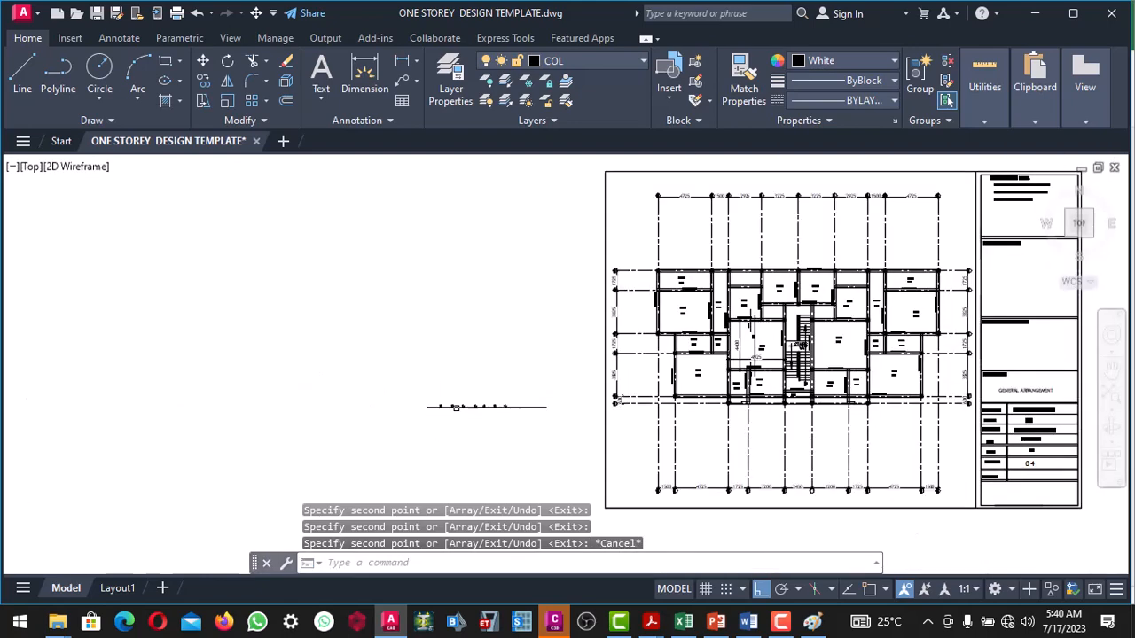
scroll(497, 394, up, 7)
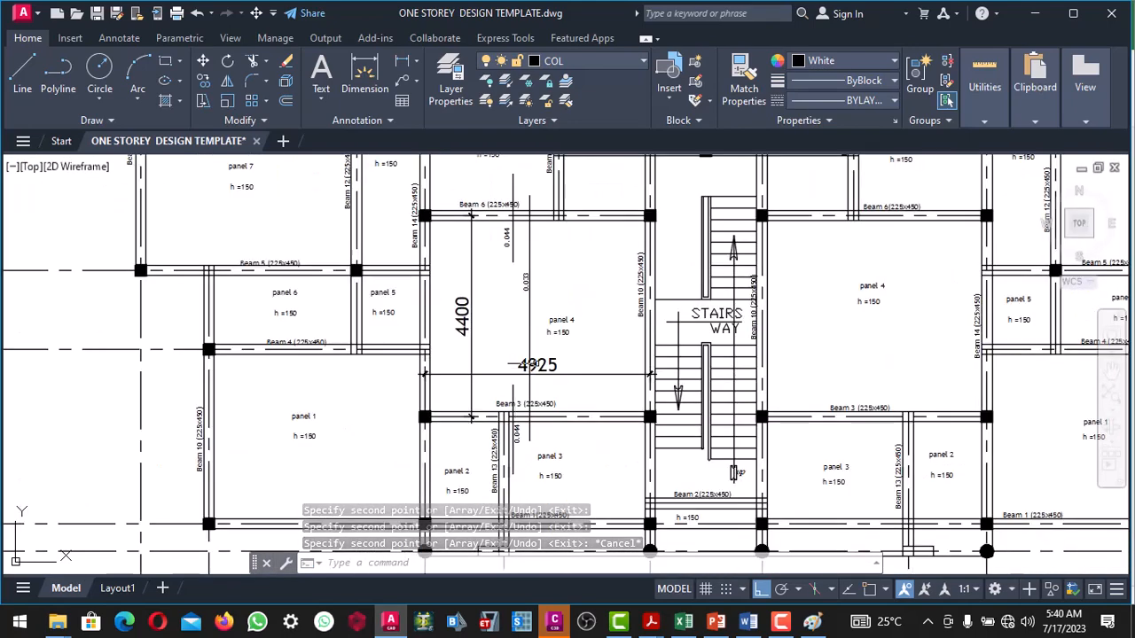
scroll(518, 382, up, 3)
scroll(505, 381, down, 3)
scroll(618, 377, up, 5)
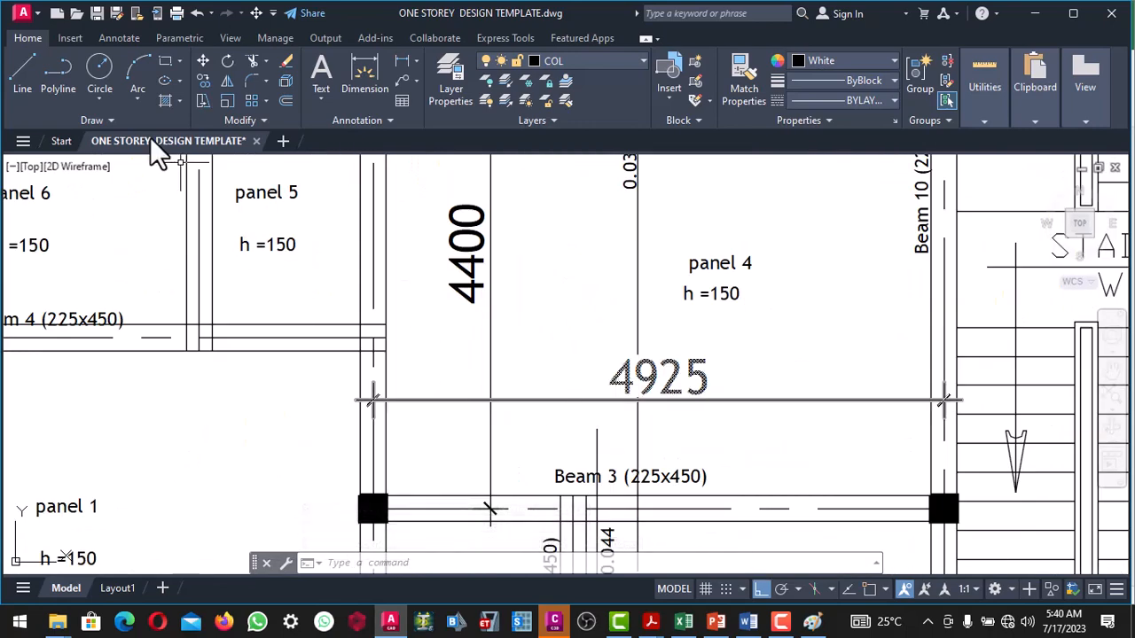
click(25, 74)
scroll(518, 412, down, 3)
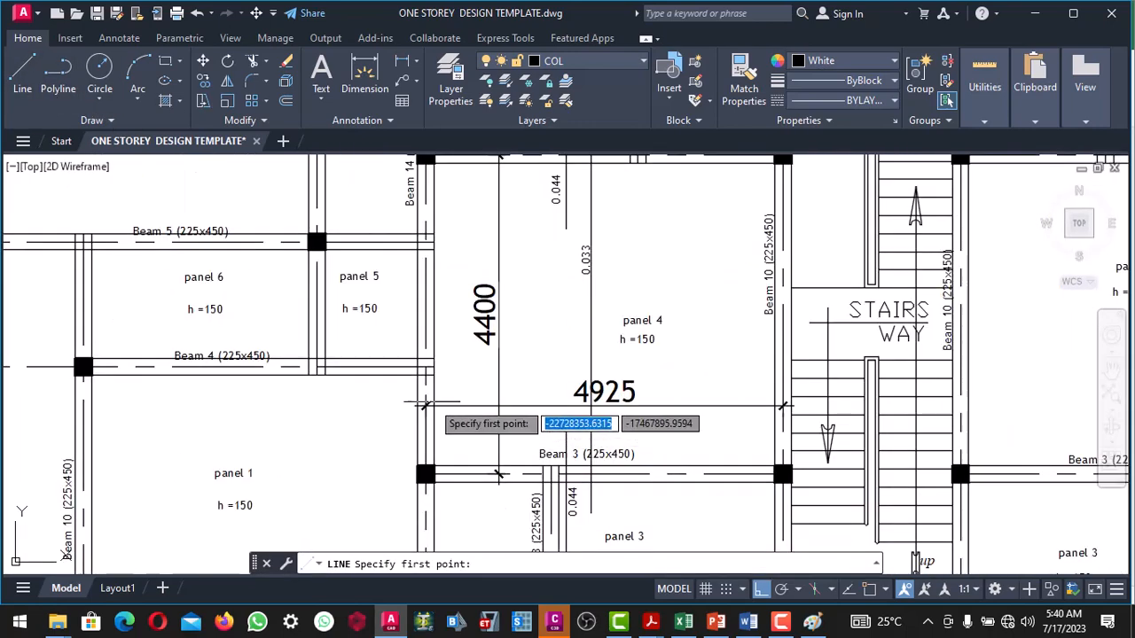
scroll(421, 403, up, 2)
click(419, 409)
scroll(426, 406, down, 2)
scroll(669, 383, up, 4)
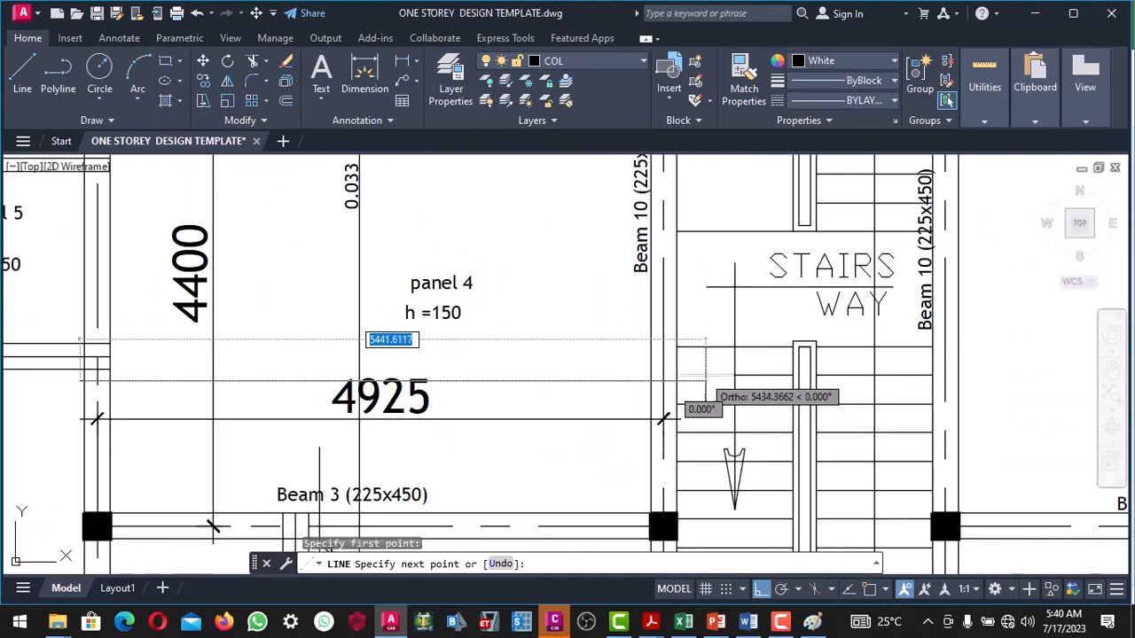
scroll(665, 382, up, 2)
click(664, 379)
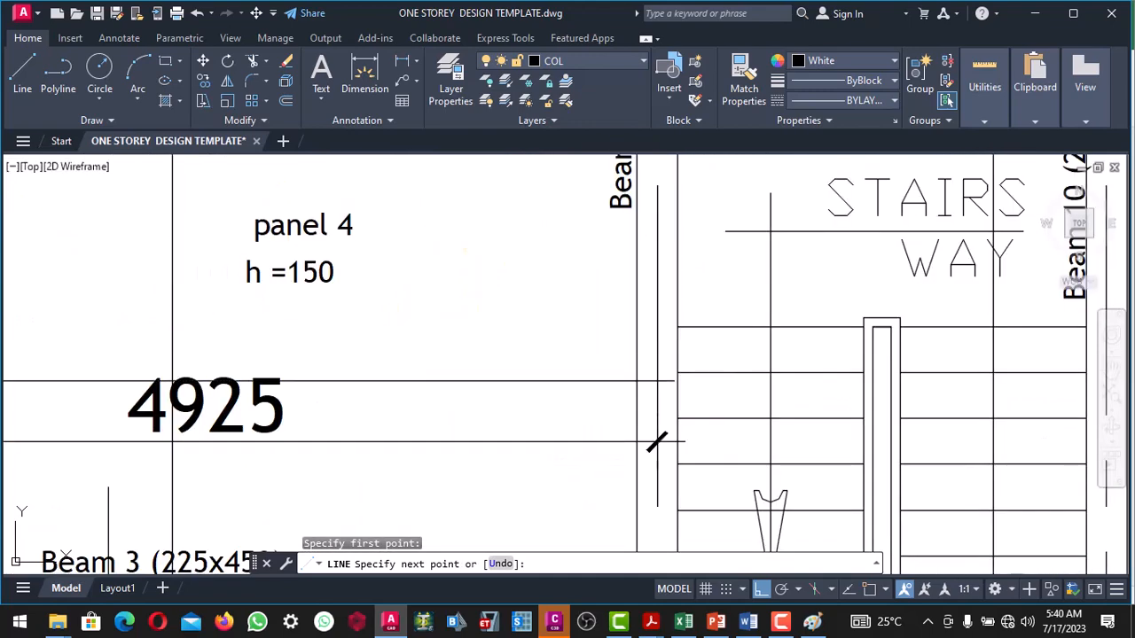
scroll(666, 374, down, 2)
key(Escape)
Step: Move the 4925 dimension down, clear of the new horizontal line in panel 4
scroll(657, 372, down, 3)
scroll(568, 389, up, 3)
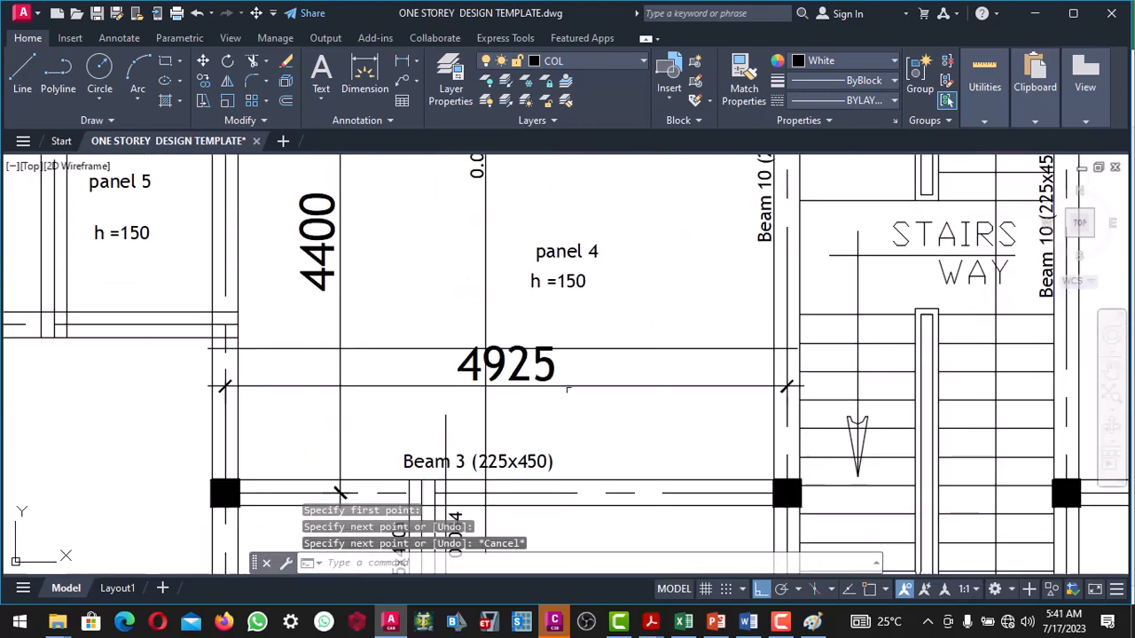
scroll(555, 377, down, 2)
scroll(555, 372, up, 2)
click(551, 395)
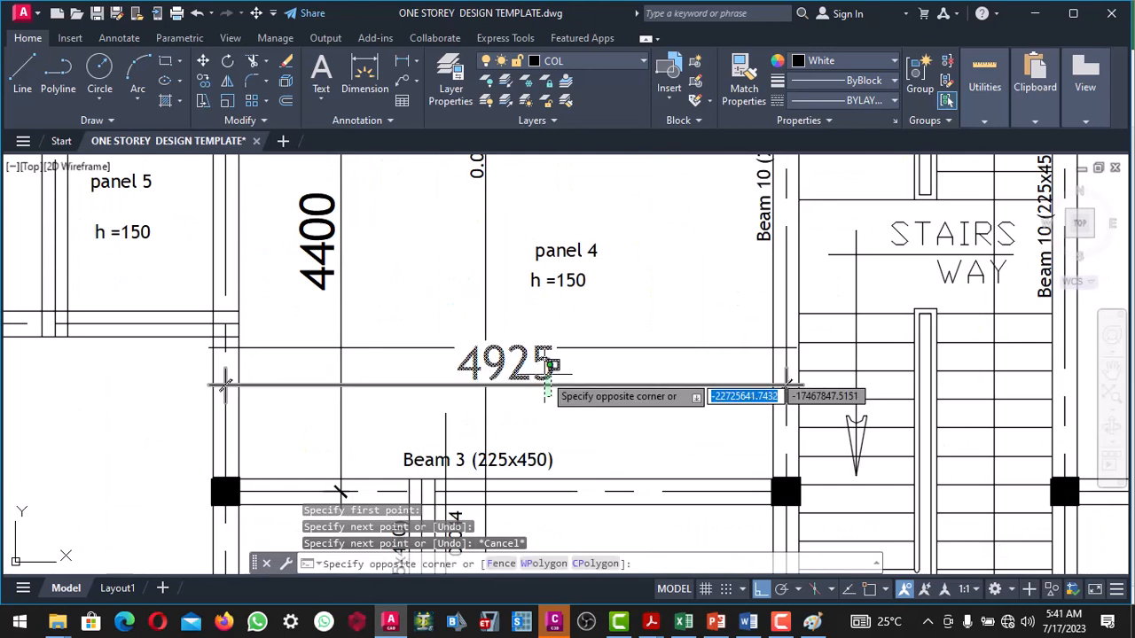
click(551, 367)
right_click(544, 359)
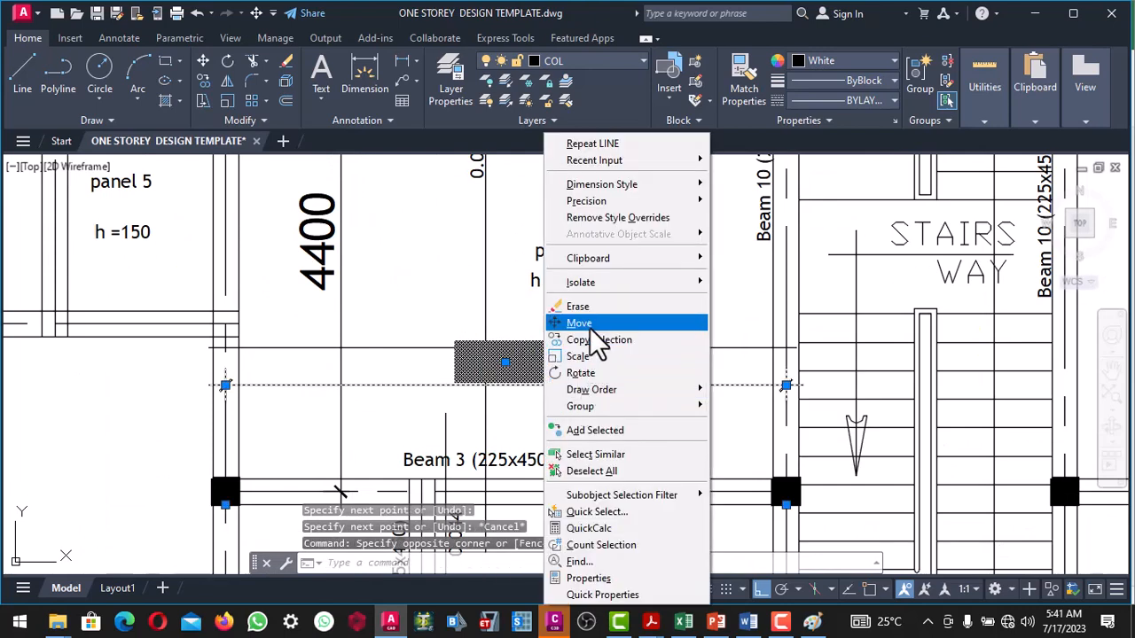
click(576, 323)
click(589, 349)
click(590, 371)
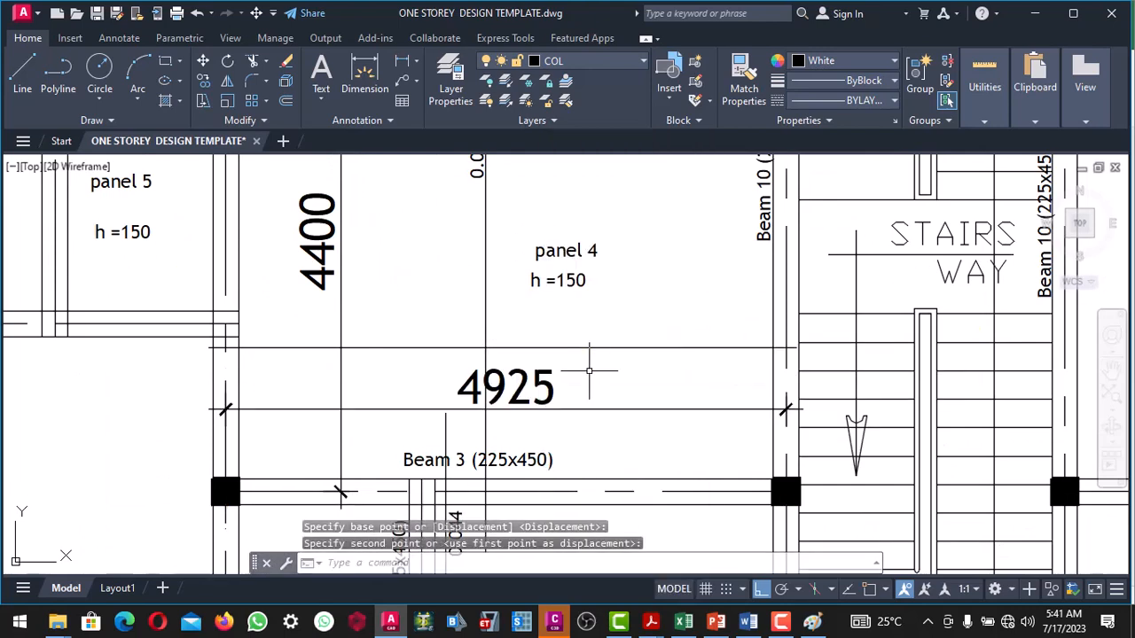
Step: Draw a horizontal line just above the row of circles, extending slightly past the first and last circle
scroll(539, 372, down, 4)
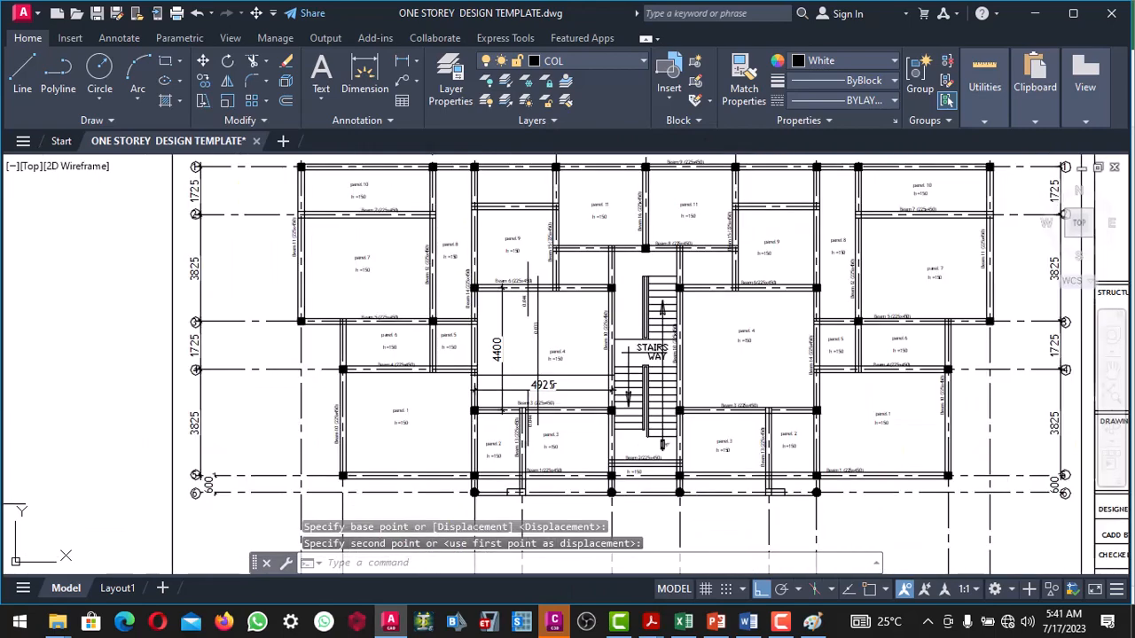
scroll(558, 377, up, 3)
scroll(562, 382, down, 6)
scroll(413, 398, up, 8)
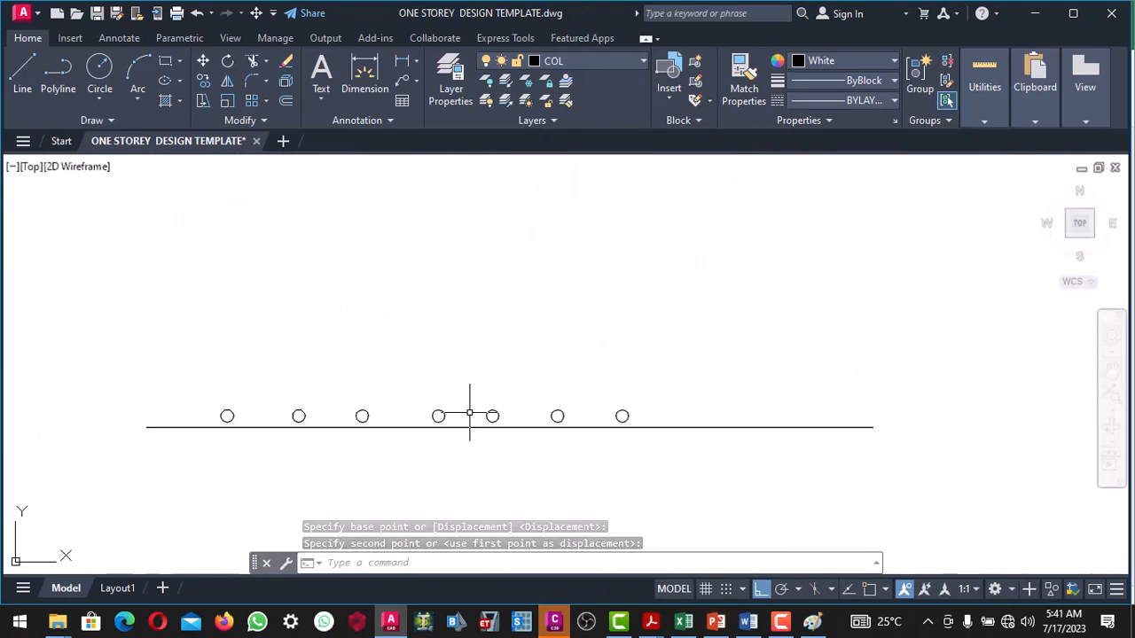
click(27, 71)
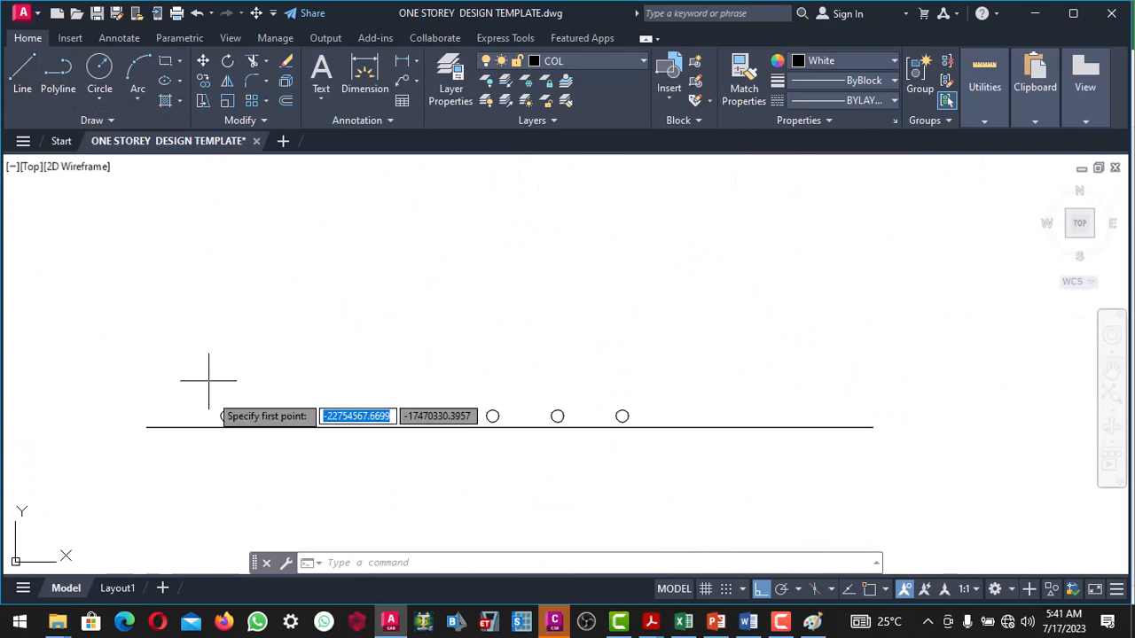
scroll(219, 410, up, 4)
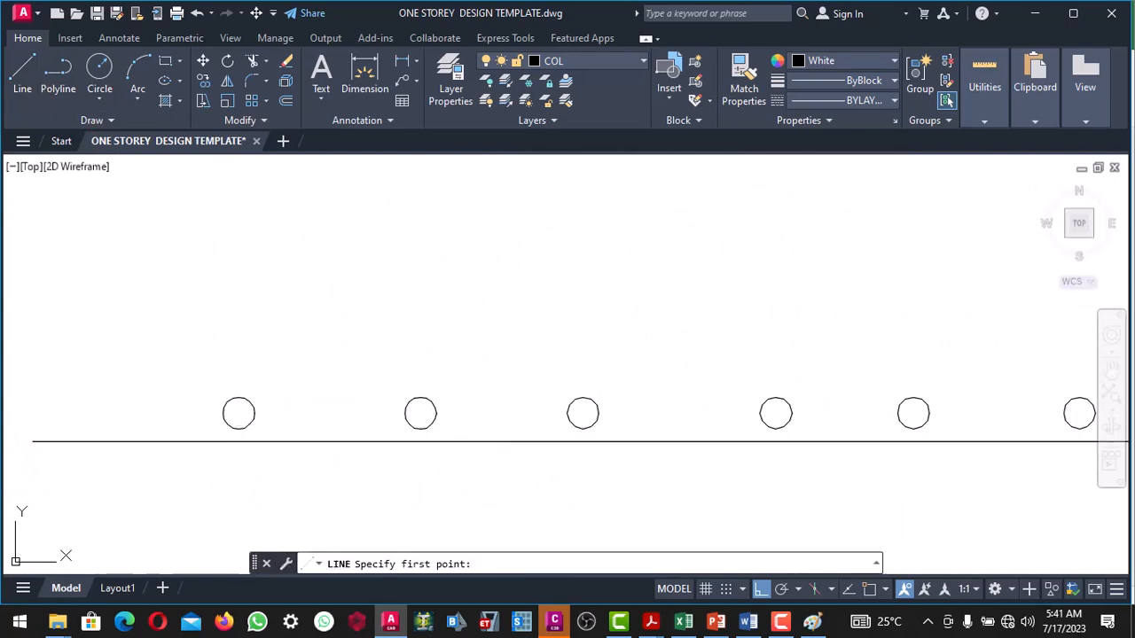
click(175, 390)
scroll(273, 400, down, 4)
scroll(692, 399, up, 3)
click(731, 394)
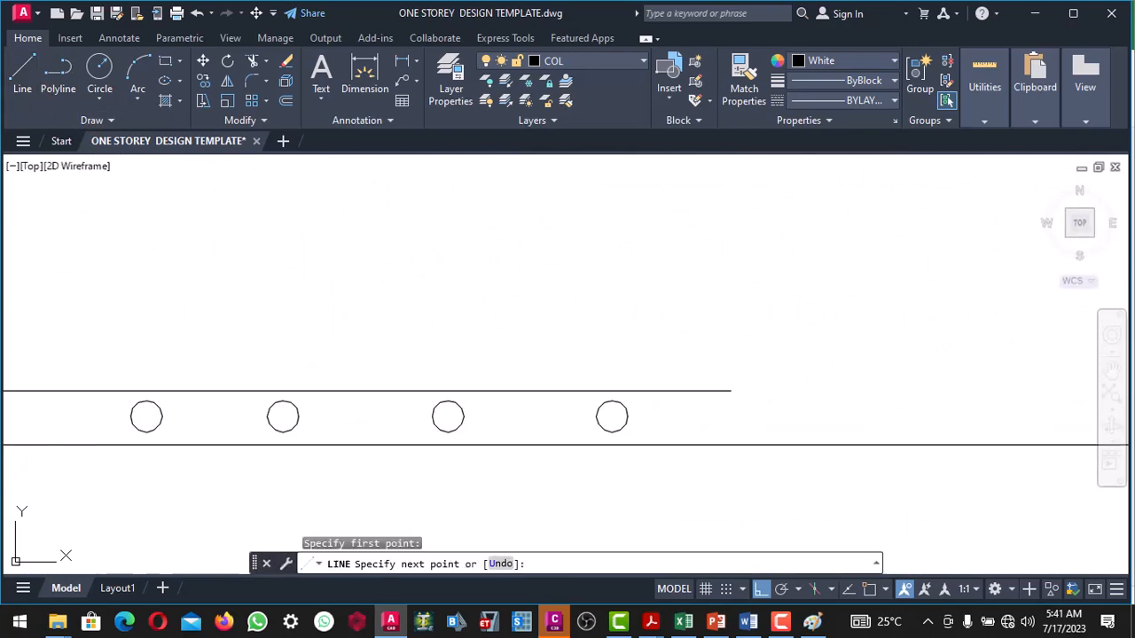
scroll(731, 396, down, 3)
key(Escape)
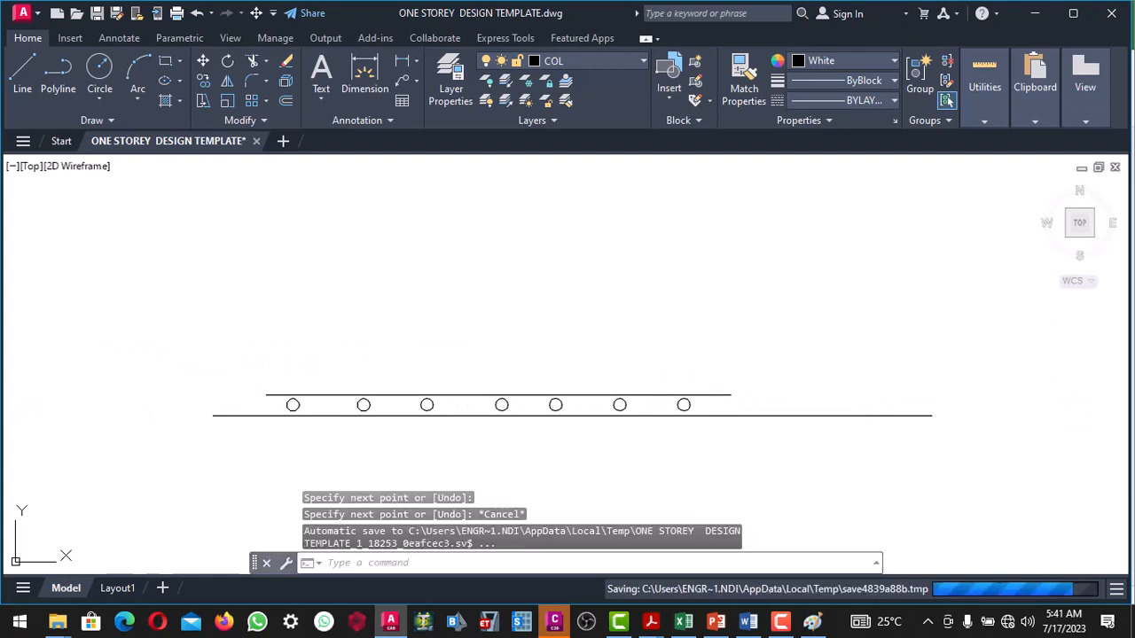
Step: Move the upper horizontal line down so it lies close to the tops of the circles
scroll(574, 413, up, 2)
scroll(528, 405, up, 4)
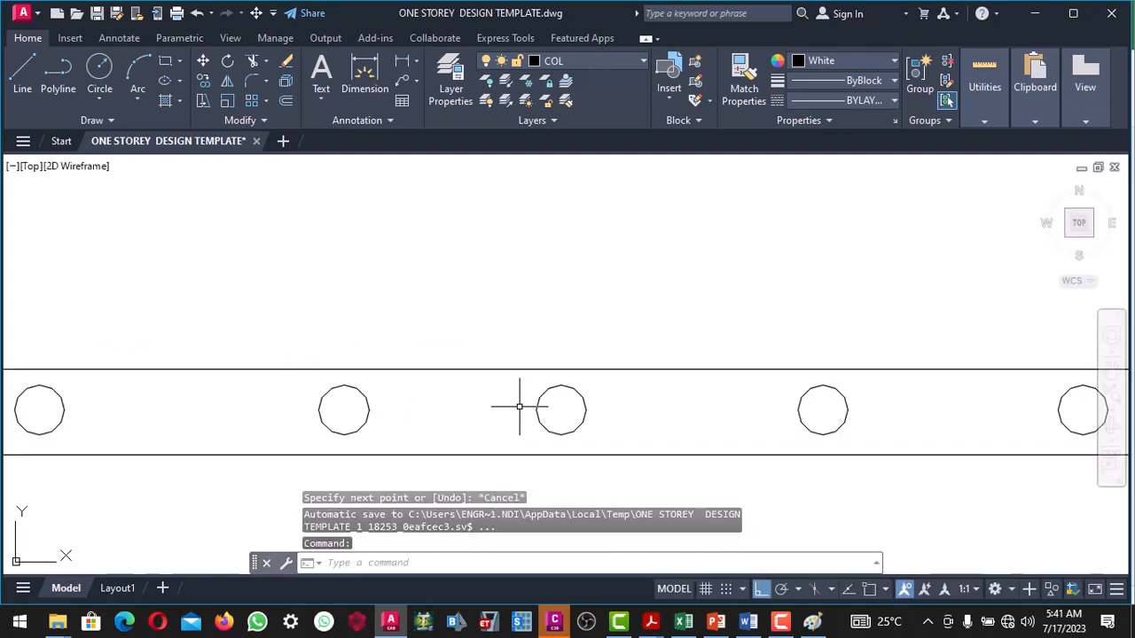
click(524, 400)
click(455, 331)
right_click(455, 332)
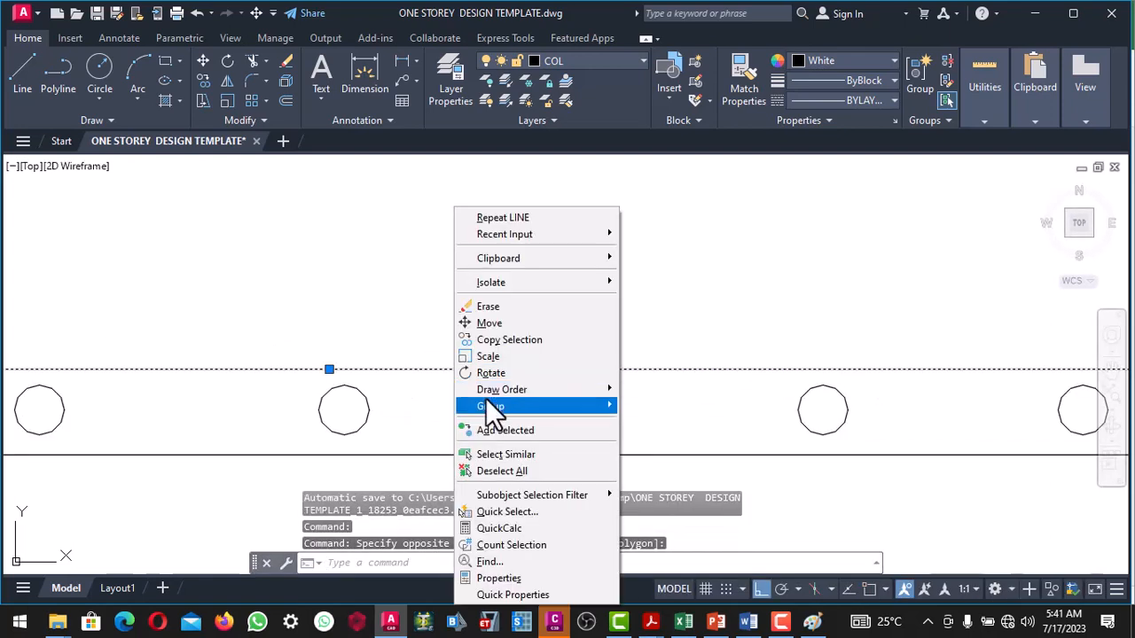
click(483, 325)
click(484, 325)
scroll(483, 372, down, 5)
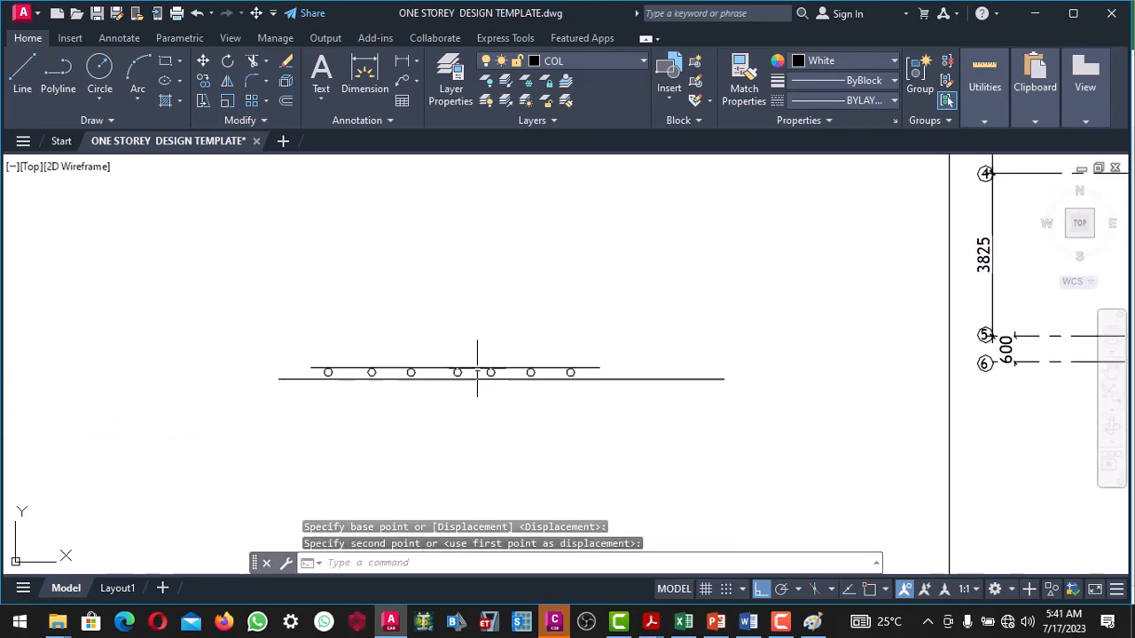
Step: Examine the bar section sketch, comparing the layer of circles with the lines above and below it
scroll(364, 379, up, 3)
scroll(418, 393, down, 5)
scroll(392, 388, up, 9)
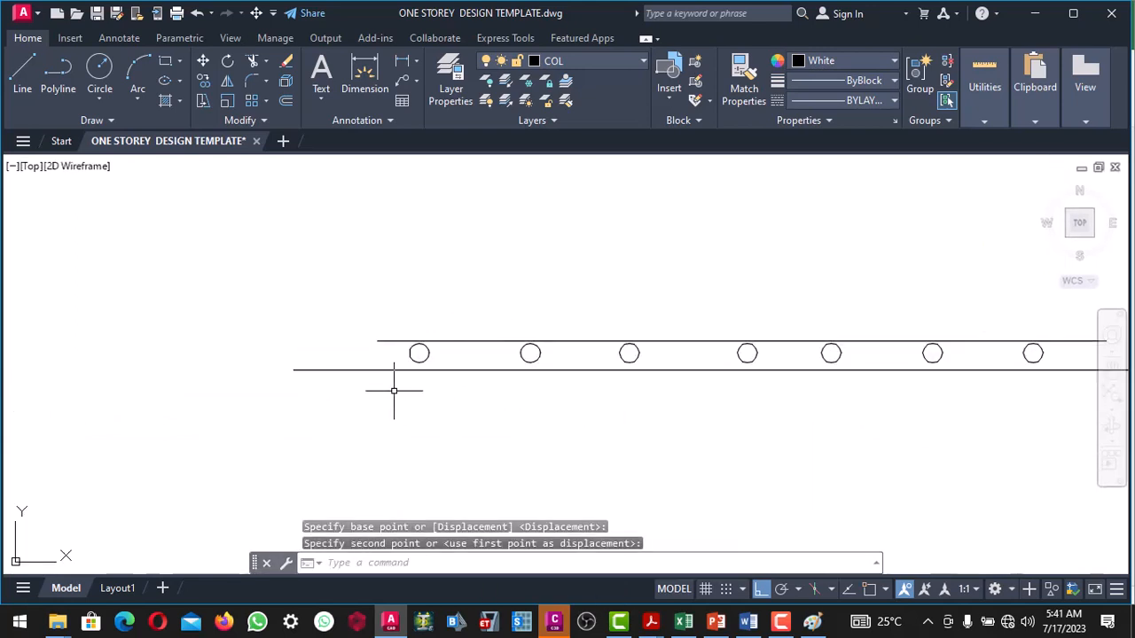
scroll(447, 381, down, 4)
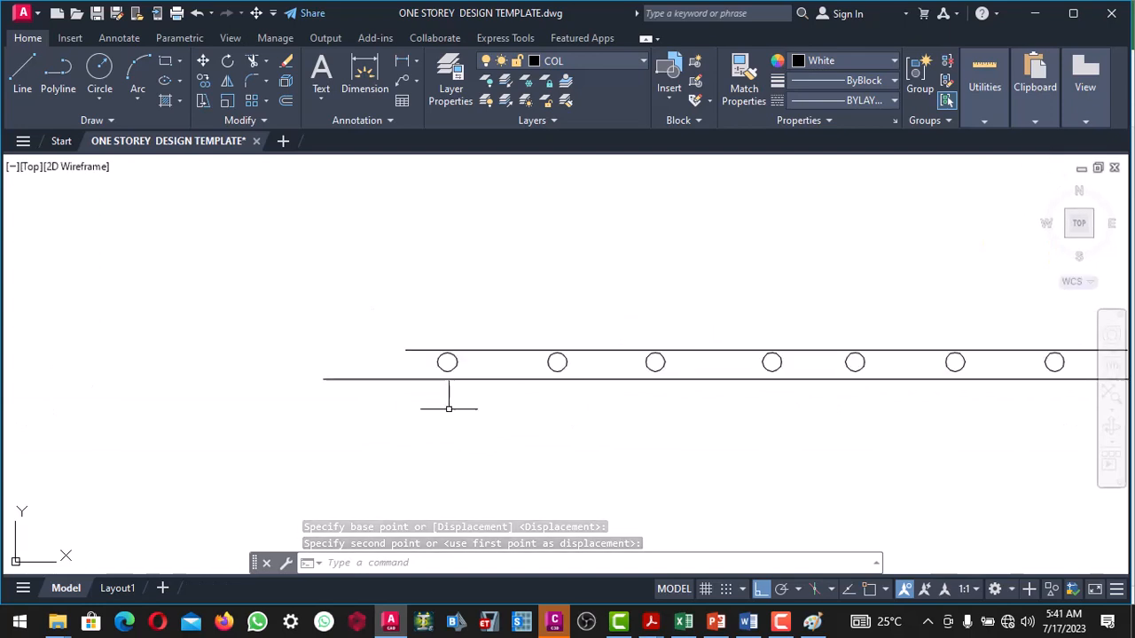
scroll(449, 385, down, 4)
scroll(431, 370, up, 4)
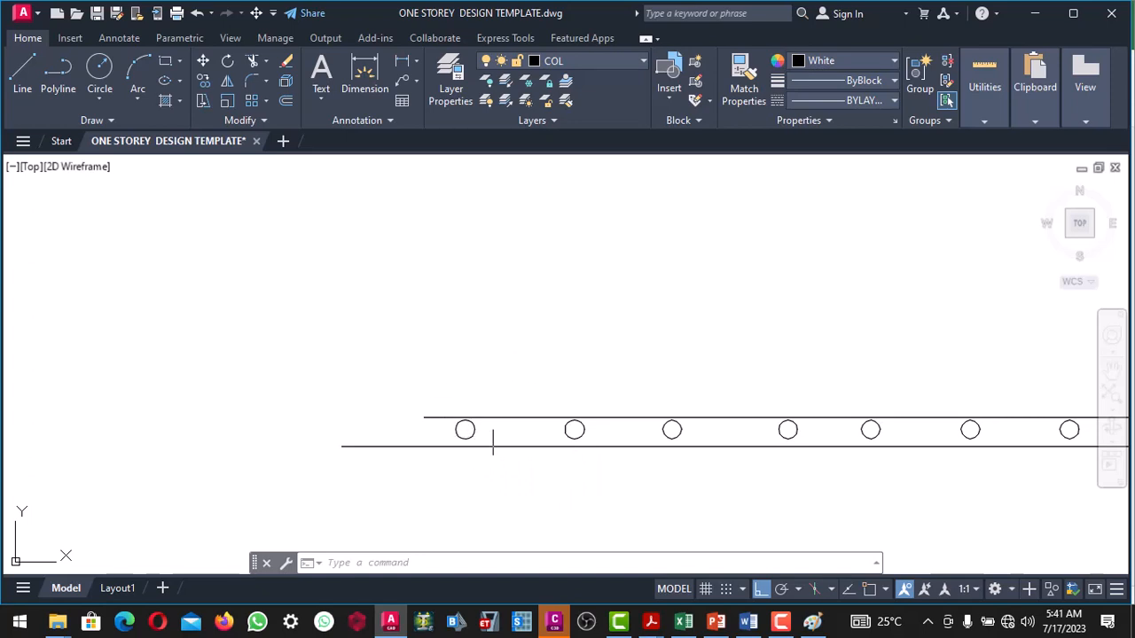
scroll(488, 434, up, 2)
scroll(481, 418, down, 2)
scroll(456, 425, up, 4)
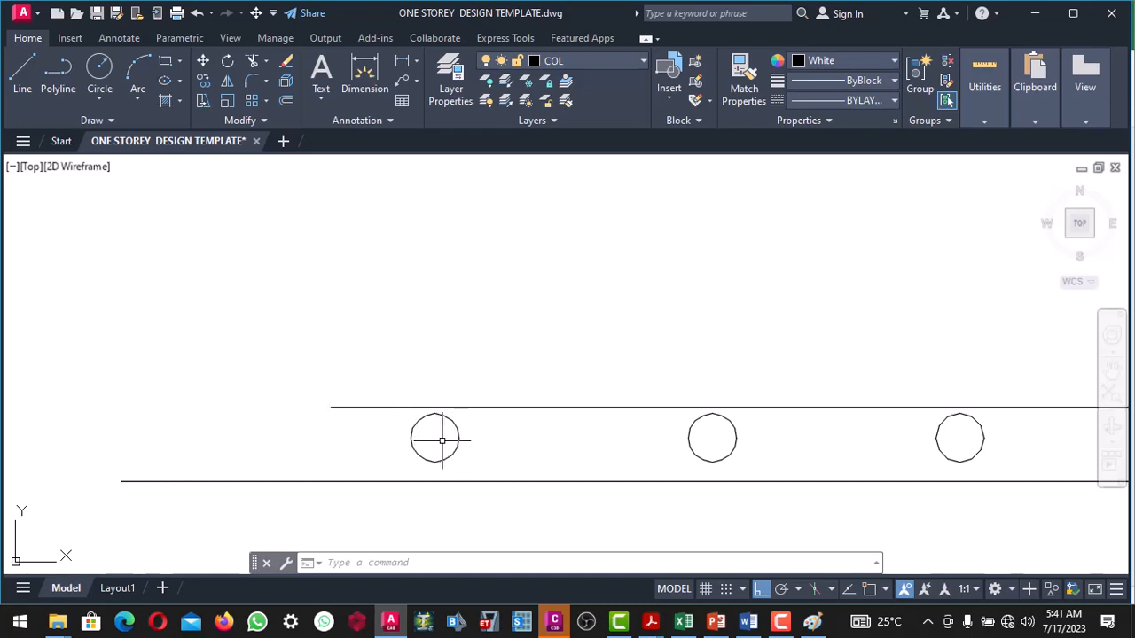
scroll(442, 439, down, 5)
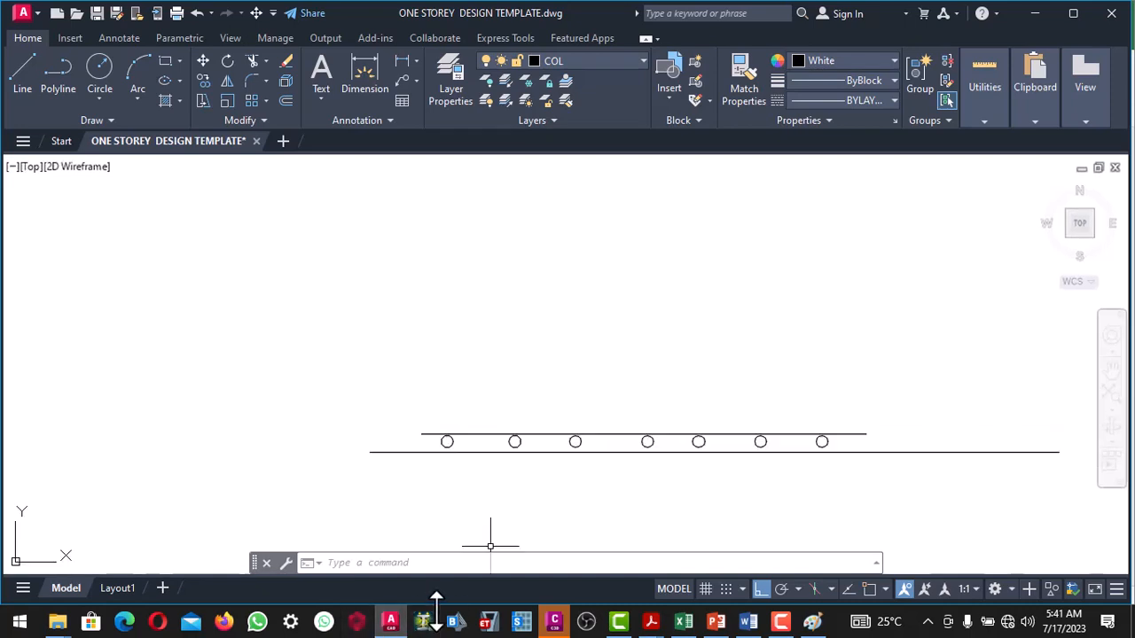
Step: Switch to Excel and review the flexure calculation for the bottom bar parallel to the long span and panel 4's moment coefficients
click(683, 622)
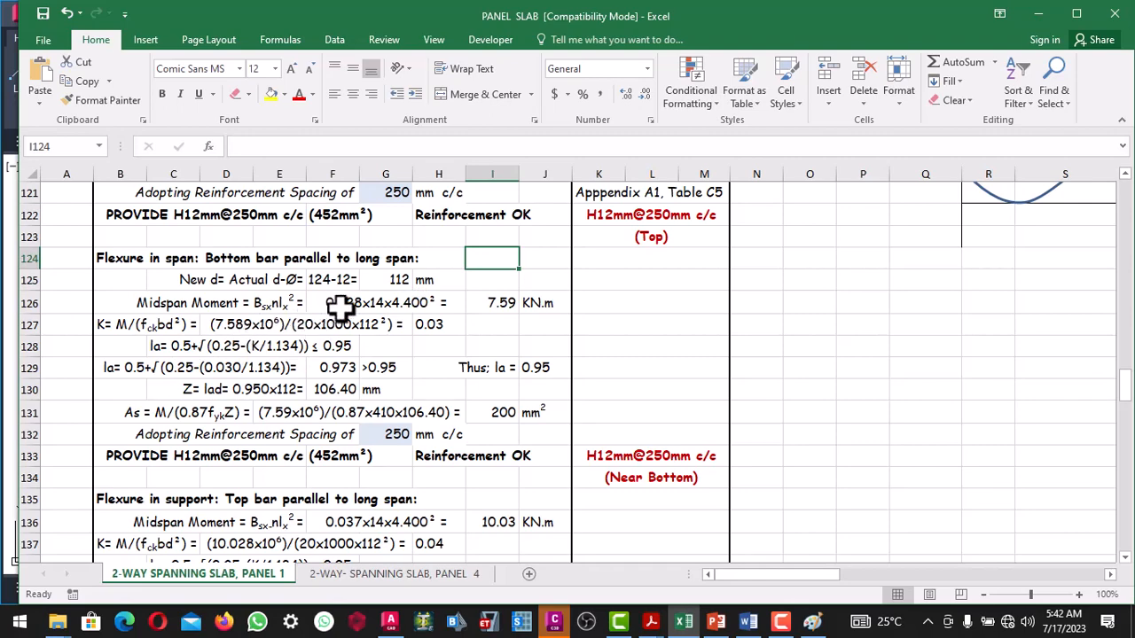
scroll(370, 310, up, 1)
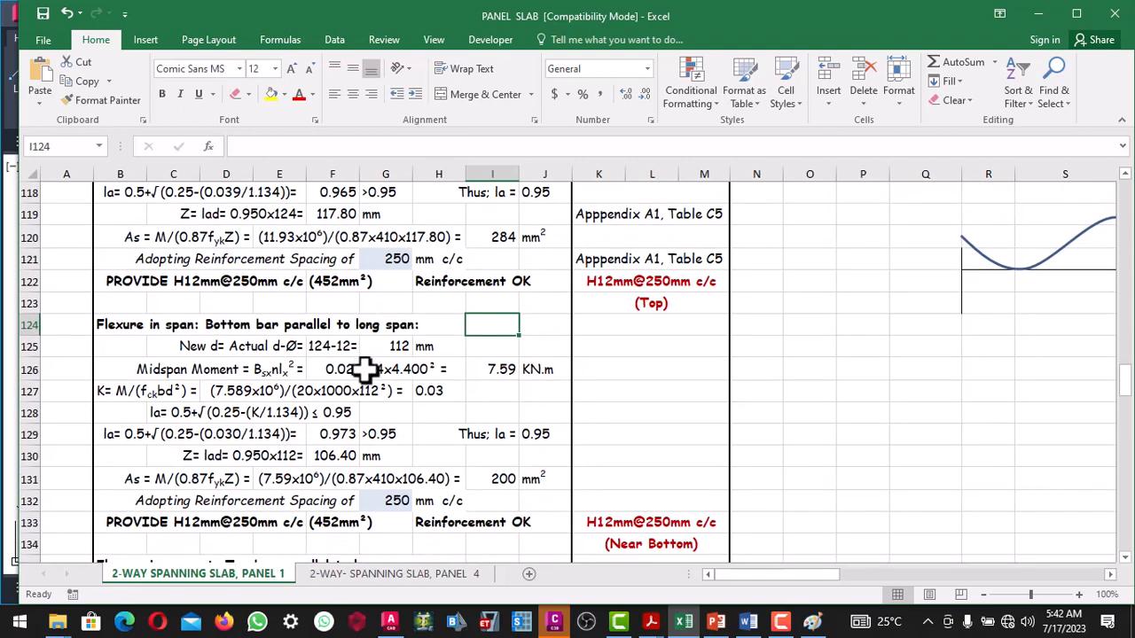
scroll(197, 373, down, 1)
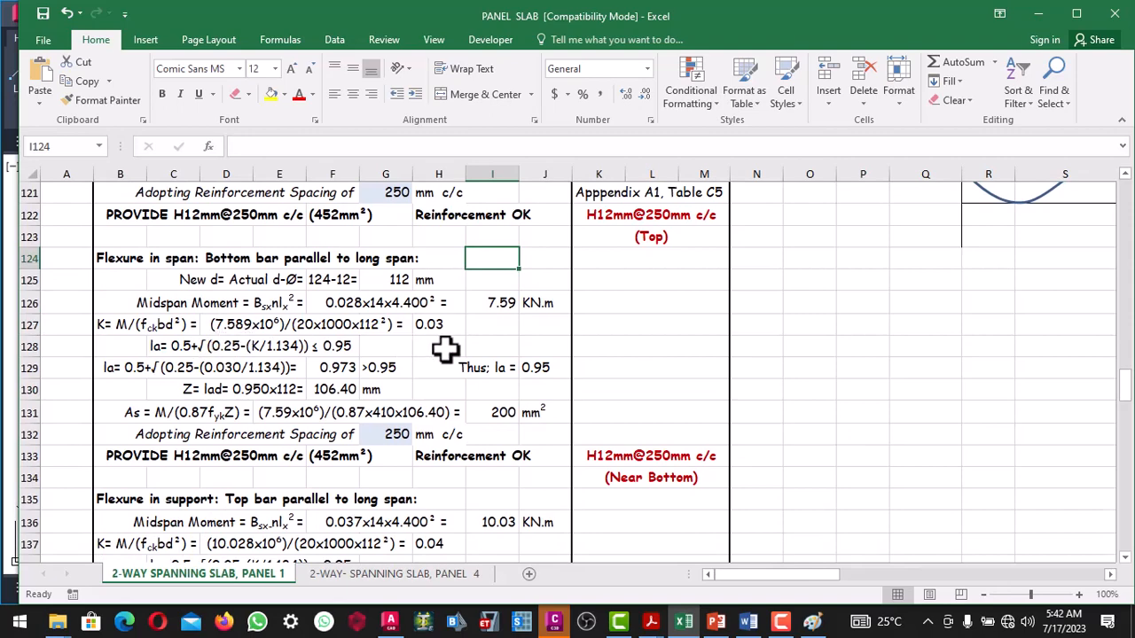
scroll(400, 351, up, 2)
scroll(410, 353, up, 9)
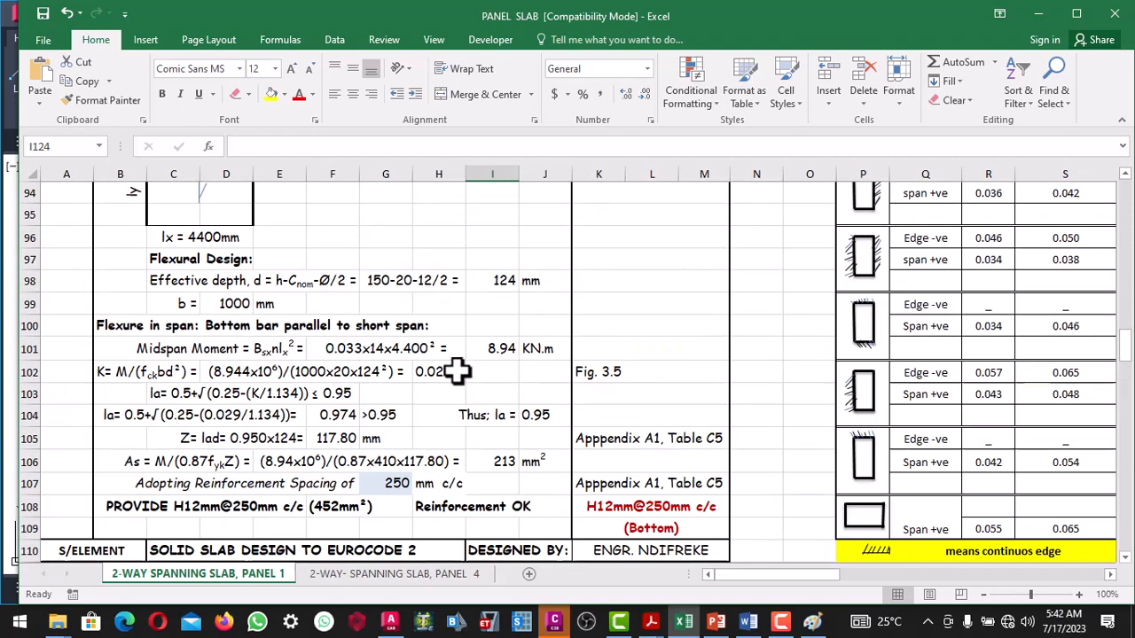
scroll(496, 335, up, 2)
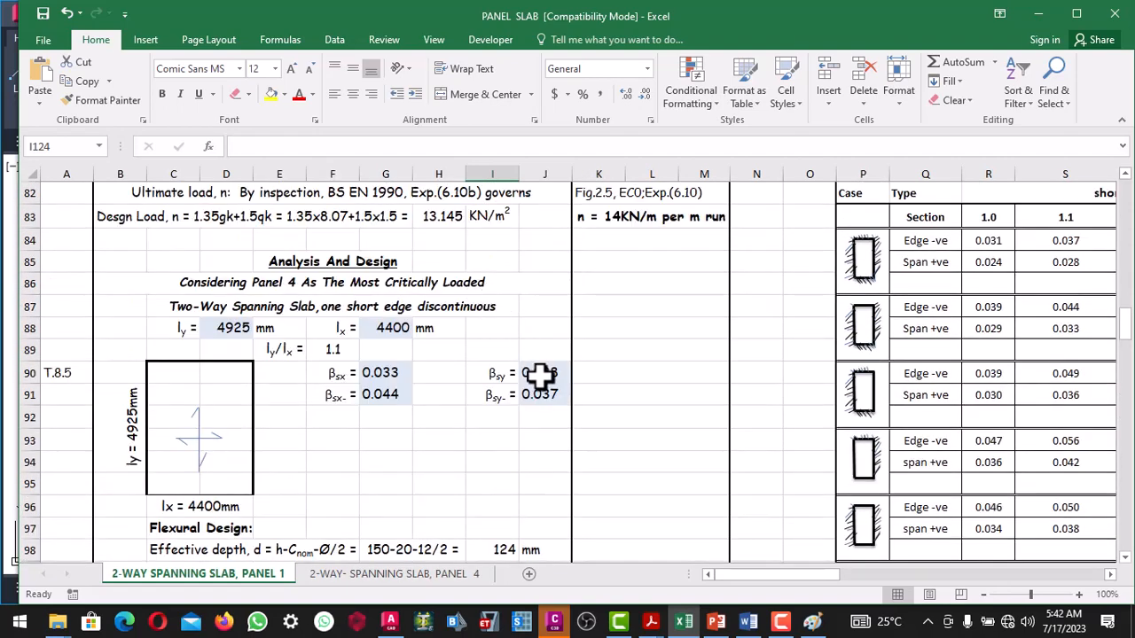
Step: Switch to AutoCAD and copy panel 4's "h =150" label to just above the horizontal line over the 4925 dimension
click(388, 625)
scroll(461, 408, down, 8)
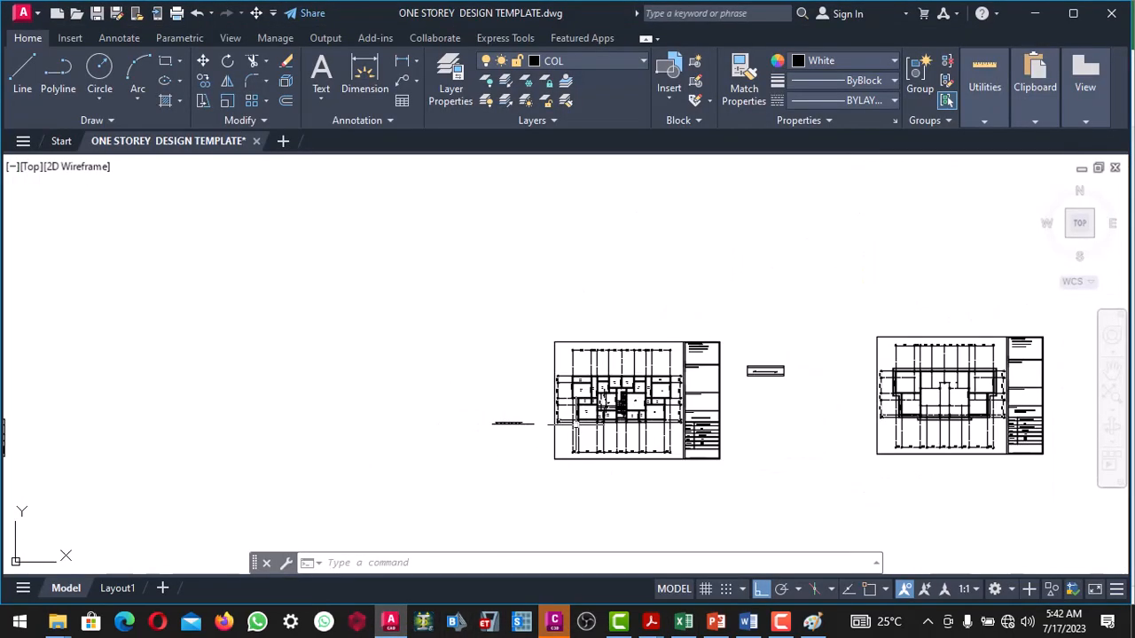
scroll(590, 414, up, 6)
scroll(523, 404, down, 4)
scroll(518, 332, up, 6)
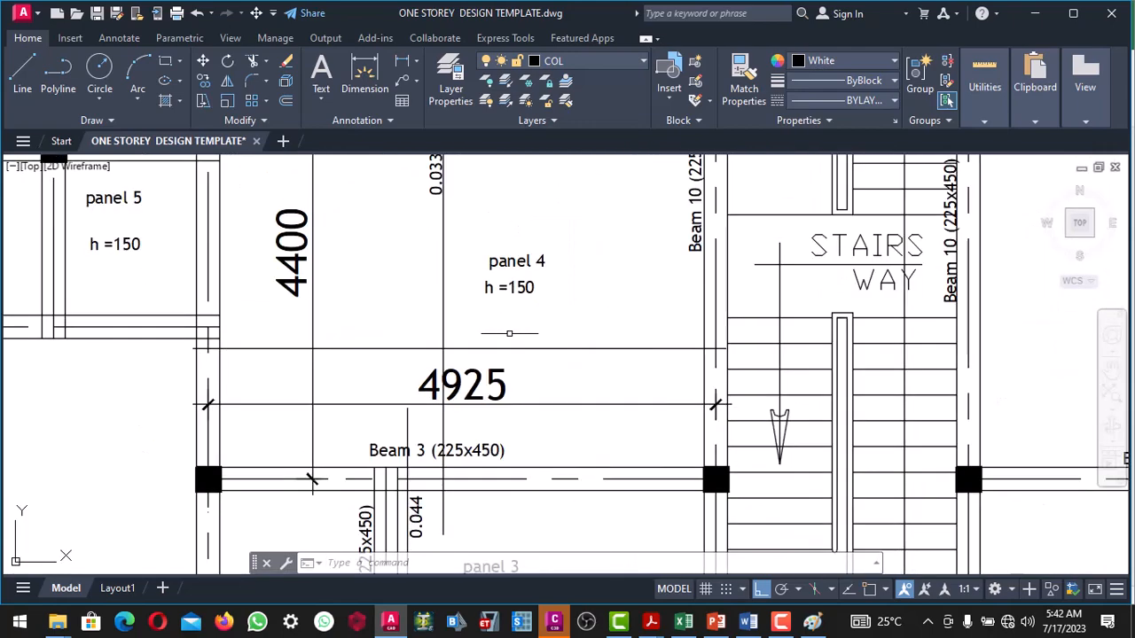
scroll(505, 331, down, 2)
scroll(509, 302, up, 2)
click(505, 307)
right_click(512, 306)
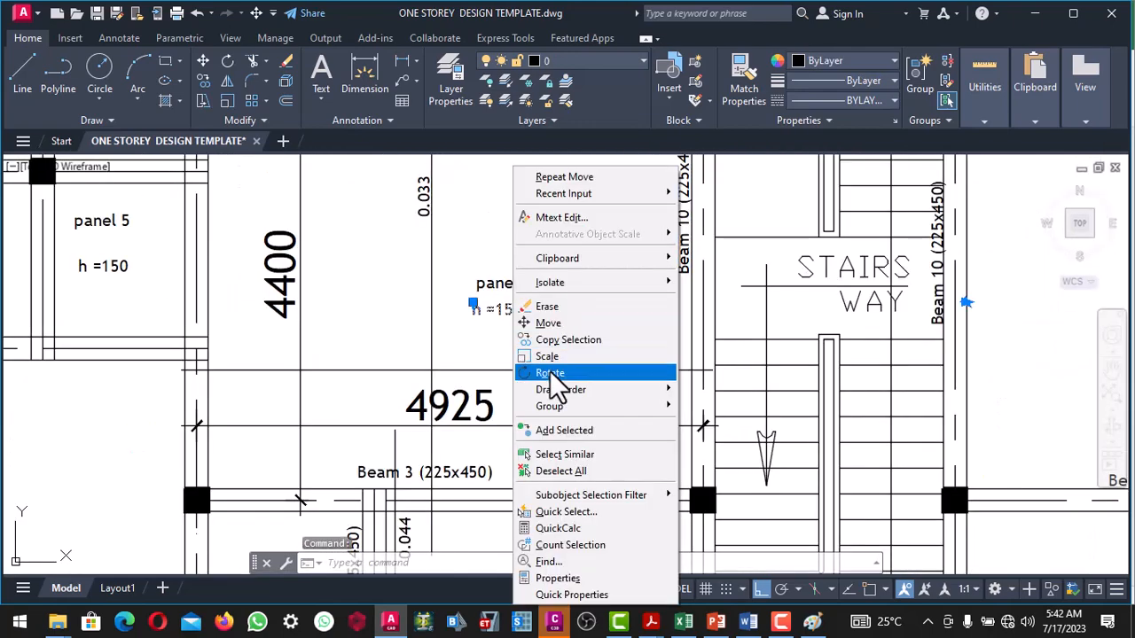
click(568, 340)
click(540, 348)
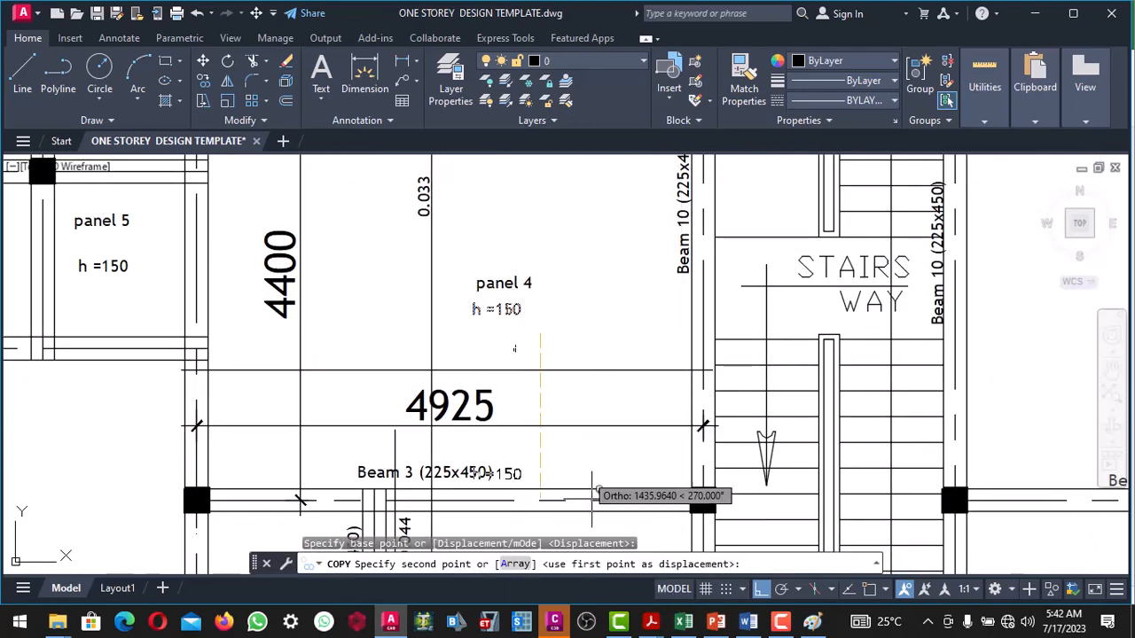
scroll(523, 376, up, 4)
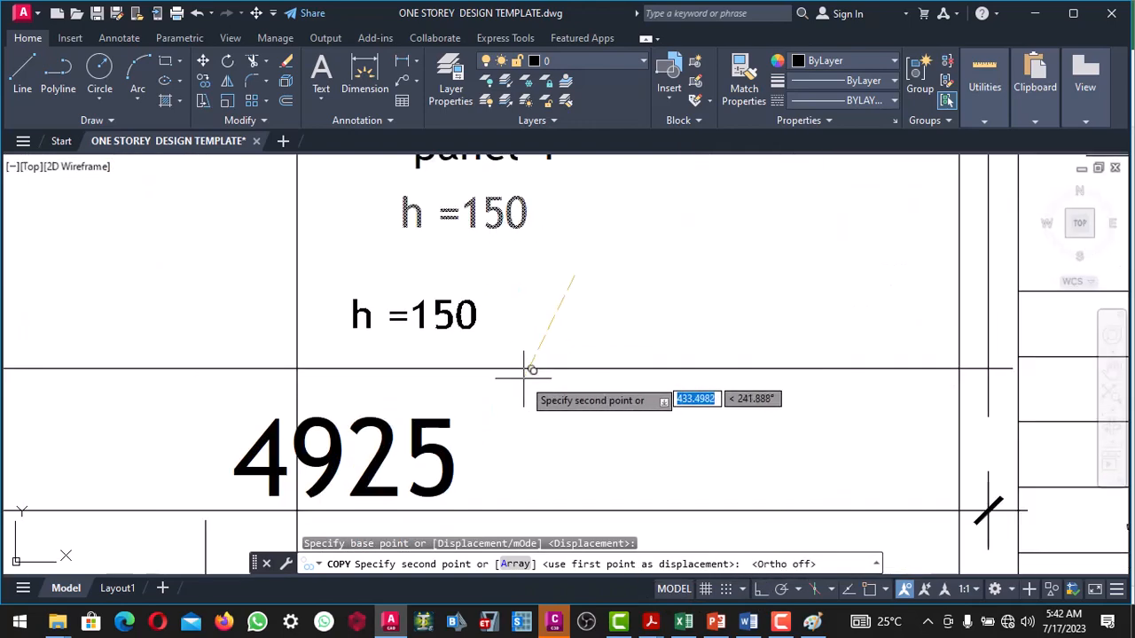
click(596, 406)
scroll(618, 403, down, 4)
scroll(617, 404, down, 3)
key(Escape)
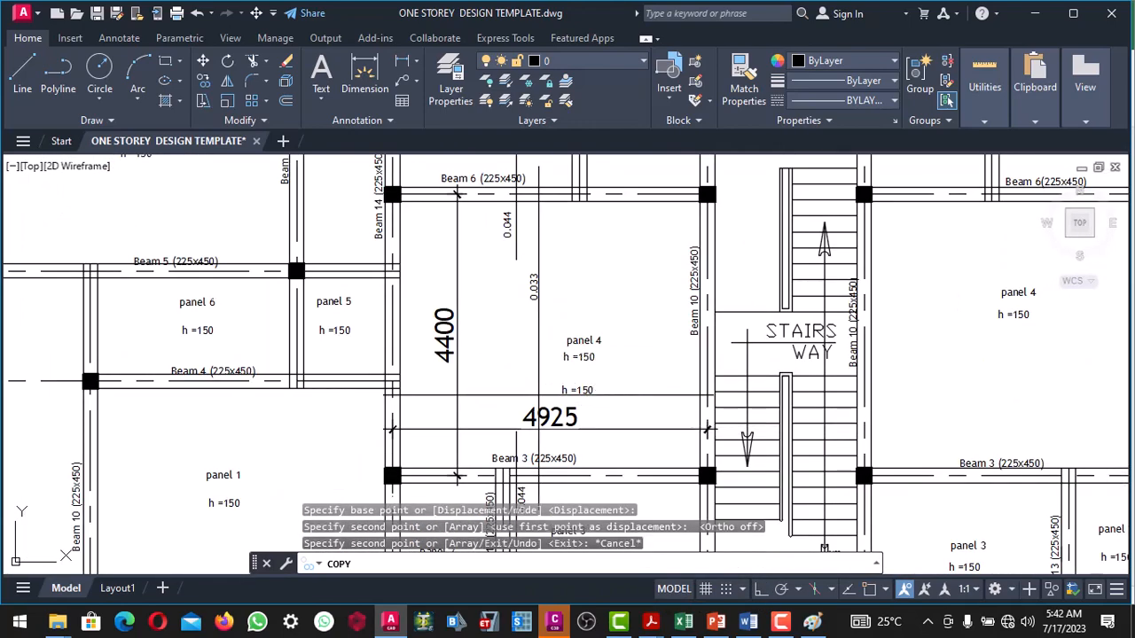
Step: Change the copied "h =150" label above panel 4's horizontal line to 0.028
scroll(570, 379, up, 8)
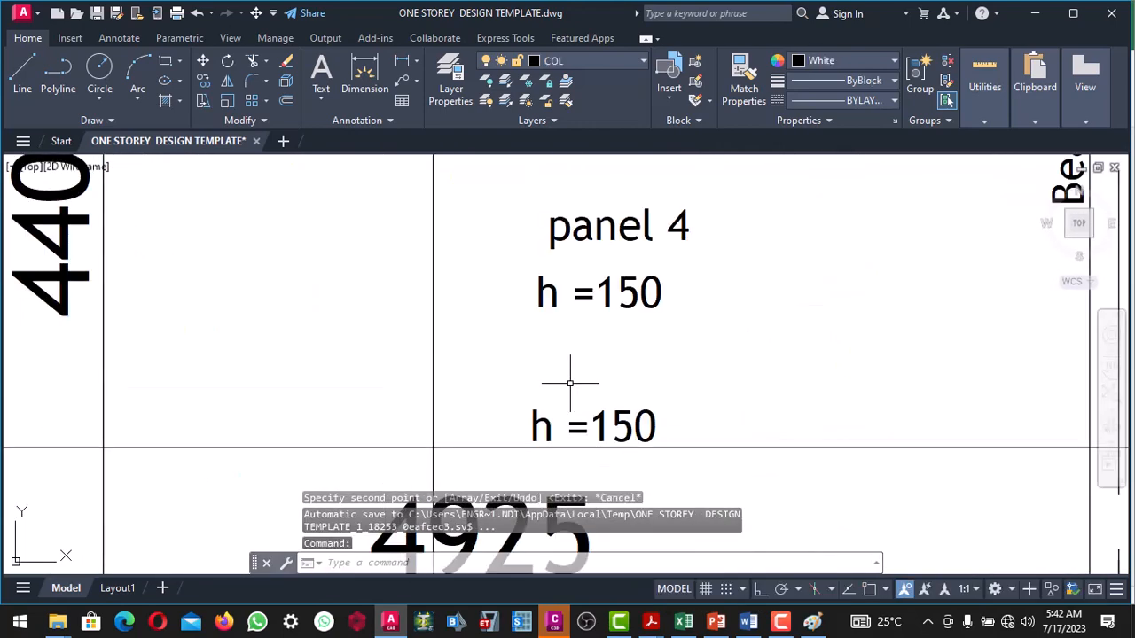
scroll(483, 346, down, 7)
scroll(515, 366, up, 2)
click(515, 366)
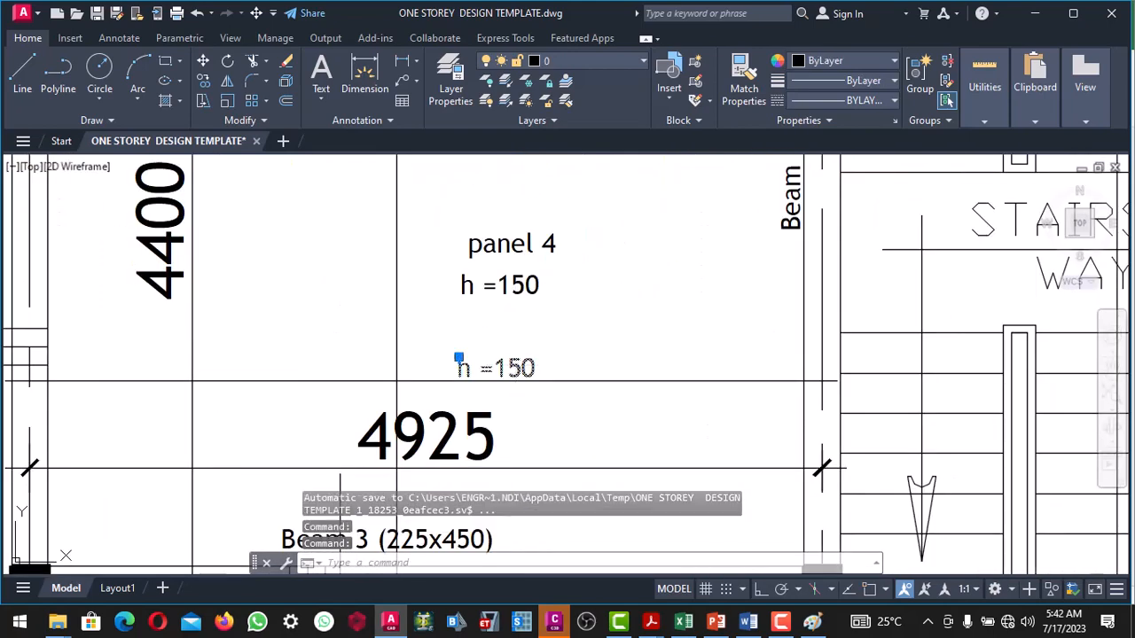
double_click(534, 372)
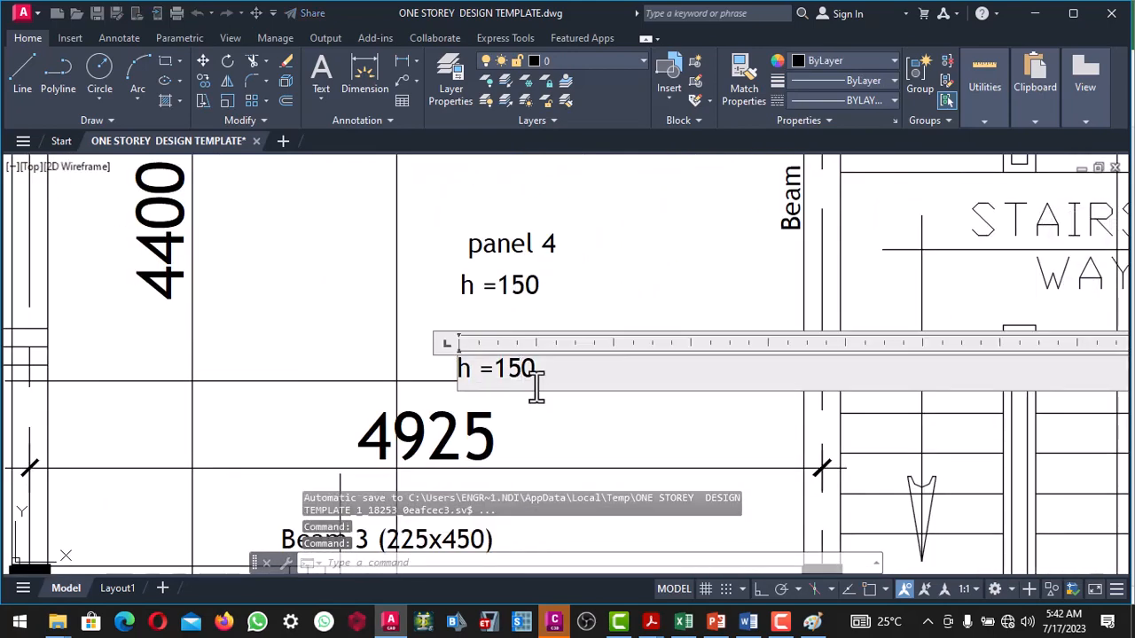
drag(545, 377, 464, 364)
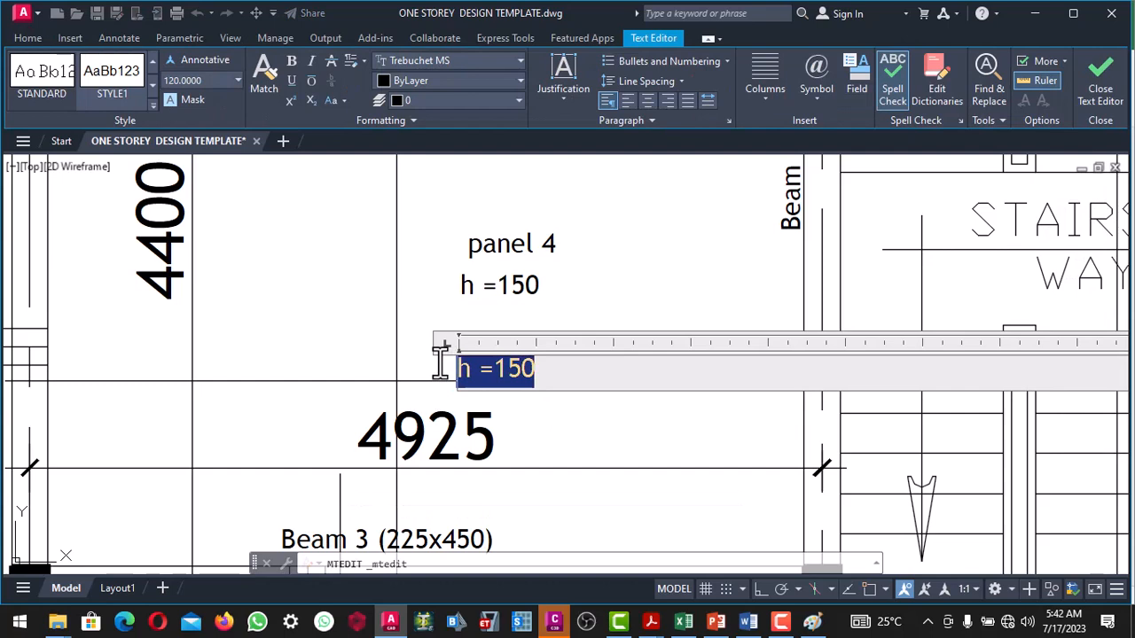
text(0.028)
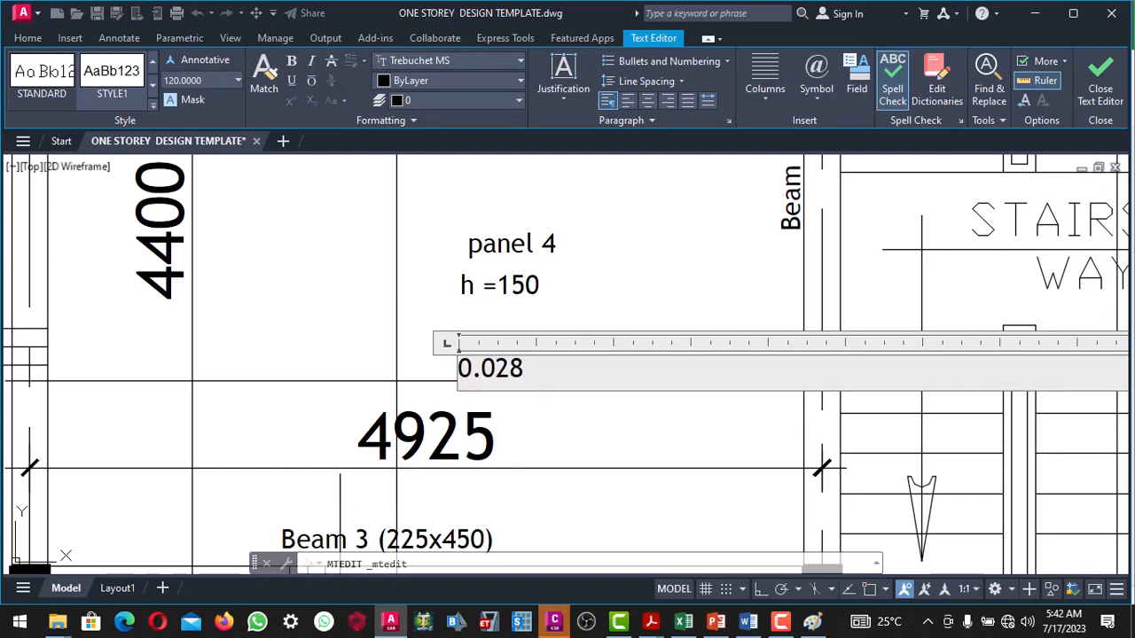
click(542, 397)
scroll(564, 387, down, 3)
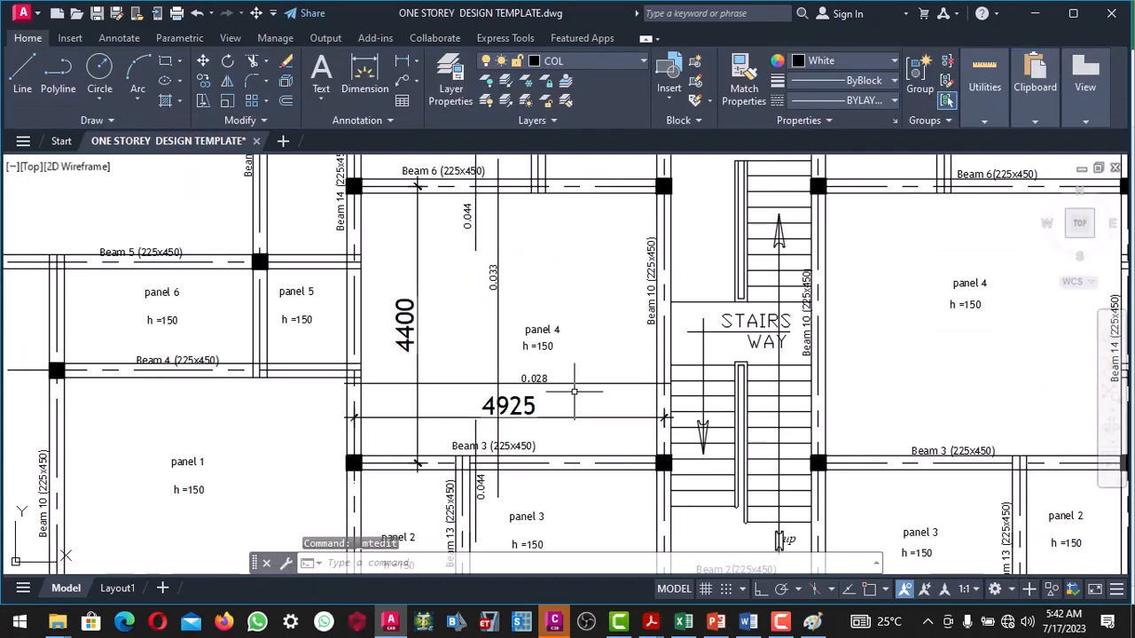
scroll(562, 412, up, 2)
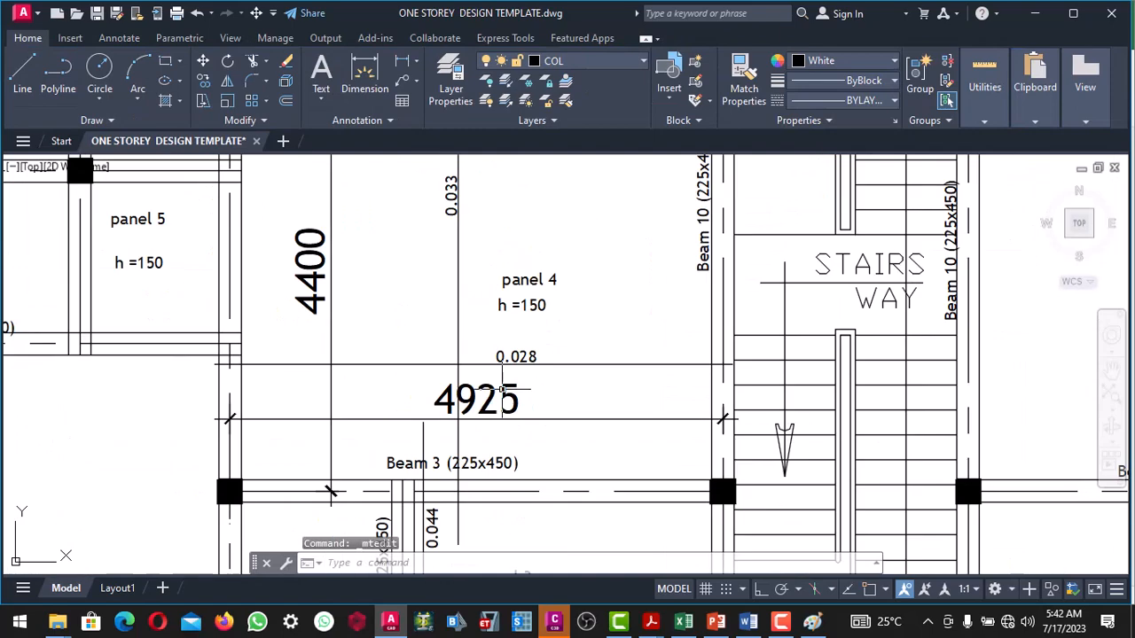
Step: Switch to Excel and examine the long-span flexure calculations in rows 124 to 143, for both the span bottom bar and the support top bar
click(682, 623)
scroll(375, 405, down, 2)
scroll(405, 380, down, 1)
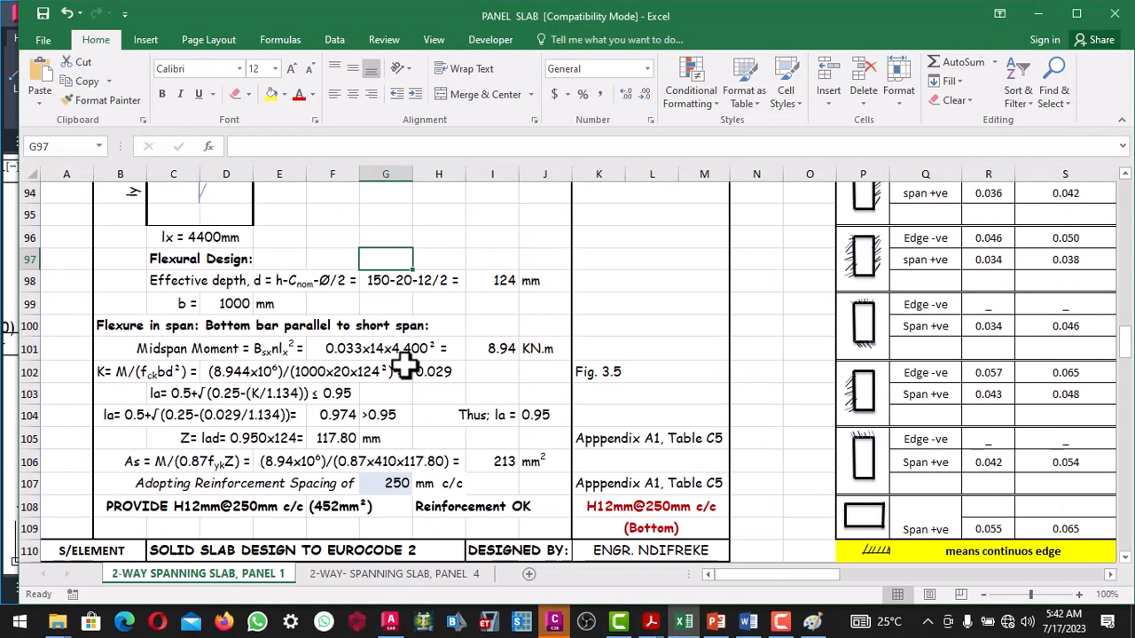
scroll(405, 364, down, 9)
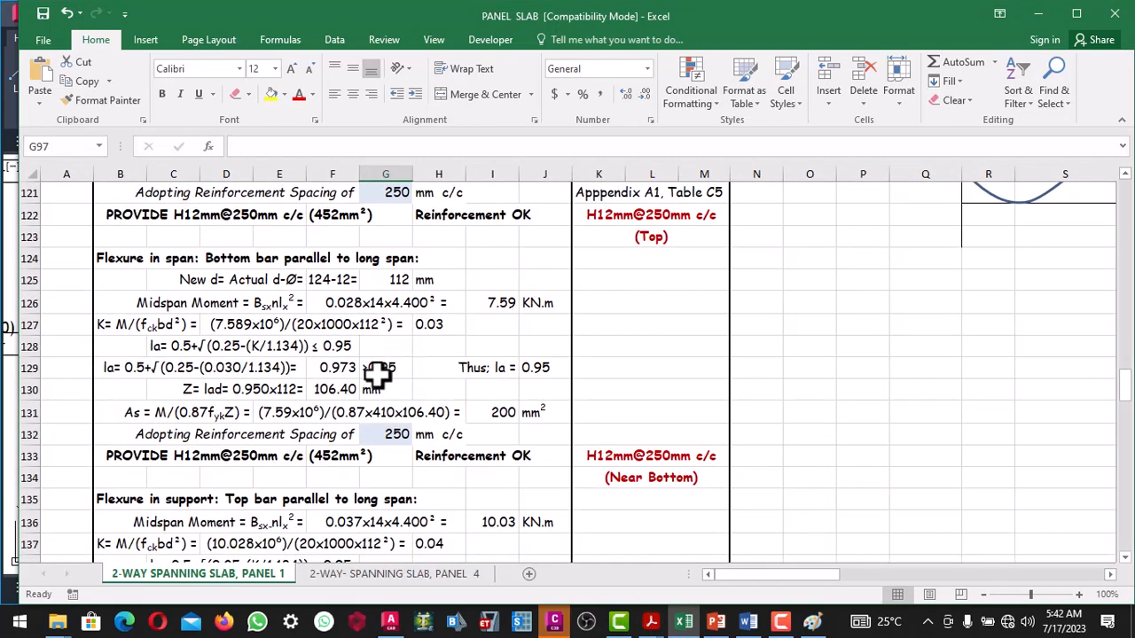
scroll(378, 377, down, 2)
scroll(375, 375, down, 1)
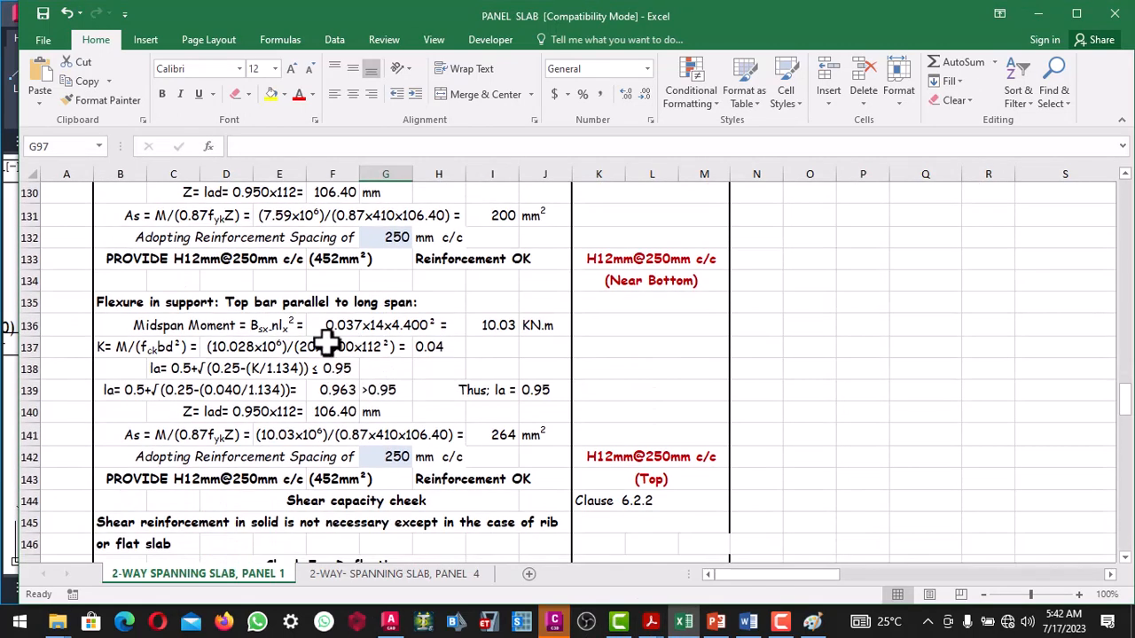
scroll(246, 314, up, 4)
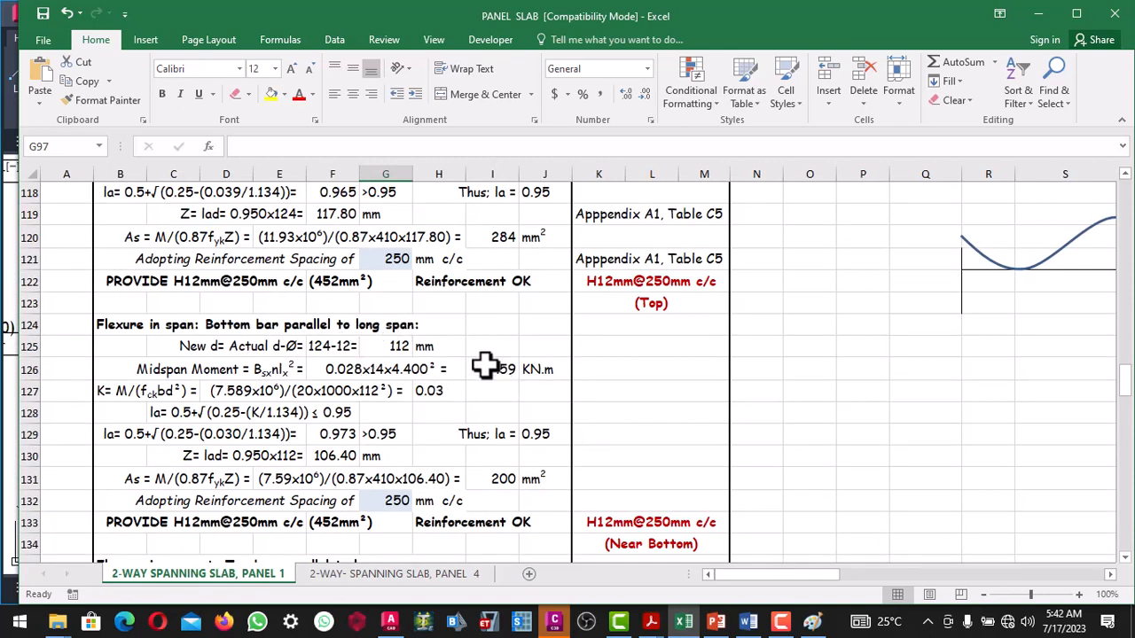
scroll(384, 368, down, 1)
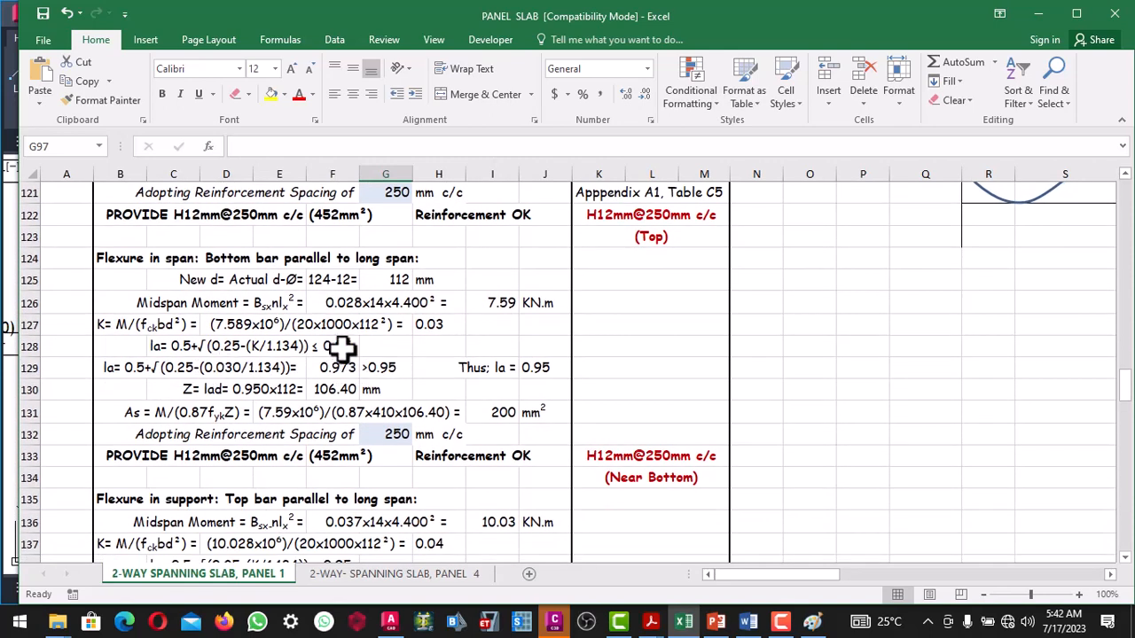
scroll(443, 390, down, 1)
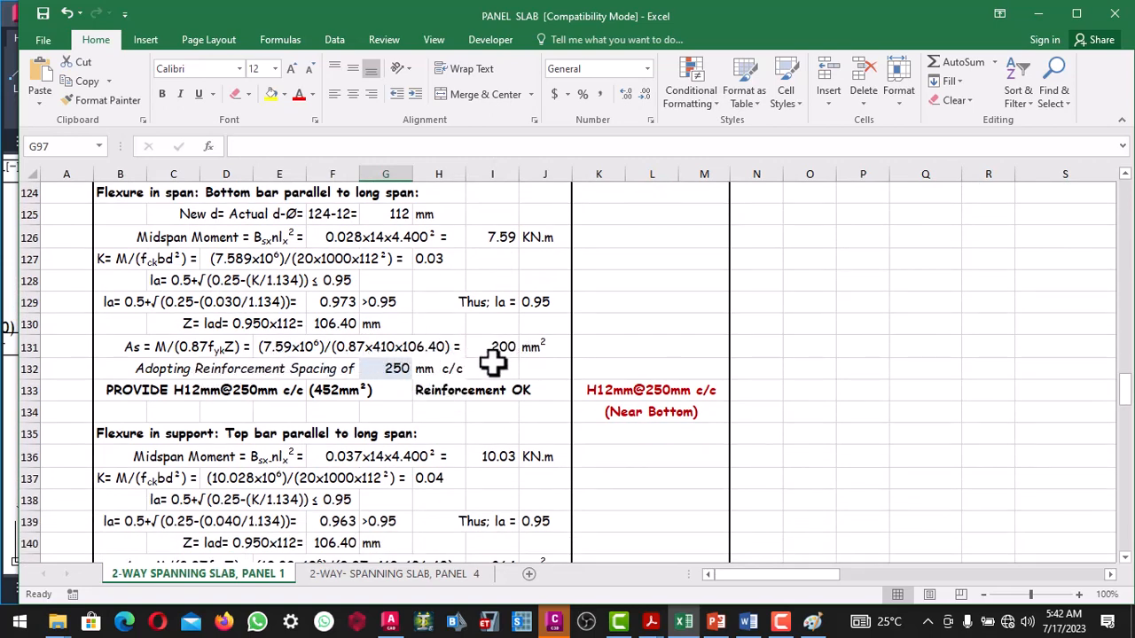
scroll(489, 368, down, 1)
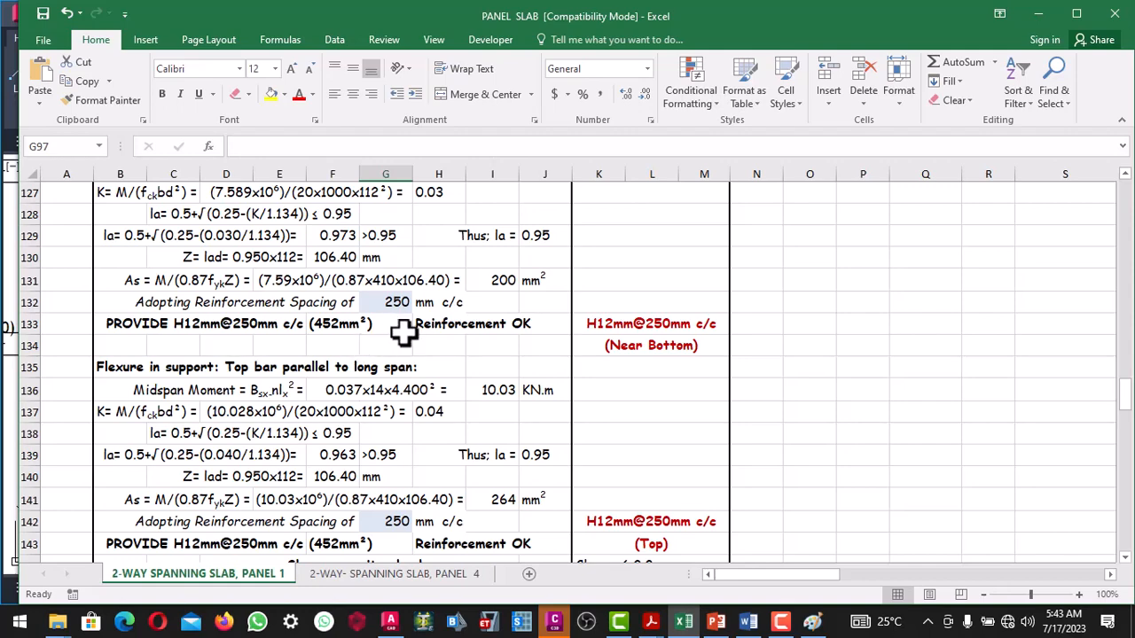
scroll(416, 333, down, 2)
scroll(432, 330, up, 2)
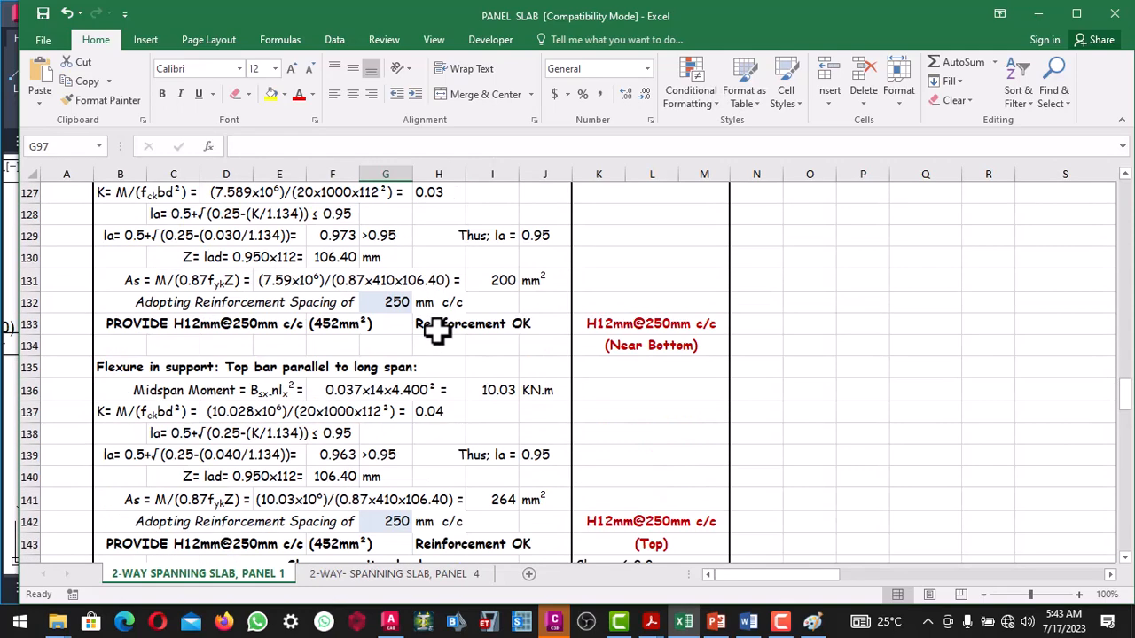
scroll(434, 330, down, 1)
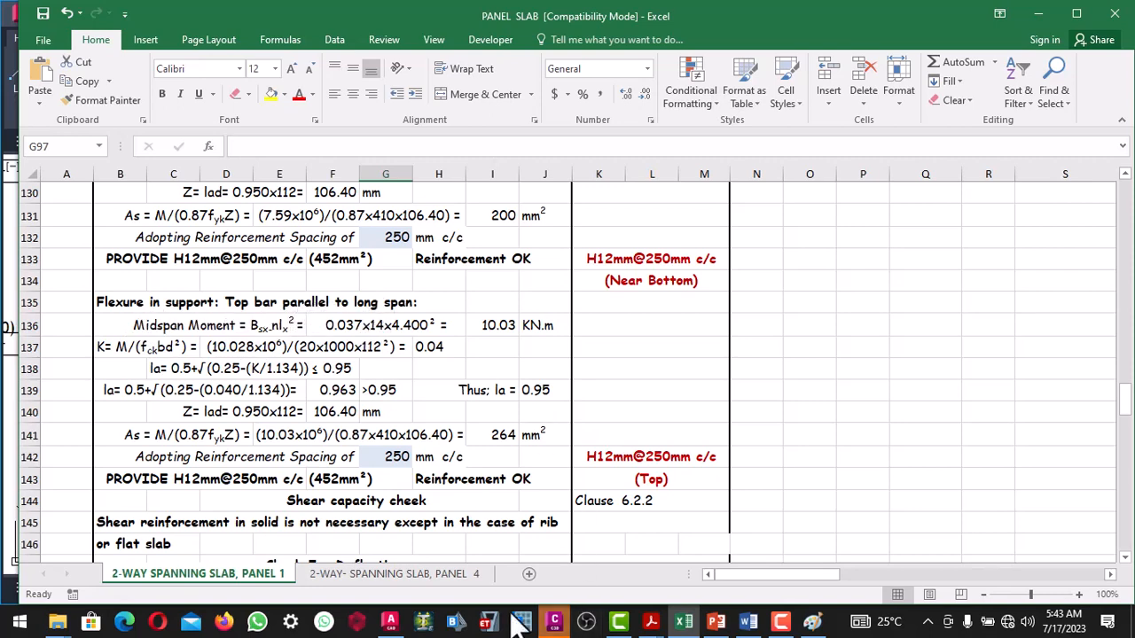
Step: Switch to AutoCAD and, with Ortho on, draw a short horizontal line across the beam between panel 1 and panel 4, below the 0.028 line
click(399, 617)
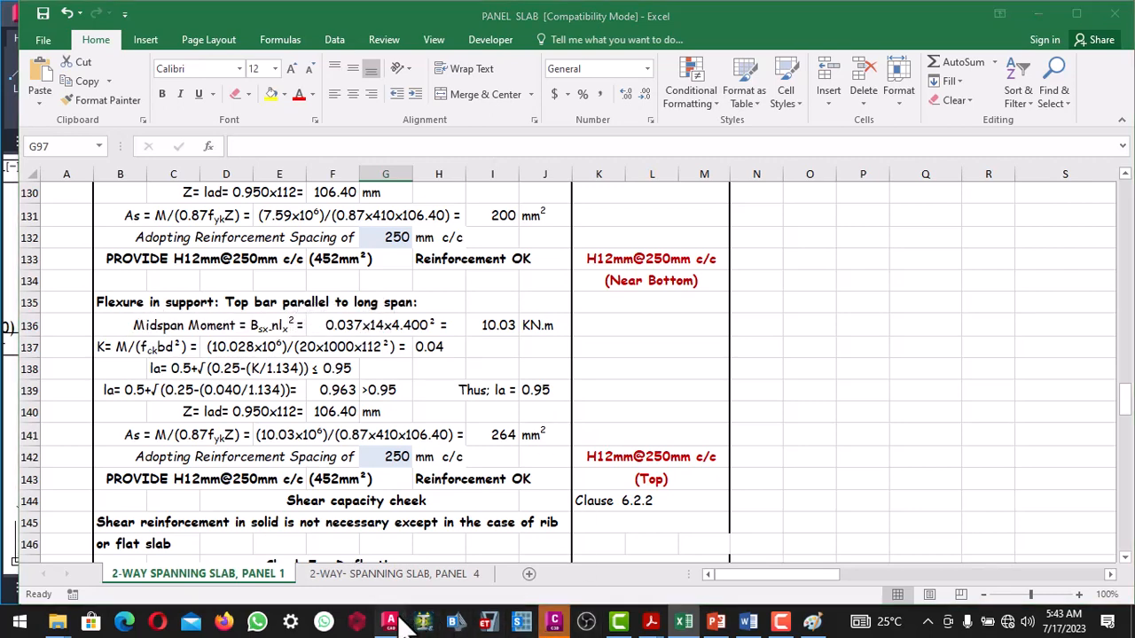
scroll(415, 387, down, 5)
scroll(415, 388, up, 2)
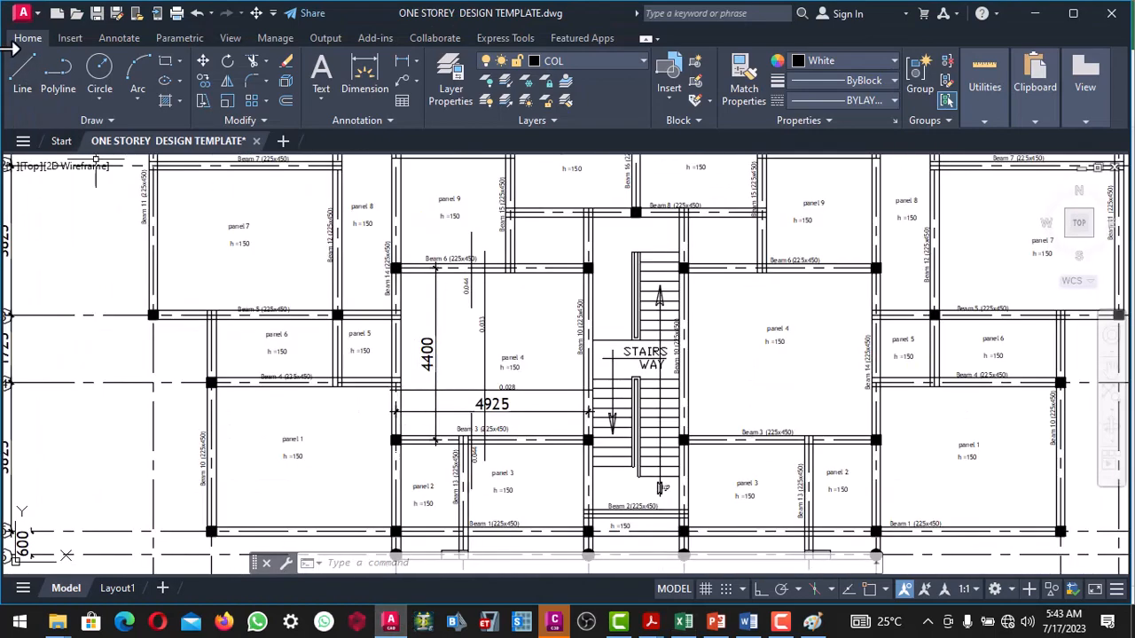
click(22, 78)
scroll(411, 416, up, 4)
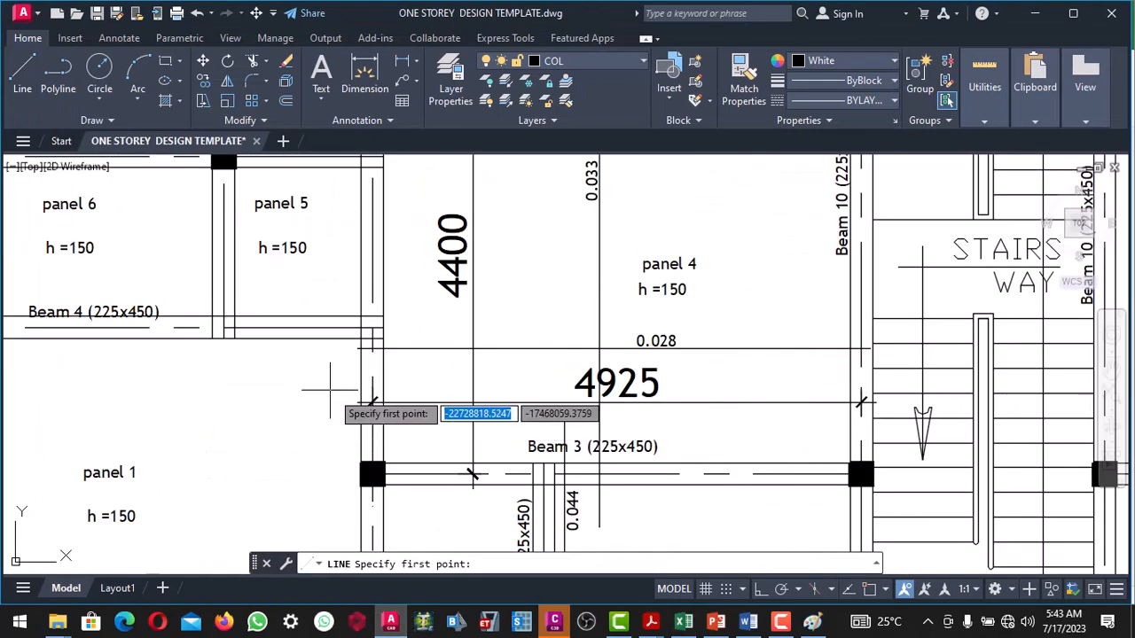
click(245, 418)
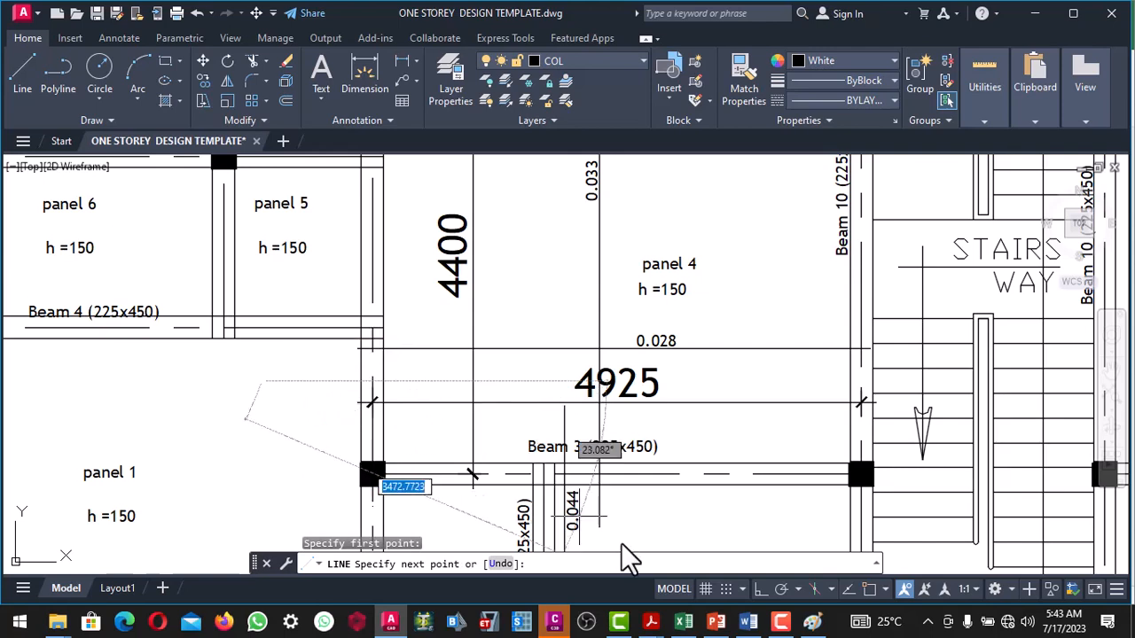
click(761, 590)
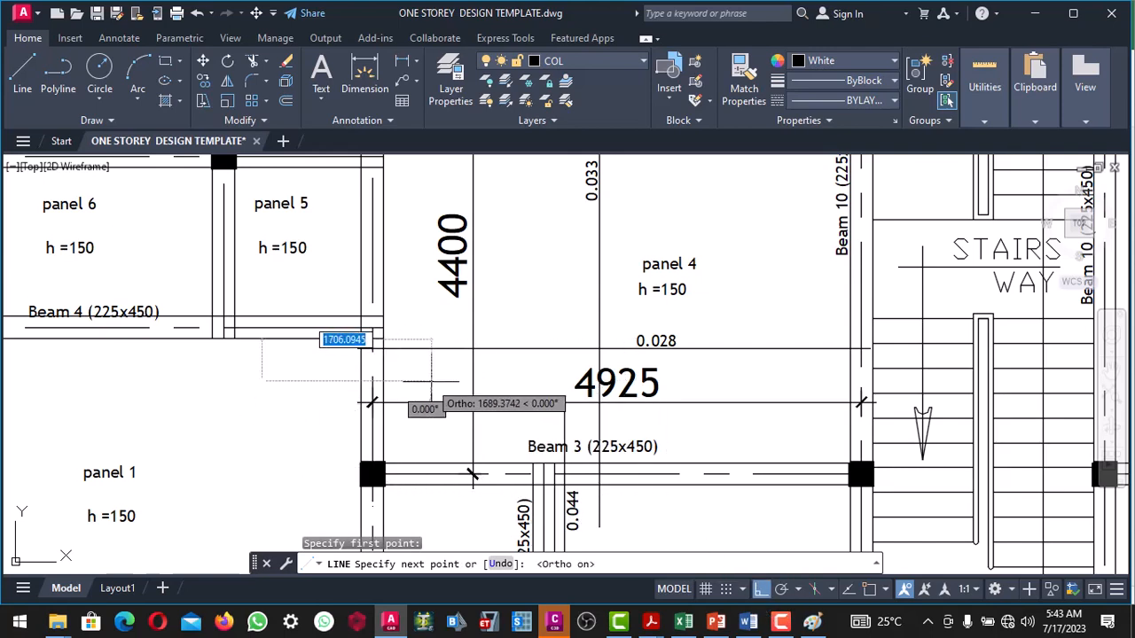
key(Escape)
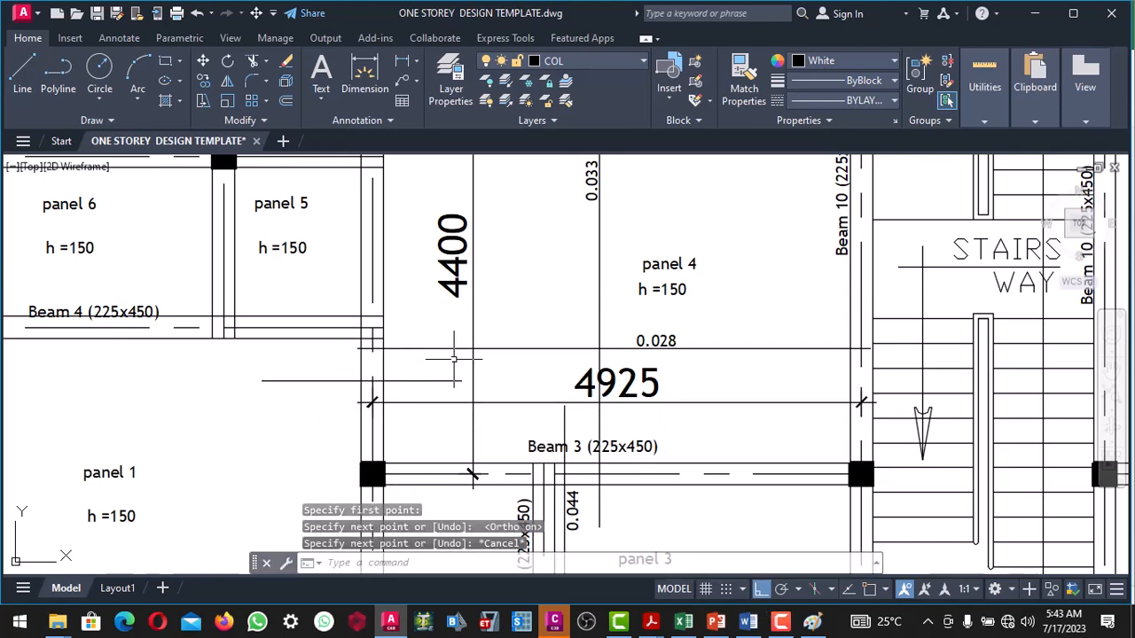
Step: Copy panel 4's 0.028 label, with Ortho off, to just above the short horizontal line crossing the beam between panels 1 and 4
scroll(454, 358, down, 2)
scroll(540, 346, up, 4)
click(603, 354)
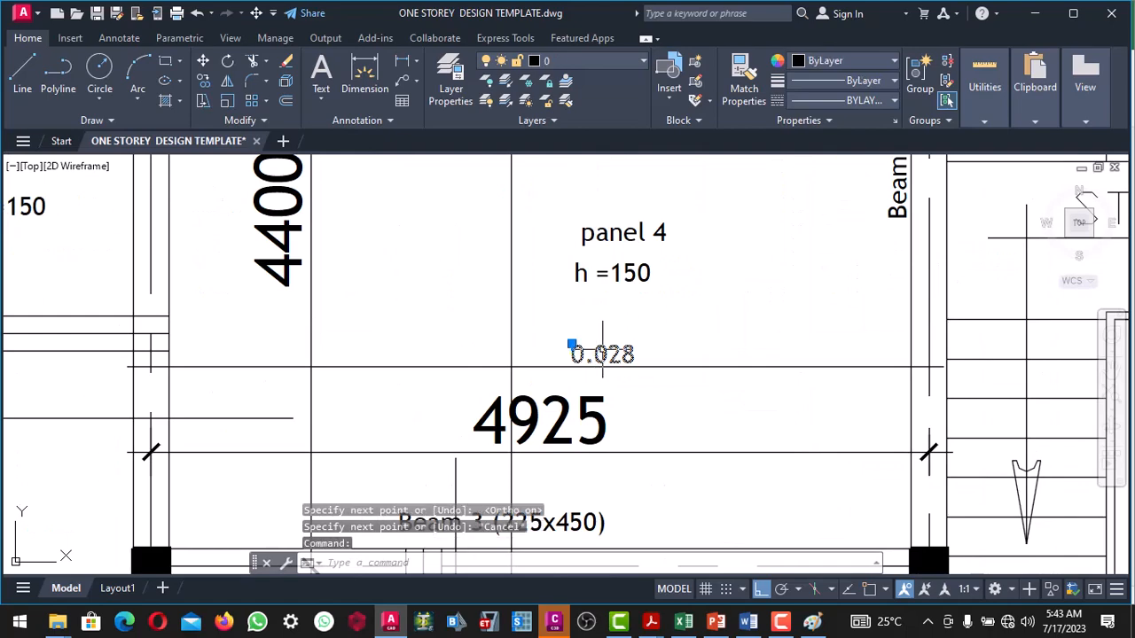
right_click(603, 353)
click(660, 340)
click(660, 366)
scroll(645, 372, down, 4)
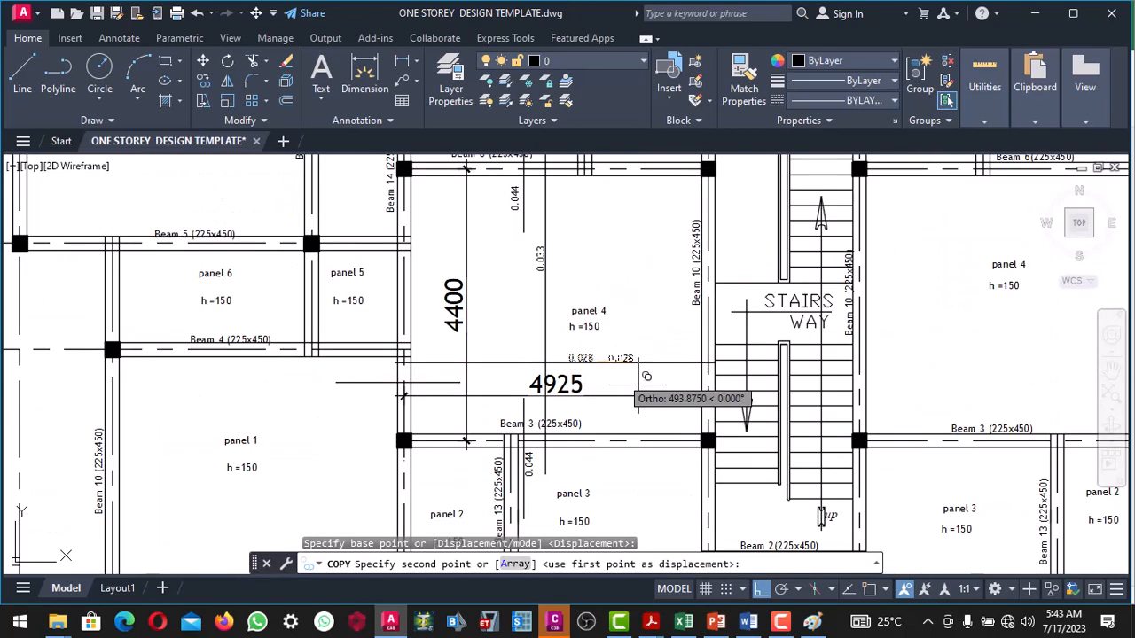
click(761, 589)
scroll(532, 399, down, 2)
scroll(467, 381, up, 2)
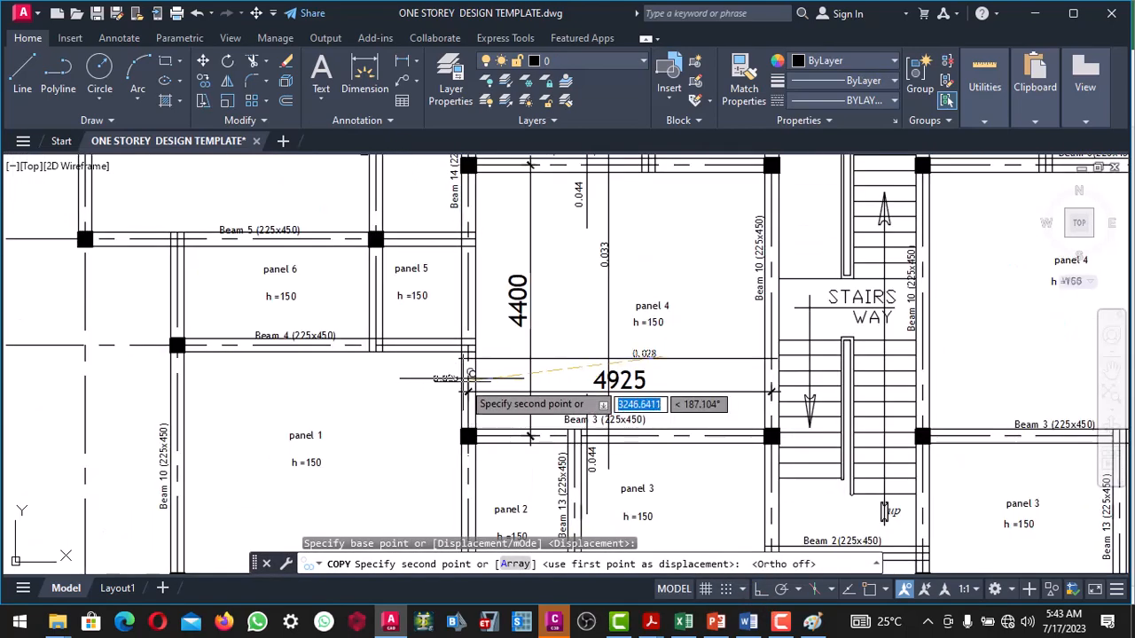
scroll(467, 379, up, 5)
click(451, 360)
scroll(461, 372, down, 3)
key(Escape)
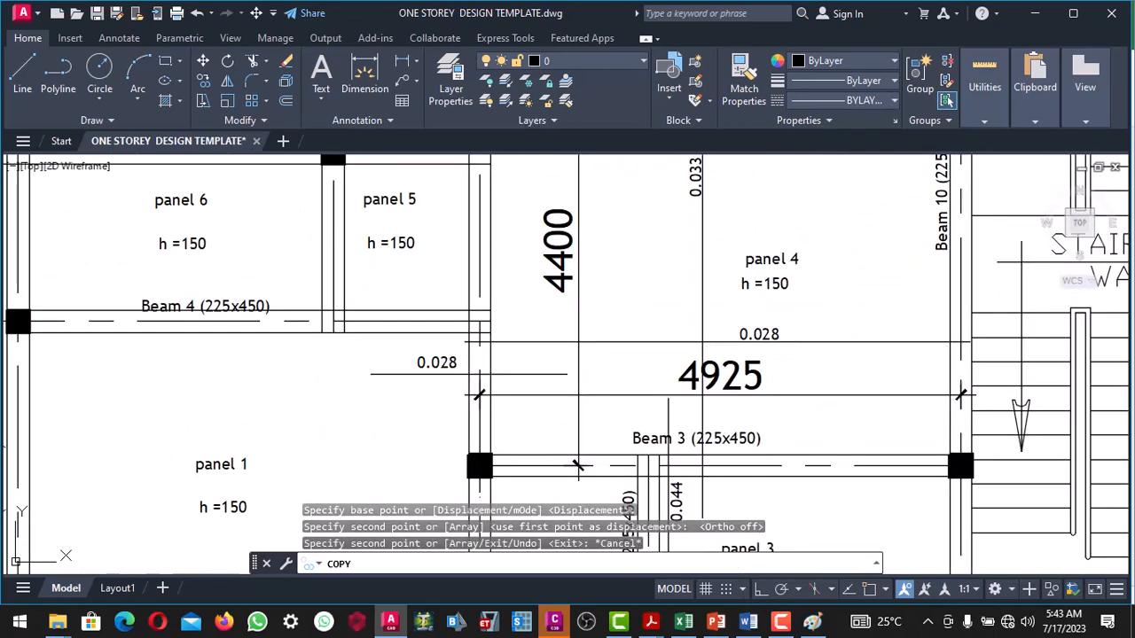
Step: Switch to Excel and look up panel 4's long-span support moment coefficient in rows 90 and 91
click(682, 622)
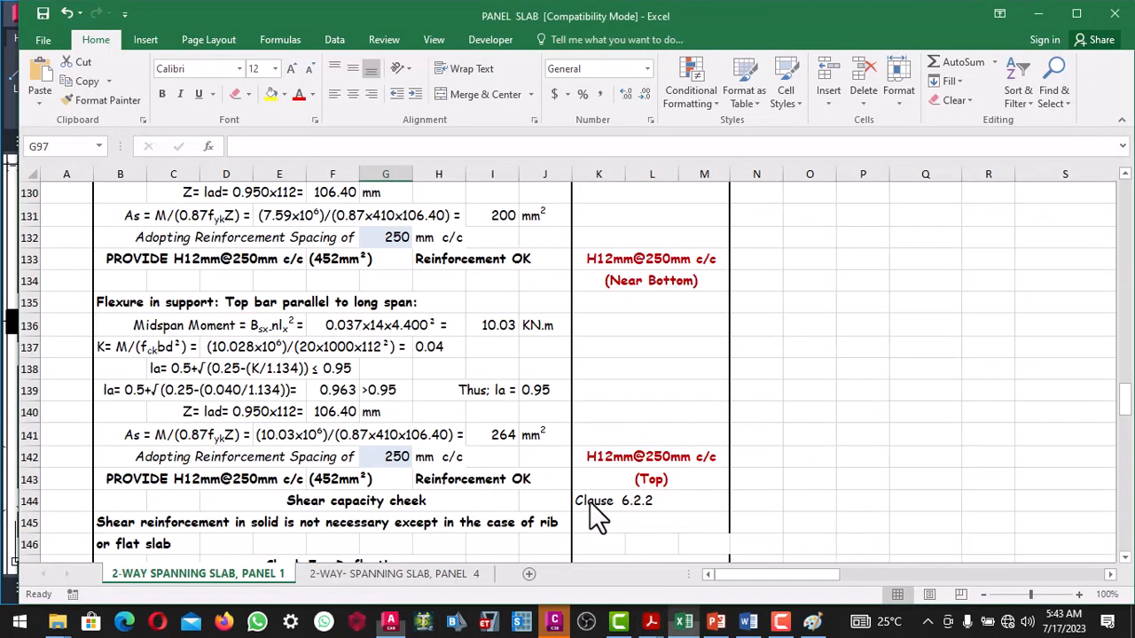
scroll(407, 377, down, 1)
scroll(406, 376, up, 14)
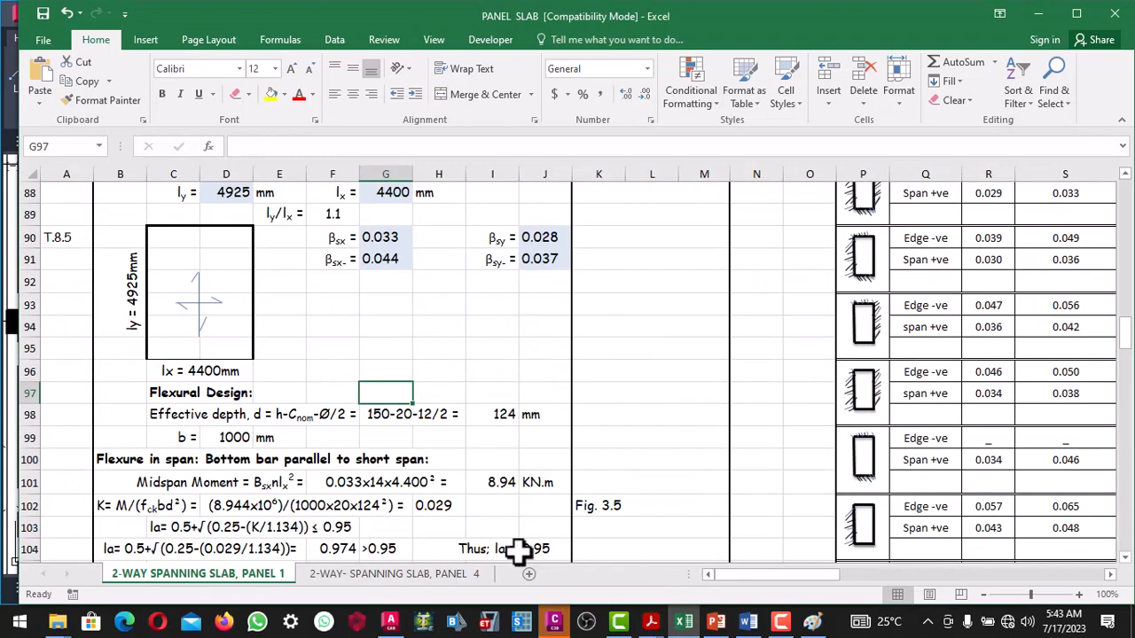
Step: Switch to AutoCAD and change the copied 0.028 label above the short line between panels 1 and 4 to 0.037
click(682, 622)
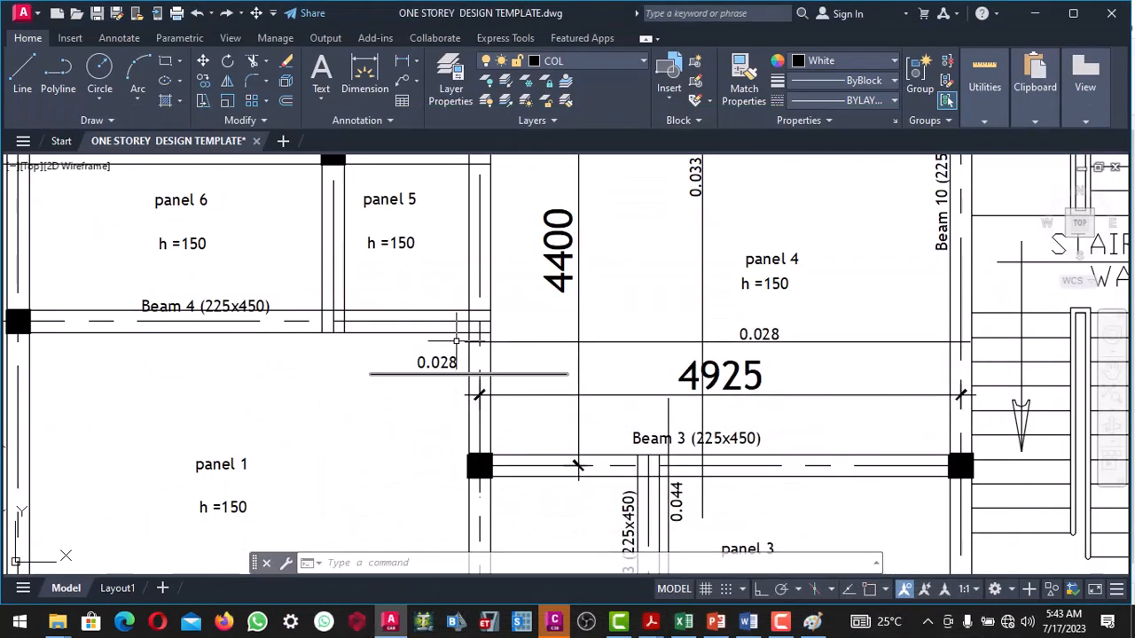
click(433, 359)
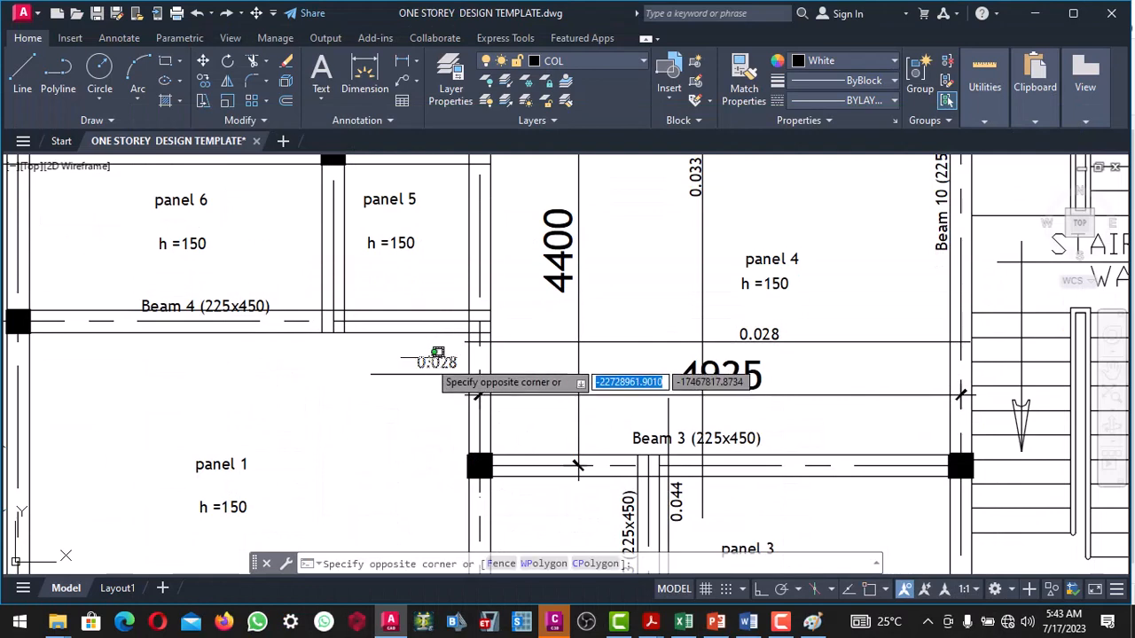
key(Return)
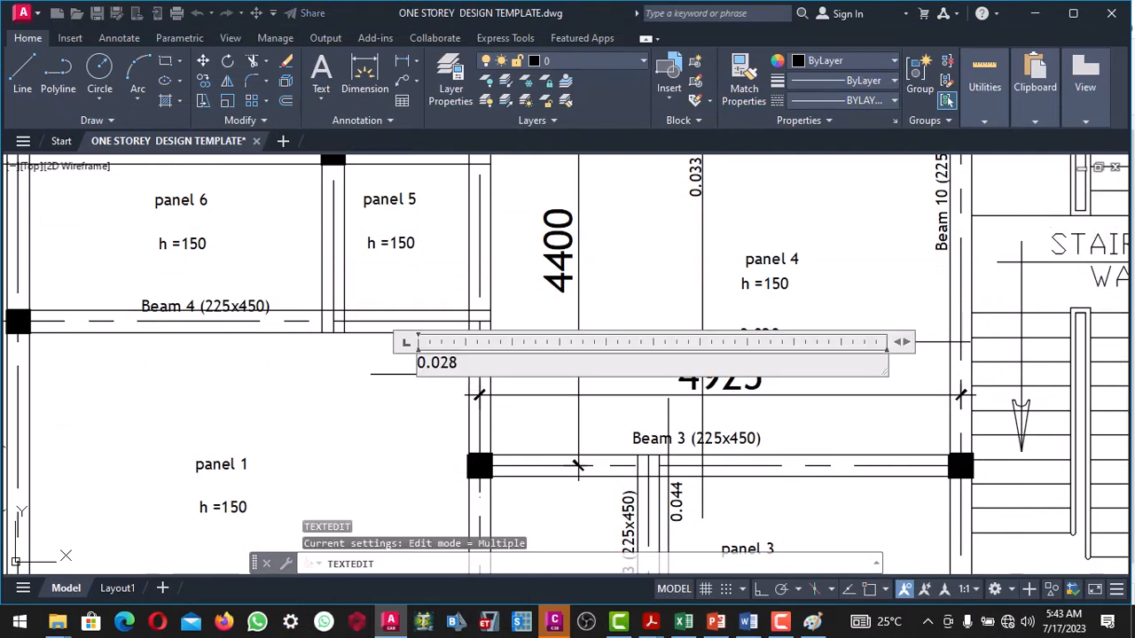
scroll(446, 366, up, 2)
drag(464, 363, 441, 363)
key(BackSpace)
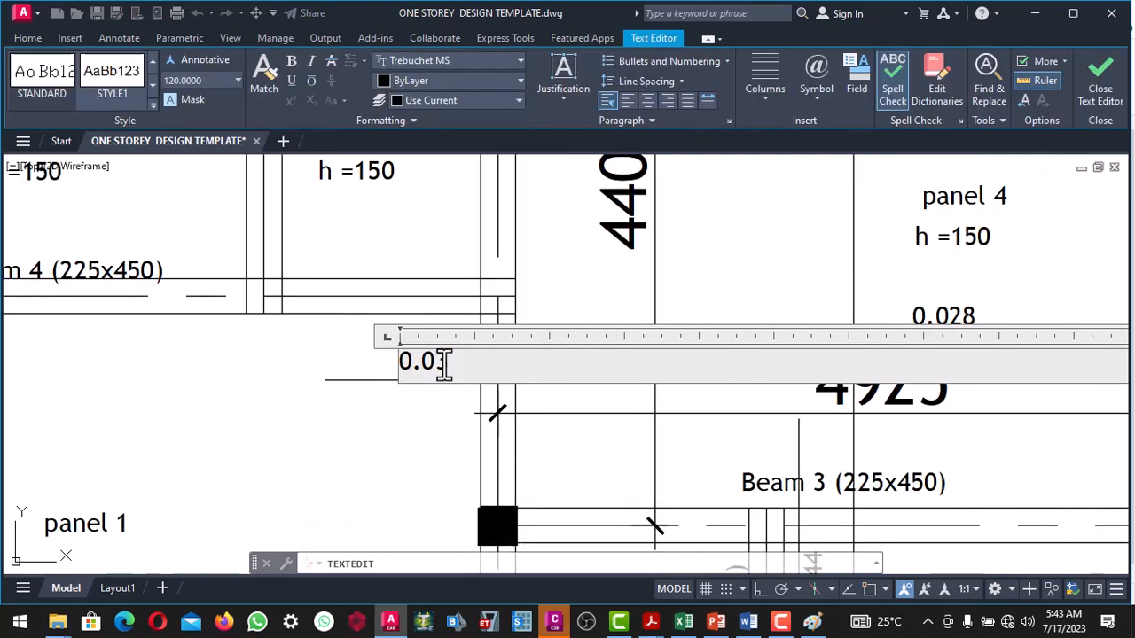
text(37)
click(423, 430)
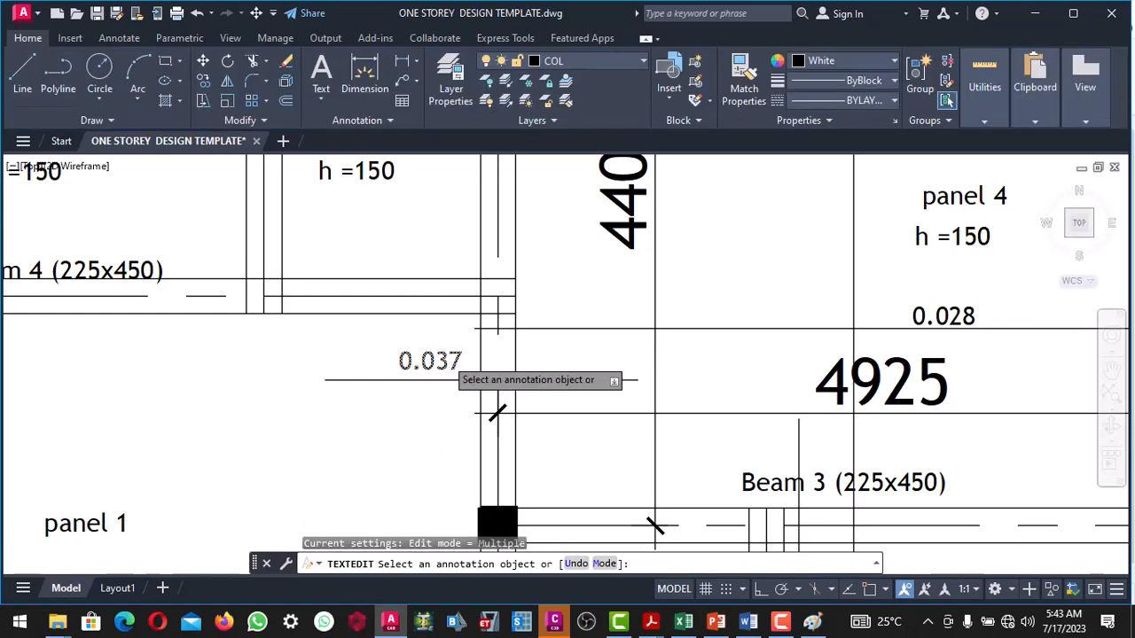
scroll(440, 360, down, 3)
key(Escape)
Step: Examine panel 4's long-span reinforcement lines, comparing the 0.037 support label with the 0.028 midspan label
scroll(440, 360, up, 5)
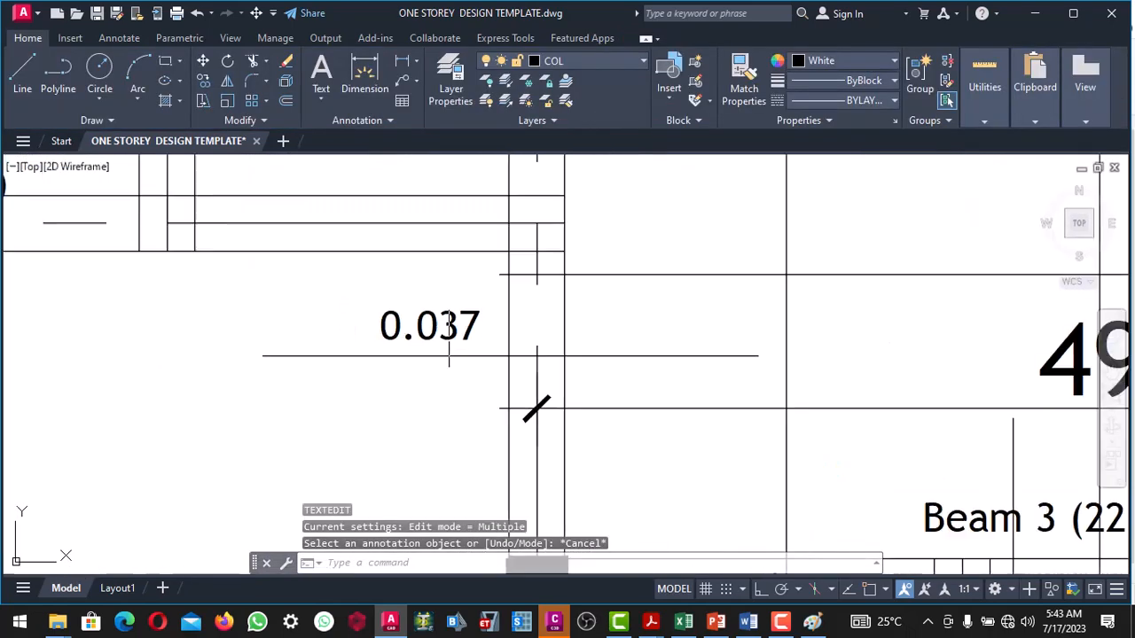
scroll(440, 360, down, 5)
scroll(447, 350, up, 4)
scroll(404, 354, down, 5)
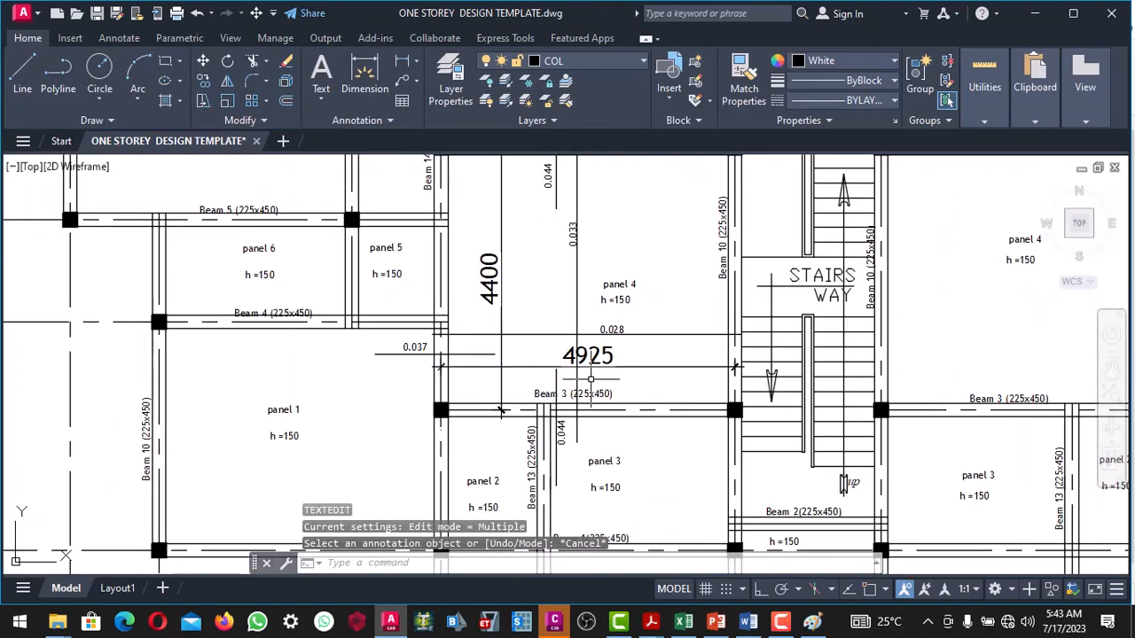
scroll(594, 333, up, 5)
scroll(580, 354, down, 2)
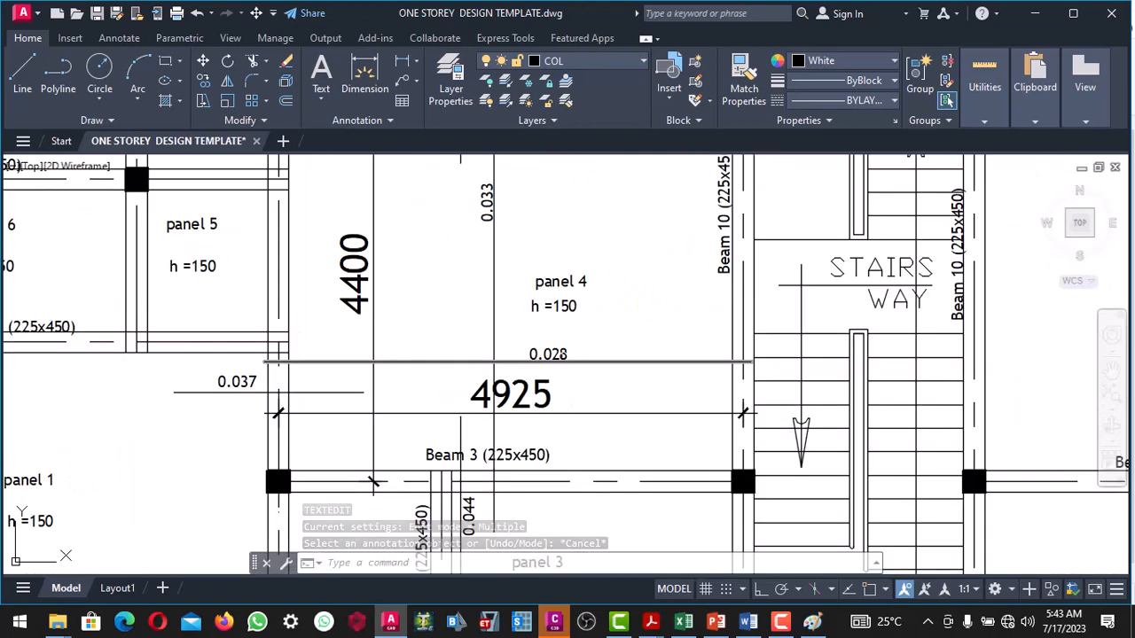
scroll(520, 368, up, 4)
scroll(516, 359, down, 4)
scroll(516, 359, up, 2)
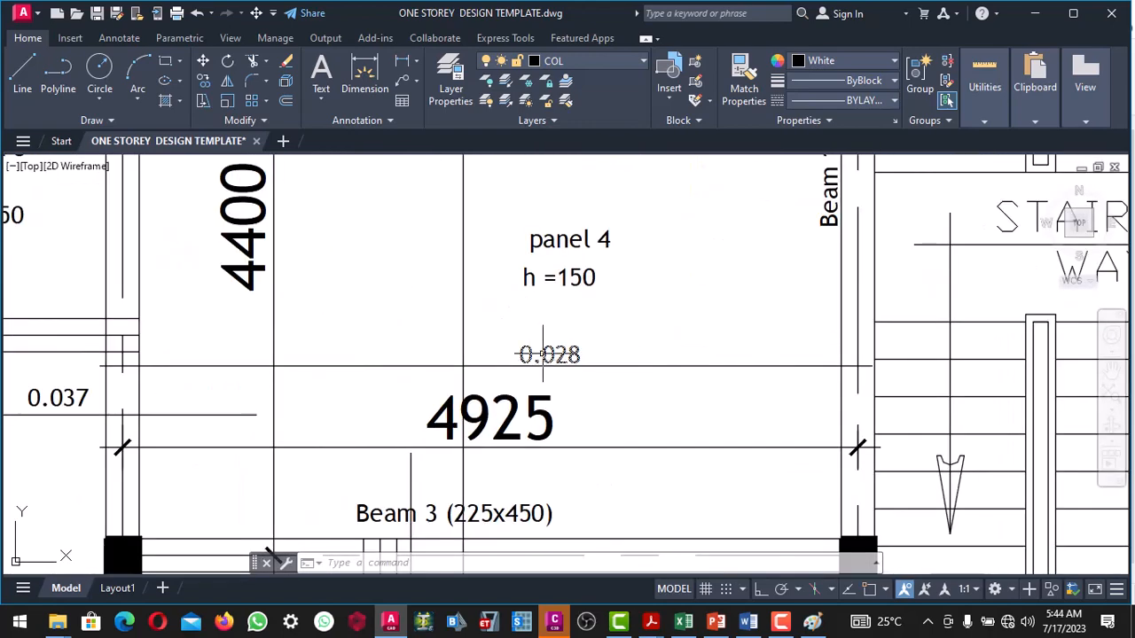
scroll(538, 365, down, 2)
scroll(538, 366, up, 2)
scroll(549, 359, down, 2)
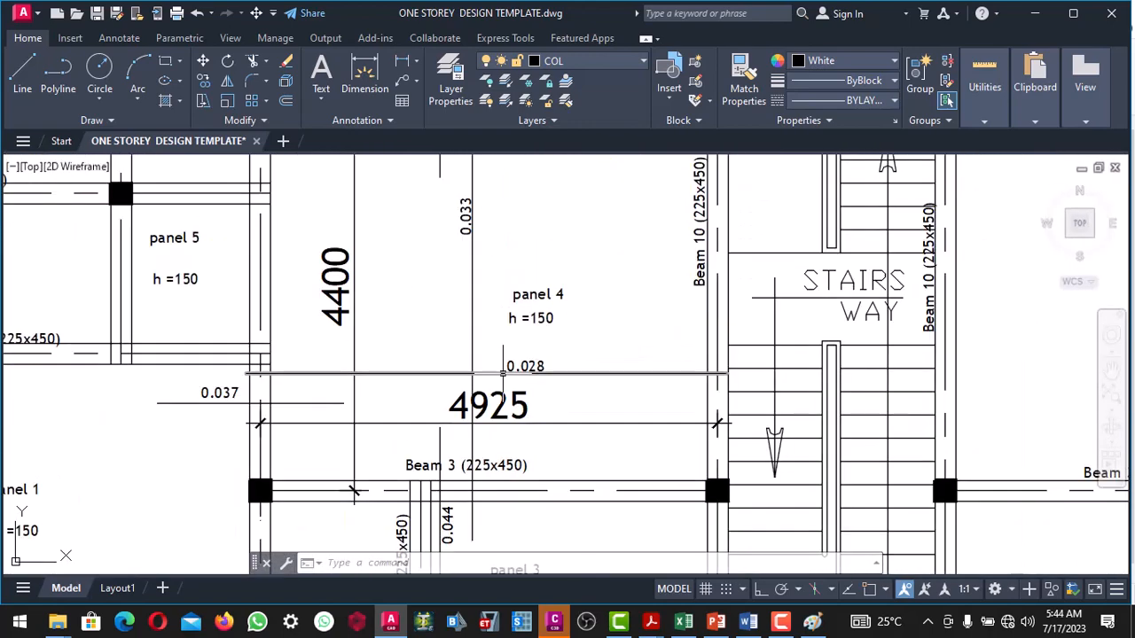
scroll(458, 372, down, 2)
scroll(311, 385, up, 4)
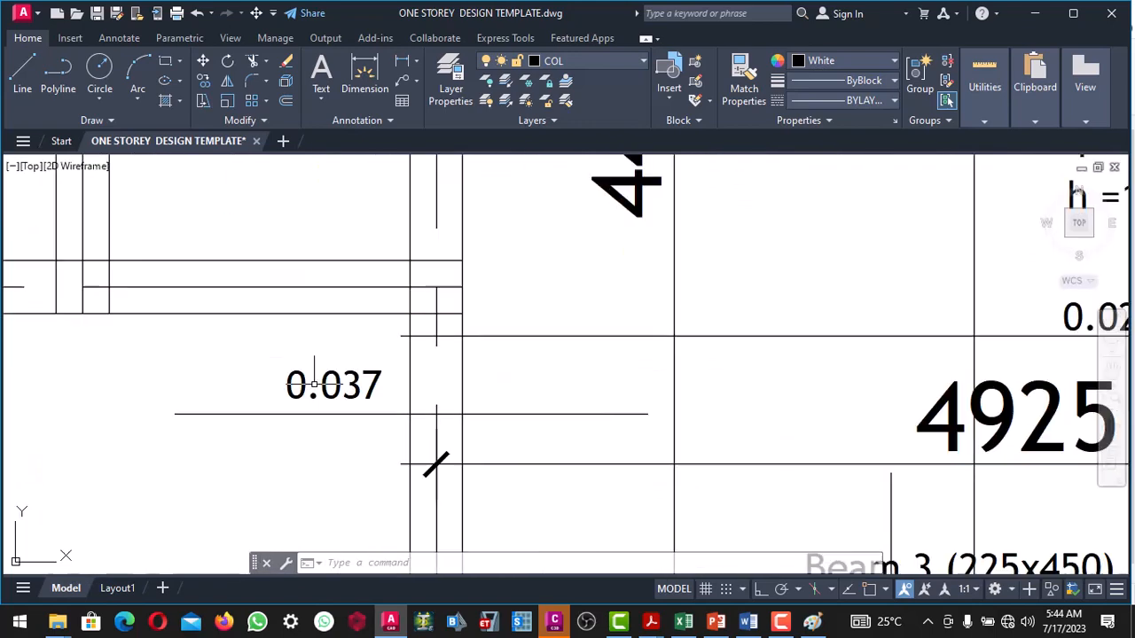
scroll(324, 388, down, 2)
scroll(348, 390, down, 1)
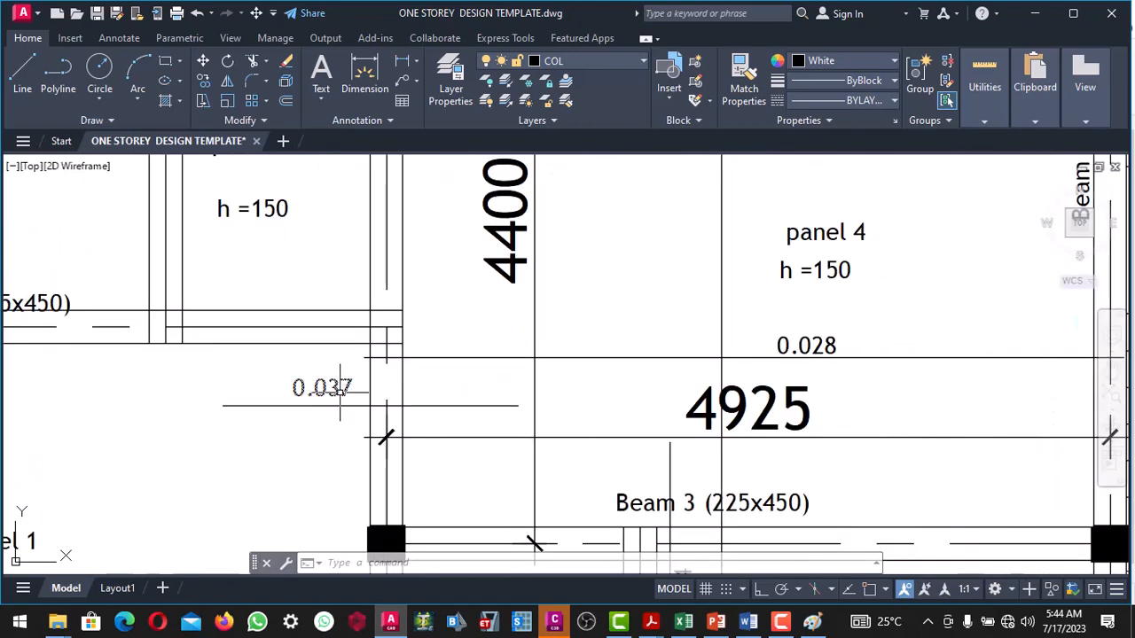
Step: Examine panel 4's short-span lines labelled 0.033 and 0.044 together with the long-span lines near the 4925 dimension
scroll(336, 391, down, 4)
scroll(398, 377, up, 4)
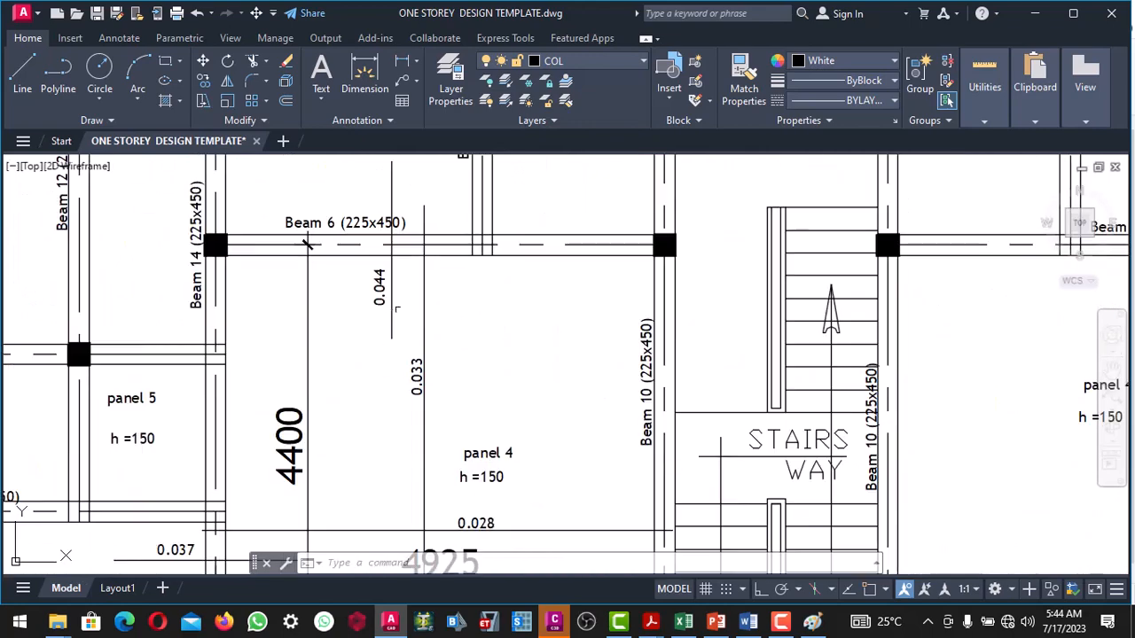
scroll(398, 377, up, 2)
scroll(385, 364, up, 2)
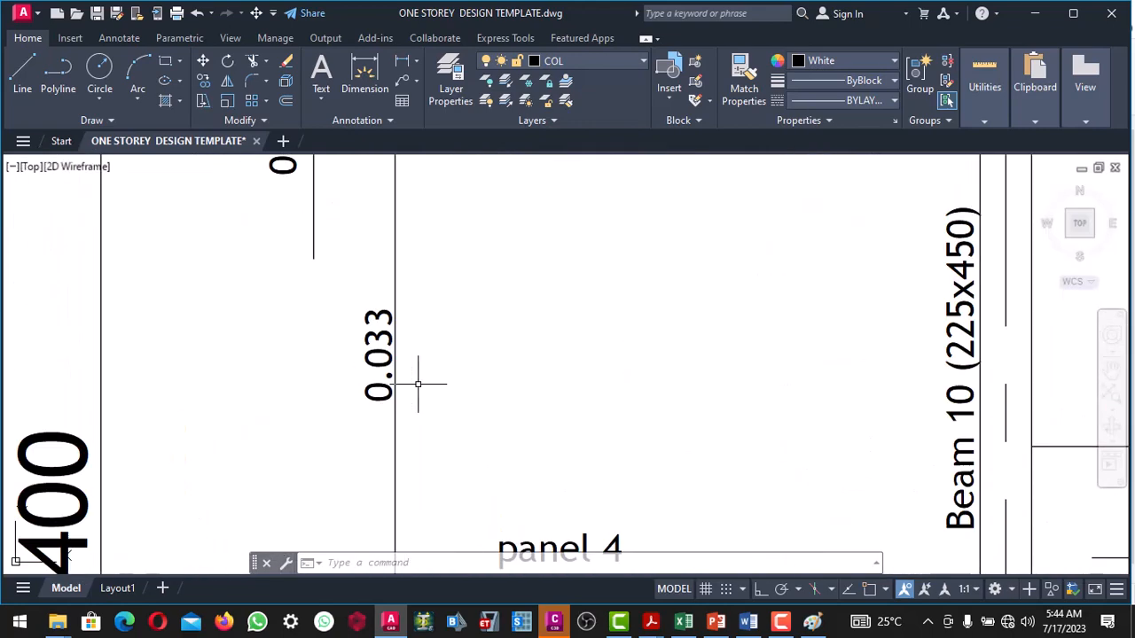
scroll(417, 380, down, 4)
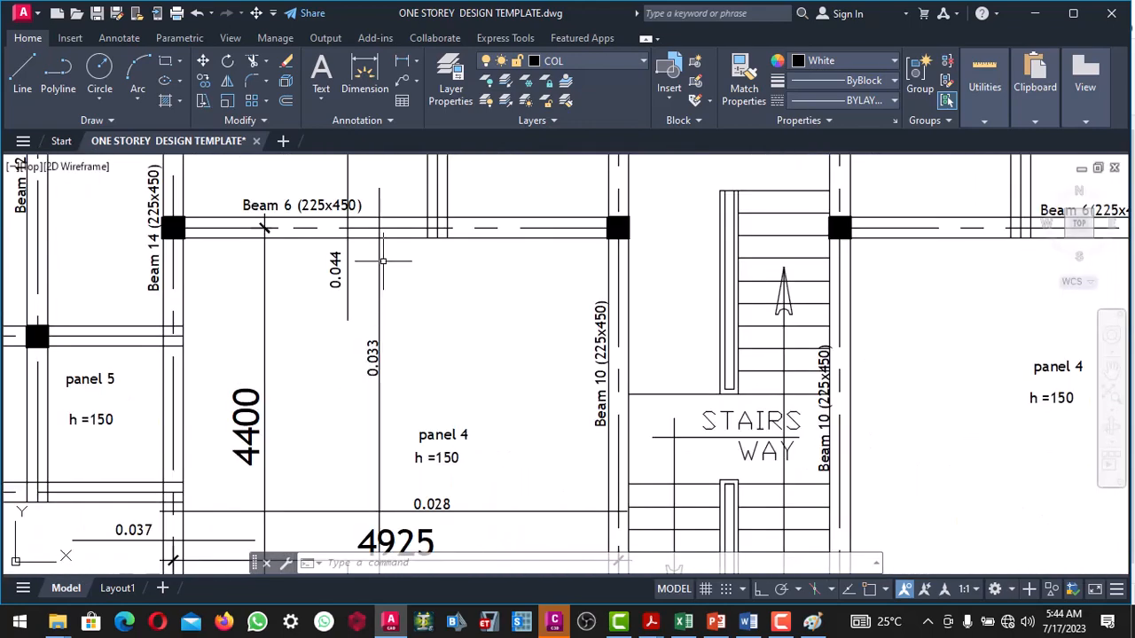
scroll(264, 228, up, 4)
scroll(151, 165, down, 6)
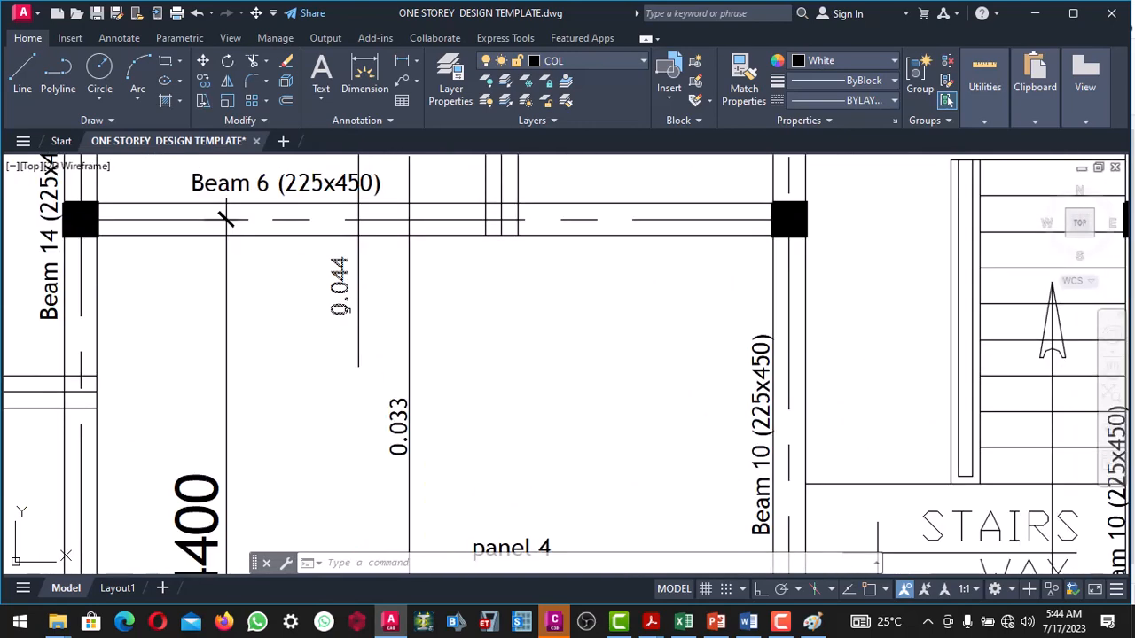
scroll(346, 306, up, 3)
scroll(354, 265, down, 3)
scroll(254, 444, up, 3)
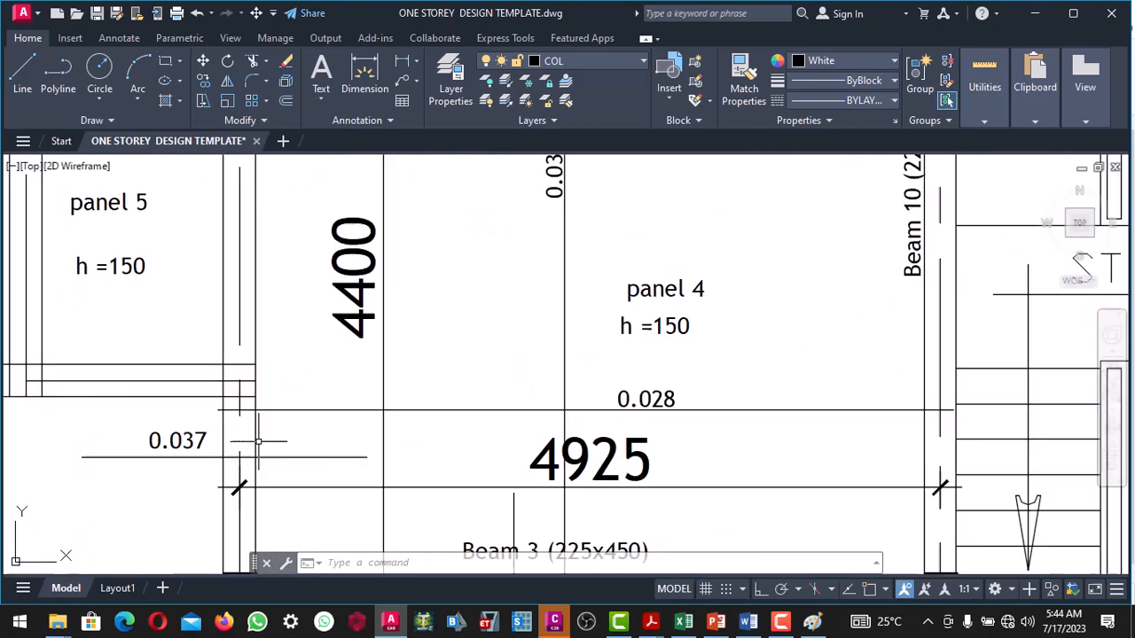
scroll(317, 368, down, 1)
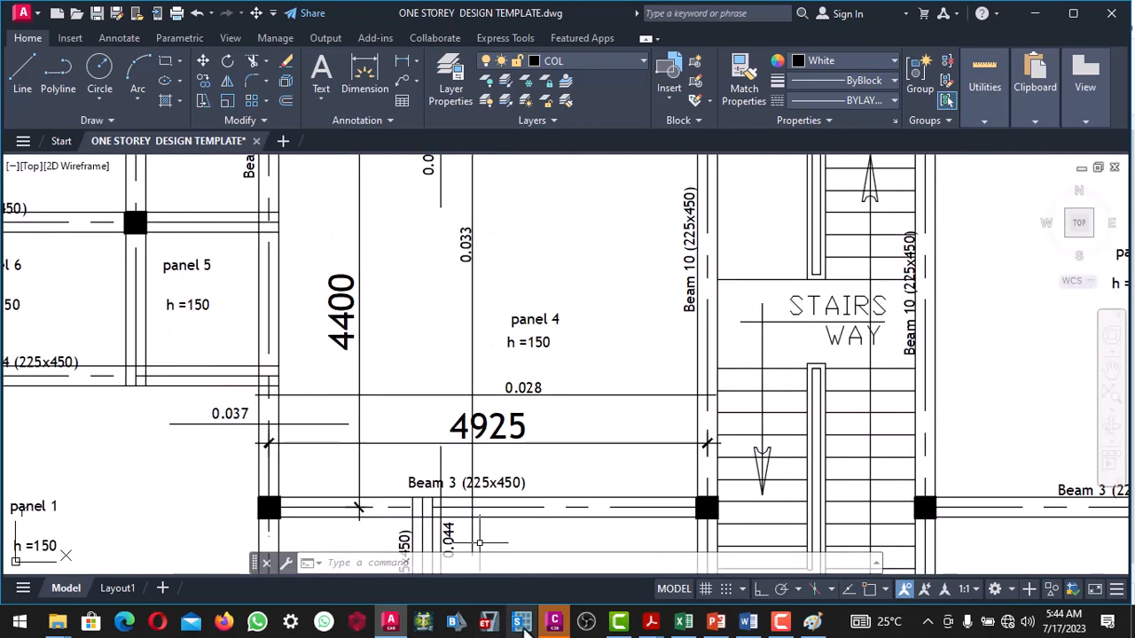
Step: Switch to Excel and review the long-span support flexure, shear capacity and deflection checks in rows 133 to 155
click(687, 624)
scroll(444, 425, down, 12)
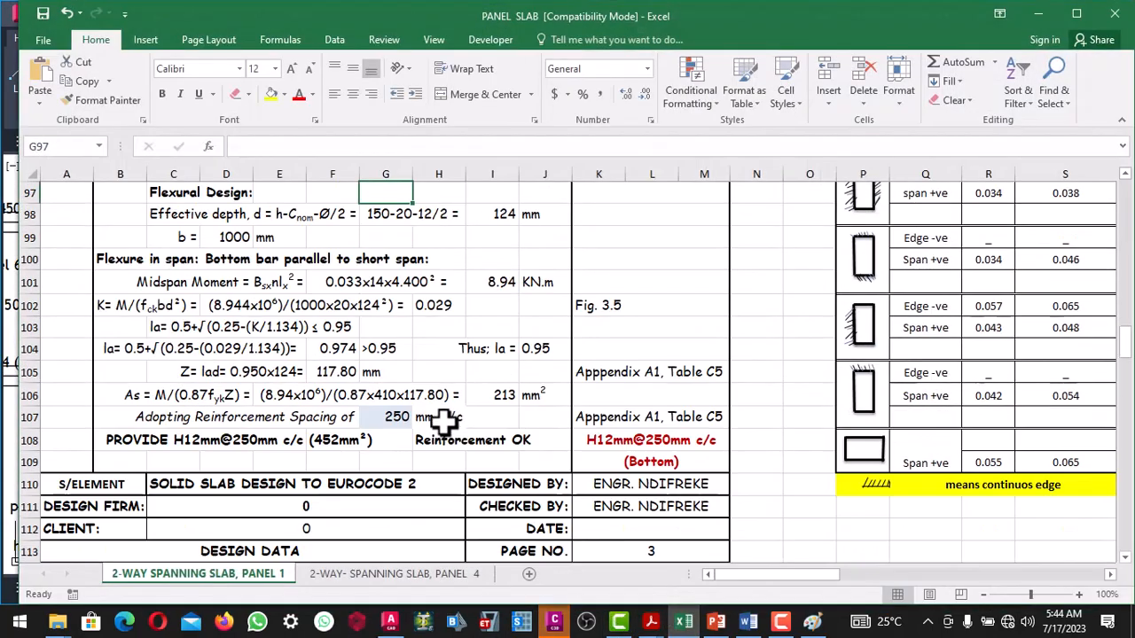
scroll(425, 416, down, 5)
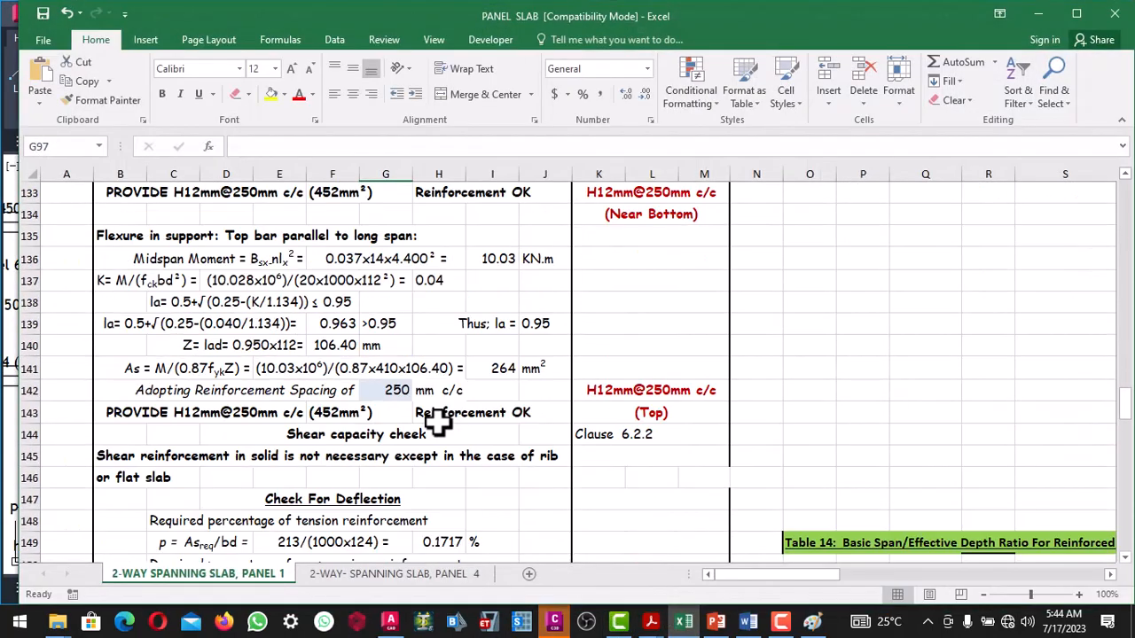
scroll(366, 347, up, 2)
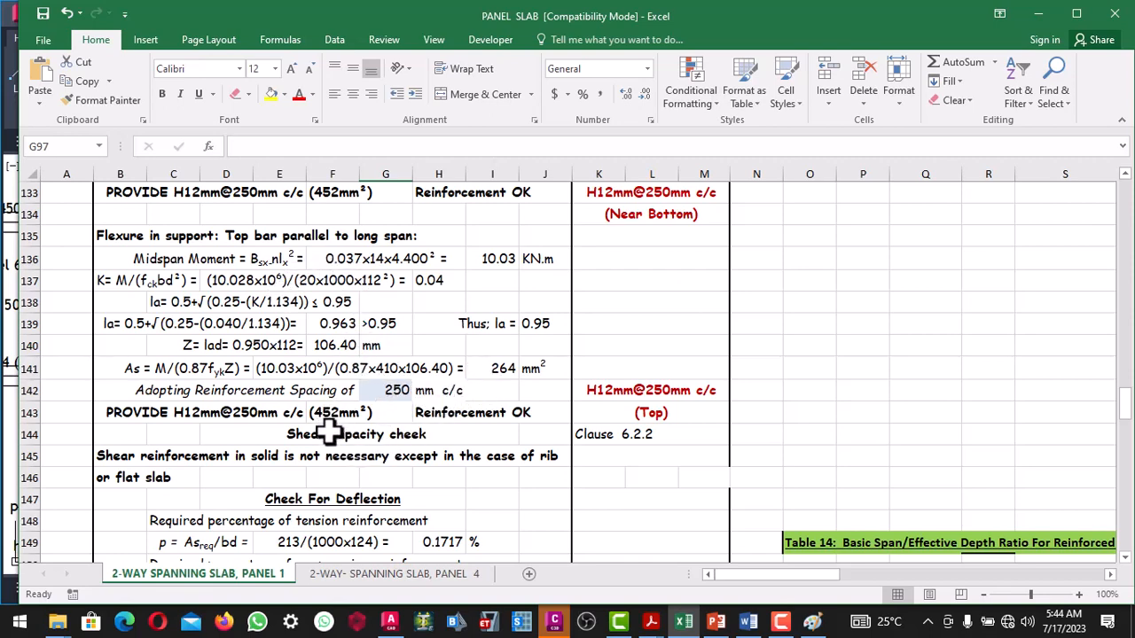
scroll(355, 416, down, 1)
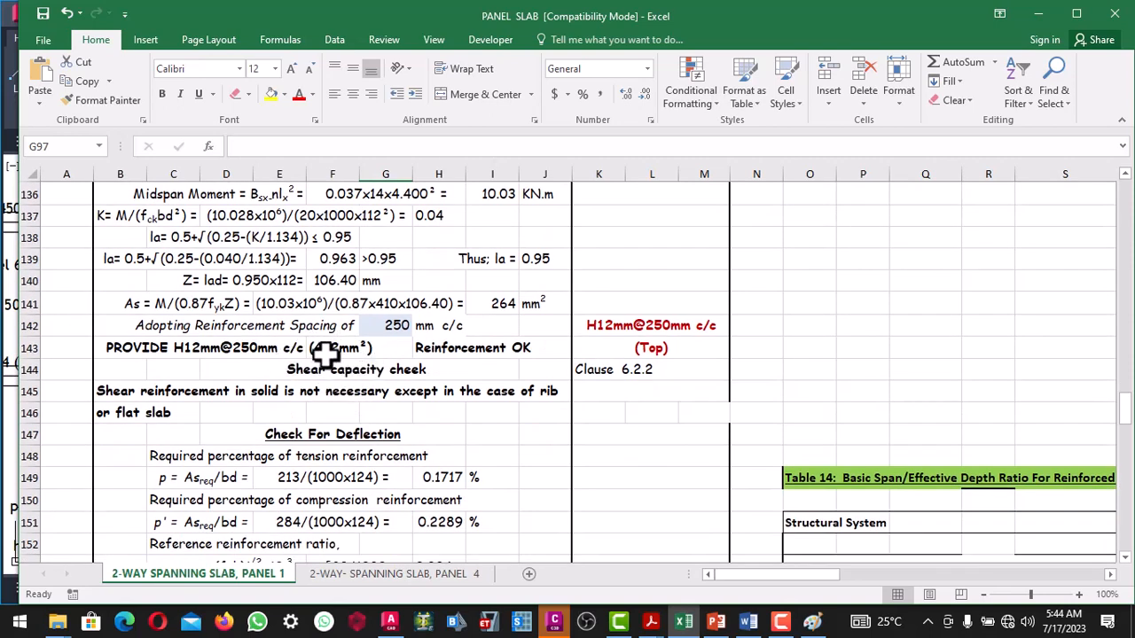
scroll(344, 391, down, 1)
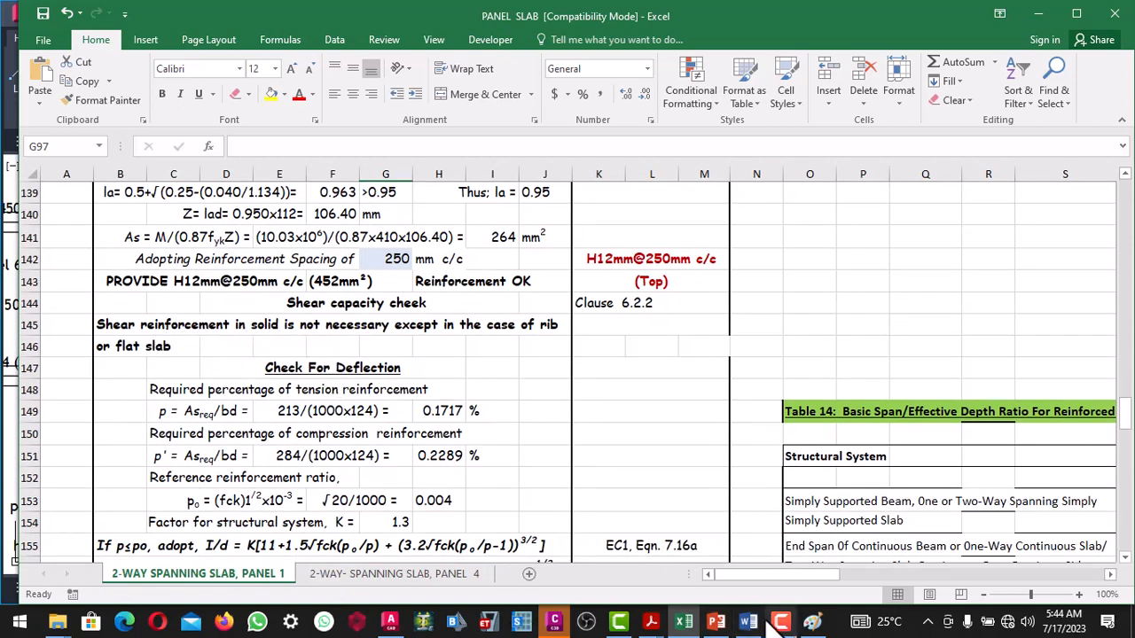
Step: Switch to PowerPoint and insert "than" before "200mm" in slide 4's bullet about shear in solid slab design
click(718, 623)
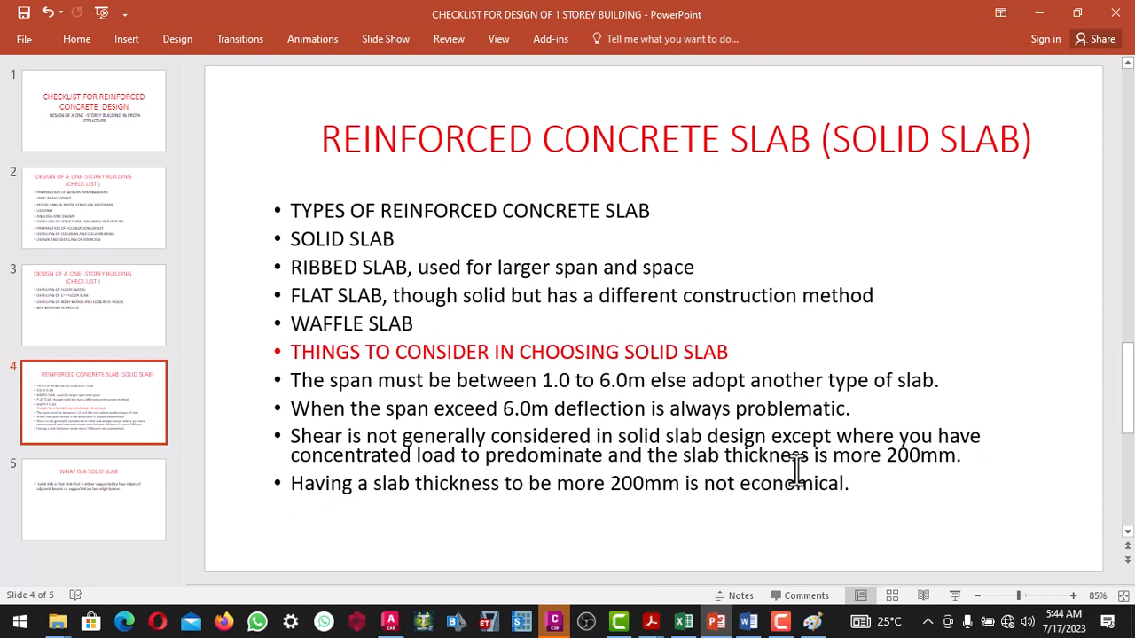
click(883, 462)
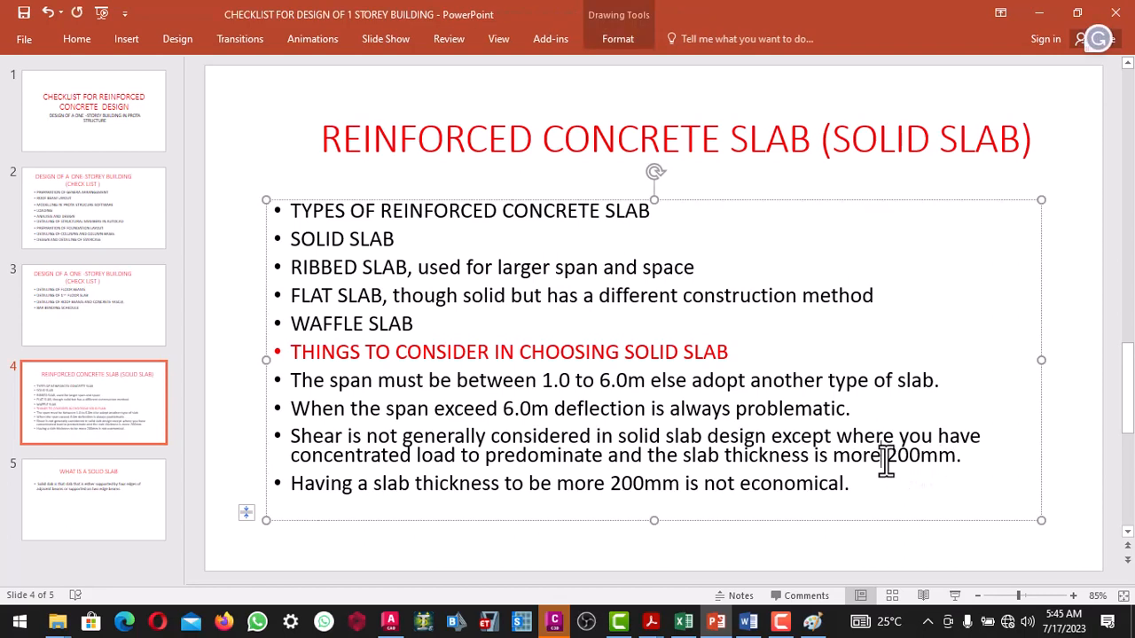
text(than)
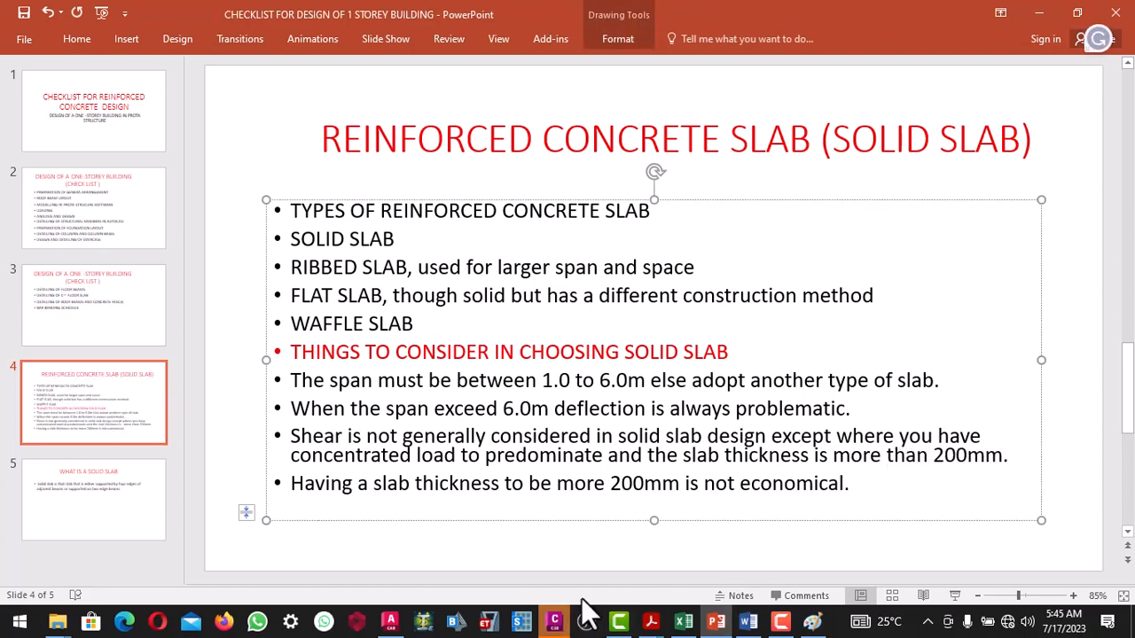
Step: Switch to AutoCAD and examine panel 4's 4400 and 4925 spans and its surrounding beams and panels
click(390, 621)
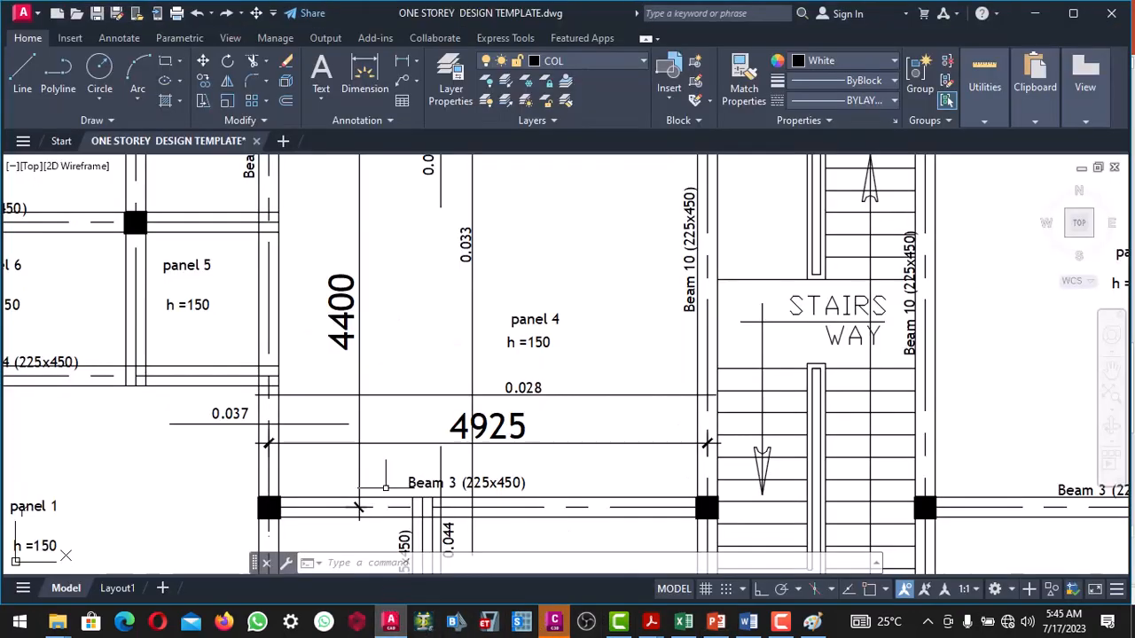
scroll(523, 362, down, 3)
scroll(523, 362, up, 3)
scroll(523, 362, down, 2)
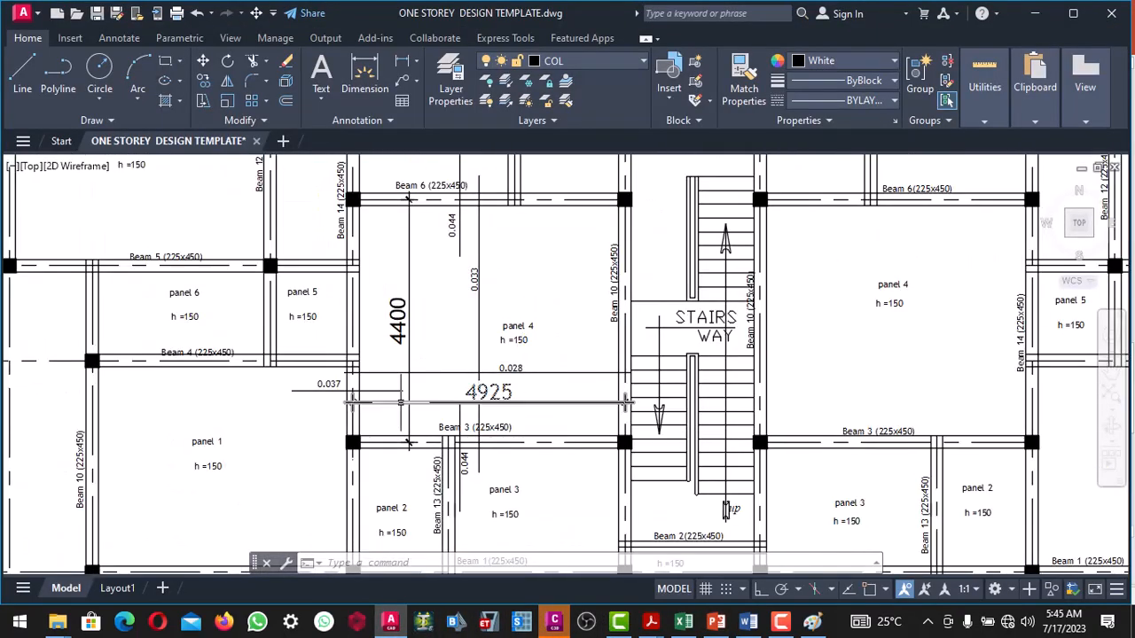
scroll(523, 361, down, 3)
scroll(496, 354, up, 4)
scroll(482, 337, down, 3)
scroll(477, 324, up, 4)
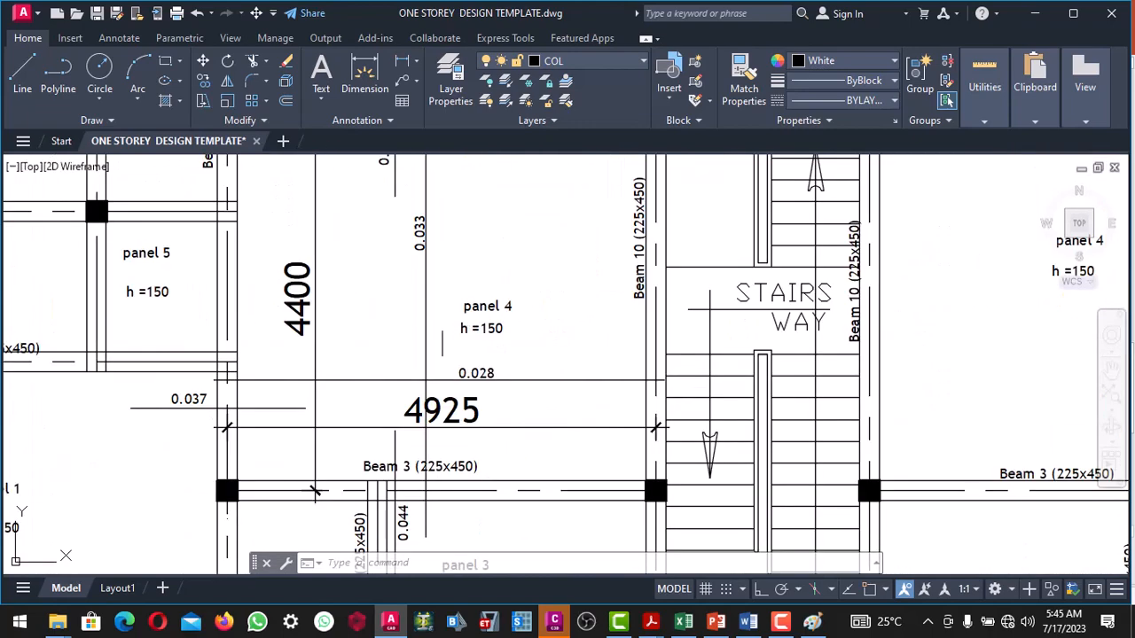
scroll(479, 354, down, 2)
scroll(481, 381, up, 2)
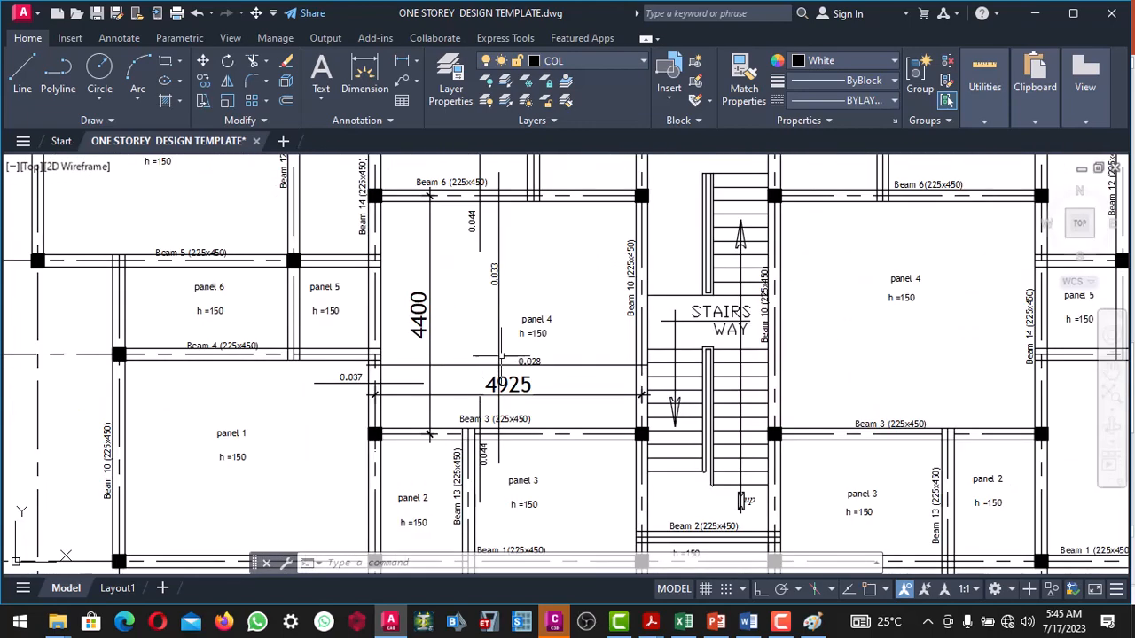
scroll(501, 356, down, 3)
scroll(466, 324, up, 3)
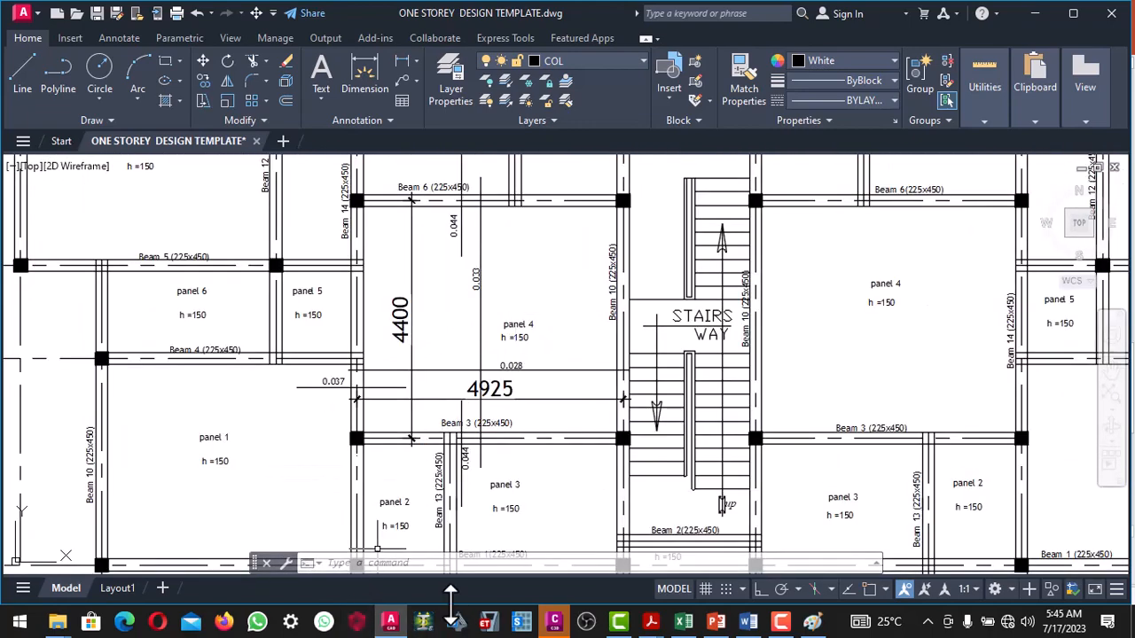
Step: Switch to Excel and review the shear capacity note and the required tension and compression reinforcement percentages in rows 144 to 151
click(684, 622)
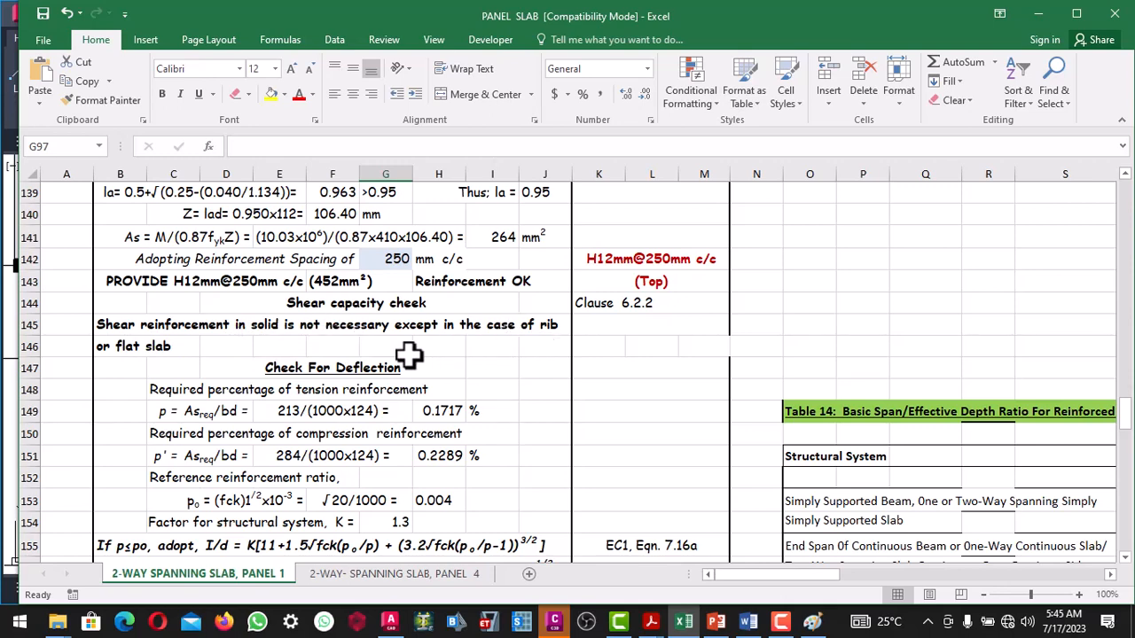
scroll(355, 355, down, 1)
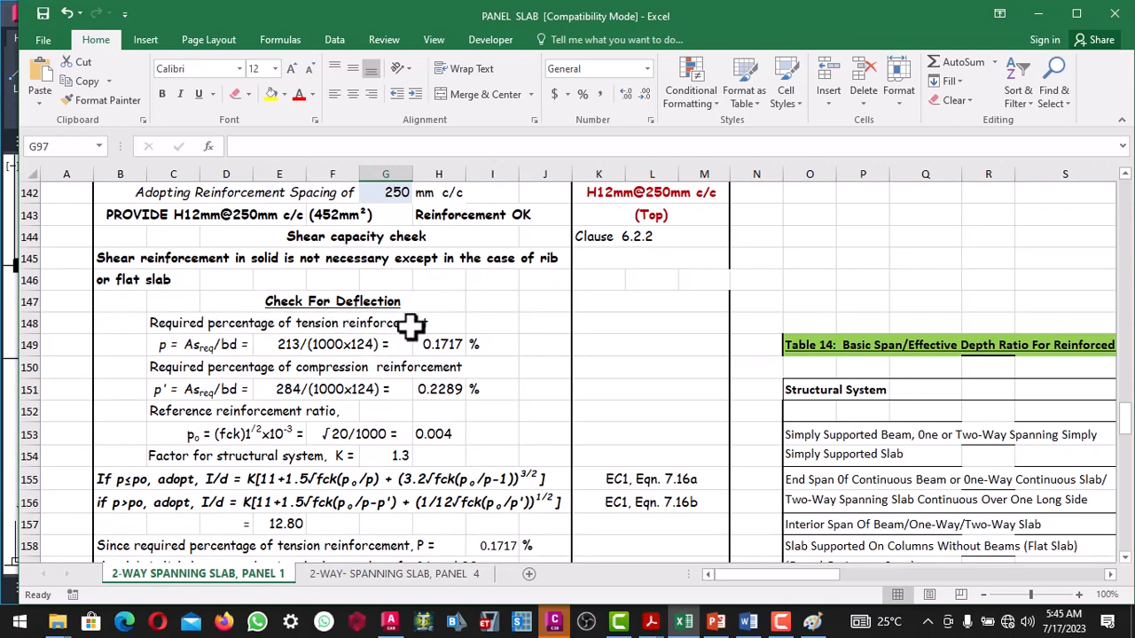
scroll(409, 326, down, 1)
click(509, 328)
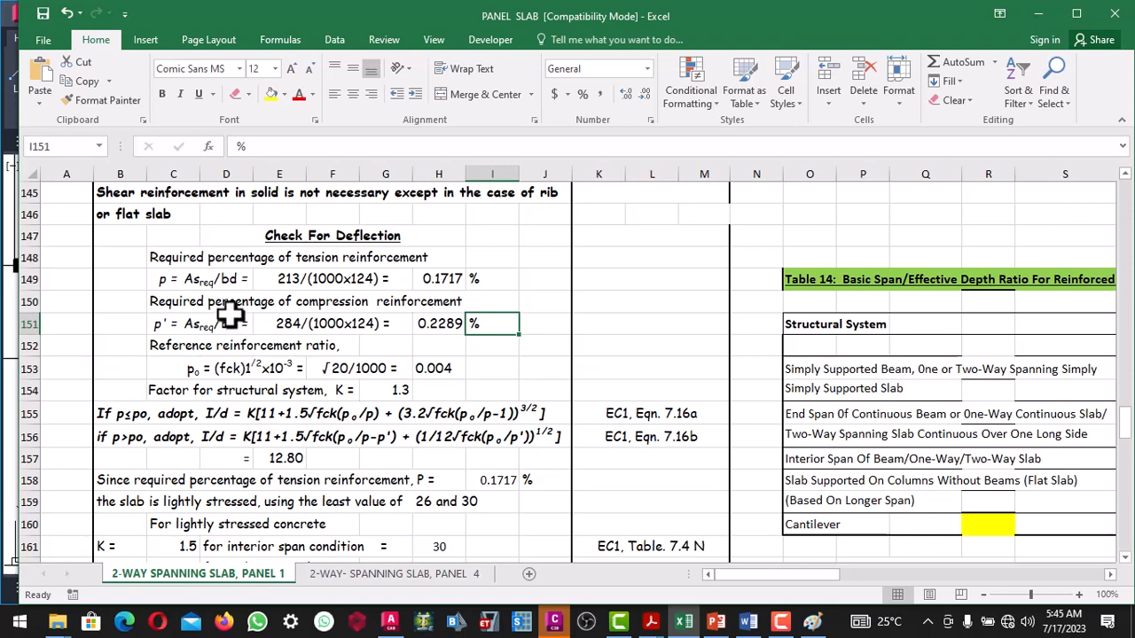
click(440, 238)
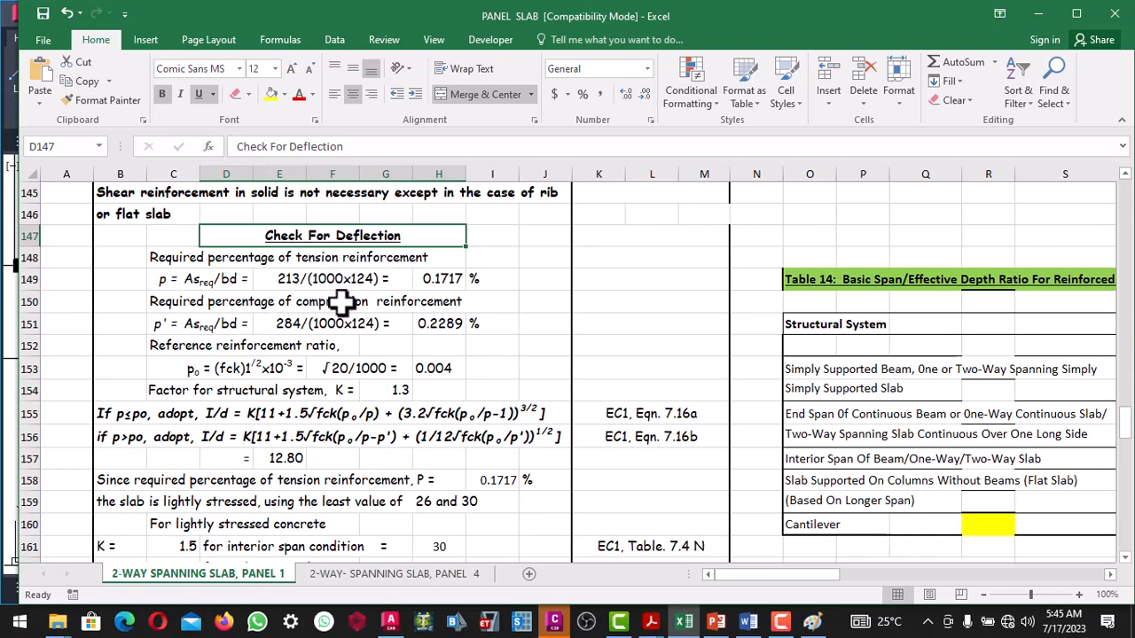
Step: Review the short-span midspan and support flexure calculations in rows 97 to 122 as the source of the deflection check's steel areas
scroll(355, 302, up, 2)
scroll(390, 319, up, 2)
scroll(394, 326, up, 18)
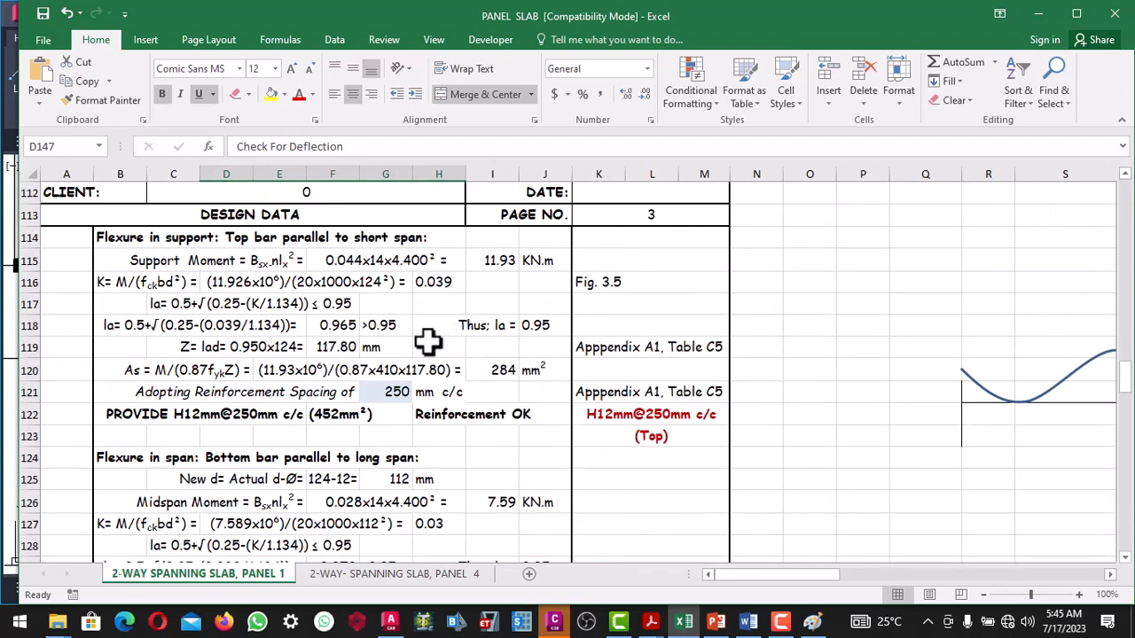
scroll(451, 322, down, 6)
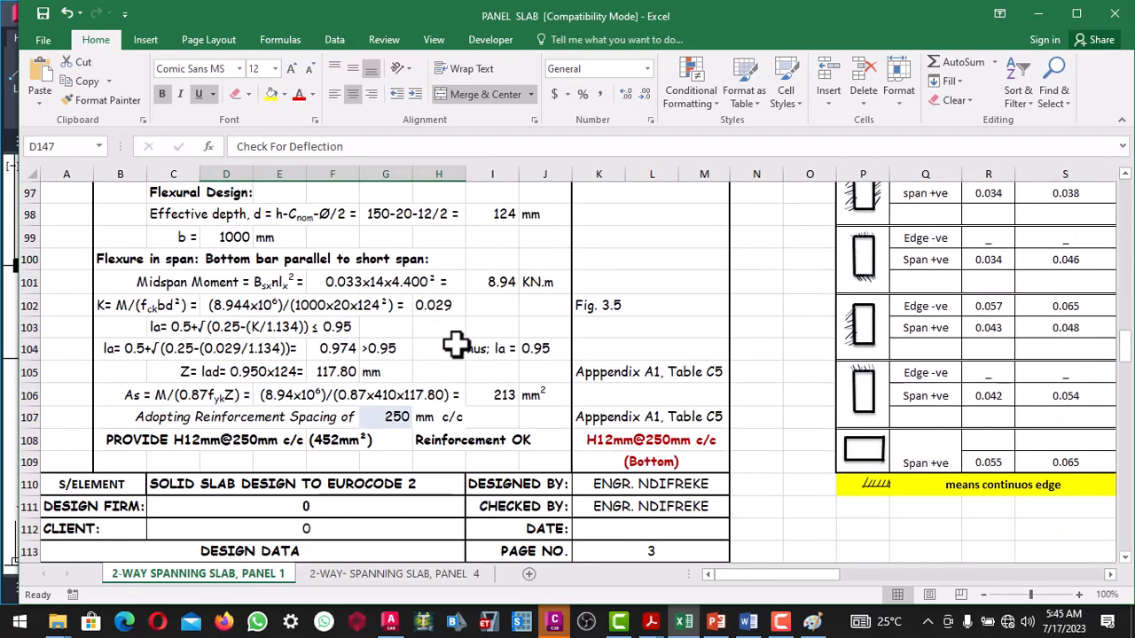
scroll(463, 366, down, 1)
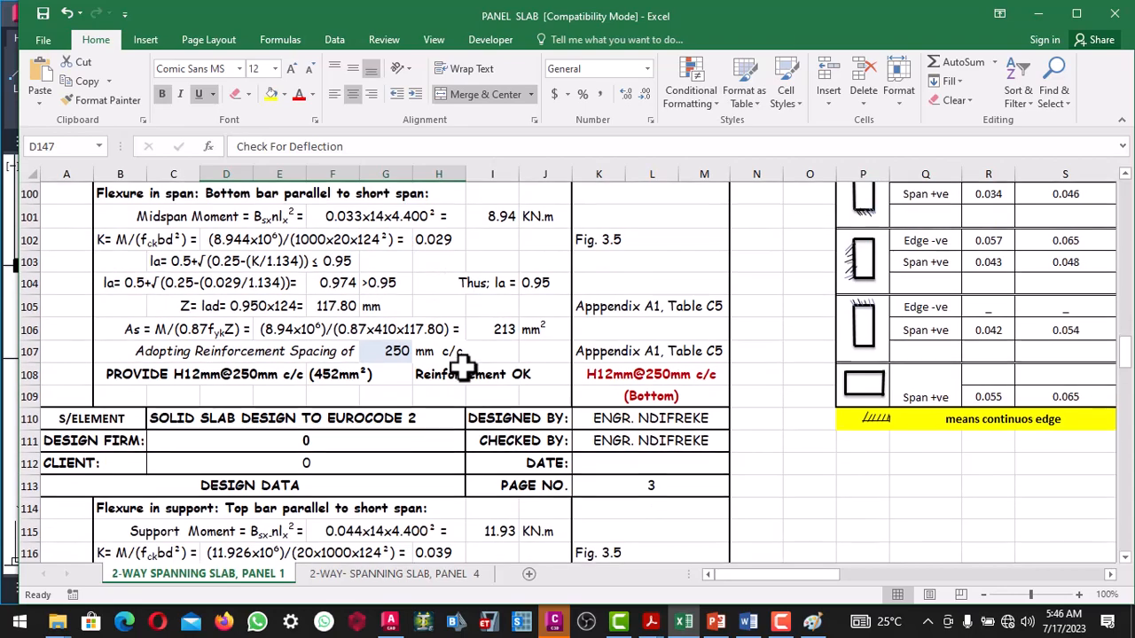
scroll(497, 330, down, 13)
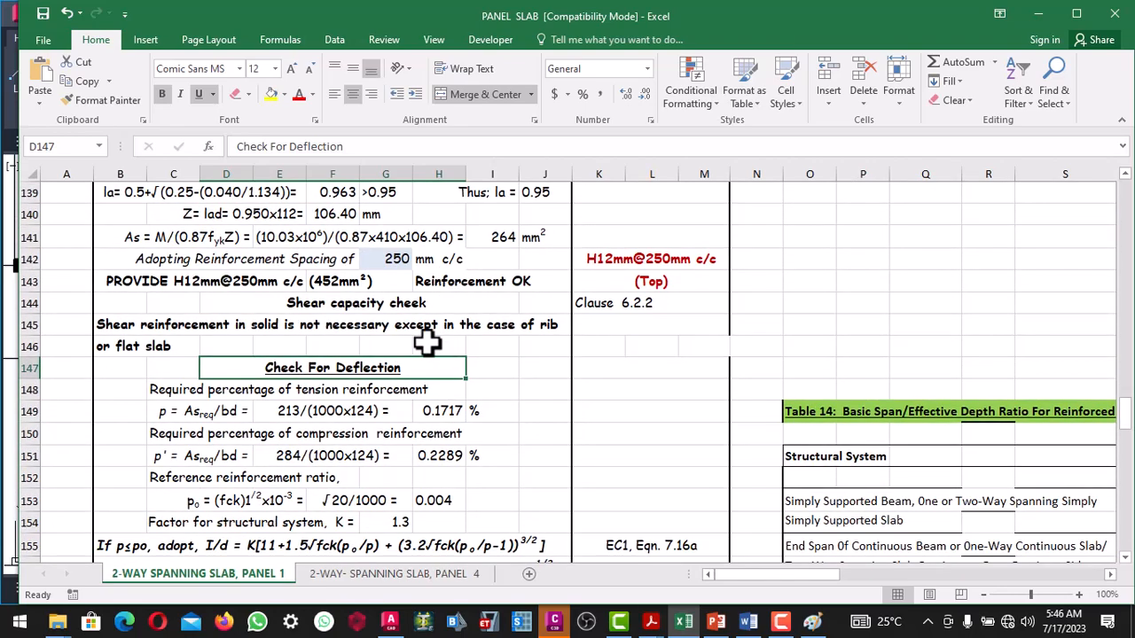
Step: Examine the deflection check's structural system factor K against Table 14's basic span/effective depth ratios
scroll(415, 338, down, 2)
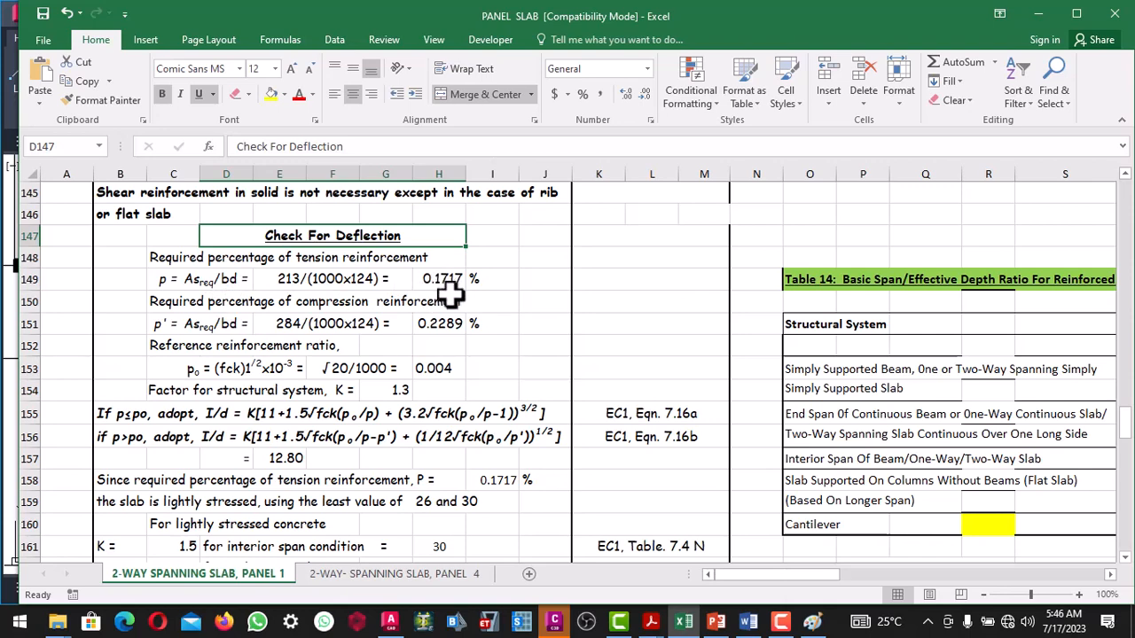
scroll(390, 314, down, 1)
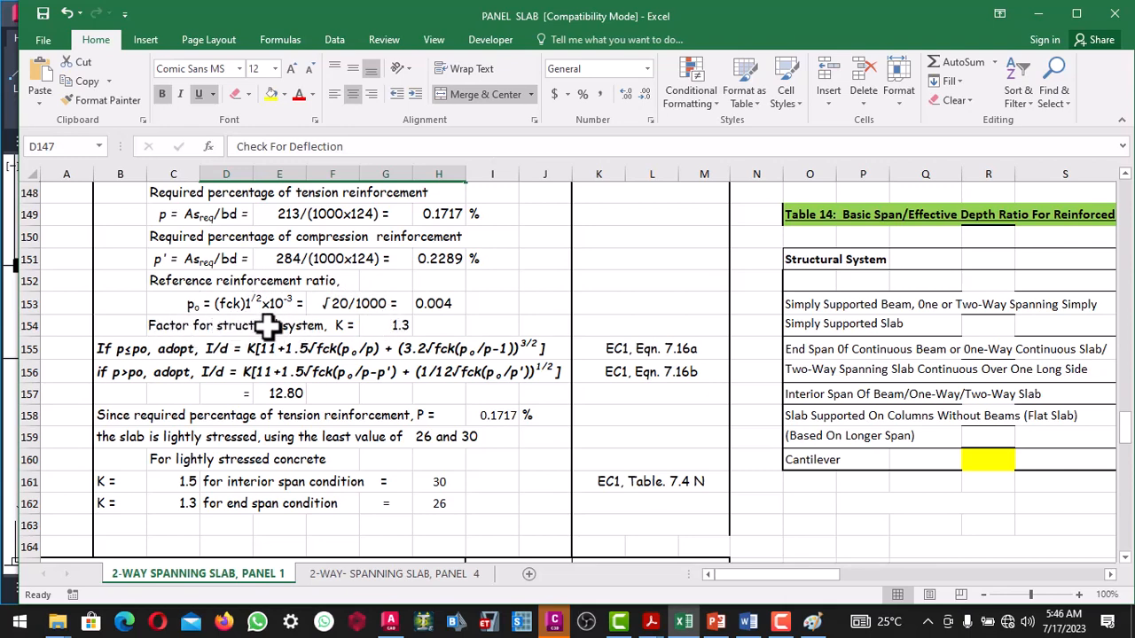
click(1110, 574)
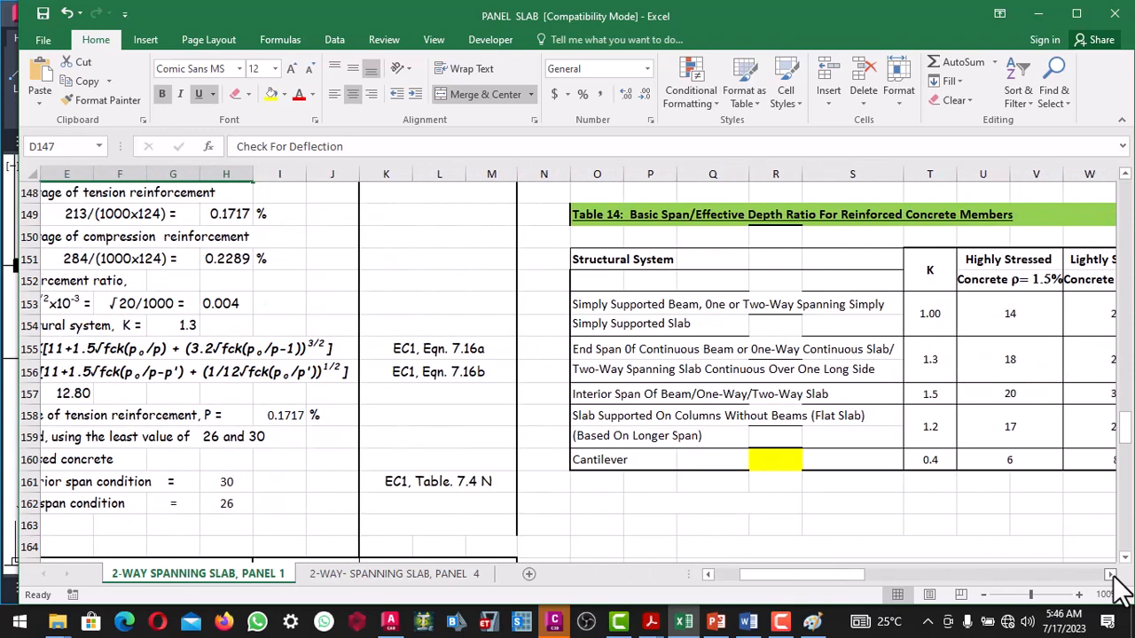
scroll(916, 493, up, 1)
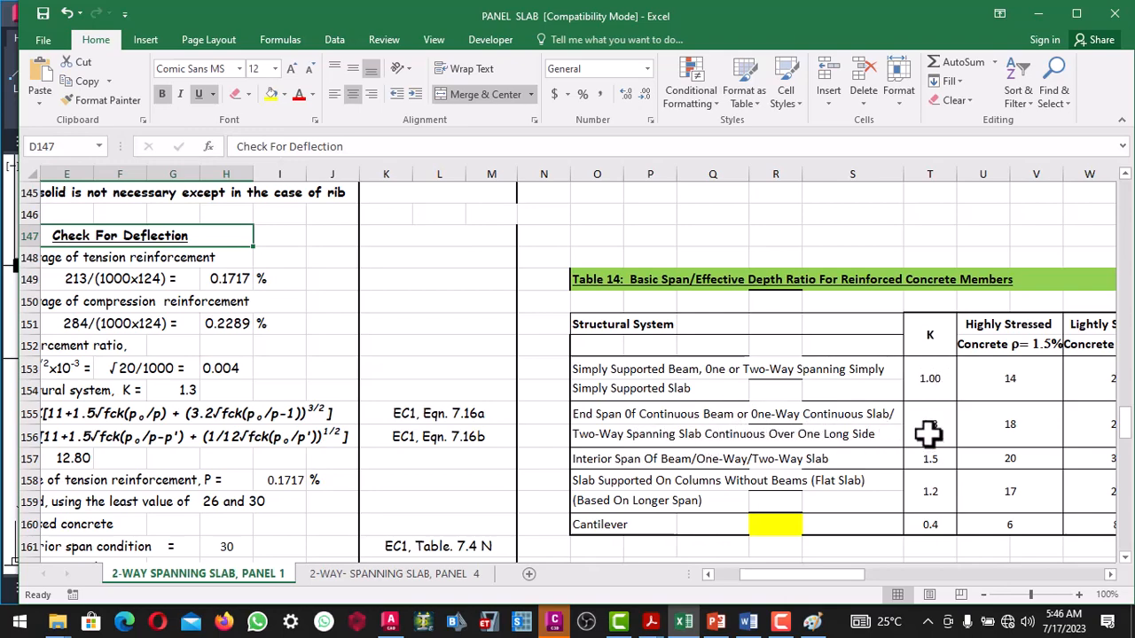
click(709, 574)
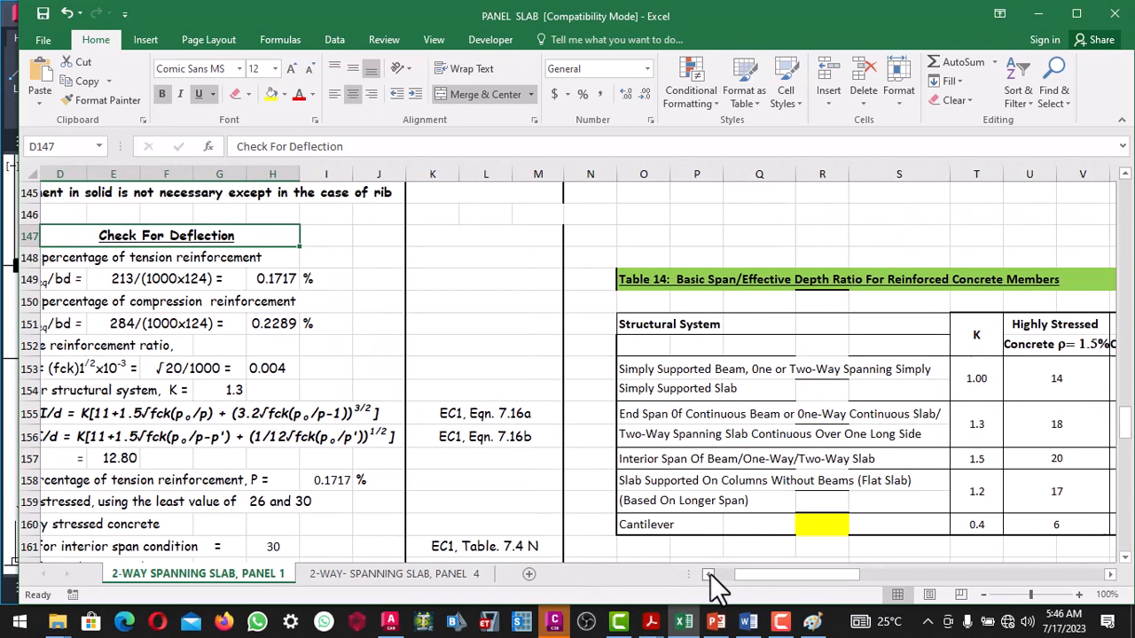
scroll(412, 377, down, 1)
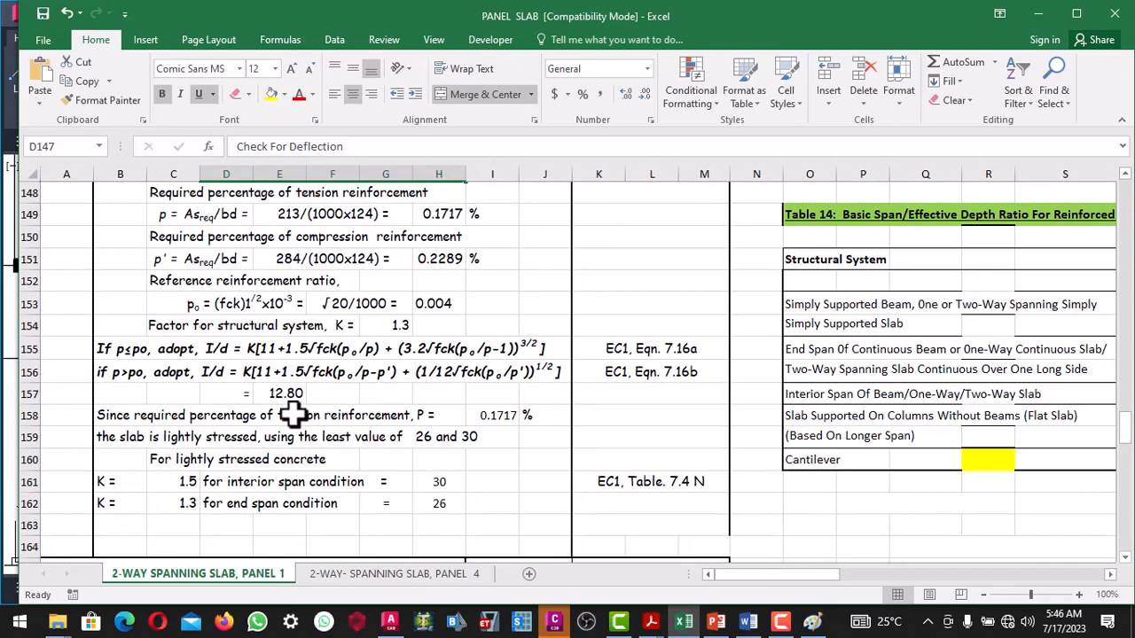
Step: Compare the tension reinforcement percentage with the reference ratio p₀ and examine which span/depth equation, 7.16a or 7.16b, applies in rows 148 to 162
scroll(302, 399, up, 1)
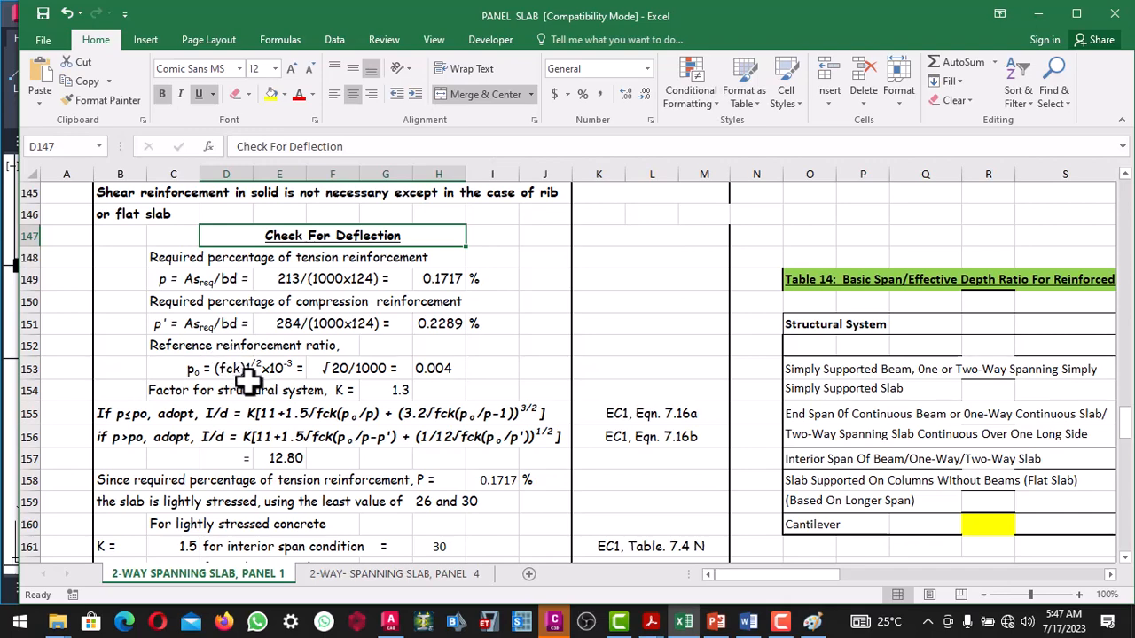
scroll(251, 381, down, 2)
scroll(237, 381, up, 1)
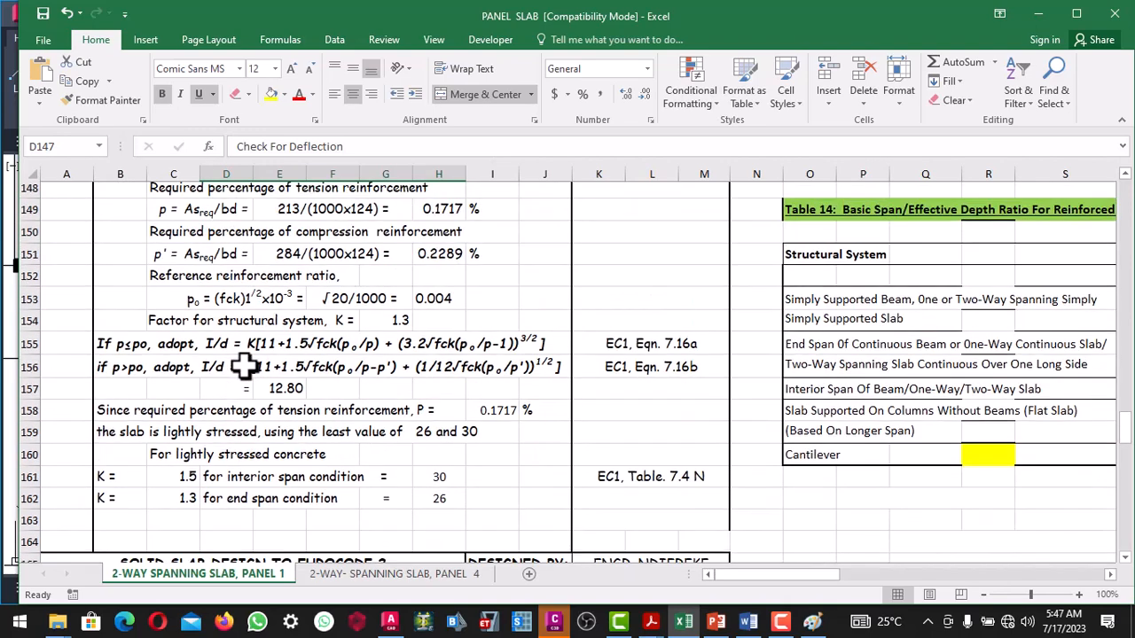
scroll(221, 359, up, 1)
scroll(222, 359, up, 1)
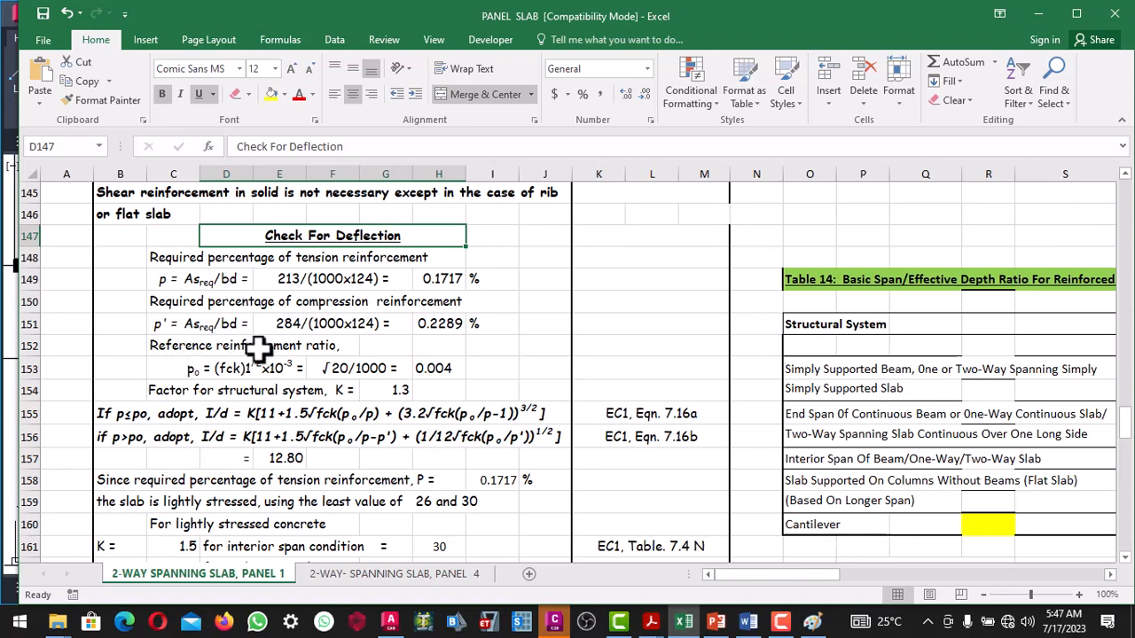
scroll(324, 350, down, 1)
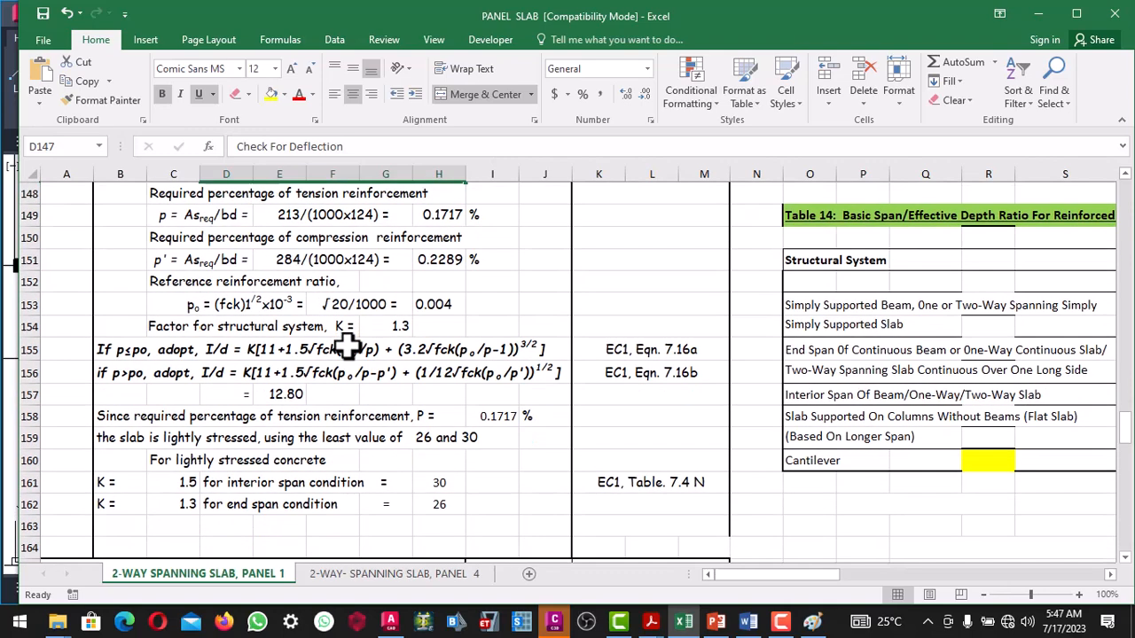
scroll(213, 335, up, 2)
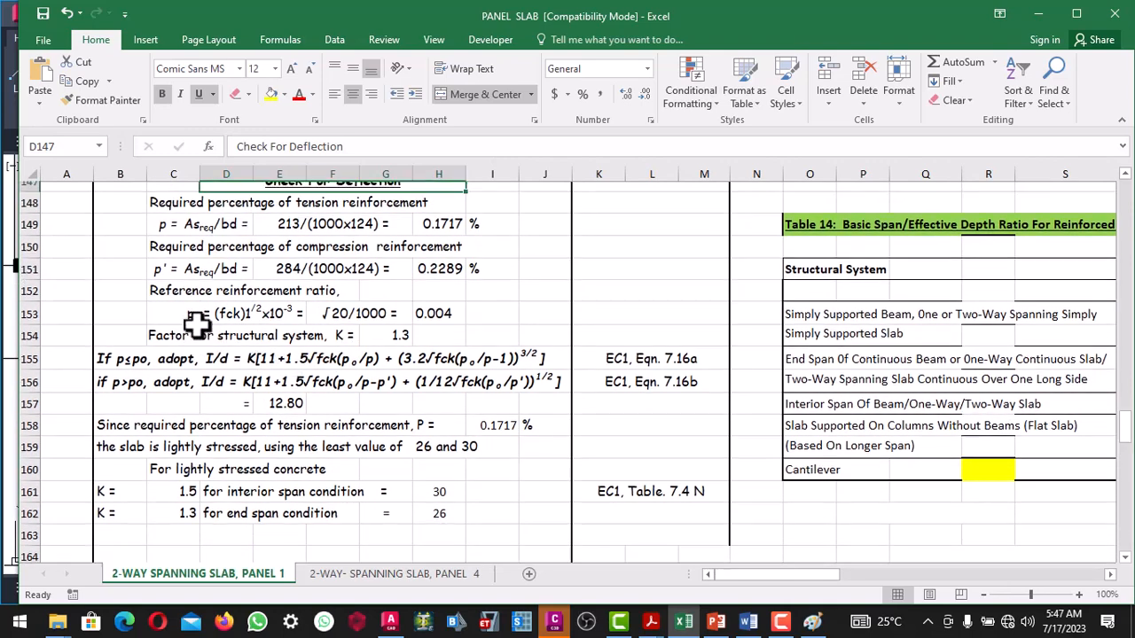
scroll(191, 342, down, 3)
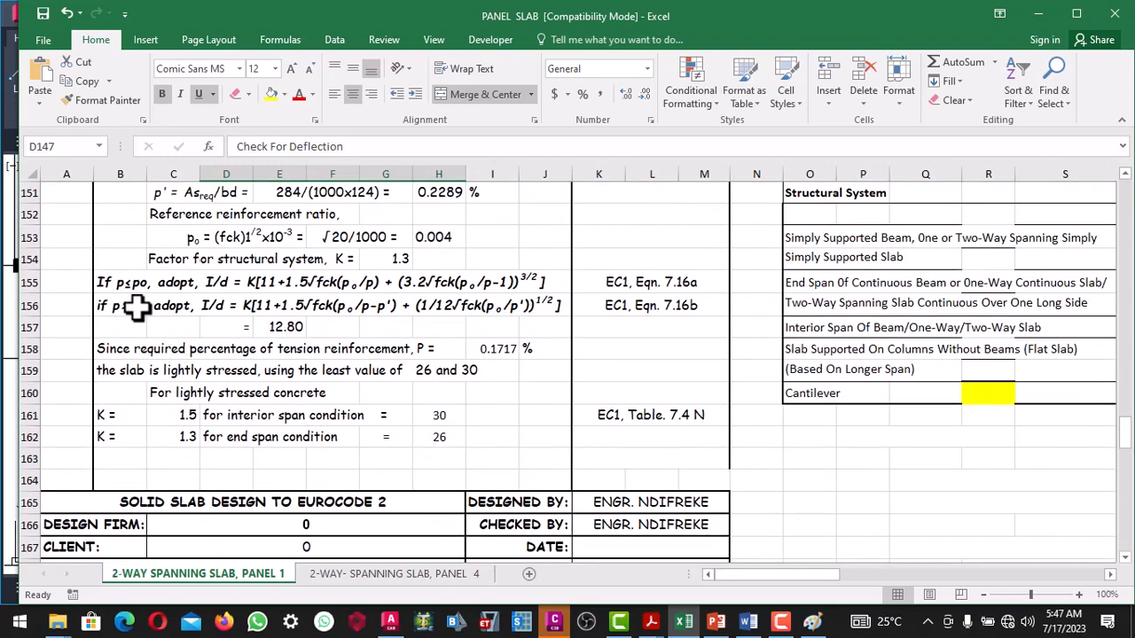
scroll(221, 266, up, 1)
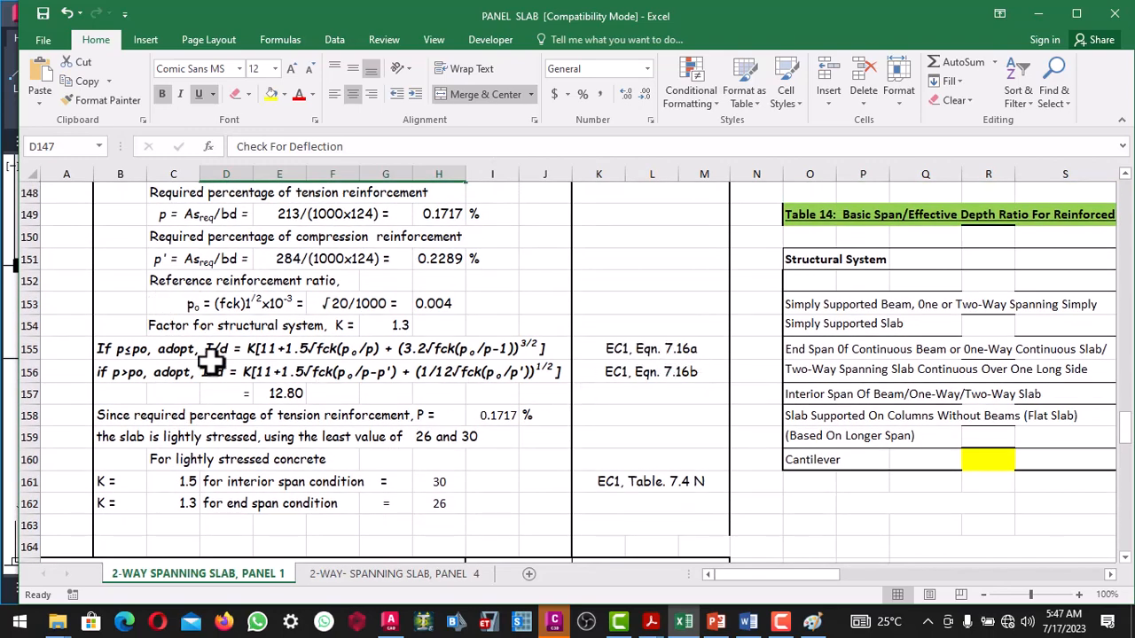
scroll(205, 254, up, 1)
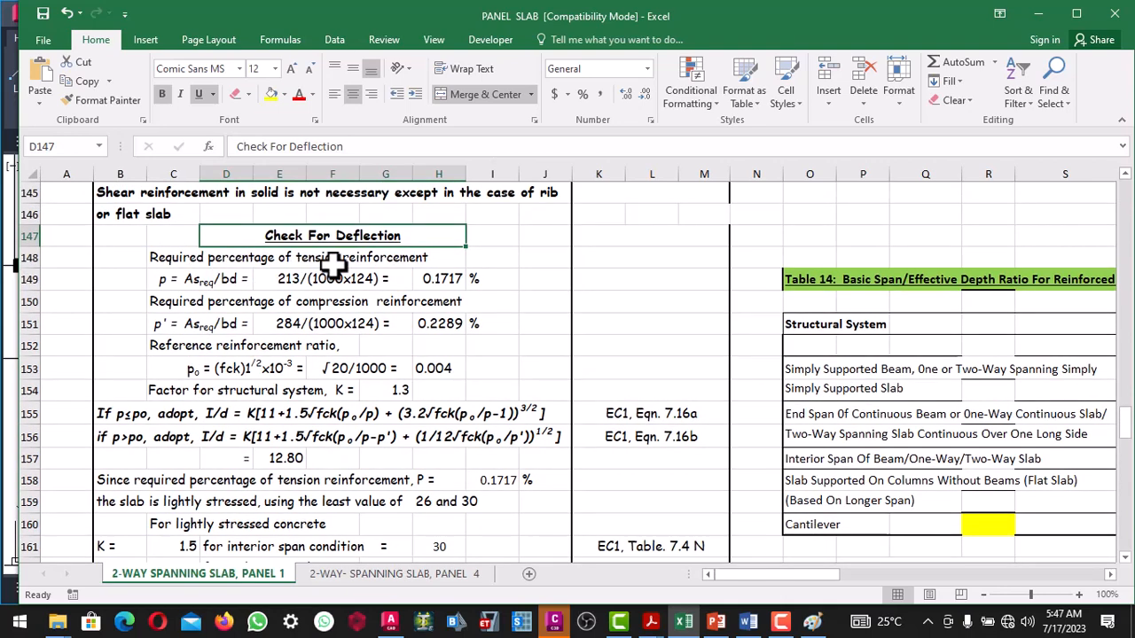
scroll(202, 275, down, 1)
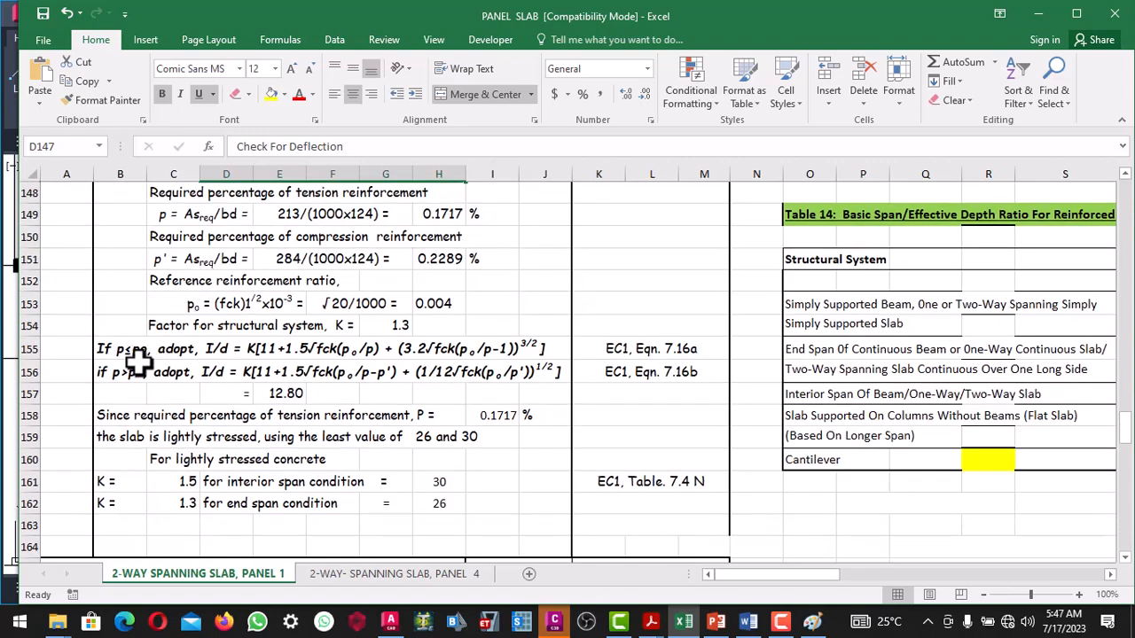
scroll(133, 363, up, 1)
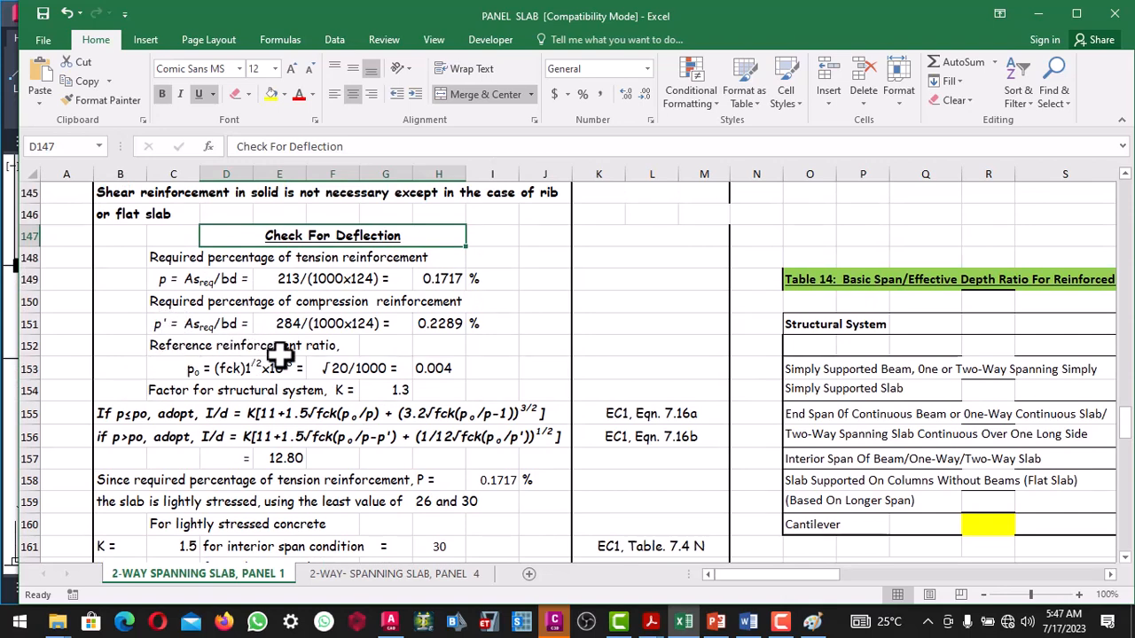
scroll(328, 362, down, 1)
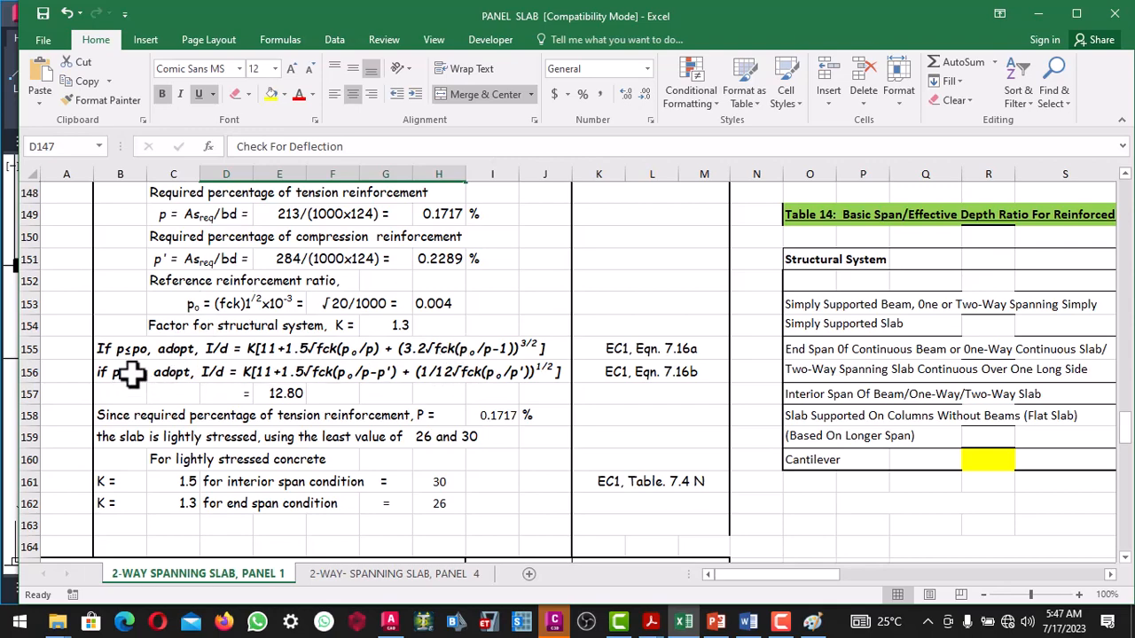
scroll(167, 351, up, 2)
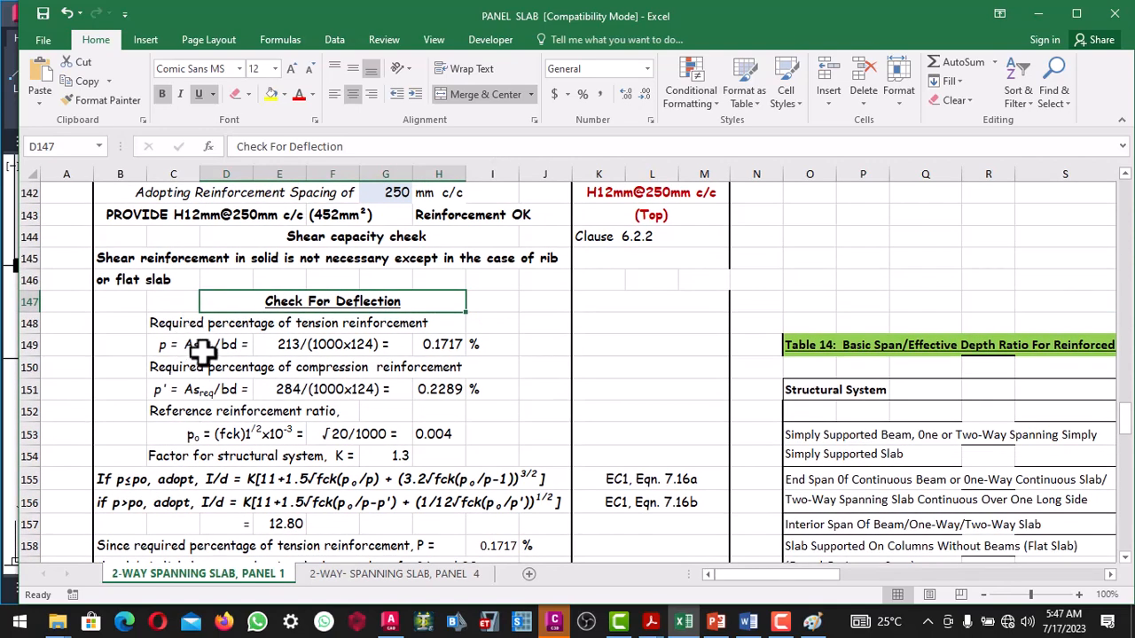
scroll(218, 348, down, 2)
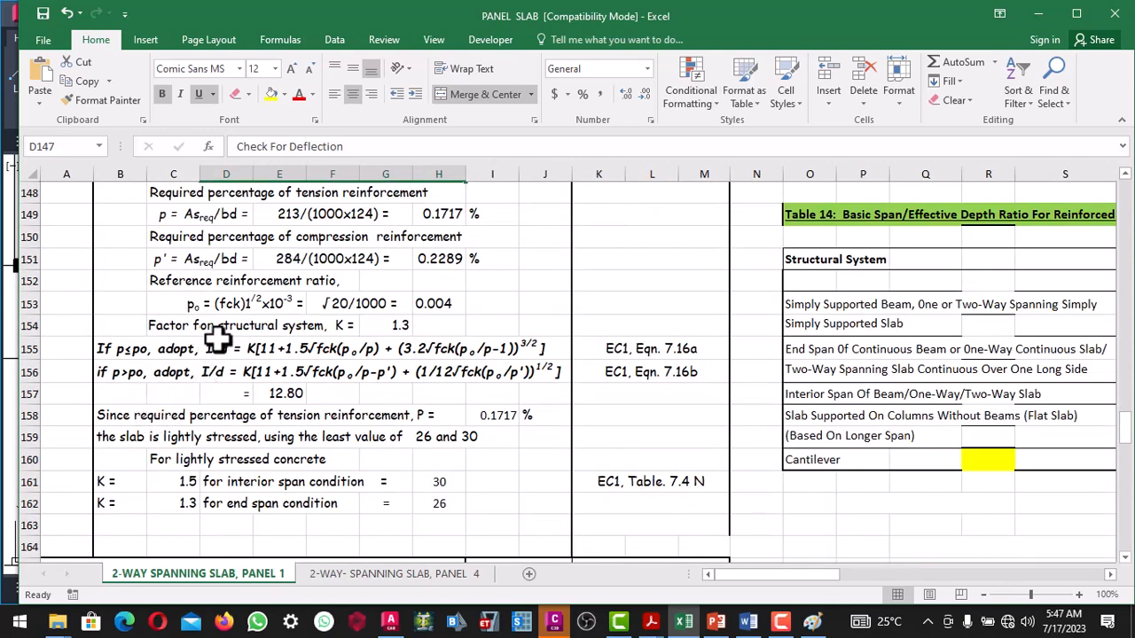
scroll(253, 305, down, 2)
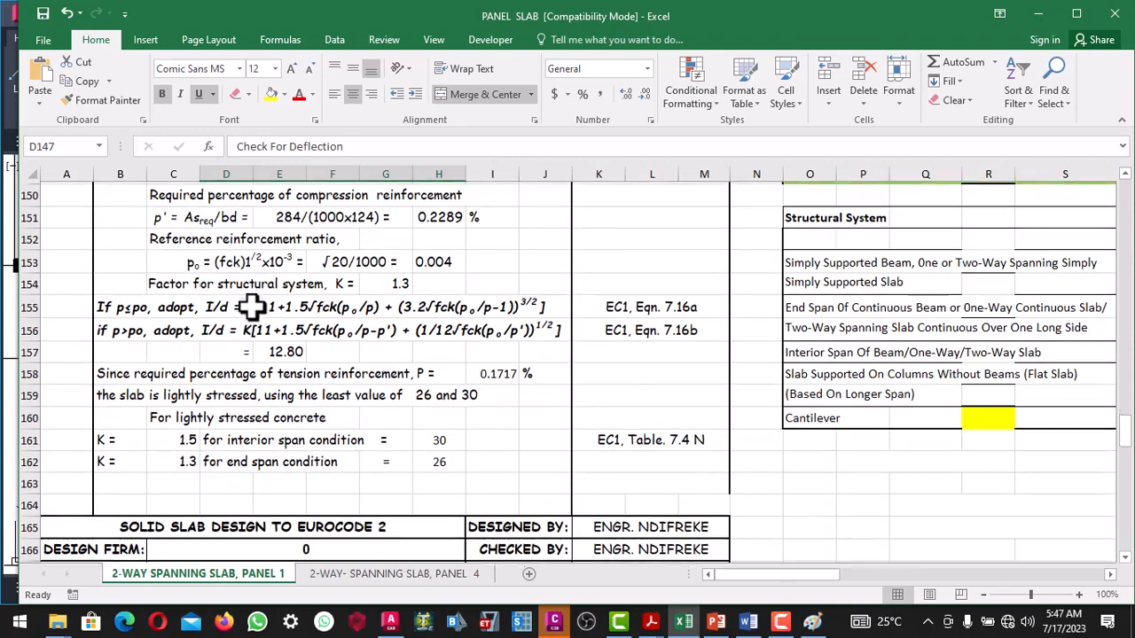
scroll(151, 282, up, 4)
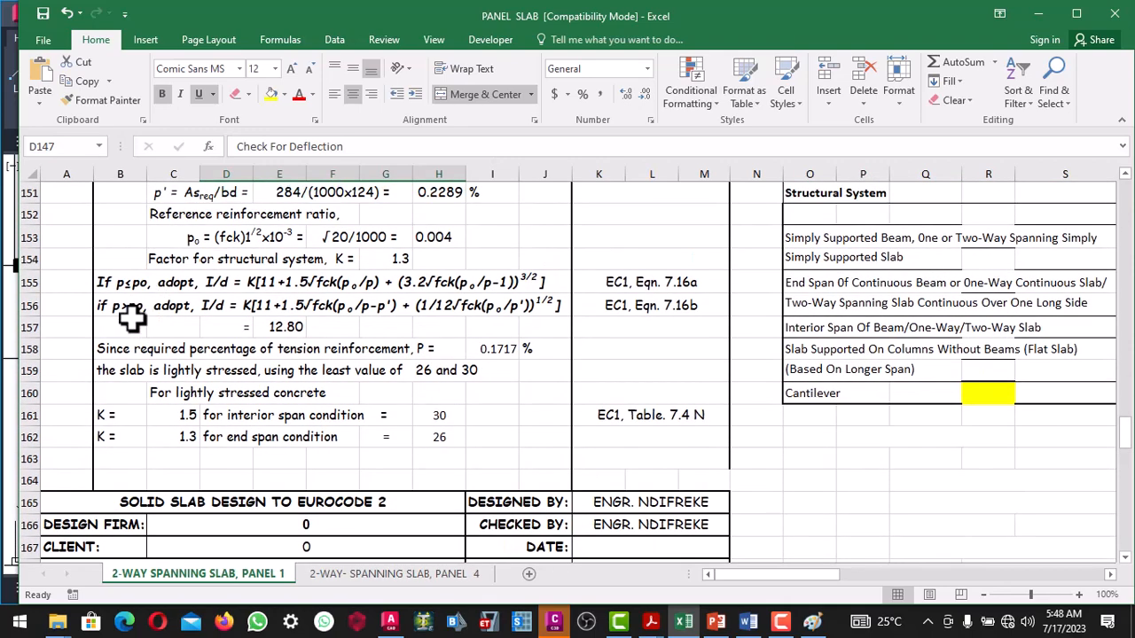
scroll(435, 335, down, 1)
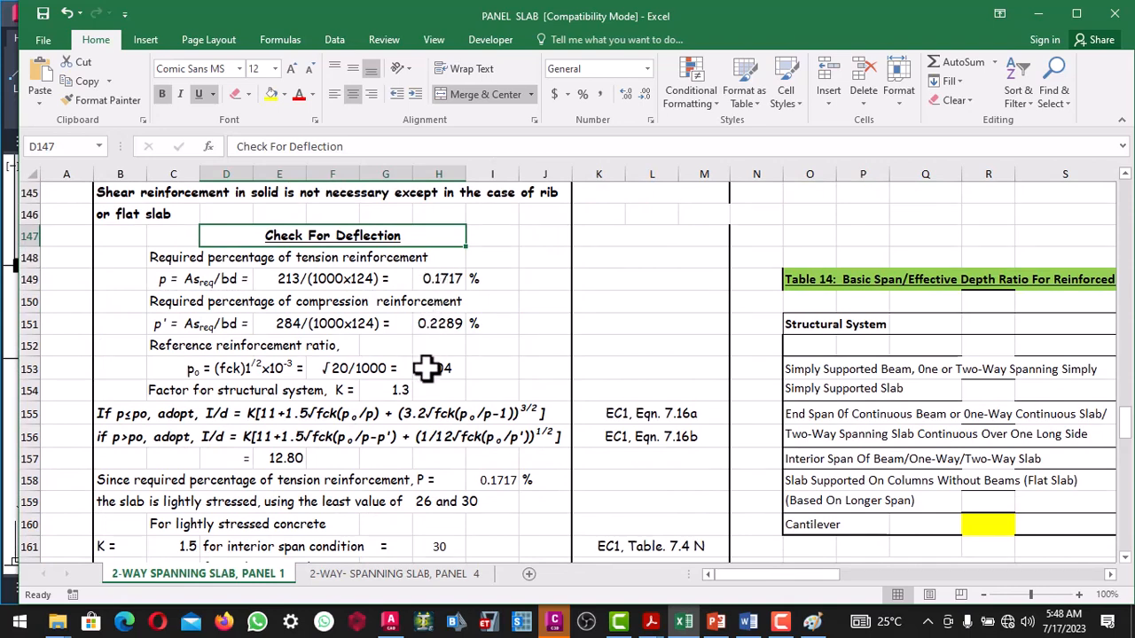
scroll(426, 369, down, 2)
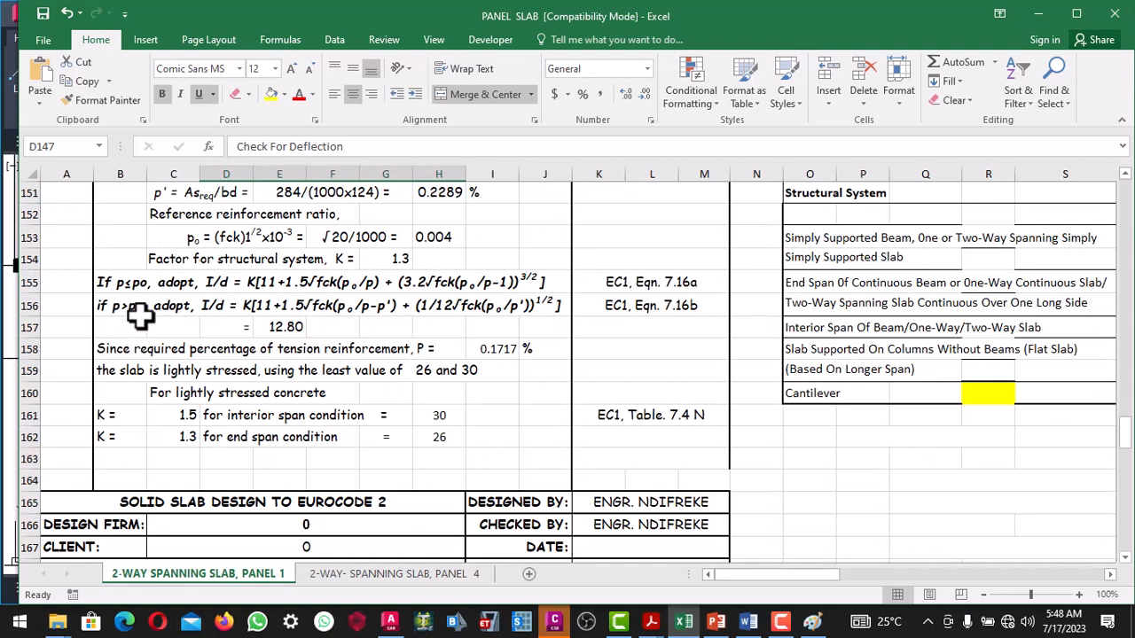
scroll(496, 339, up, 1)
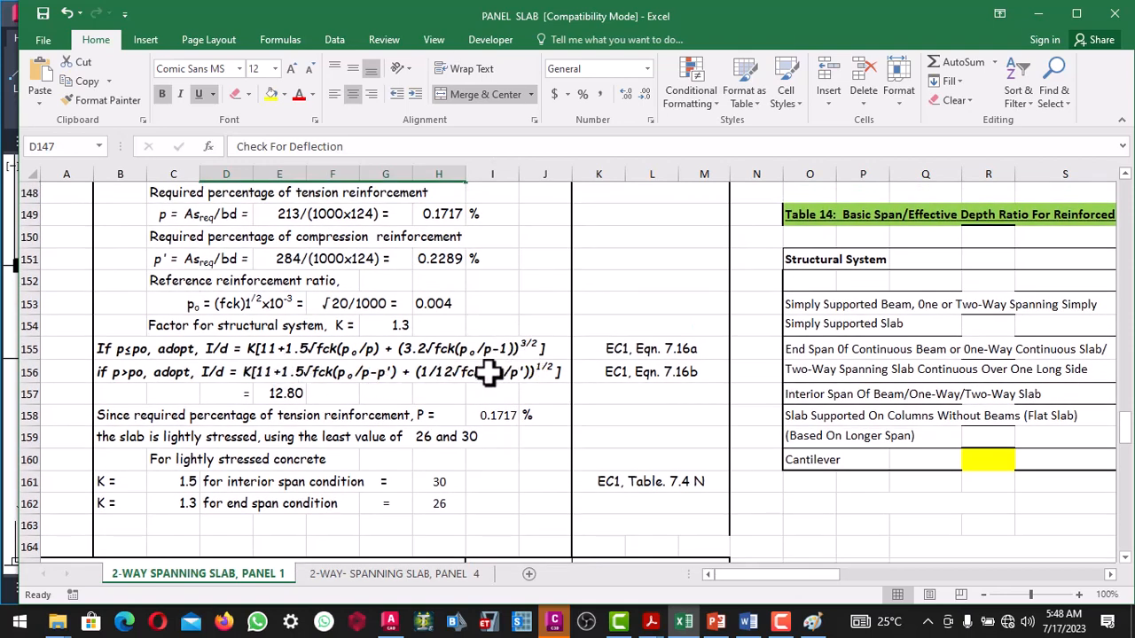
scroll(238, 375, down, 1)
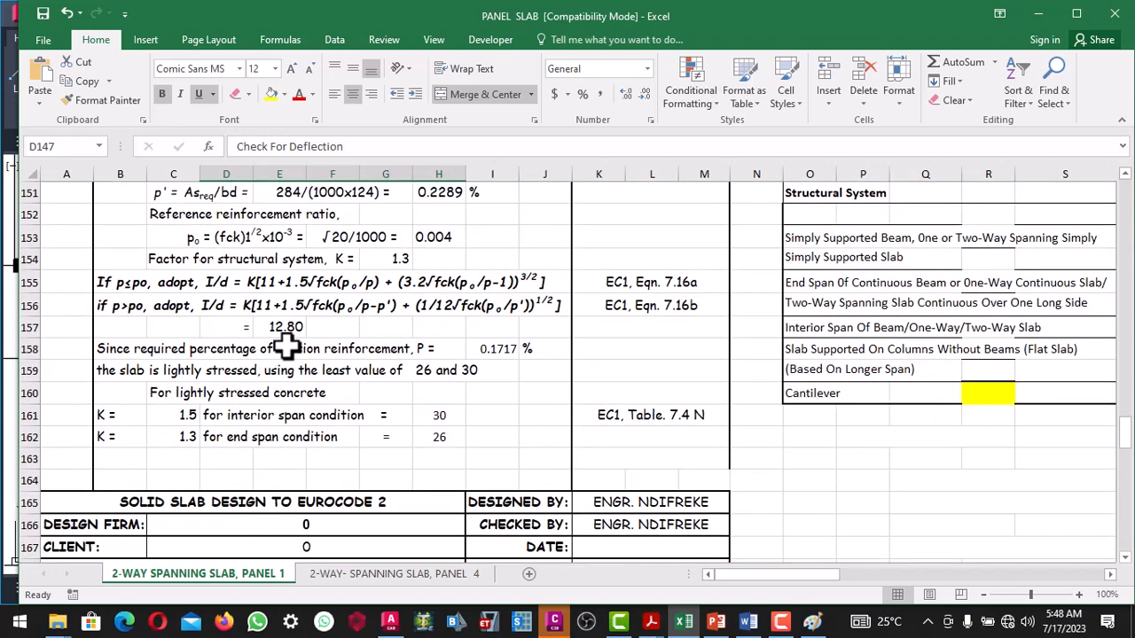
Step: Examine the span/depth equations against the lightly stressed slab condition and its interior and end span K values in rows 155 to 162
scroll(520, 362, up, 1)
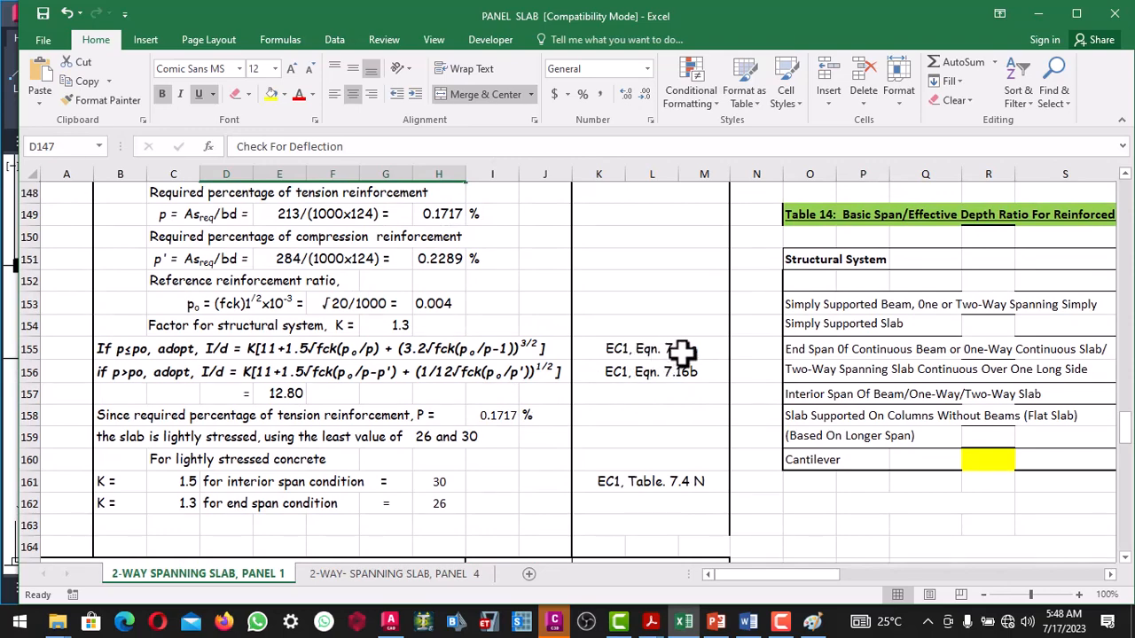
scroll(698, 351, down, 1)
scroll(647, 348, up, 1)
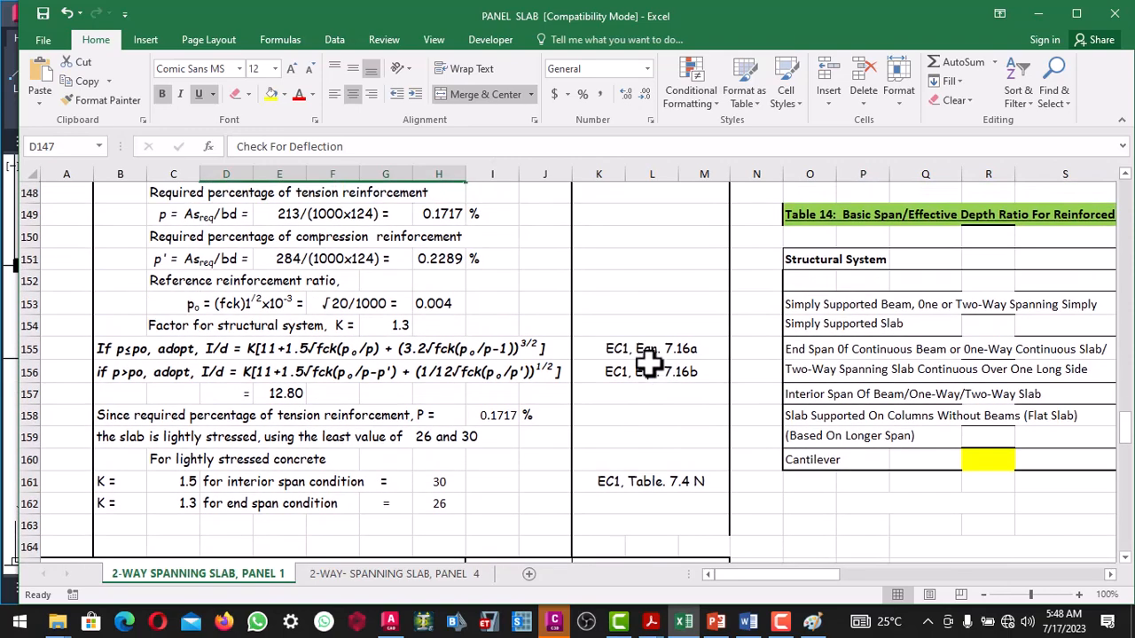
scroll(656, 380, down, 1)
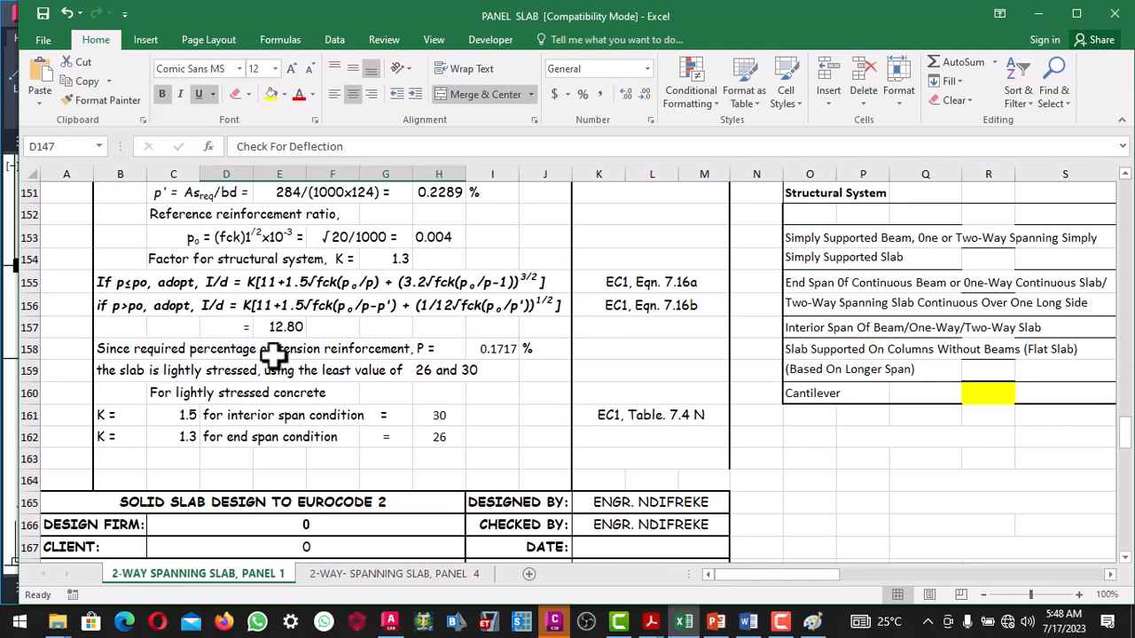
scroll(355, 350, down, 1)
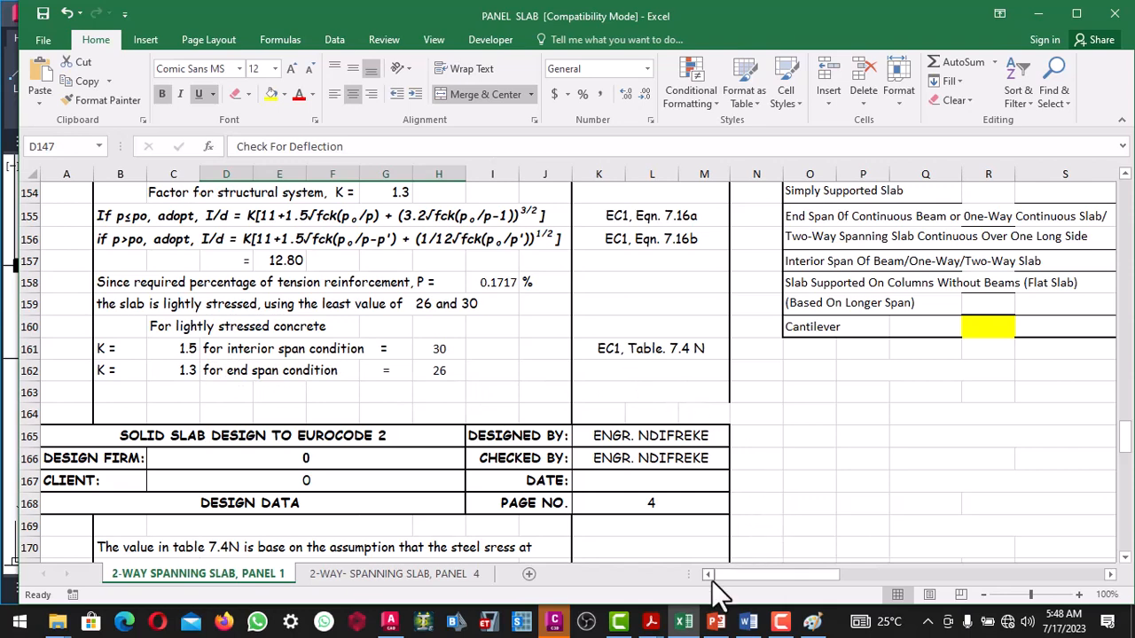
Step: Examine Table 14's highly stressed and lightly stressed concrete ratios for each structural system and its K factor
click(1110, 574)
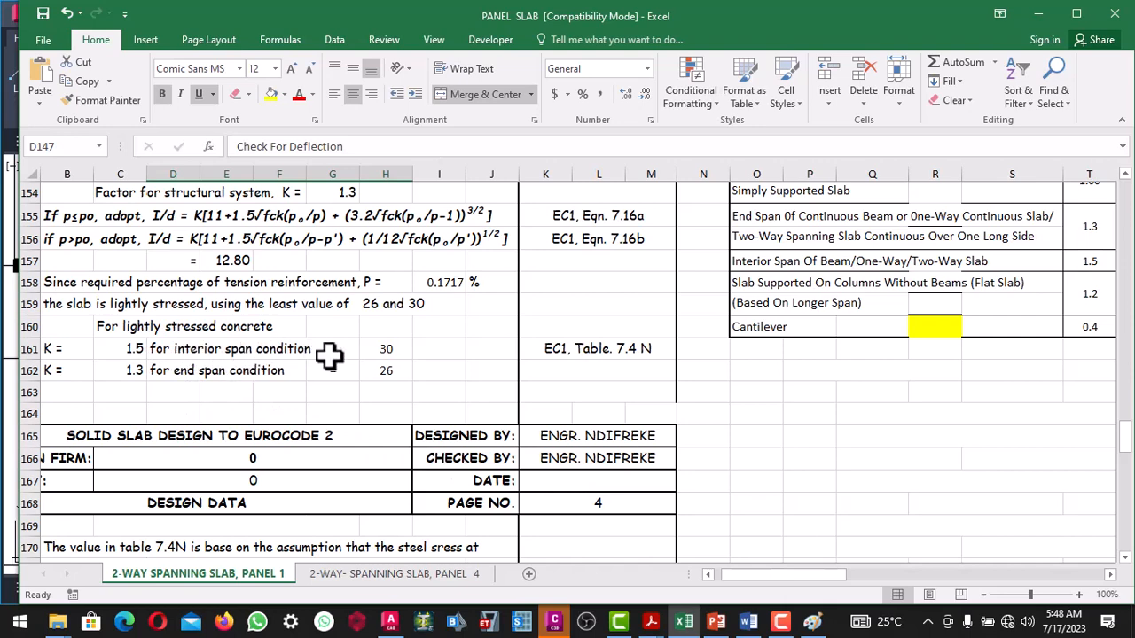
scroll(1028, 355, up, 4)
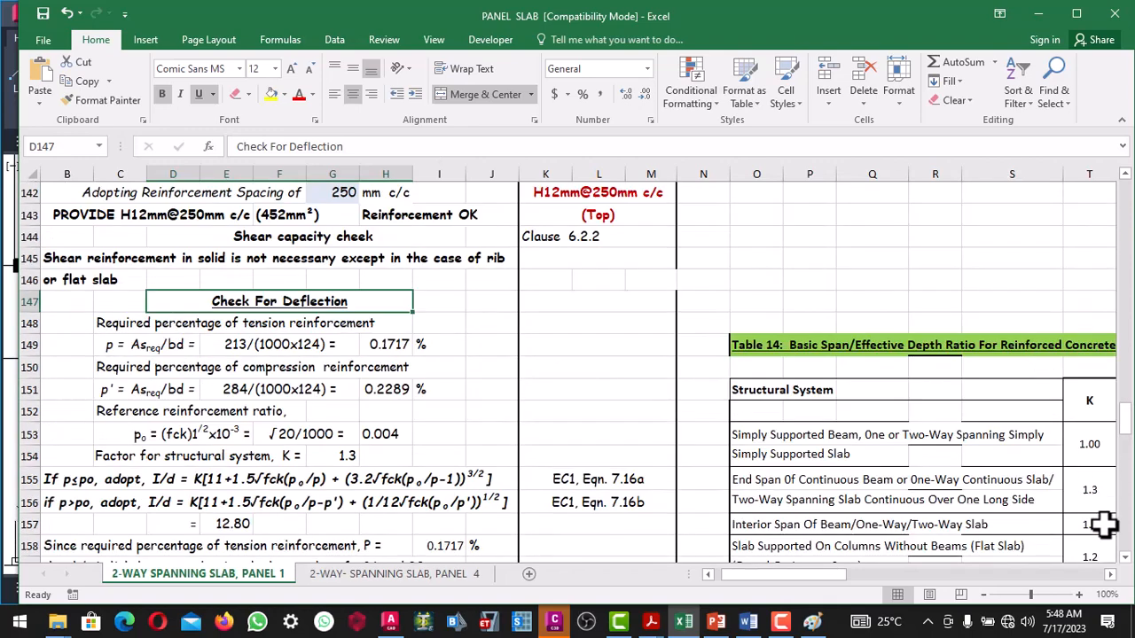
scroll(1109, 575, right, 5)
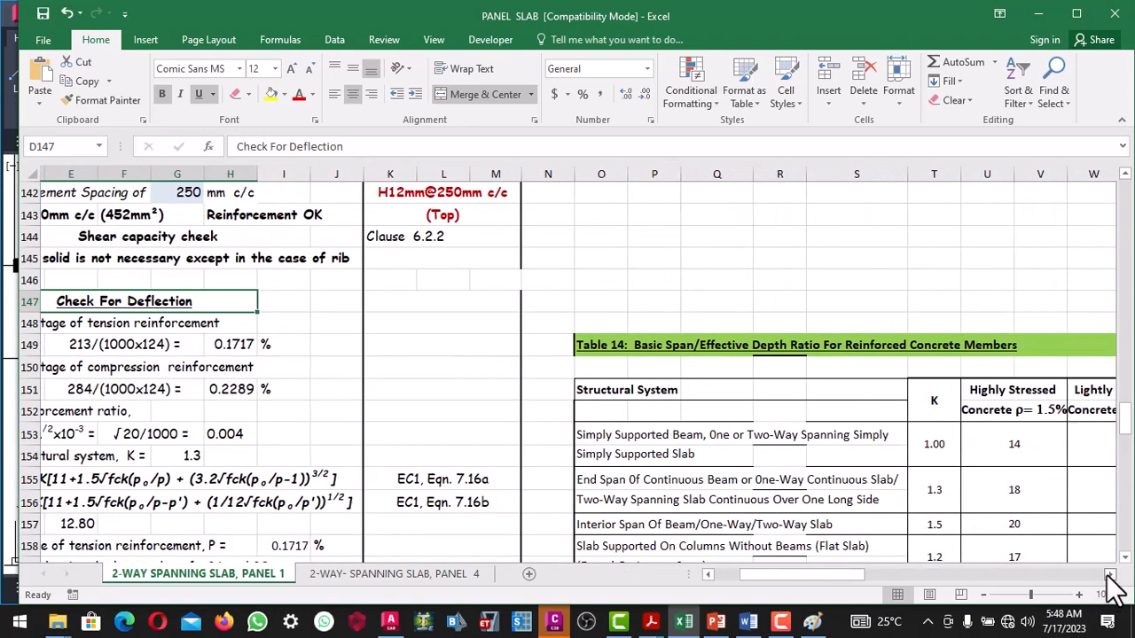
scroll(1000, 431, down, 1)
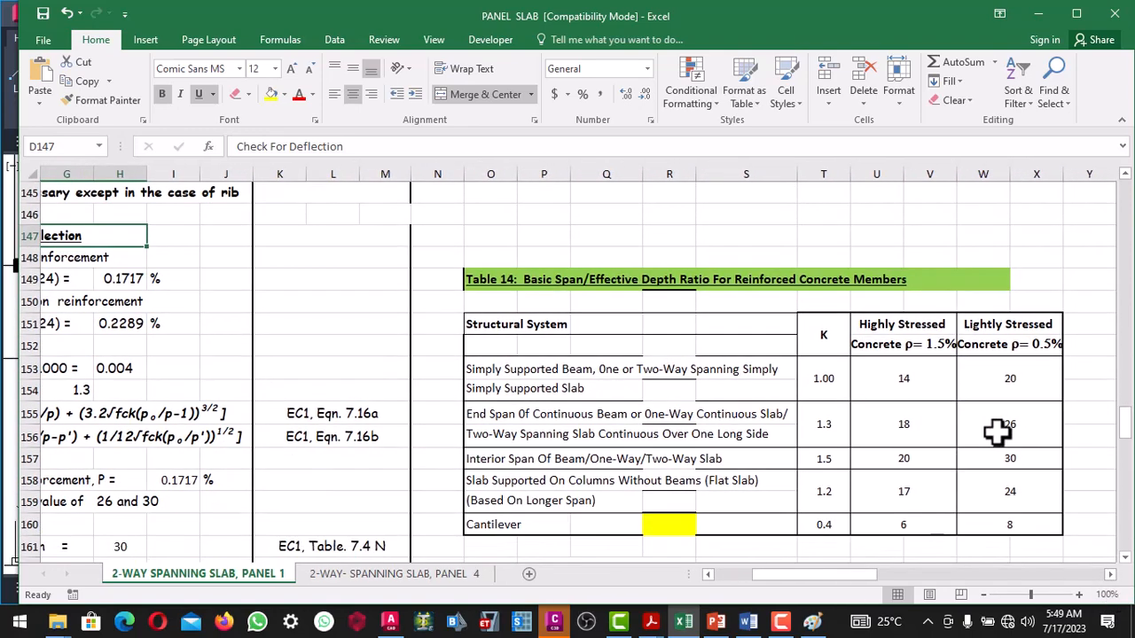
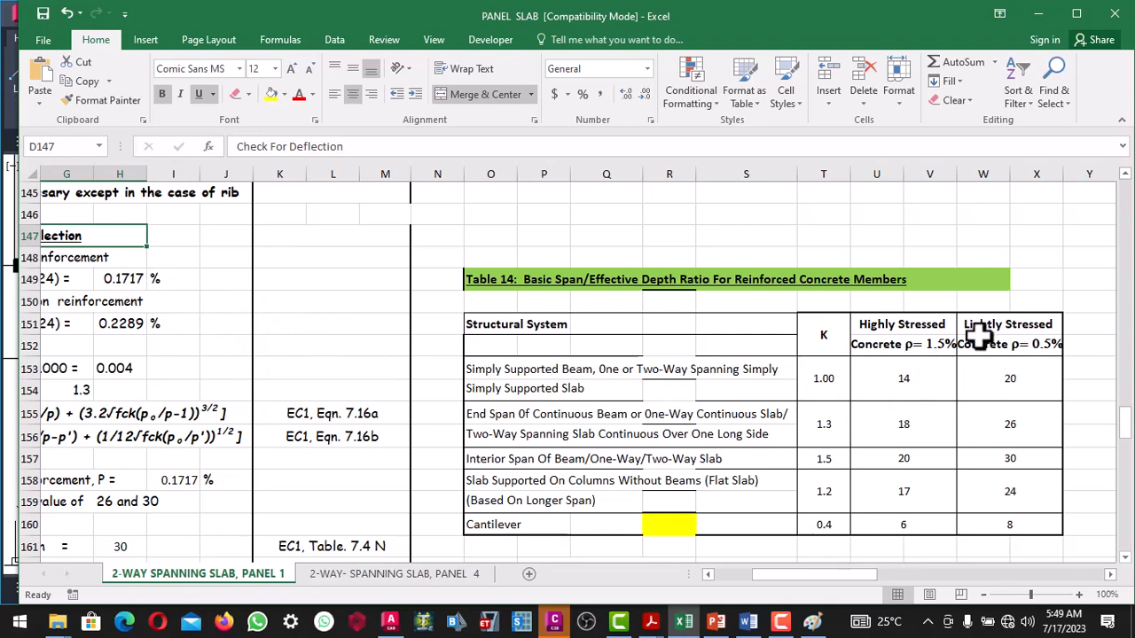
scroll(999, 381, down, 1)
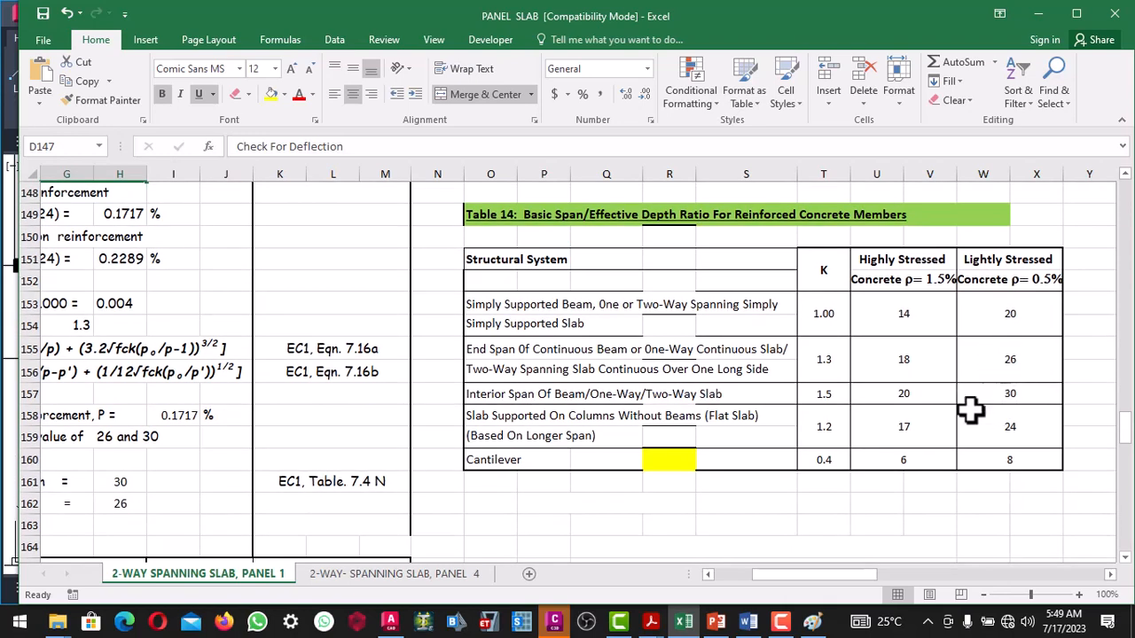
Step: Compare the interior and end span ratios in rows 161 and 162, and review the steel stress and effective depth checks down to row 184
click(709, 574)
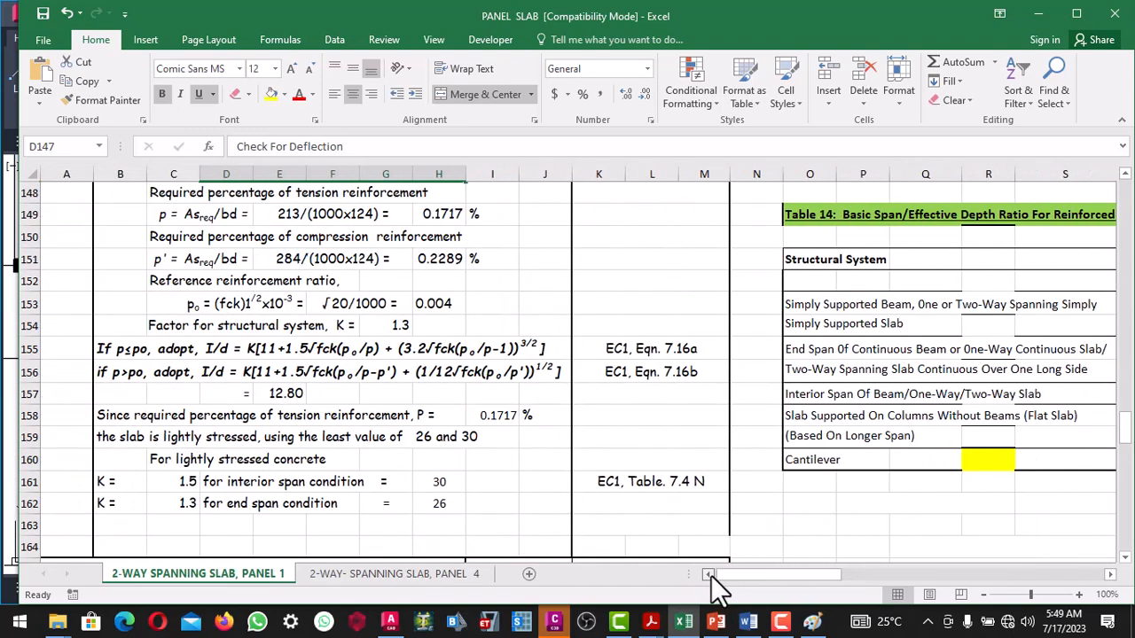
scroll(464, 473, down, 2)
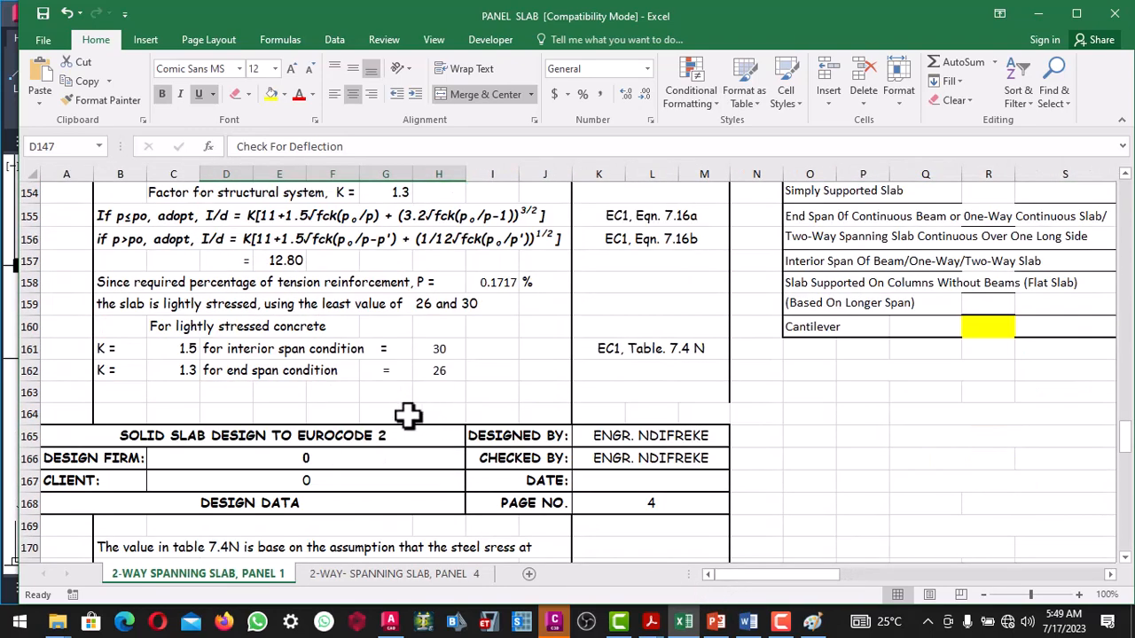
scroll(315, 363, down, 3)
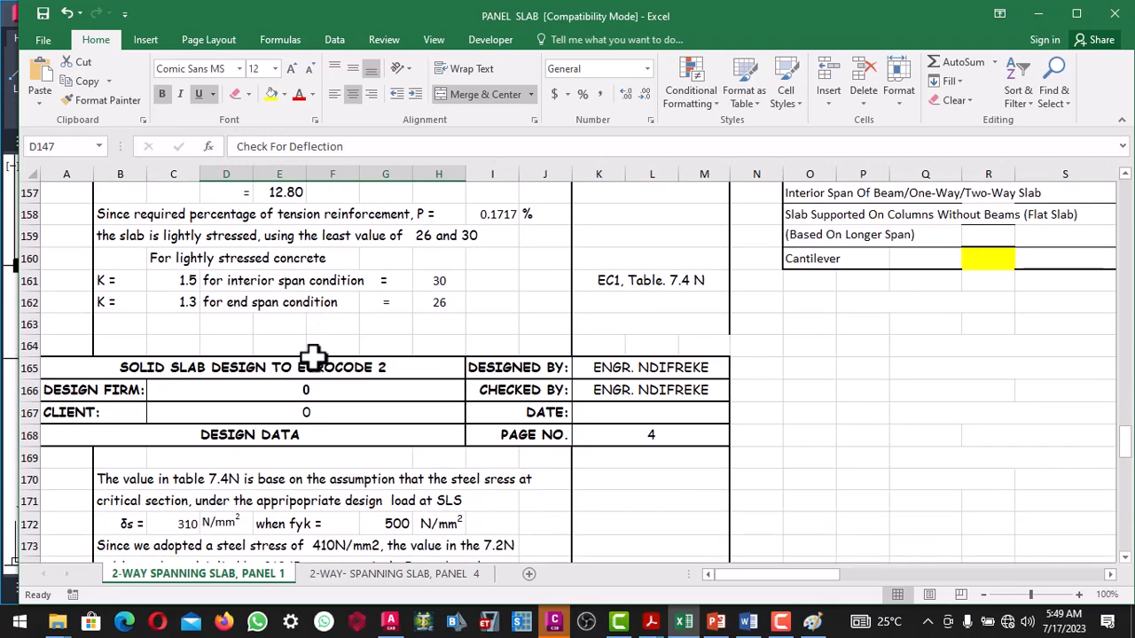
scroll(155, 381, up, 3)
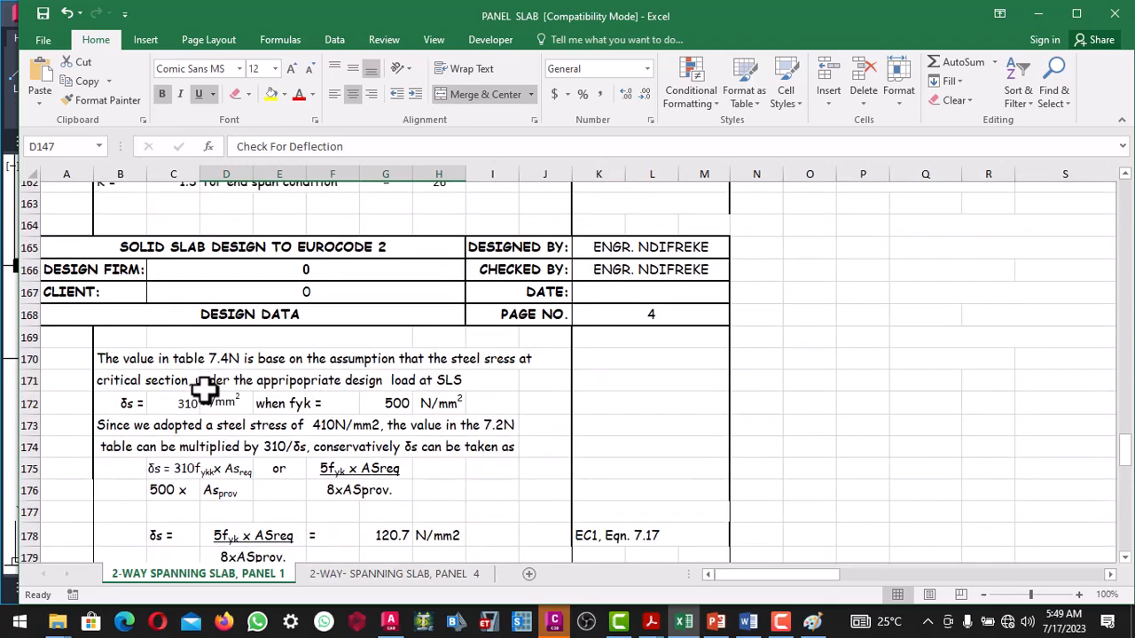
scroll(399, 337, down, 1)
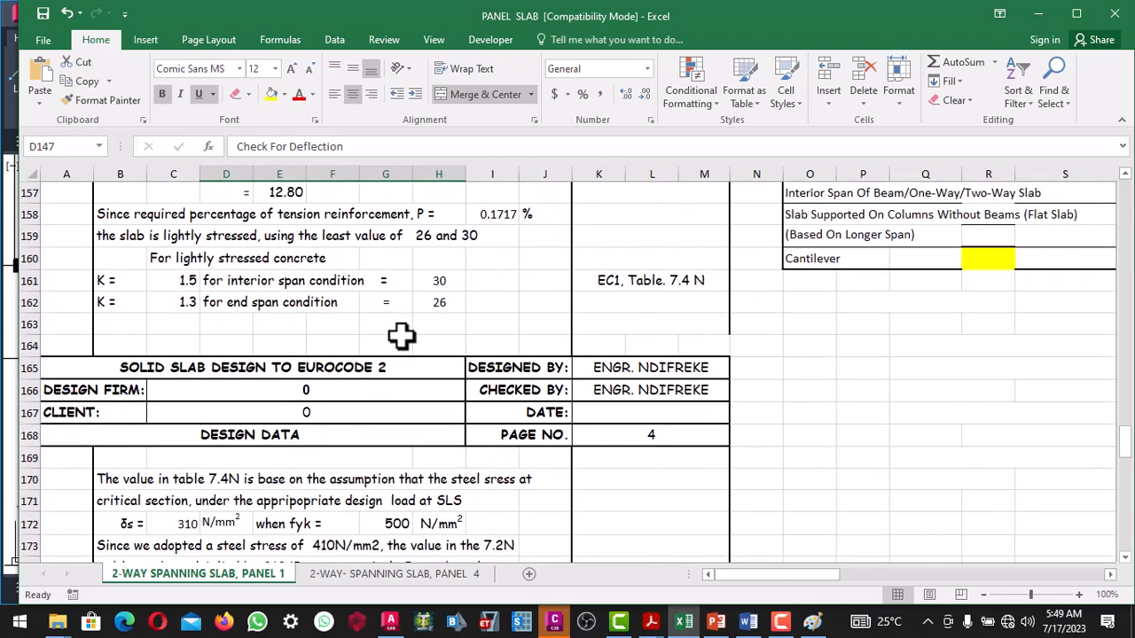
scroll(400, 335, up, 1)
scroll(341, 352, down, 1)
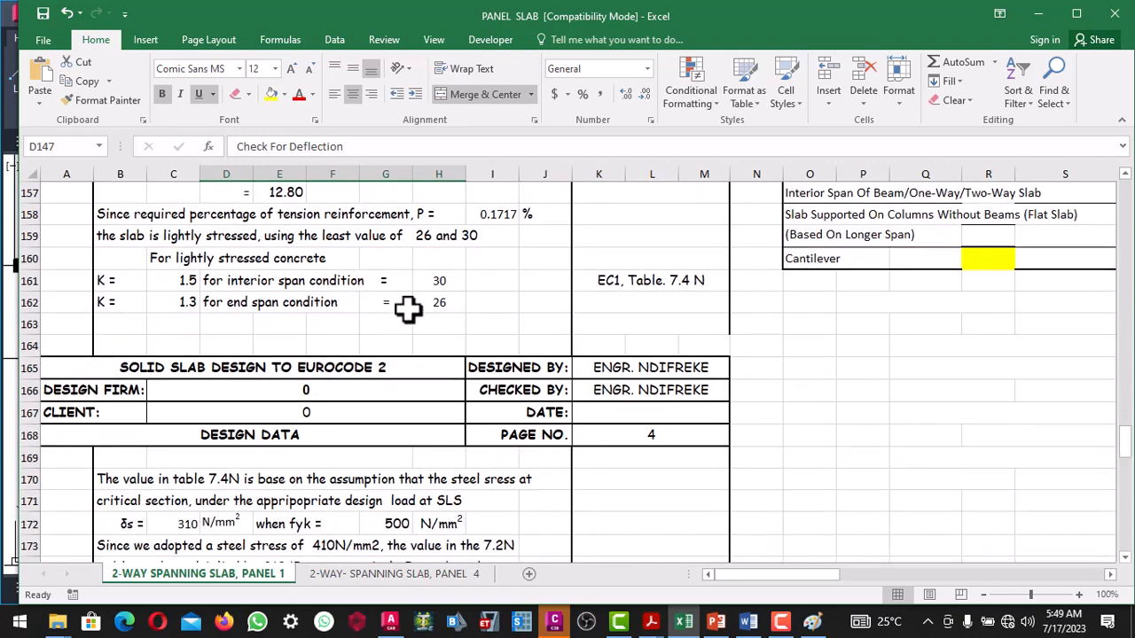
scroll(405, 310, down, 1)
scroll(372, 319, down, 4)
scroll(367, 362, up, 1)
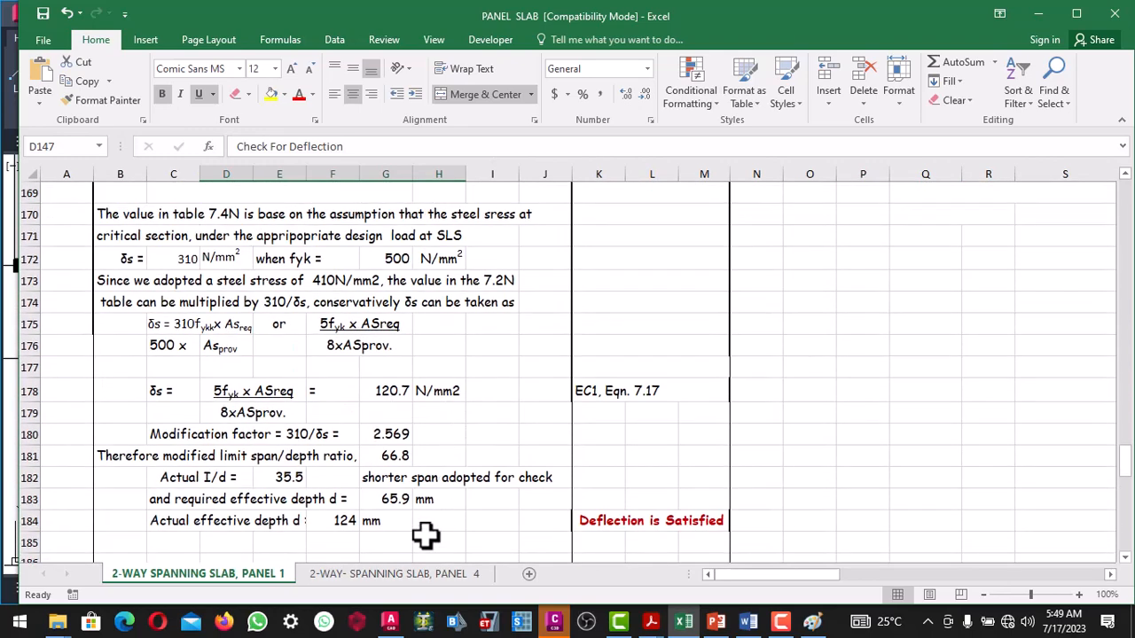
Step: Switch to AutoCAD and inspect panel 4 and its neighbouring panels on the general arrangement plan for the span condition
click(390, 621)
scroll(523, 364, down, 3)
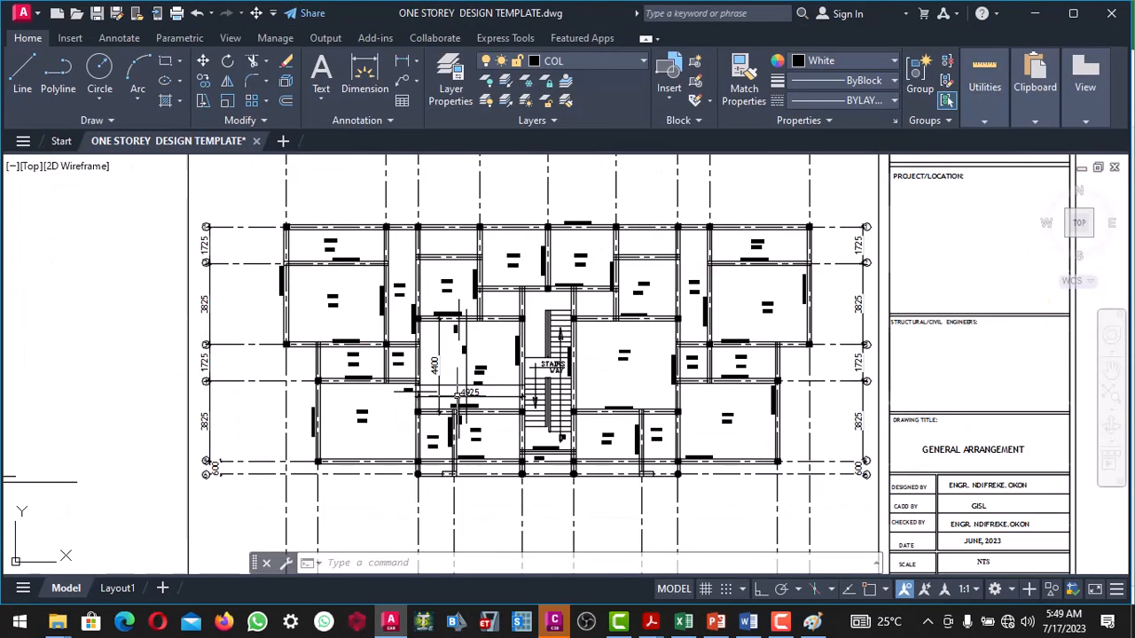
scroll(523, 364, up, 3)
scroll(523, 363, down, 7)
scroll(472, 336, up, 4)
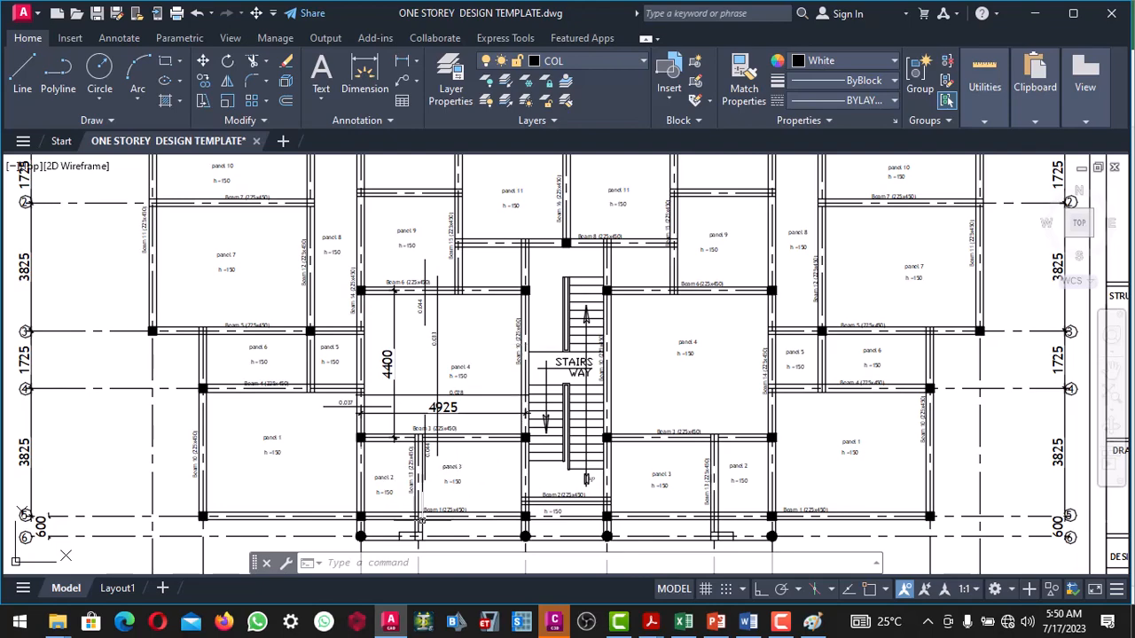
Step: Switch back to Excel and match the slab's span condition to the structural systems listed in Table 14
click(387, 623)
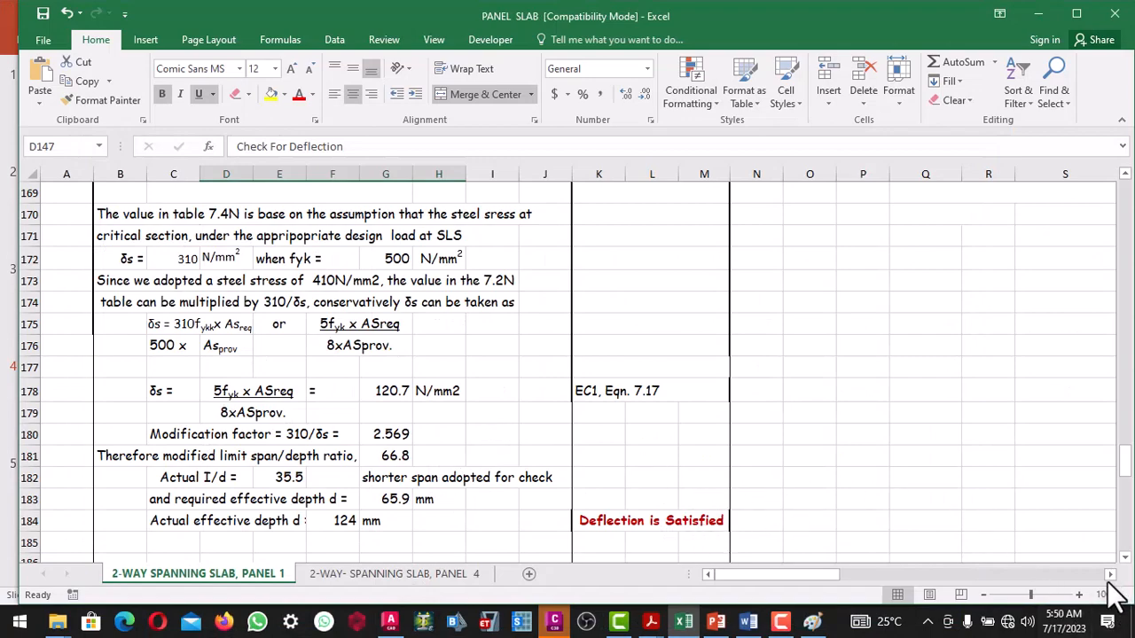
drag(1108, 573, 1109, 573)
scroll(842, 499, up, 9)
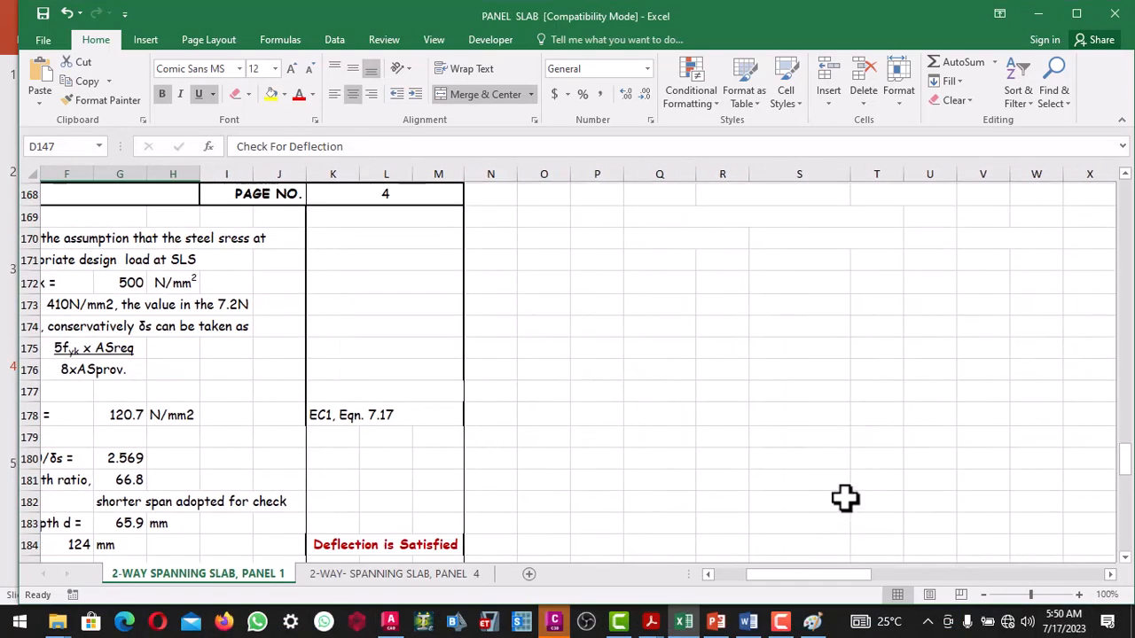
scroll(768, 464, down, 2)
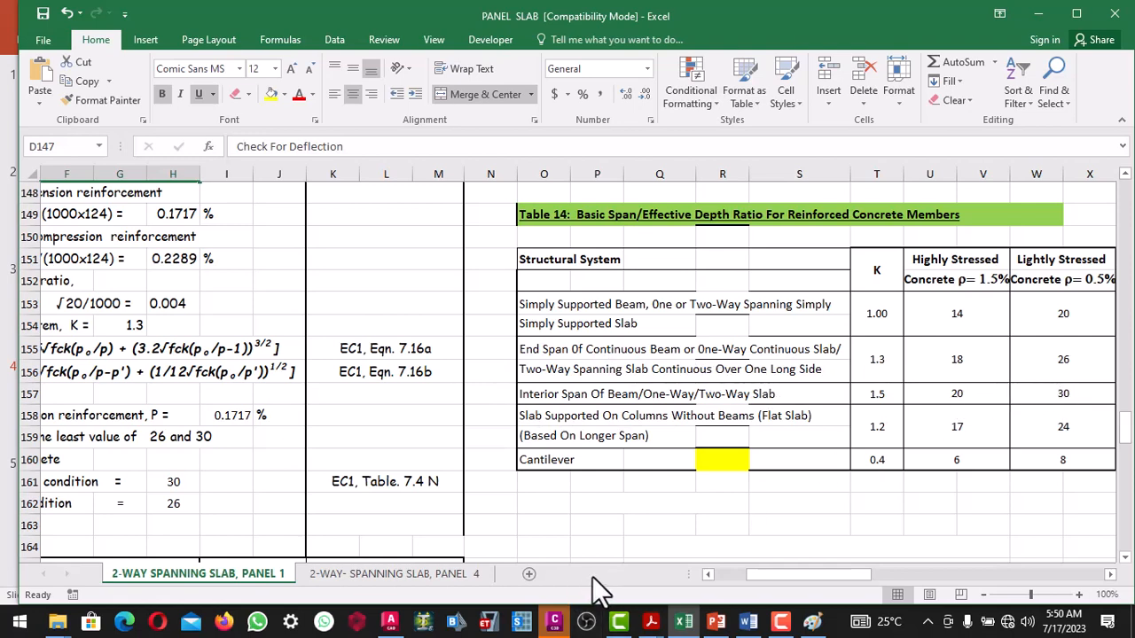
click(709, 574)
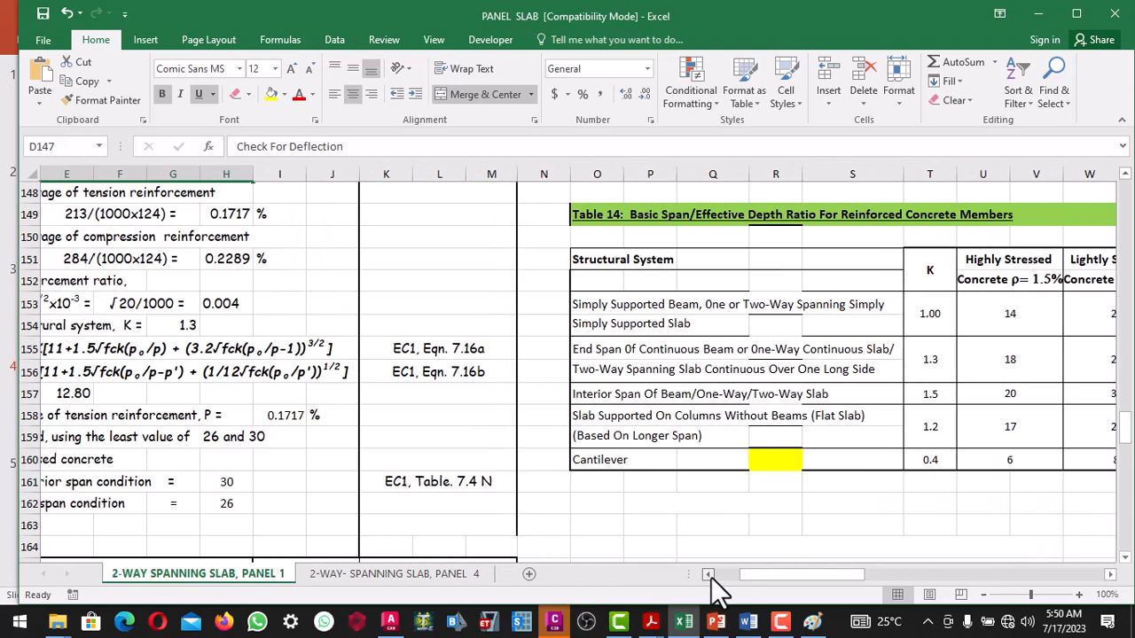
Step: Check the steel stress note's Table 7.4N reference in row 170 against the code reference and span/depth table beside rows 154 to 162
scroll(506, 451, down, 7)
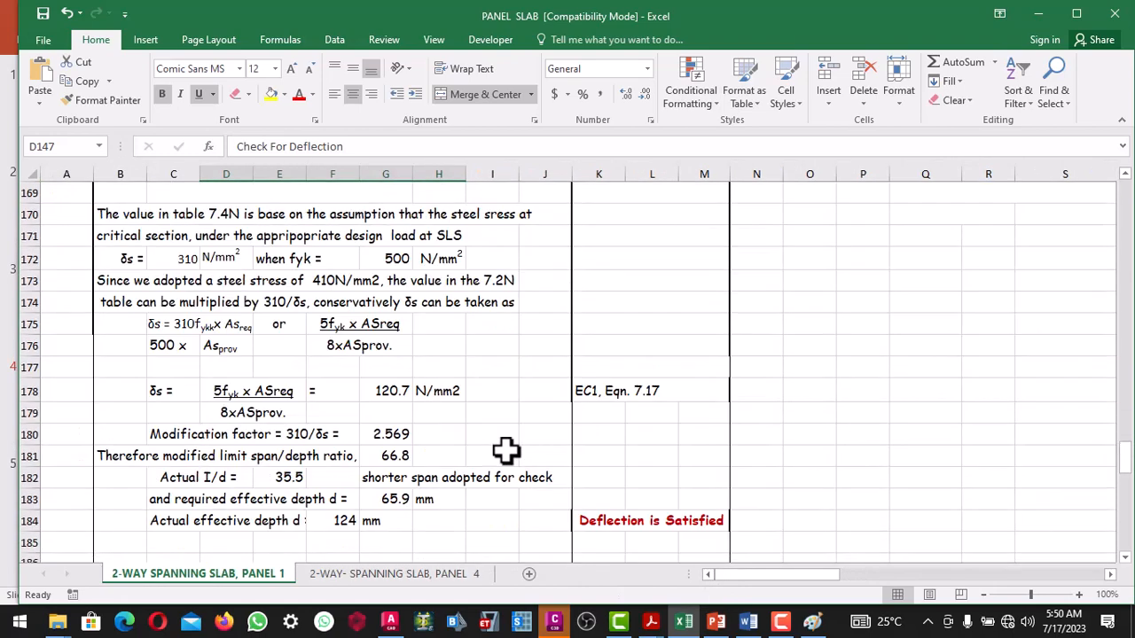
scroll(506, 451, up, 2)
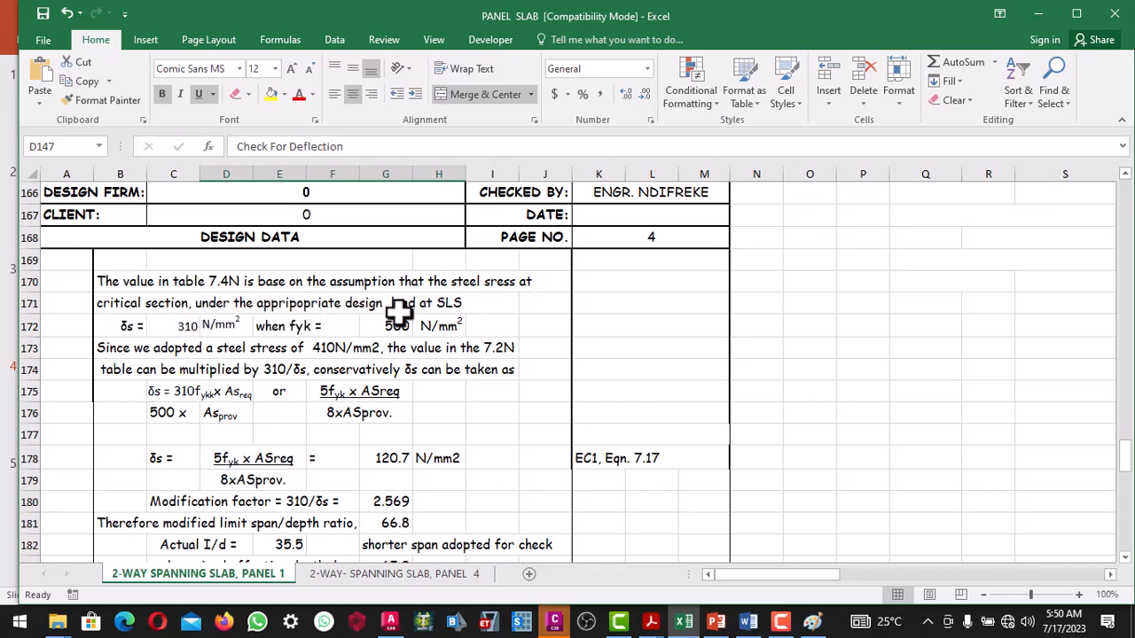
scroll(450, 324, up, 4)
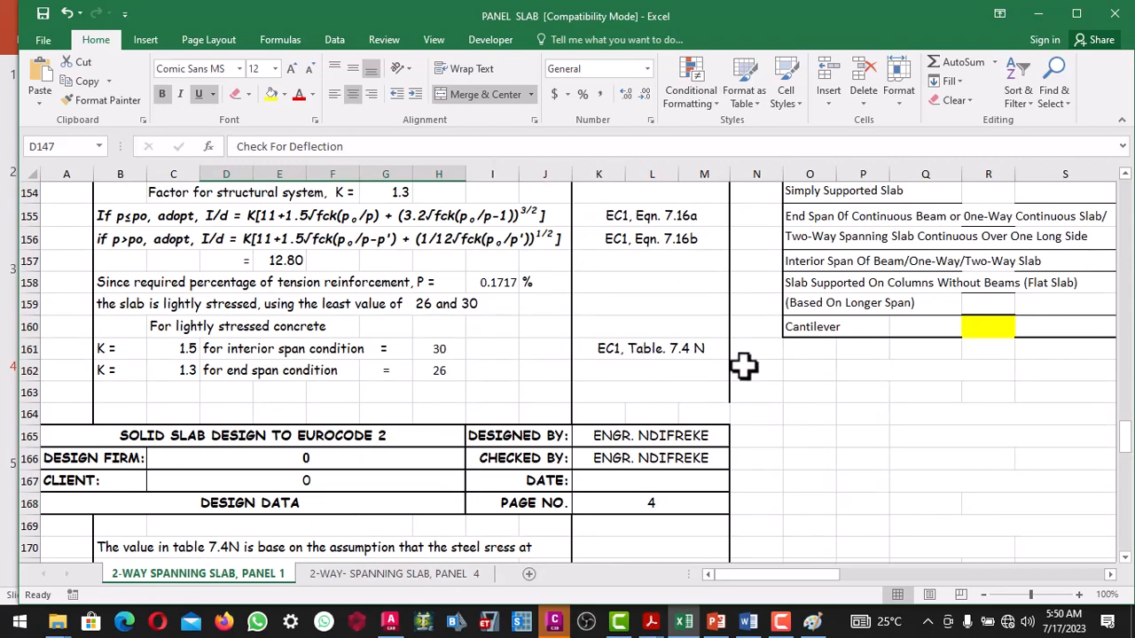
scroll(883, 376, up, 4)
scroll(883, 377, down, 4)
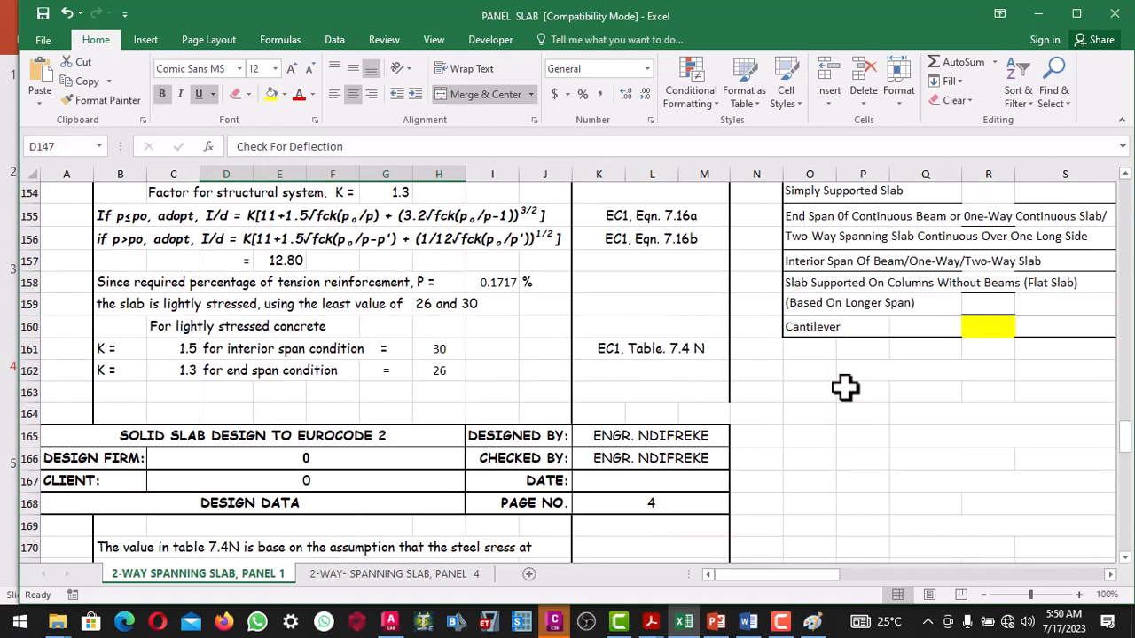
Step: Change the table number in the basic span/effective depth ratio heading in cell O149 to 7.4
scroll(842, 383, up, 5)
double_click(809, 411)
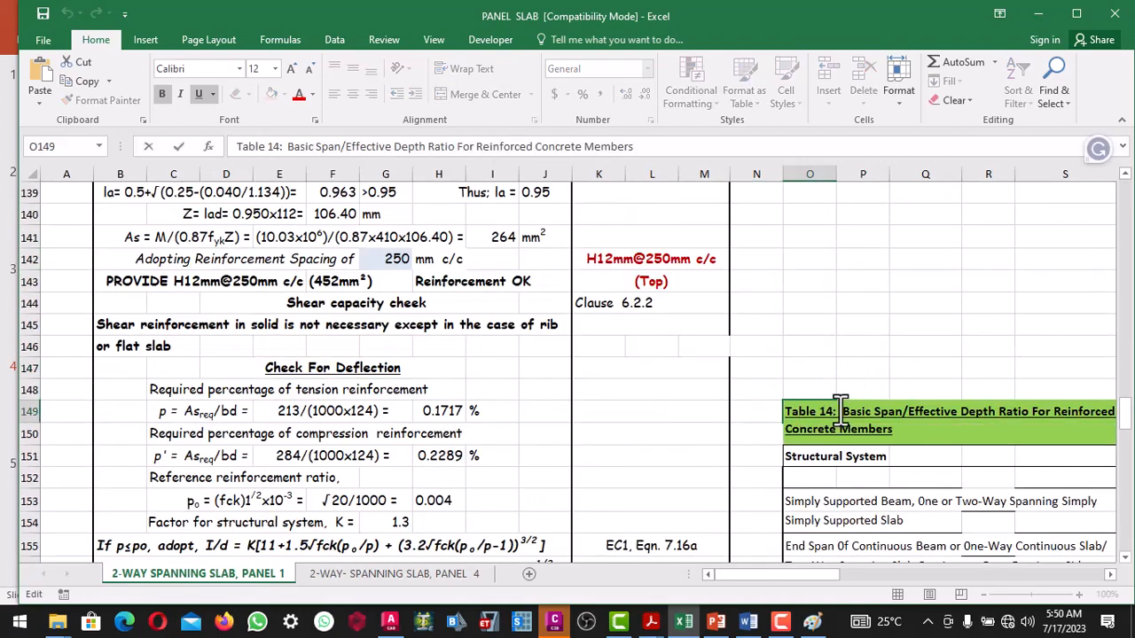
key(BackSpace)
key(BackSpace)
text(7)
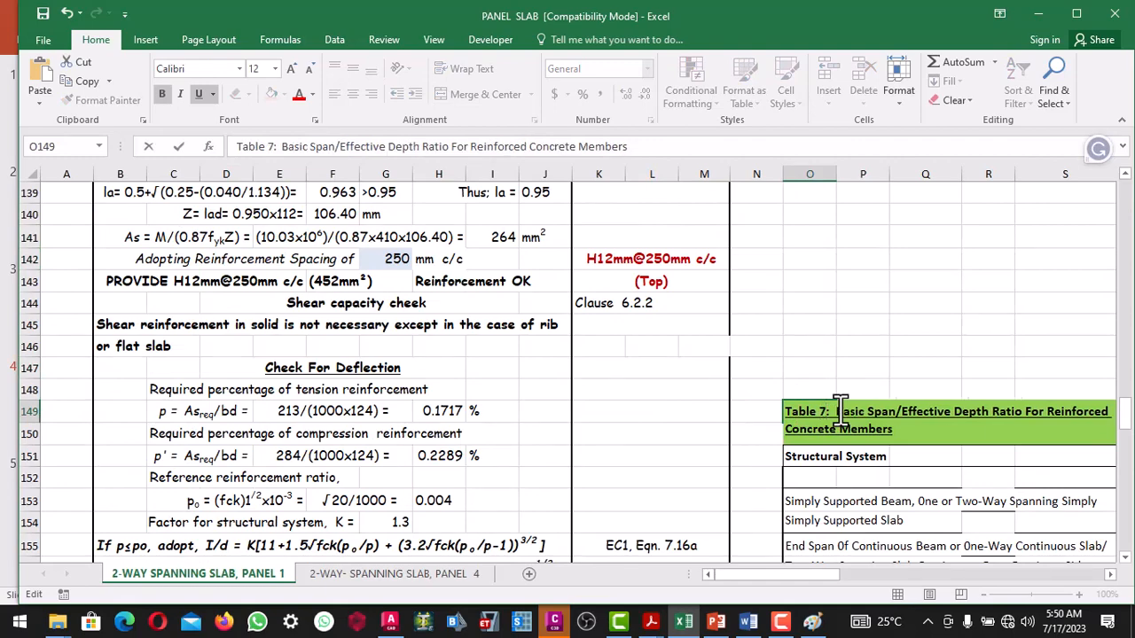
text(.4)
click(737, 433)
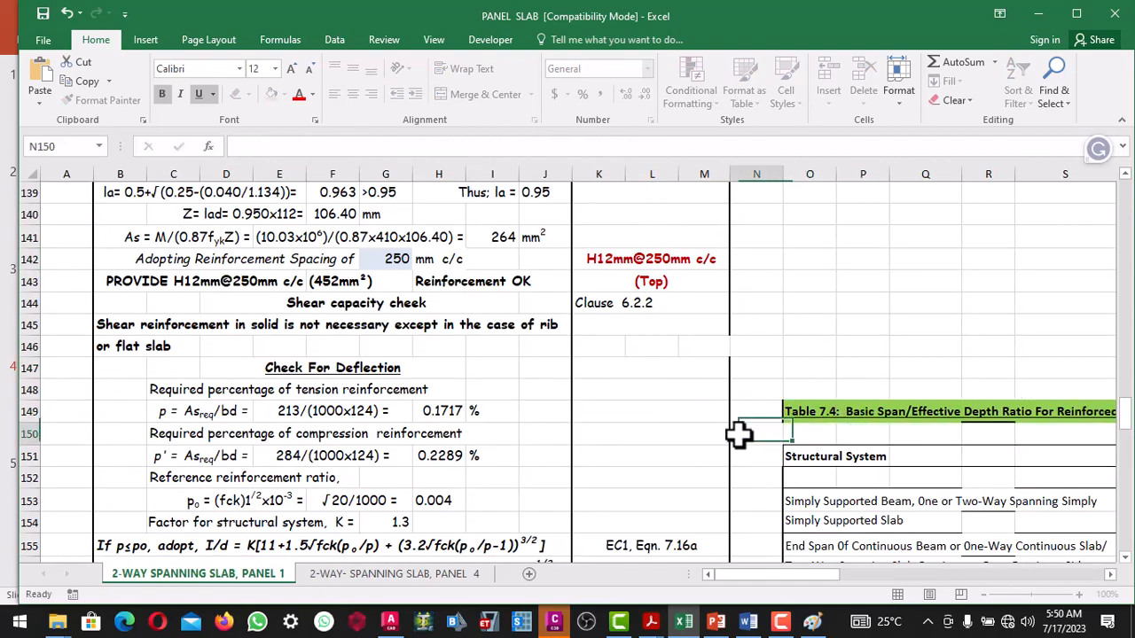
Step: Review the steel stress assumption, the 310/δs modification factor and the resulting span/depth and effective depth checks in rows 170 to 184
scroll(736, 433, down, 6)
scroll(567, 403, down, 2)
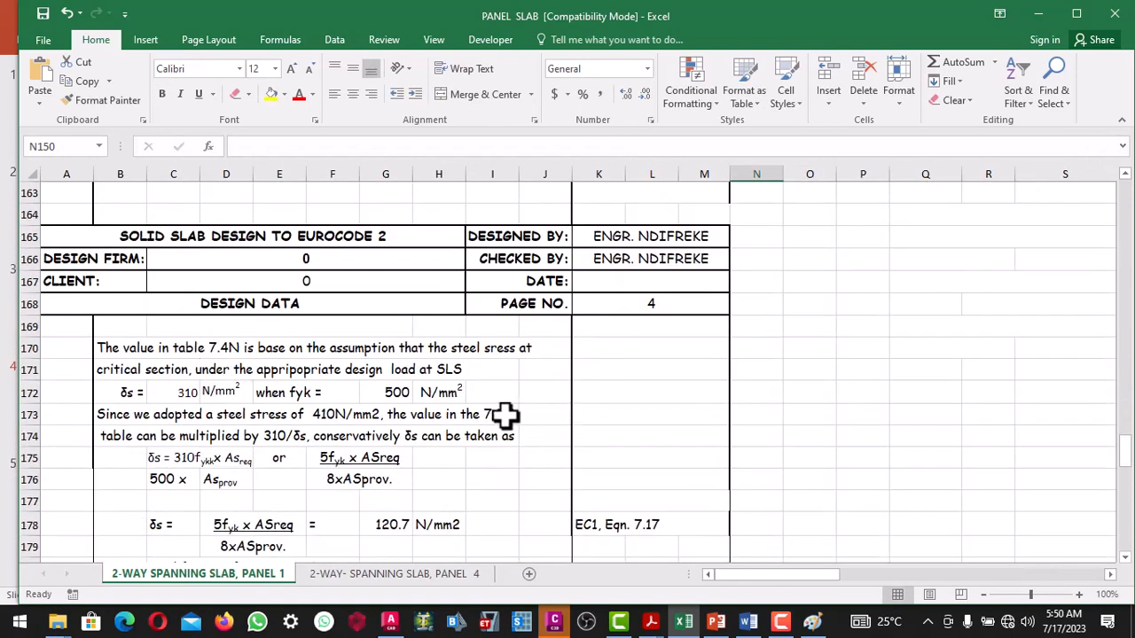
scroll(382, 384, down, 2)
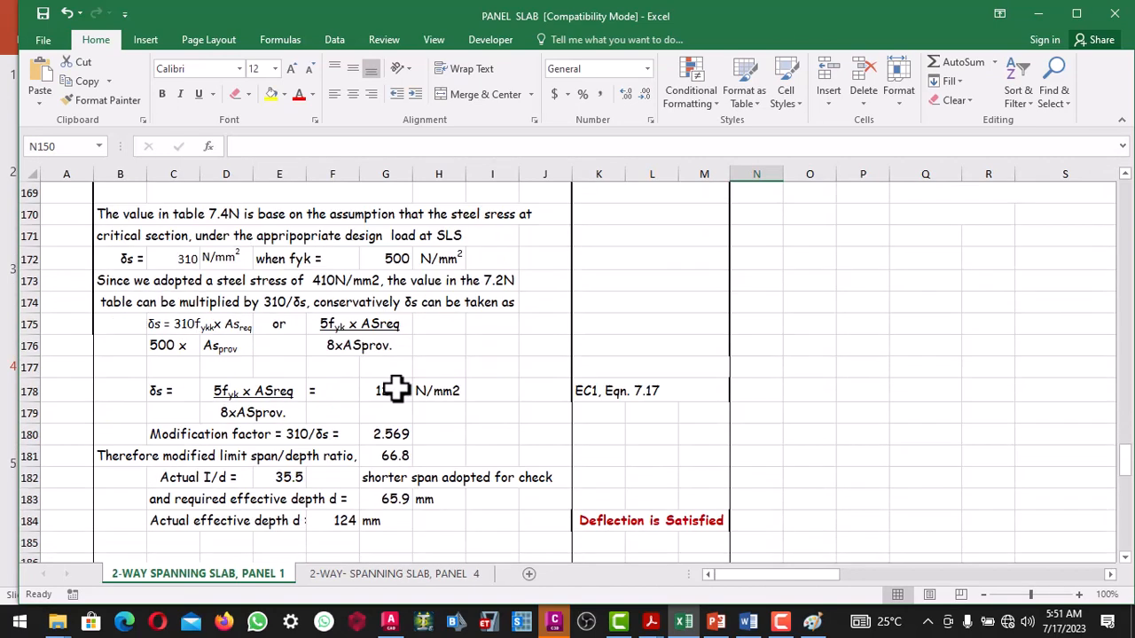
scroll(266, 350, up, 1)
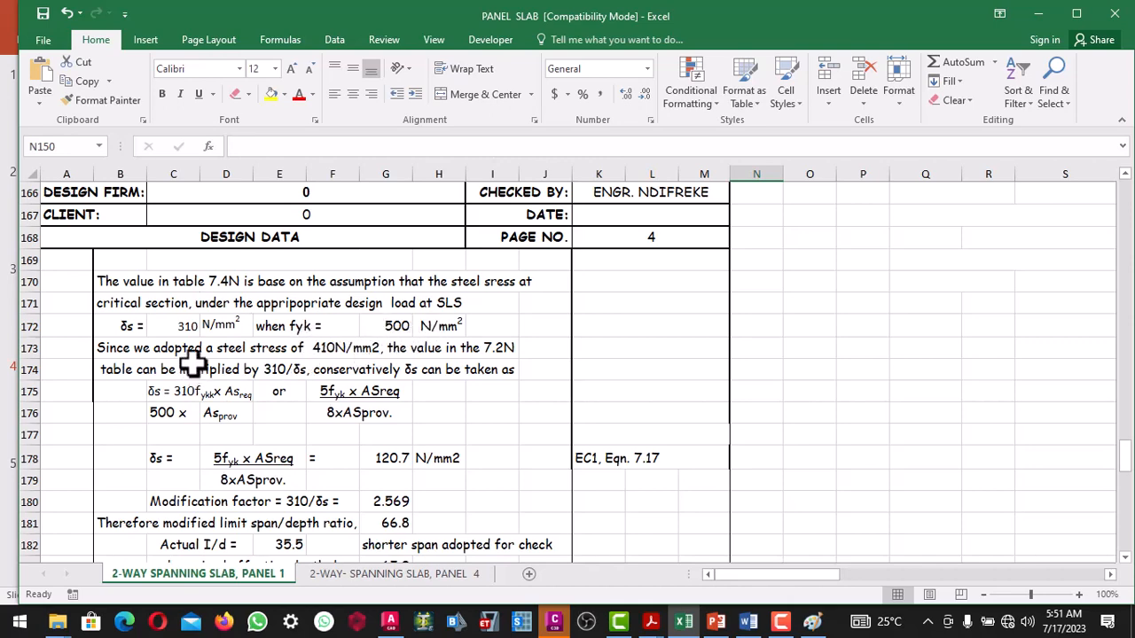
scroll(195, 355, down, 1)
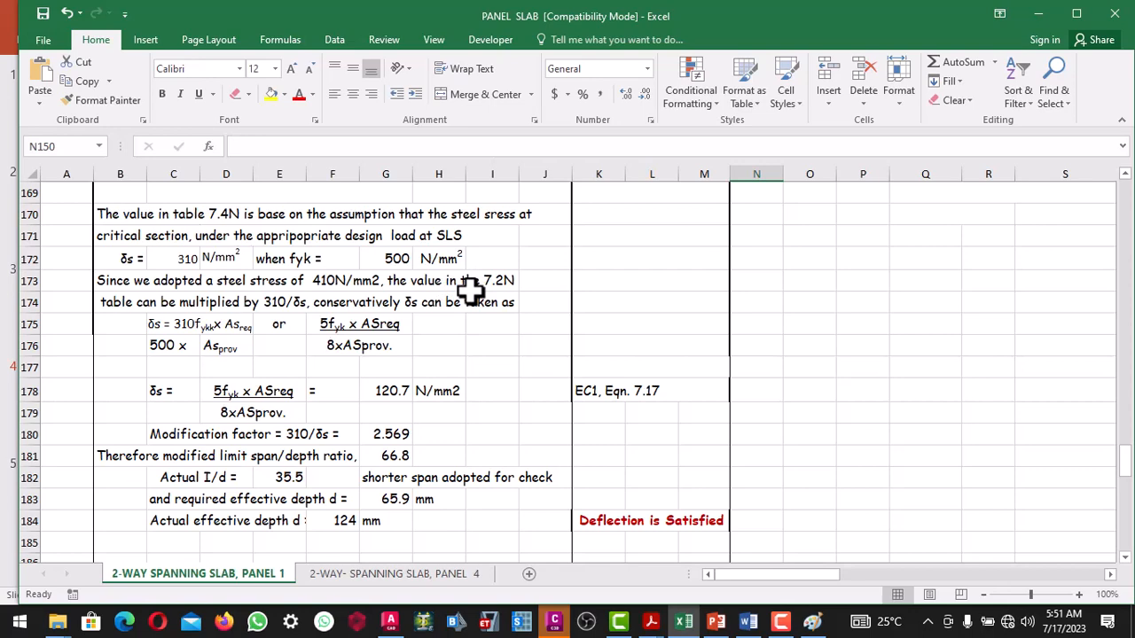
scroll(469, 289, up, 1)
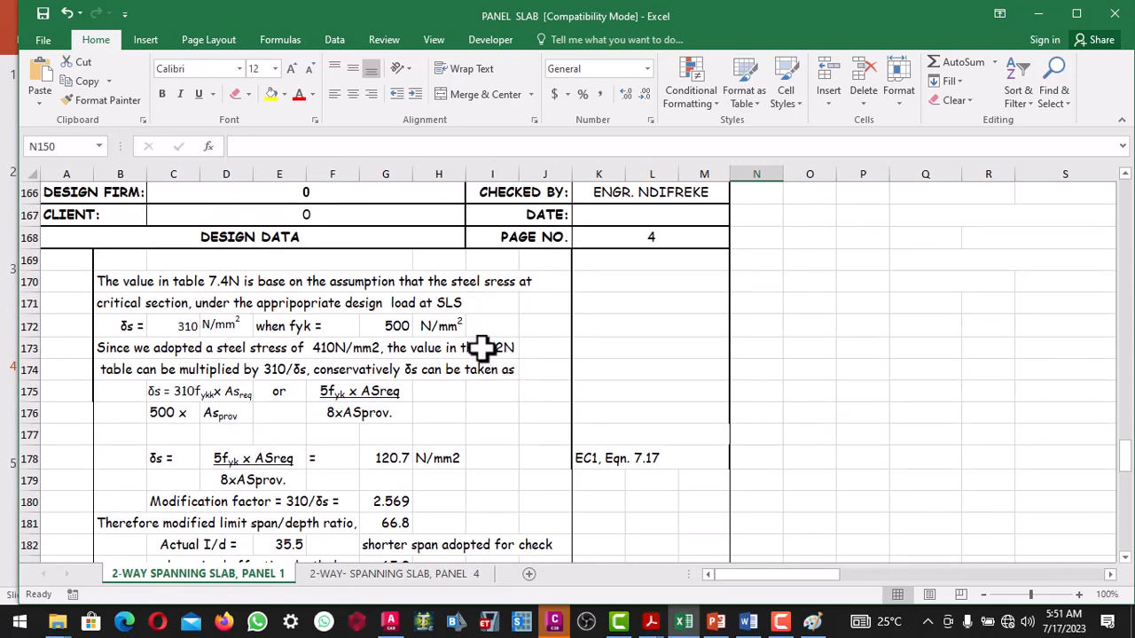
Step: Open the adopted steel stress note in cell B173 and check the table number it cites
double_click(483, 348)
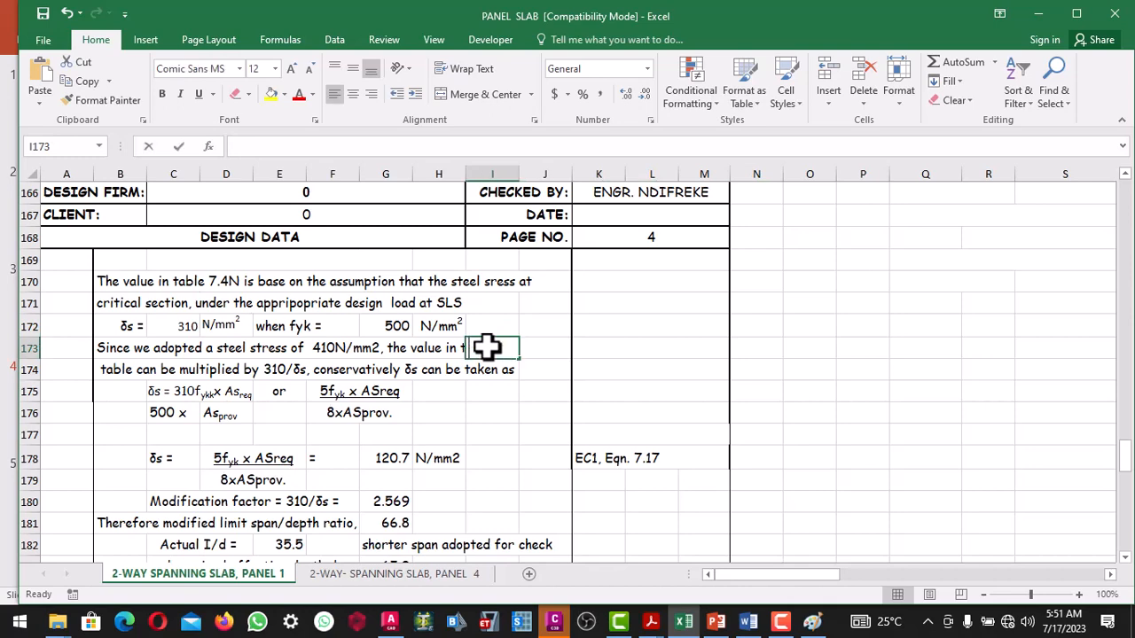
click(114, 348)
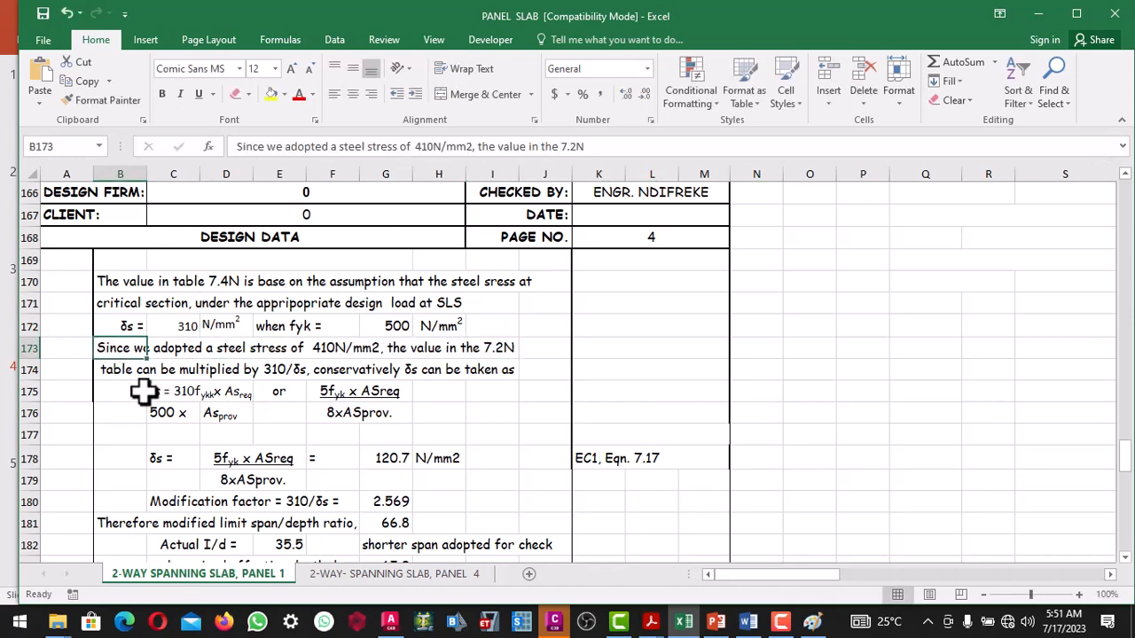
click(212, 350)
click(108, 347)
double_click(108, 348)
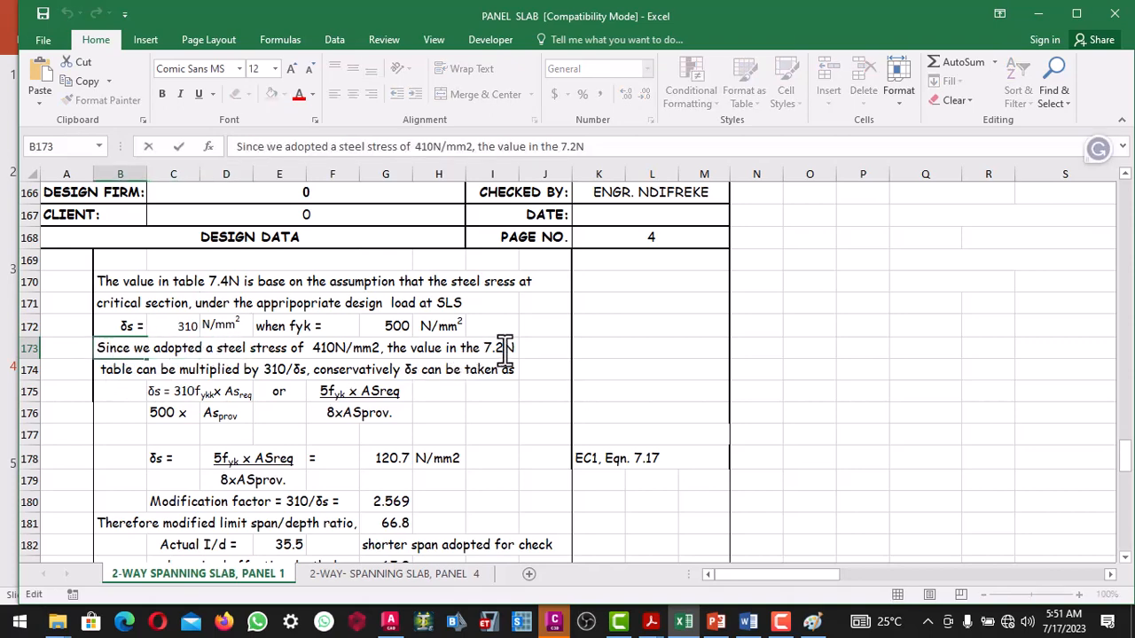
click(496, 393)
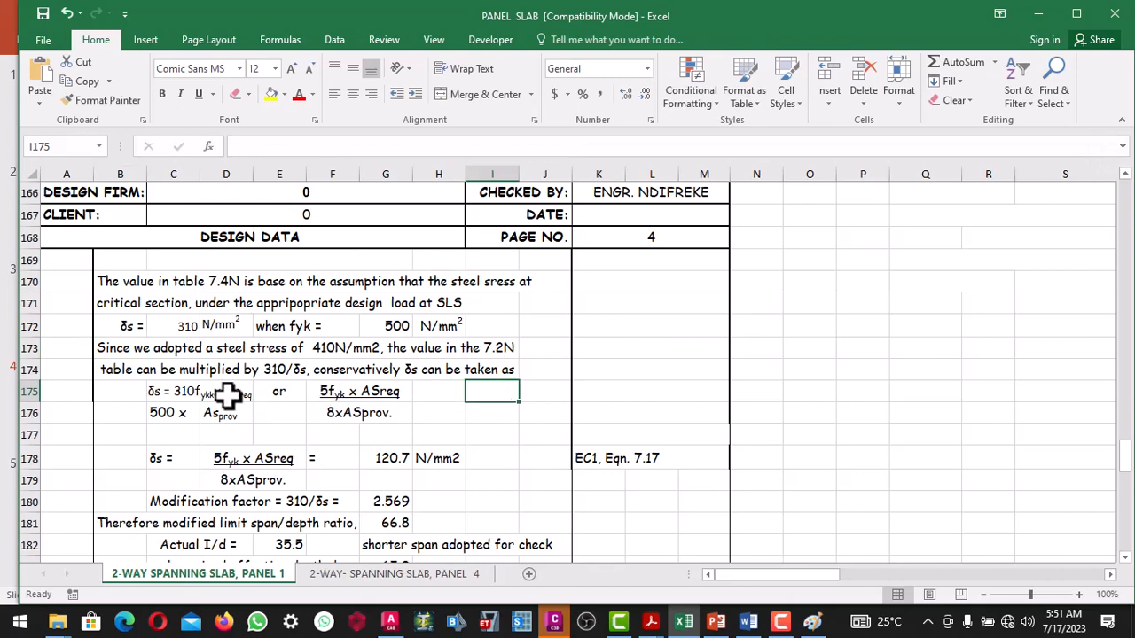
Step: Trace the steel stress δs formula in cell G178 back to the required short-span reinforcement area in cell I106
scroll(204, 386, down, 1)
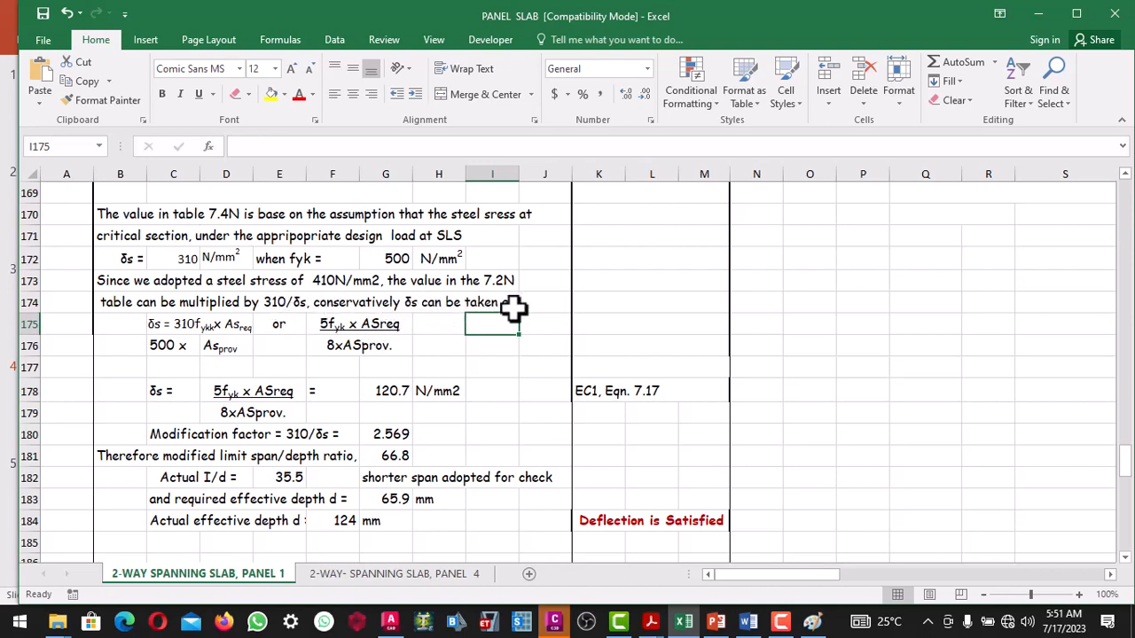
scroll(235, 332, down, 1)
scroll(228, 328, up, 1)
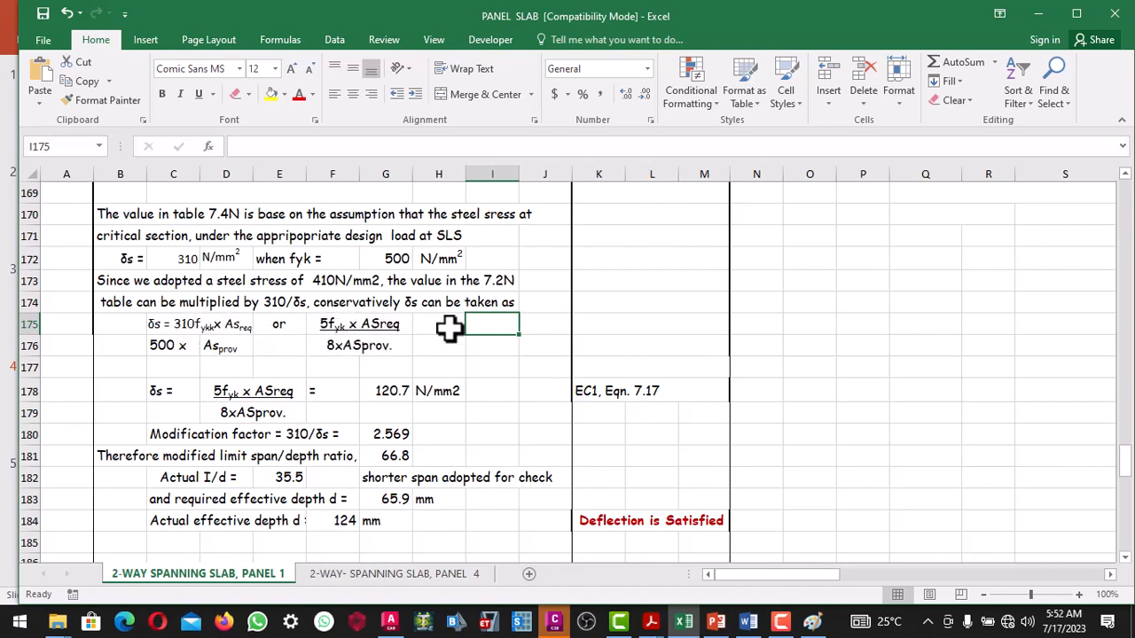
scroll(448, 330, down, 2)
scroll(351, 303, up, 1)
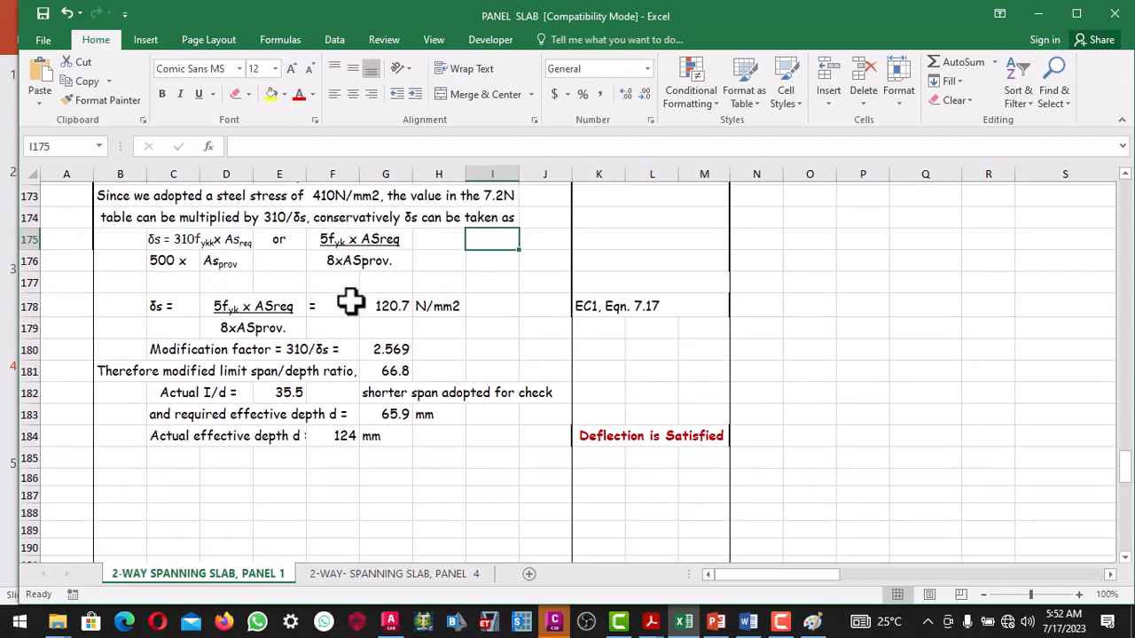
scroll(350, 302, up, 1)
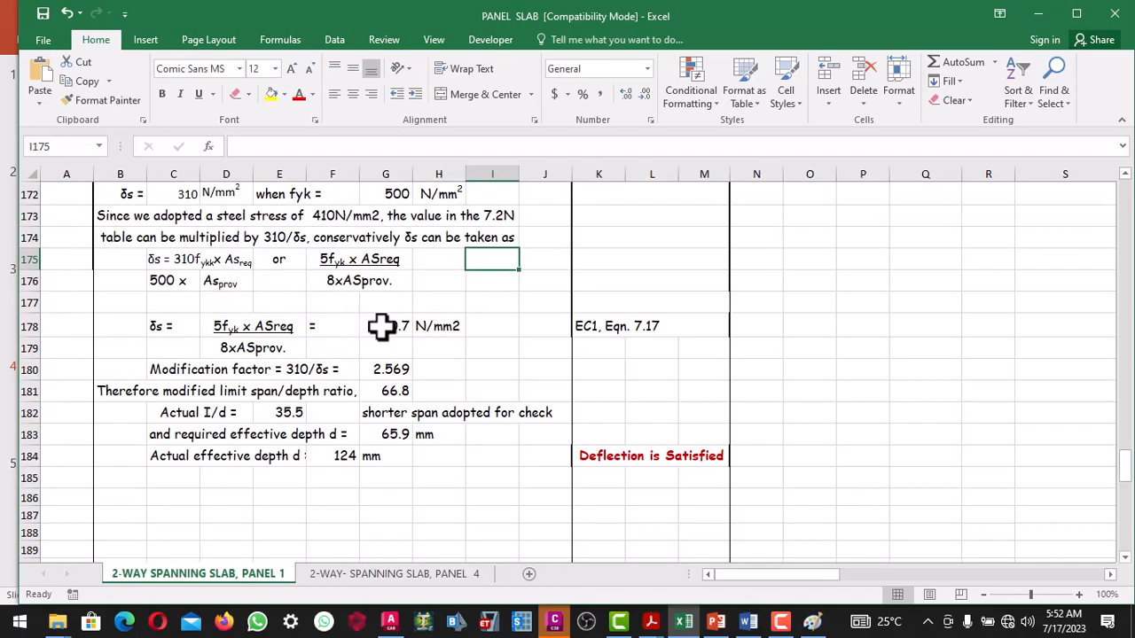
double_click(381, 326)
scroll(390, 354, up, 3)
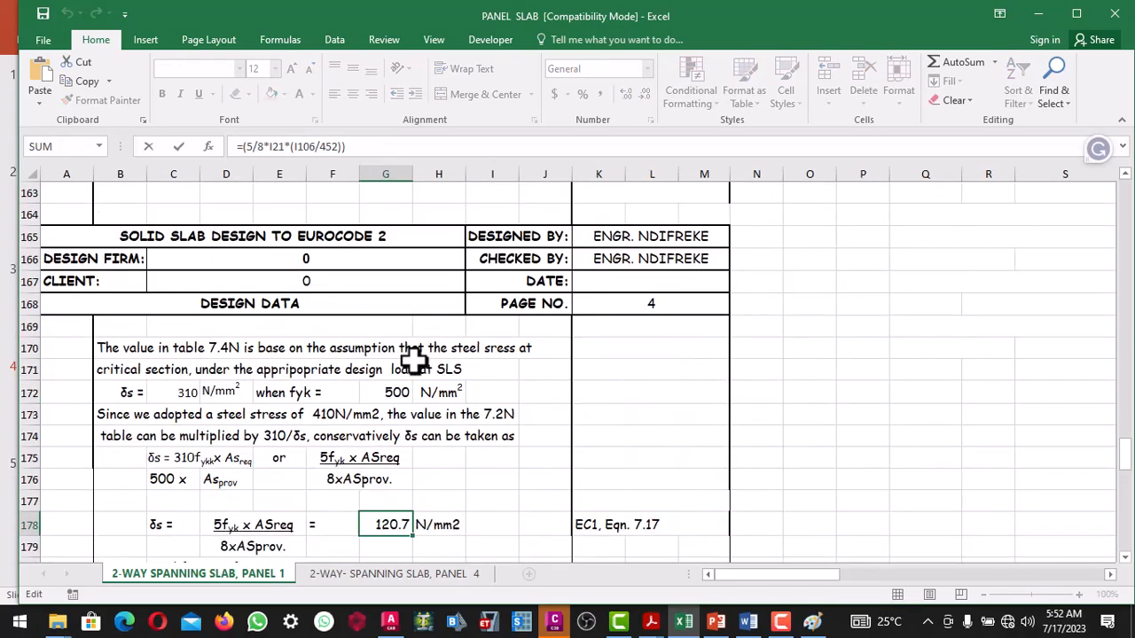
scroll(417, 357, up, 14)
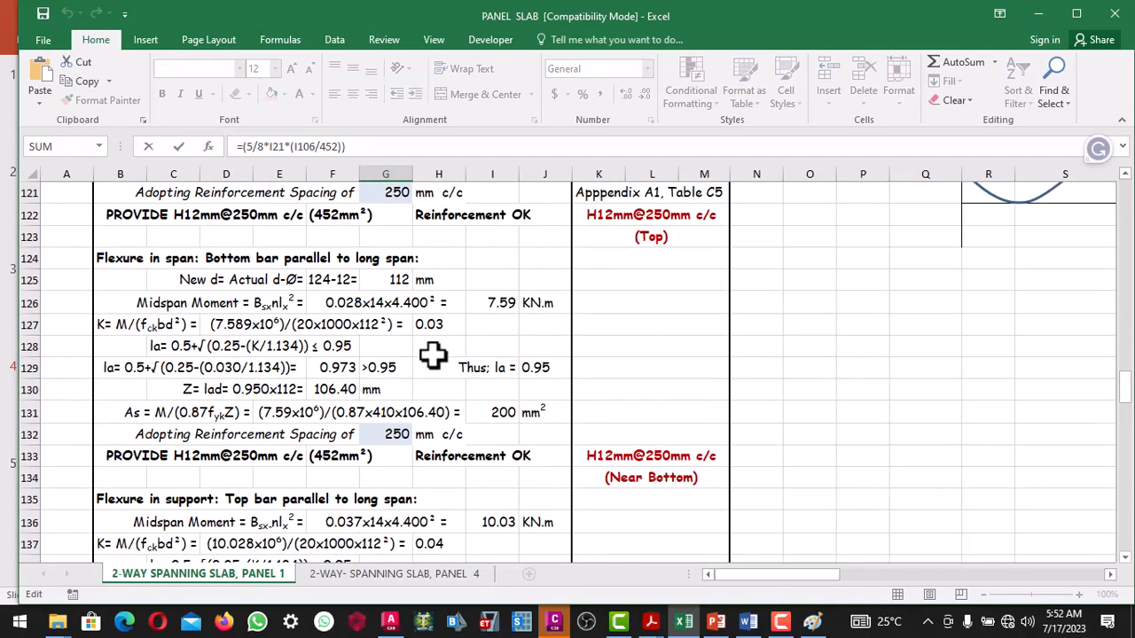
scroll(432, 355, up, 9)
scroll(447, 355, down, 2)
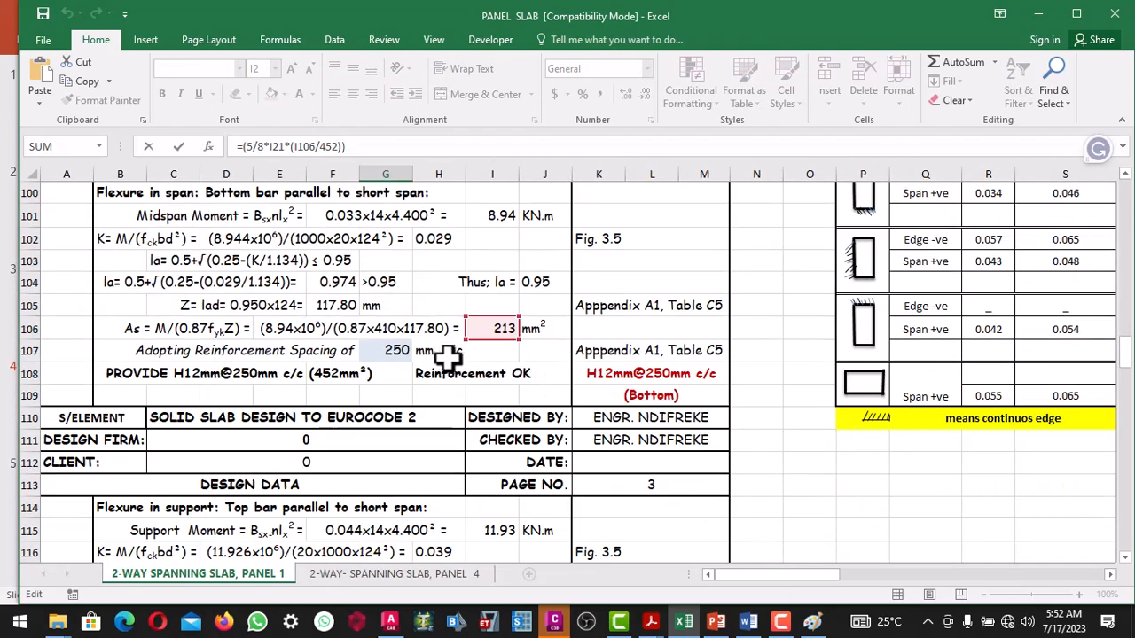
scroll(434, 352, down, 15)
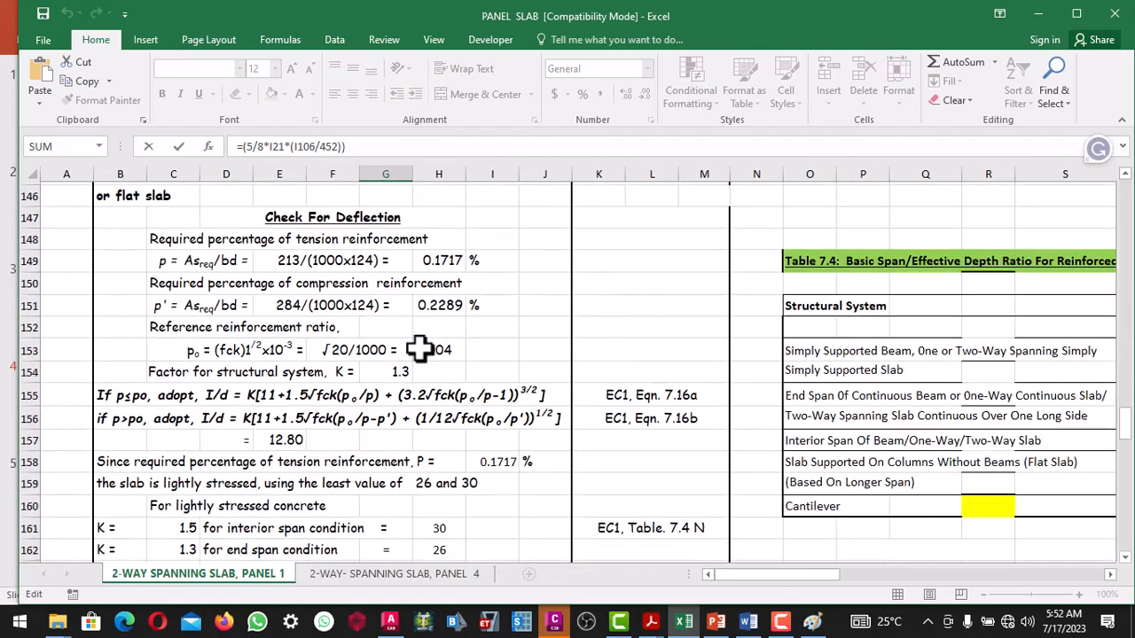
scroll(418, 350, down, 9)
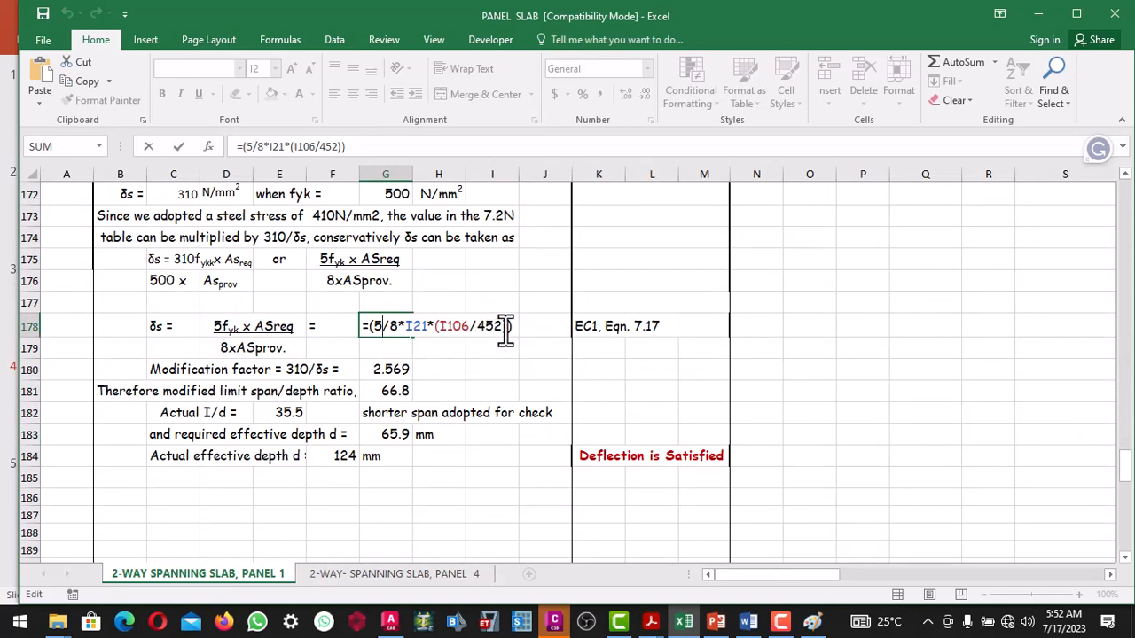
key(Return)
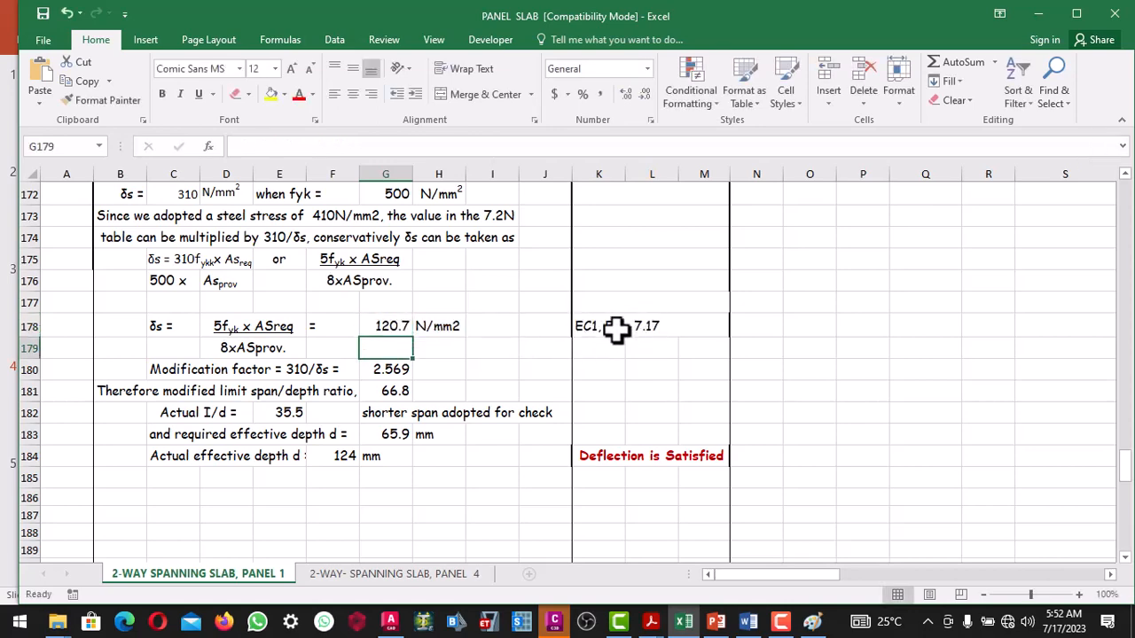
Step: Trace the modified limiting span/depth ratio formula in cell G181 to the basic ratio in H162 and the modification factor in G180
scroll(411, 364, down, 1)
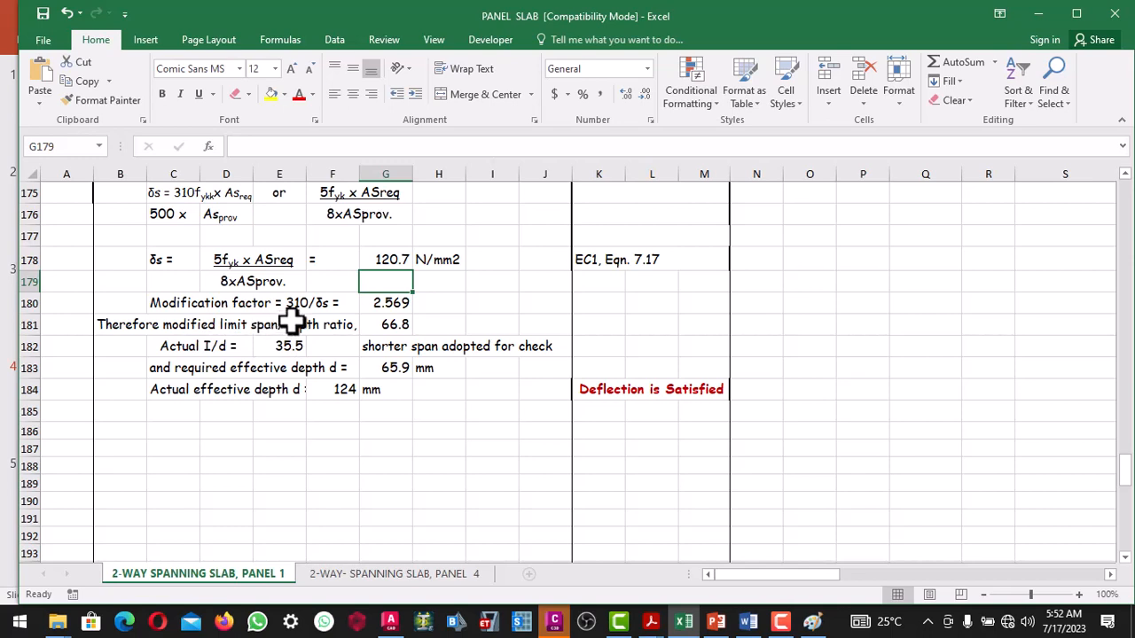
double_click(387, 325)
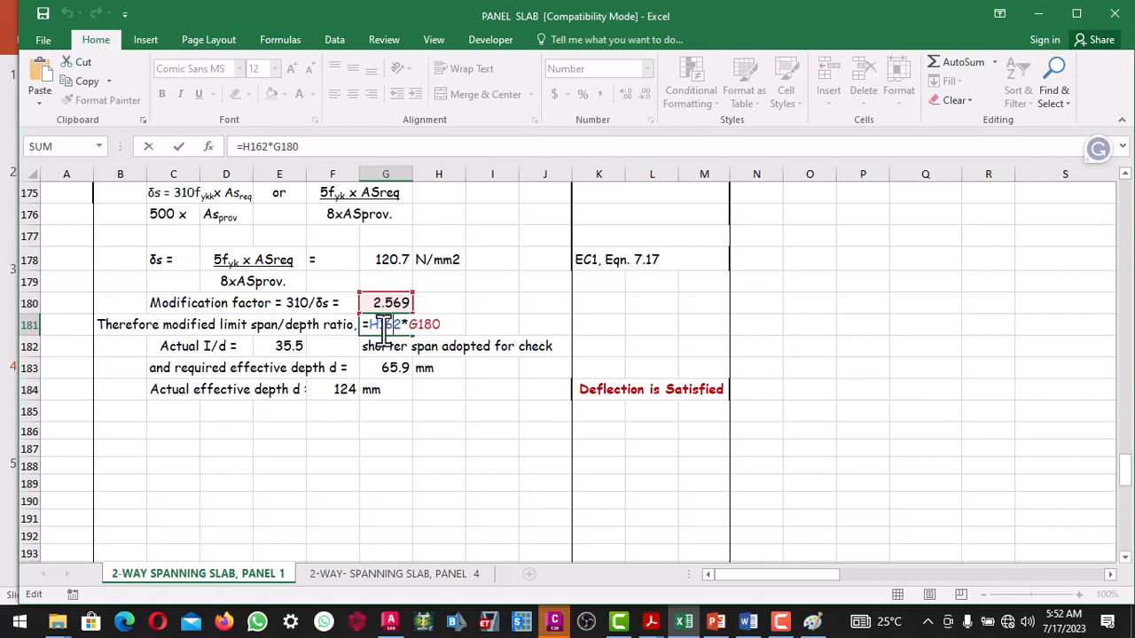
scroll(393, 329, up, 15)
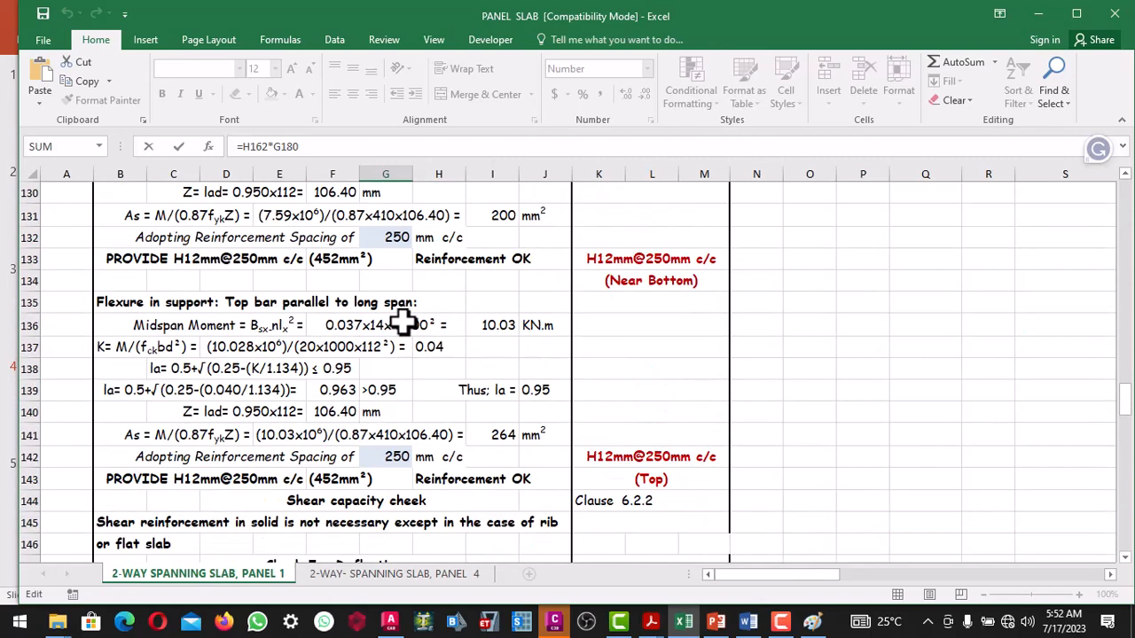
scroll(399, 324, down, 6)
scroll(403, 319, down, 5)
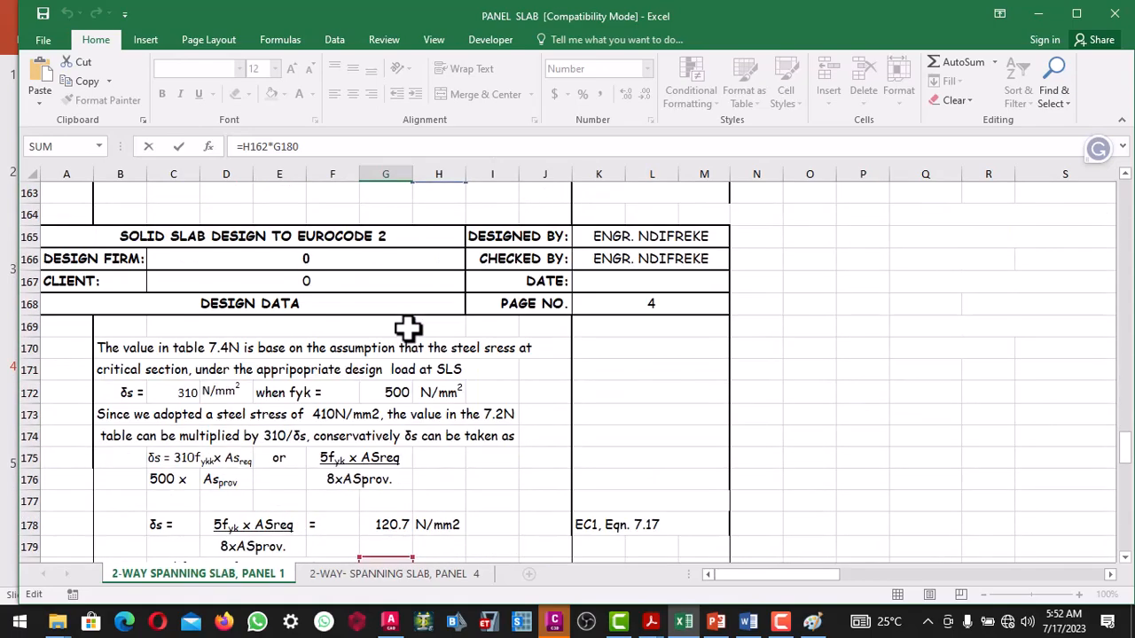
scroll(439, 293, up, 2)
scroll(450, 306, down, 7)
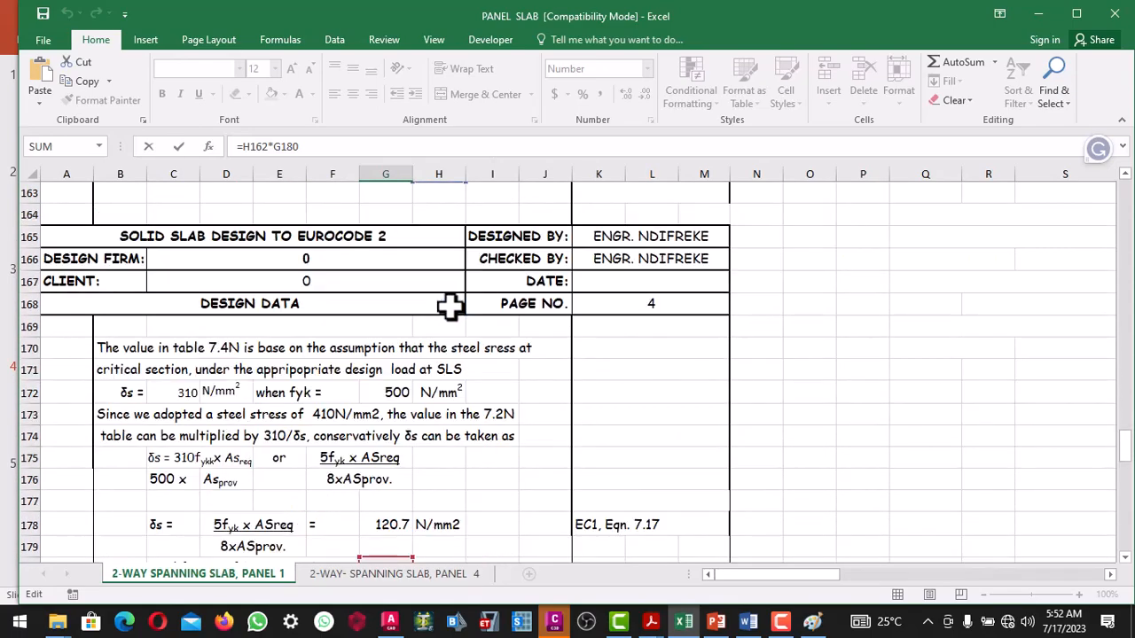
scroll(447, 309, up, 2)
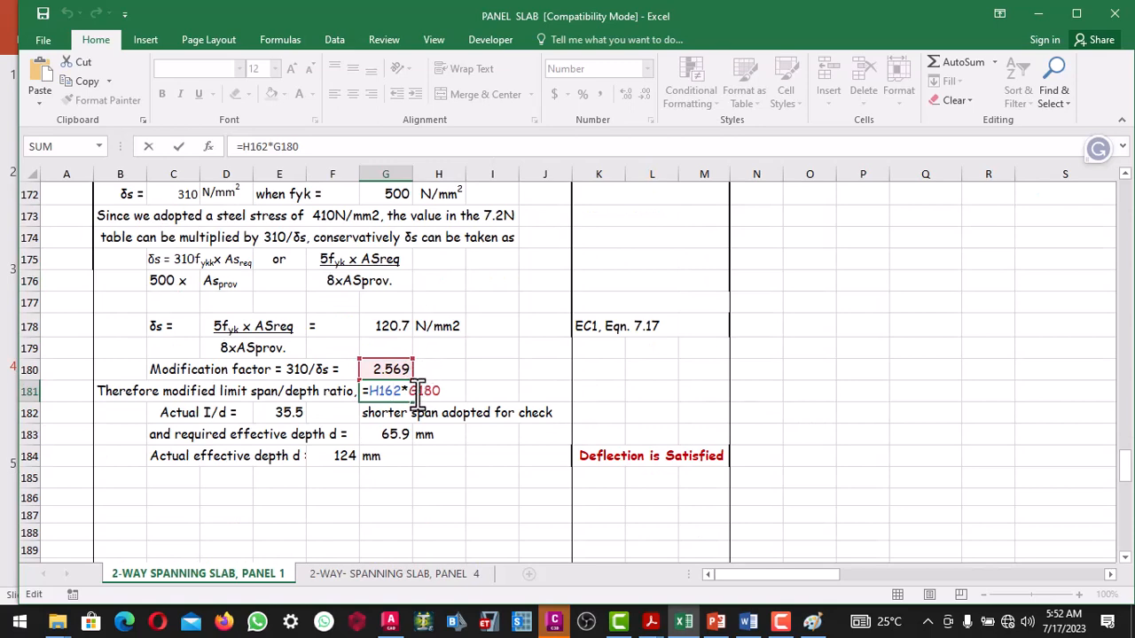
key(Return)
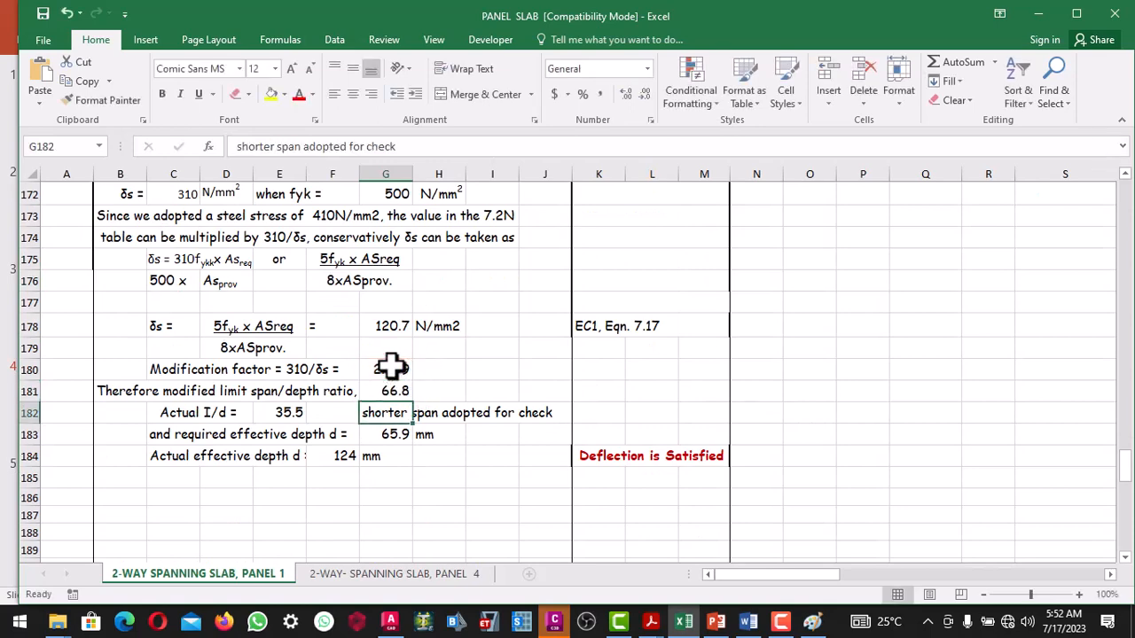
Step: Compare the interior and end span ratios in rows 161 and 162 with the one used by the formula in cell G181
click(439, 391)
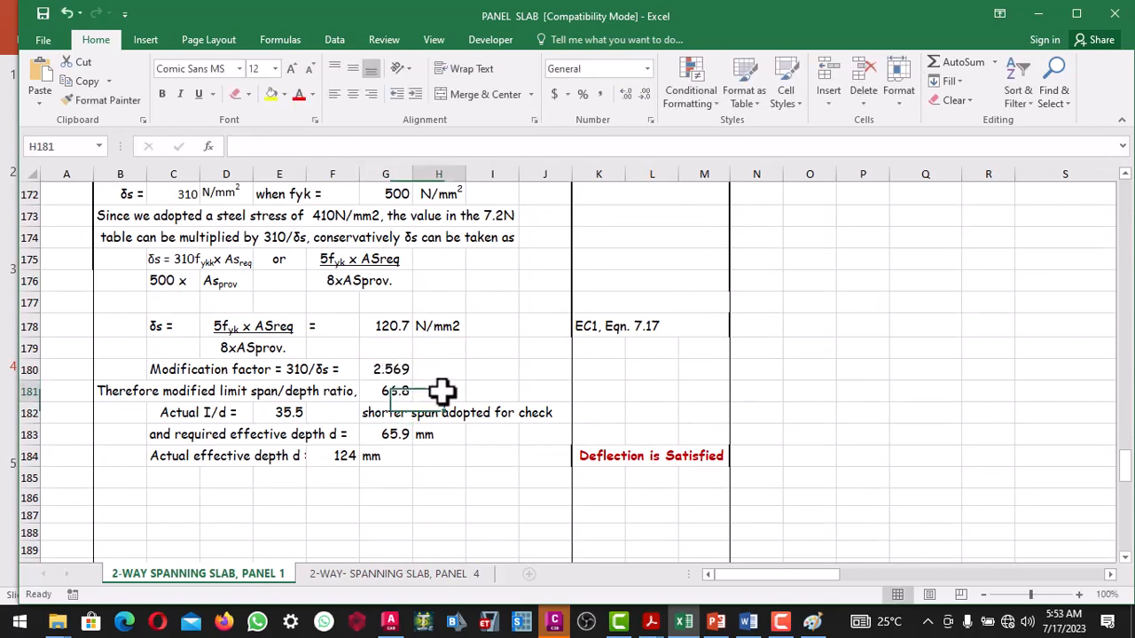
scroll(423, 392, up, 2)
scroll(412, 306, up, 4)
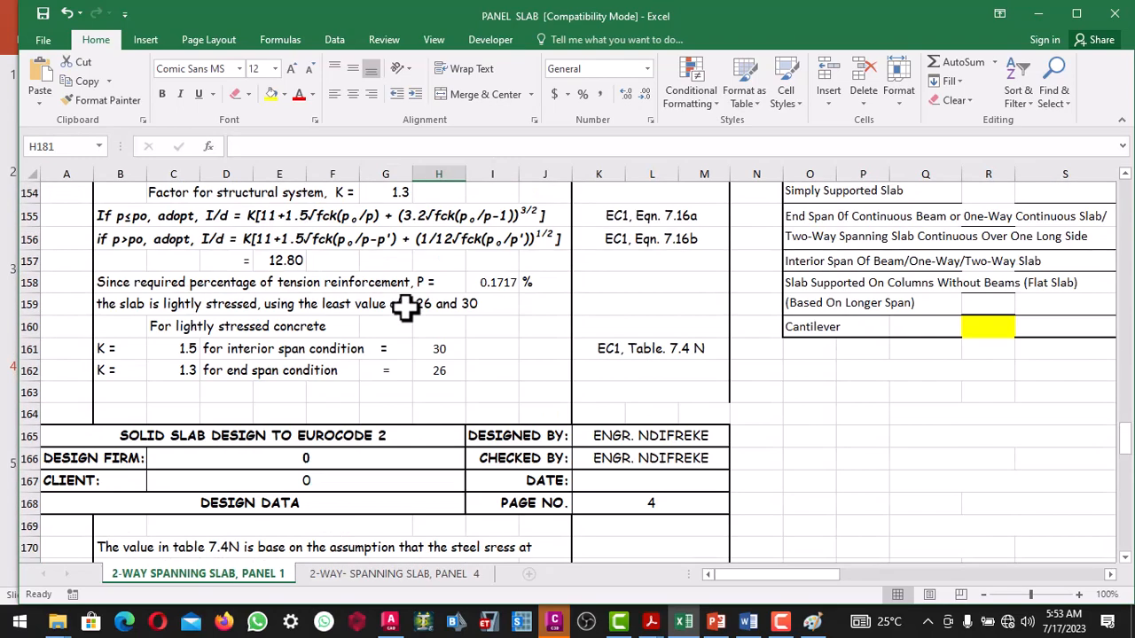
scroll(439, 363, down, 6)
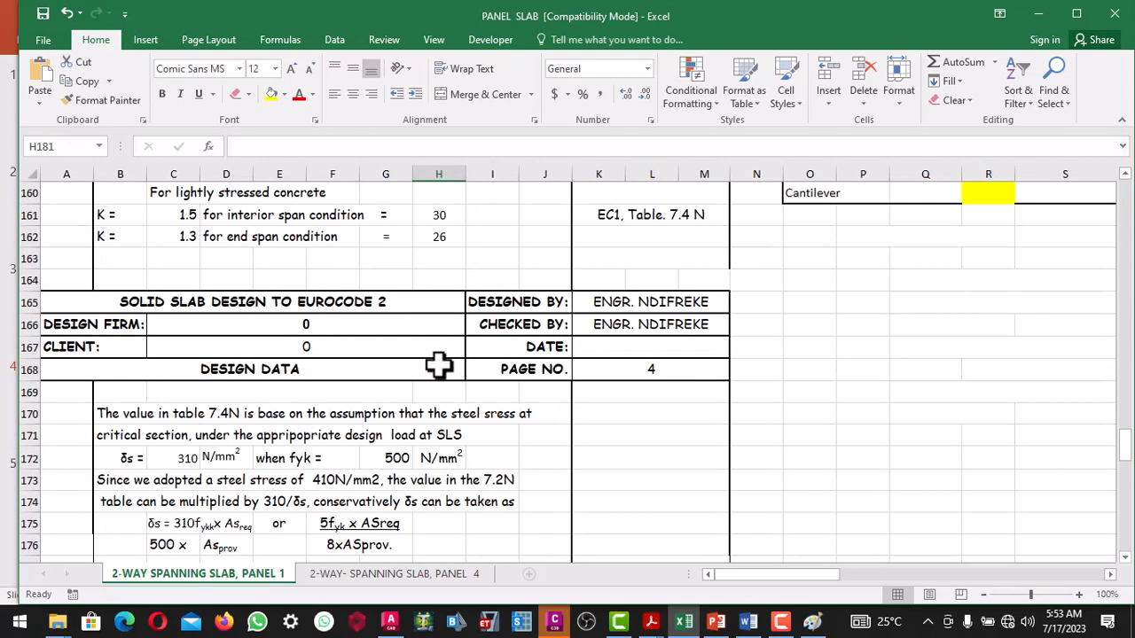
scroll(398, 436, down, 1)
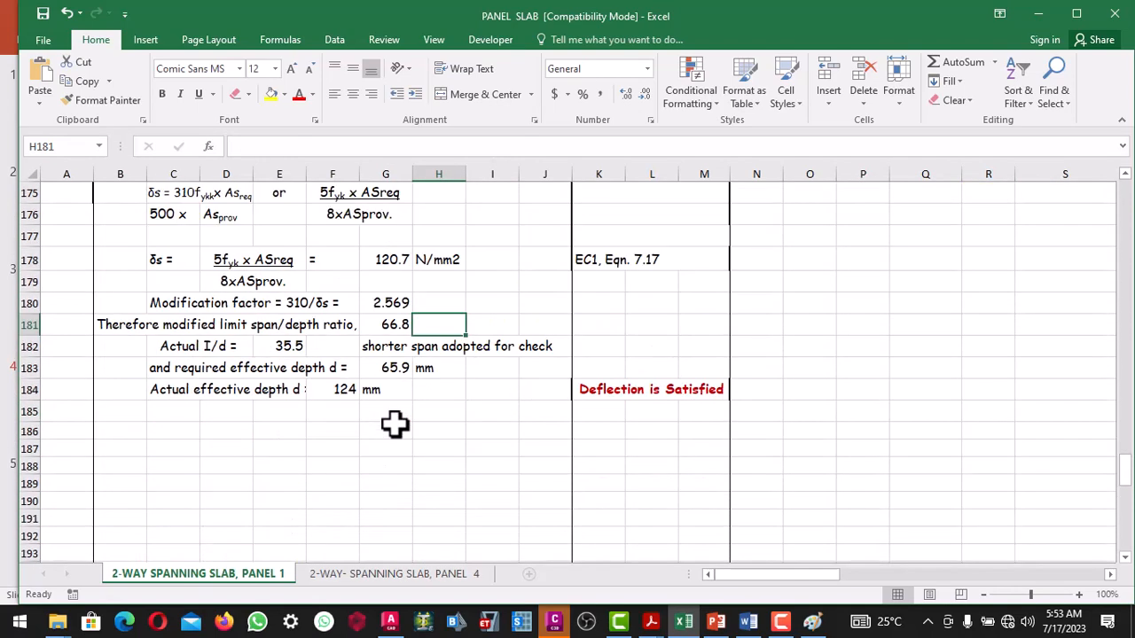
double_click(388, 326)
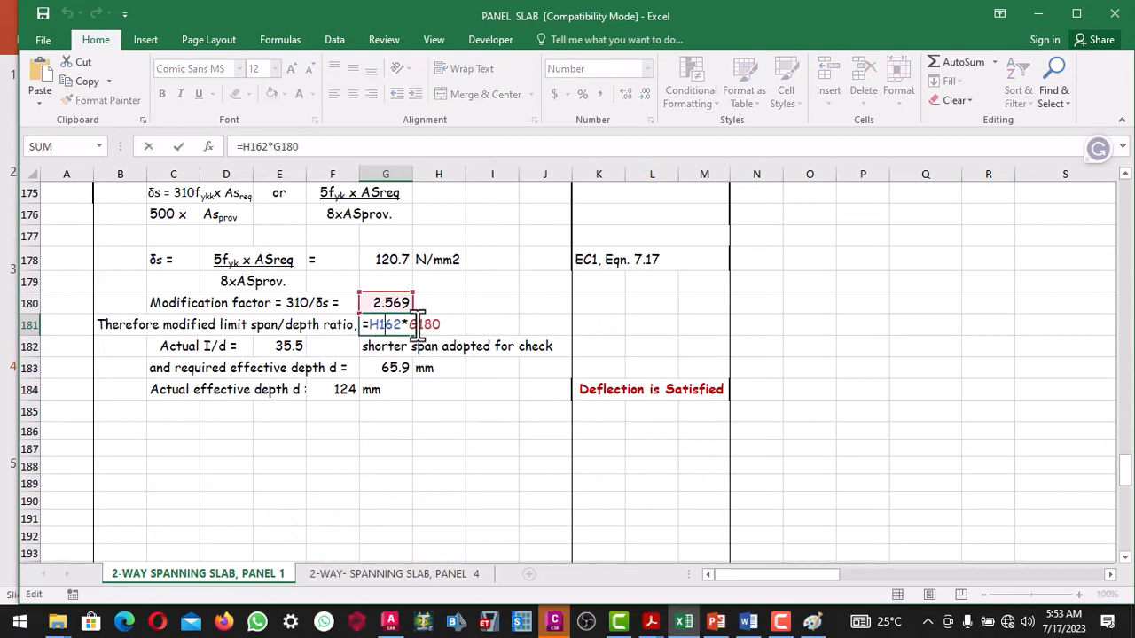
click(413, 348)
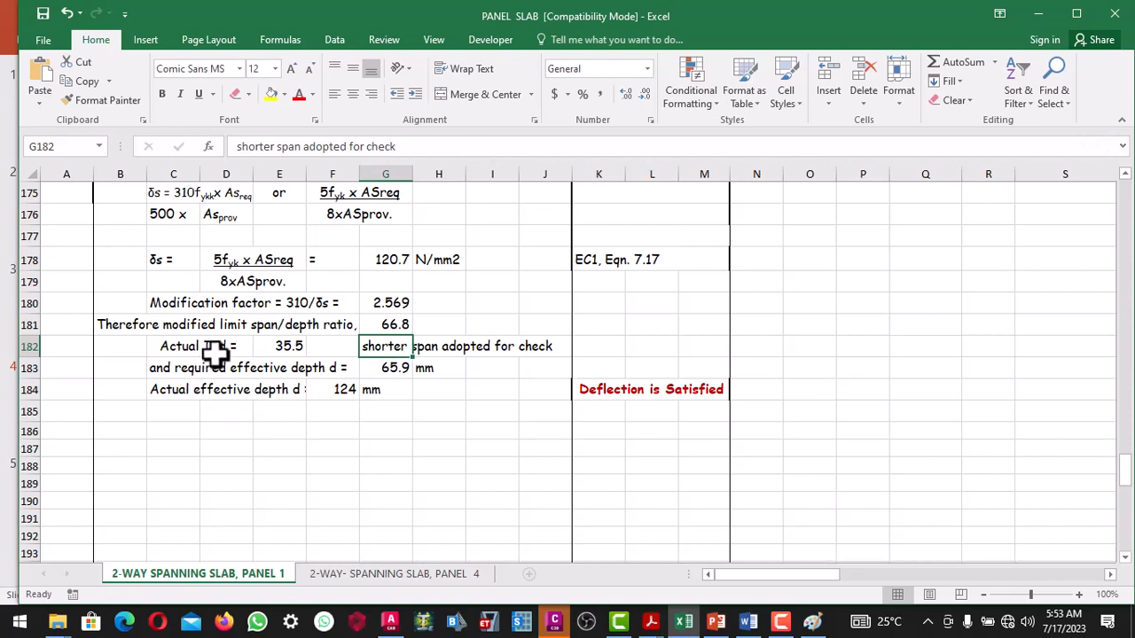
Step: Trace the actual l/d formula in cell E182 to the short span in G88 and effective depth in I98, then review the depth check
double_click(283, 346)
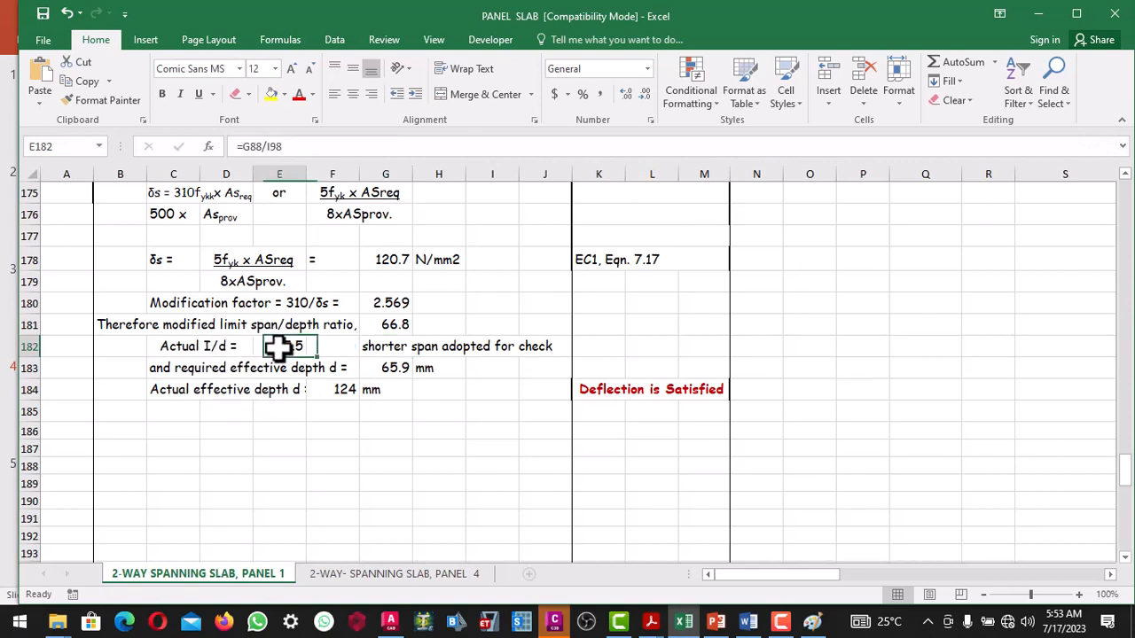
scroll(304, 359, up, 17)
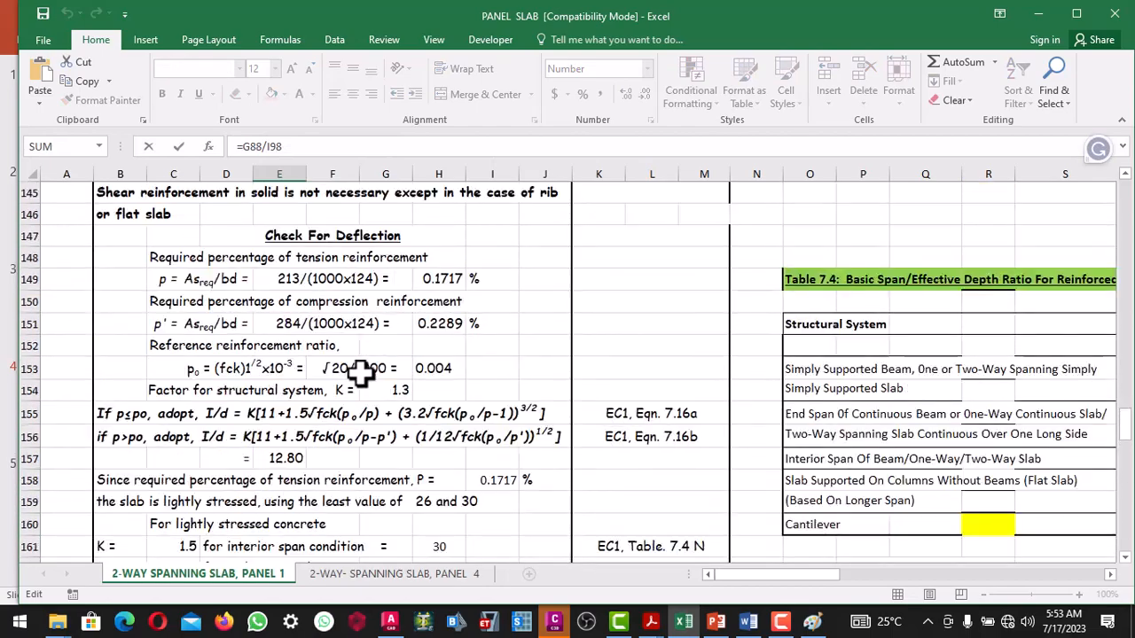
scroll(402, 359, up, 14)
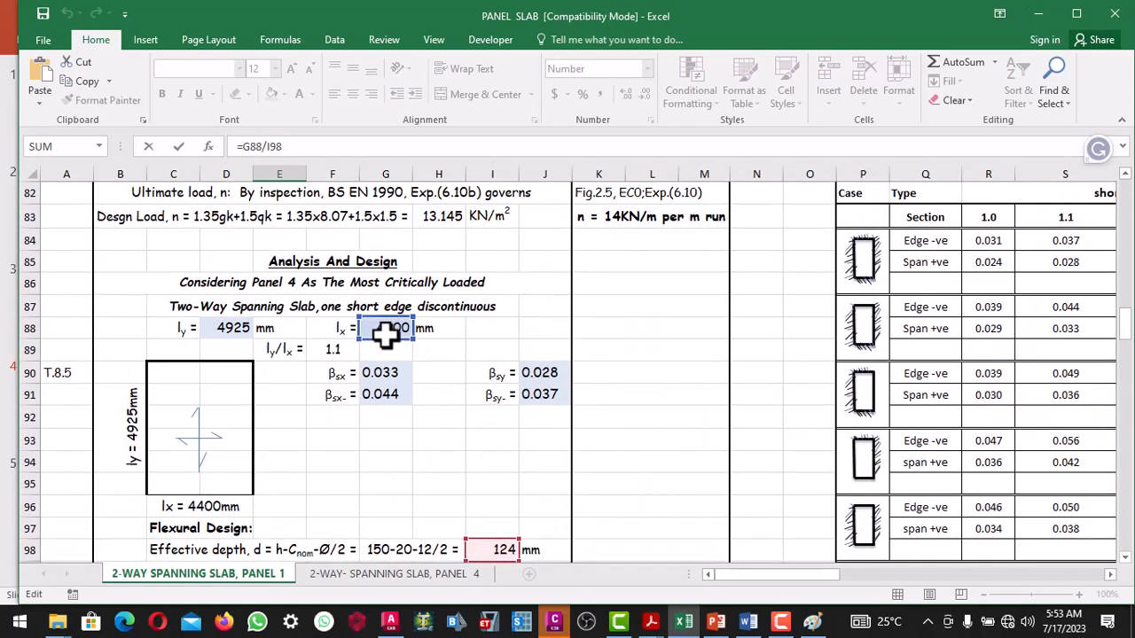
scroll(392, 328, down, 2)
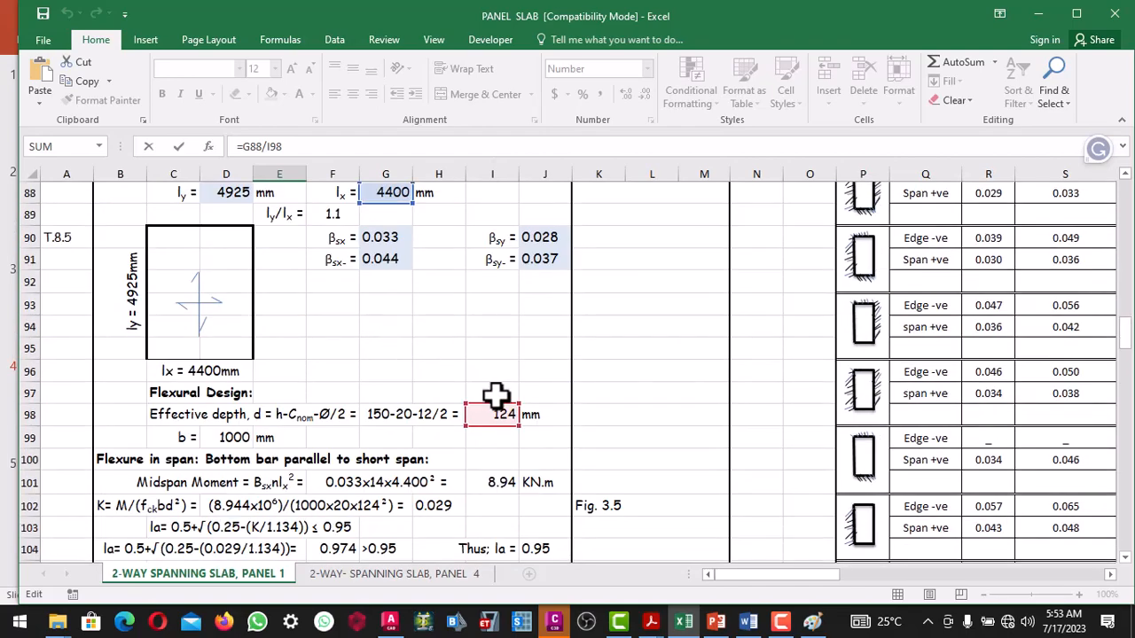
scroll(496, 396, down, 1)
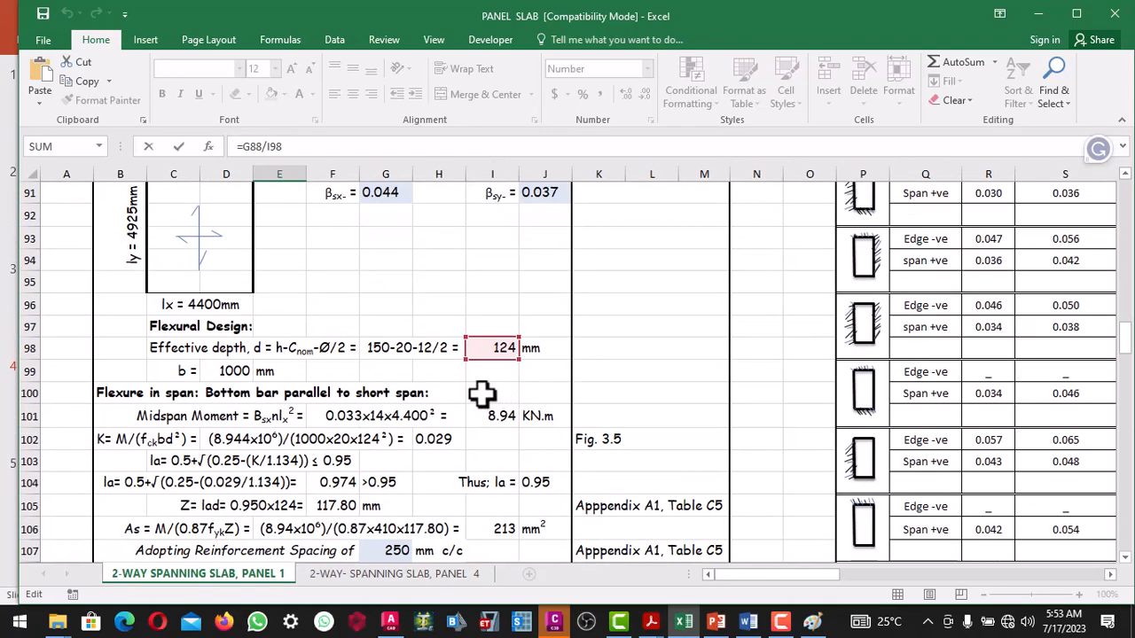
scroll(481, 395, down, 10)
scroll(413, 381, down, 19)
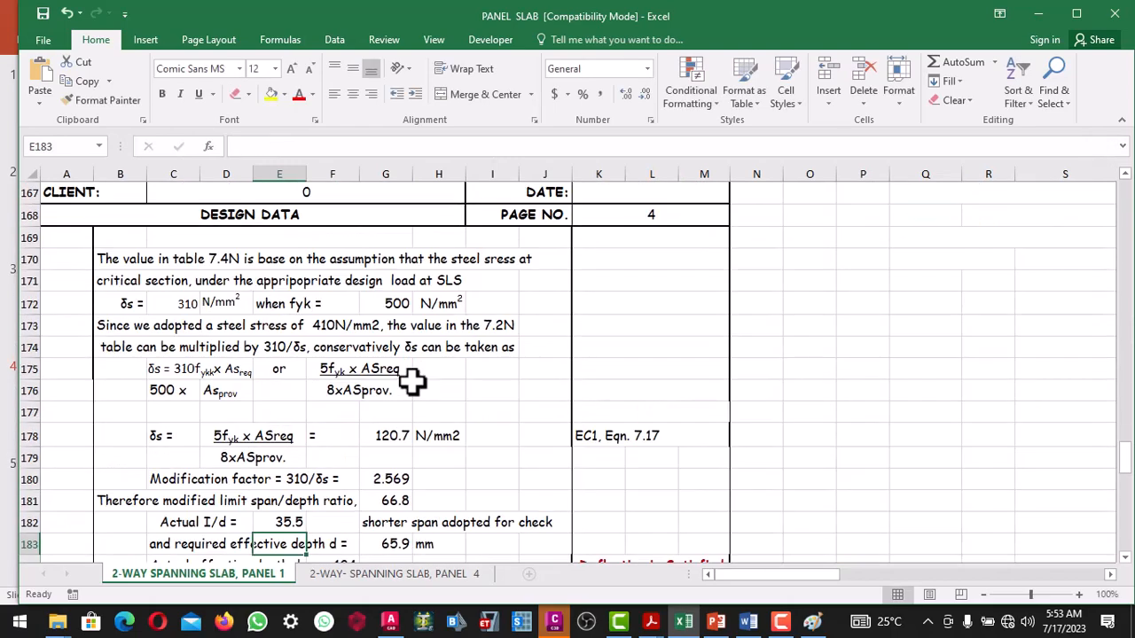
click(398, 392)
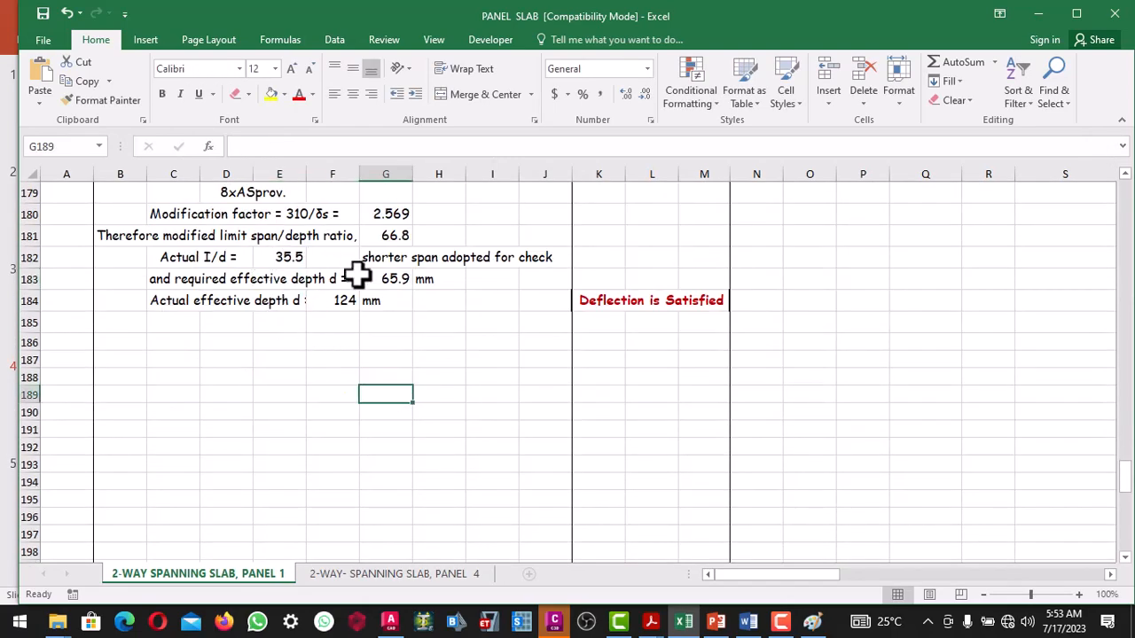
scroll(394, 290, up, 2)
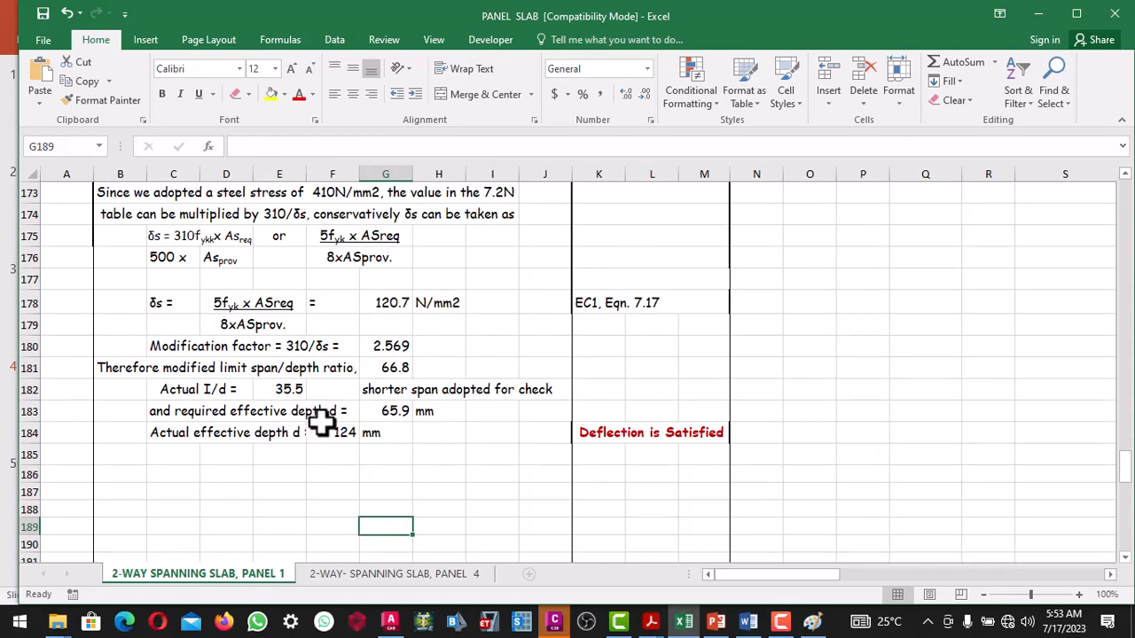
Step: Trace the required effective depth formula in cell G183 to the short span in G88 and the modified span/depth ratio in G181
double_click(392, 412)
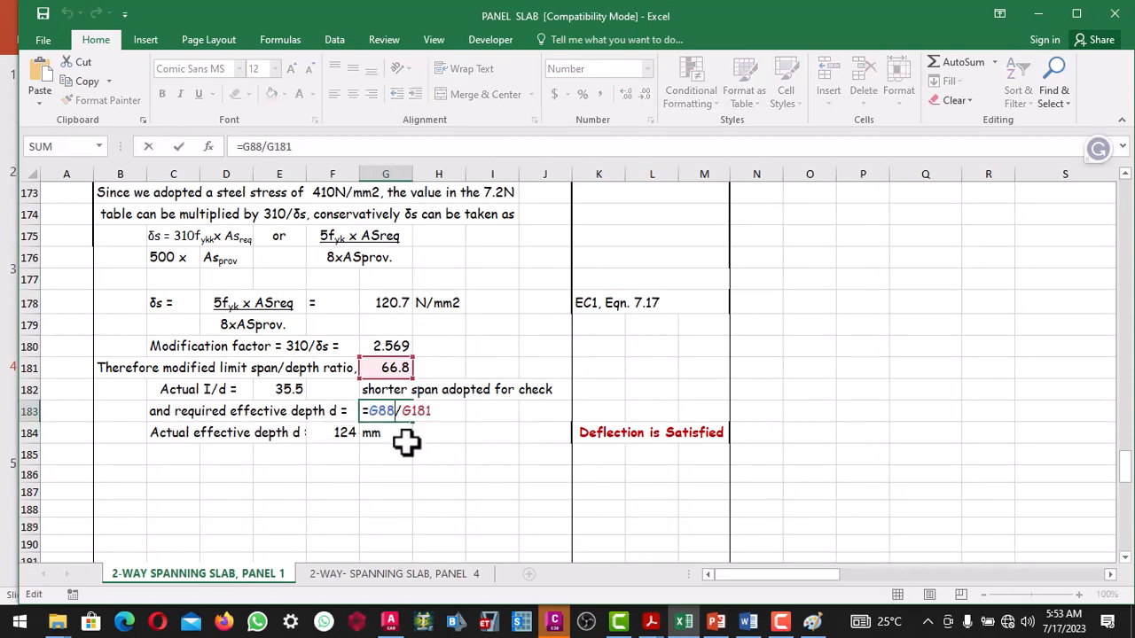
scroll(407, 436, up, 16)
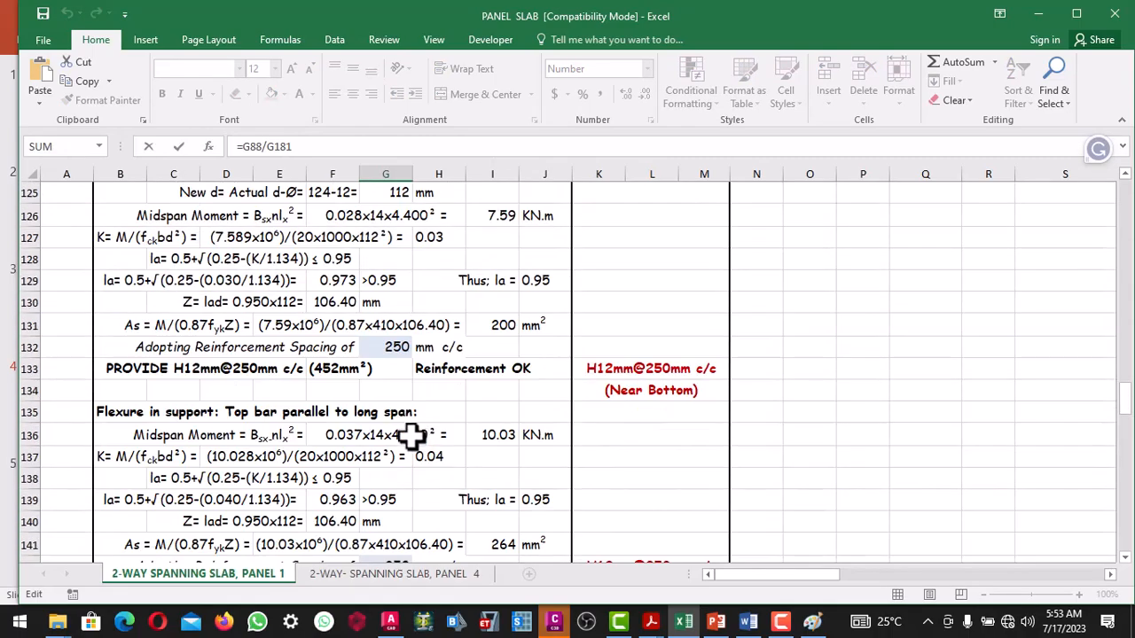
scroll(411, 434, up, 12)
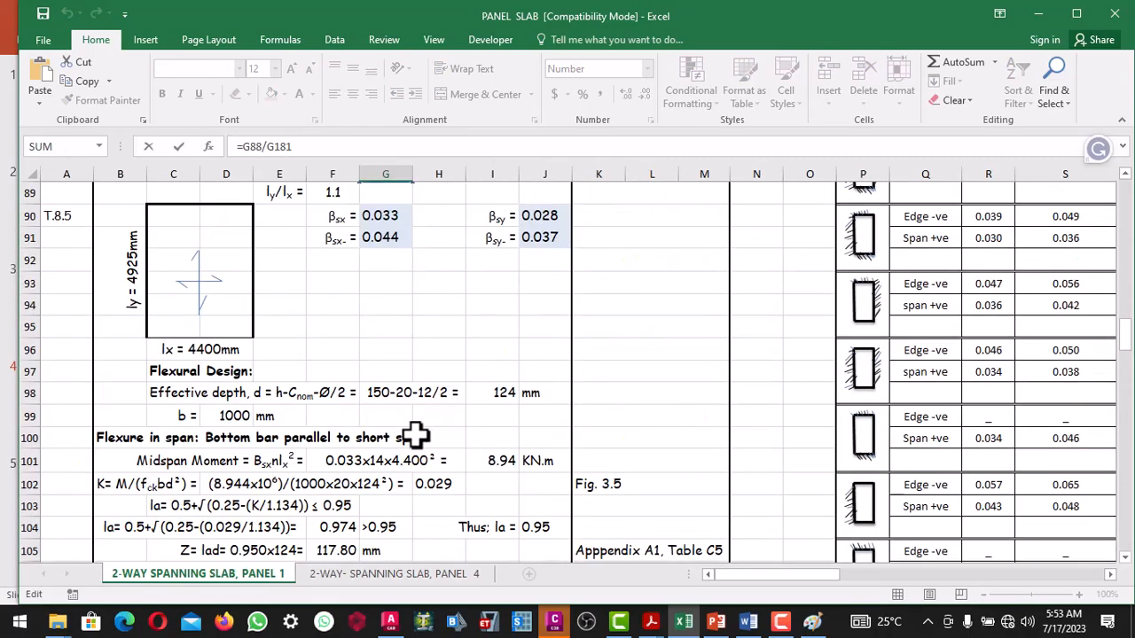
scroll(415, 434, up, 6)
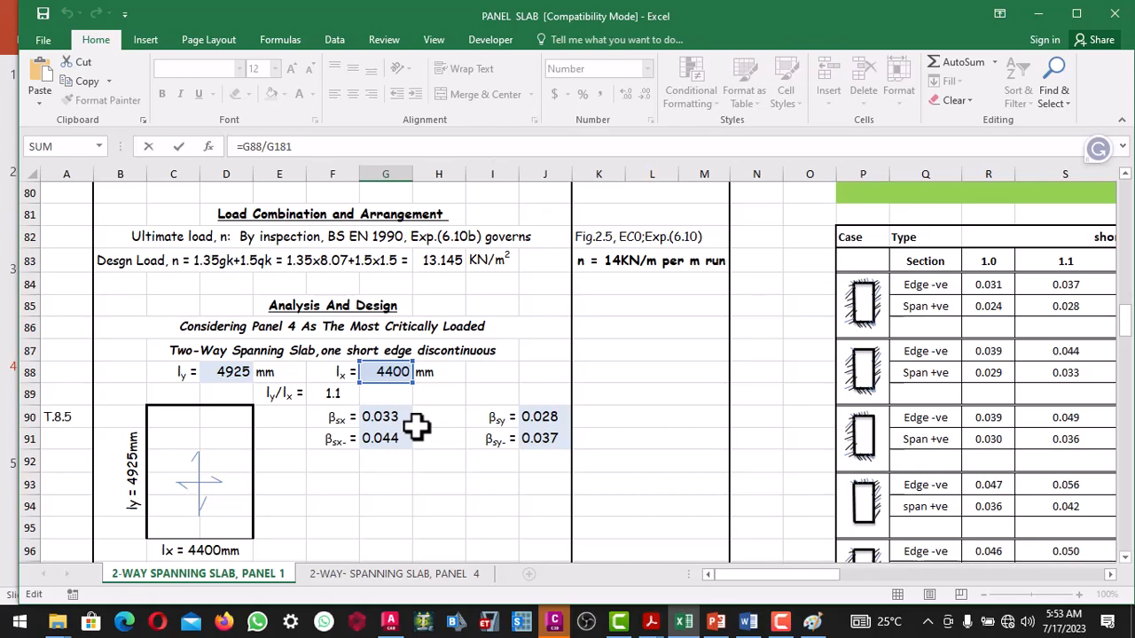
scroll(416, 426, down, 20)
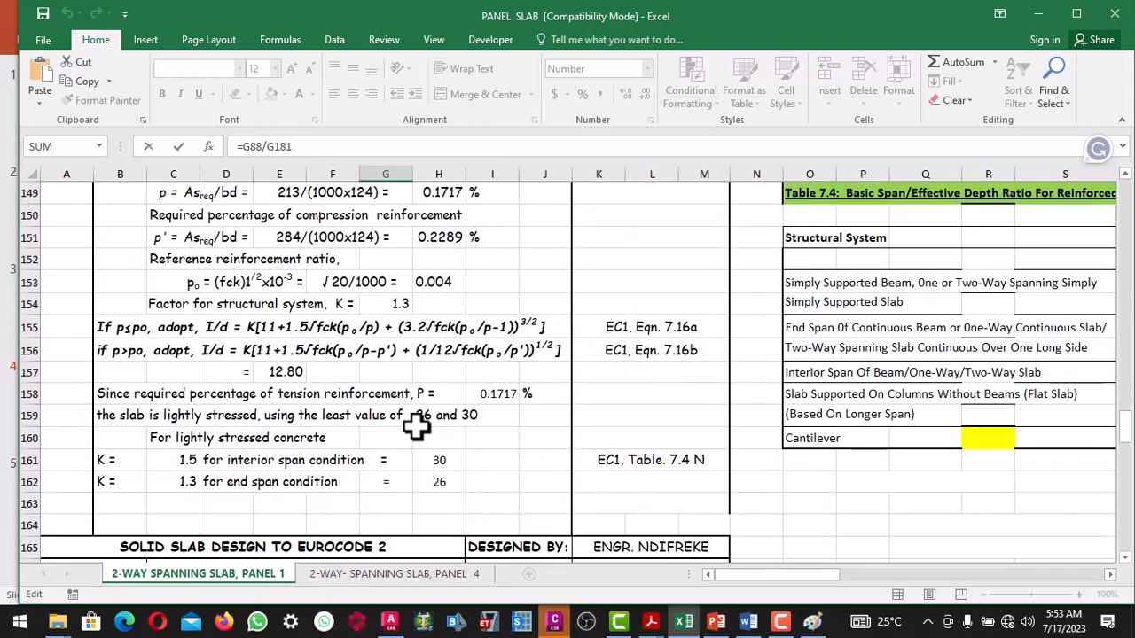
scroll(416, 427, down, 9)
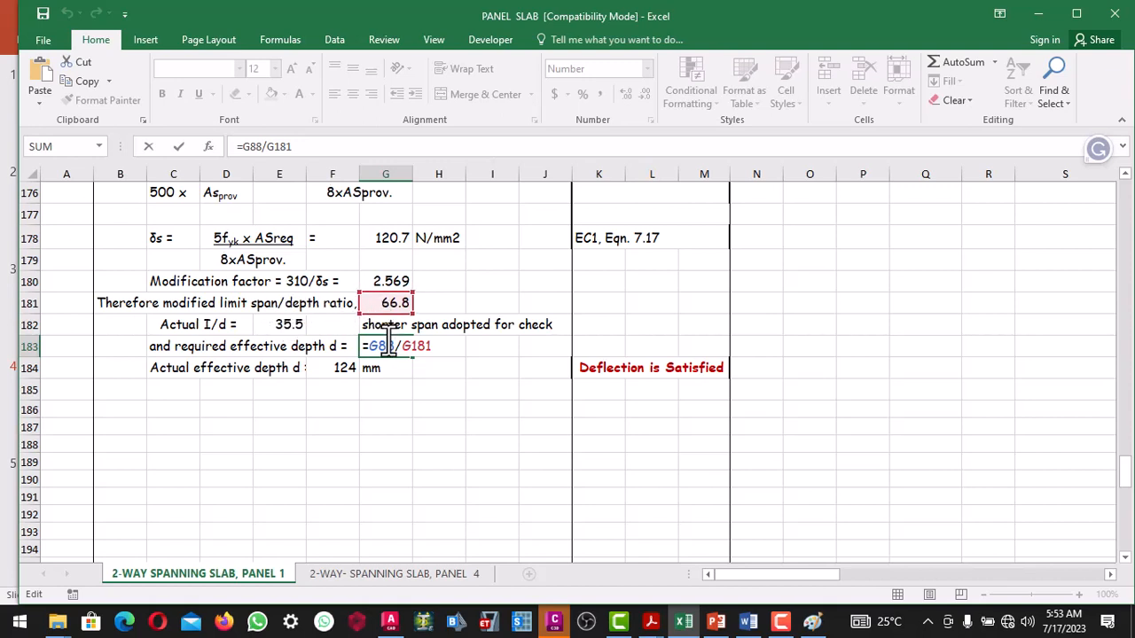
key(Return)
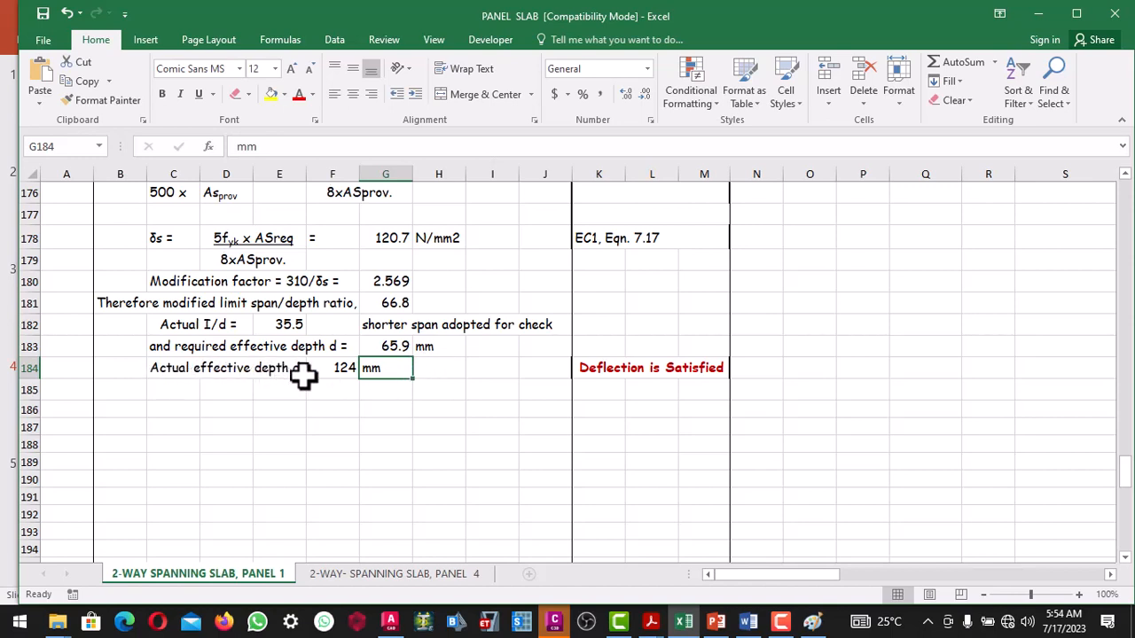
click(420, 412)
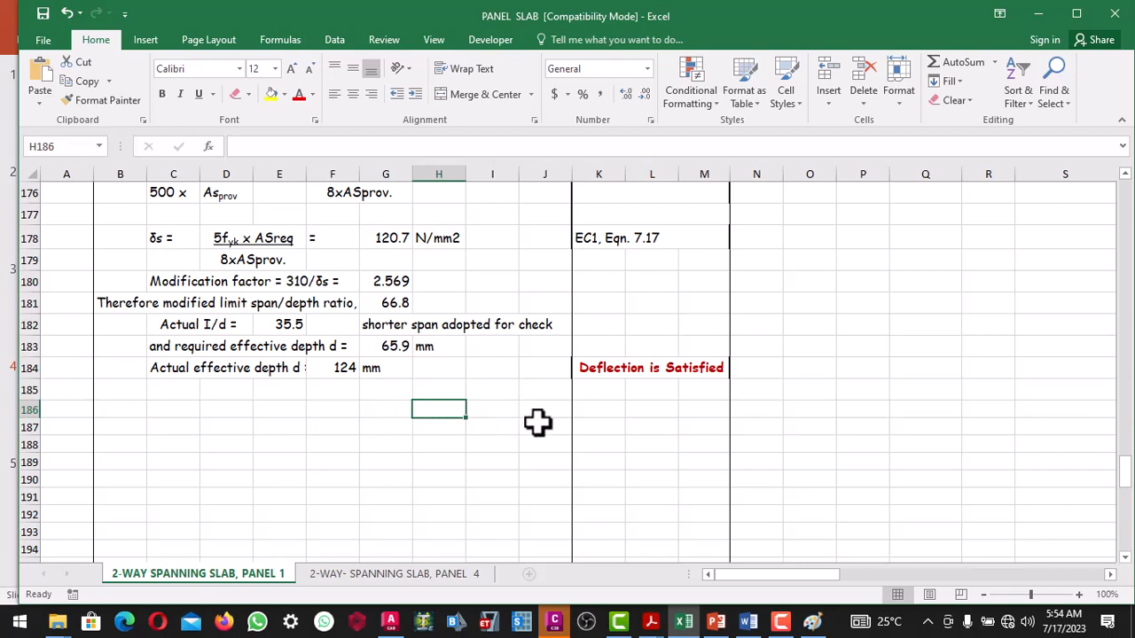
Step: Look back from the deflection check through the calculation sheet to the design data and material strengths on page 1
scroll(531, 425, up, 1)
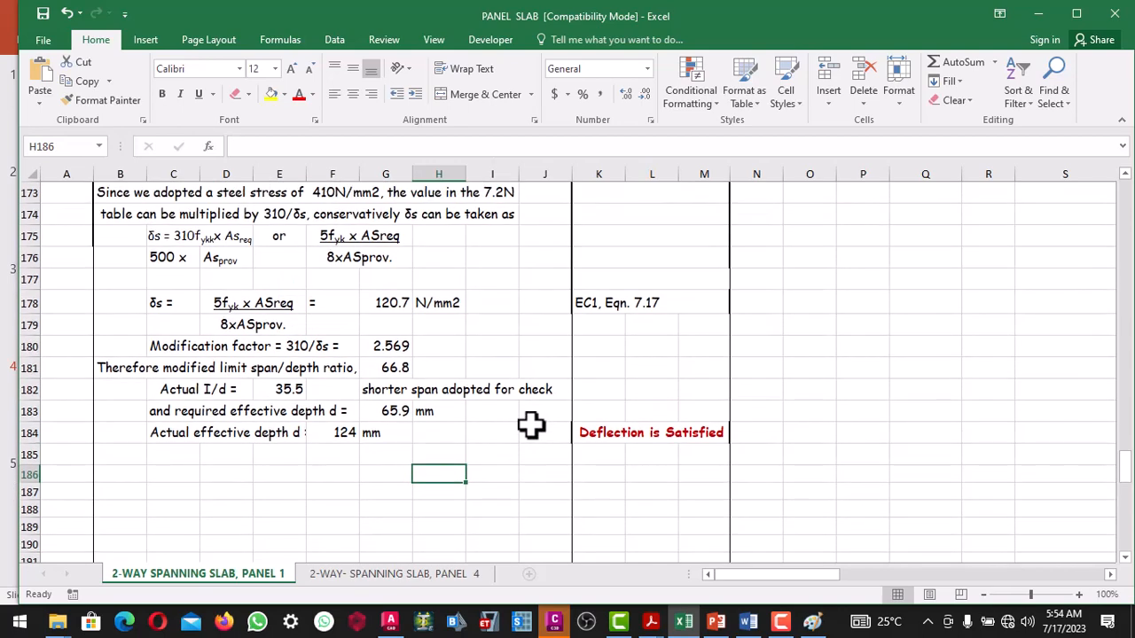
scroll(515, 432, up, 20)
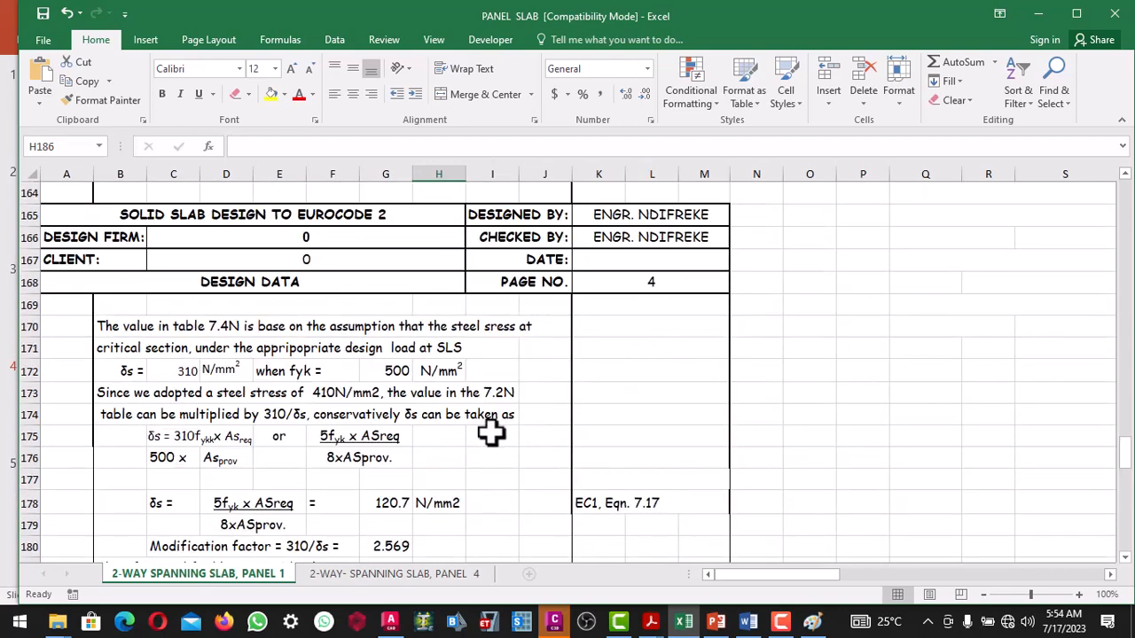
scroll(487, 435, up, 17)
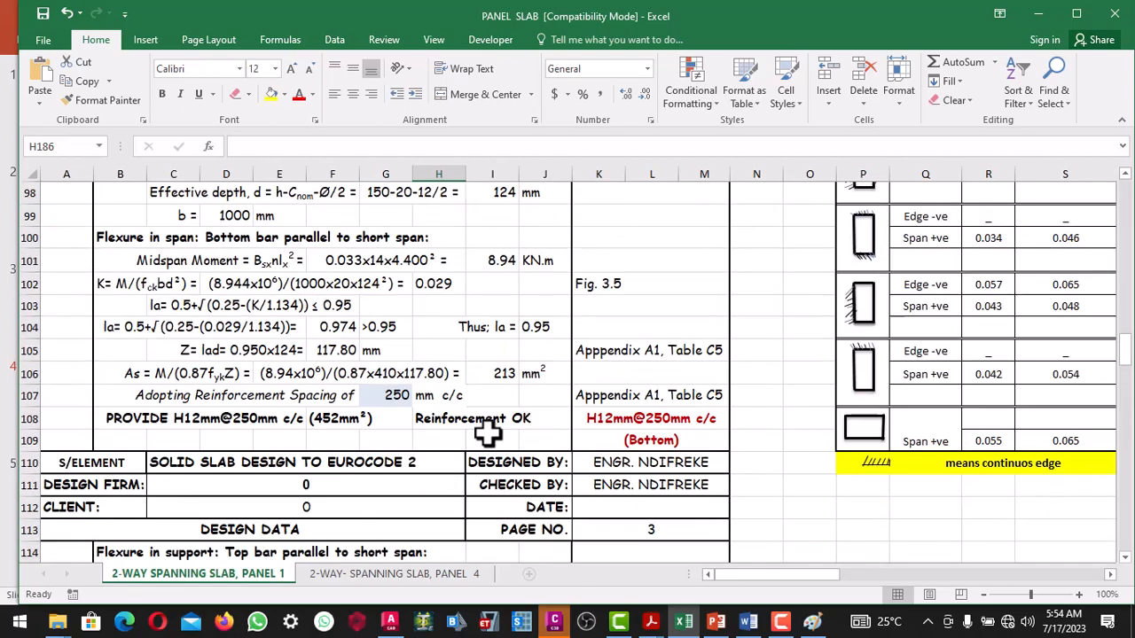
scroll(480, 435, up, 9)
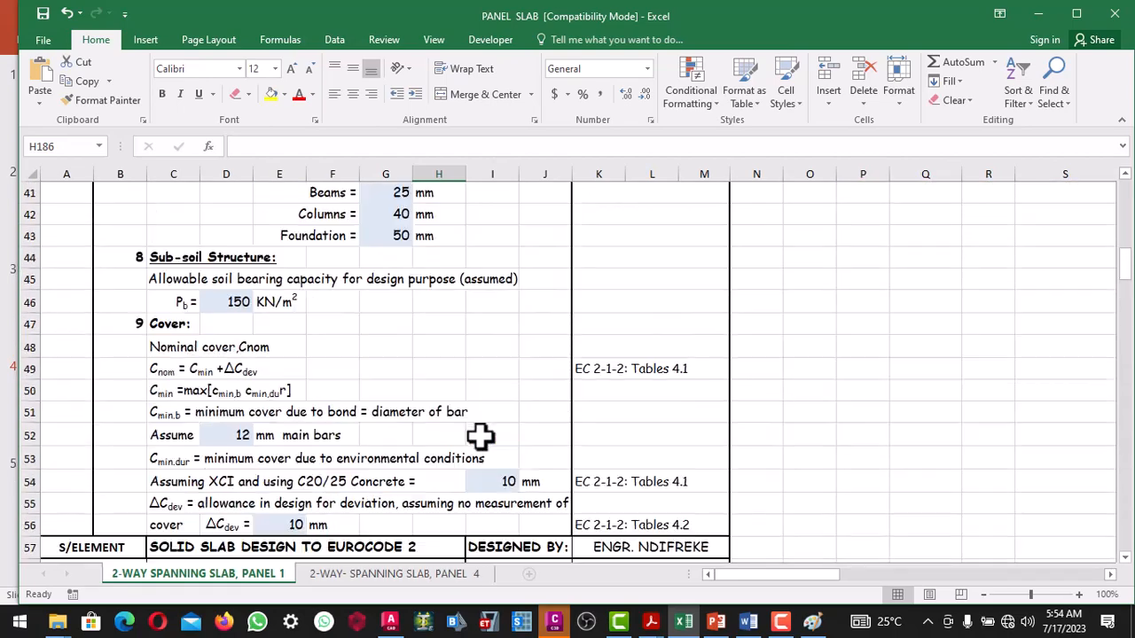
scroll(479, 436, up, 9)
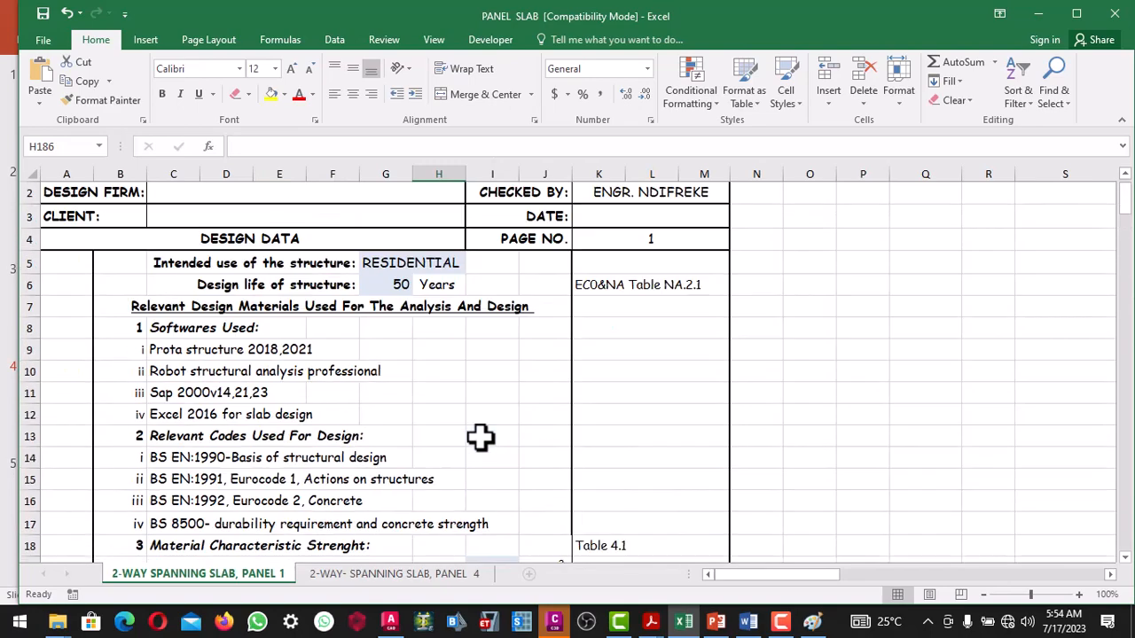
scroll(479, 436, down, 2)
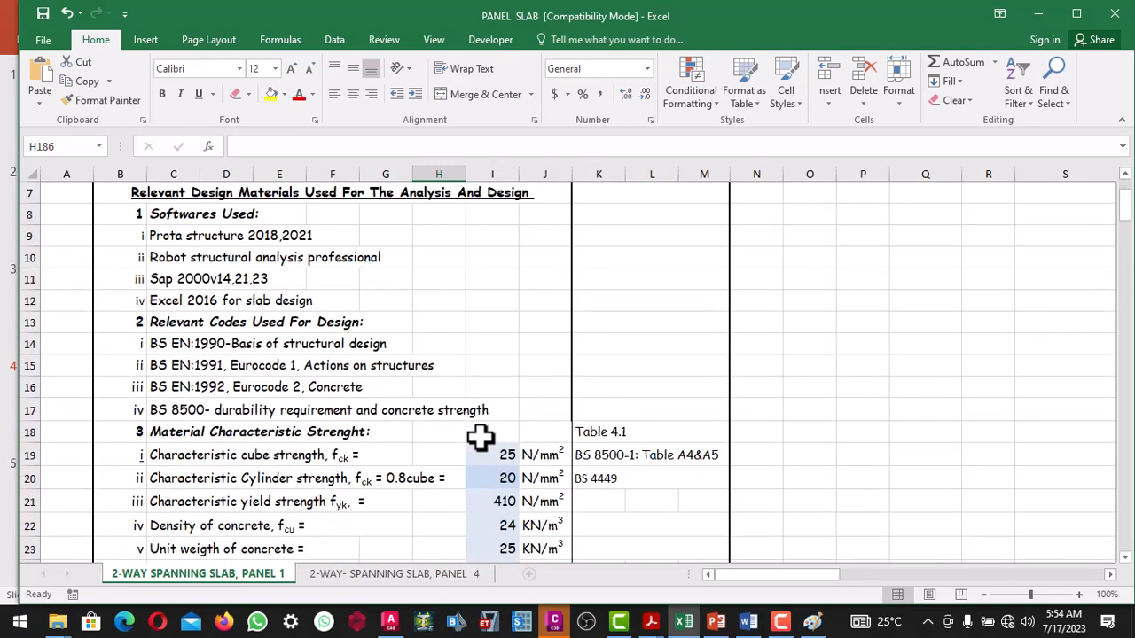
scroll(480, 436, up, 2)
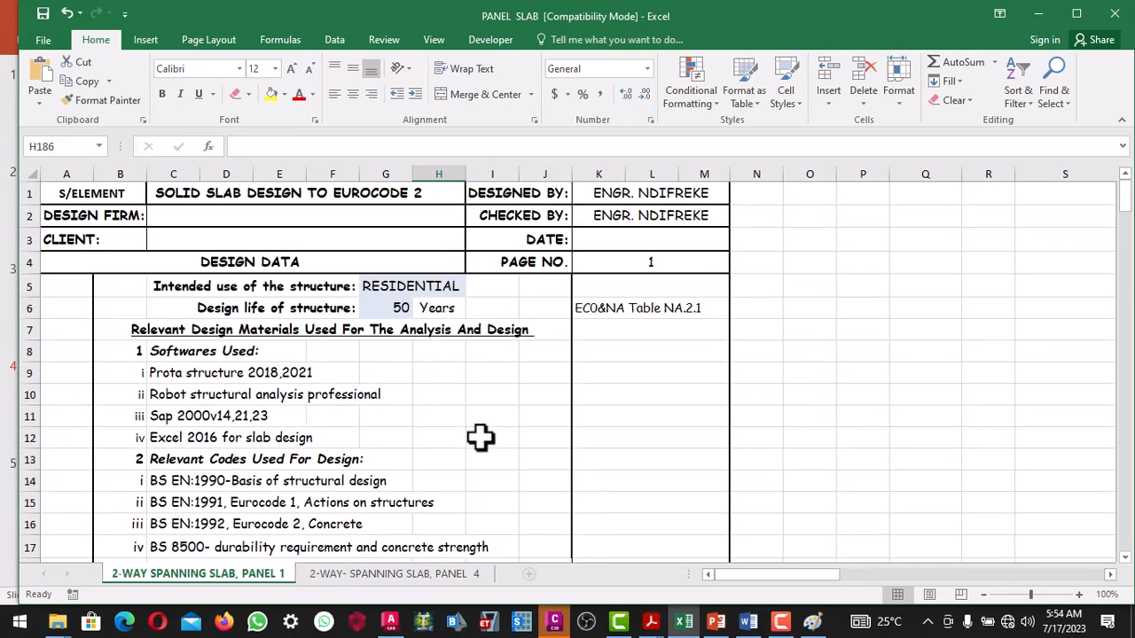
Step: Review the panel calculation from the material strengths through cover, moment coefficients and flexural design to the shear check
scroll(466, 449, down, 9)
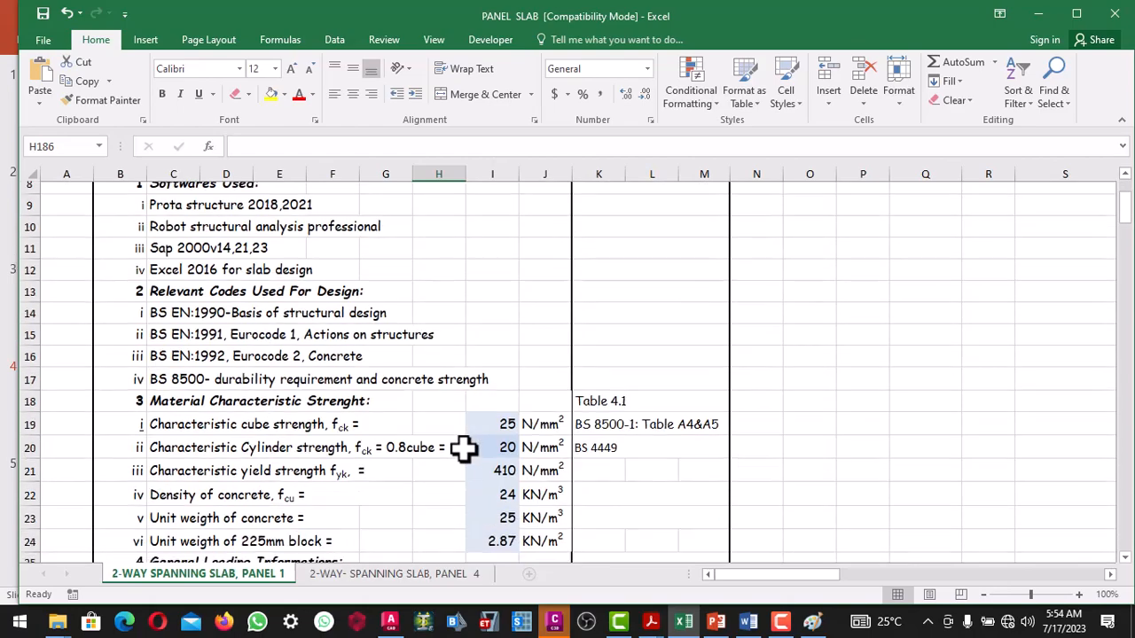
scroll(447, 452, down, 15)
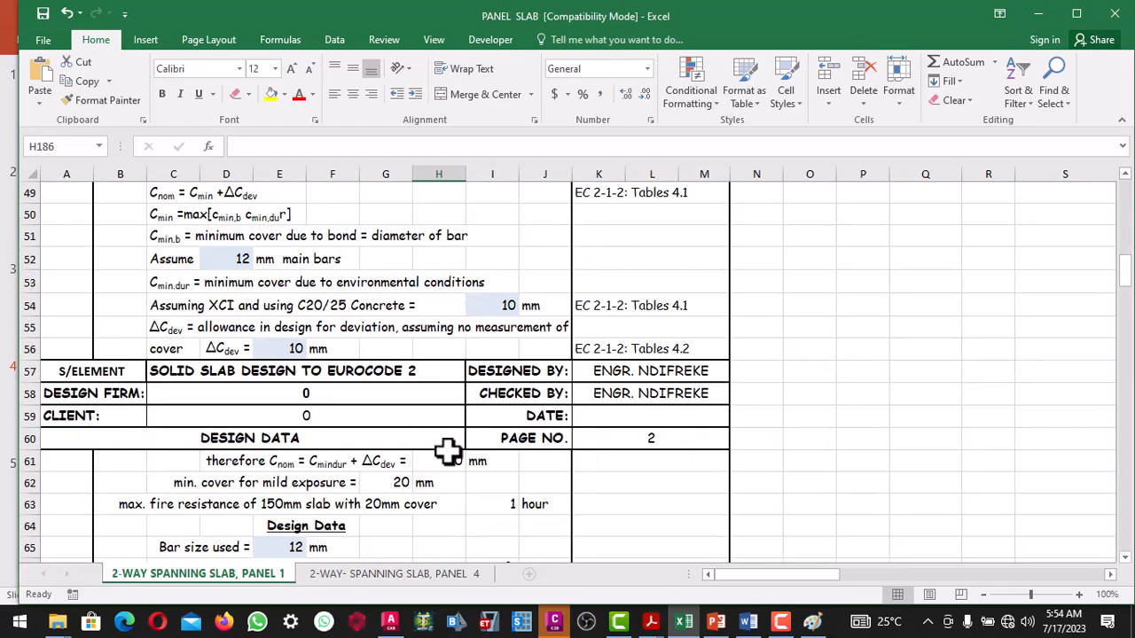
scroll(447, 452, down, 10)
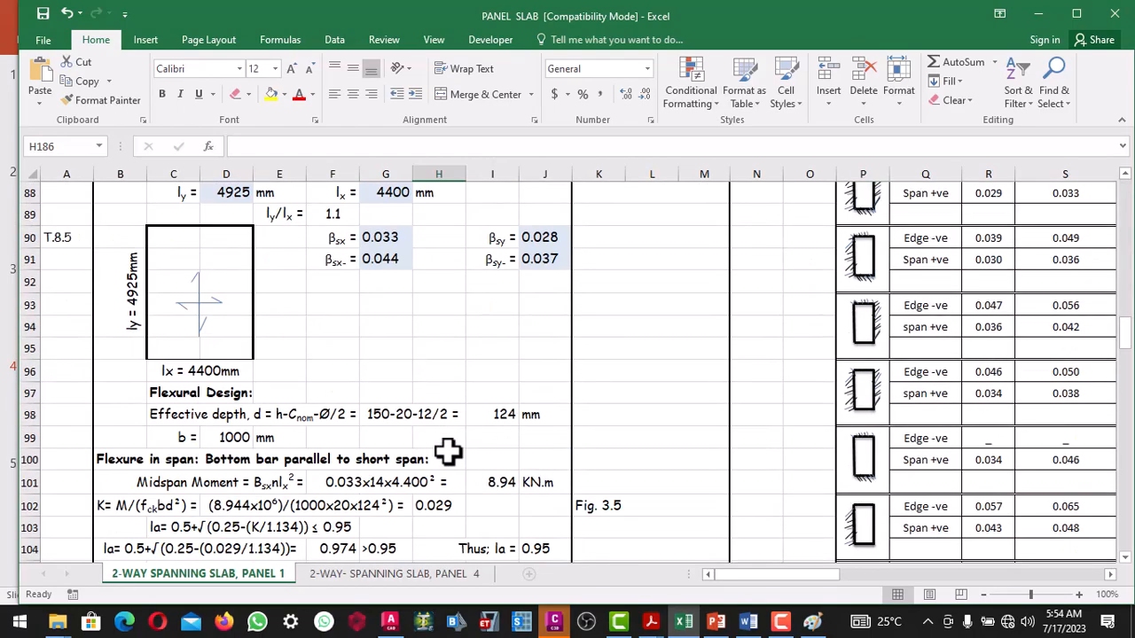
scroll(448, 452, down, 3)
click(448, 452)
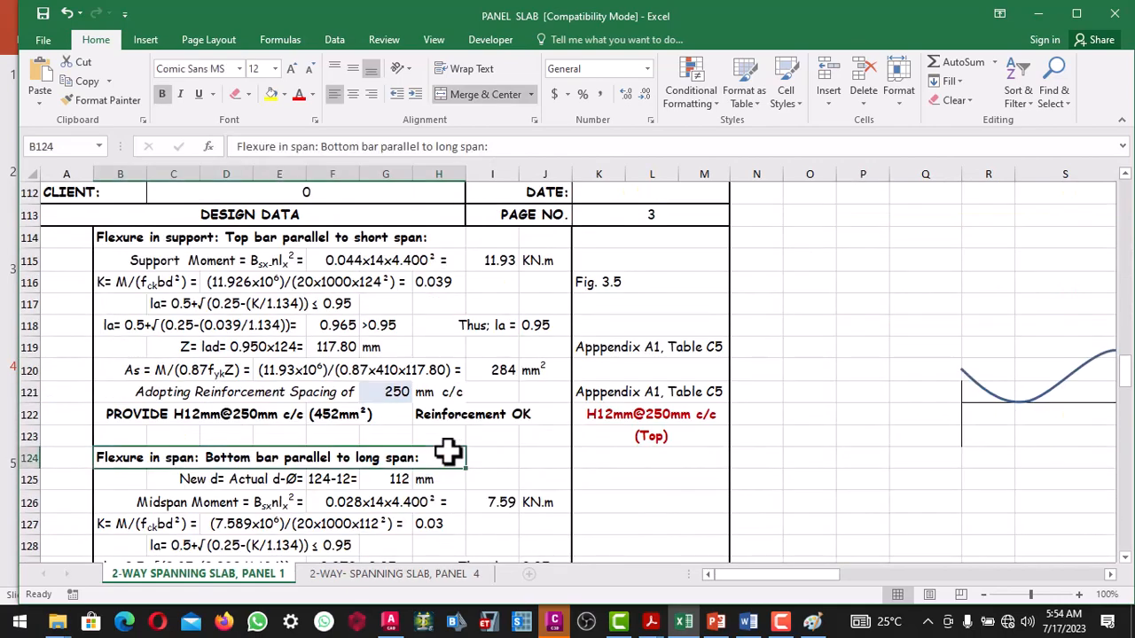
scroll(448, 452, down, 3)
click(448, 443)
scroll(448, 452, down, 3)
click(468, 450)
scroll(457, 447, down, 3)
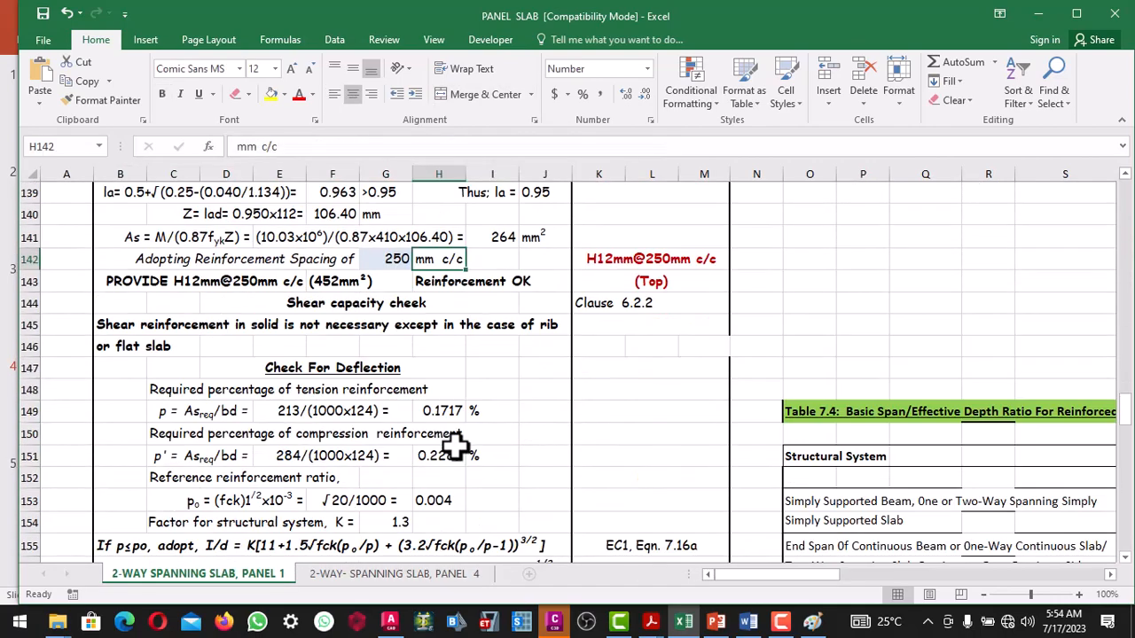
Step: Review the deflection check from the required reinforcement percentages to the effective depth comparison in row 184
click(473, 434)
scroll(473, 435, down, 3)
click(473, 435)
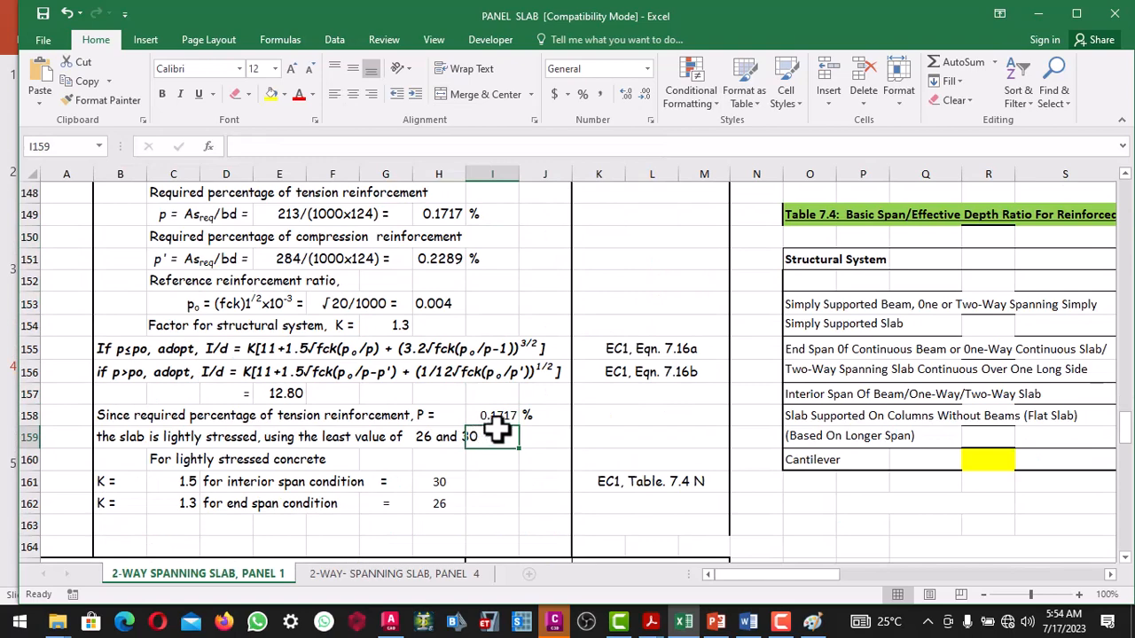
scroll(501, 430, down, 2)
click(517, 400)
scroll(476, 391, down, 5)
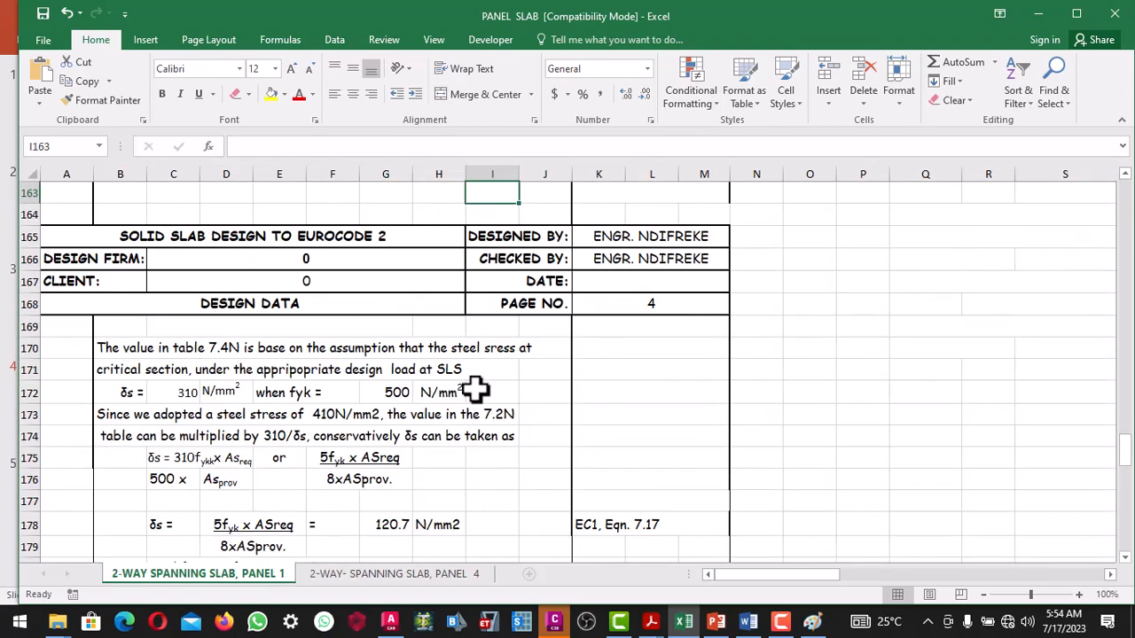
click(476, 391)
scroll(476, 391, down, 2)
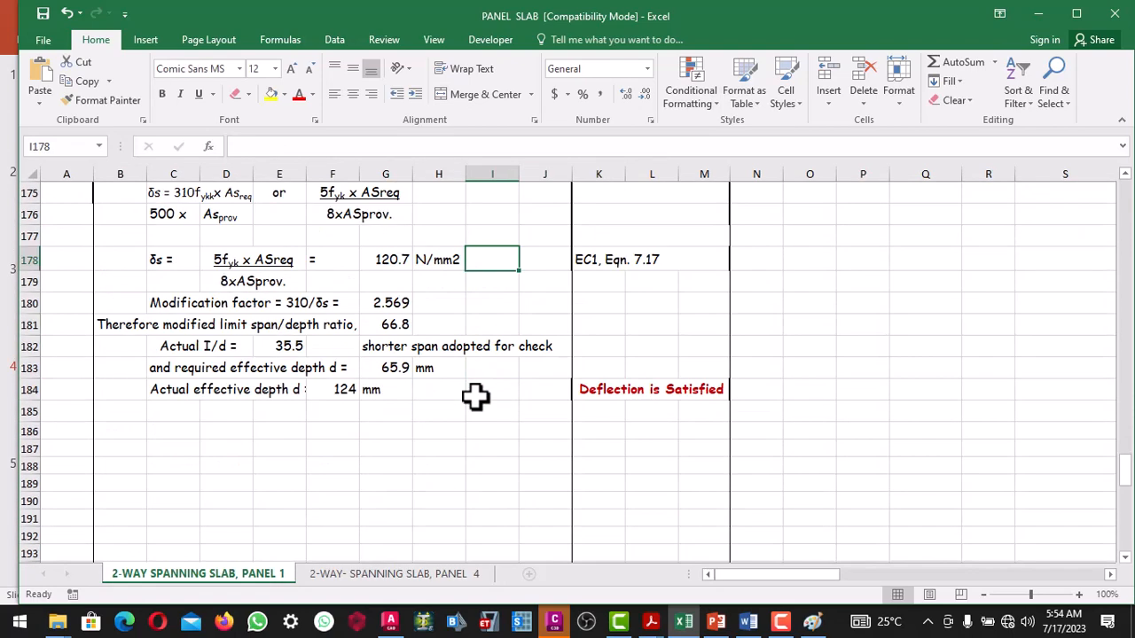
click(476, 392)
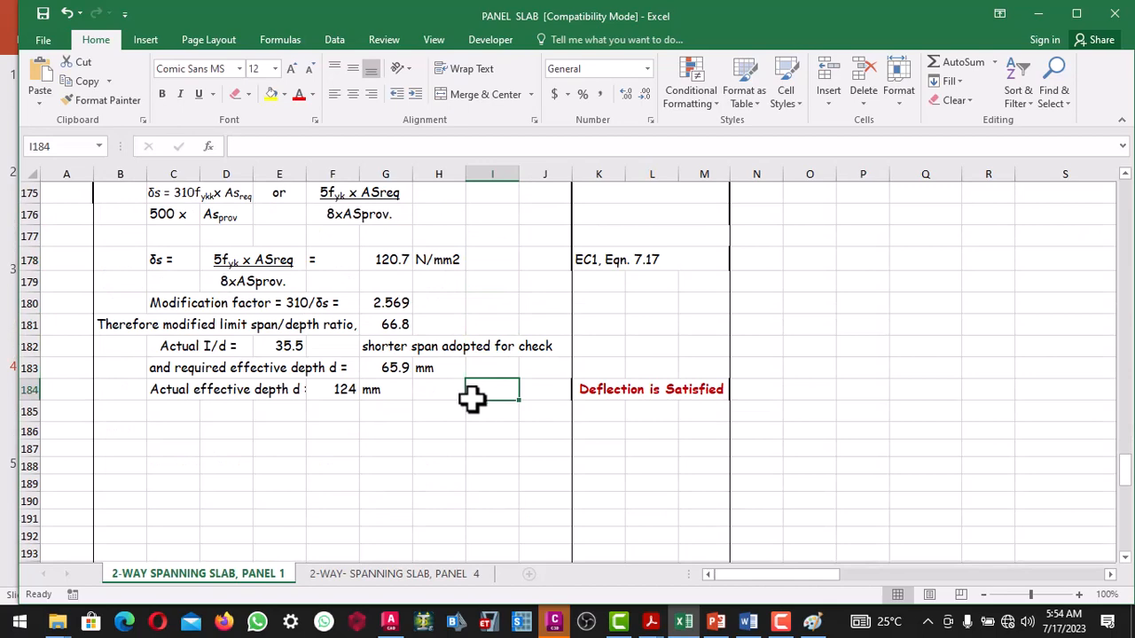
Step: Re-examine the deflection check and the reinforcement provided for the long and short spans, back to the short-span bottom bars in row 108
scroll(473, 395, up, 2)
scroll(479, 388, up, 3)
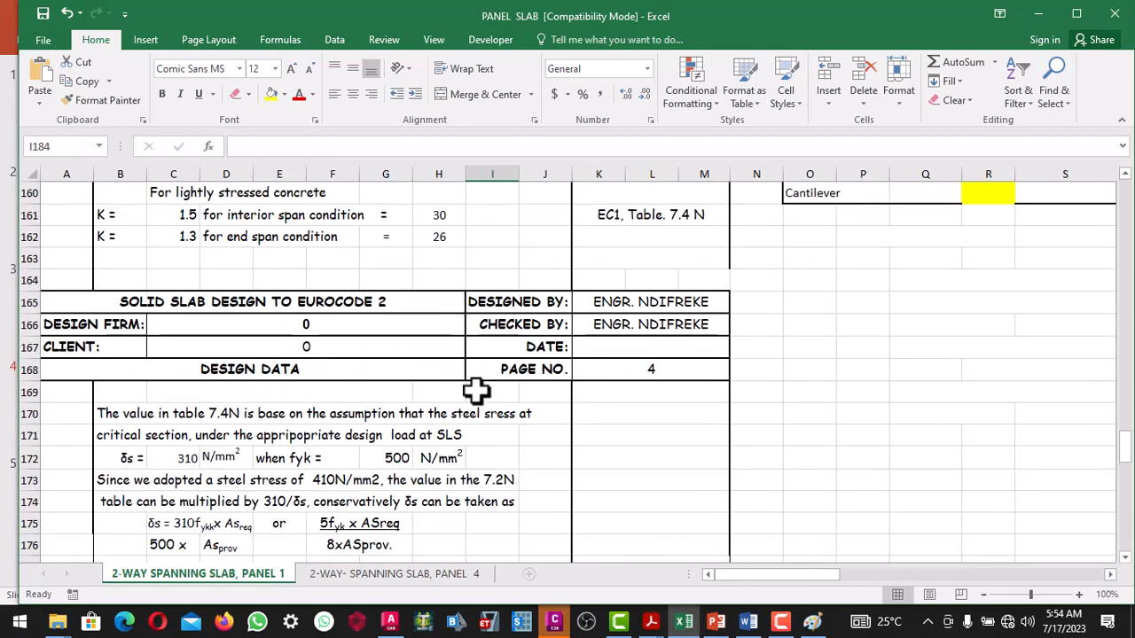
scroll(470, 399, up, 4)
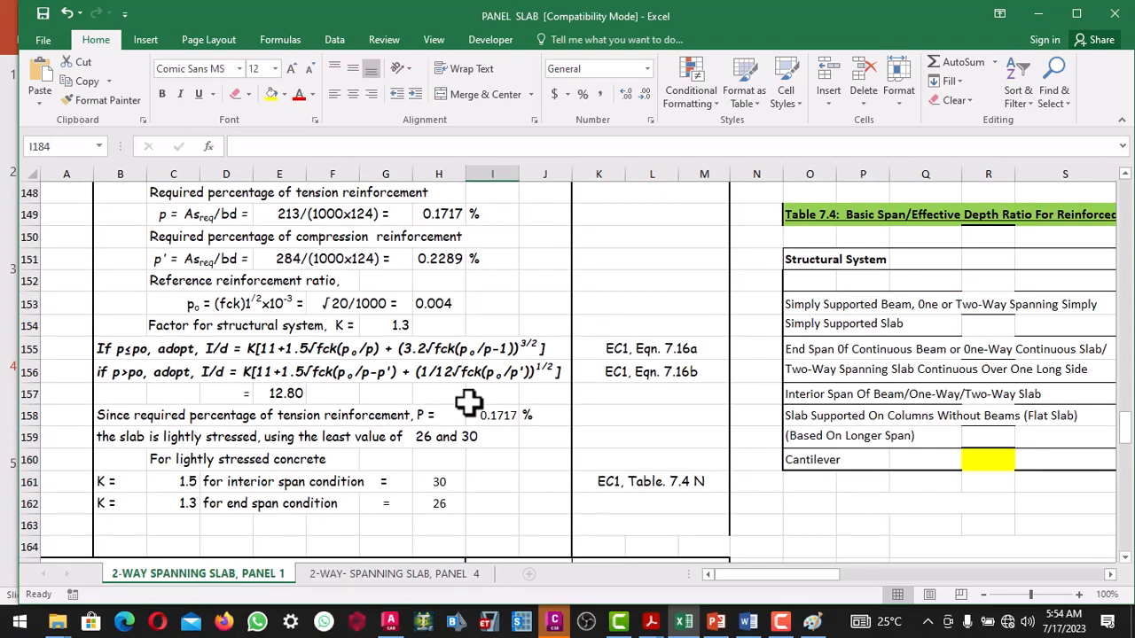
scroll(463, 406, up, 5)
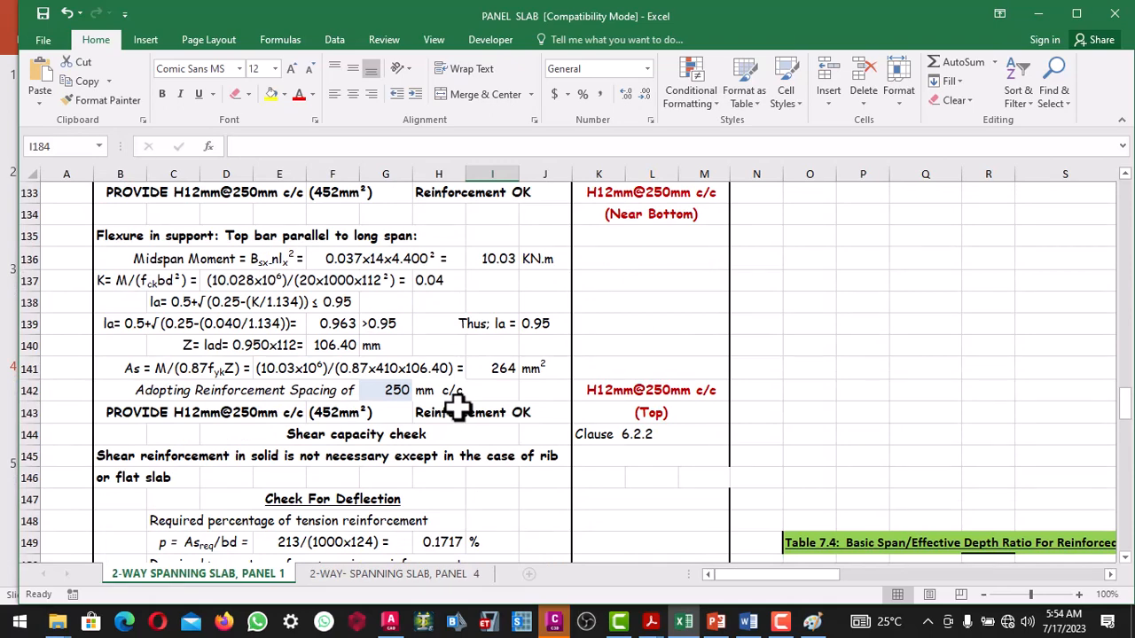
scroll(457, 381, up, 3)
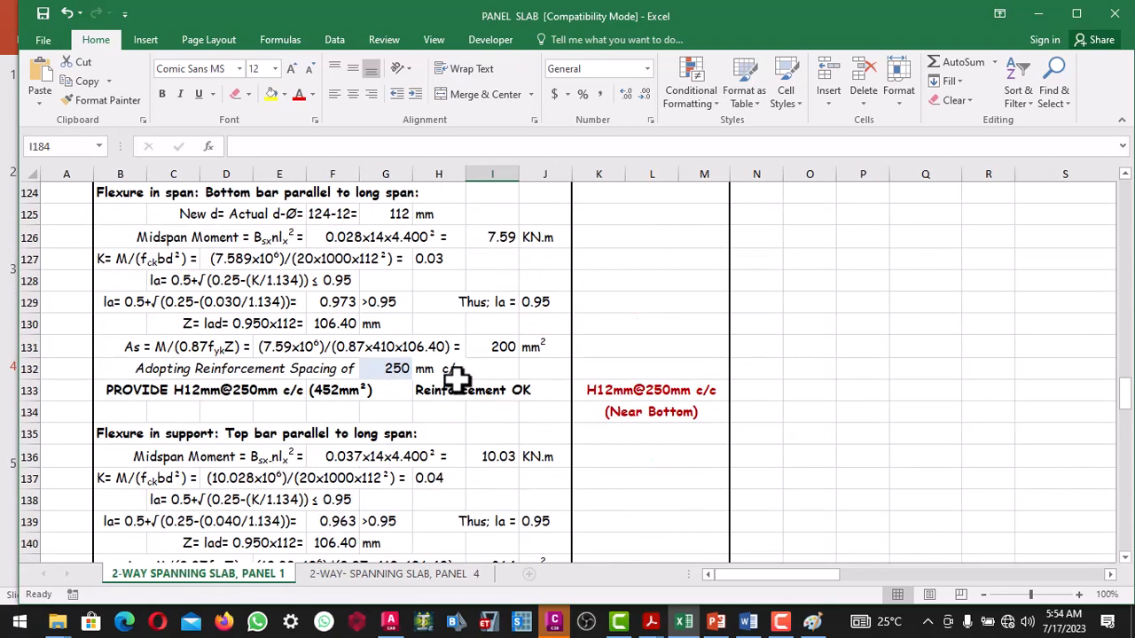
scroll(456, 380, down, 2)
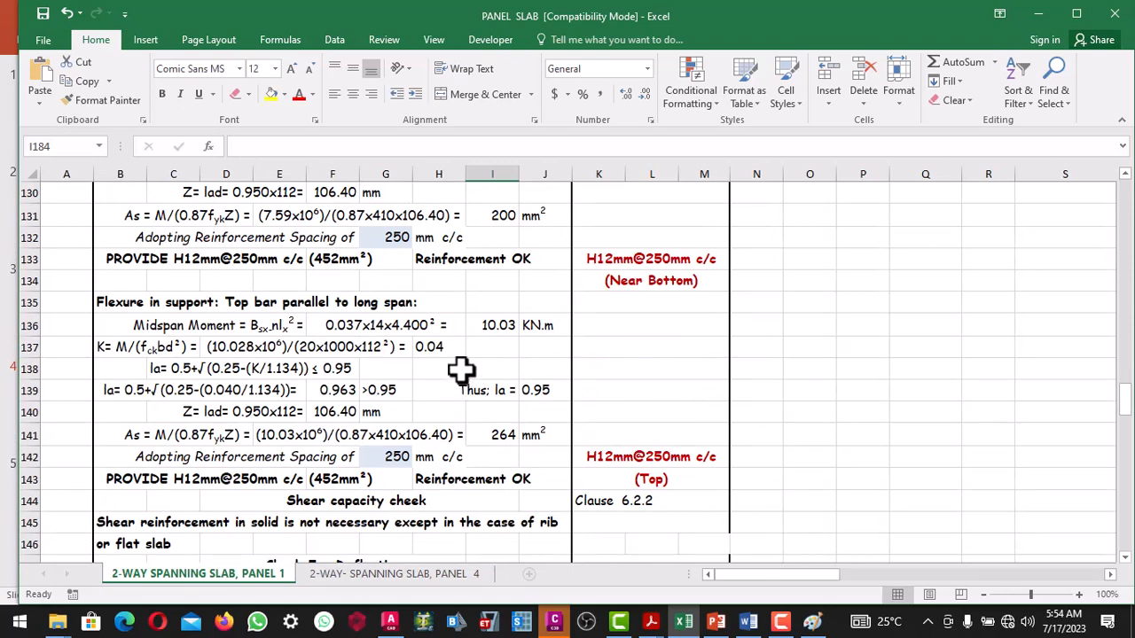
scroll(456, 380, up, 2)
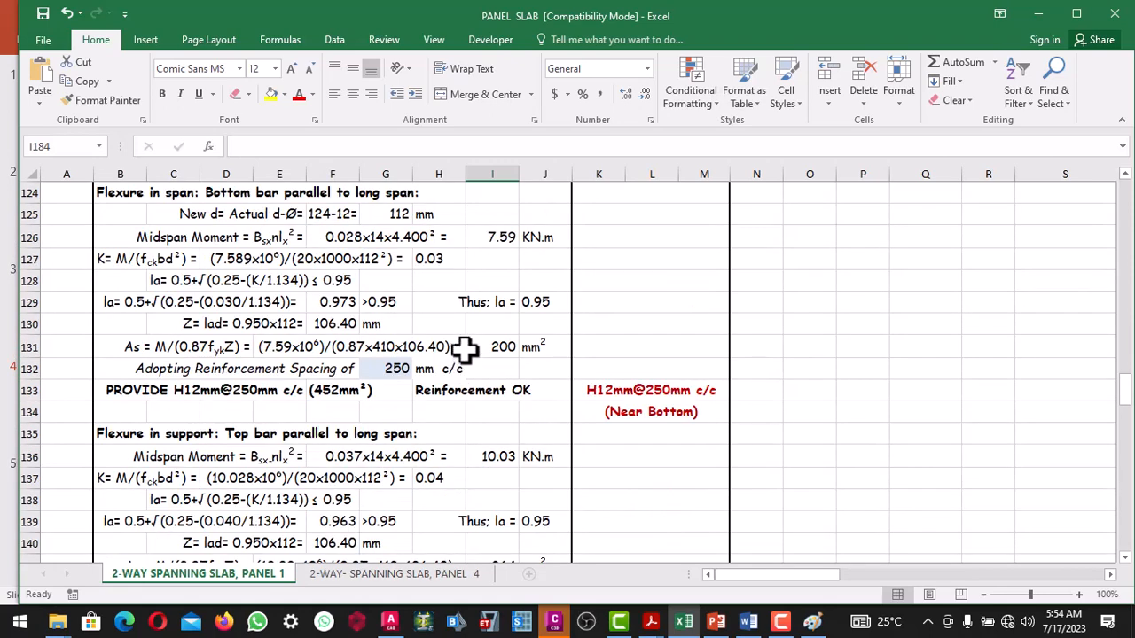
scroll(465, 348, up, 2)
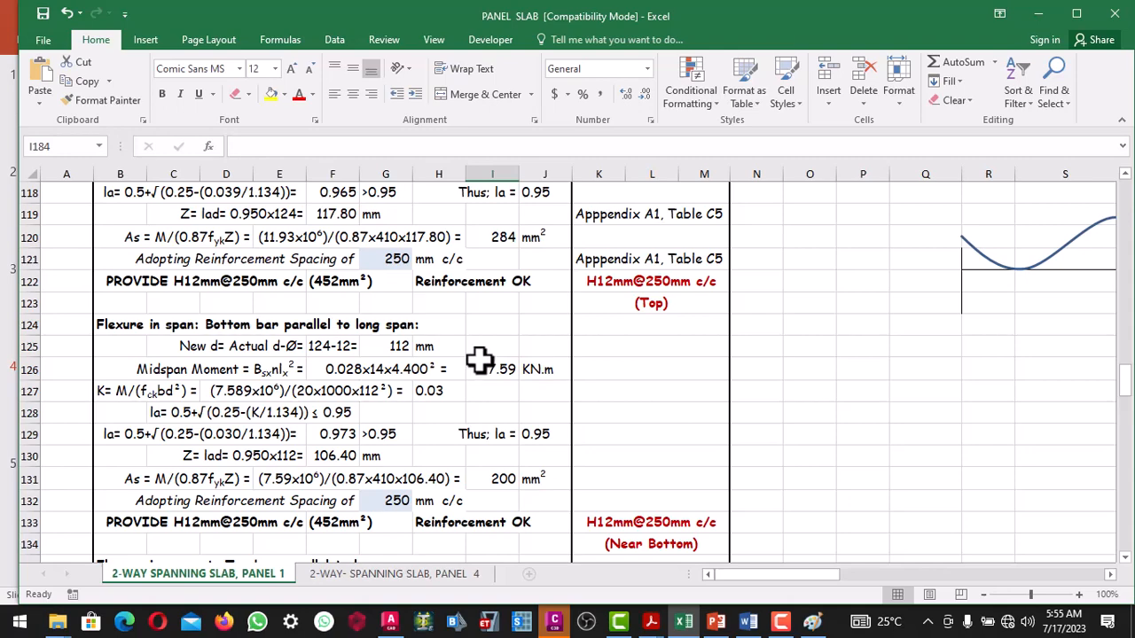
scroll(479, 359, up, 6)
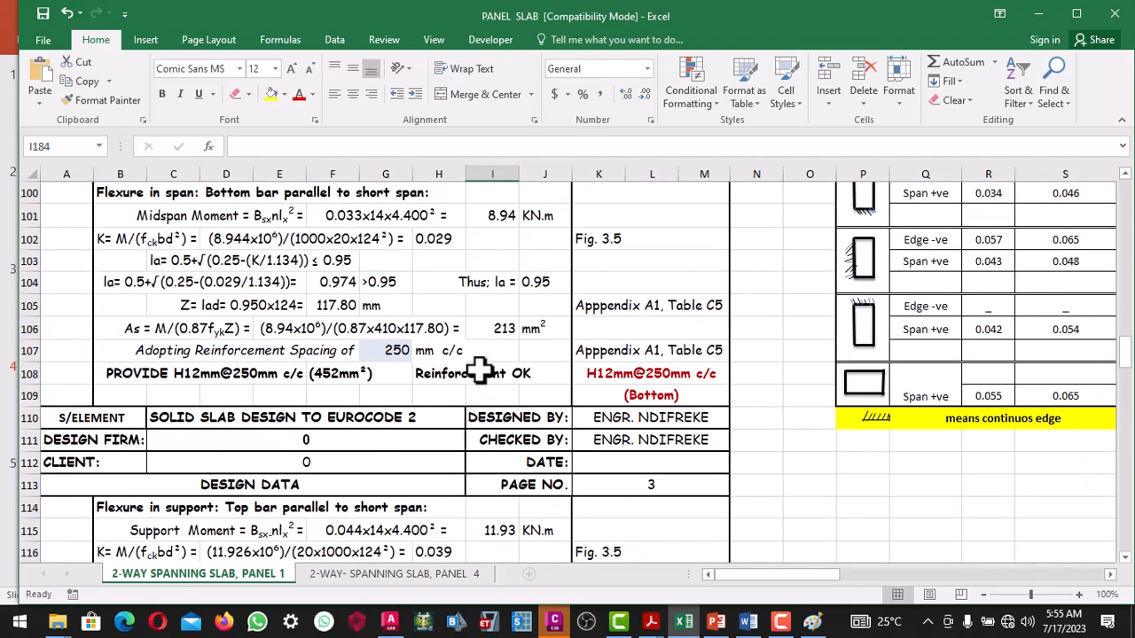